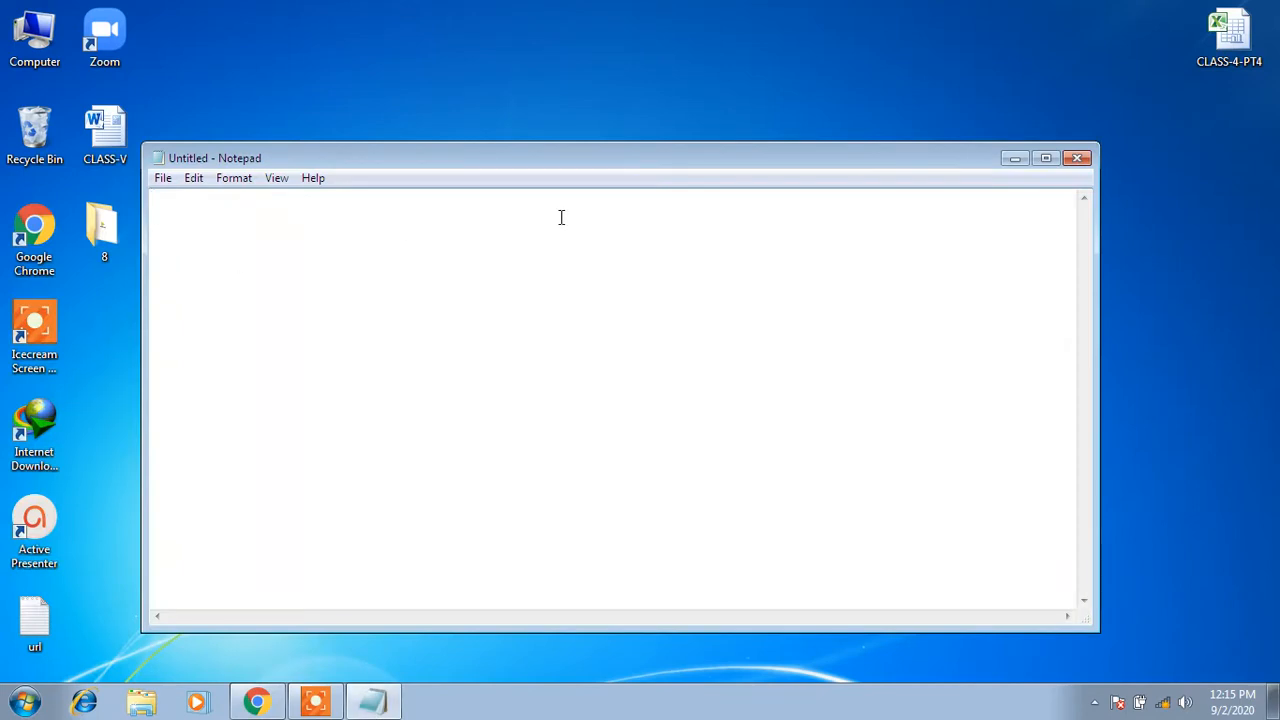
Maximize Notepad and type the heading 'DATA TYPES IN MS ACCESS' with a row of equals signs beneath it
{"action": "left_click", "coordinate": [1046, 163]}
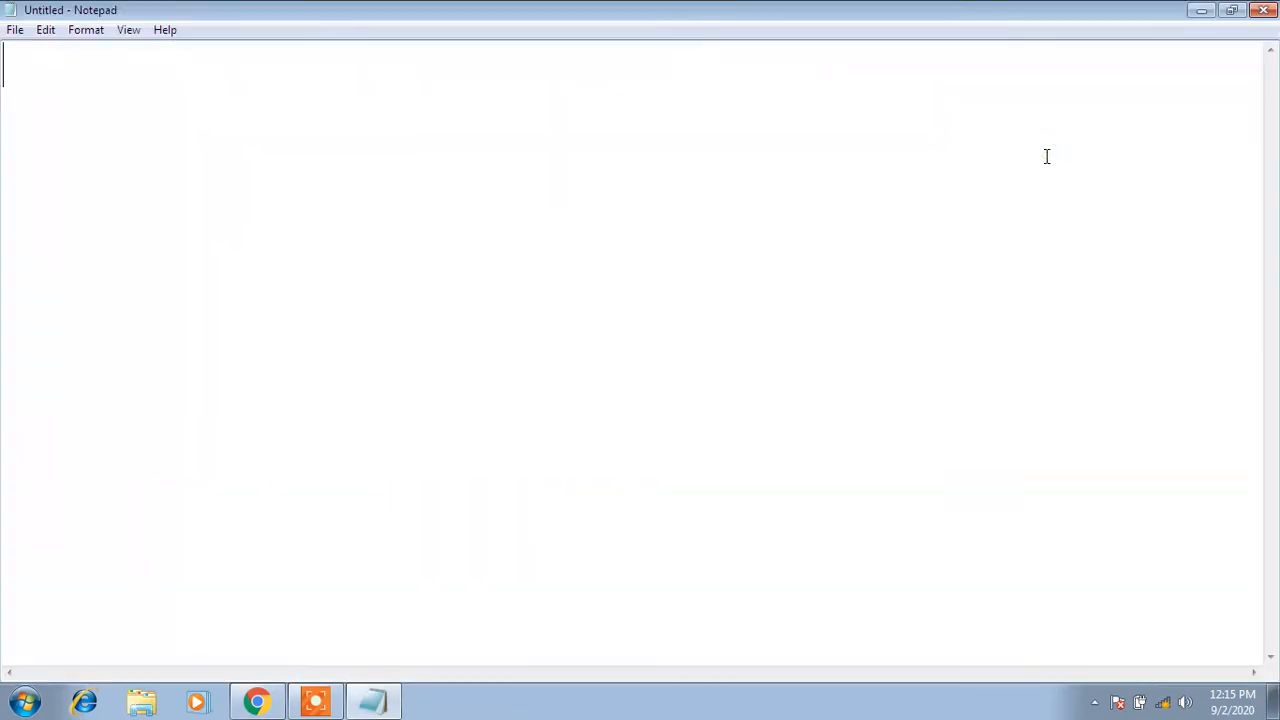
{"action": "type", "text": "da"}
{"action": "key", "text": "BackSpace"}
{"action": "key", "text": "BackSpace"}
{"action": "type", "text": "DA"}
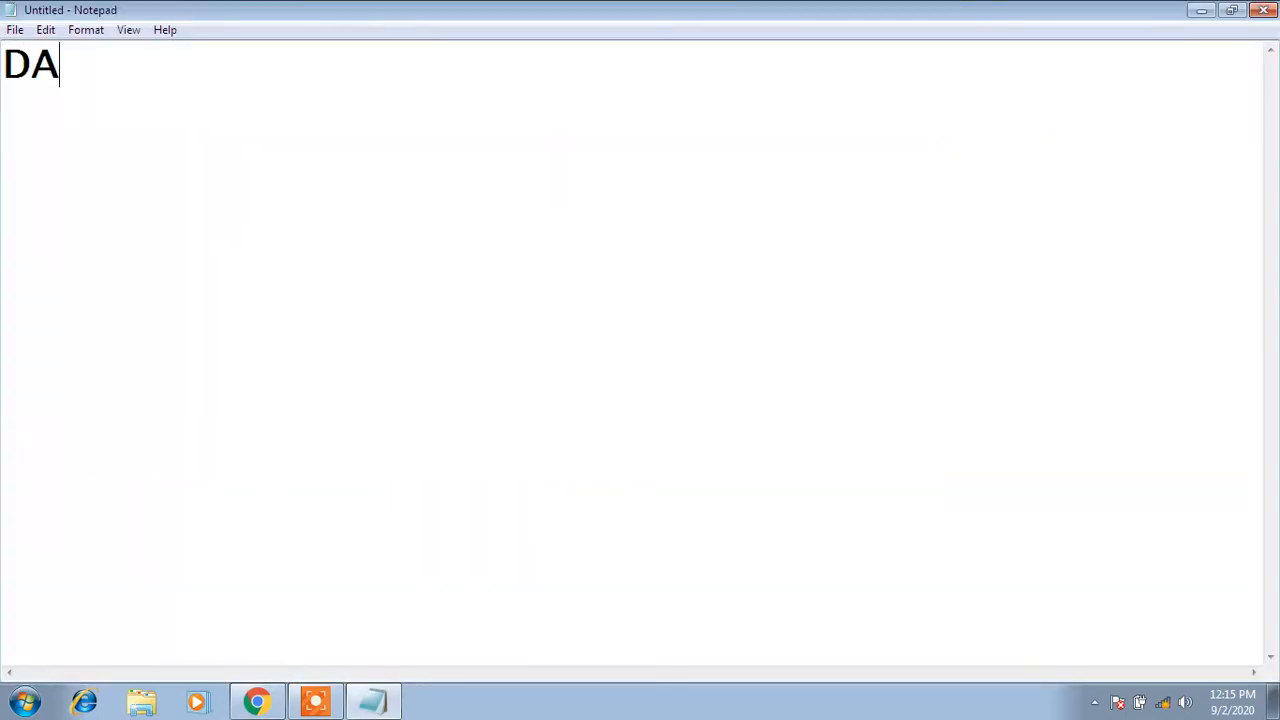
{"action": "type", "text": "TA TY"}
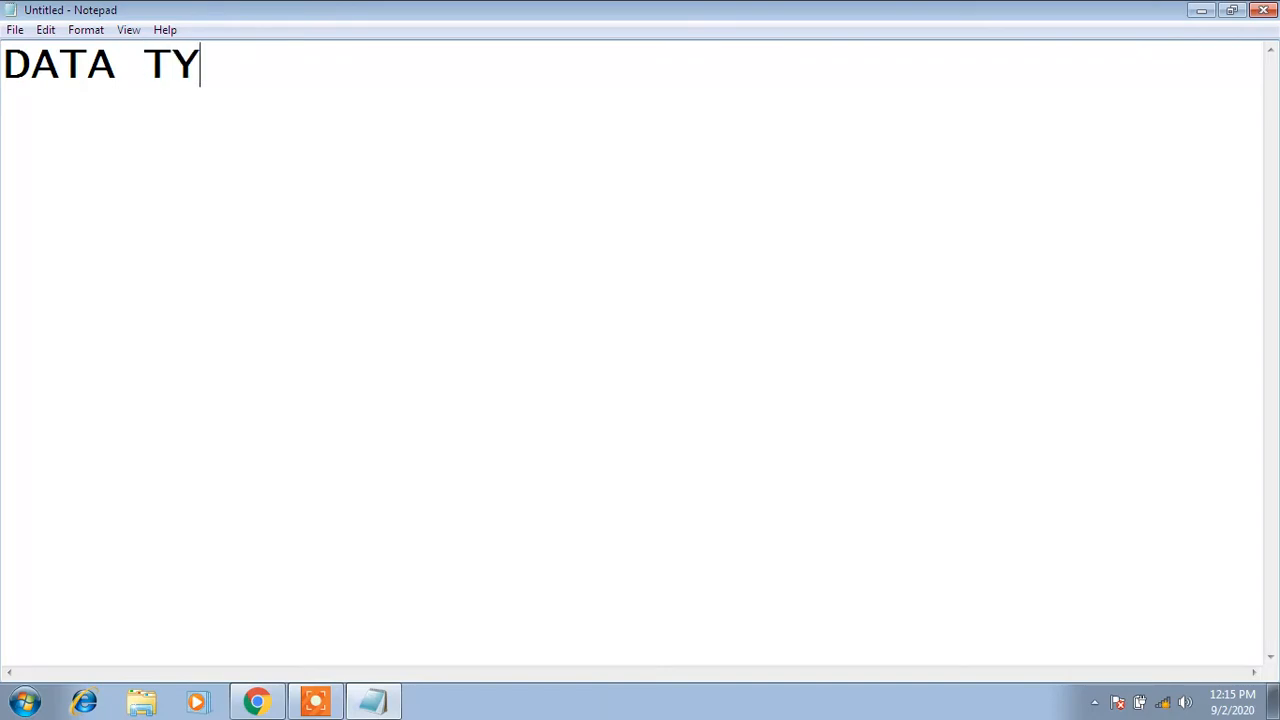
{"action": "type", "text": "PES "}
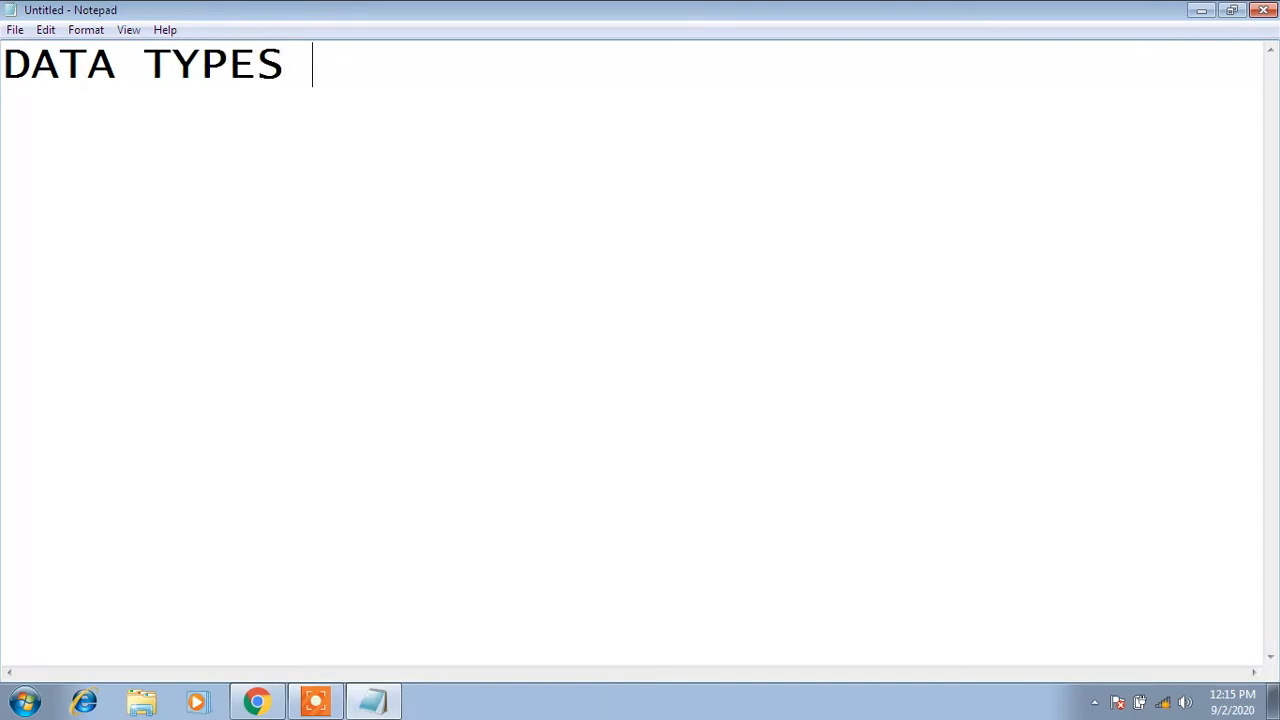
{"action": "type", "text": "IN MS A"}
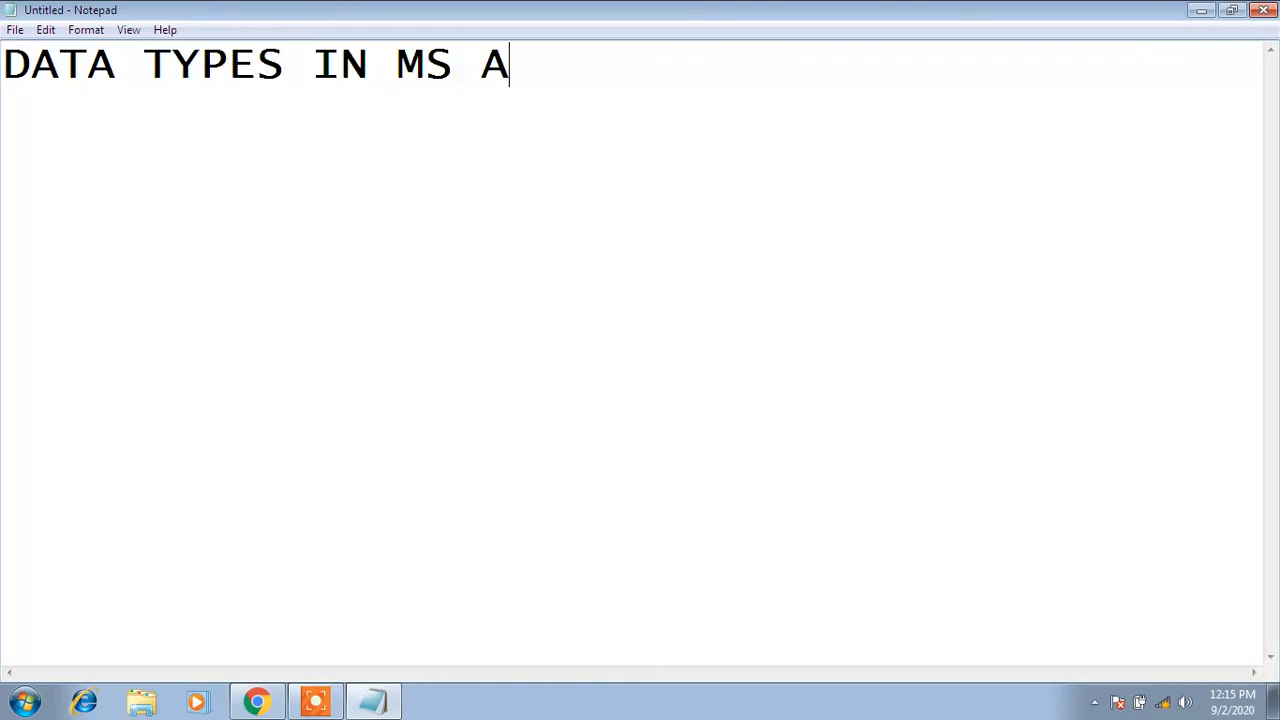
{"action": "type", "text": "CCESS"}
{"action": "key", "text": "Return"}
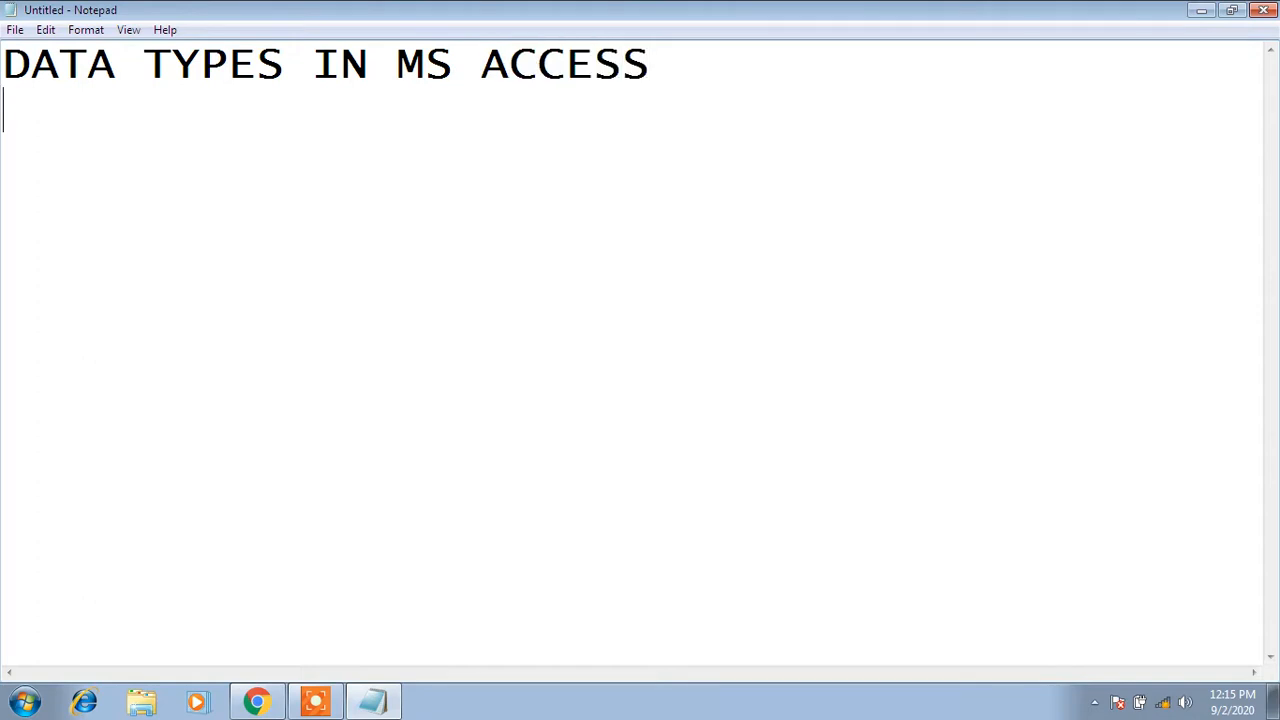
{"action": "type", "text": "============================="}
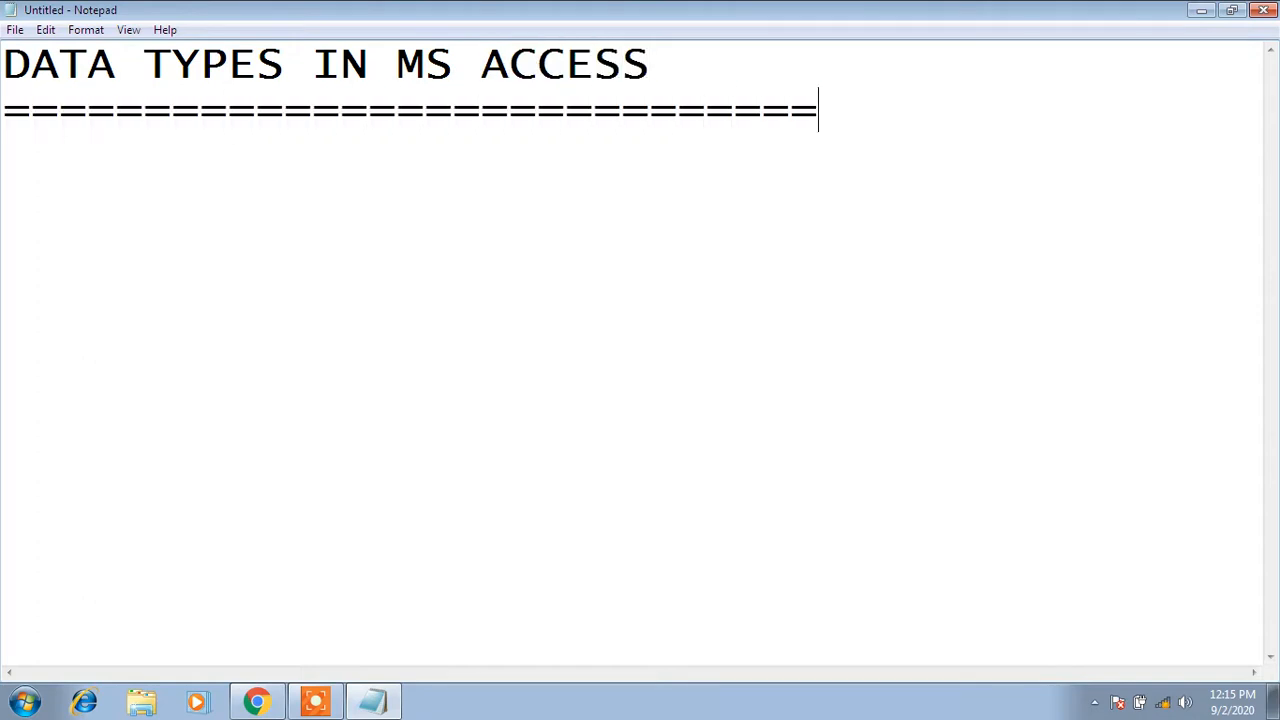
{"action": "key", "text": "Return"}
List '1. TEXT' and '2. MEMO', fixing typos and adding a space after each number
{"action": "type", "text": "1.TE"}
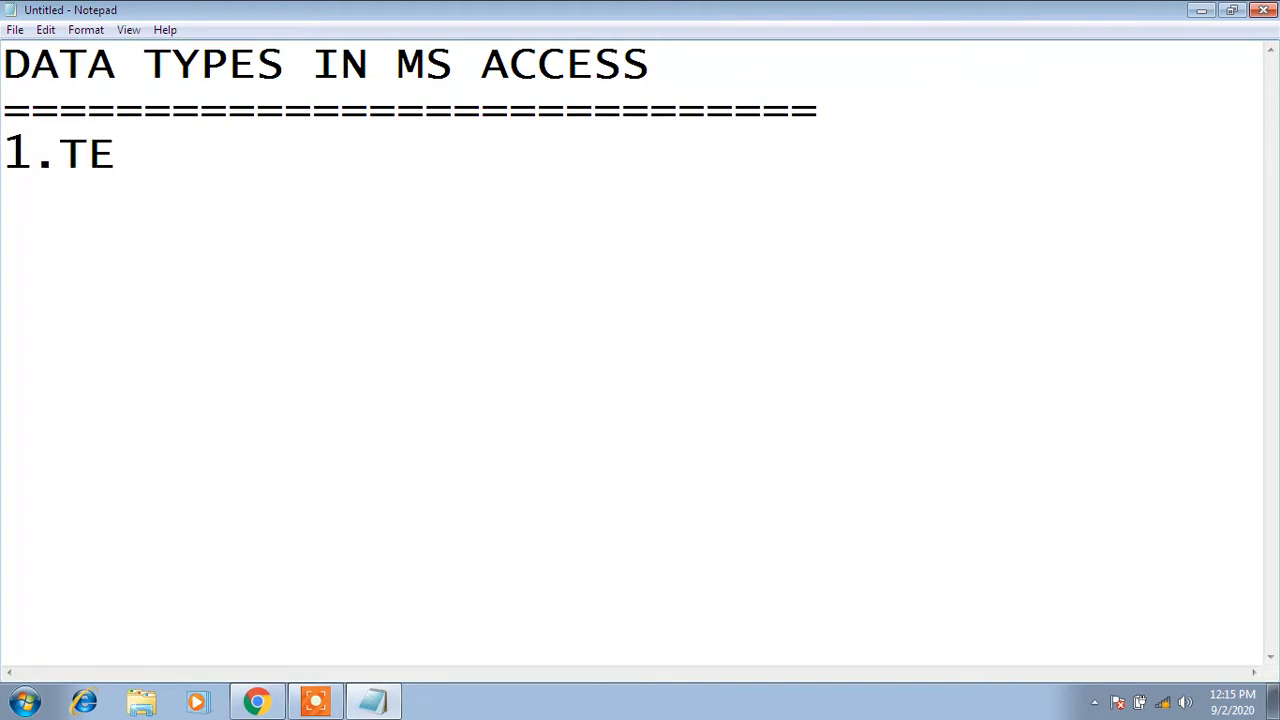
{"action": "type", "text": "XT"}
{"action": "key", "text": "Return"}
{"action": "type", "text": "2."}
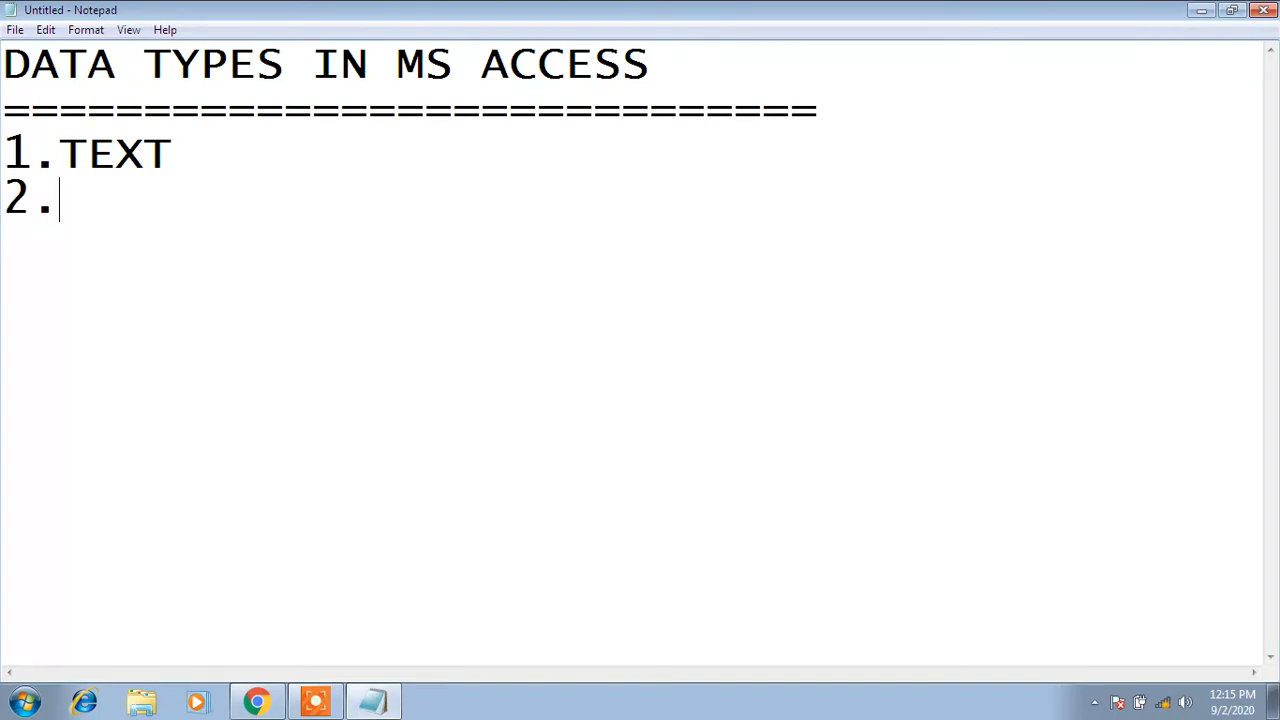
{"action": "type", "text": "MEME"}
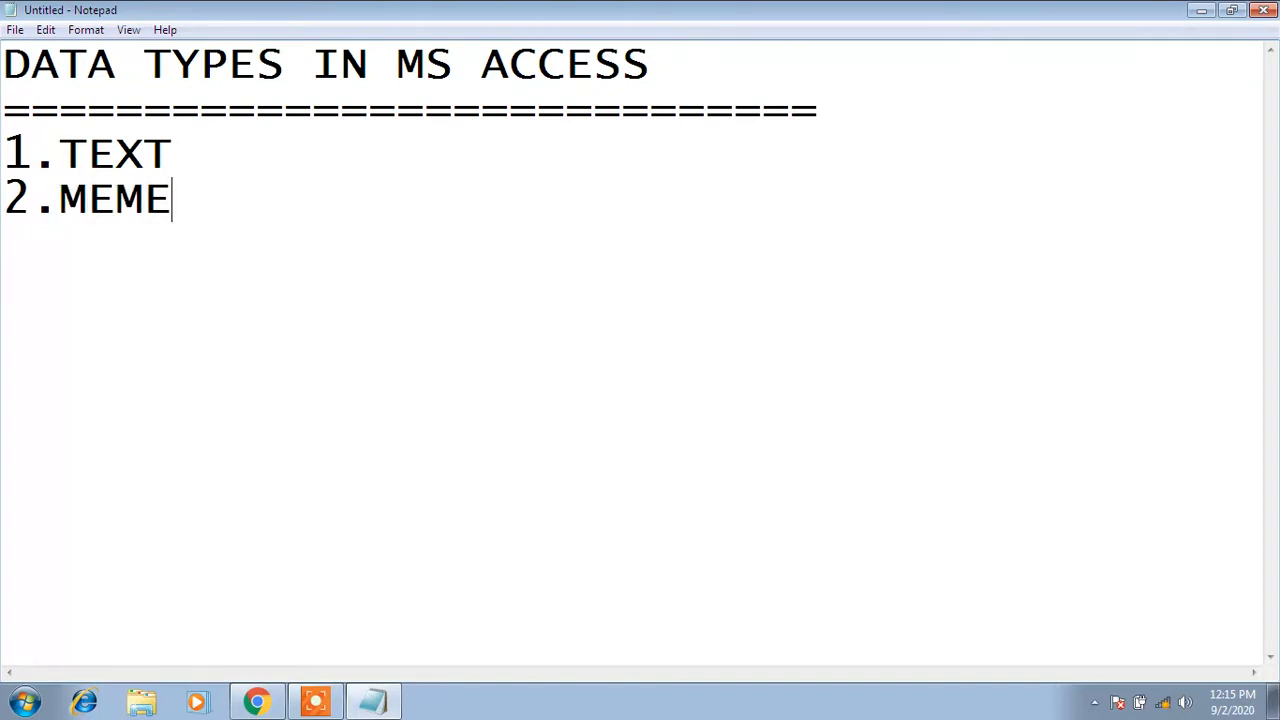
{"action": "key", "text": "BackSpace"}
{"action": "type", "text": "O"}
{"action": "key", "text": "Up"}
{"action": "key", "text": "Left"}
{"action": "key", "text": "Left"}
{"action": "key", "text": "Left"}
{"action": "key", "text": "Left"}
{"action": "key", "text": "Down"}
{"action": "key", "text": "Left"}
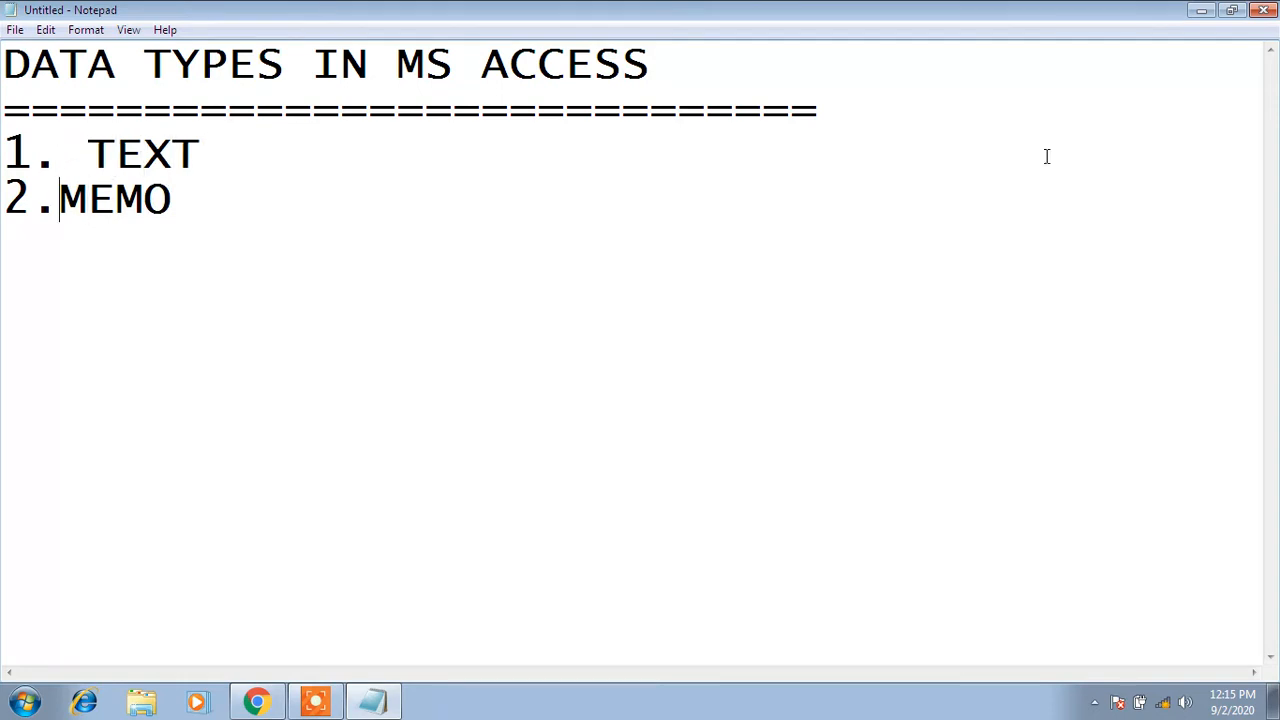
{"action": "key", "text": "Right"}
{"action": "key", "text": "Right"}
{"action": "key", "text": "Right"}
{"action": "key", "text": "Right"}
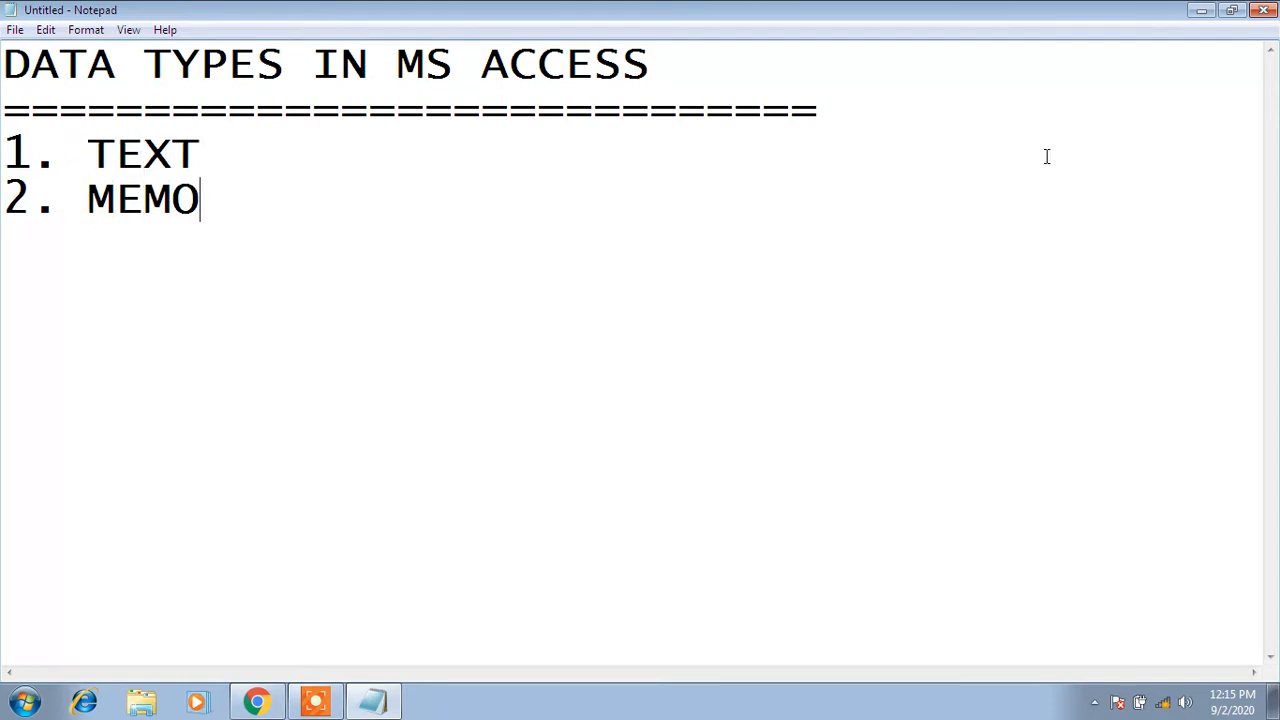
Add '3. NUMBER' and '4. DATE/TIME' with a space after each number
{"action": "key", "text": "Return"}
{"action": "type", "text": "3.NUMBER"}
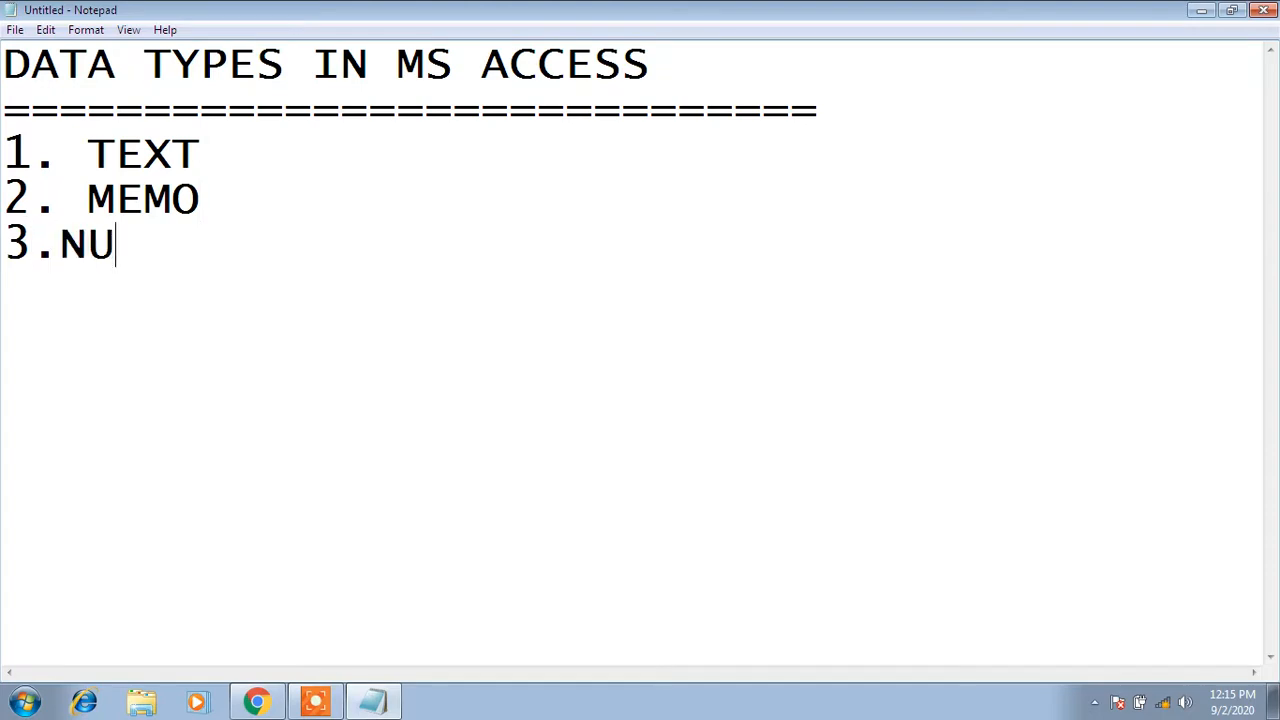
{"action": "key", "text": "Left"}
{"action": "key", "text": "Left"}
{"action": "key", "text": "Left"}
{"action": "key", "text": "Left"}
{"action": "key", "text": "Left"}
{"action": "key", "text": "Left"}
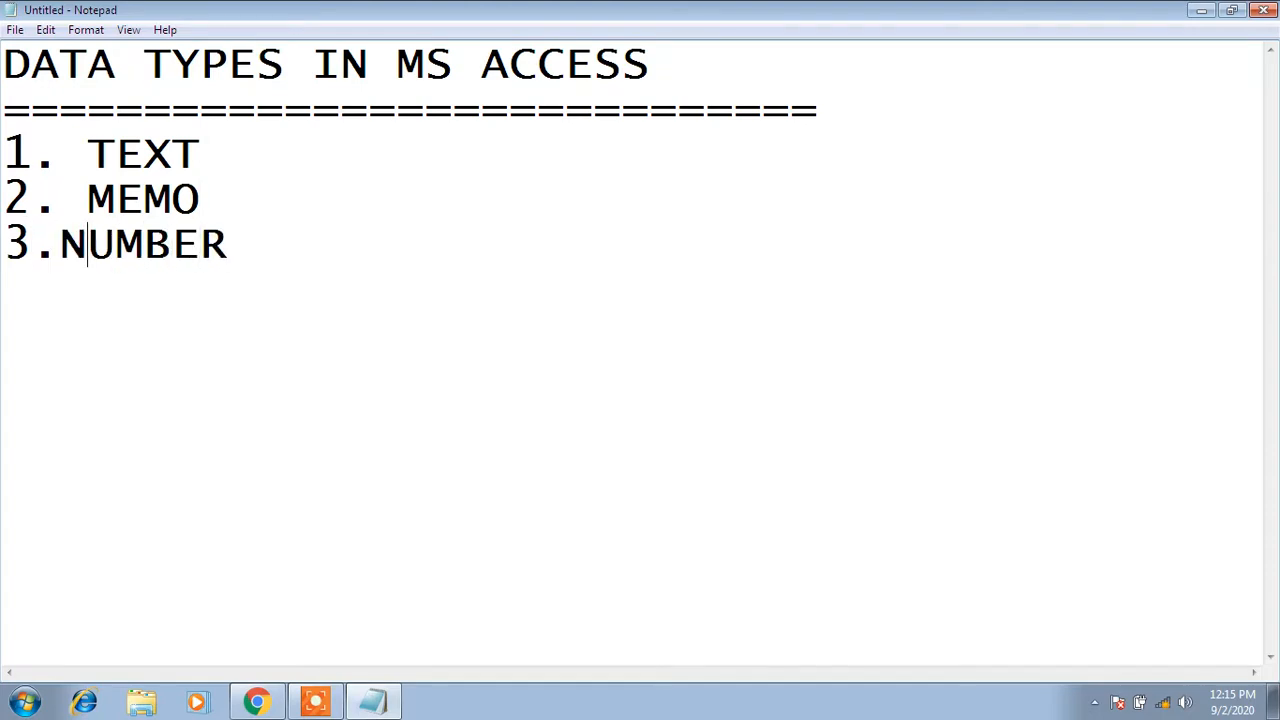
{"action": "key", "text": "Right"}
{"action": "key", "text": "End"}
{"action": "key", "text": "Return"}
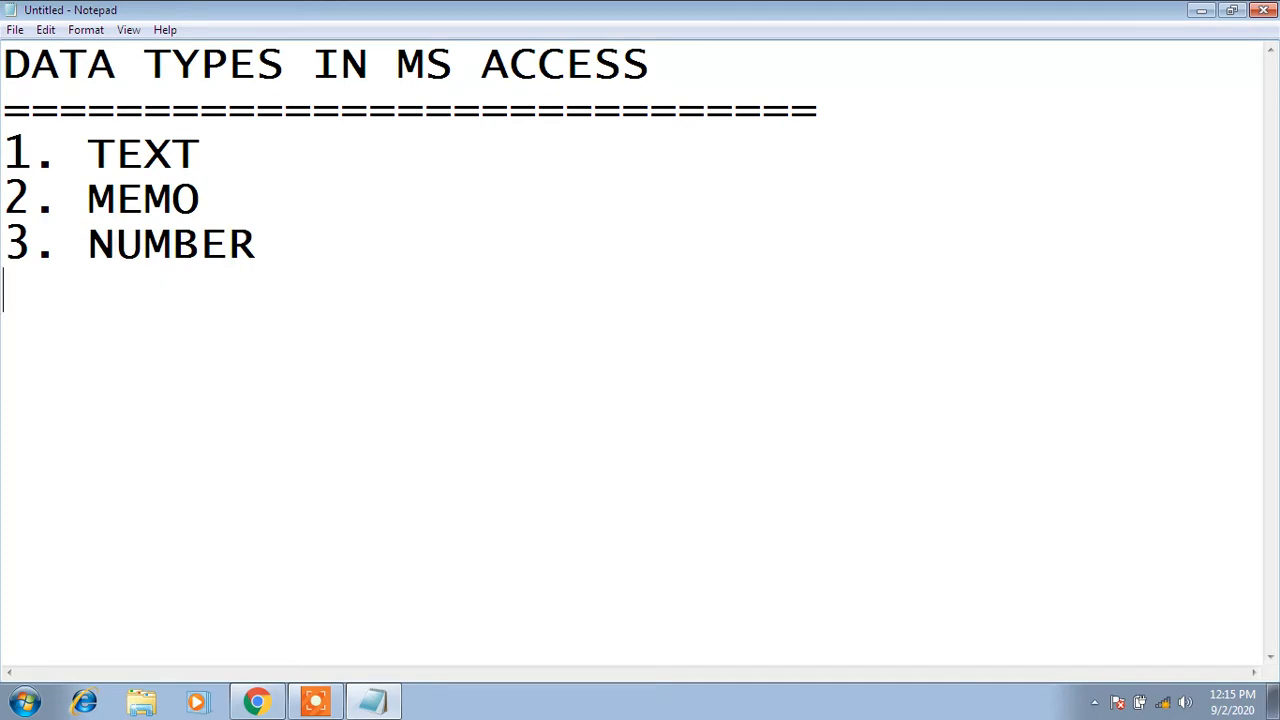
{"action": "type", "text": "4.DAT"}
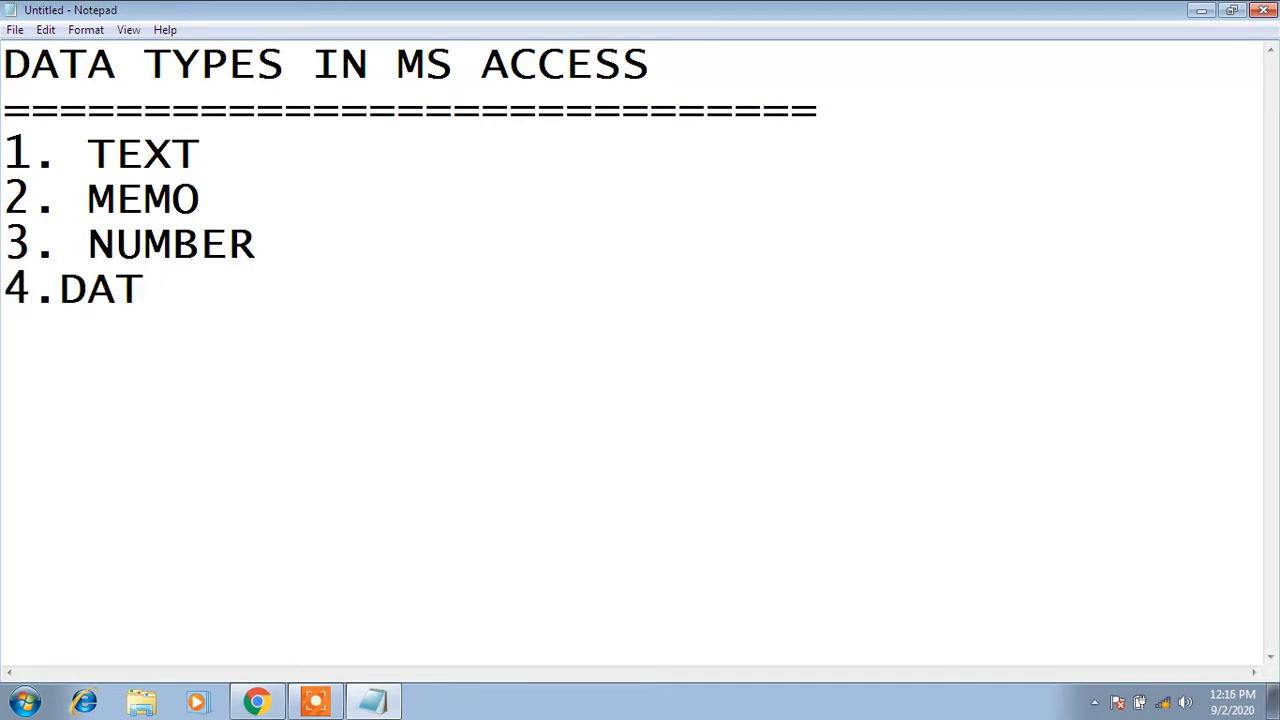
{"action": "type", "text": "E/T"}
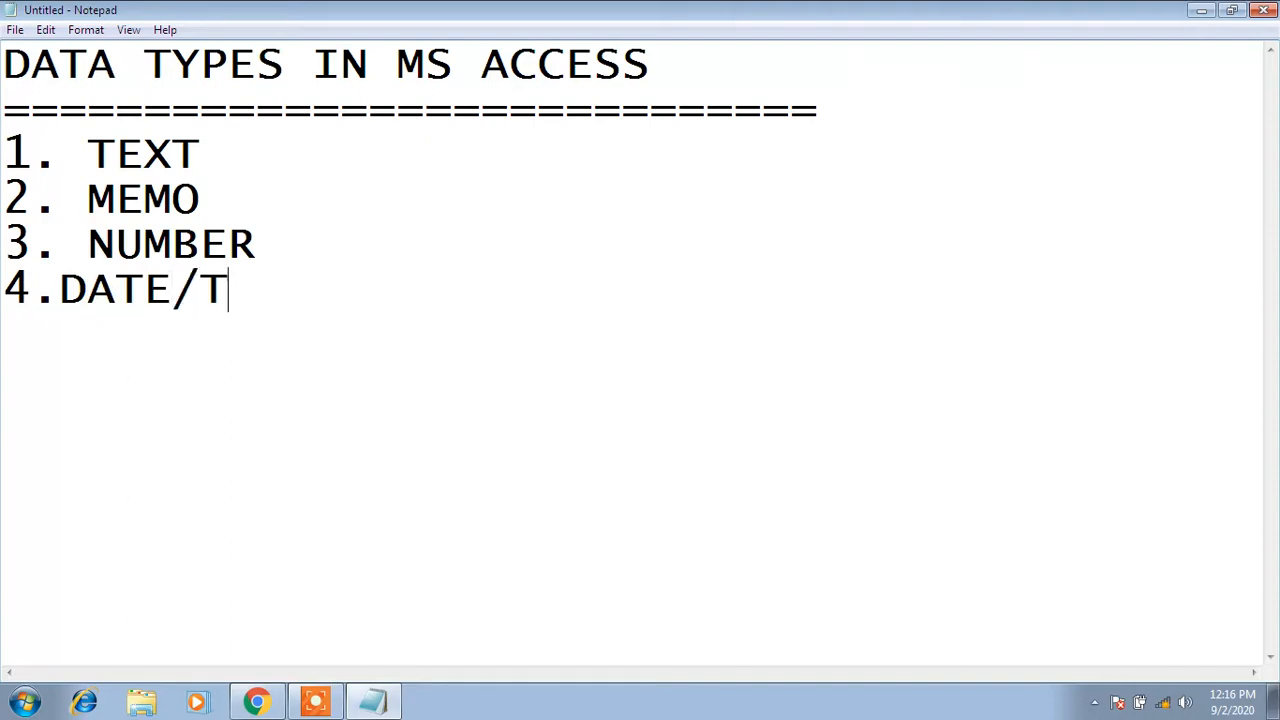
{"action": "type", "text": "IME"}
{"action": "key", "text": "Left"}
{"action": "key", "text": "Left"}
{"action": "key", "text": "Left"}
{"action": "key", "text": "Left"}
{"action": "key", "text": "Left"}
{"action": "key", "text": "Left"}
{"action": "key", "text": "Left"}
{"action": "key", "text": "Left"}
{"action": "key", "text": "Left"}
{"action": "key", "text": "Left"}
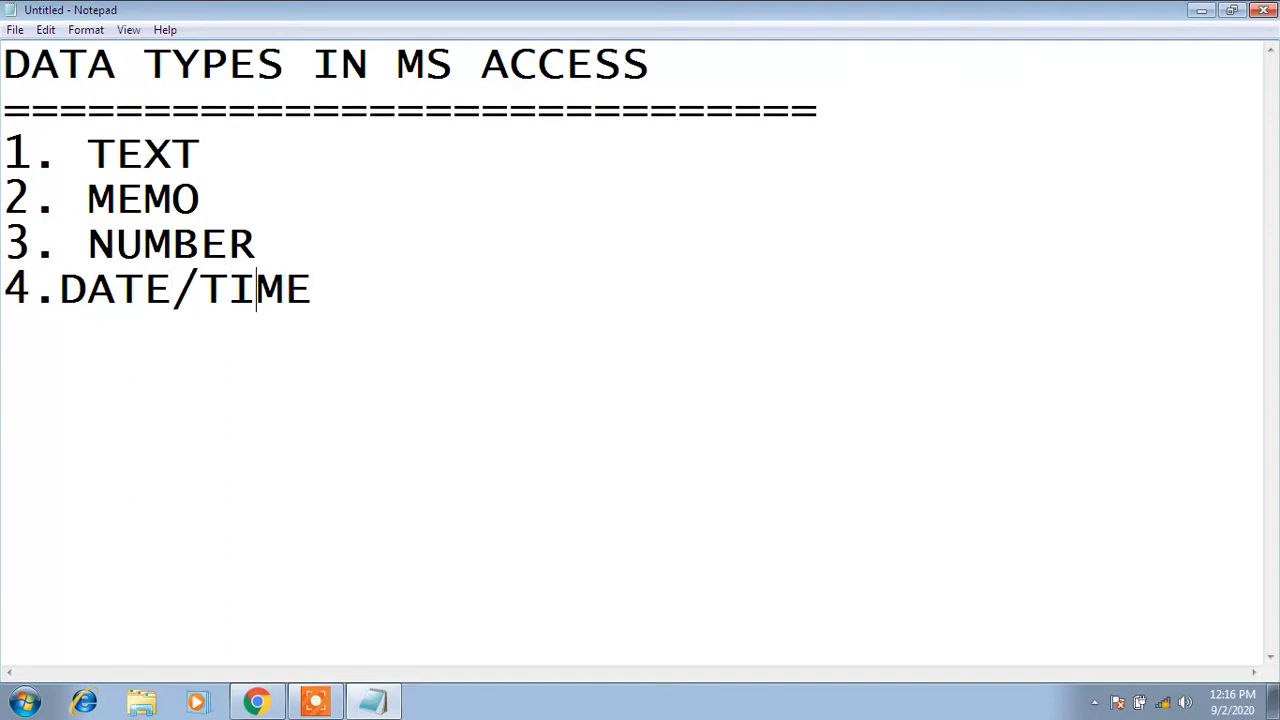
{"action": "key", "text": "Right"}
{"action": "key", "text": "Right"}
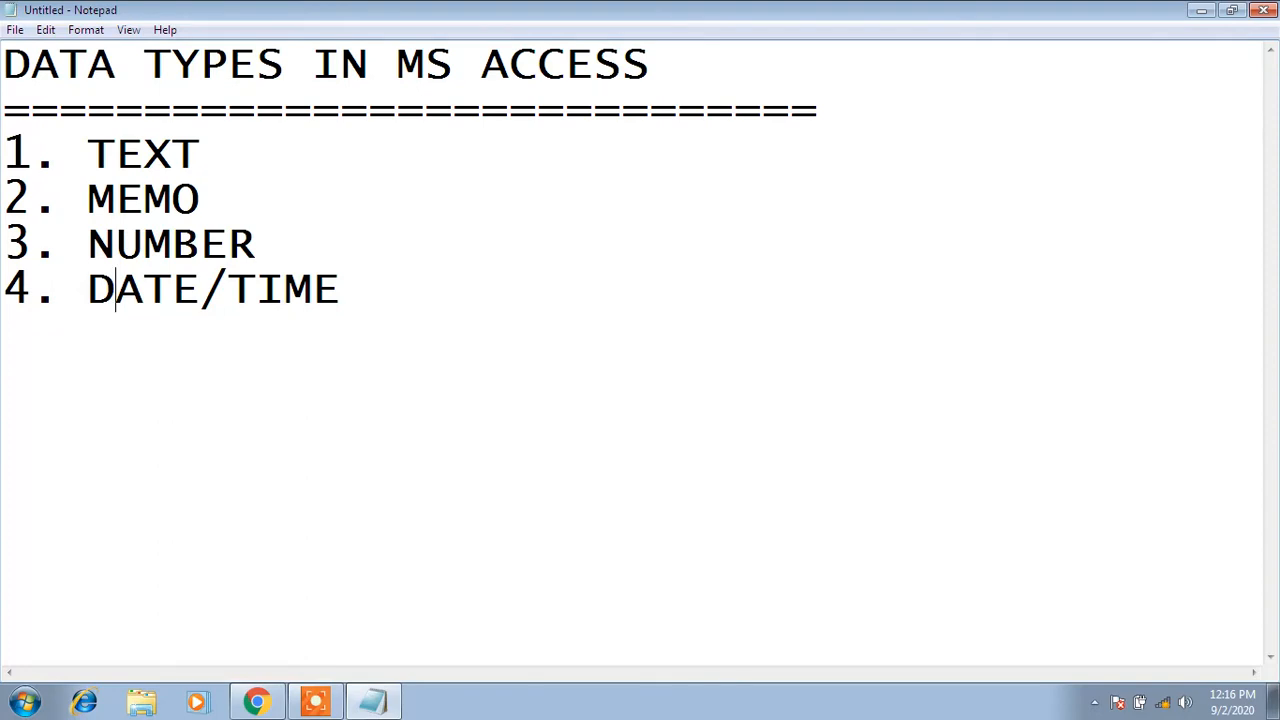
{"action": "key", "text": "Right"}
{"action": "key", "text": "Right"}
{"action": "key", "text": "Right"}
{"action": "key", "text": "Right"}
{"action": "key", "text": "Right"}
{"action": "key", "text": "Right"}
{"action": "key", "text": "Right"}
{"action": "key", "text": "Right"}
Add '5. CURRENCY', correcting the misspelling, and begin line 6 with AUTONUMBER
{"action": "key", "text": "Return"}
{"action": "type", "text": "5.CU"}
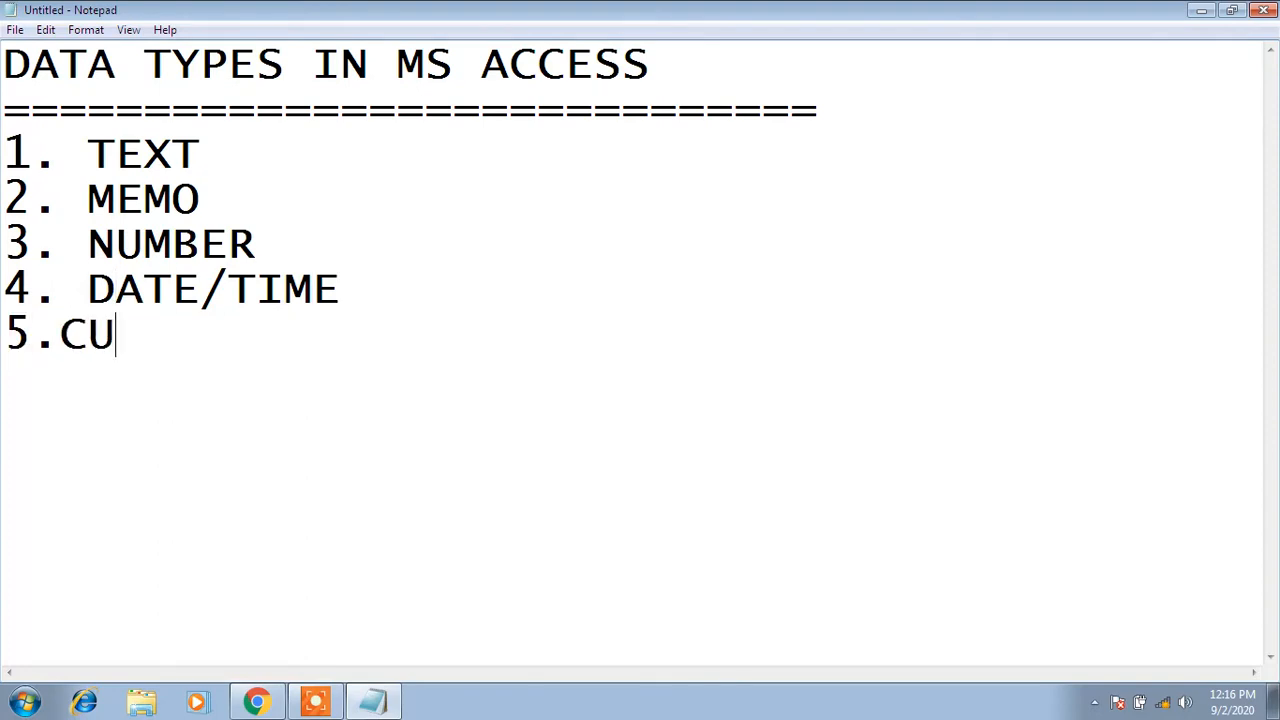
{"action": "type", "text": "REENCE"}
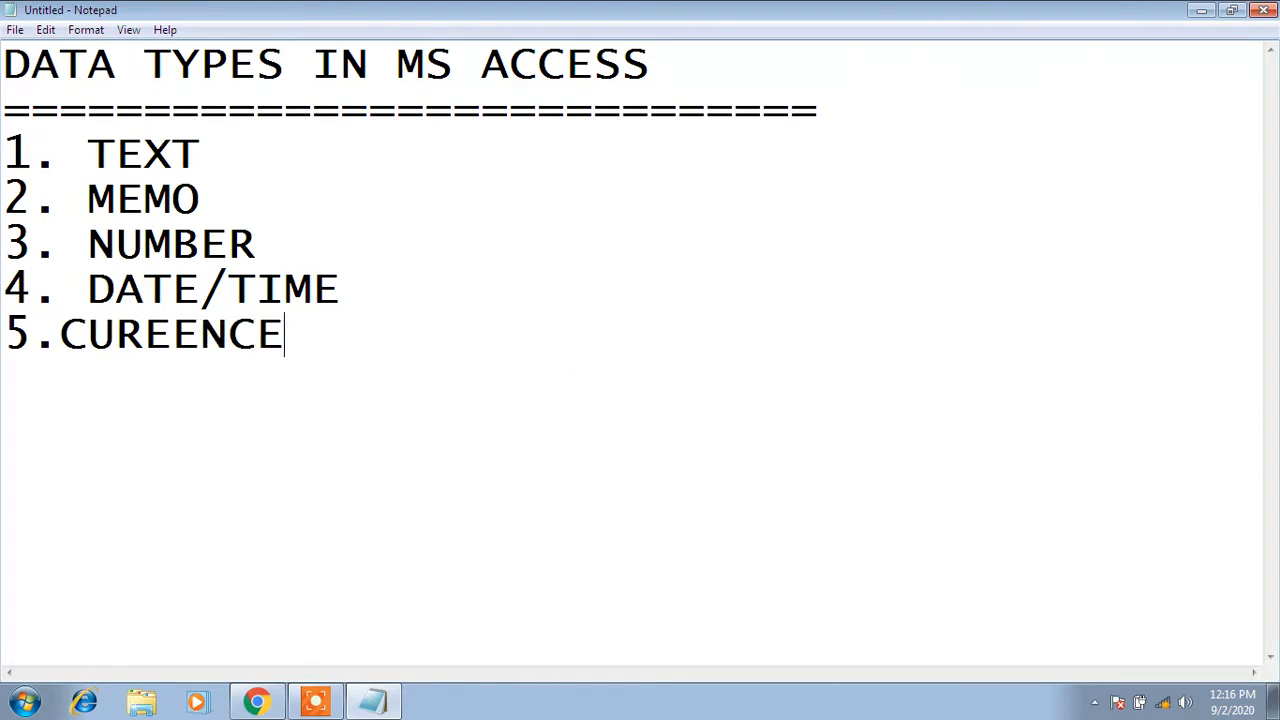
{"action": "key", "text": "BackSpace"}
{"action": "key", "text": "BackSpace"}
{"action": "key", "text": "BackSpace"}
{"action": "key", "text": "BackSpace"}
{"action": "key", "text": "BackSpace"}
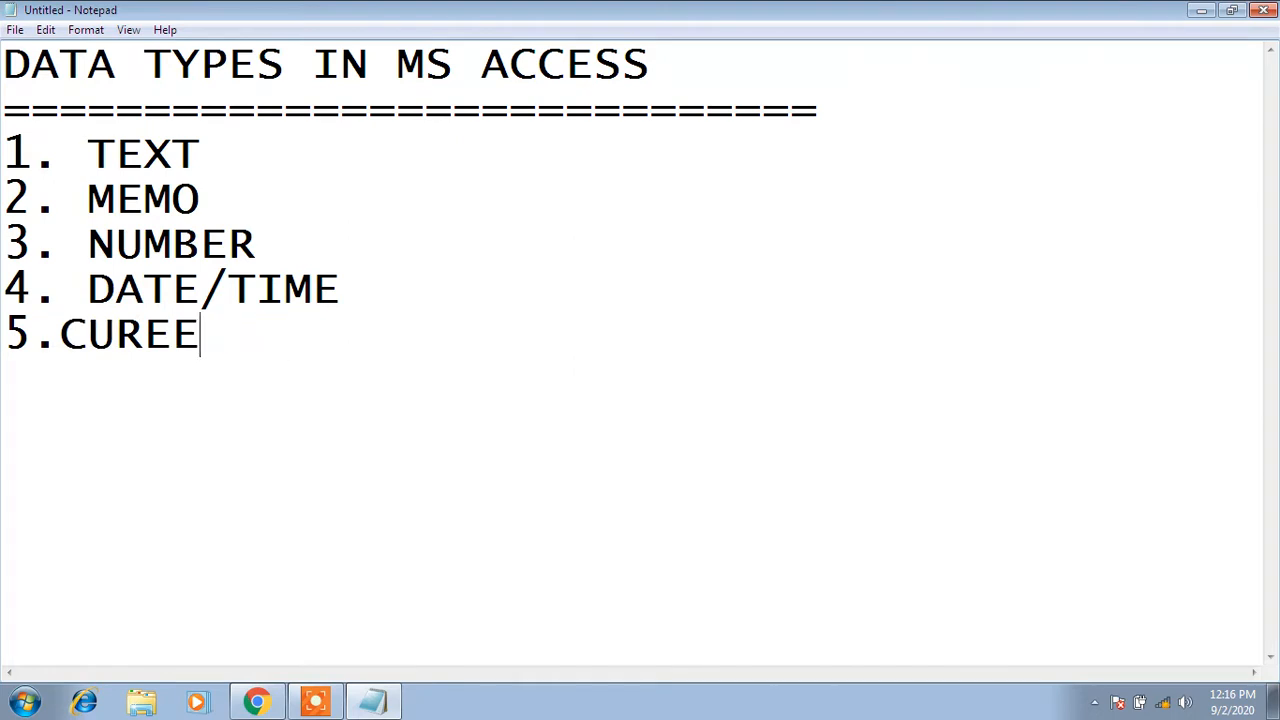
{"action": "type", "text": "RENCY"}
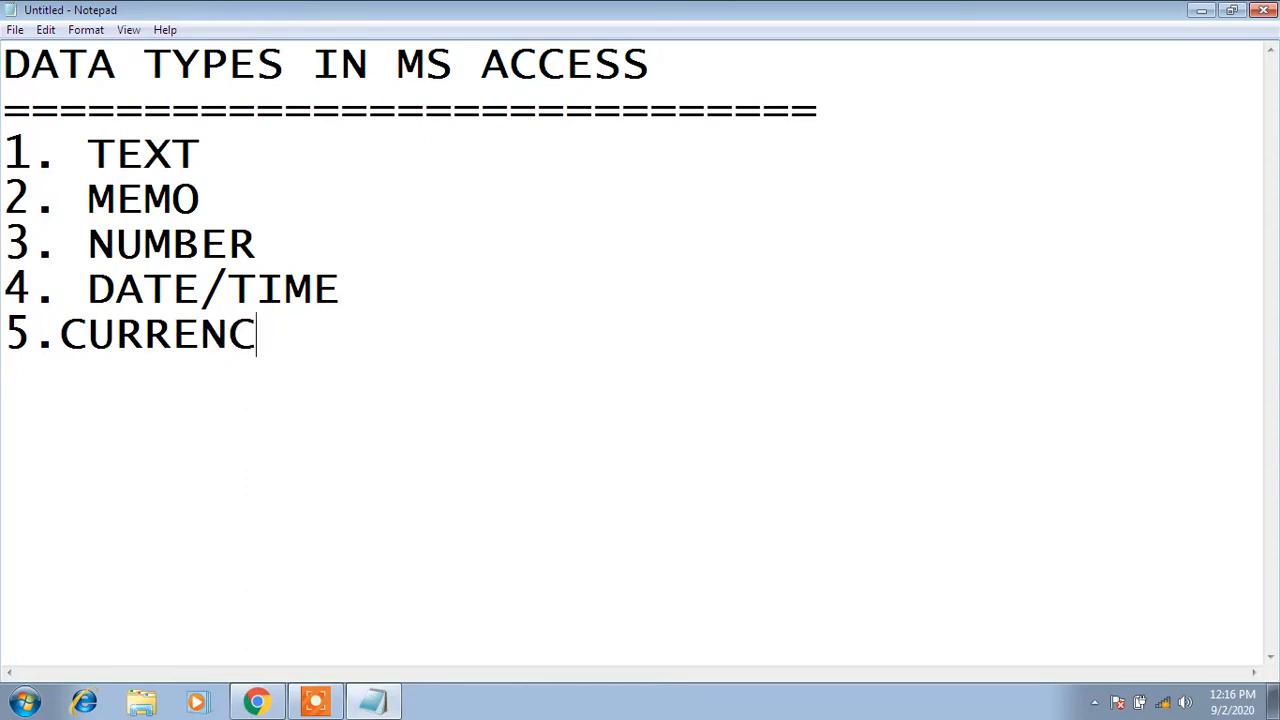
{"action": "key", "text": "Left"}
{"action": "key", "text": "Left"}
{"action": "key", "text": "Left"}
{"action": "key", "text": "Left"}
{"action": "key", "text": "Left"}
{"action": "key", "text": "Left"}
{"action": "key", "text": "Left"}
{"action": "key", "text": "Left"}
{"action": "key", "text": "Right"}
{"action": "key", "text": "Right"}
{"action": "key", "text": "Right"}
{"action": "key", "text": "Right"}
{"action": "key", "text": "Right"}
{"action": "key", "text": "Right"}
{"action": "key", "text": "Right"}
{"action": "key", "text": "Right"}
{"action": "type", "text": "\\"}
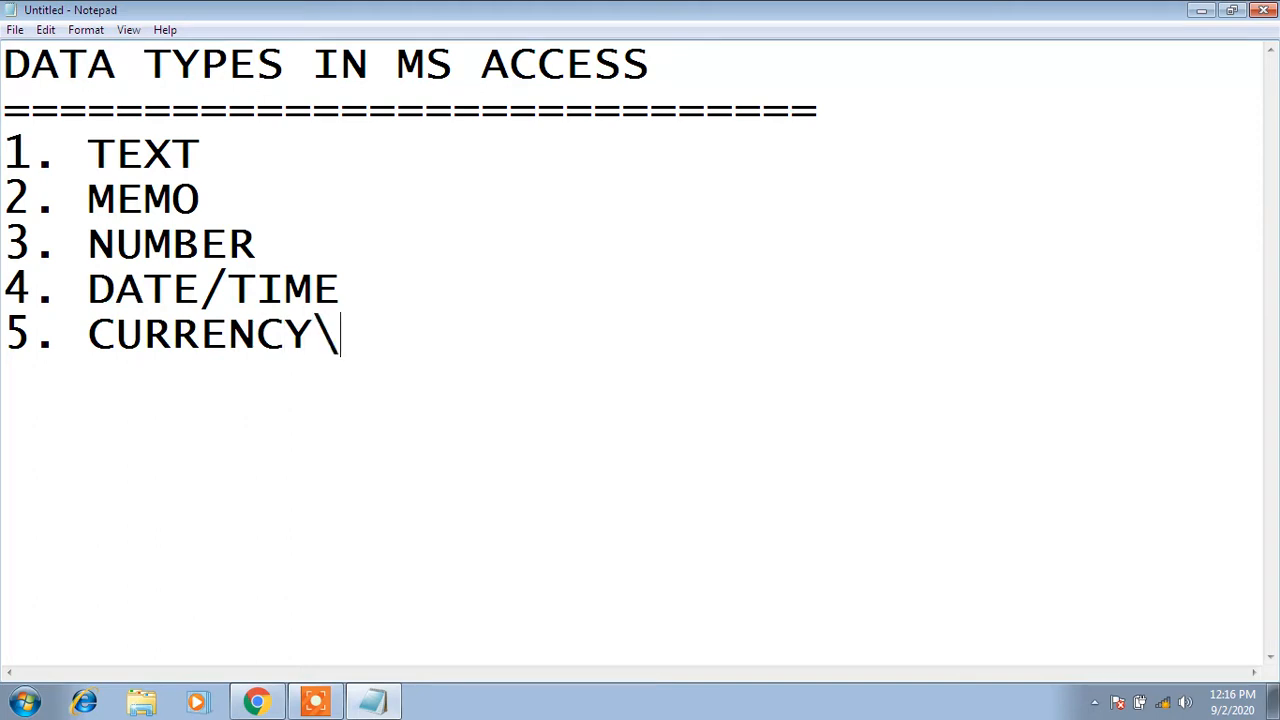
{"action": "key", "text": "BackSpace"}
{"action": "key", "text": "Return"}
{"action": "type", "text": "6"}
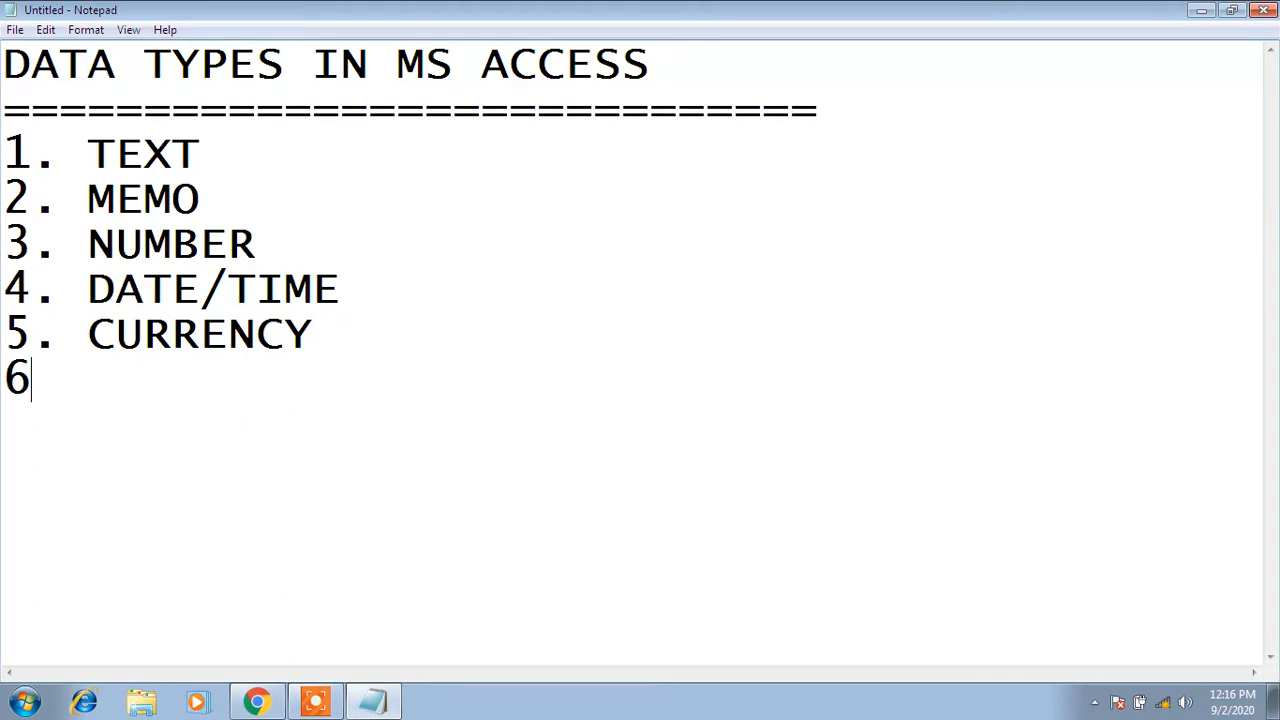
{"action": "type", "text": ".AUTO"}
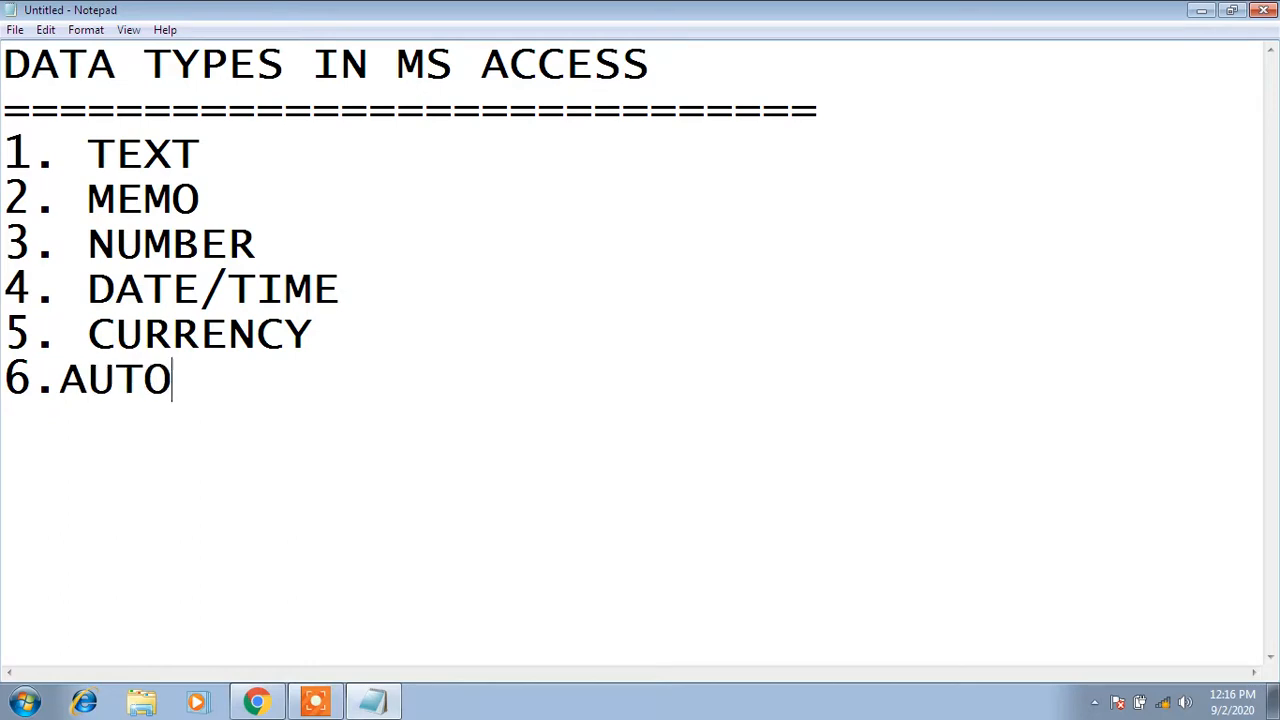
{"action": "type", "text": "NUMBER"}
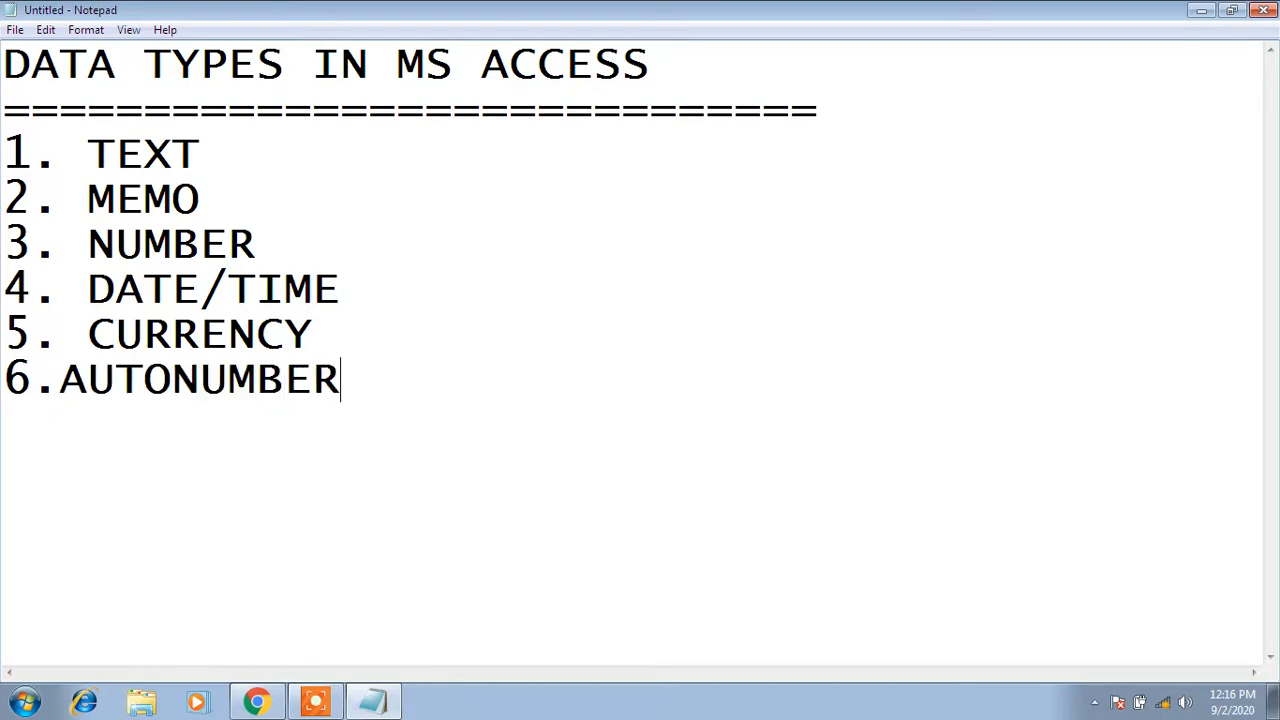
Space out '6. AUTONUMBER', then add '7. YES/NO' and '8. OLE OBJECT'
{"action": "key", "text": "Left"}
{"action": "key", "text": "Left"}
{"action": "key", "text": "Left"}
{"action": "key", "text": "Left"}
{"action": "key", "text": "Left"}
{"action": "key", "text": "Left"}
{"action": "key", "text": "Left"}
{"action": "key", "text": "Left"}
{"action": "key", "text": "Left"}
{"action": "key", "text": "Left"}
{"action": "key", "text": "Left"}
{"action": "key", "text": "Right"}
{"action": "key", "text": "Right"}
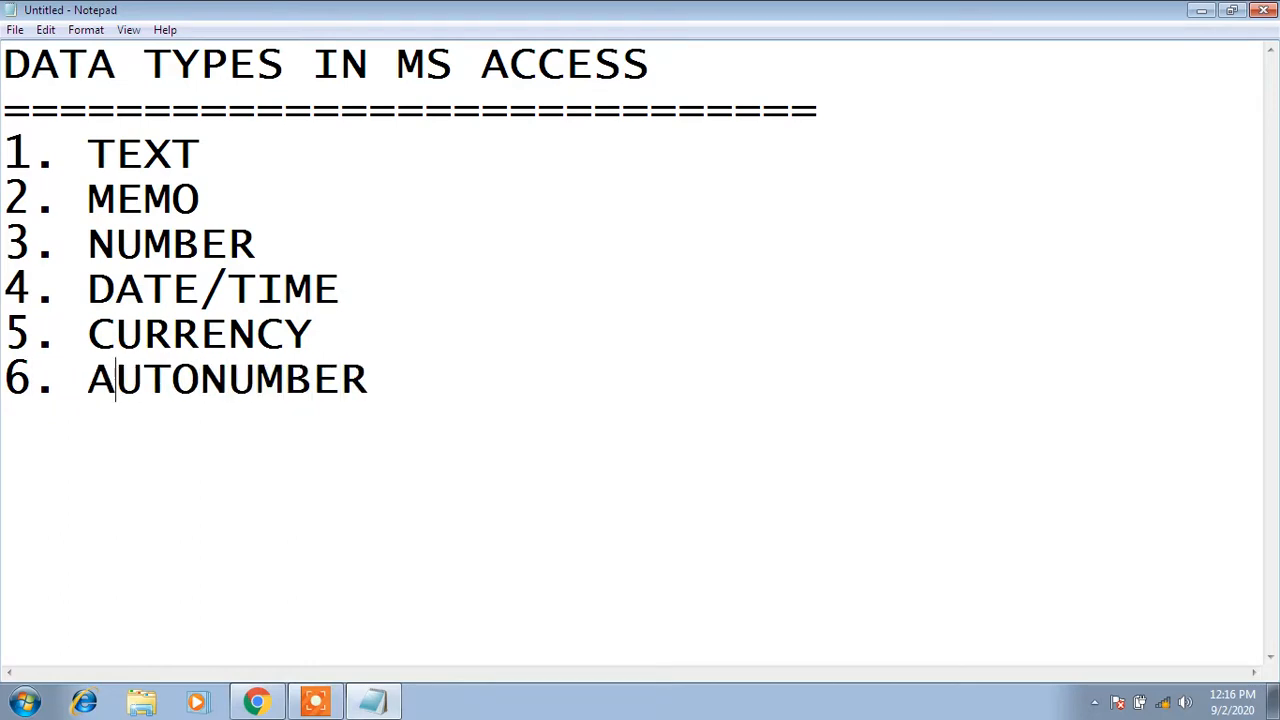
{"action": "key", "text": "Right"}
{"action": "key", "text": "Right"}
{"action": "key", "text": "Right"}
{"action": "key", "text": "Right"}
{"action": "key", "text": "Right"}
{"action": "key", "text": "Right"}
{"action": "key", "text": "Right"}
{"action": "key", "text": "Right"}
{"action": "key", "text": "Right"}
{"action": "key", "text": "Return"}
{"action": "type", "text": "7. YES"}
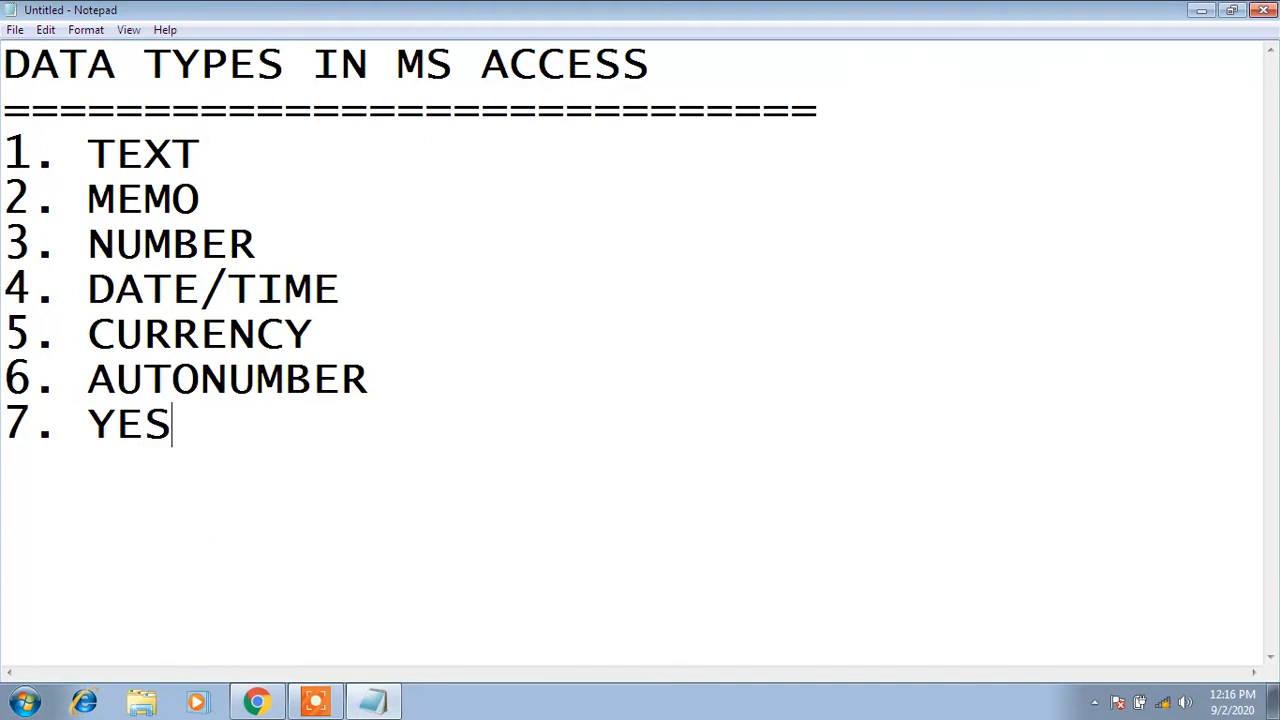
{"action": "type", "text": "/NO"}
{"action": "key", "text": "Return"}
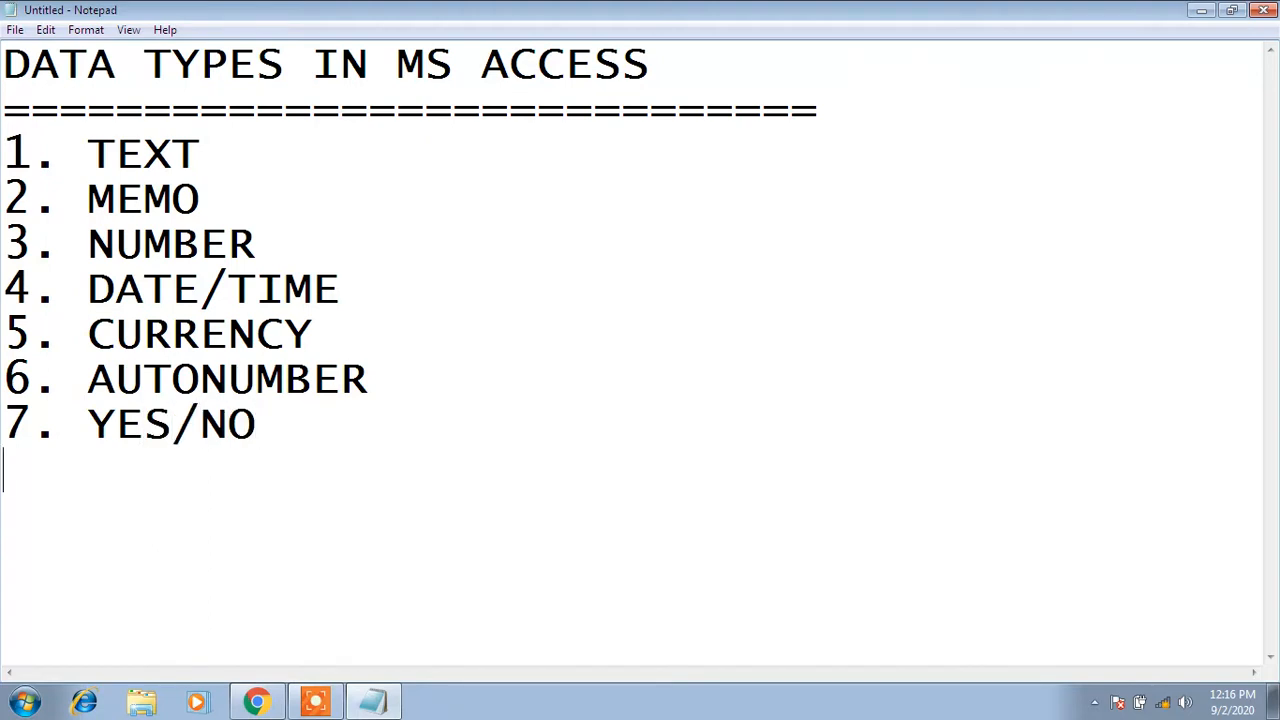
{"action": "type", "text": "8."}
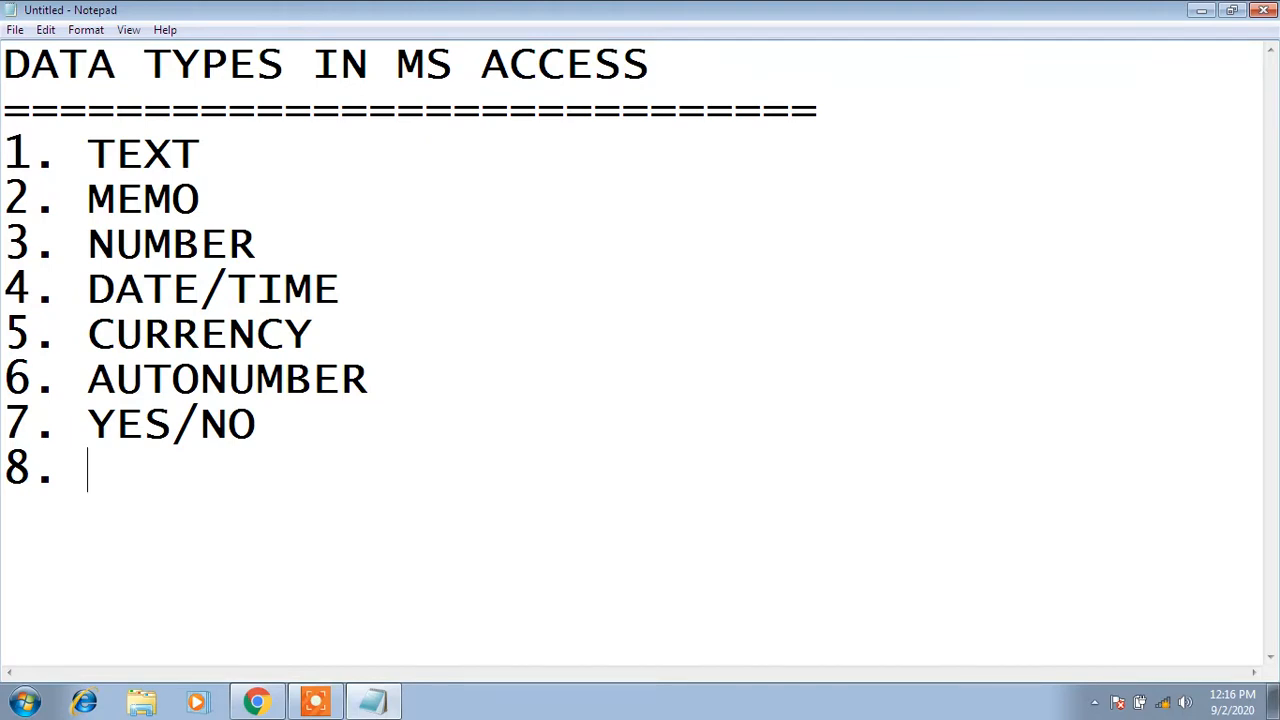
{"action": "type", "text": "OLE OB"}
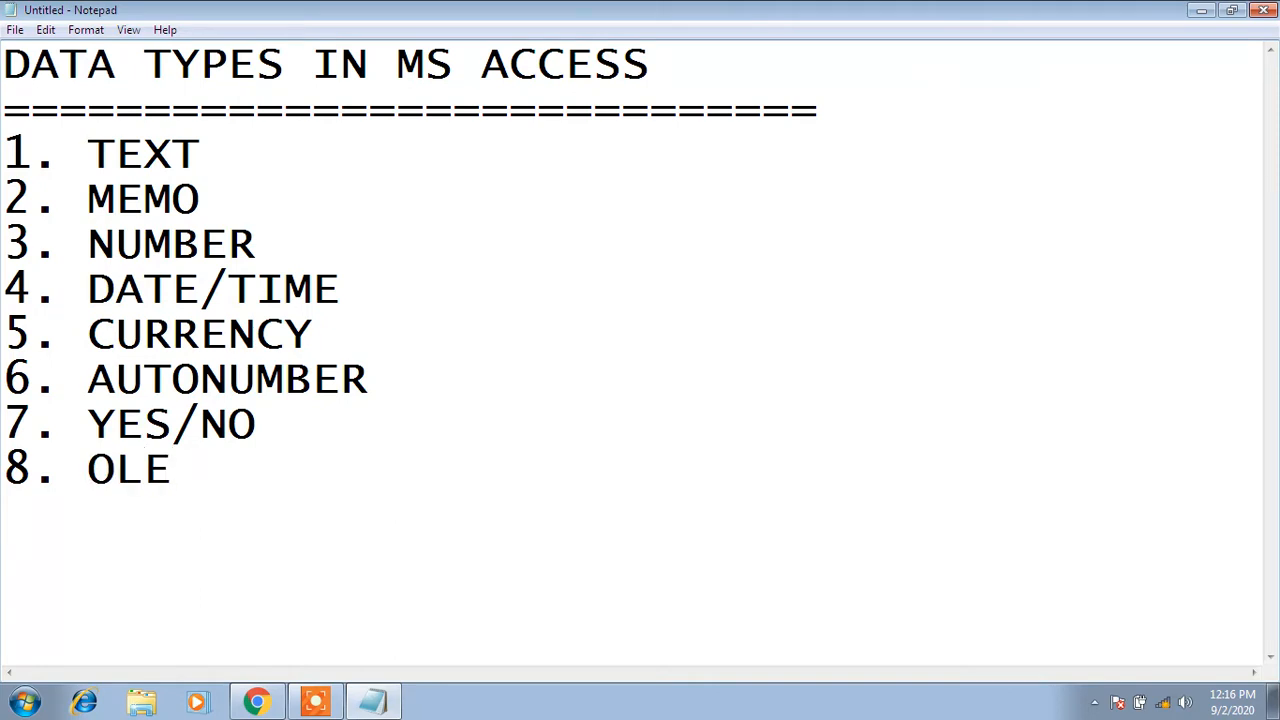
{"action": "type", "text": "JECT"}
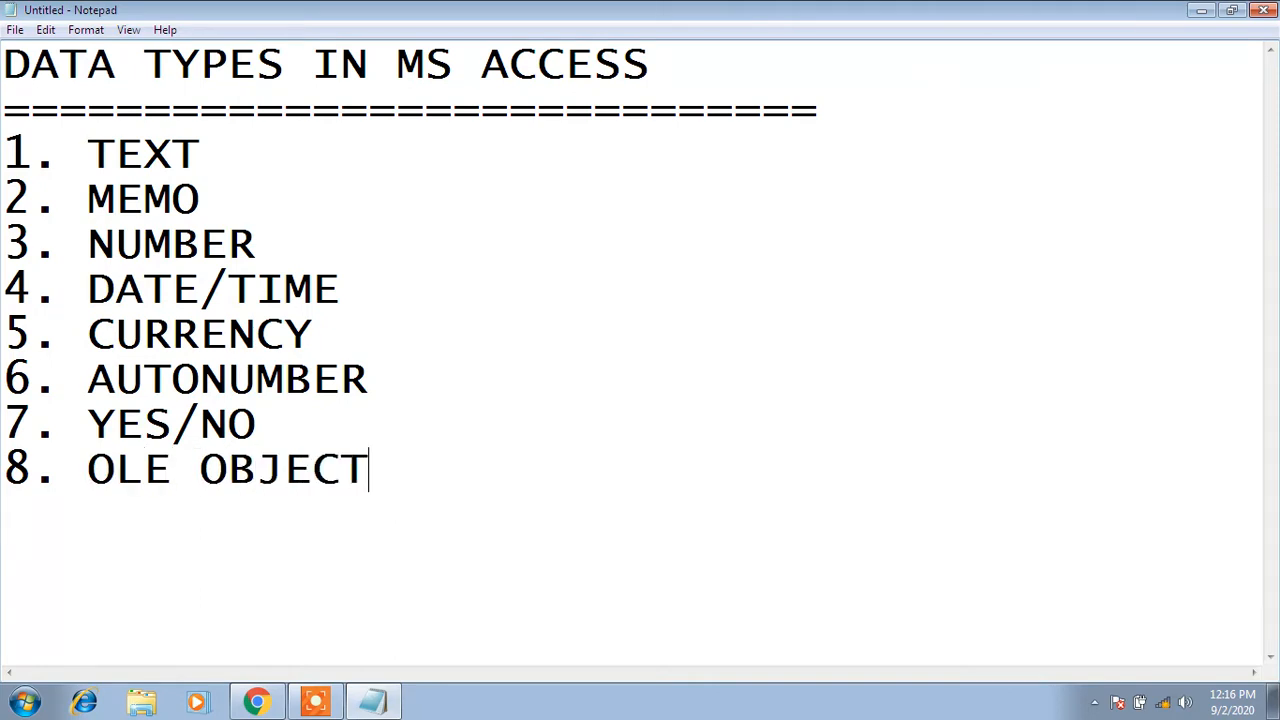
{"action": "key", "text": "Return"}
Add entries 9 to 12: HYPERLINK, ATTACHEMENT, CALCULATED and LOOKUP WIZARD
{"action": "type", "text": "9. HYPERLINK"}
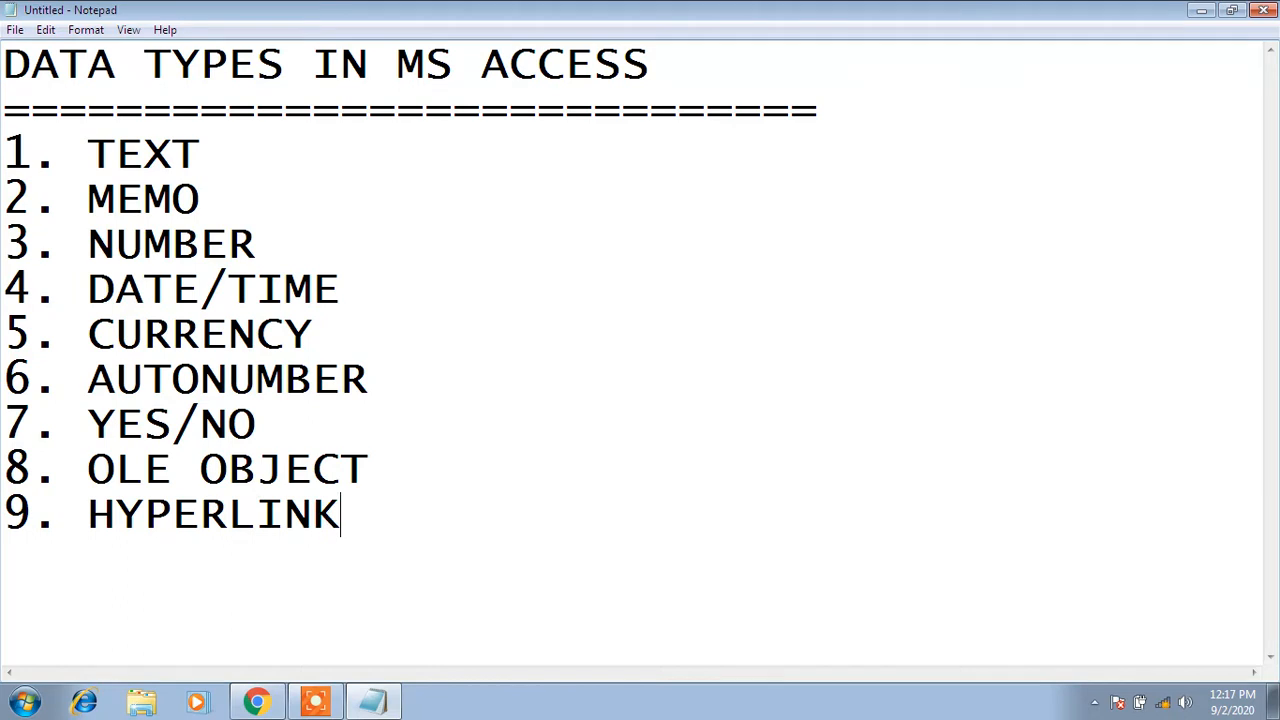
{"action": "key", "text": "Return"}
{"action": "type", "text": "10"}
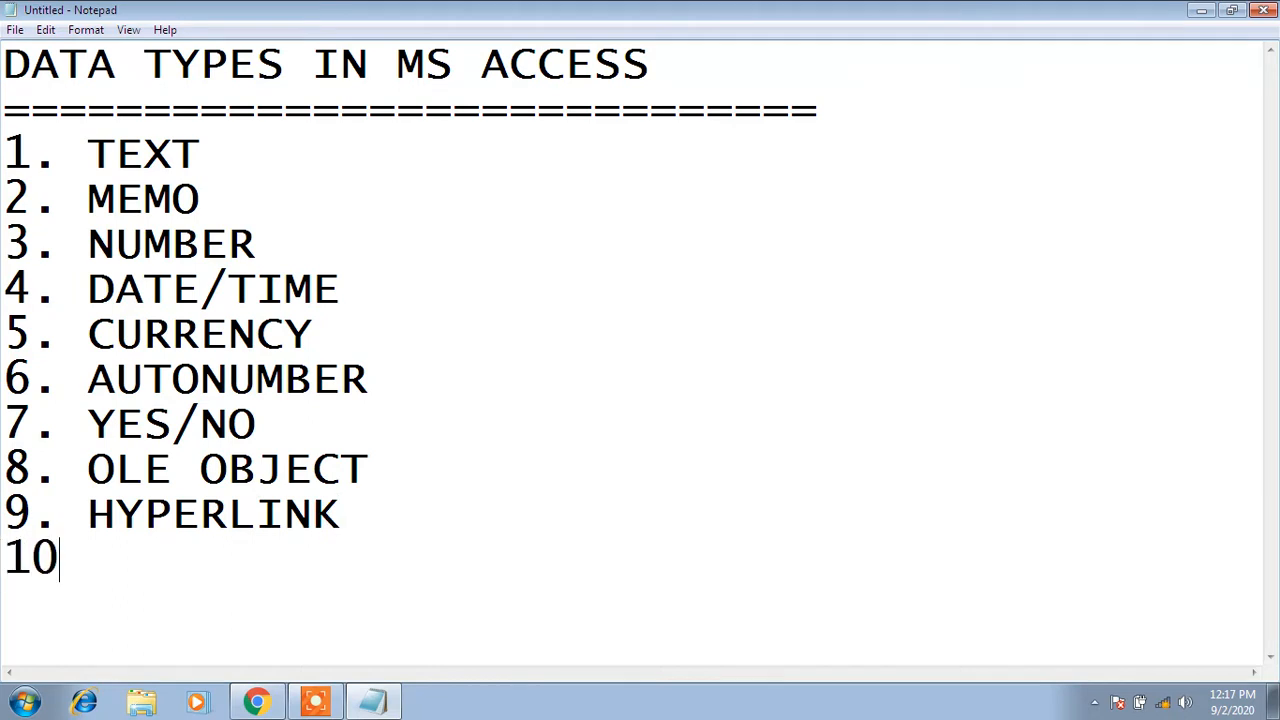
{"action": "type", "text": ". ATTAC"}
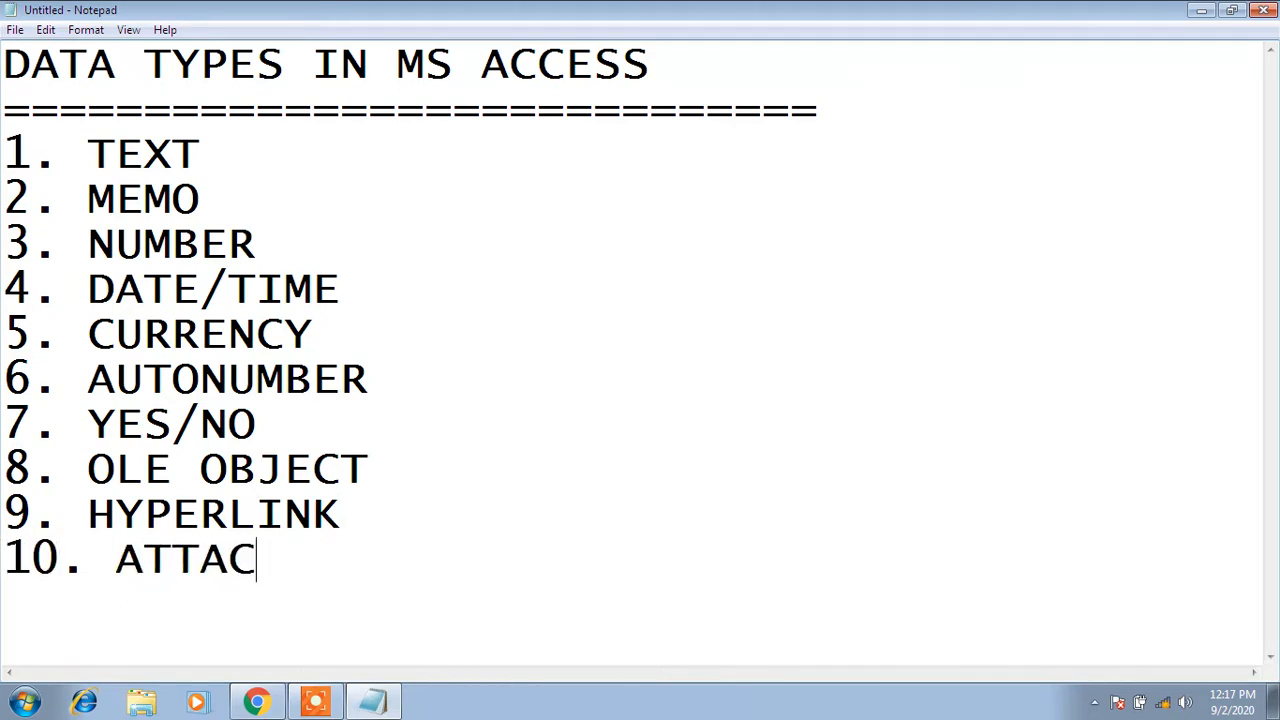
{"action": "type", "text": "HEMENT"}
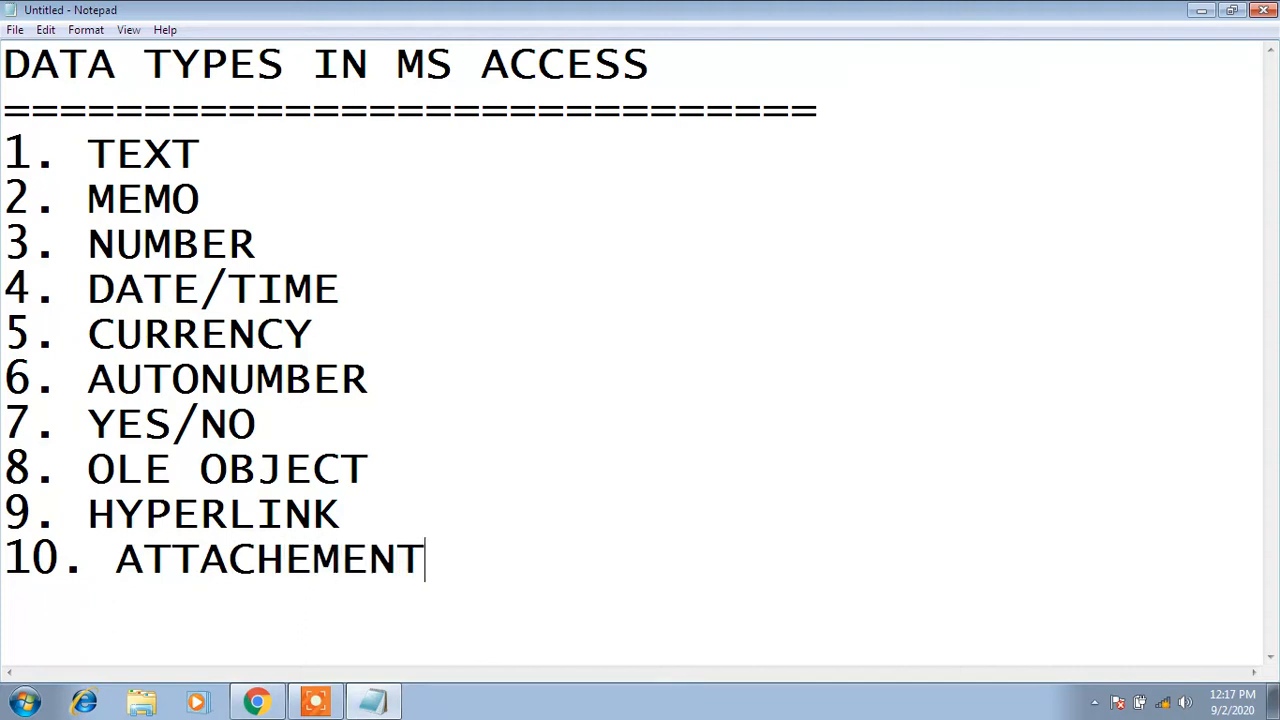
{"action": "key", "text": "Return"}
{"action": "type", "text": "11. "}
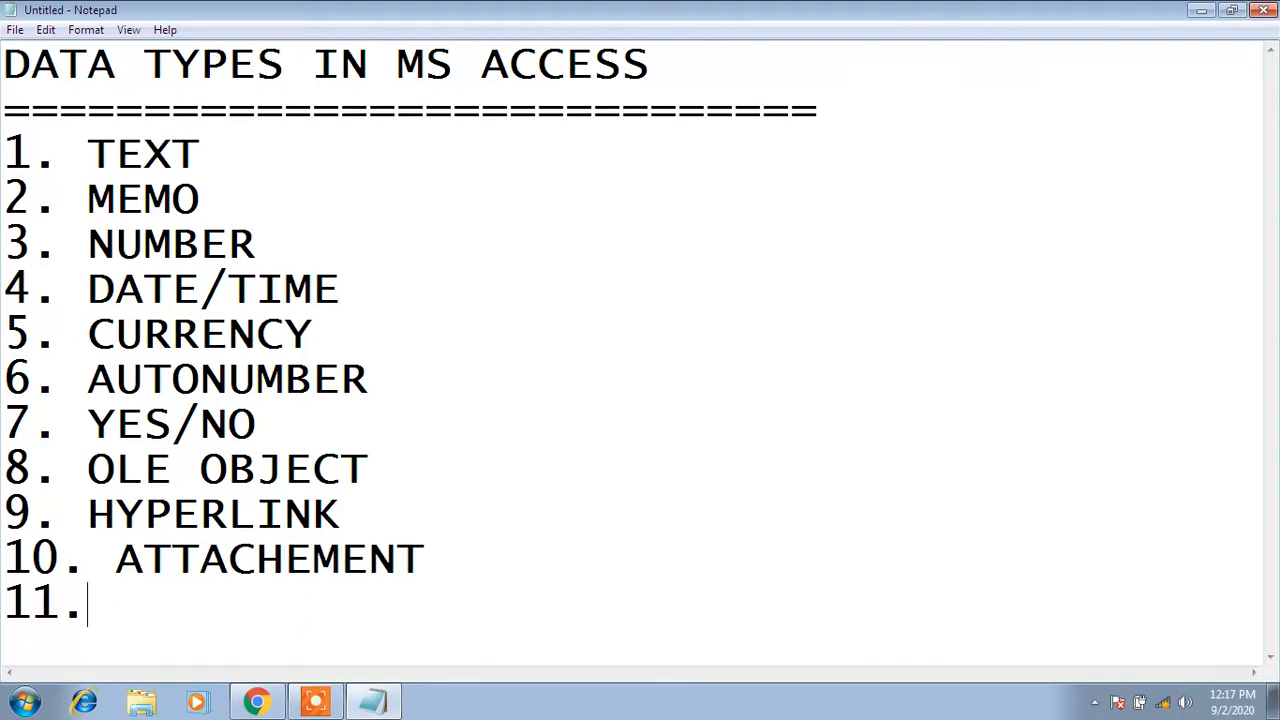
{"action": "type", "text": "CA"}
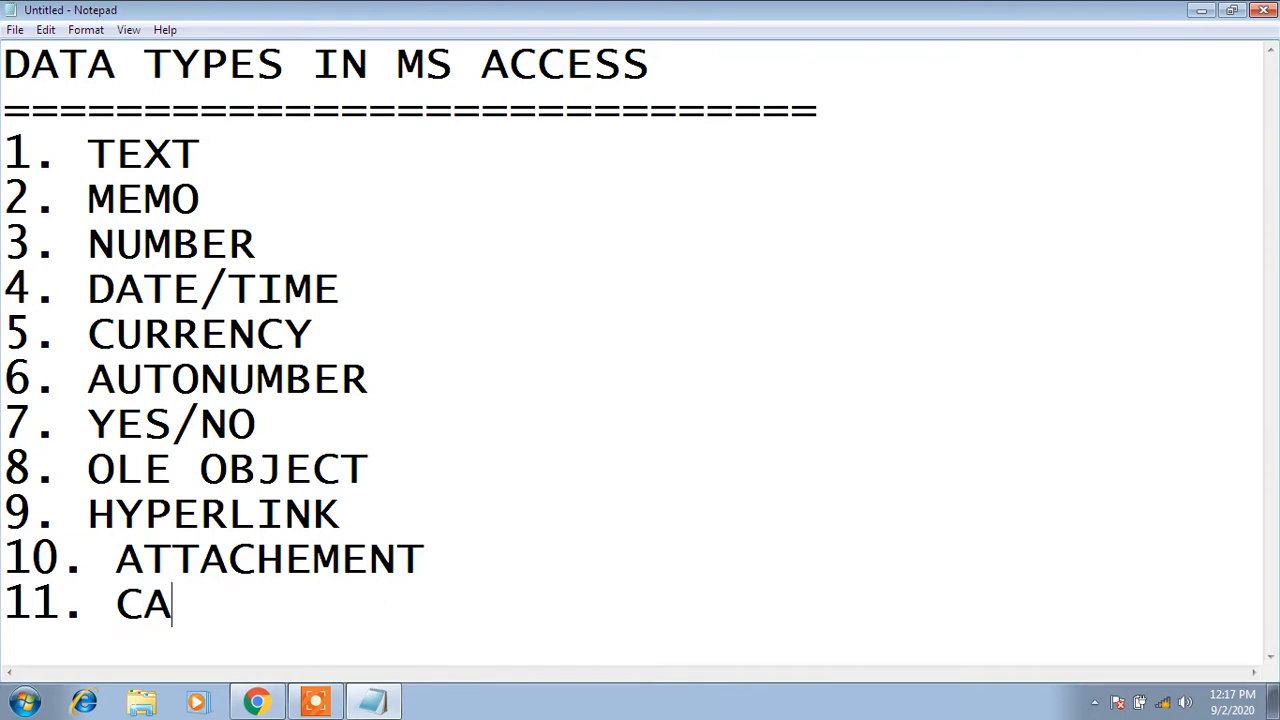
{"action": "type", "text": "LCULATED"}
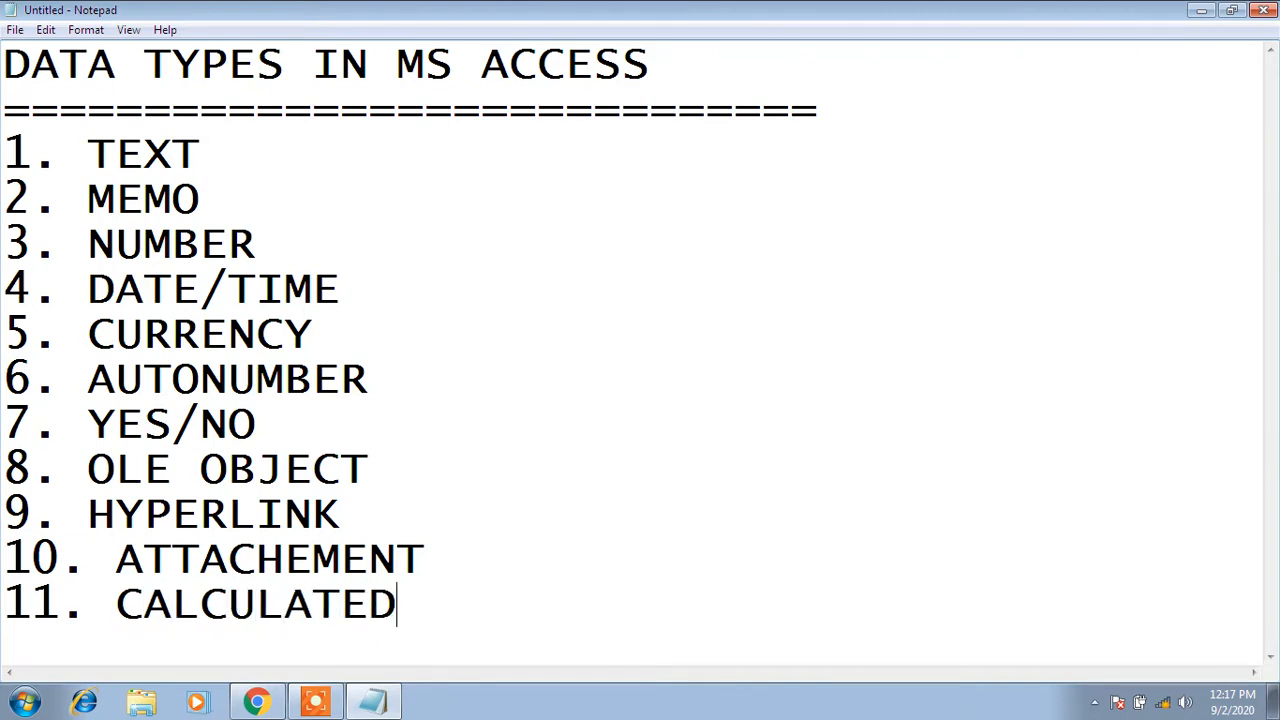
{"action": "key", "text": "Return"}
{"action": "type", "text": "12. "}
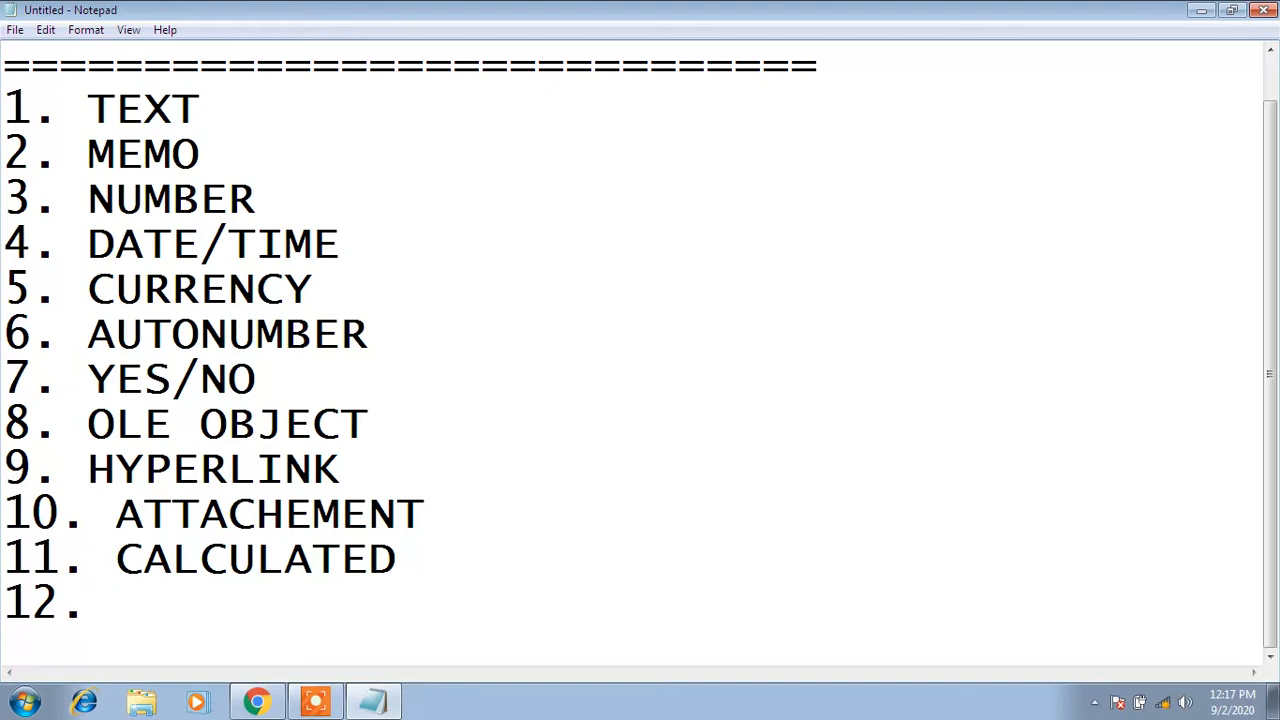
{"action": "type", "text": "1"}
{"action": "key", "text": "BackSpace"}
{"action": "key", "text": "Up"}
{"action": "key", "text": "Up"}
{"action": "key", "text": "Down"}
{"action": "key", "text": "Down"}
{"action": "type", "text": "LOOK"}
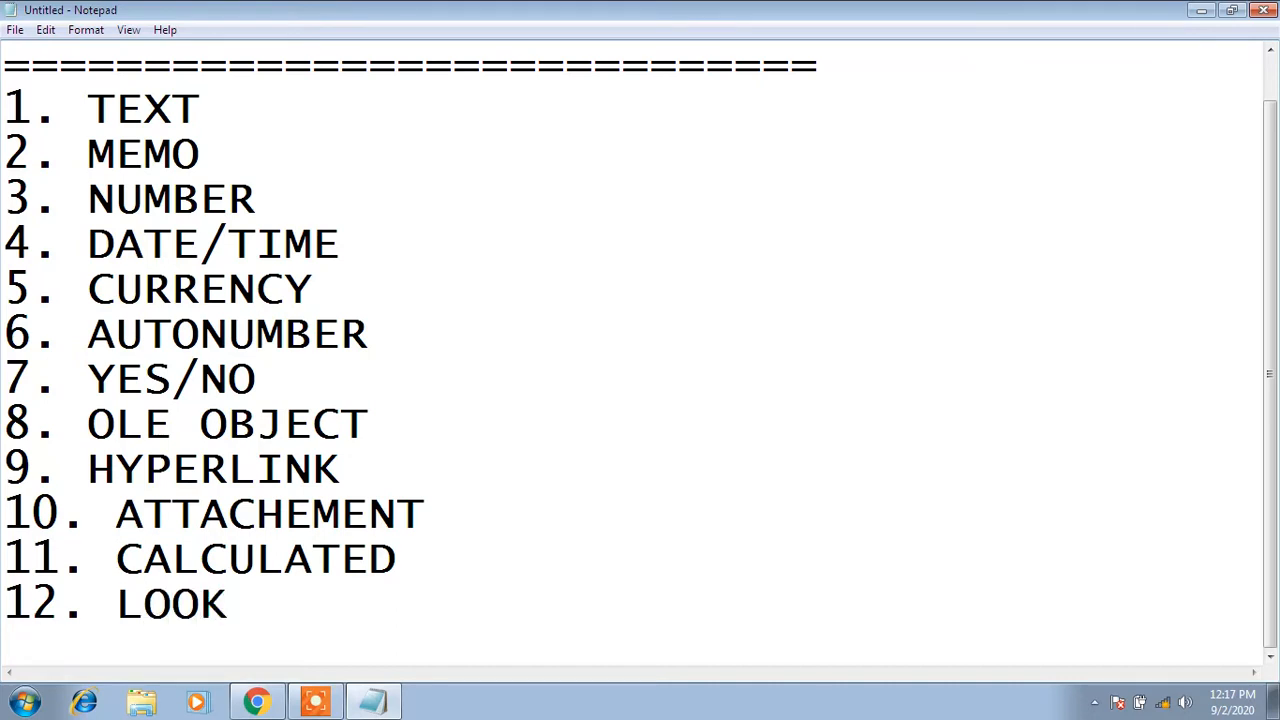
{"action": "type", "text": "UP W"}
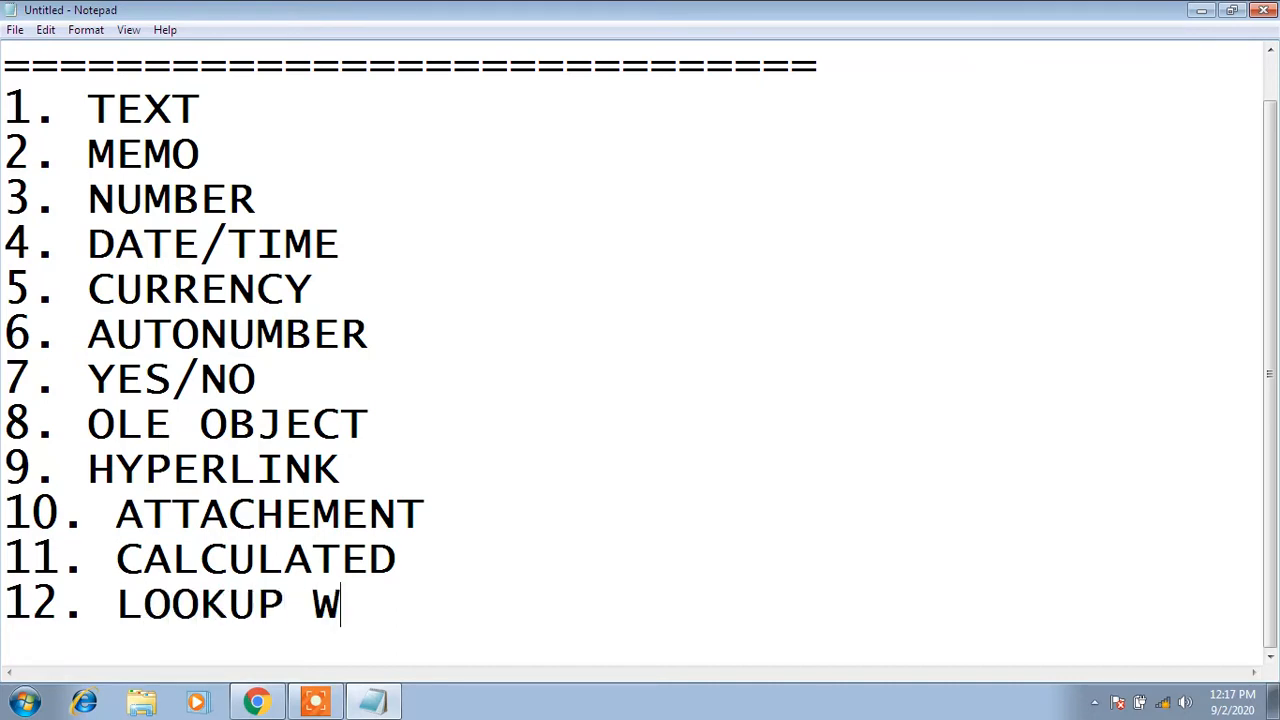
{"action": "type", "text": "IZARD"}
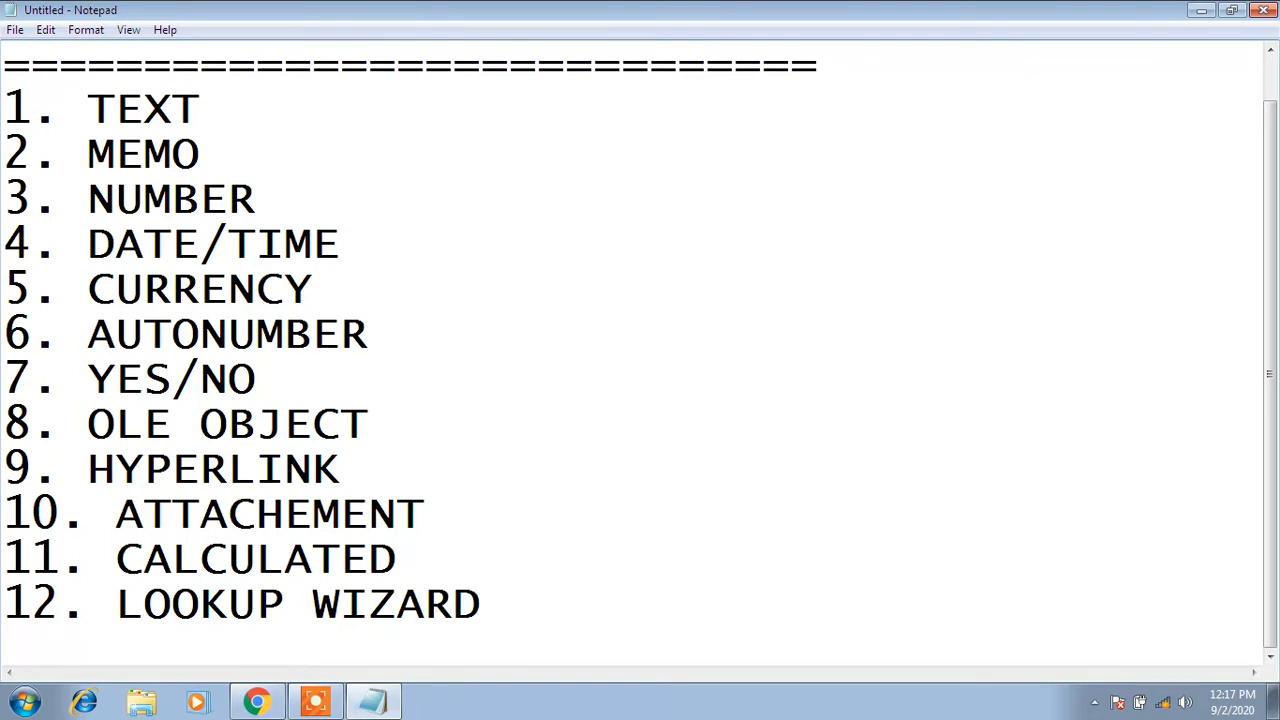
Select the numbered list of data types upward from line 12
{"action": "key", "text": "shift+Up"}
{"action": "key", "text": "shift+Up"}
{"action": "key", "text": "shift+Up"}
{"action": "key", "text": "shift+Up"}
{"action": "key", "text": "shift+Up"}
{"action": "key", "text": "shift+Up"}
{"action": "key", "text": "shift+Up"}
{"action": "key", "text": "shift+Up"}
{"action": "key", "text": "shift+Up"}
{"action": "key", "text": "shift+Up"}
{"action": "key", "text": "shift+Up"}
{"action": "key", "text": "shift+Up"}
{"action": "key", "text": "shift+Up"}
{"action": "key", "text": "shift+Down"}
{"action": "key", "text": "shift+Down"}
{"action": "key", "text": "shift+Down"}
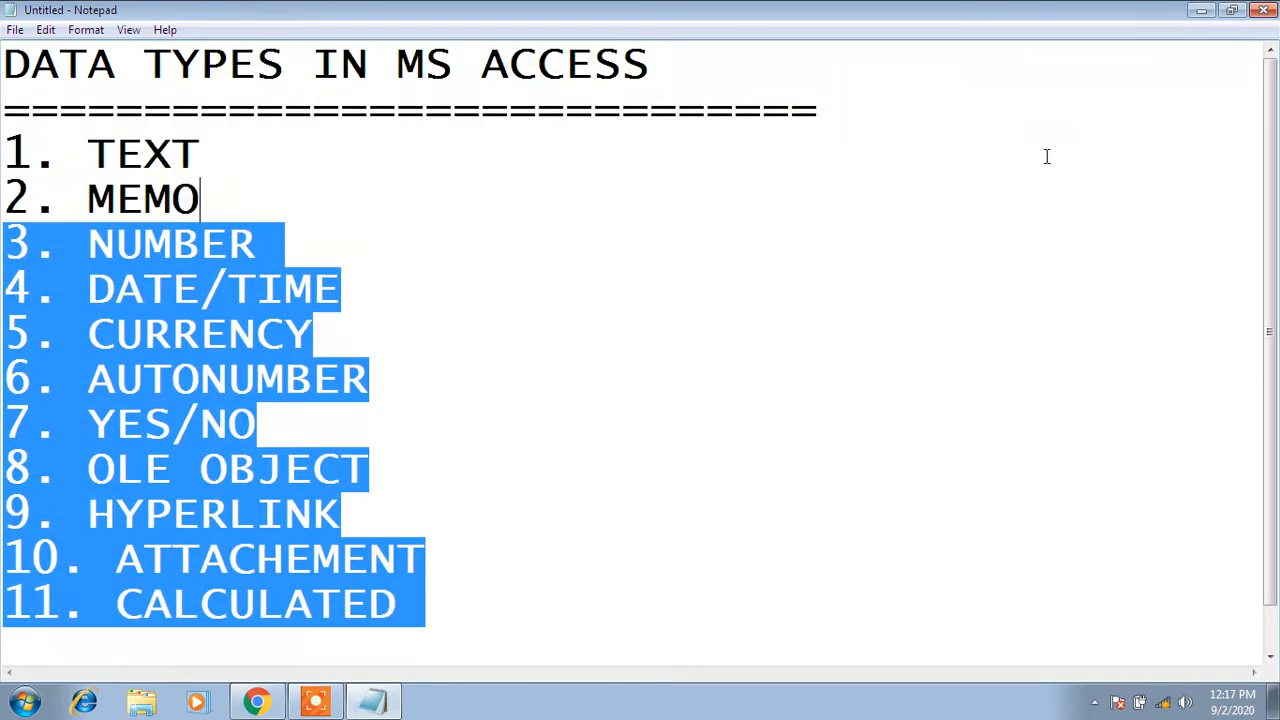
{"action": "key", "text": "shift+Up"}
{"action": "key", "text": "shift+Up"}
{"action": "key", "text": "shift+Down"}
{"action": "key", "text": "shift+Left"}
{"action": "key", "text": "shift+Left"}
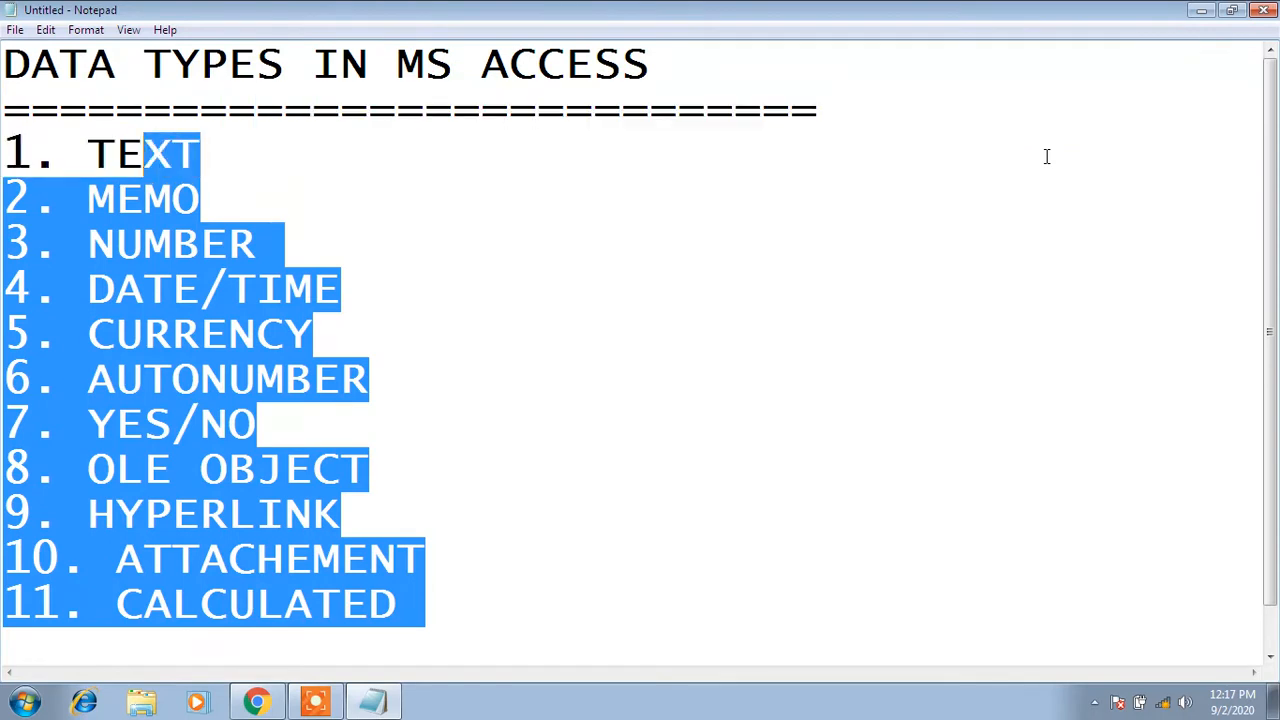
{"action": "key", "text": "shift+Left"}
{"action": "key", "text": "shift+Left"}
{"action": "key", "text": "shift+Left"}
{"action": "key", "text": "shift+Left"}
{"action": "key", "text": "shift+Left"}
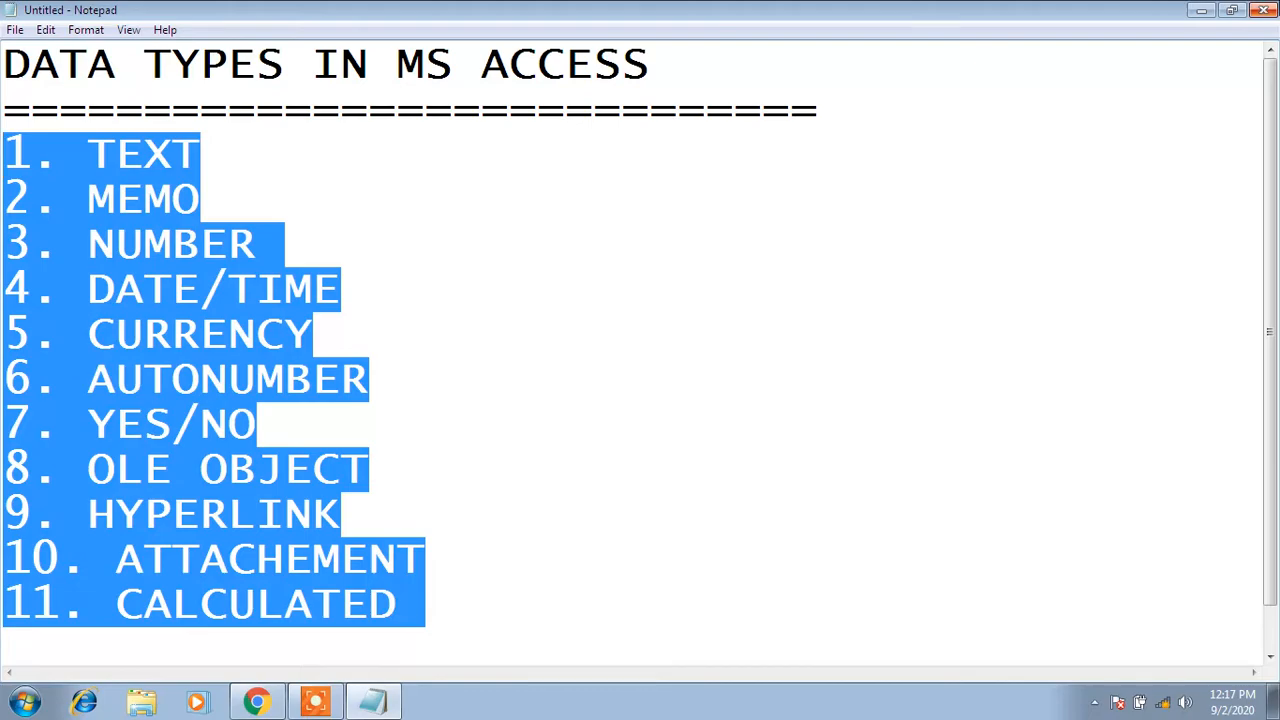
Minimize Notepad, launch Access 2010 via Start search 'ACC', and name the blank database SCHOOL
{"action": "left_click", "coordinate": [1199, 11]}
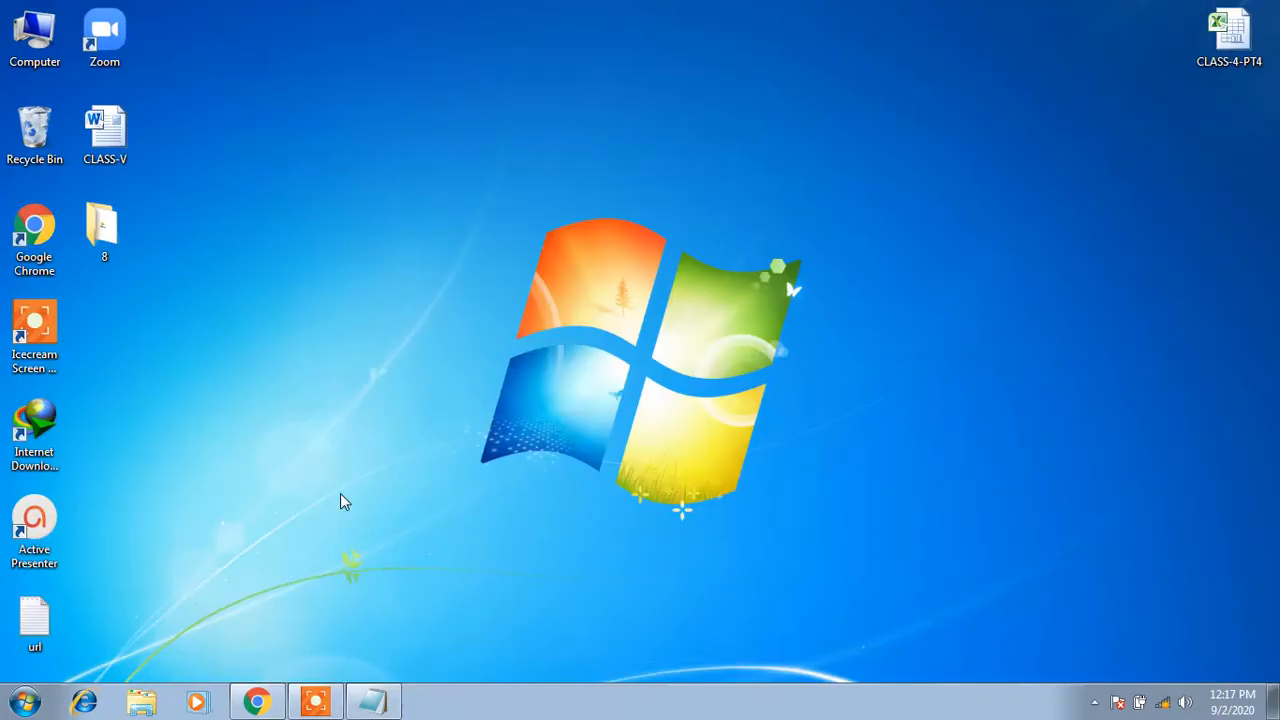
{"action": "left_click", "coordinate": [38, 690]}
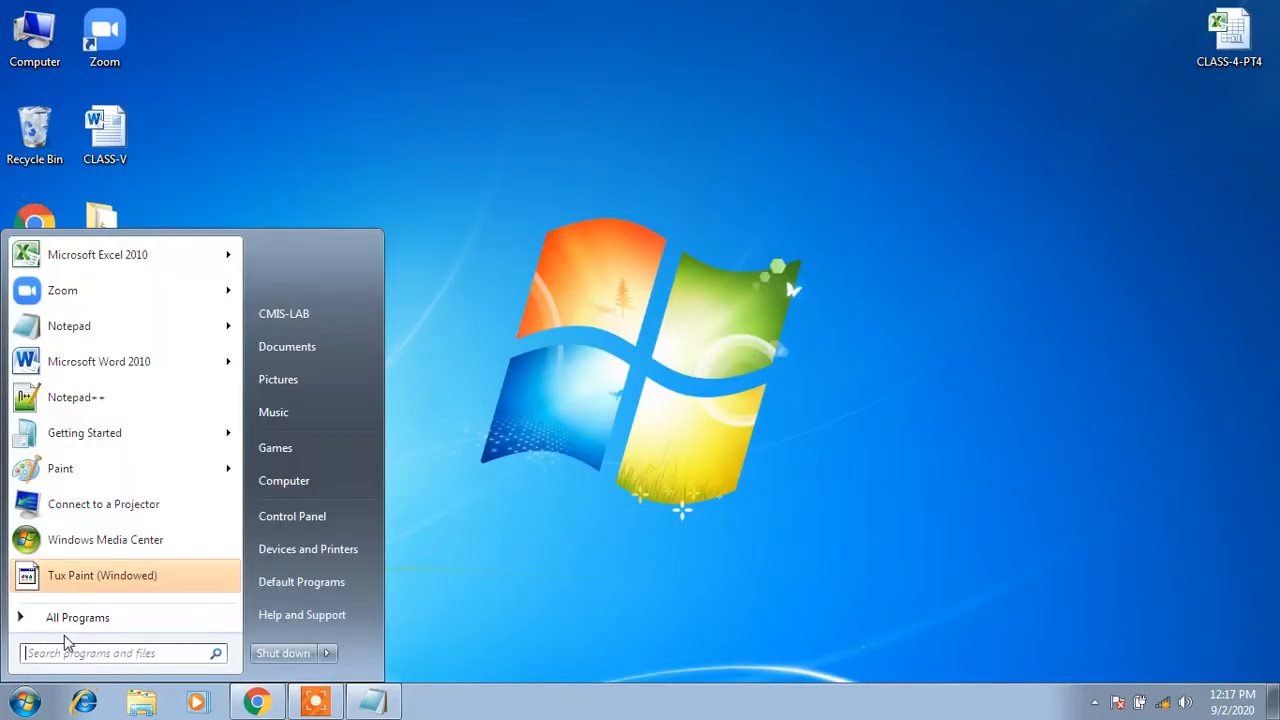
{"action": "type", "text": "ACC"}
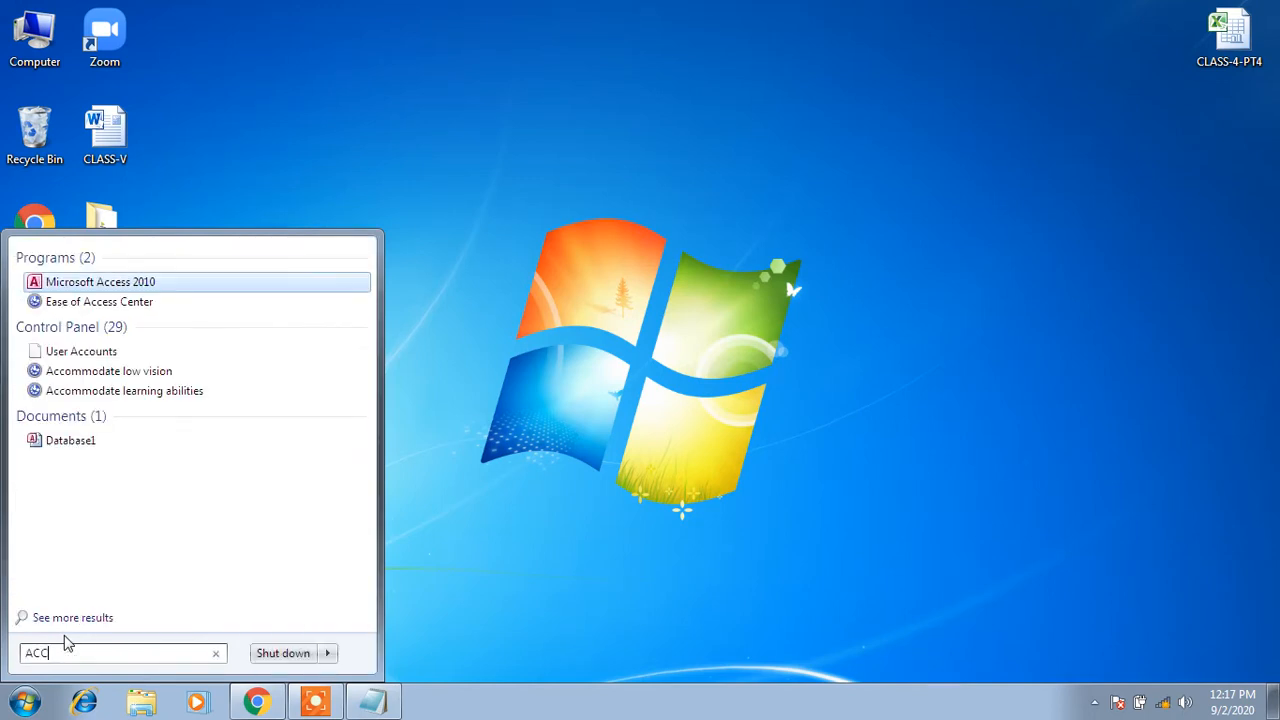
{"action": "left_click", "coordinate": [130, 284]}
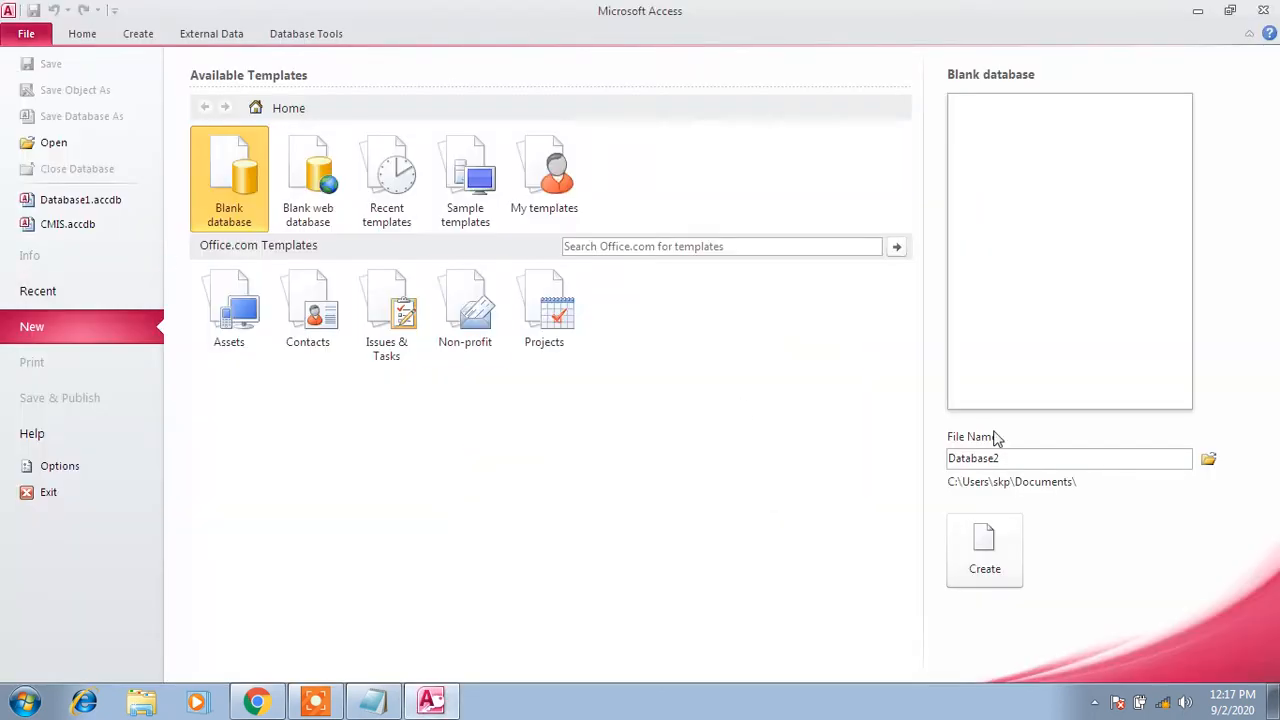
{"action": "double_click", "coordinate": [1087, 458]}
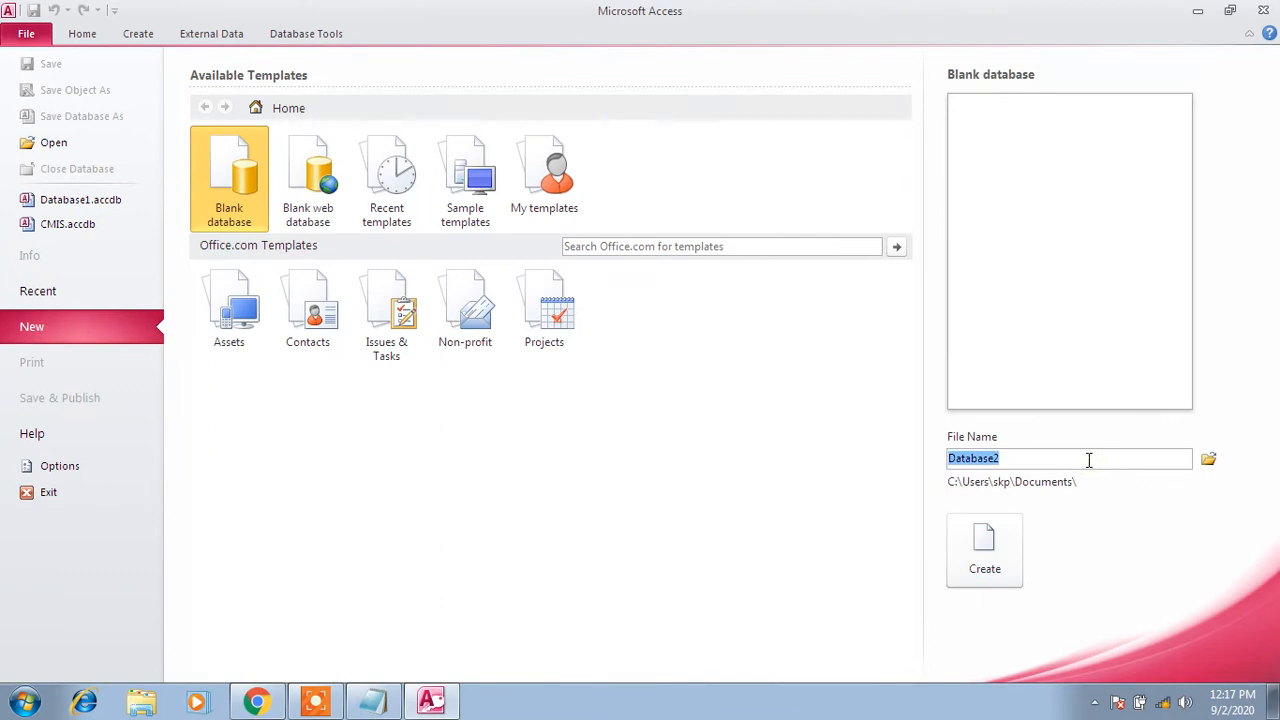
{"action": "type", "text": "SCHOOL"}
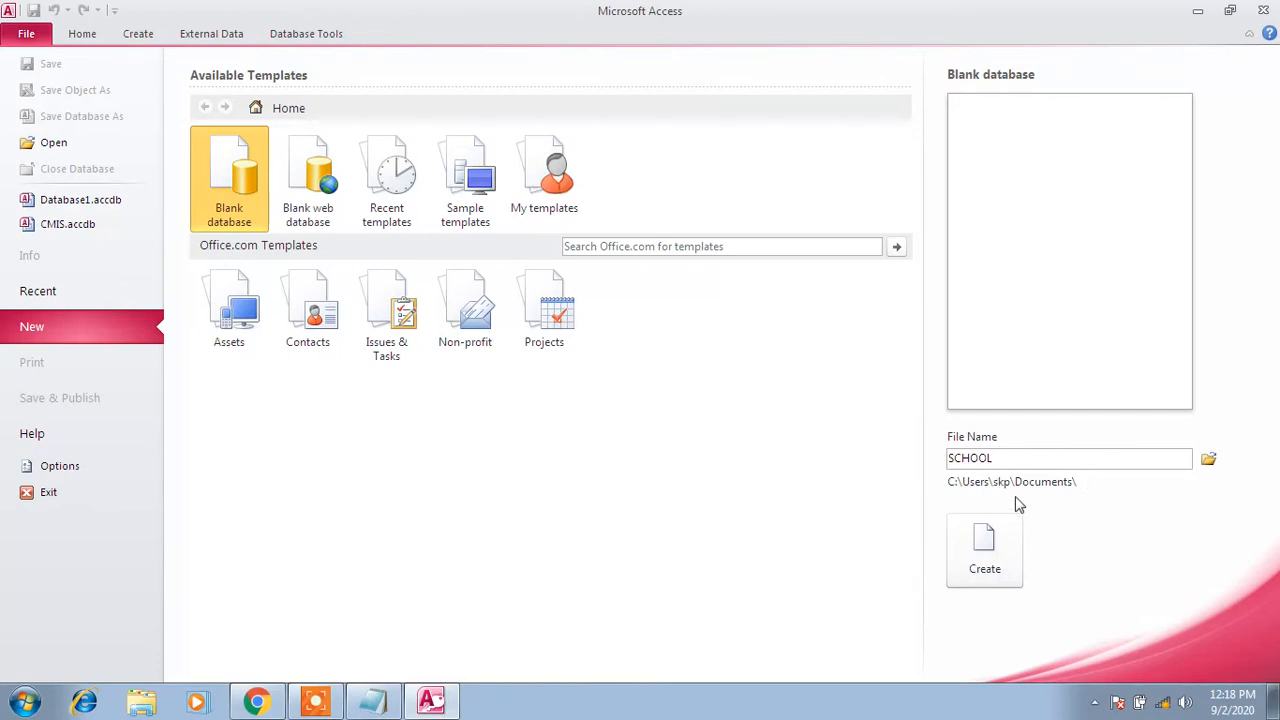
Set the SCHOOL database location to the Desktop folder 8 and create it
{"action": "left_click", "coordinate": [1208, 458]}
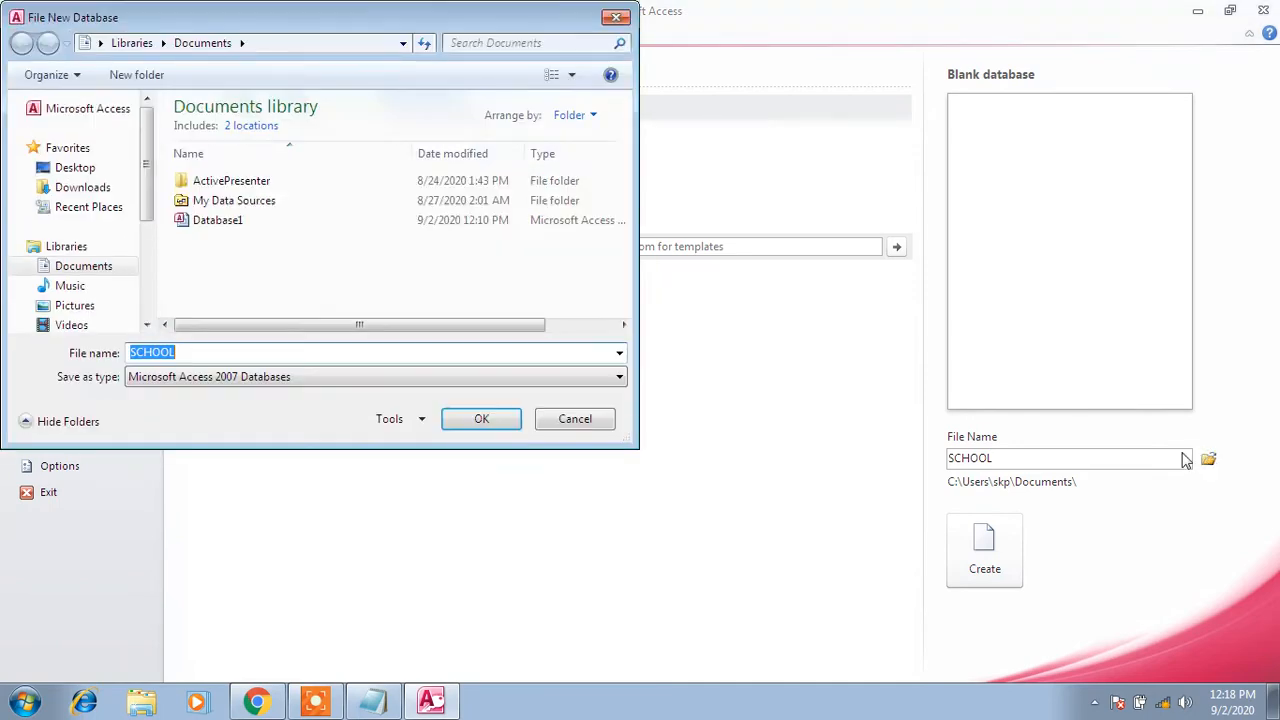
{"action": "left_click", "coordinate": [77, 169]}
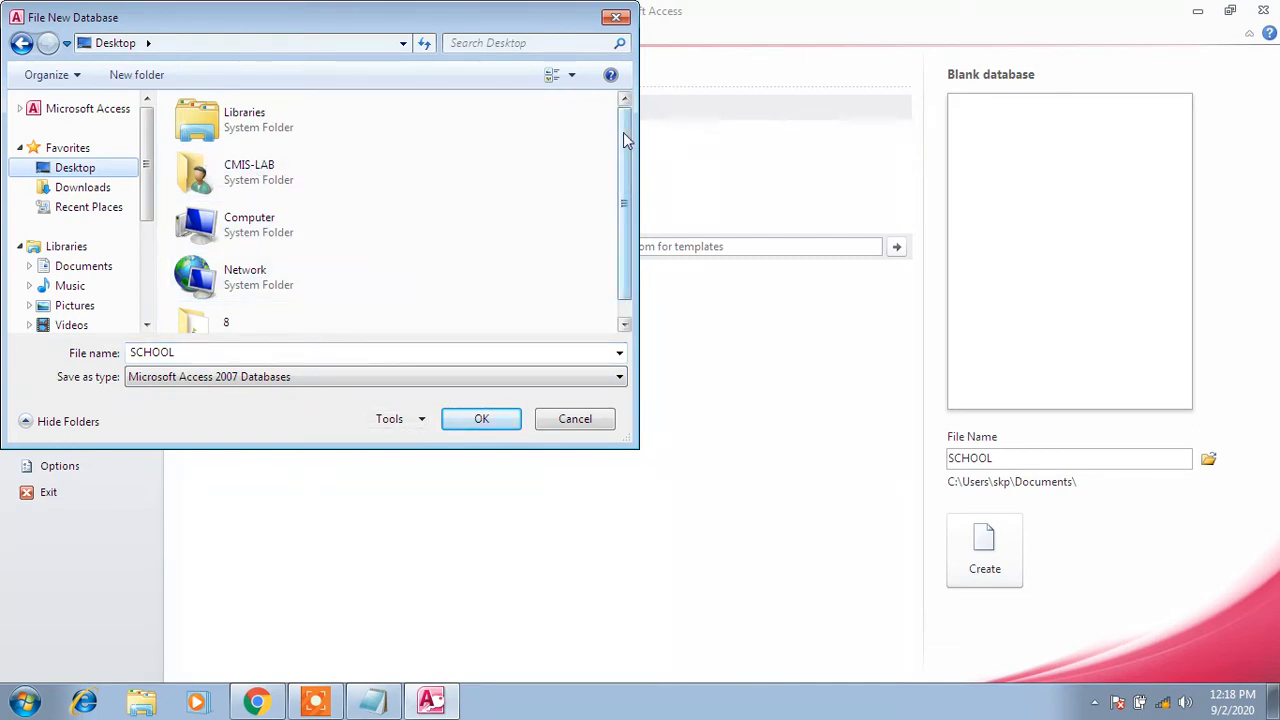
{"action": "scroll", "coordinate": [625, 182], "scroll_direction": "down", "scroll_amount": 1}
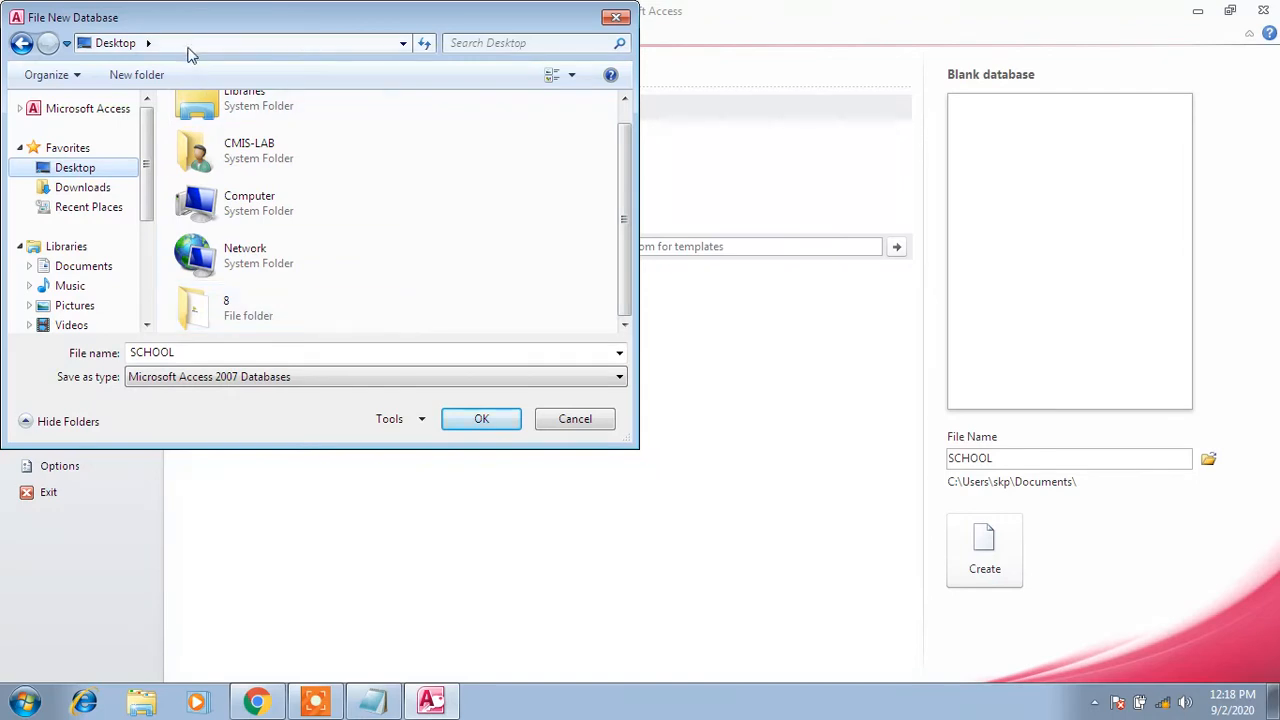
{"action": "left_click", "coordinate": [245, 315]}
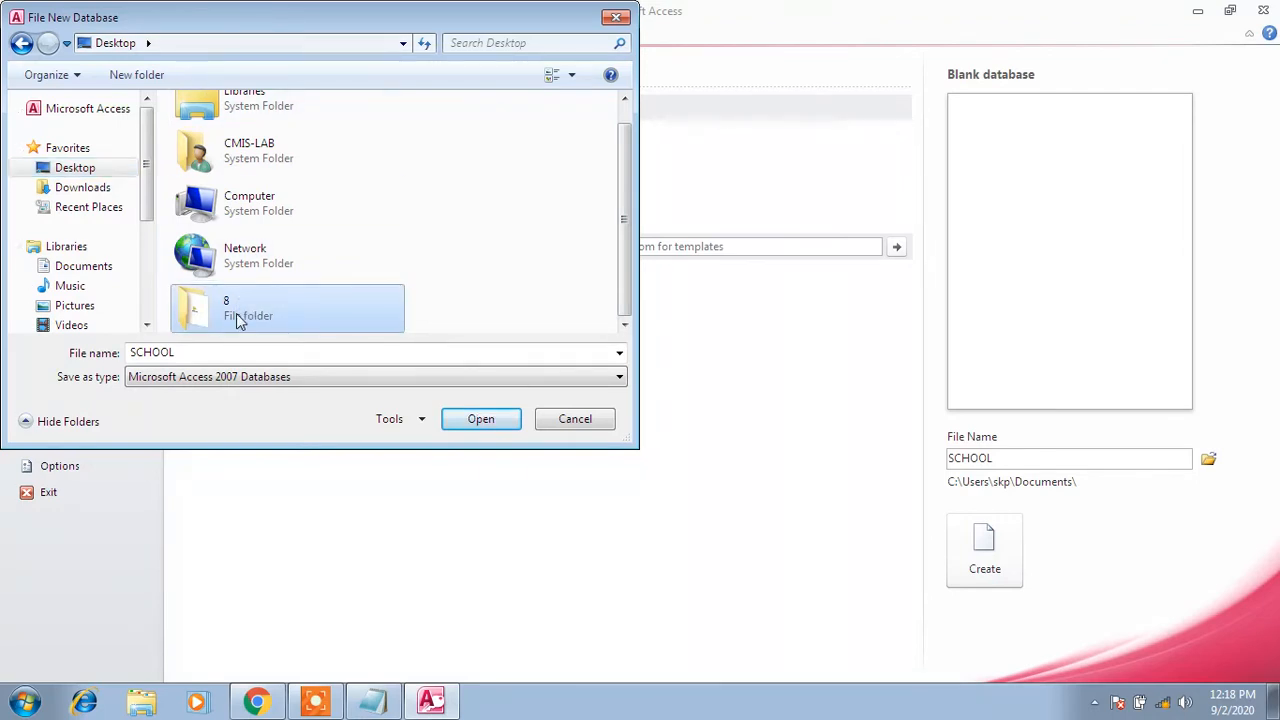
{"action": "double_click", "coordinate": [236, 313]}
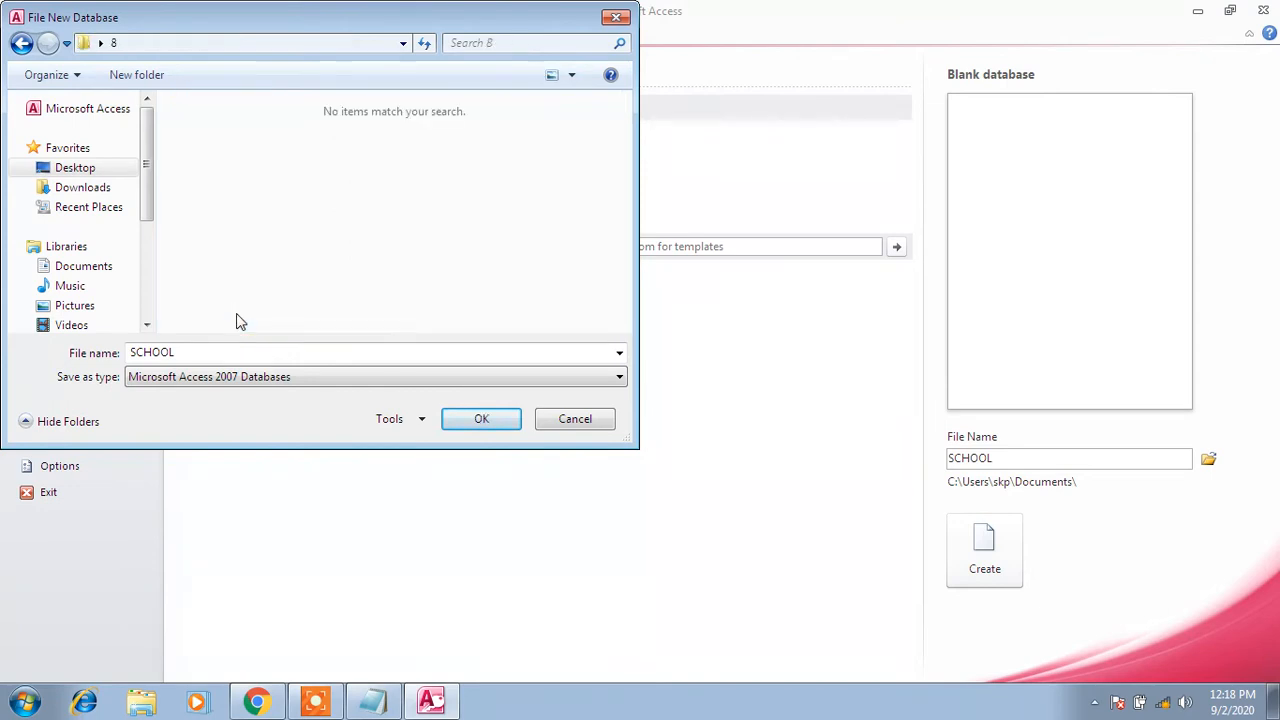
{"action": "left_click", "coordinate": [483, 421]}
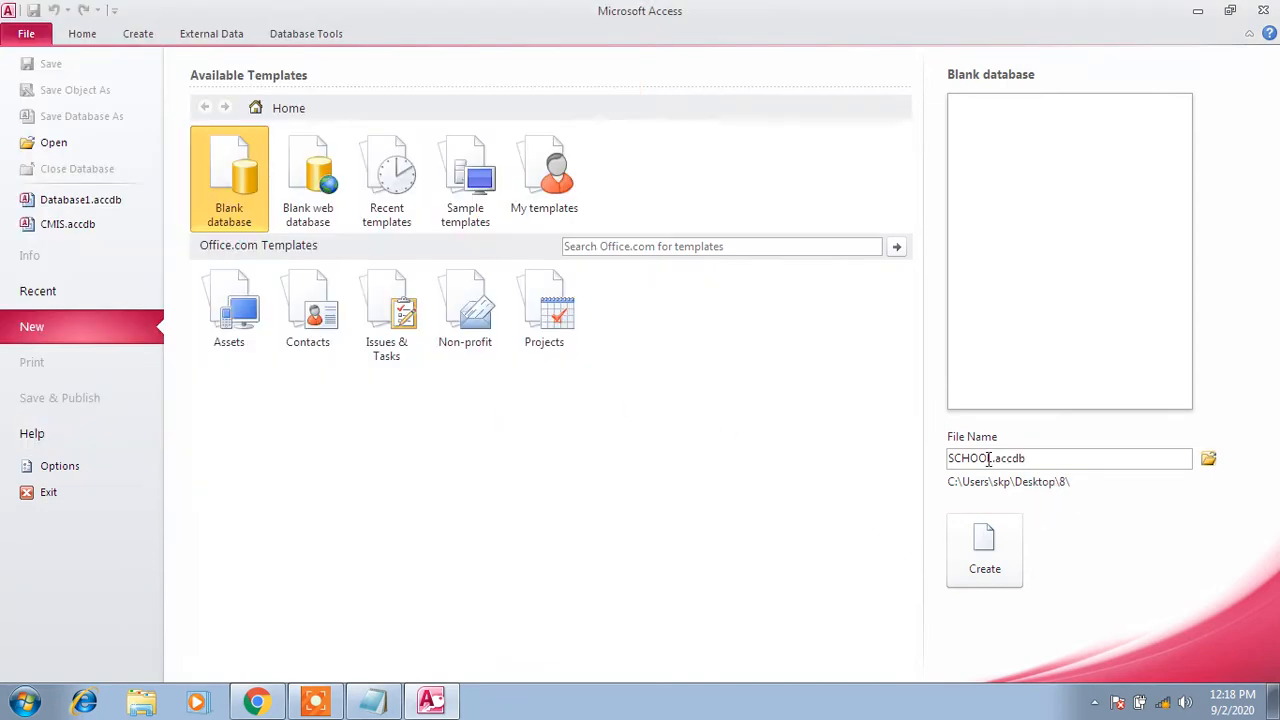
{"action": "left_click_drag", "start_coordinate": [988, 458], "coordinate": [960, 457]}
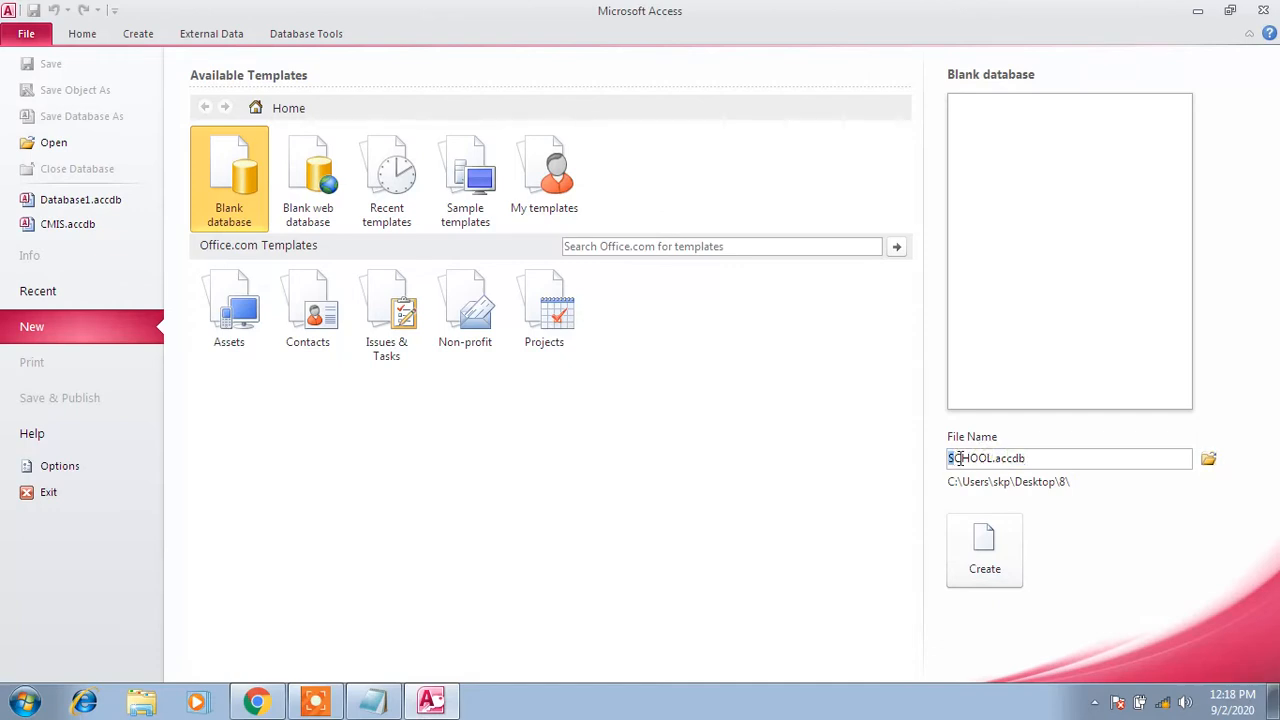
{"action": "left_click", "coordinate": [1036, 464]}
{"action": "left_click_drag", "start_coordinate": [1036, 464], "coordinate": [1004, 458]}
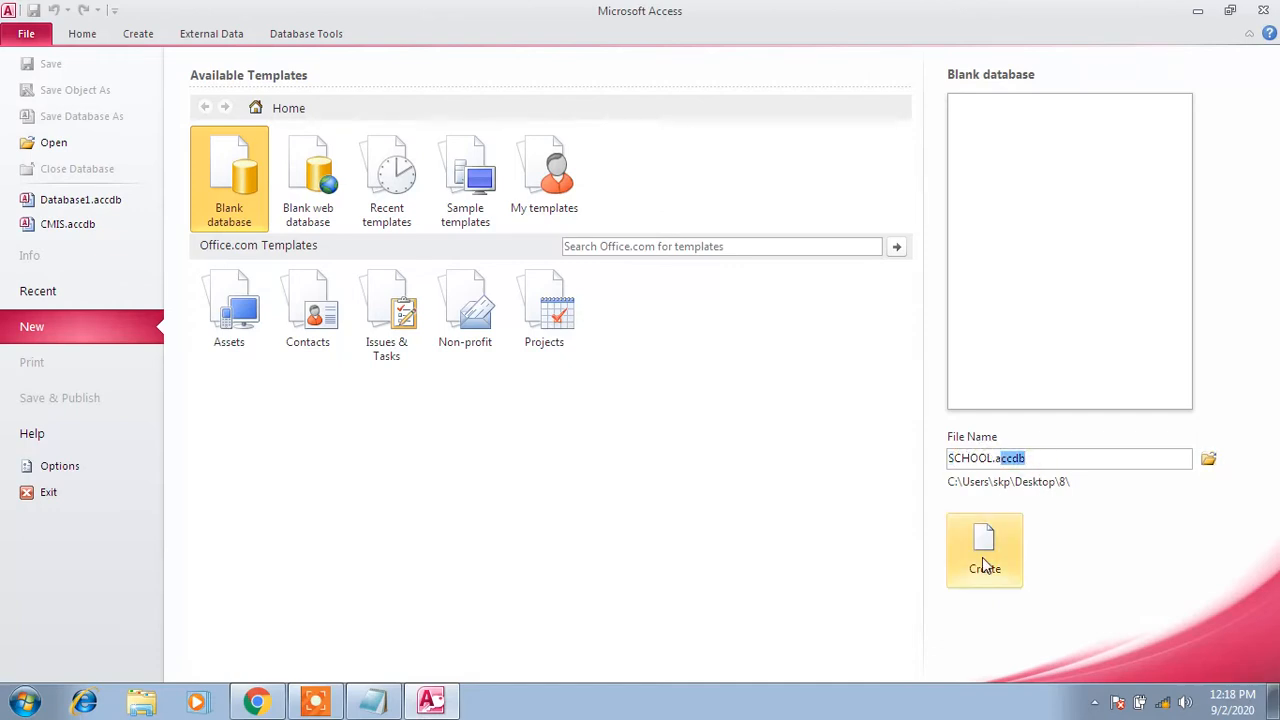
{"action": "left_click", "coordinate": [985, 560]}
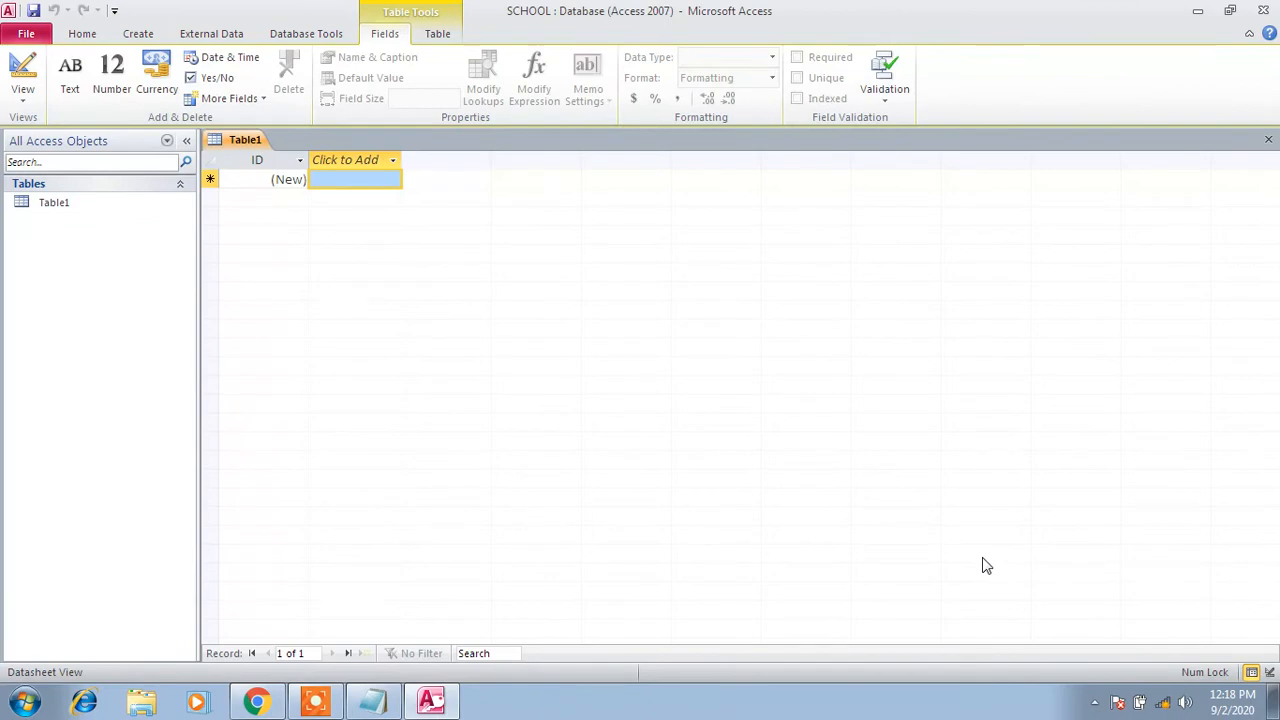
Try deleting Table1 from the navigation pane and dismiss the cannot-delete warning
{"action": "left_click", "coordinate": [138, 34]}
{"action": "right_click", "coordinate": [48, 207]}
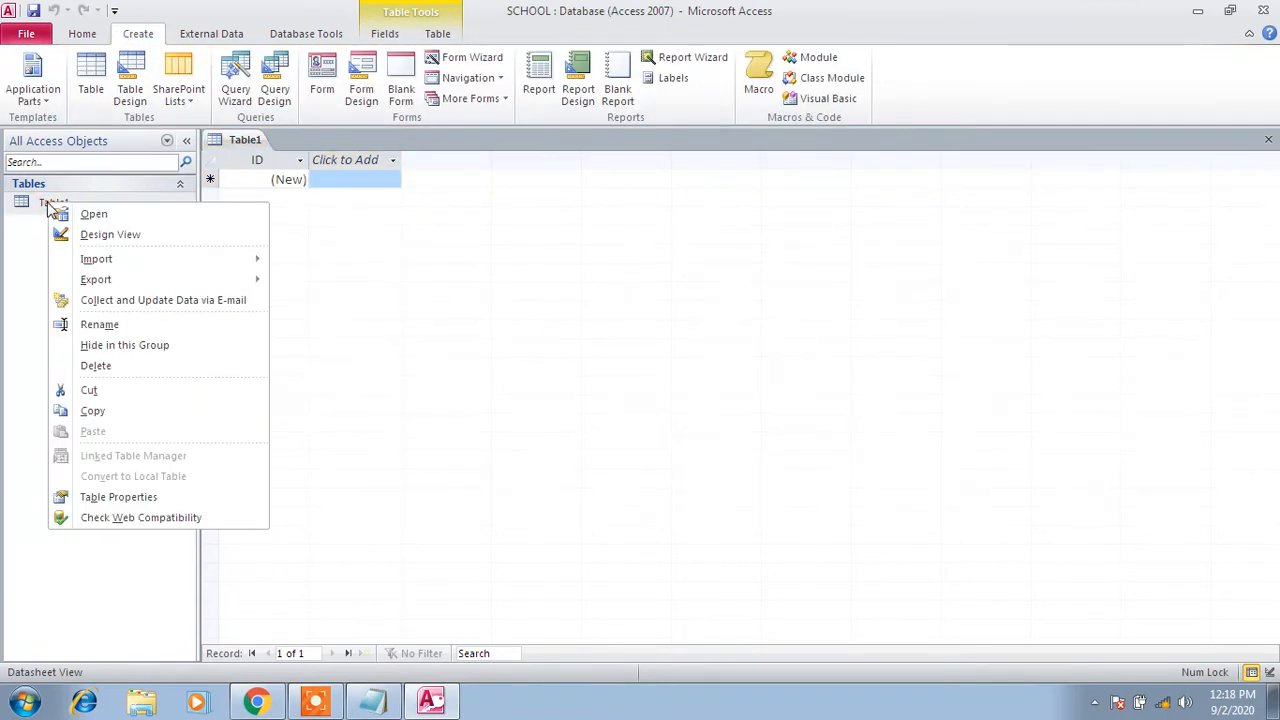
{"action": "left_click", "coordinate": [96, 367]}
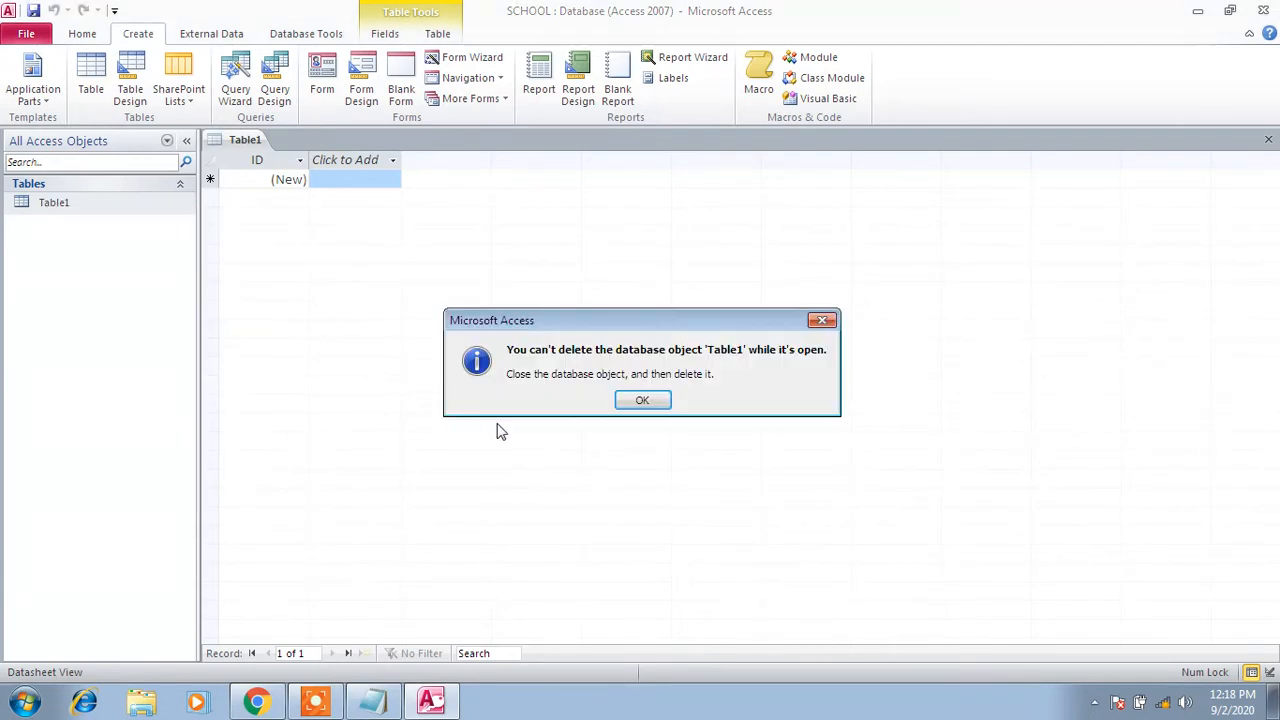
{"action": "left_click", "coordinate": [629, 403]}
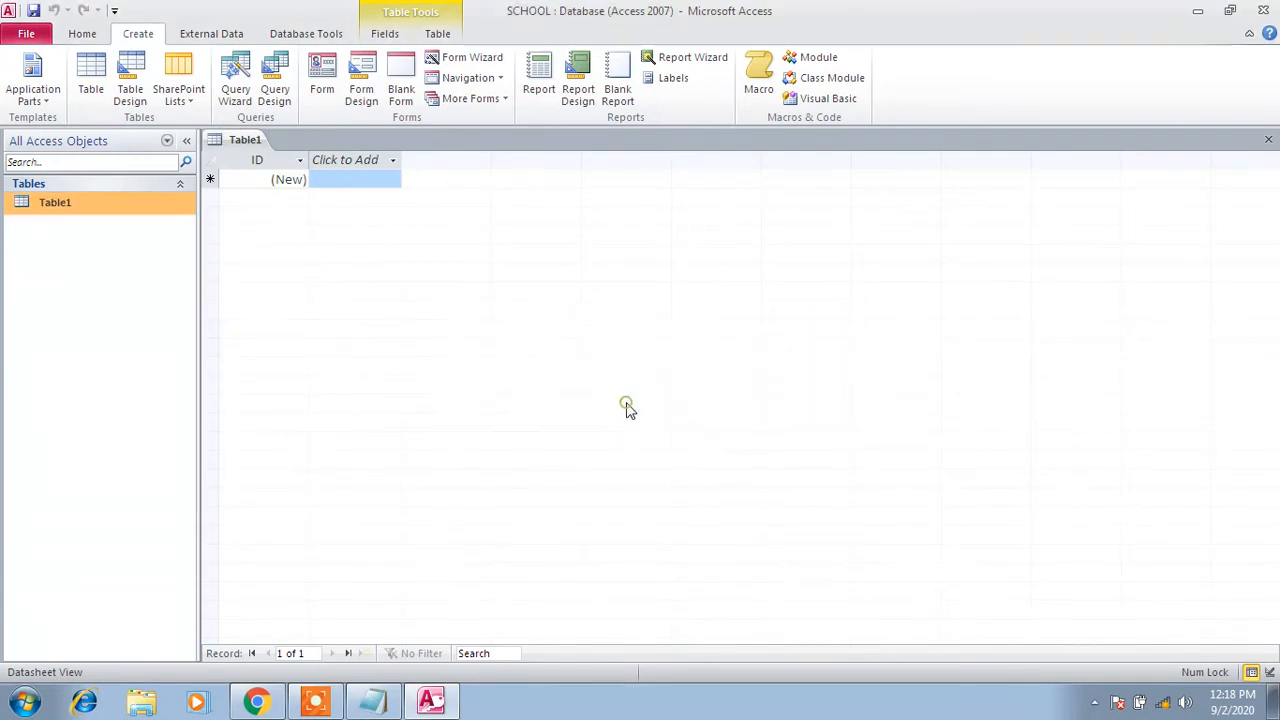
Close the open Table1 and start a new table with Table Design
{"action": "right_click", "coordinate": [248, 145]}
{"action": "left_click", "coordinate": [288, 172]}
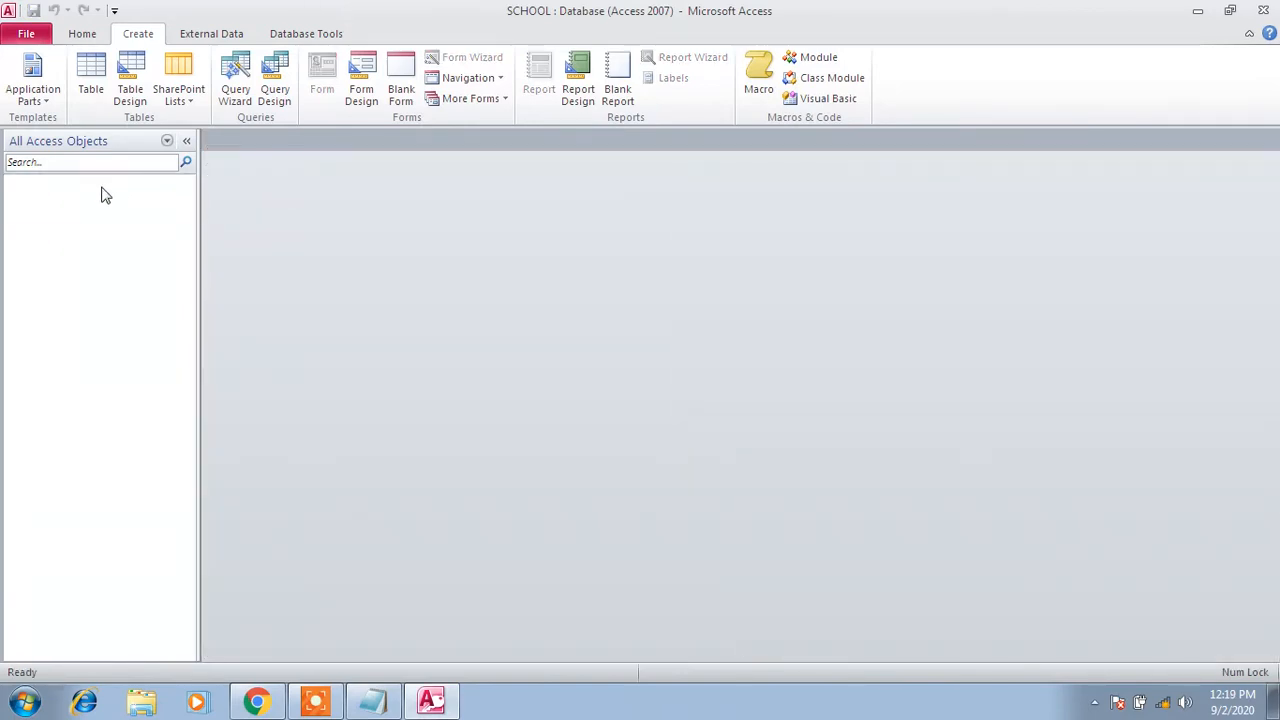
{"action": "left_click", "coordinate": [142, 83]}
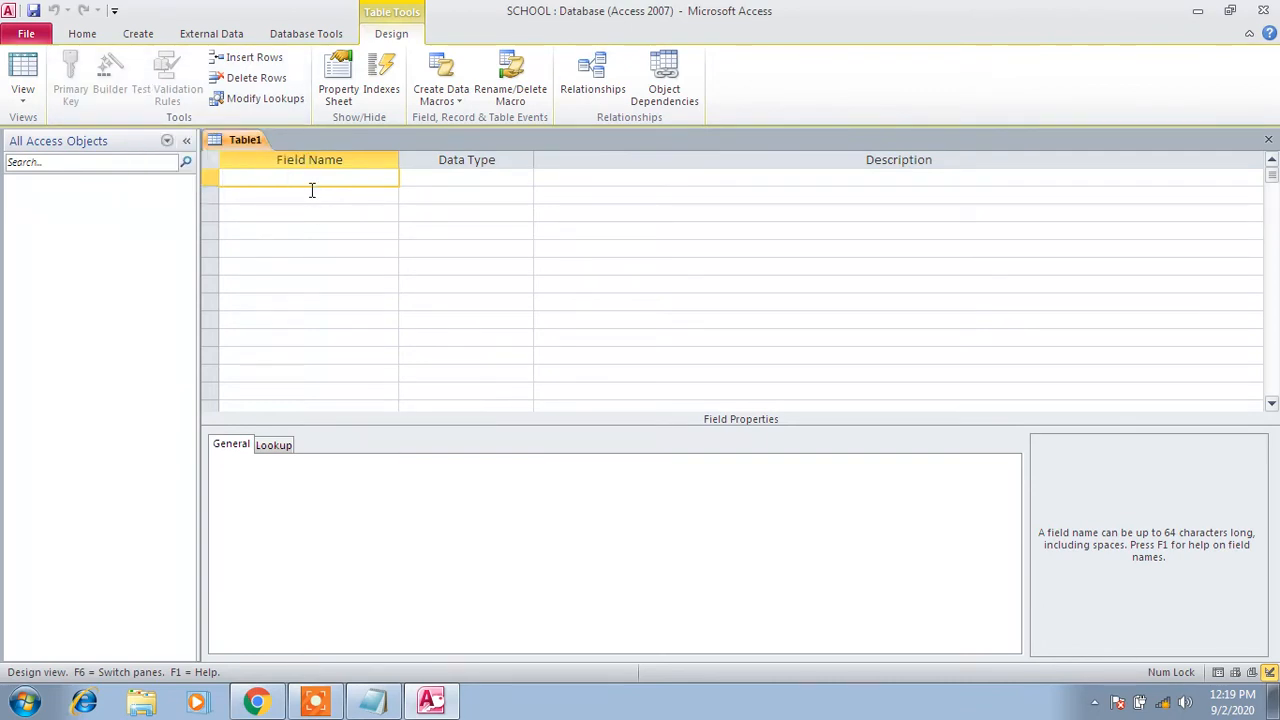
Name the first field fname, correcting the mistyped sname, and give it the Text data type
{"action": "type", "text": "sname"}
{"action": "left_click_drag", "start_coordinate": [301, 186], "coordinate": [213, 176]}
{"action": "type", "text": "fname"}
{"action": "double_click", "coordinate": [280, 178]}
{"action": "left_click", "coordinate": [441, 175]}
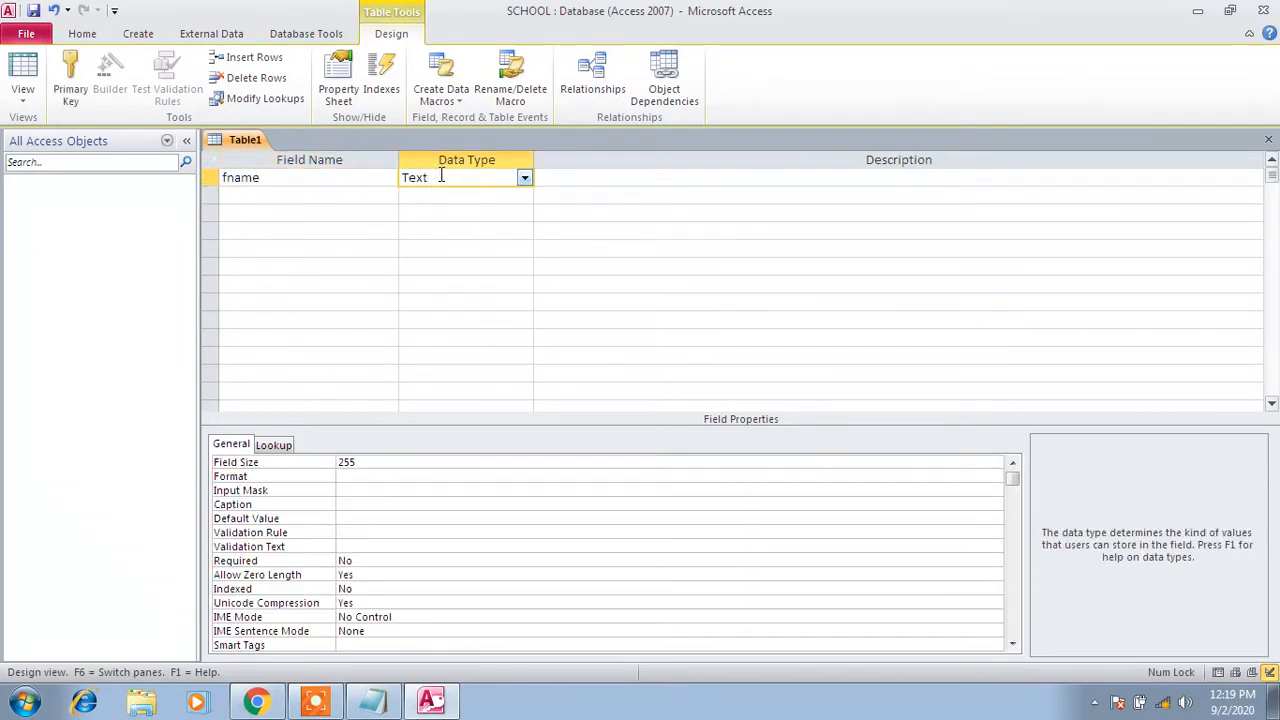
Launch Excel 2010 full screen and enter fname in cell A1
{"action": "left_click", "coordinate": [24, 700]}
{"action": "left_click", "coordinate": [138, 258]}
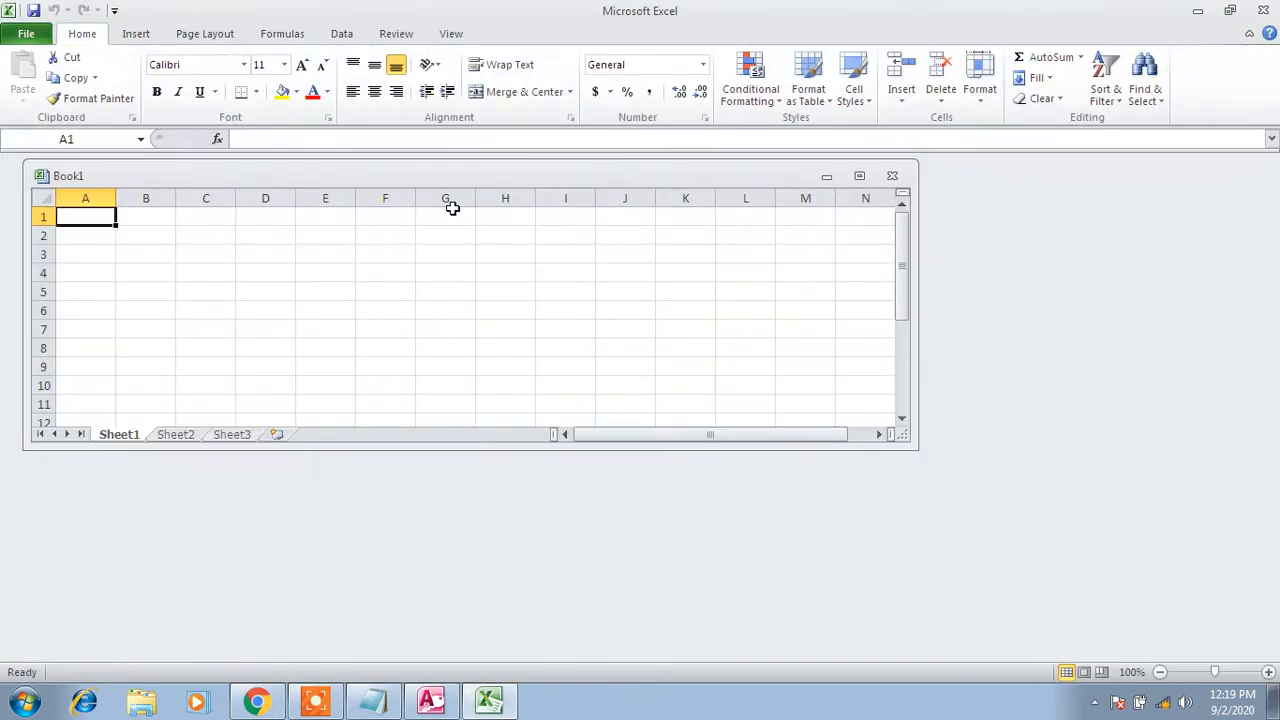
{"action": "left_click", "coordinate": [1153, 70]}
{"action": "left_click", "coordinate": [859, 175]}
{"action": "type", "text": "fname"}
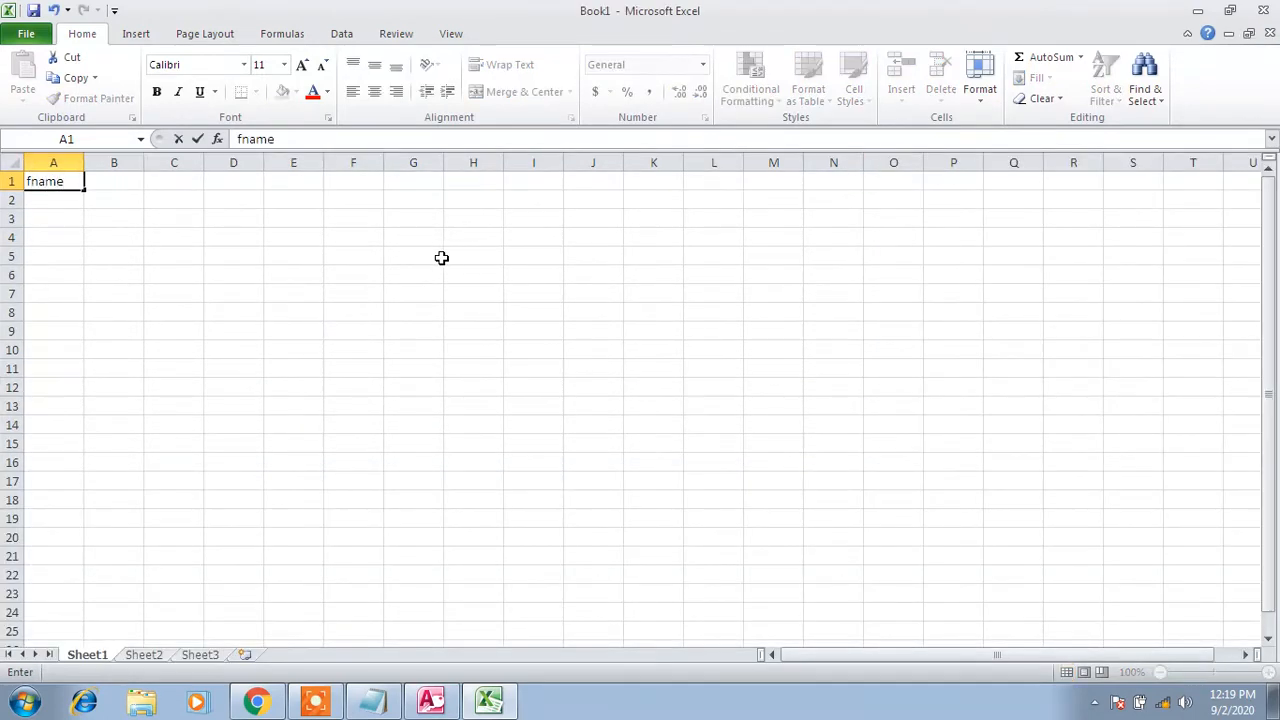
{"action": "left_click", "coordinate": [431, 700]}
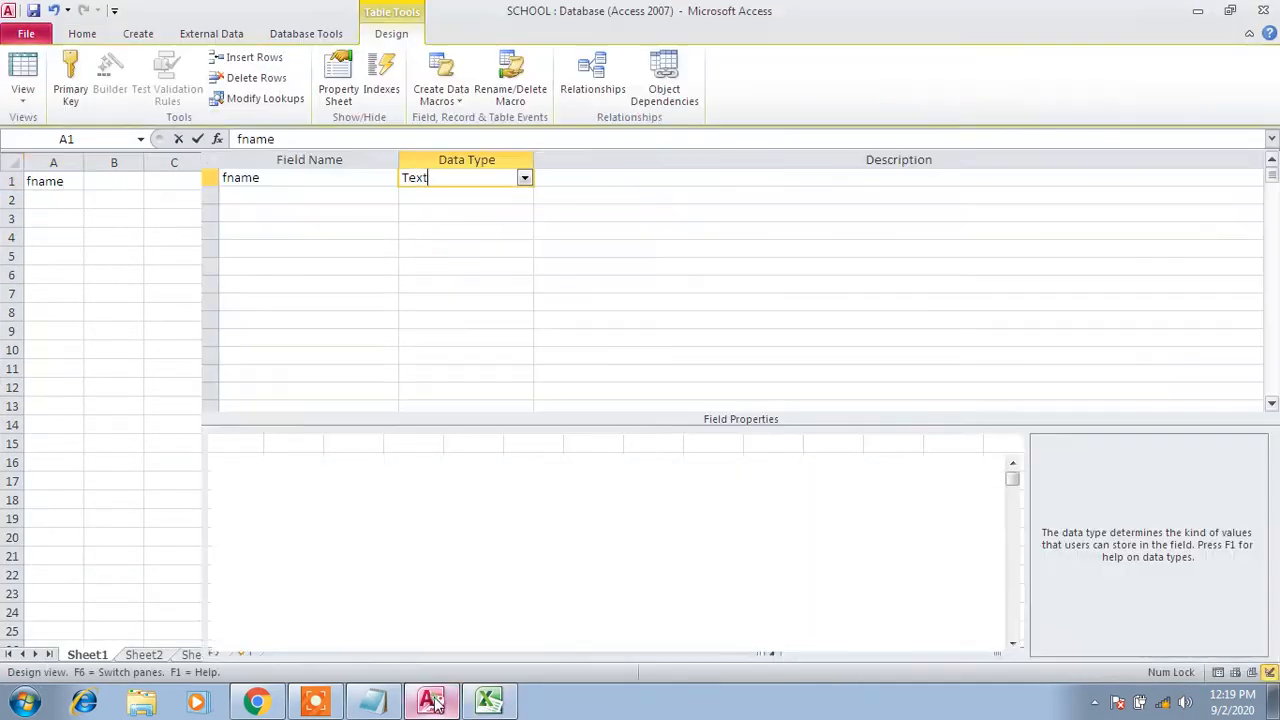
{"action": "left_click", "coordinate": [489, 700]}
{"action": "left_click", "coordinate": [50, 200]}
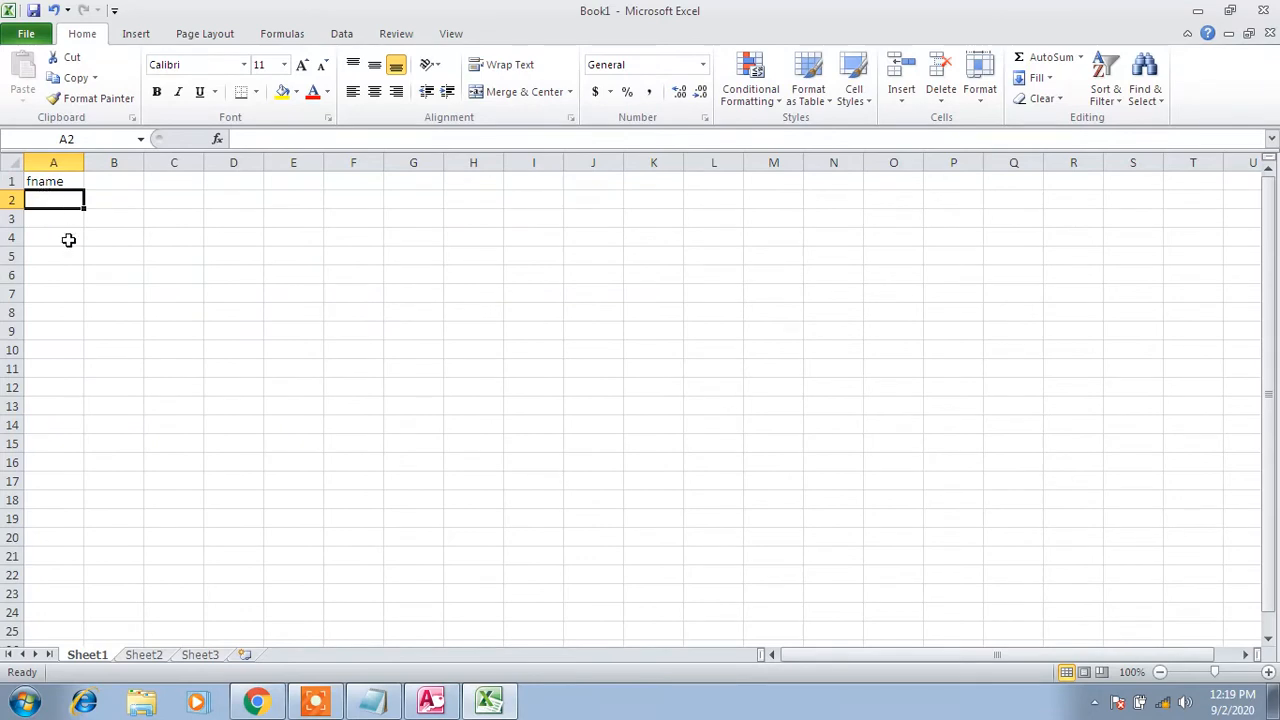
Enter a sample first name in A2, 12 in A3 and skp123 in A4
{"action": "type", "text": "su"}
{"action": "left_click", "coordinate": [68, 240]}
{"action": "type", "text": "hi"}
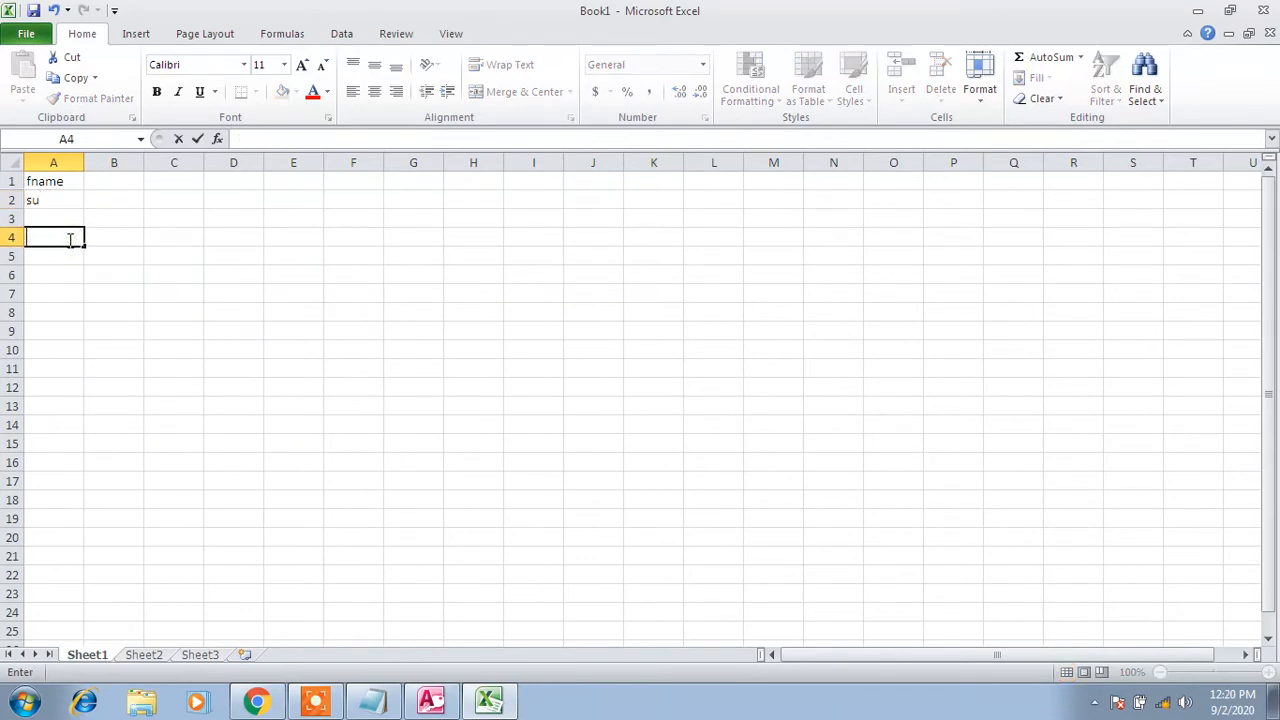
{"action": "left_click", "coordinate": [48, 200]}
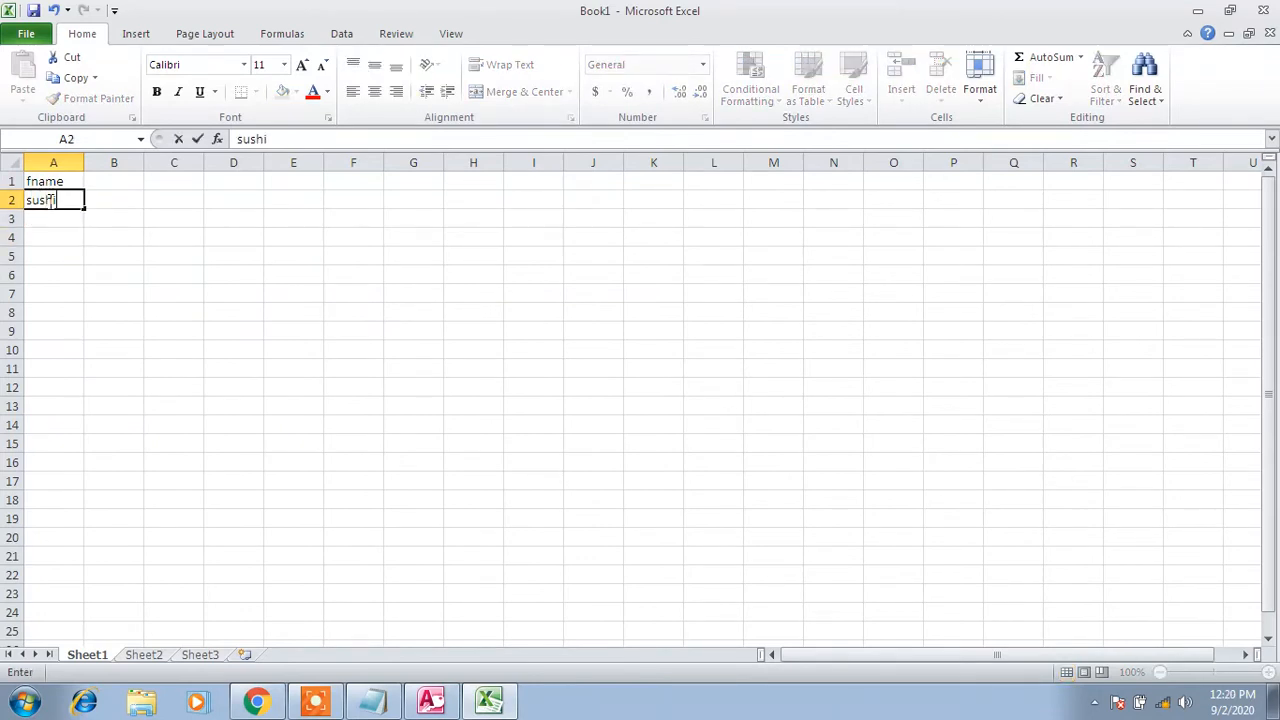
{"action": "left_click", "coordinate": [60, 218]}
{"action": "type", "text": "12"}
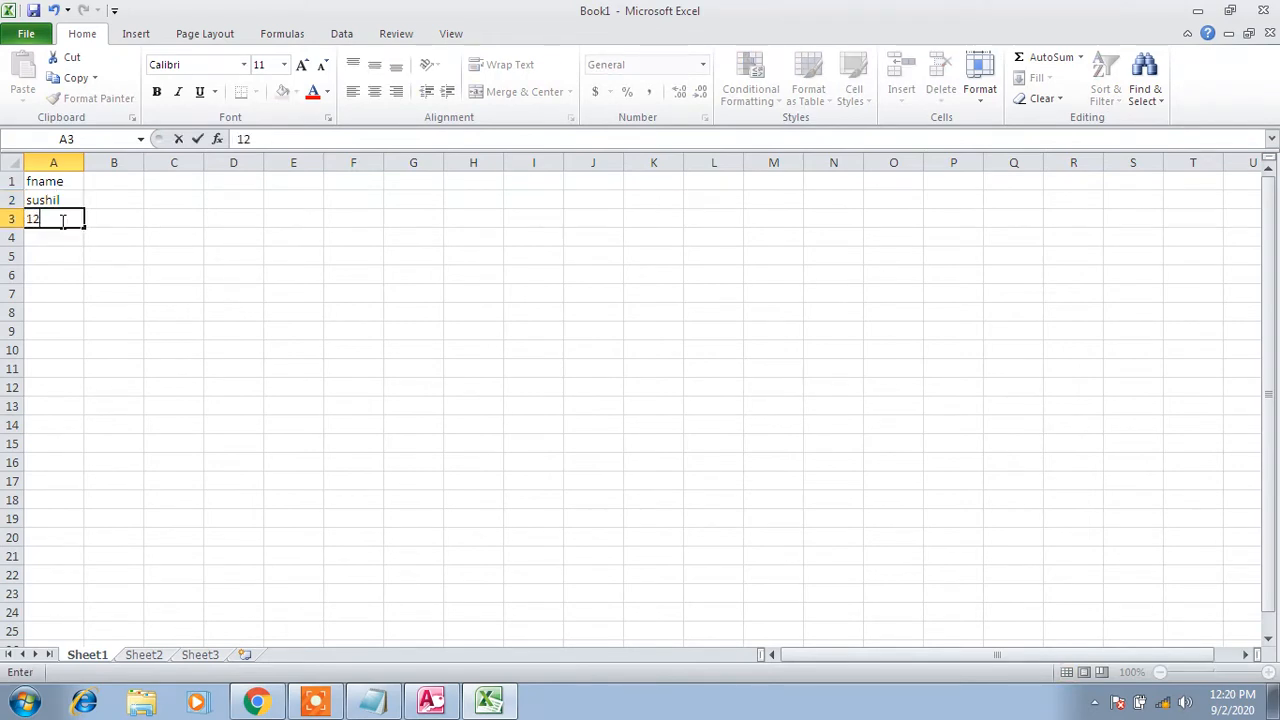
{"action": "left_click", "coordinate": [60, 237]}
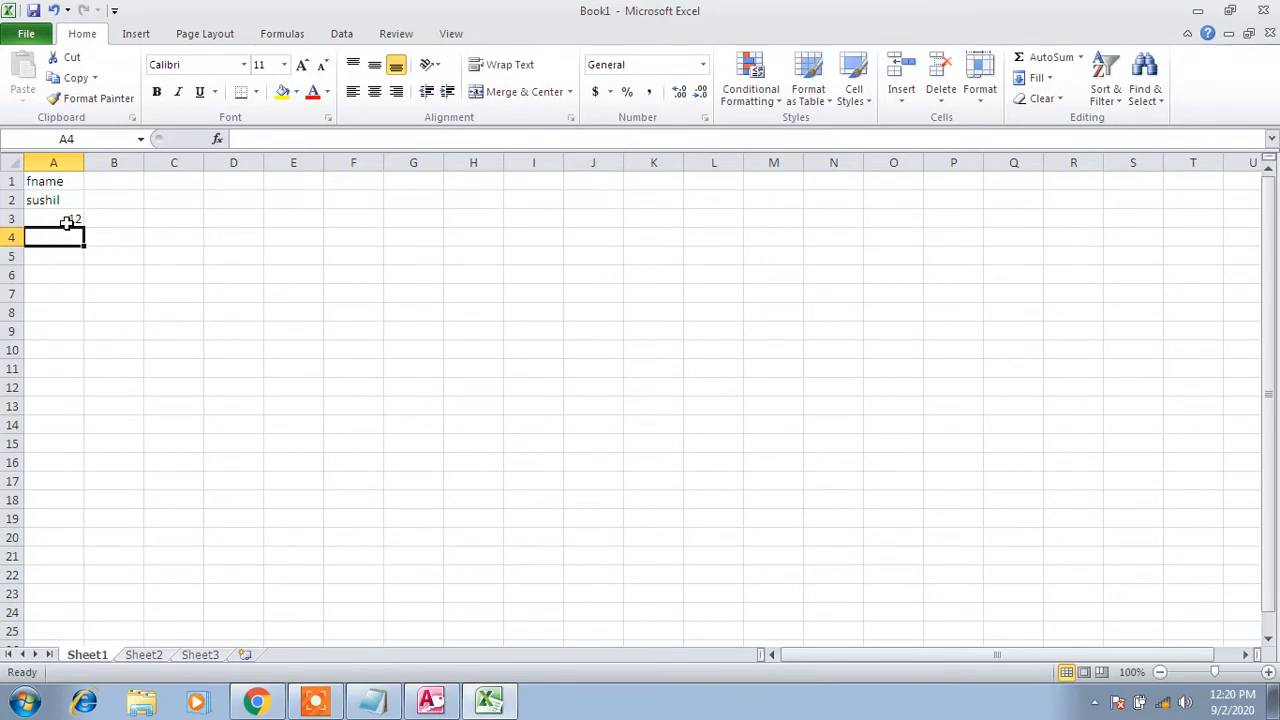
{"action": "left_click", "coordinate": [62, 218]}
{"action": "left_click", "coordinate": [62, 237]}
{"action": "type", "text": "skp12"}
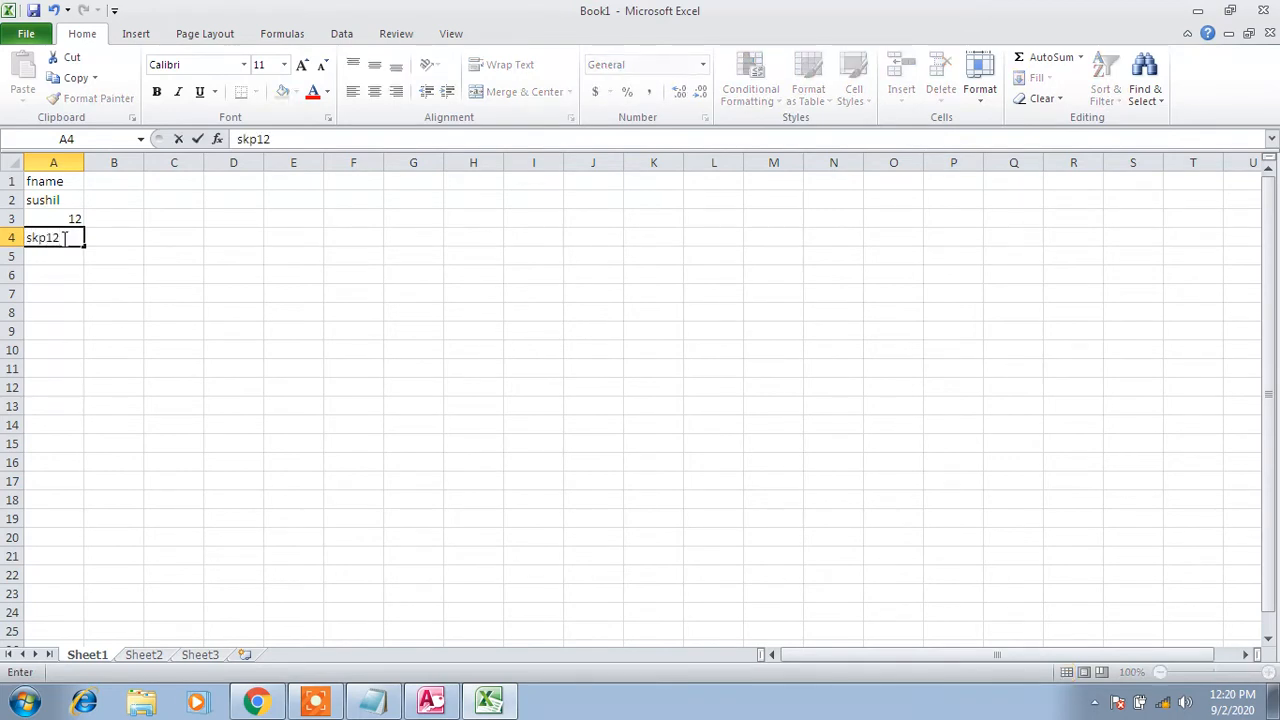
{"action": "type", "text": "3"}
{"action": "left_click", "coordinate": [139, 297]}
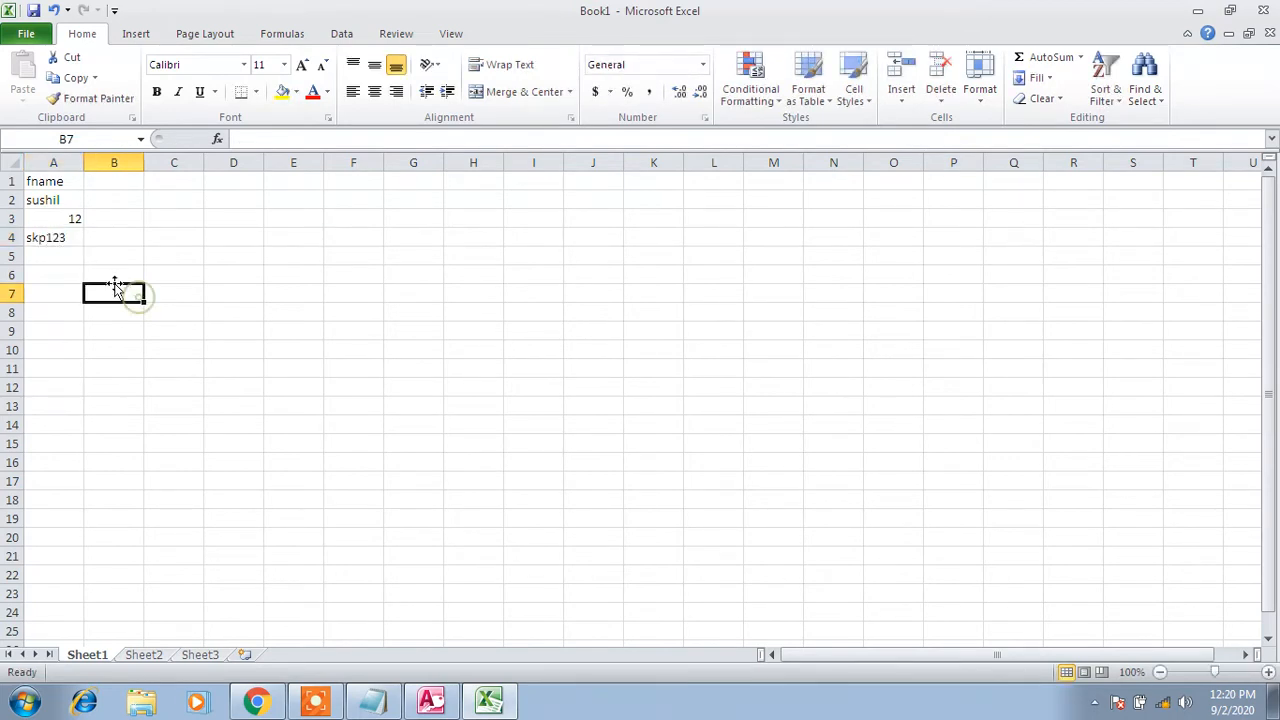
Try a formula in A5 combining a B5 reference with skp, which yields #NAME?
{"action": "left_click_drag", "start_coordinate": [57, 204], "coordinate": [59, 233]}
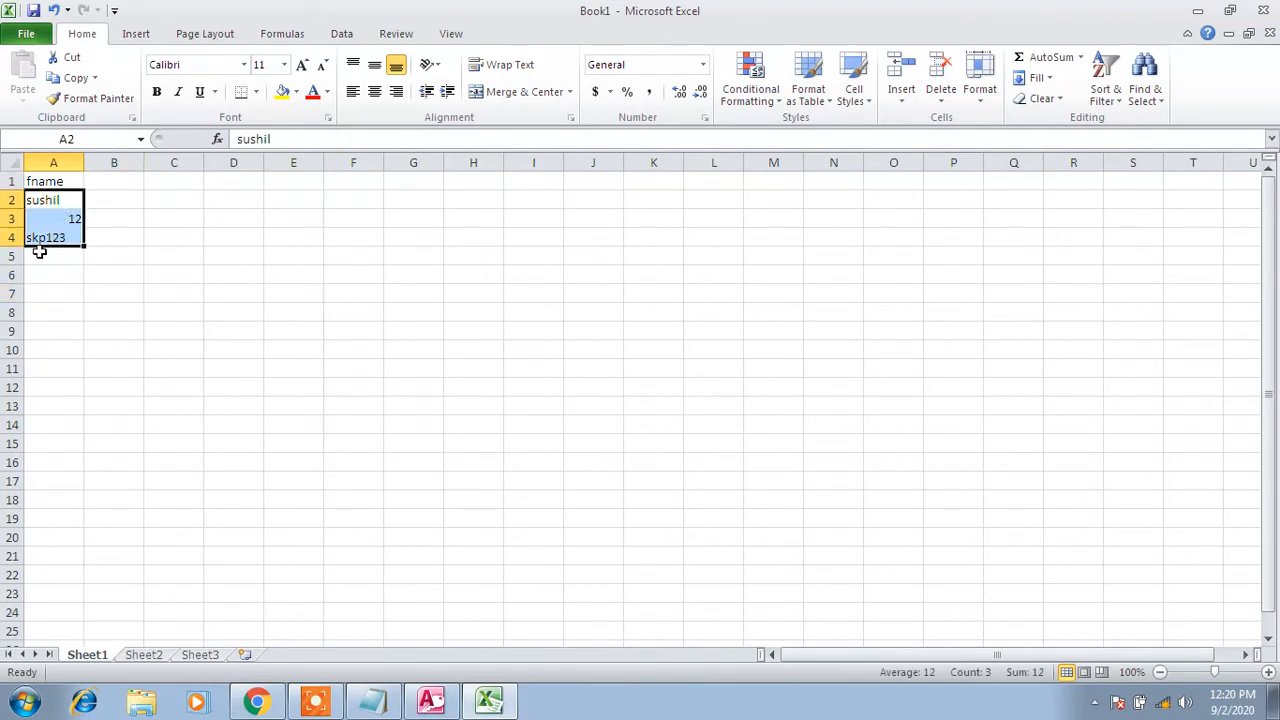
{"action": "left_click", "coordinate": [39, 254]}
{"action": "type", "text": "+"}
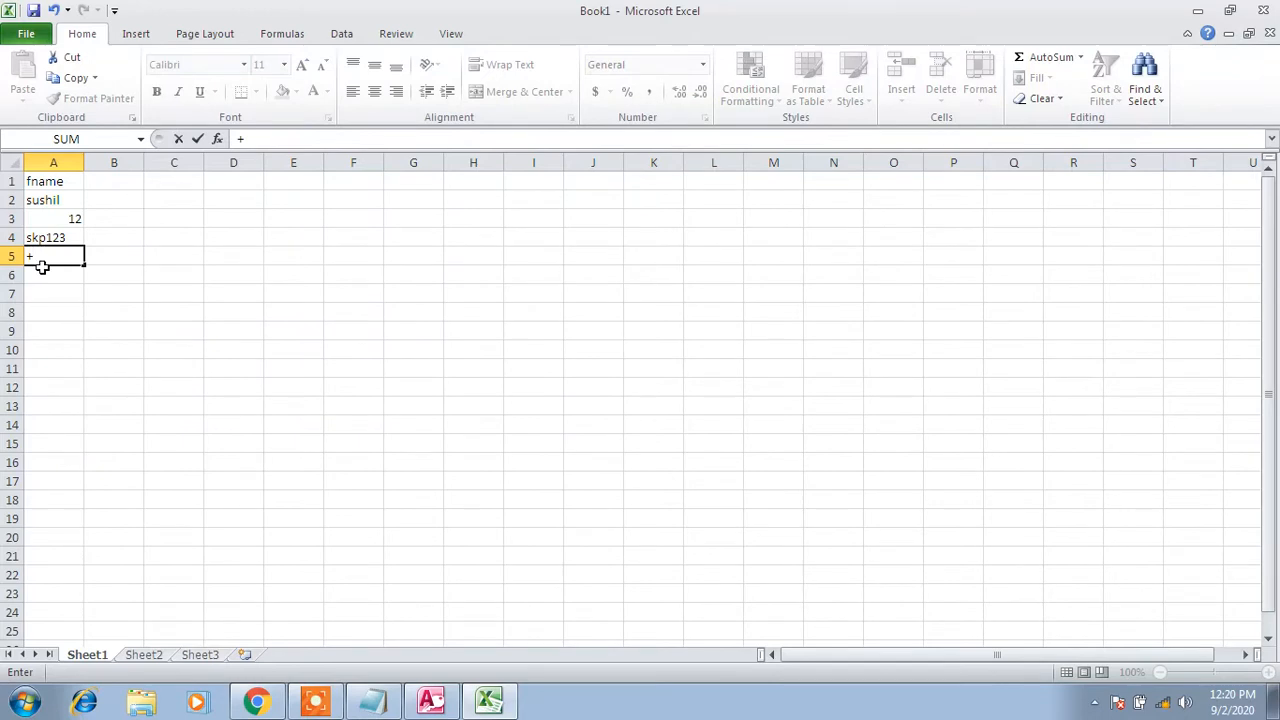
{"action": "left_click", "coordinate": [42, 268]}
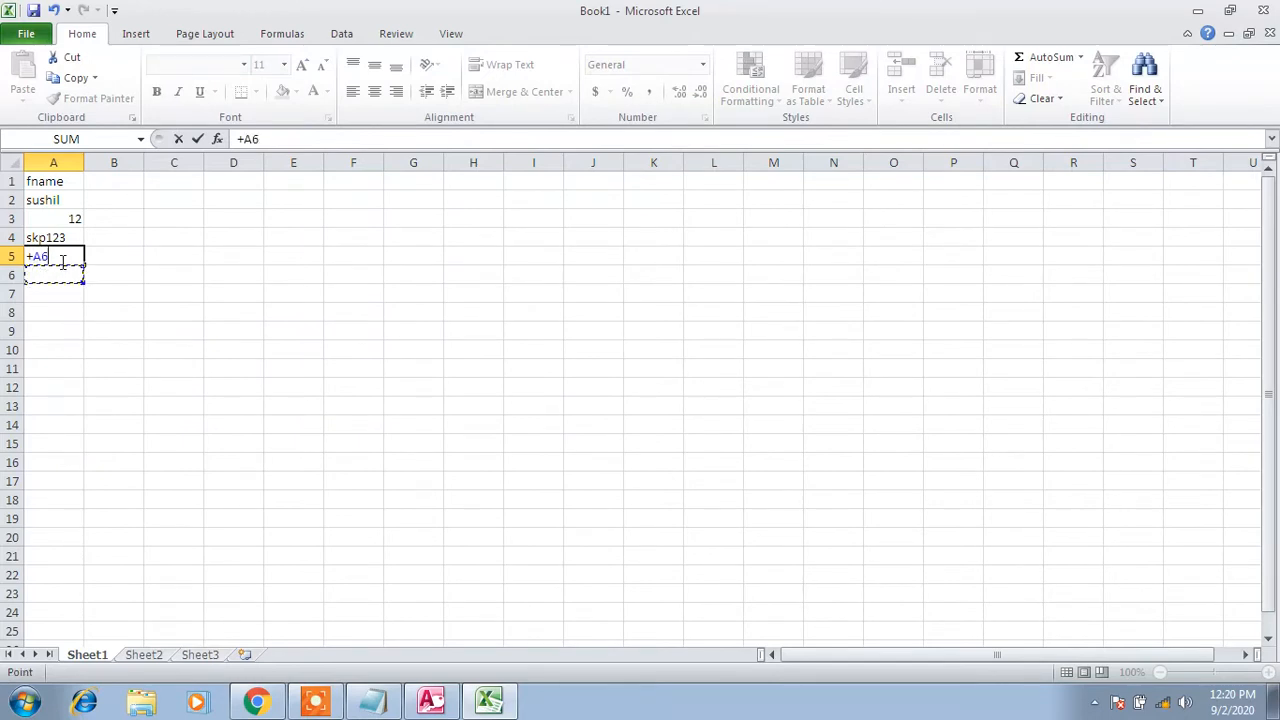
{"action": "key", "text": "BackSpace"}
{"action": "key", "text": "BackSpace"}
{"action": "left_click", "coordinate": [57, 277]}
{"action": "key", "text": "BackSpace"}
{"action": "key", "text": "BackSpace"}
{"action": "key", "text": "BackSpace"}
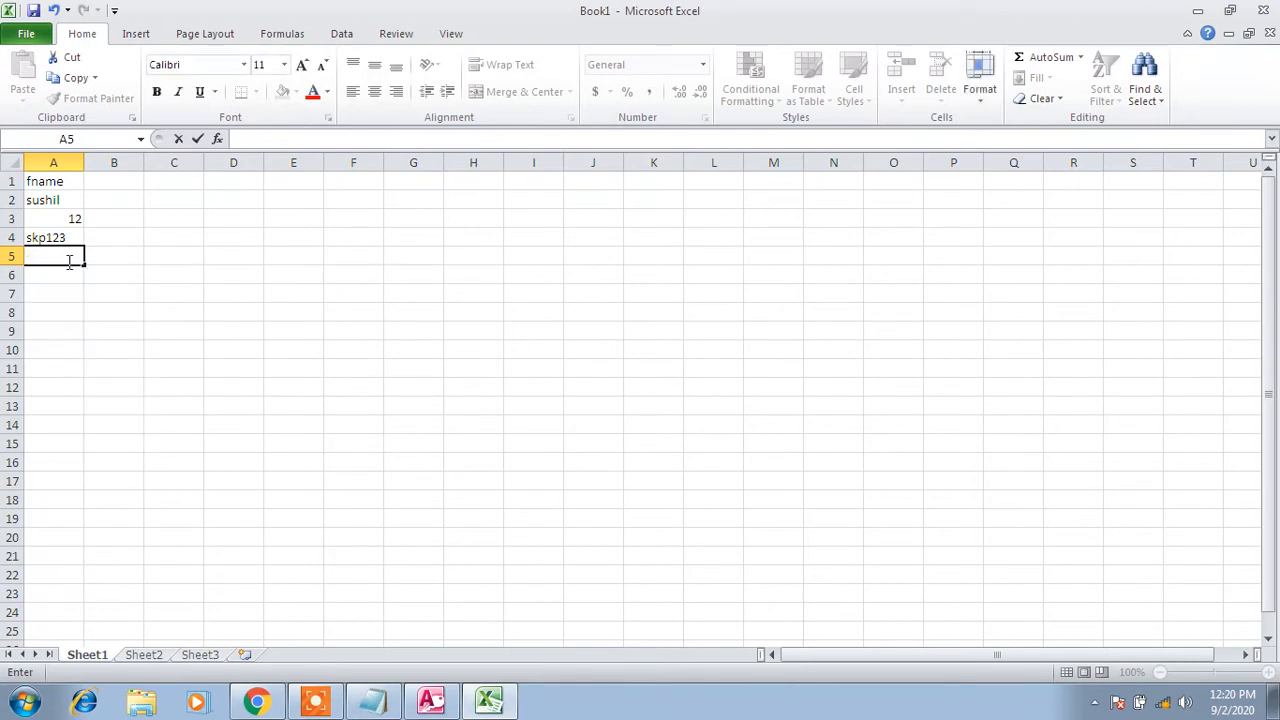
{"action": "left_click", "coordinate": [104, 281]}
{"action": "left_click", "coordinate": [74, 258]}
{"action": "type", "text": "+"}
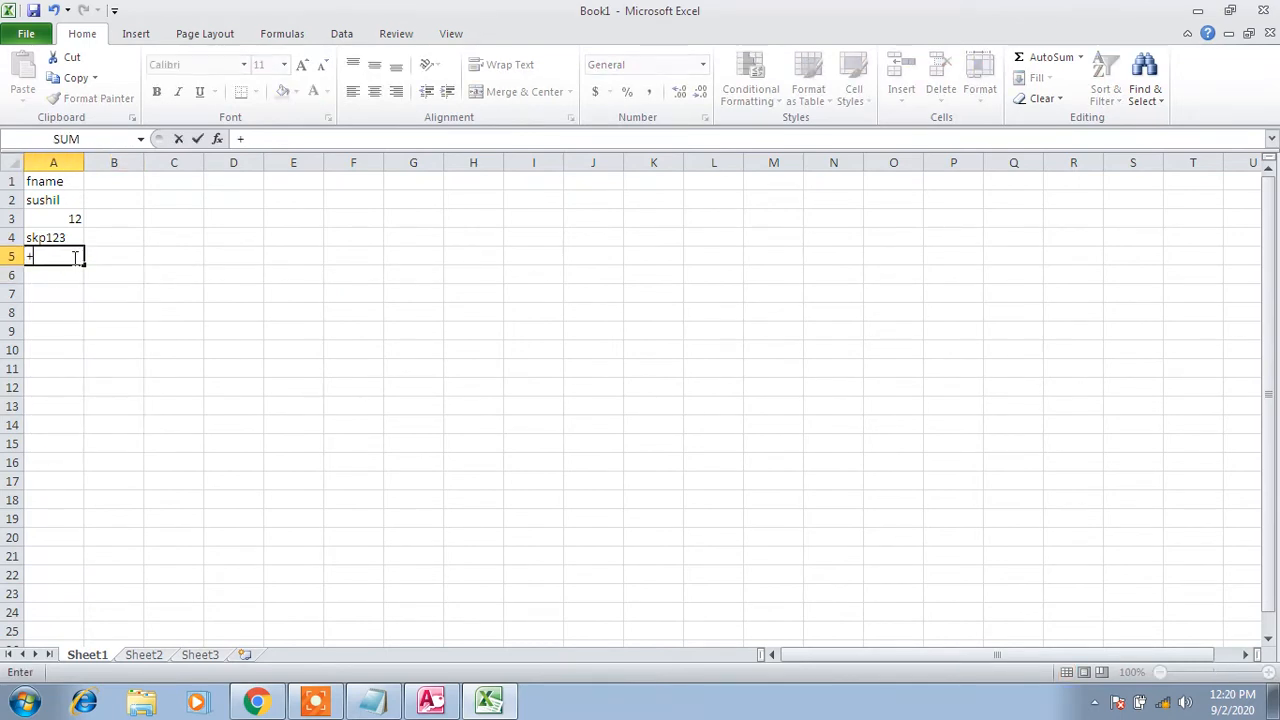
{"action": "left_click", "coordinate": [100, 257]}
{"action": "left_click", "coordinate": [69, 256]}
{"action": "key", "text": "BackSpace"}
{"action": "type", "text": "skp"}
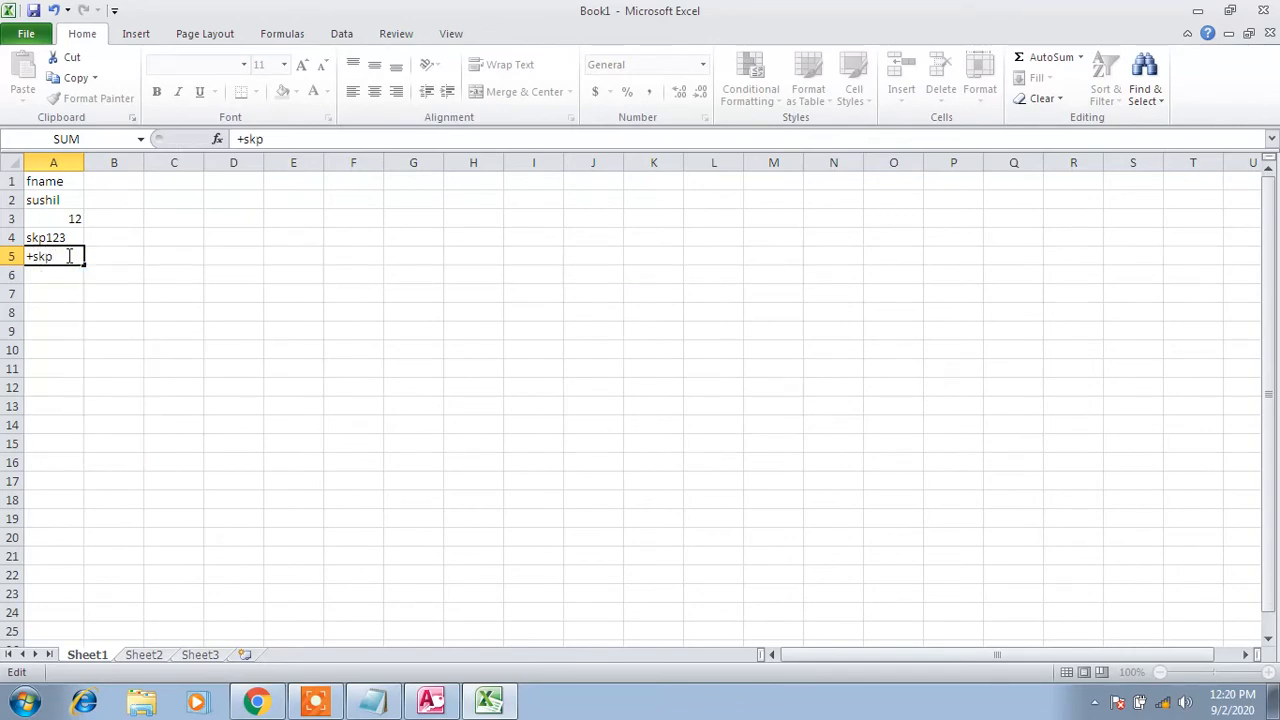
{"action": "key", "text": "Tab"}
Remove the leading equals sign so A5 shows plain text B5+skp, then return to Access
{"action": "left_click", "coordinate": [61, 257]}
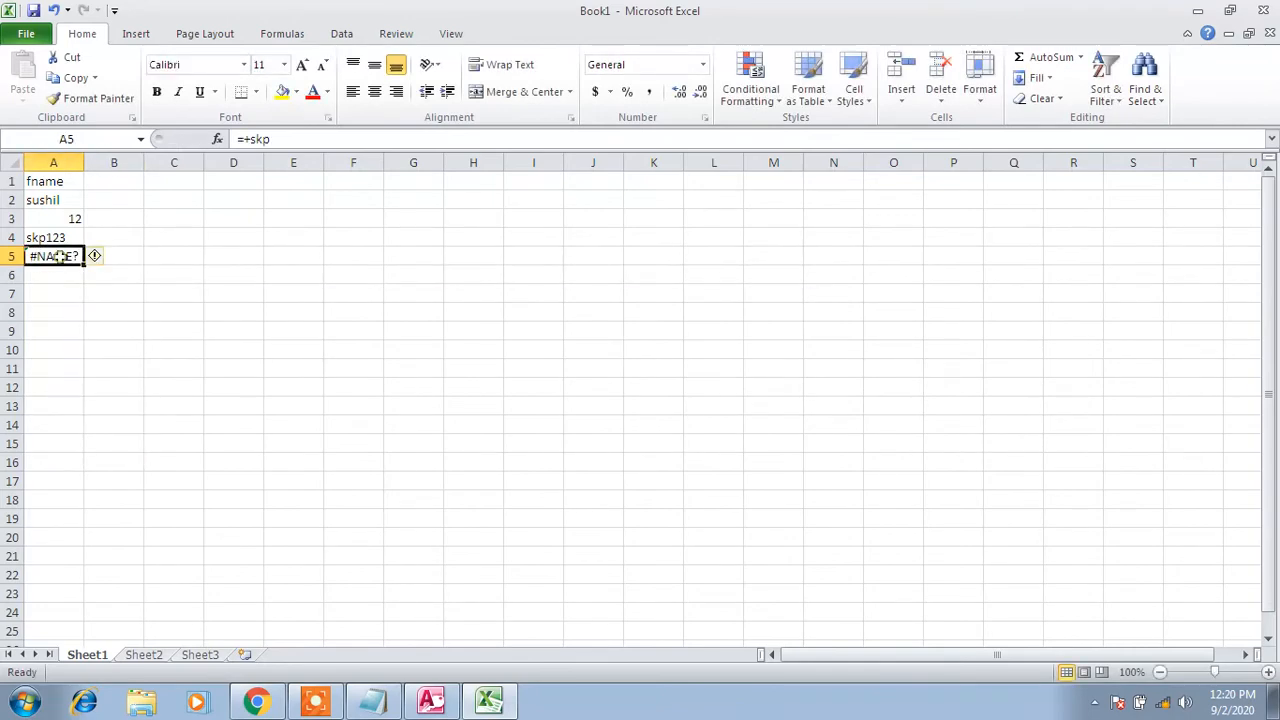
{"action": "double_click", "coordinate": [61, 256]}
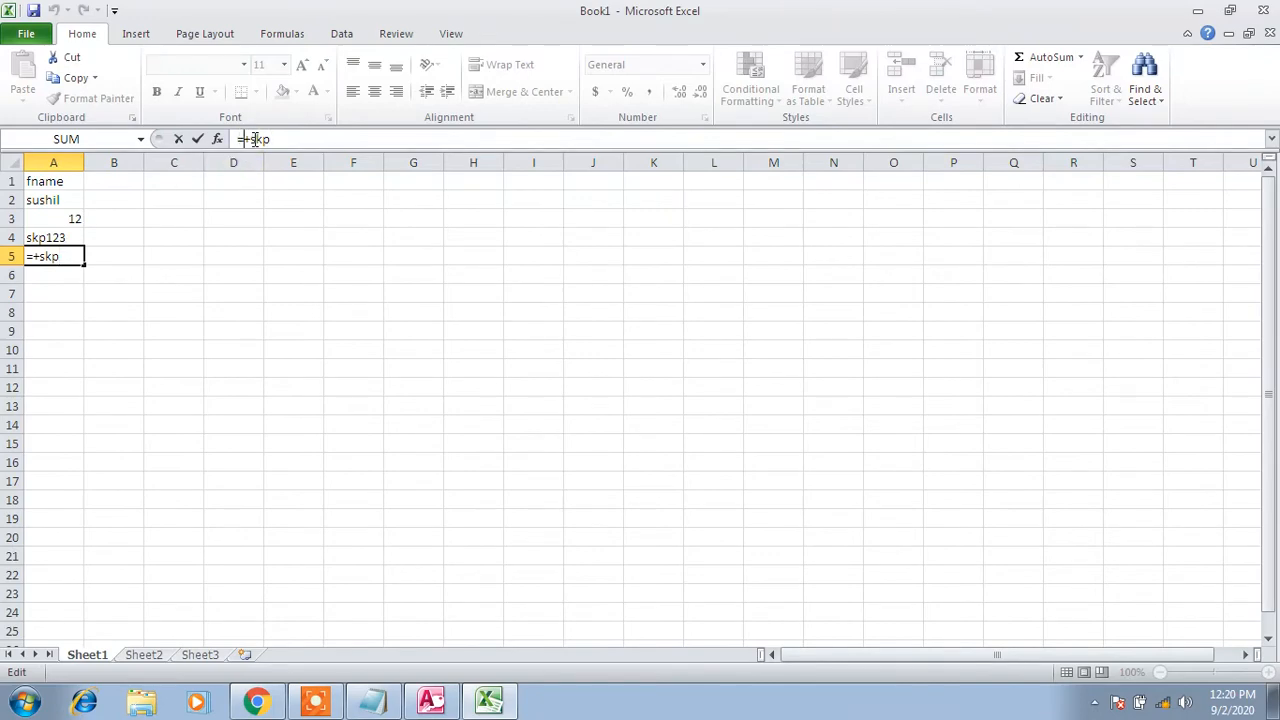
{"action": "left_click", "coordinate": [242, 139]}
{"action": "left_click", "coordinate": [128, 257]}
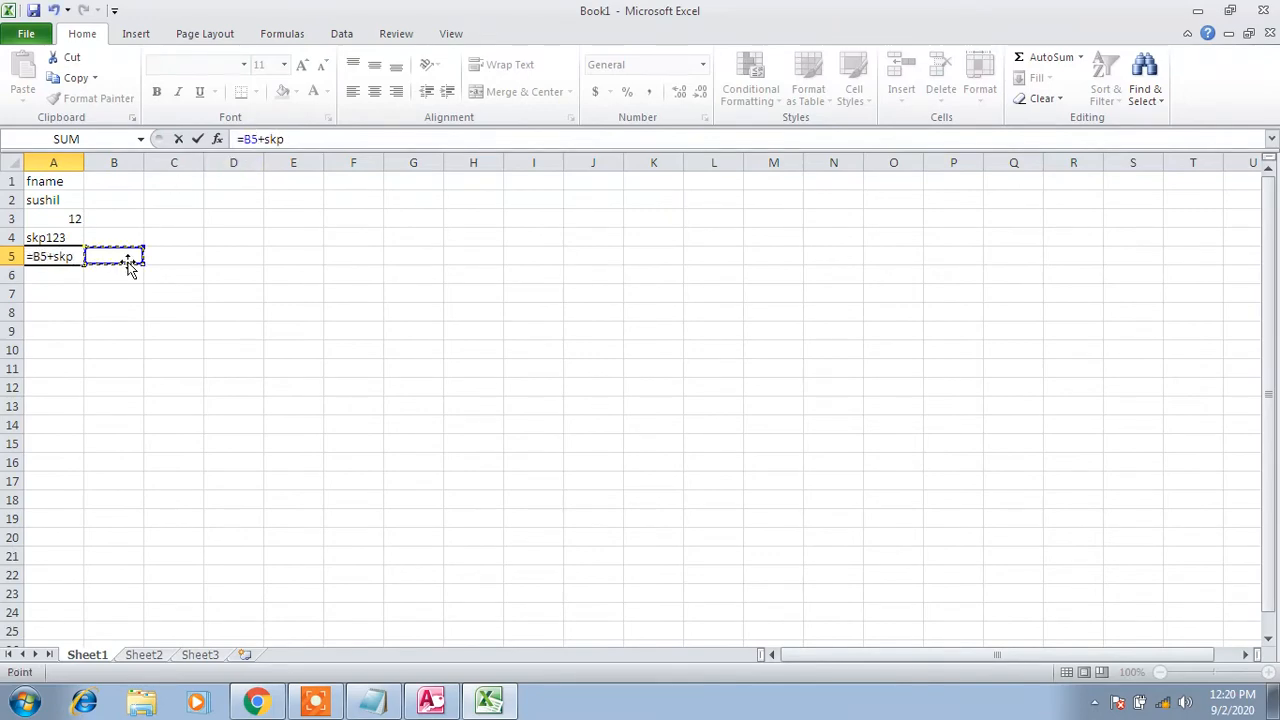
{"action": "left_click", "coordinate": [243, 140]}
{"action": "key", "text": "BackSpace"}
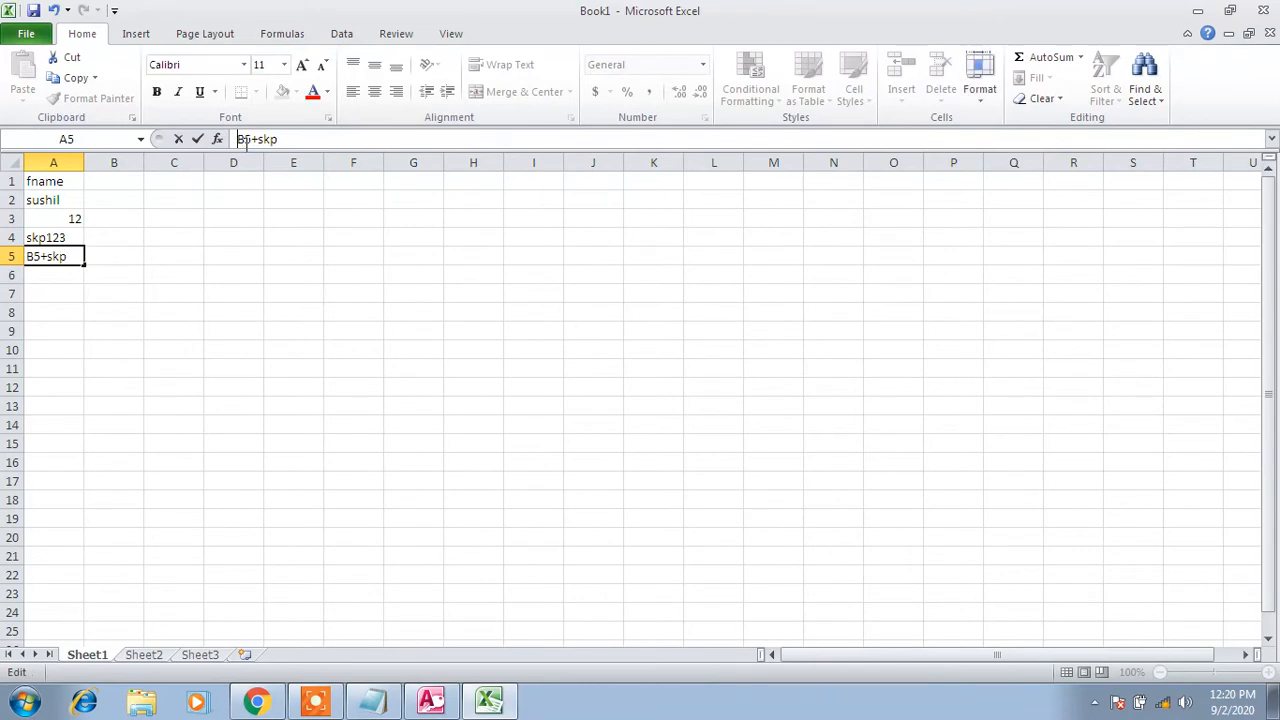
{"action": "key", "text": "Return"}
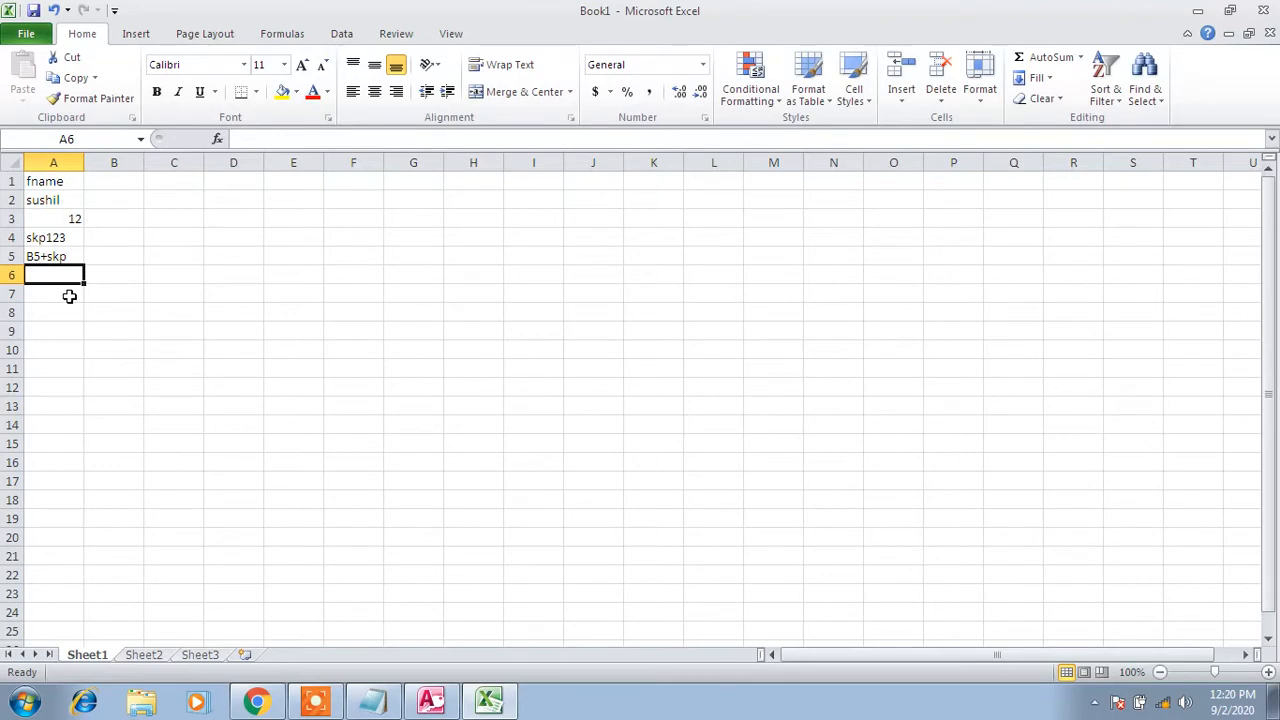
{"action": "left_click", "coordinate": [60, 252]}
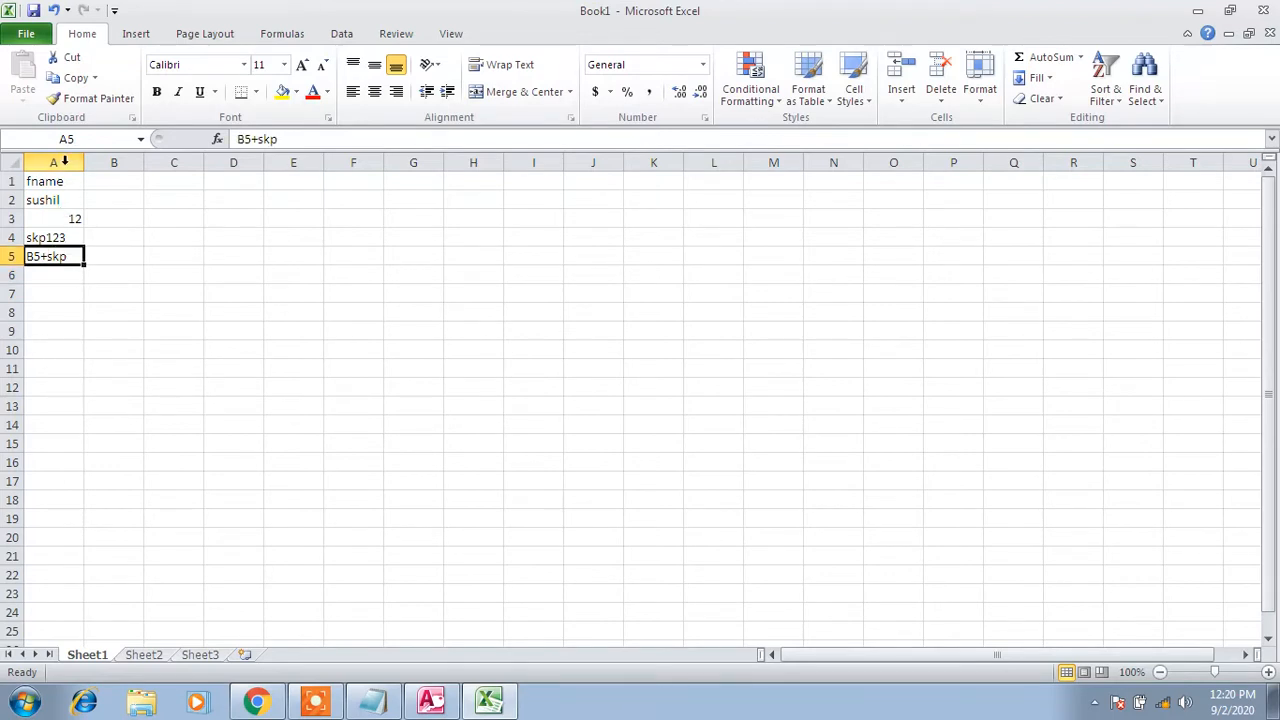
{"action": "left_click", "coordinate": [431, 700]}
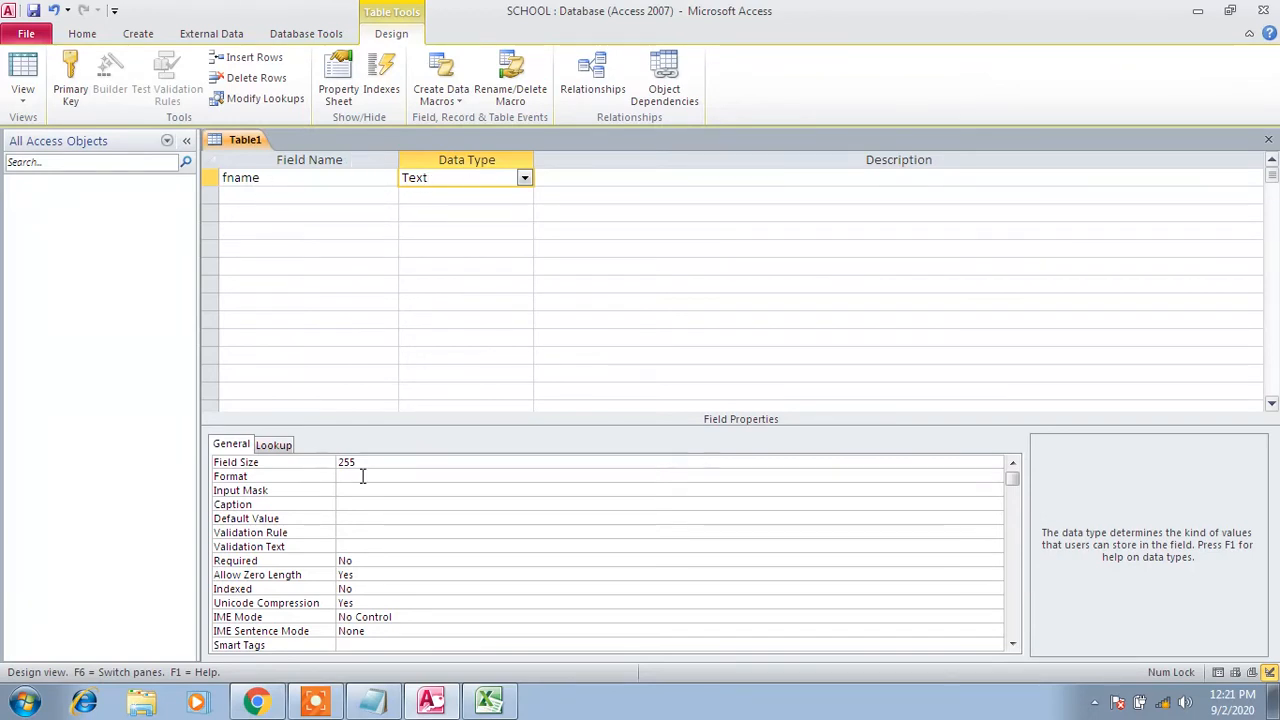
Select the fname heading and the sample entries beneath it in Excel's column A
{"action": "left_click", "coordinate": [489, 700]}
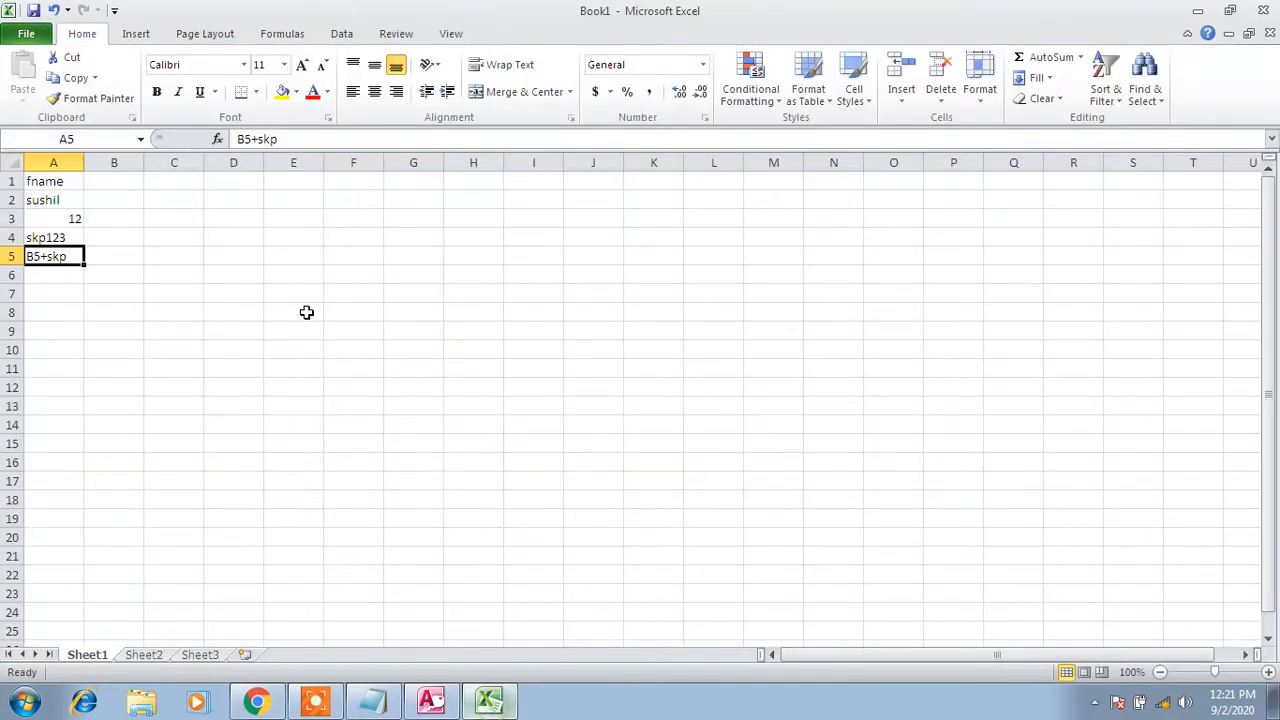
{"action": "left_click", "coordinate": [67, 181]}
{"action": "mouse_move", "coordinate": [60, 200]}
{"action": "left_mouse_down"}
{"action": "mouse_move", "coordinate": [60, 266]}
{"action": "mouse_move", "coordinate": [64, 217]}
{"action": "left_mouse_up"}
{"action": "left_click", "coordinate": [51, 180]}
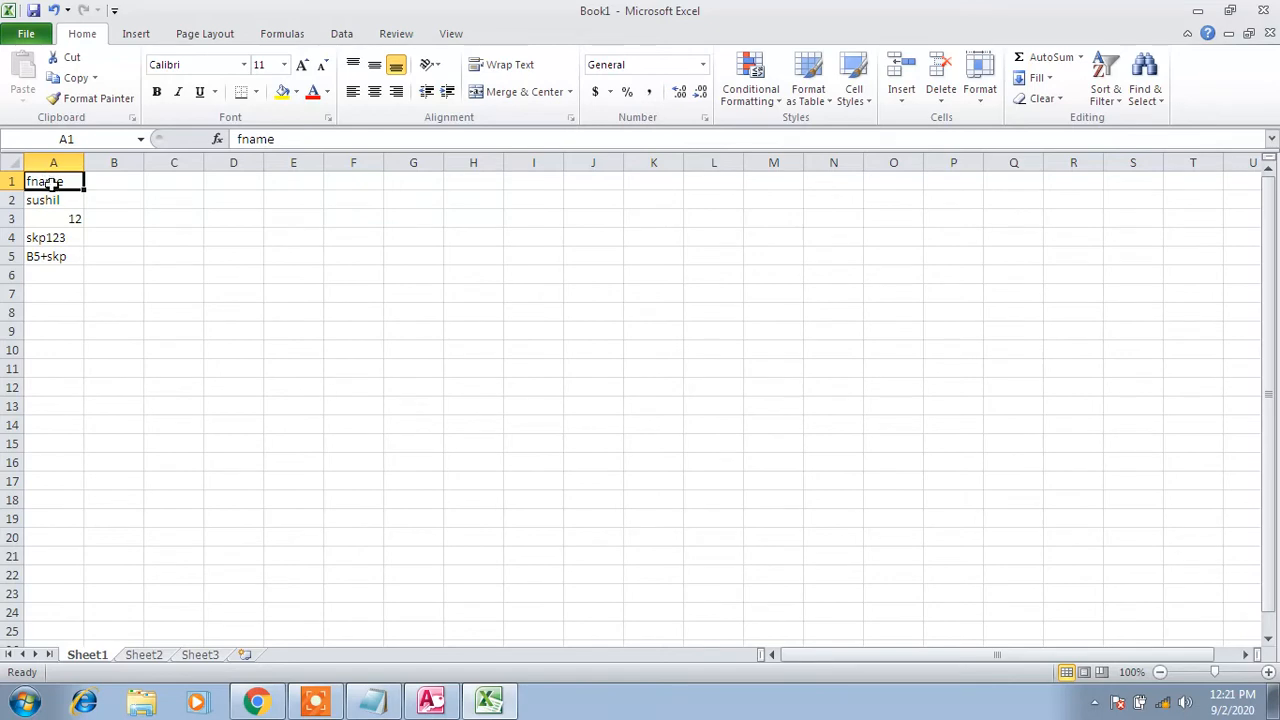
{"action": "left_click_drag", "start_coordinate": [51, 200], "coordinate": [48, 433]}
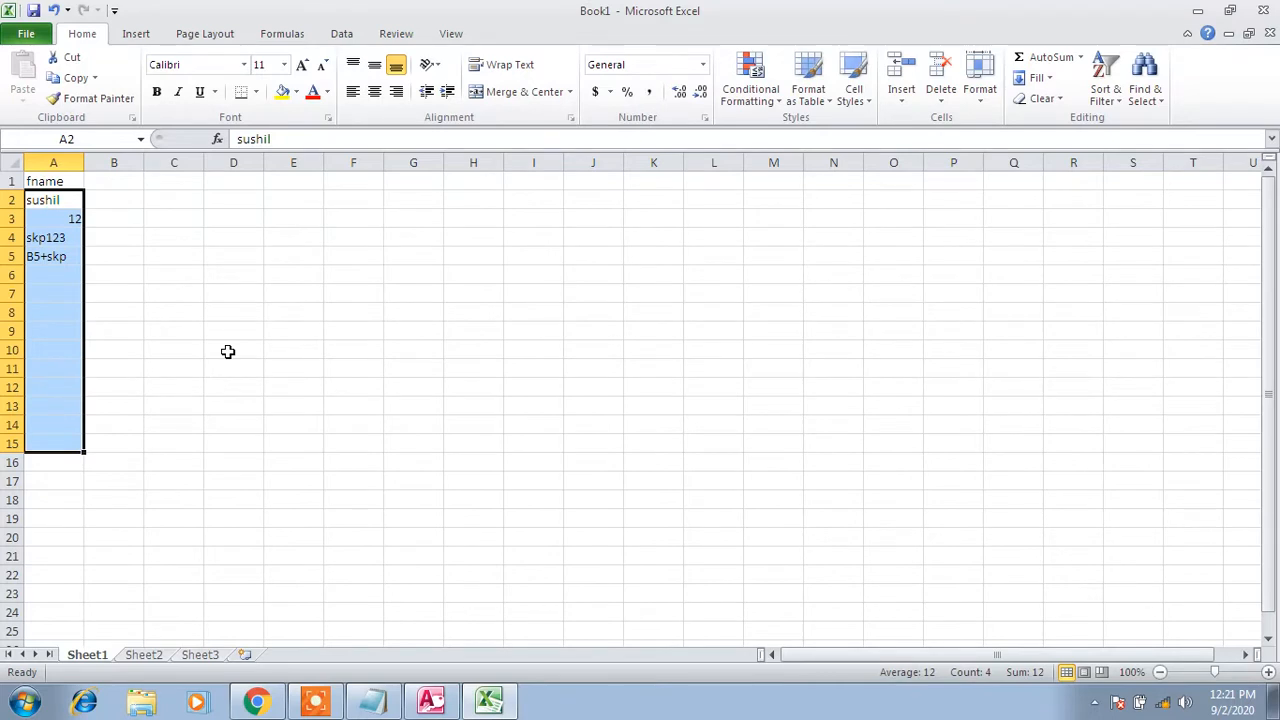
Glance at the Access design, clear the Excel selection, and bring up the Notepad data-type list
{"action": "left_click", "coordinate": [431, 701]}
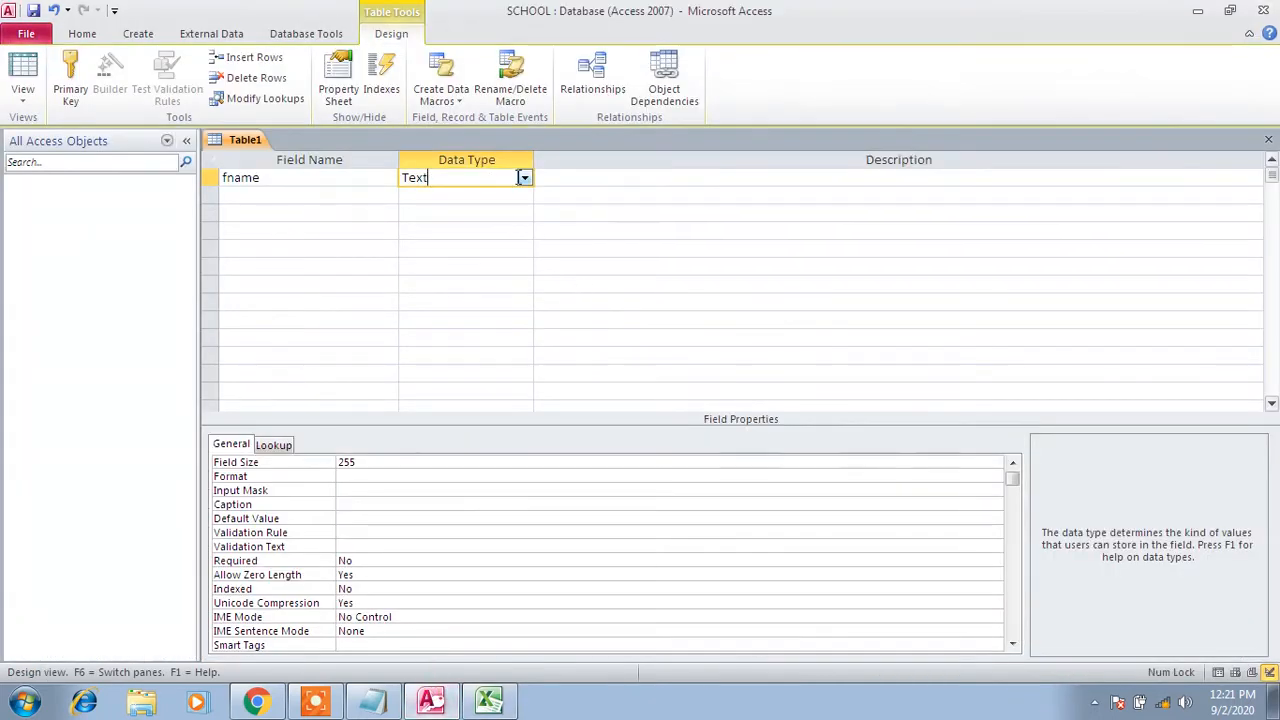
{"action": "left_click", "coordinate": [497, 706]}
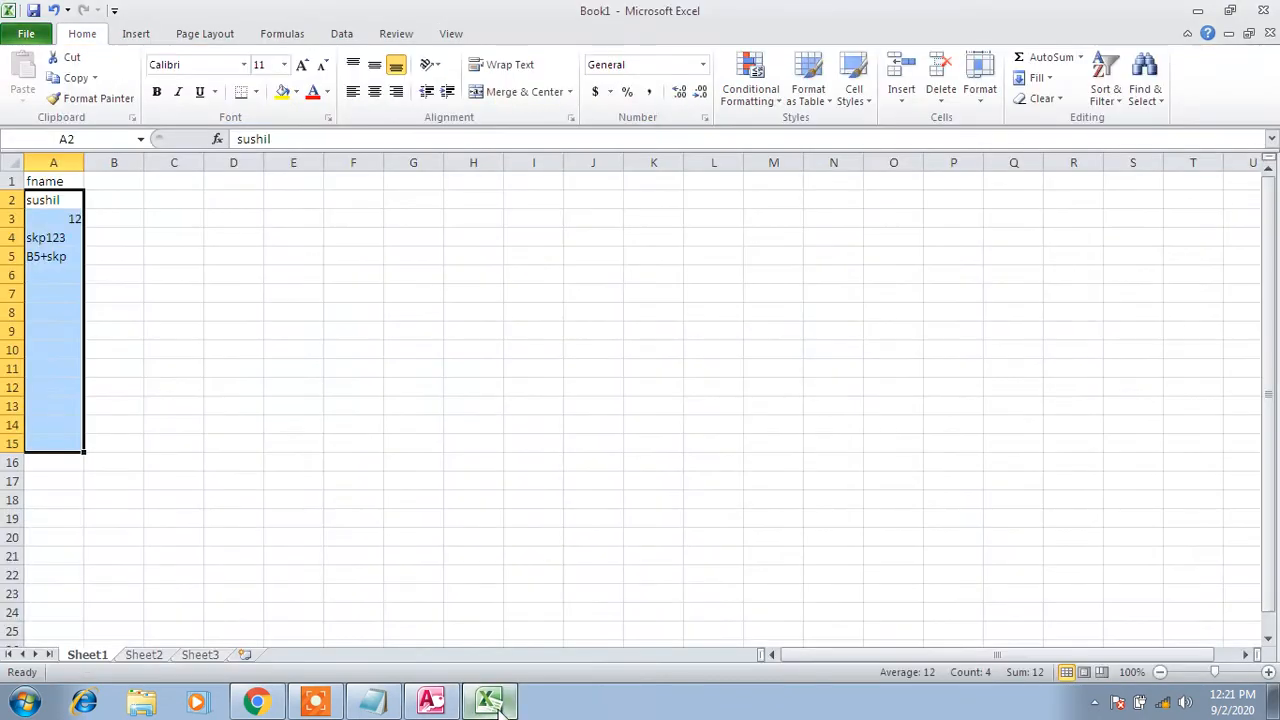
{"action": "left_click", "coordinate": [65, 290]}
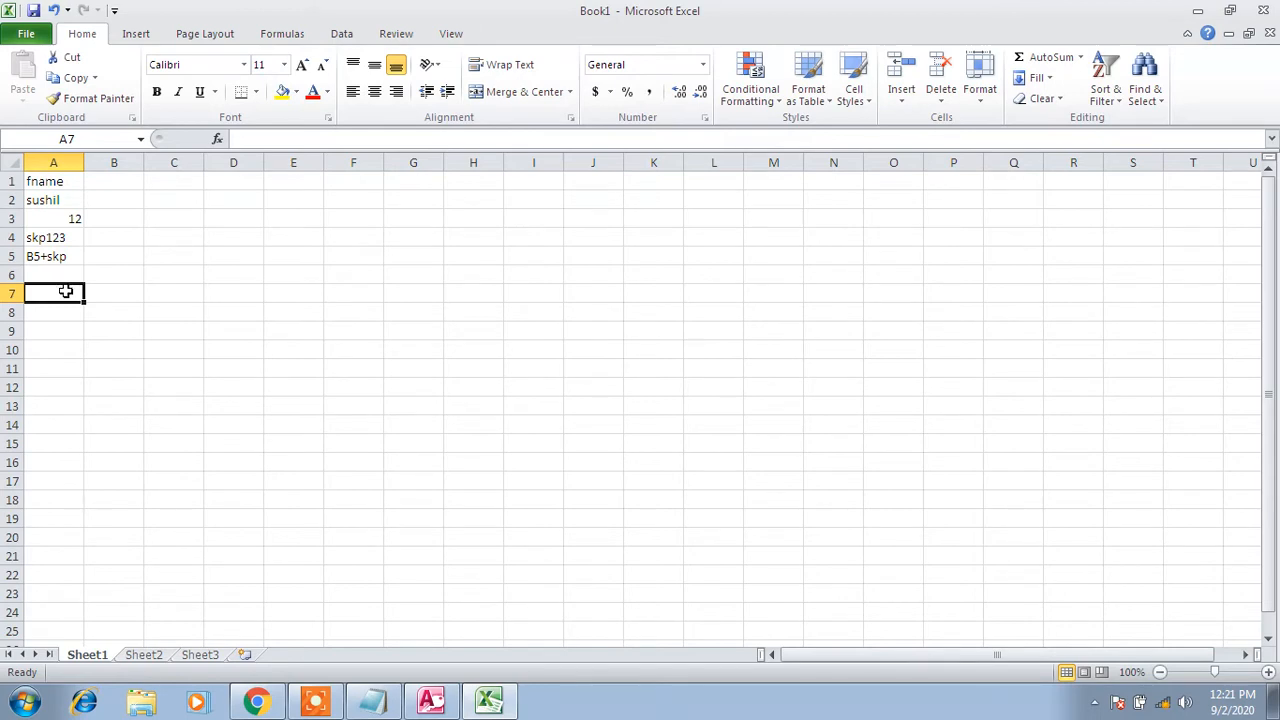
{"action": "left_click", "coordinate": [224, 349]}
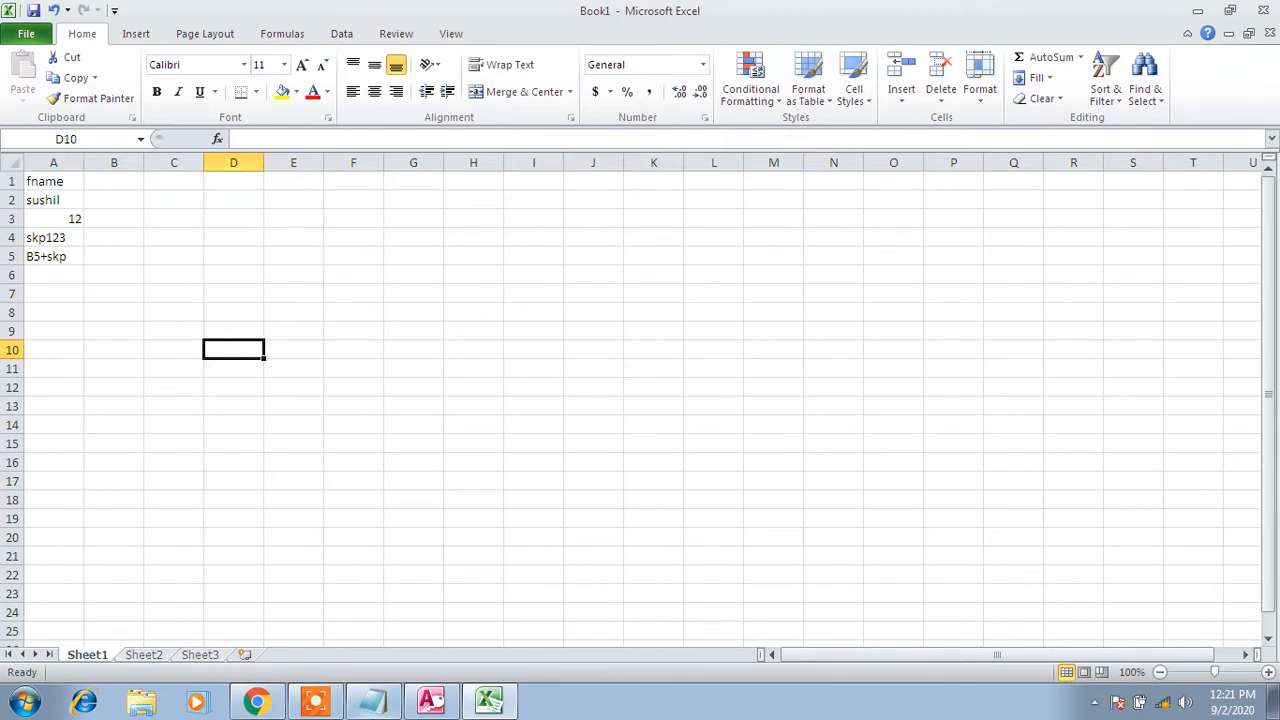
{"action": "left_click", "coordinate": [372, 700]}
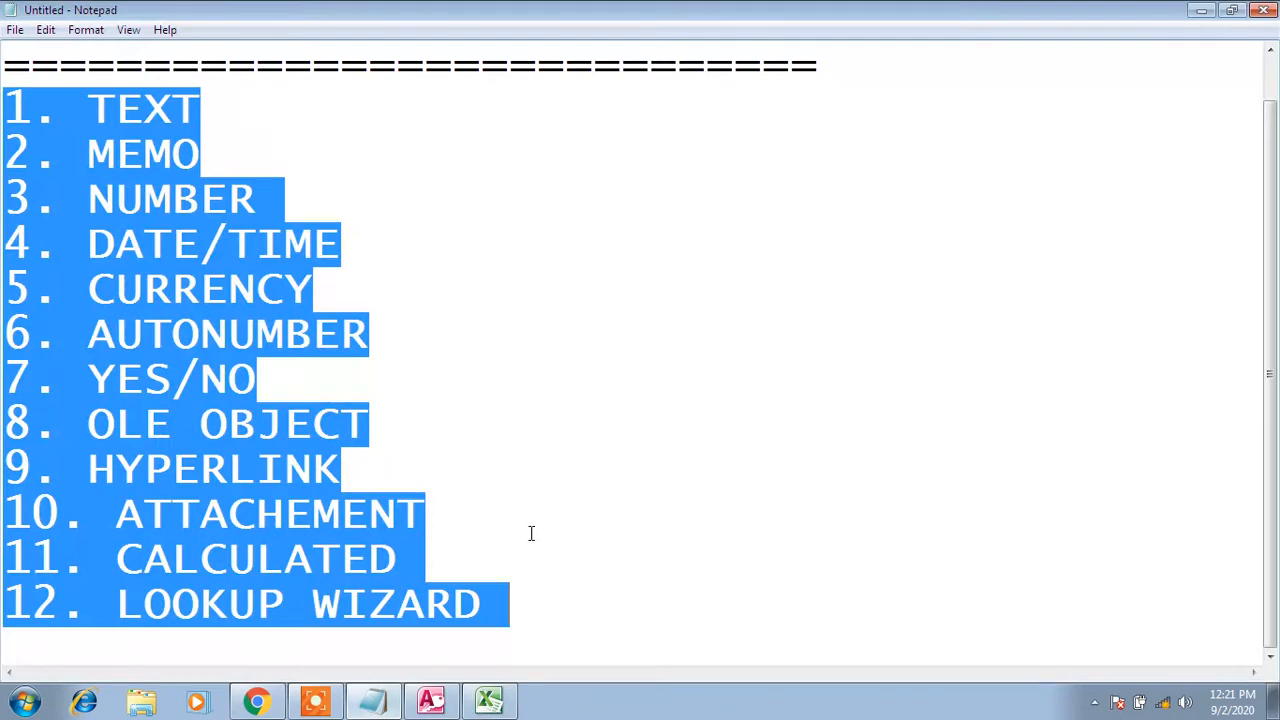
Add '--> 255 characters' after TEXT in Notepad, leaving blank lines before MEMO
{"action": "left_click", "coordinate": [240, 99]}
{"action": "key", "text": "Return"}
{"action": "key", "text": "Return"}
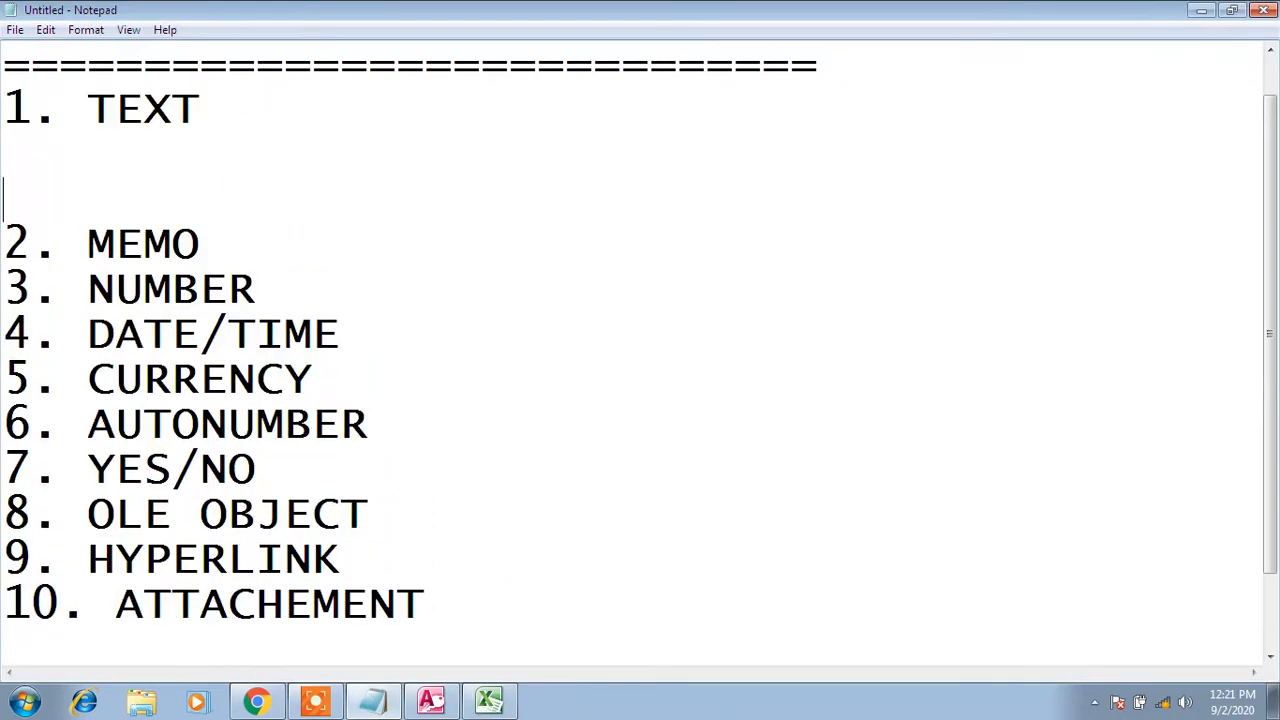
{"action": "key", "text": "Right"}
{"action": "key", "text": "Right"}
{"action": "key", "text": "Right"}
{"action": "key", "text": "Right"}
{"action": "key", "text": "Right"}
{"action": "key", "text": "Right"}
{"action": "type", "text": "--> 255 "}
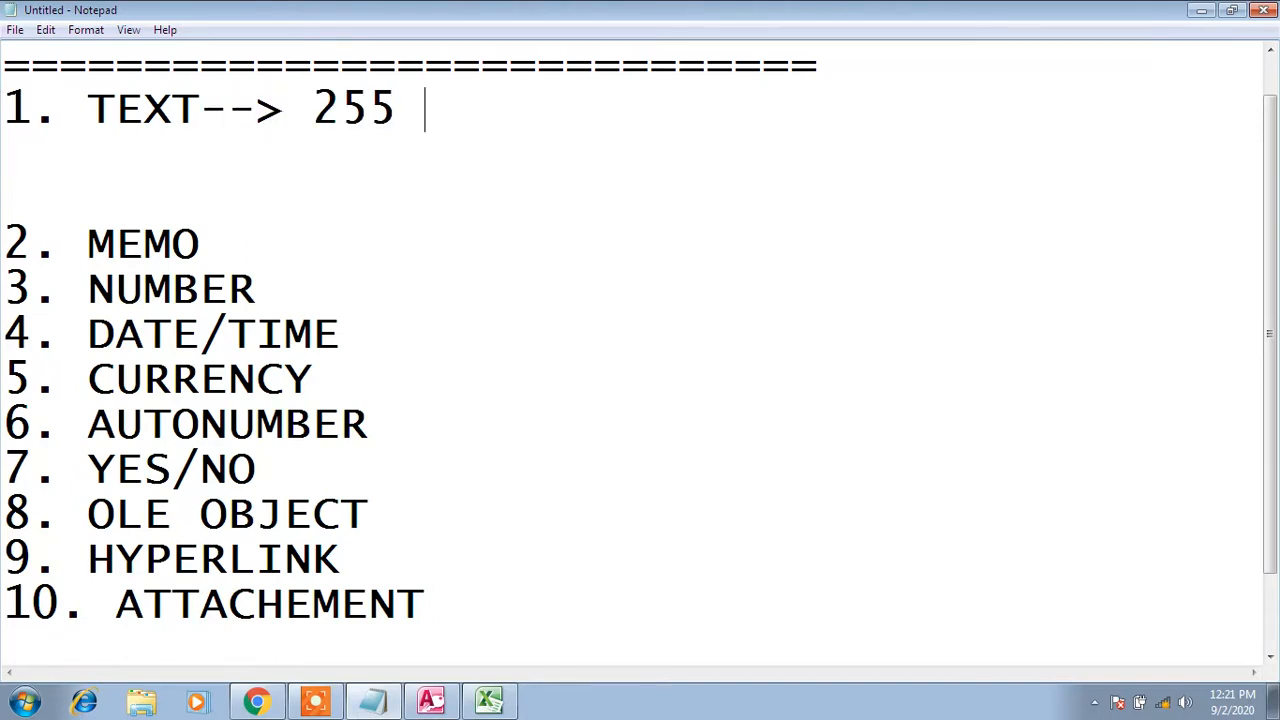
{"action": "type", "text": "charac"}
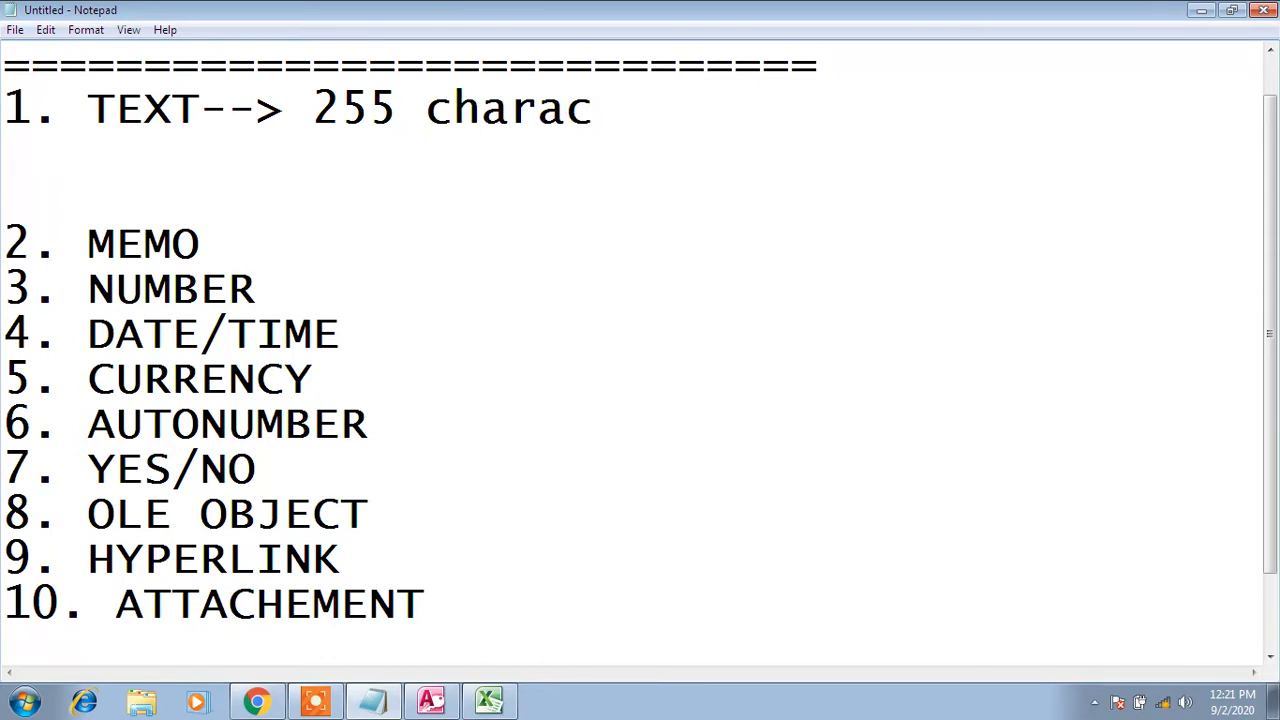
{"action": "type", "text": "ters"}
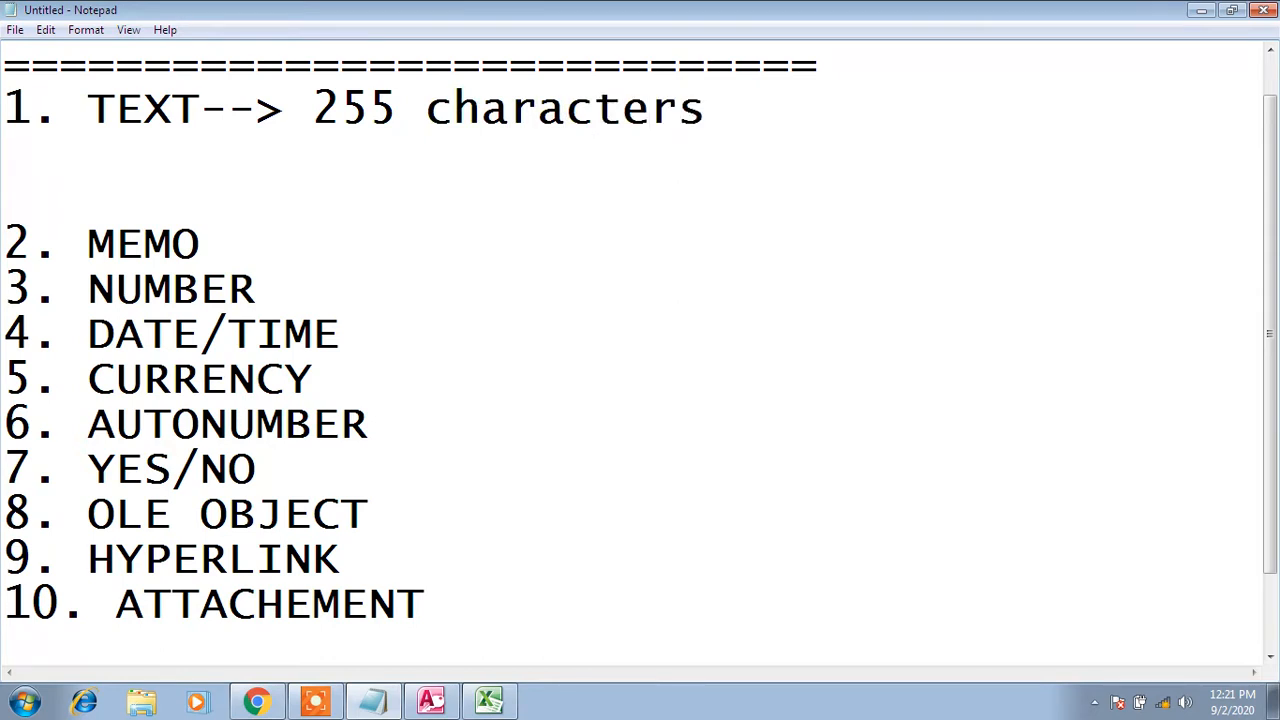
{"action": "key", "text": "shift+Left"}
{"action": "key", "text": "shift+Left"}
{"action": "key", "text": "shift+Left"}
{"action": "key", "text": "shift+Left"}
{"action": "key", "text": "shift+Left"}
{"action": "key", "text": "shift+Left"}
{"action": "key", "text": "shift+Left"}
{"action": "key", "text": "shift+Left"}
{"action": "key", "text": "shift+Left"}
{"action": "key", "text": "shift+Left"}
{"action": "key", "text": "shift+Left"}
{"action": "key", "text": "shift+Left"}
{"action": "key", "text": "shift+Left"}
{"action": "key", "text": "shift+Left"}
{"action": "key", "text": "shift+Right"}
{"action": "key", "text": "shift+Left"}
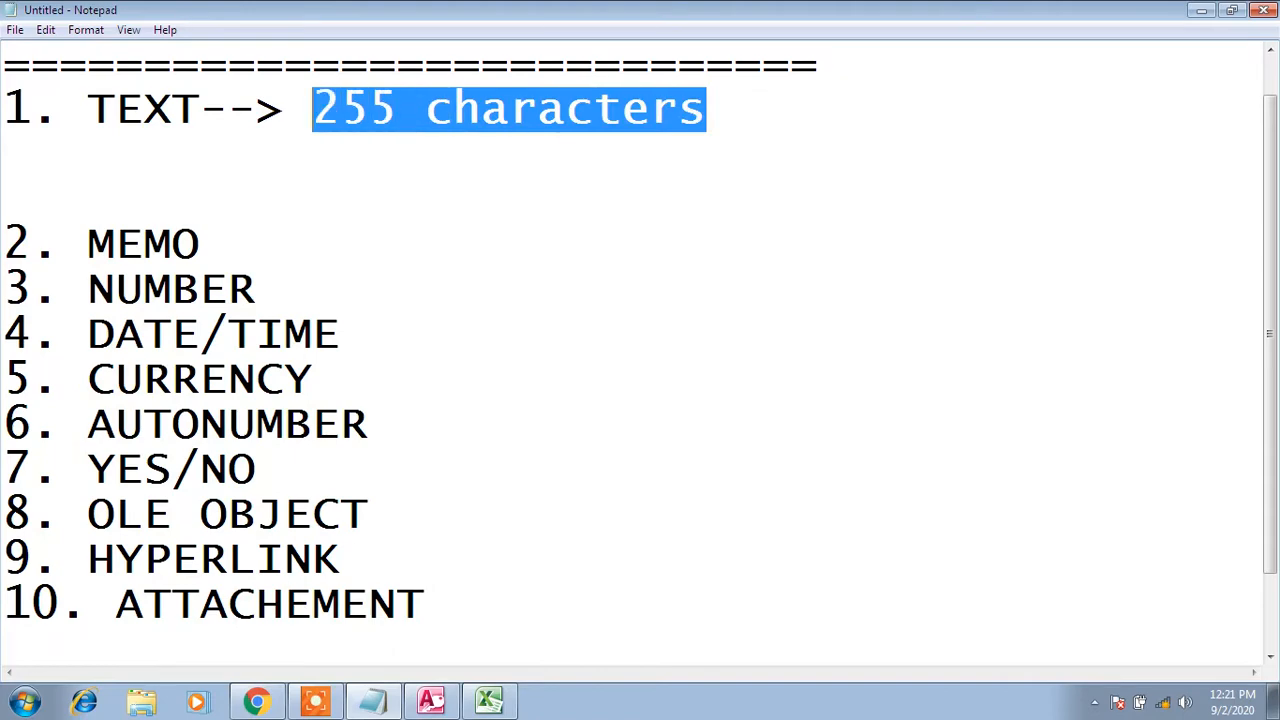
{"action": "key", "text": "shift+Right"}
{"action": "key", "text": "shift+Left"}
{"action": "key", "text": "shift+Left"}
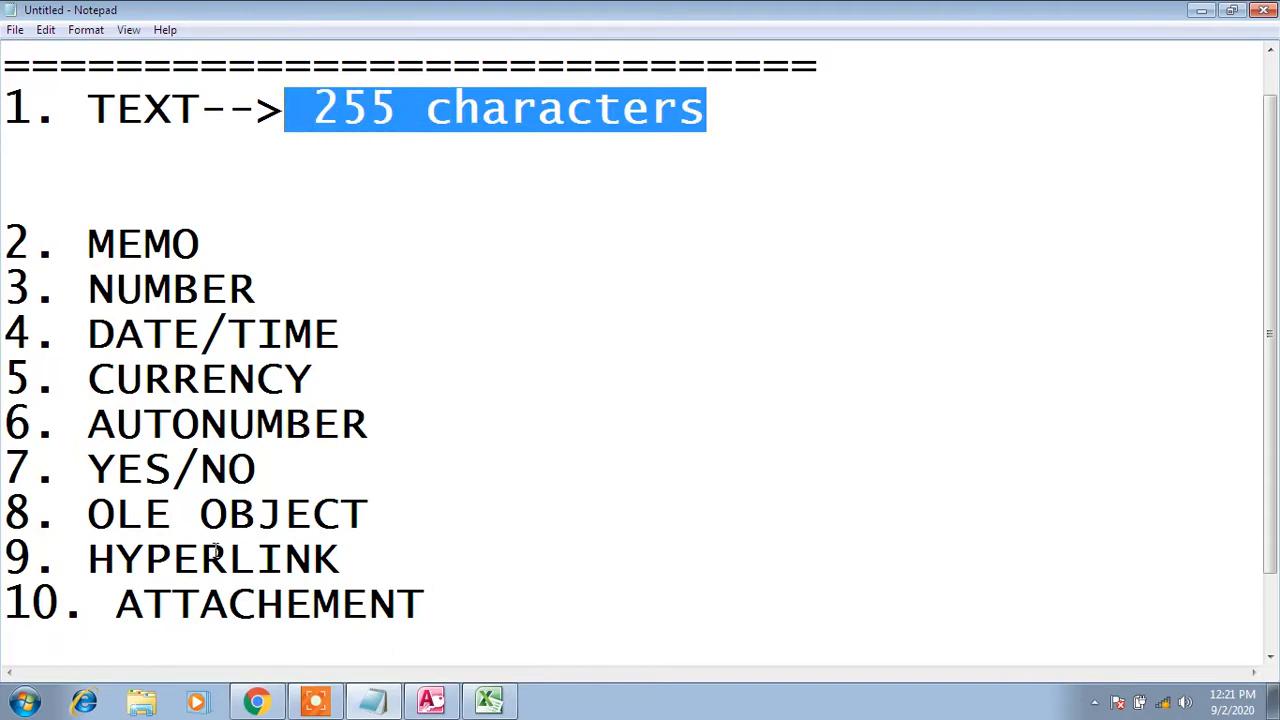
{"action": "left_click", "coordinate": [489, 700]}
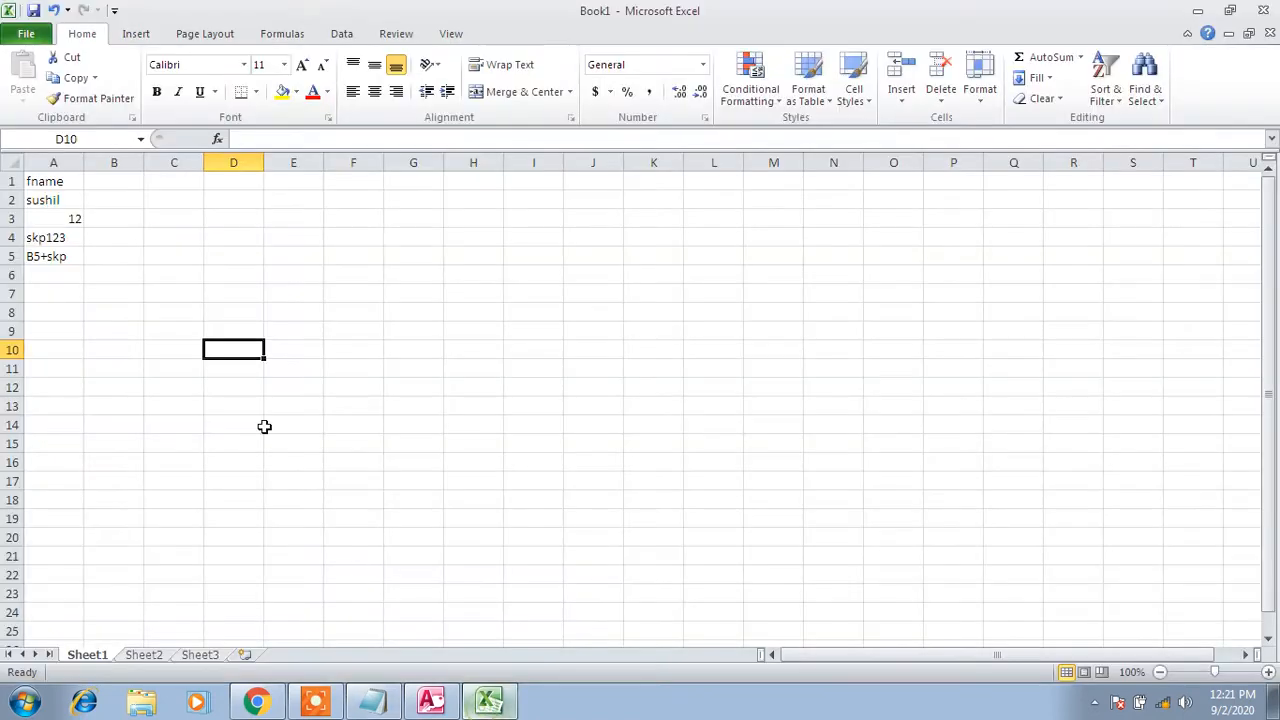
Widen Excel's column A and type a long string of a's and h's into A9
{"action": "left_click", "coordinate": [50, 290]}
{"action": "left_click_drag", "start_coordinate": [84, 162], "coordinate": [464, 215]}
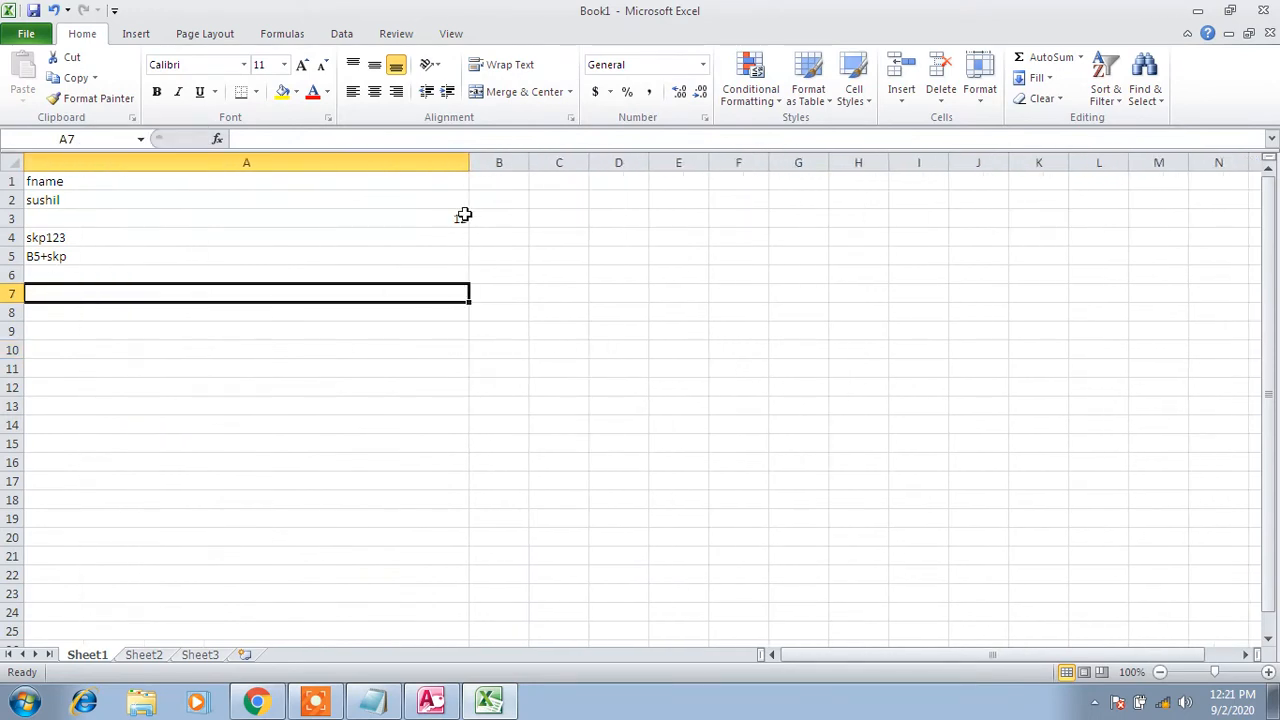
{"action": "left_click", "coordinate": [140, 328]}
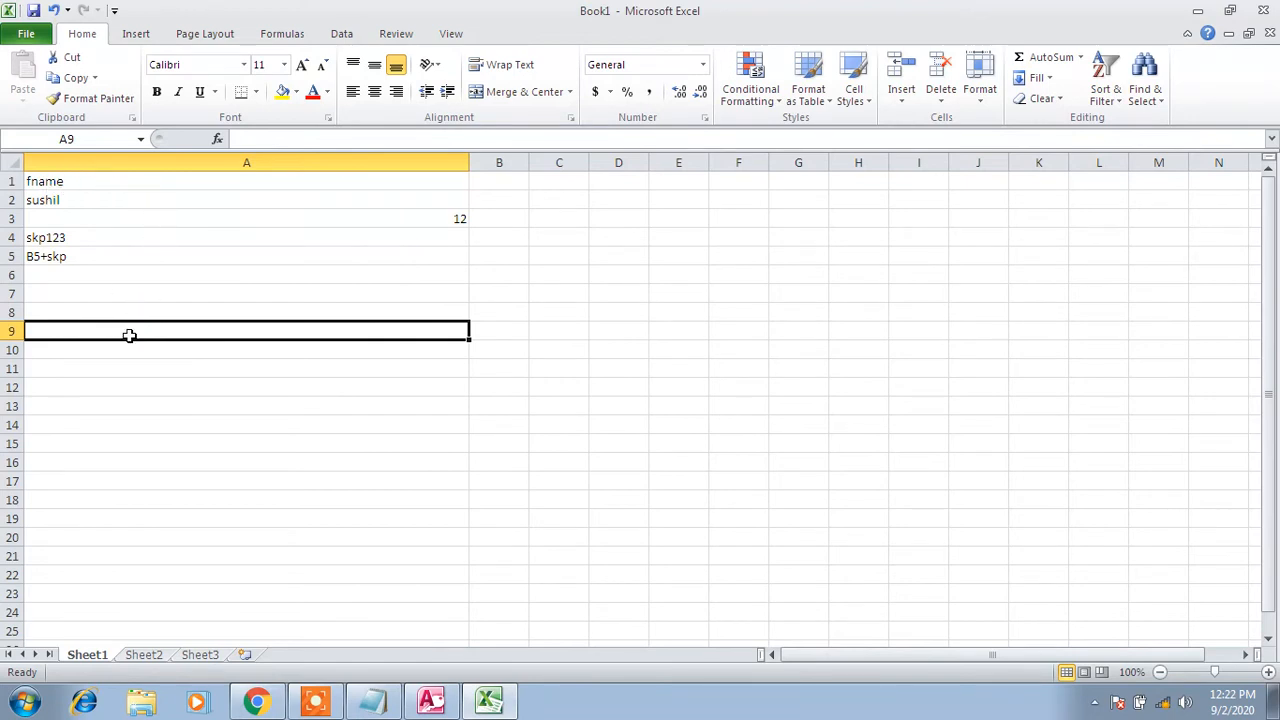
{"action": "type", "text": "aaaaaaaaa"}
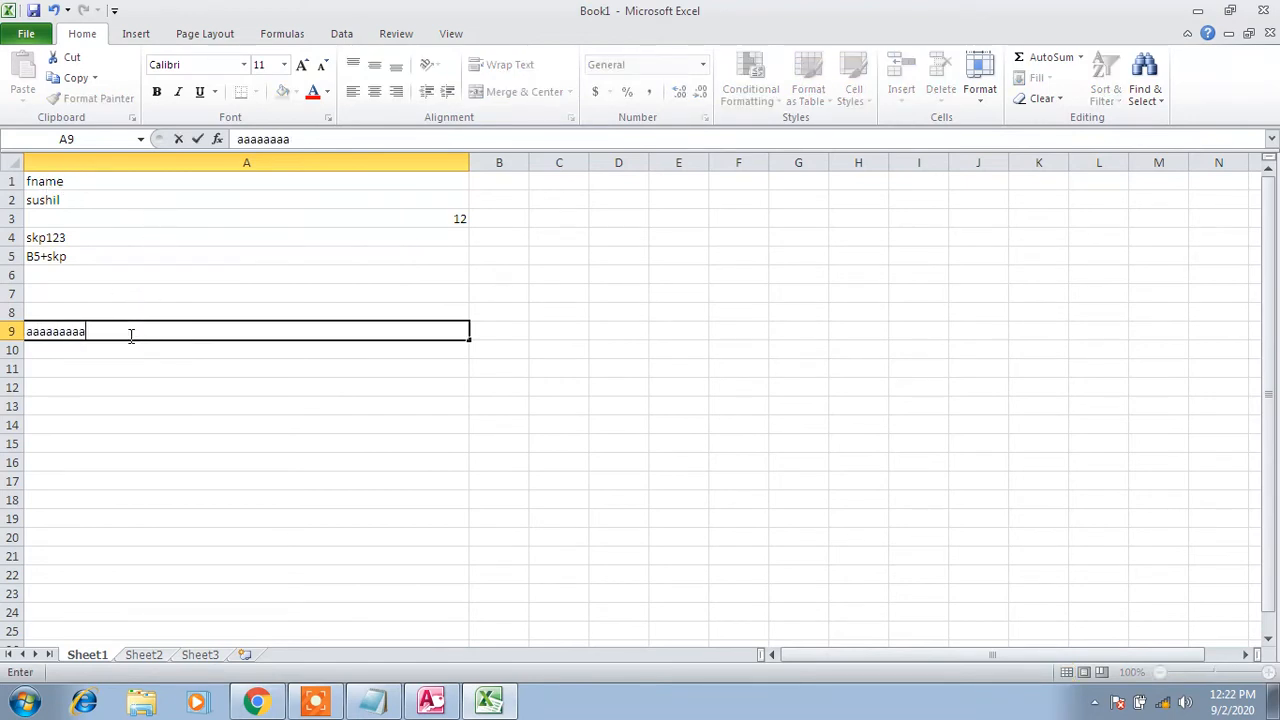
{"action": "type", "text": "aaaaaaaaaaaaaaaaaaaaaaaaaaaaaaaaaaaah"}
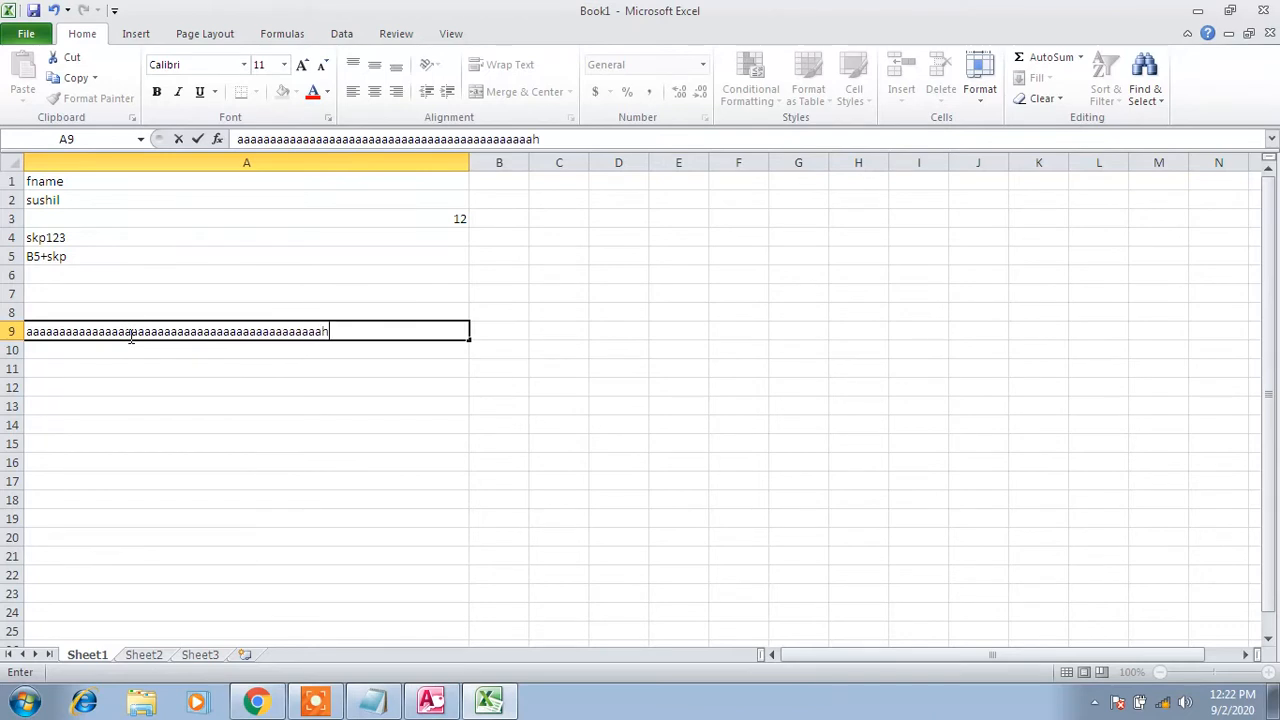
{"action": "type", "text": "hhhhhhhhhhhhhhhhhhhhhhhhhhhhhhhhhhhhhhhhhhhhhhhhhhhhhhhhhhhhhhhhhh"}
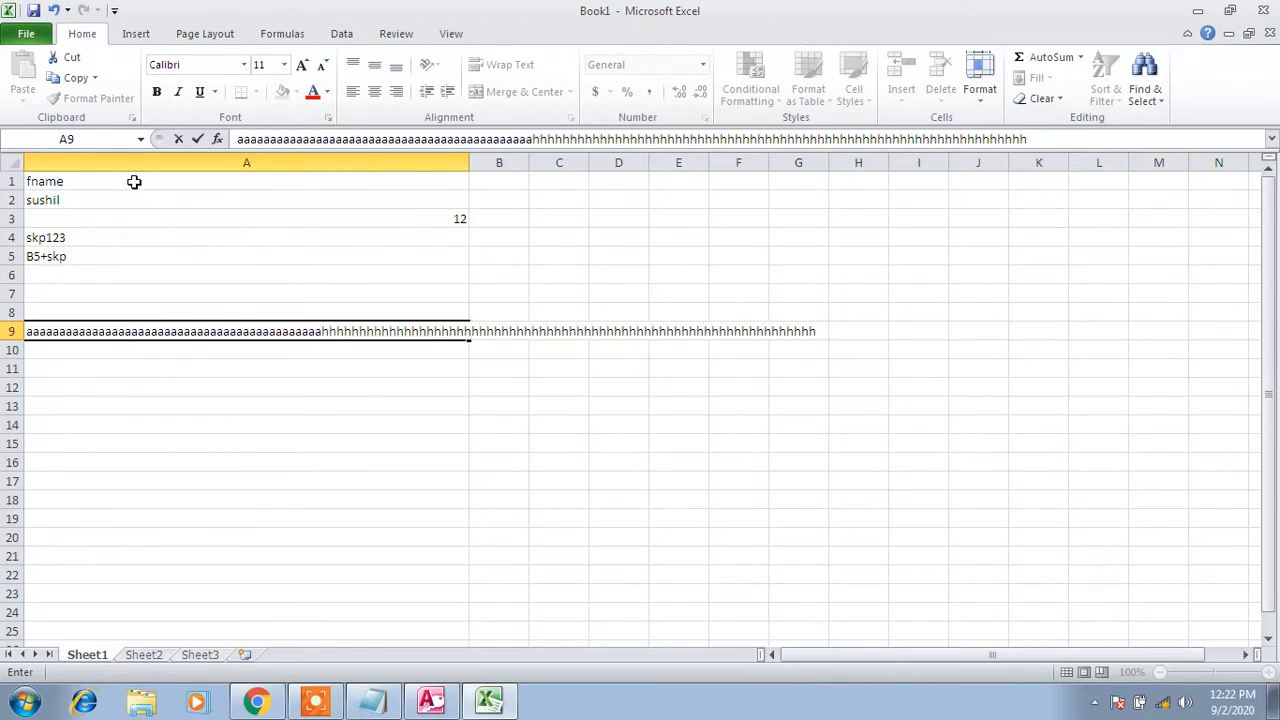
{"action": "left_click", "coordinate": [432, 700]}
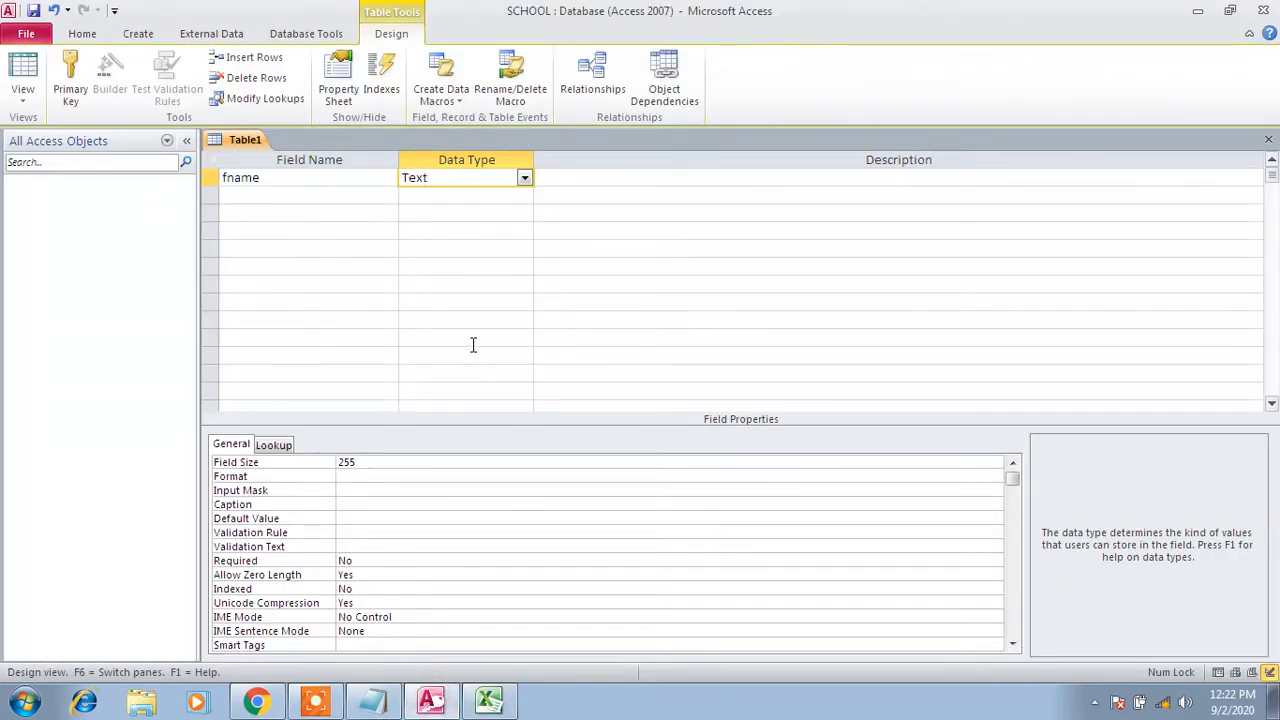
Add mname as a second Text field below fname in Table1's design
{"action": "left_click", "coordinate": [317, 198]}
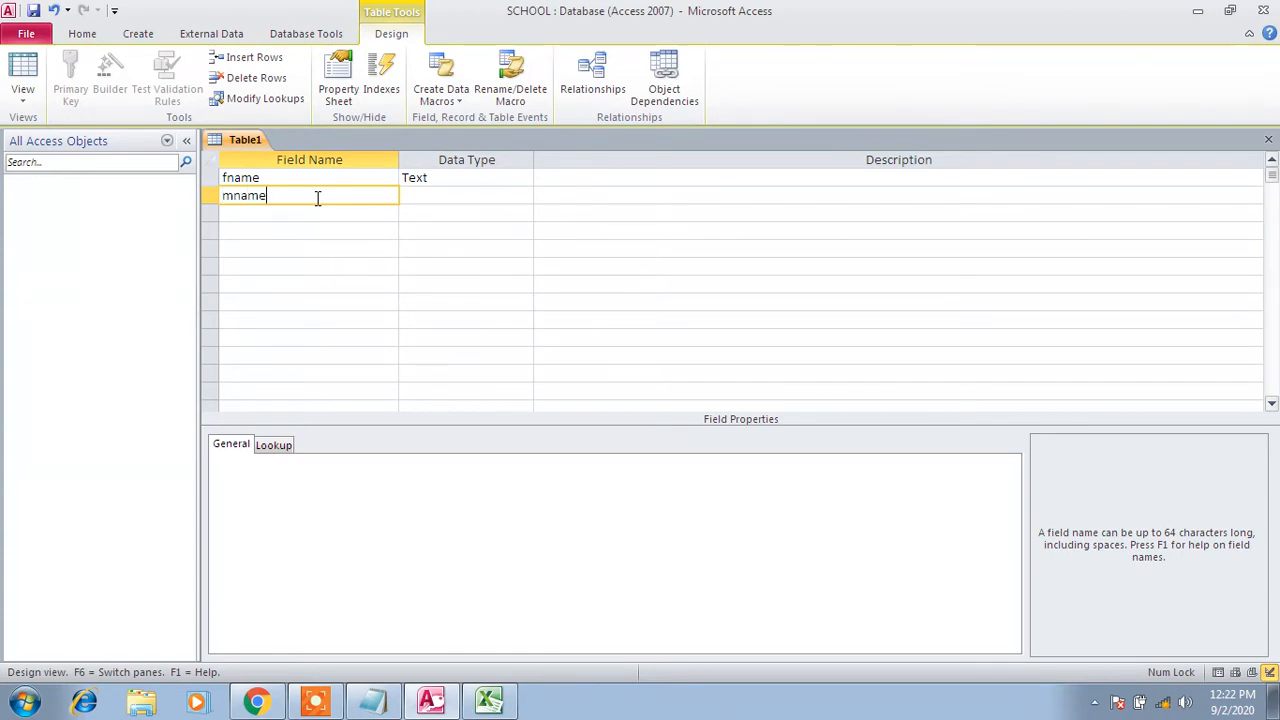
{"action": "key", "text": "Tab"}
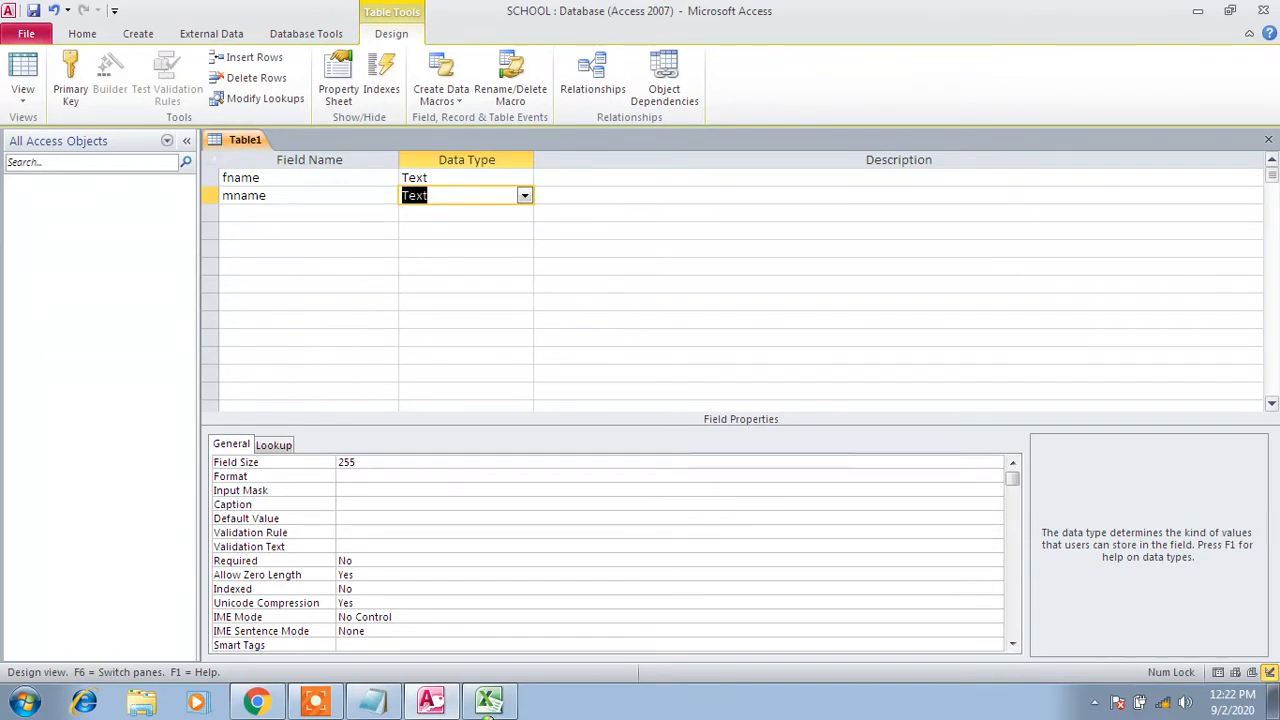
{"action": "left_click", "coordinate": [488, 700]}
{"action": "left_click", "coordinate": [100, 271]}
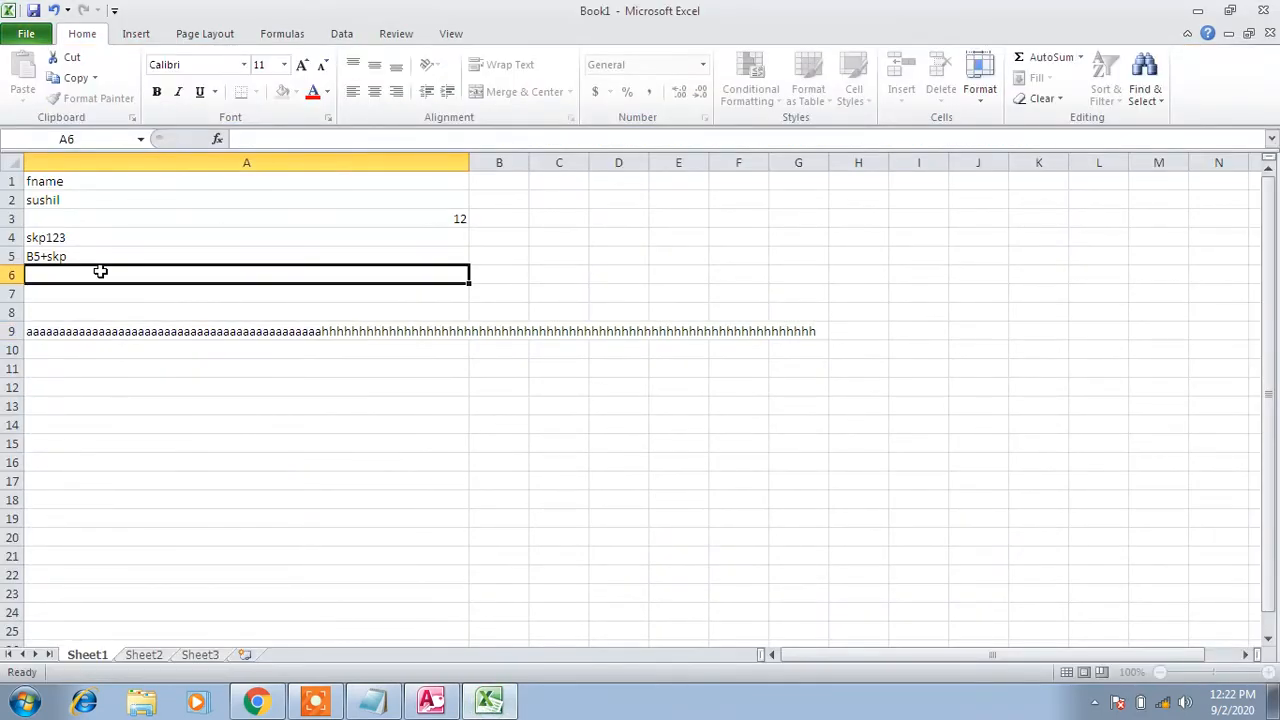
Narrow column A, clear A9, and enter the mname header in B1 with kumaar in B2
{"action": "left_click_drag", "start_coordinate": [469, 162], "coordinate": [166, 184]}
{"action": "left_click", "coordinate": [106, 333]}
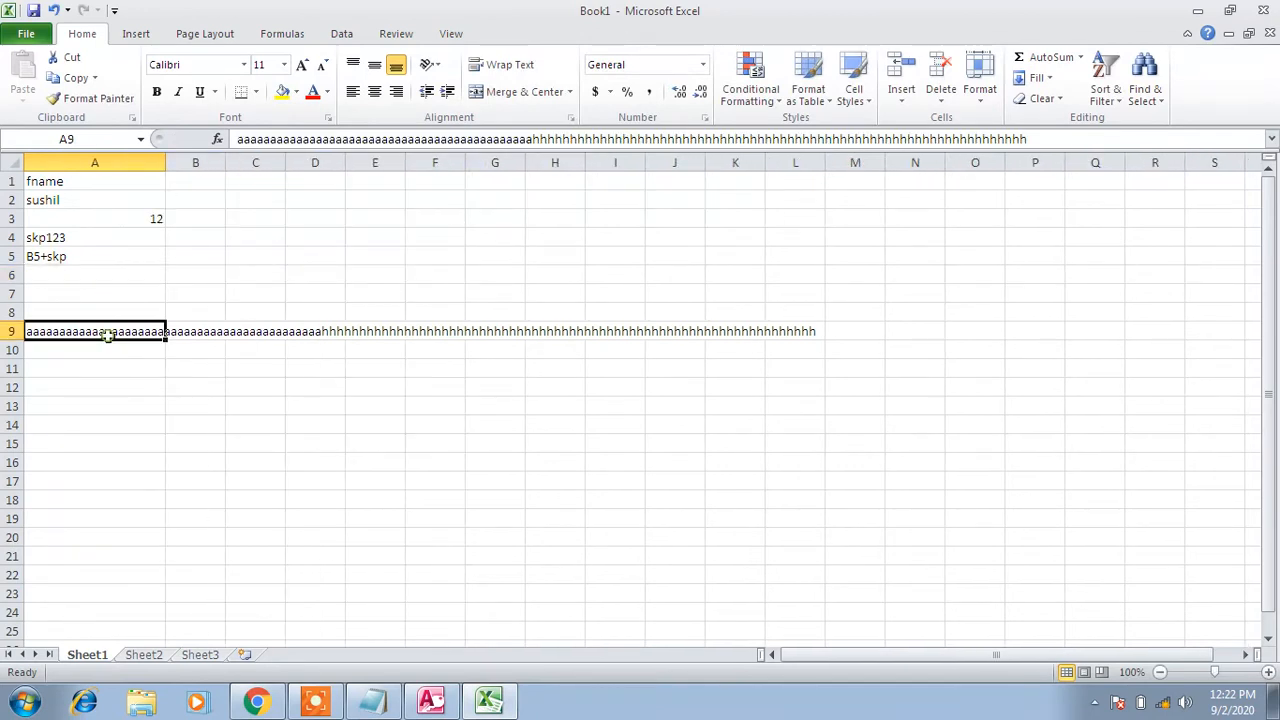
{"action": "key", "text": "Delete"}
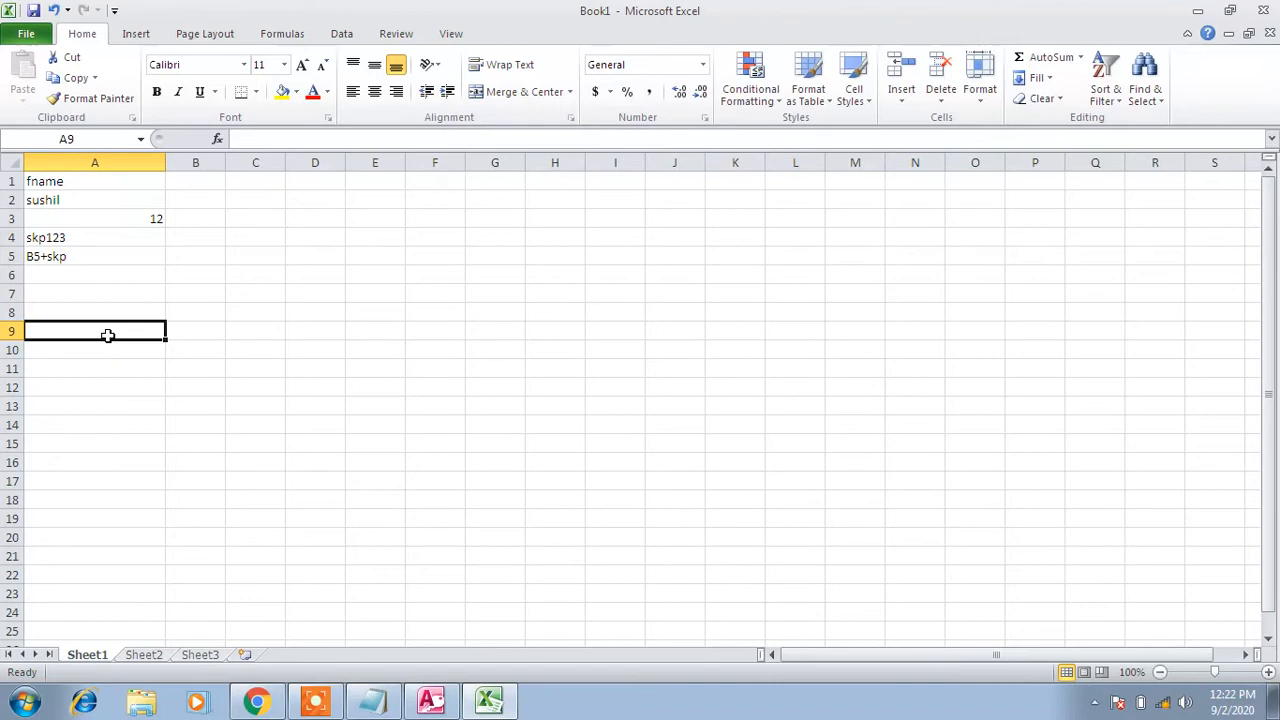
{"action": "left_click", "coordinate": [201, 182]}
{"action": "type", "text": "ln"}
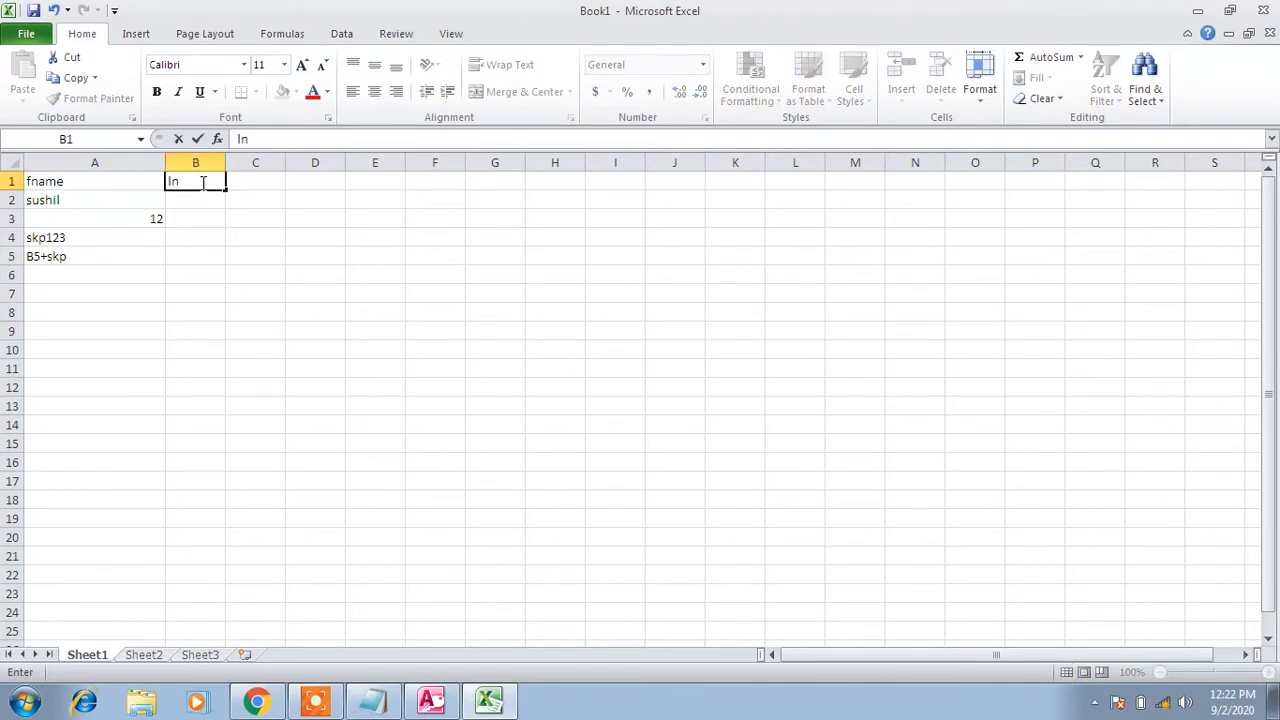
{"action": "key", "text": "BackSpace"}
{"action": "key", "text": "BackSpace"}
{"action": "type", "text": "mname"}
{"action": "key", "text": "Tab"}
{"action": "key", "text": "Down"}
{"action": "key", "text": "Left"}
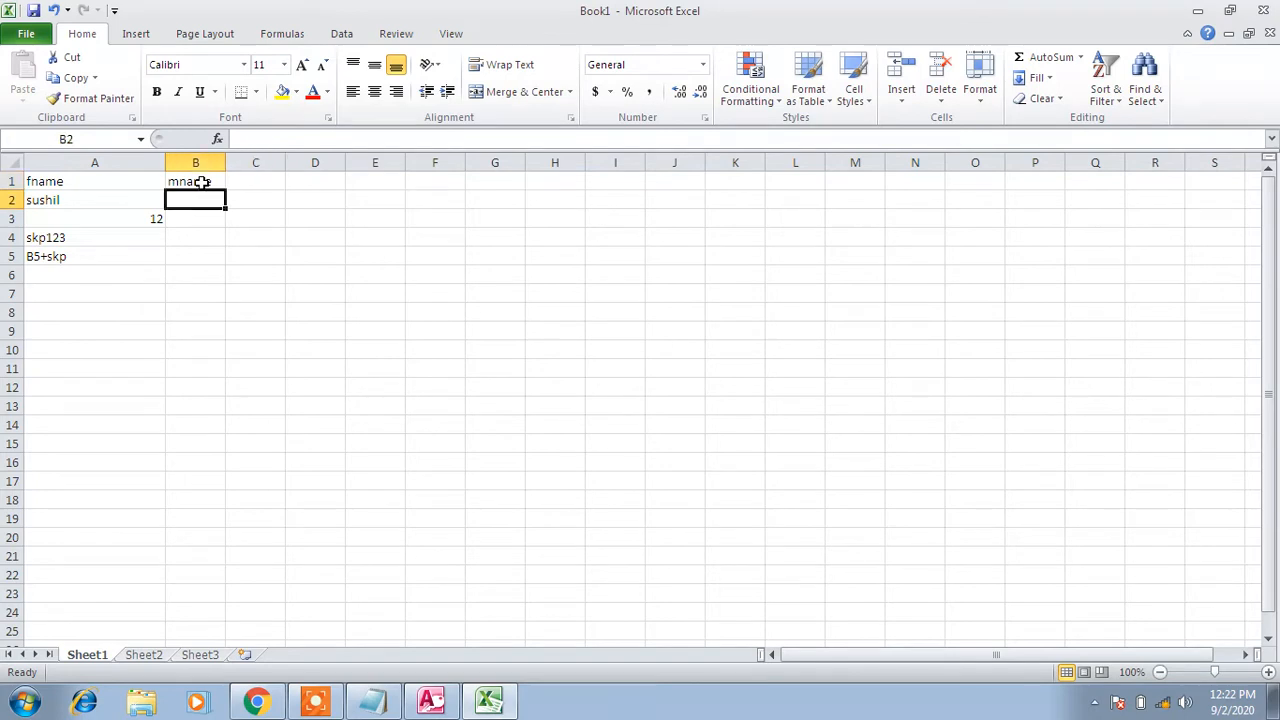
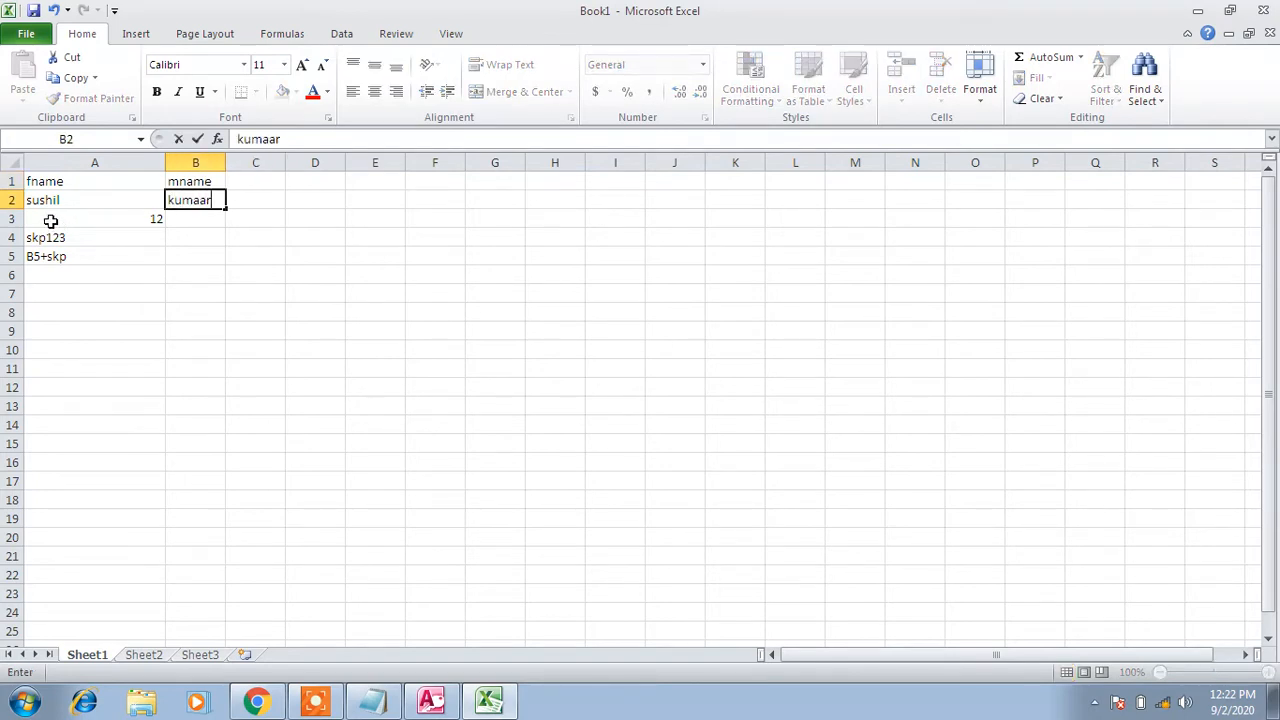
{"action": "left_click_drag", "start_coordinate": [50, 221], "coordinate": [89, 256]}
{"action": "key", "text": "Delete"}
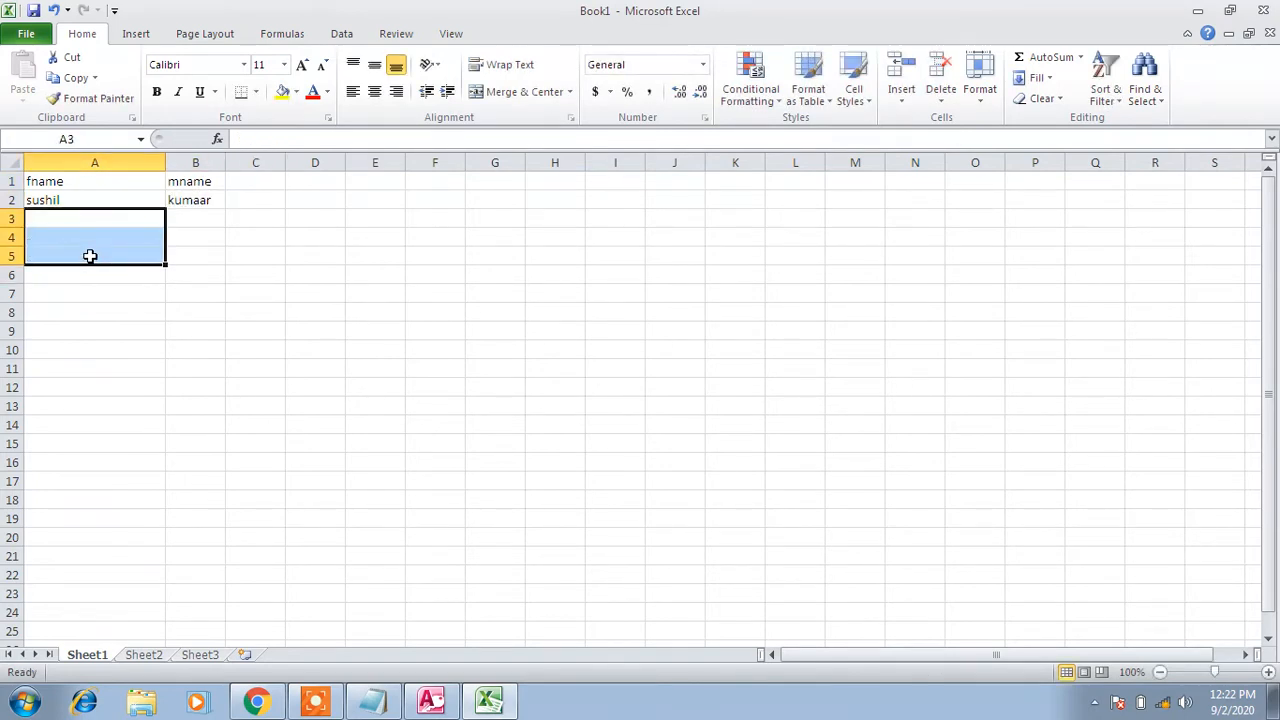
{"action": "left_click", "coordinate": [251, 180]}
{"action": "type", "text": "l"}
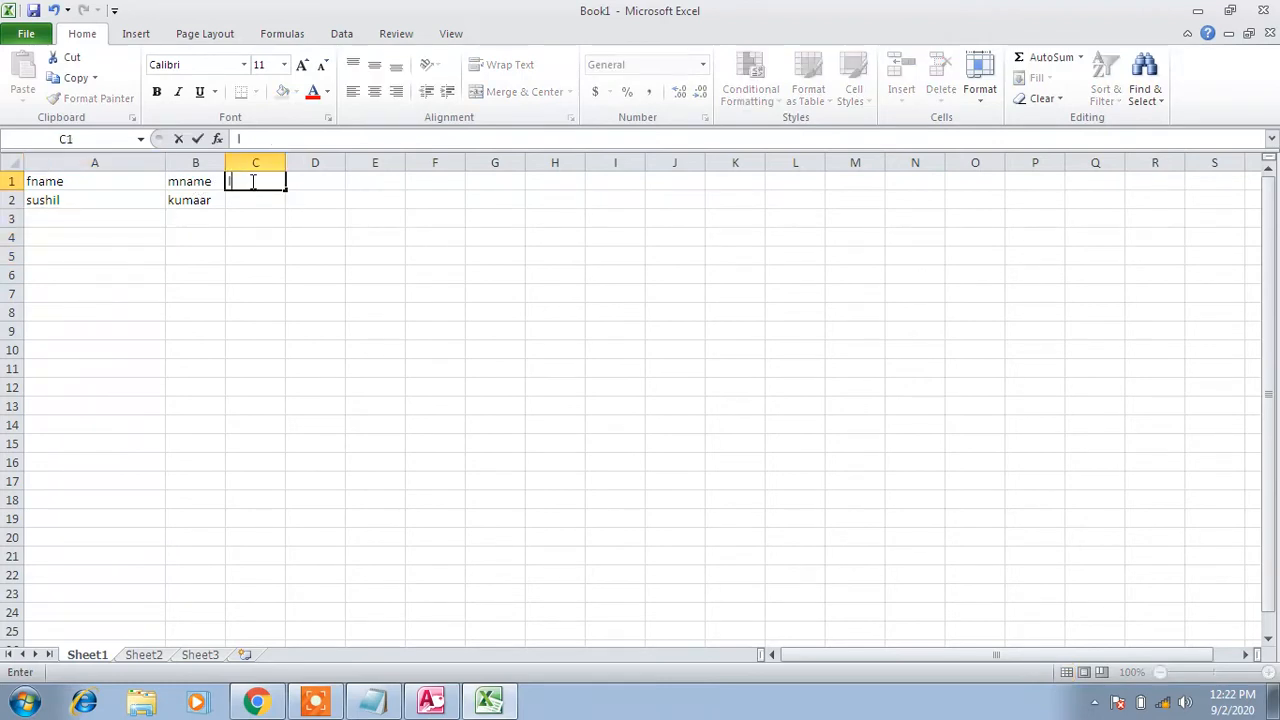
{"action": "type", "text": "nmqa"}
{"action": "key", "text": "BackSpace"}
{"action": "key", "text": "BackSpace"}
{"action": "type", "text": "ame"}
{"action": "key", "text": "Tab"}
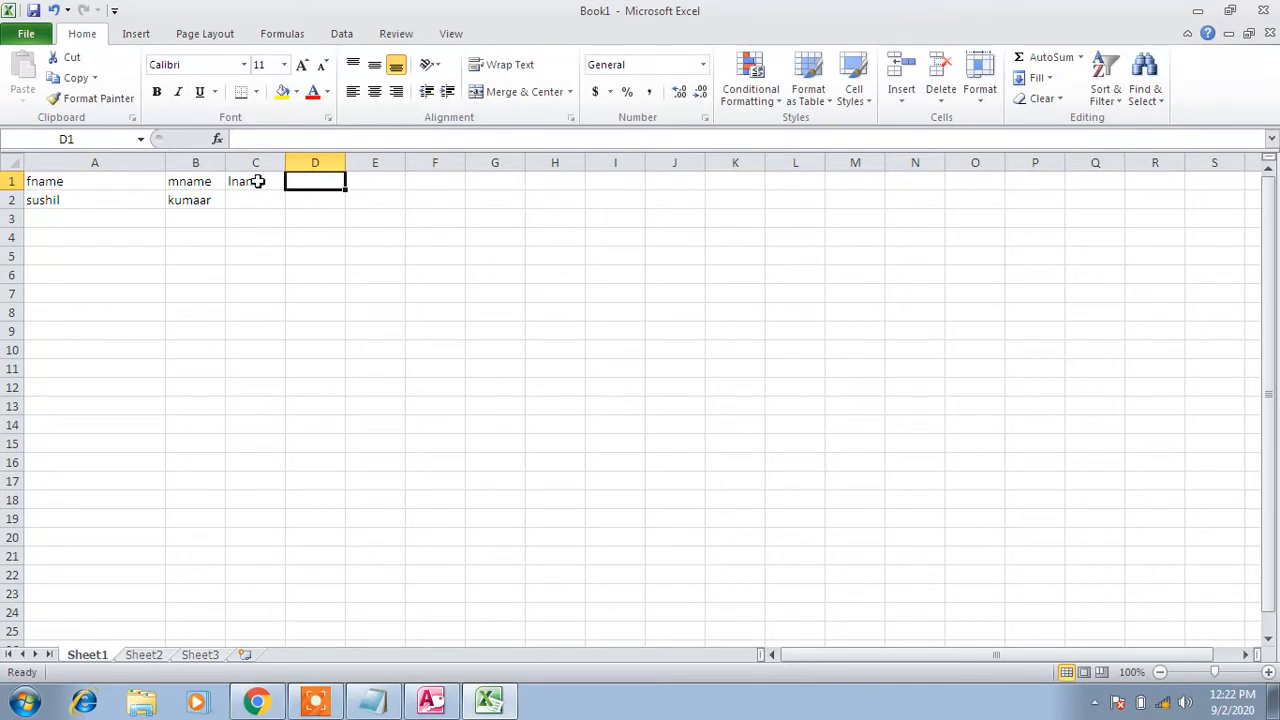
{"action": "left_click", "coordinate": [260, 198]}
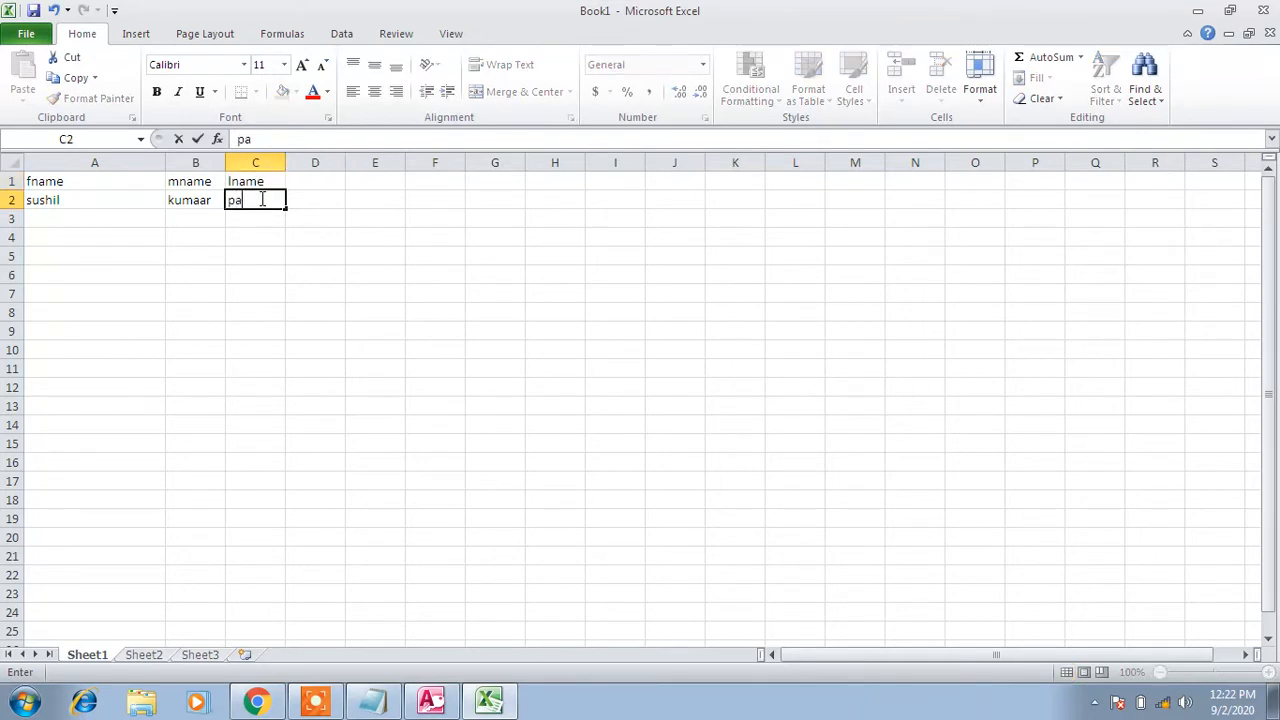
{"action": "left_click", "coordinate": [330, 256]}
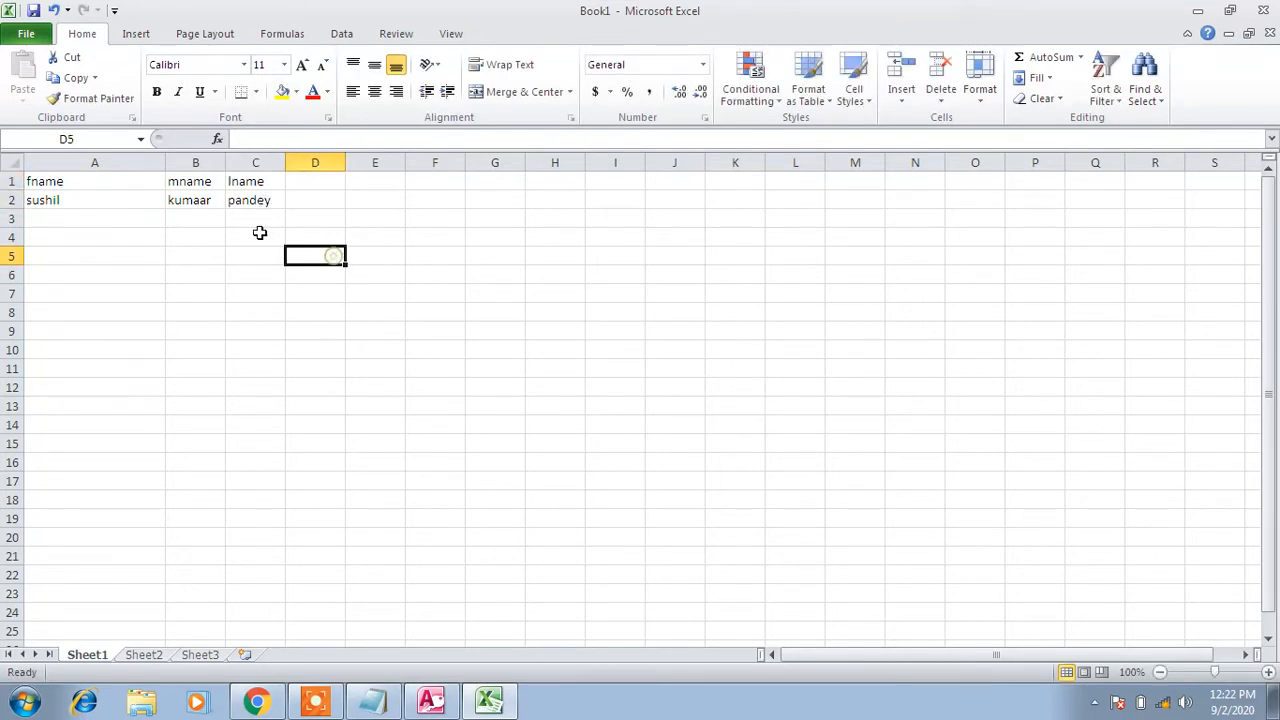
Fix the misspelled middle name in B2 and select the row-2 sample record
{"action": "left_click", "coordinate": [120, 200]}
{"action": "left_click", "coordinate": [193, 200]}
{"action": "double_click", "coordinate": [214, 199]}
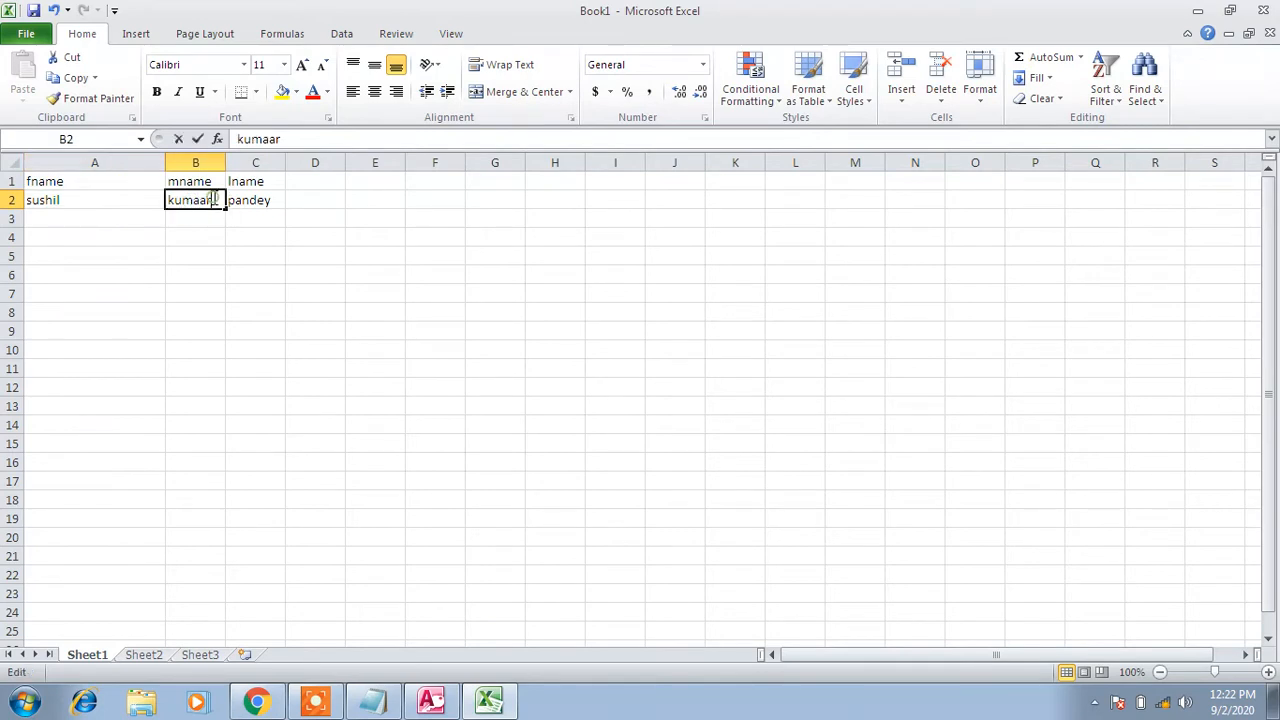
{"action": "key", "text": "BackSpace"}
{"action": "key", "text": "BackSpace"}
{"action": "type", "text": "r"}
{"action": "key", "text": "Tab"}
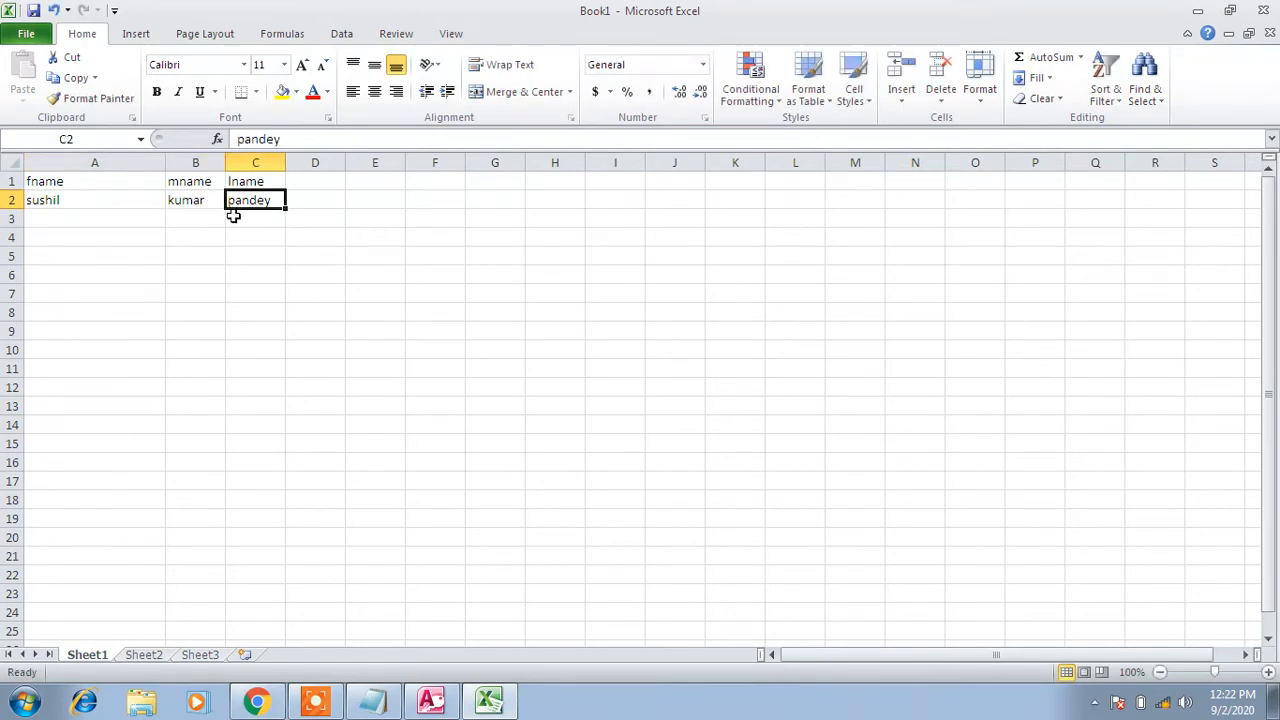
{"action": "left_click_drag", "start_coordinate": [100, 200], "coordinate": [263, 200]}
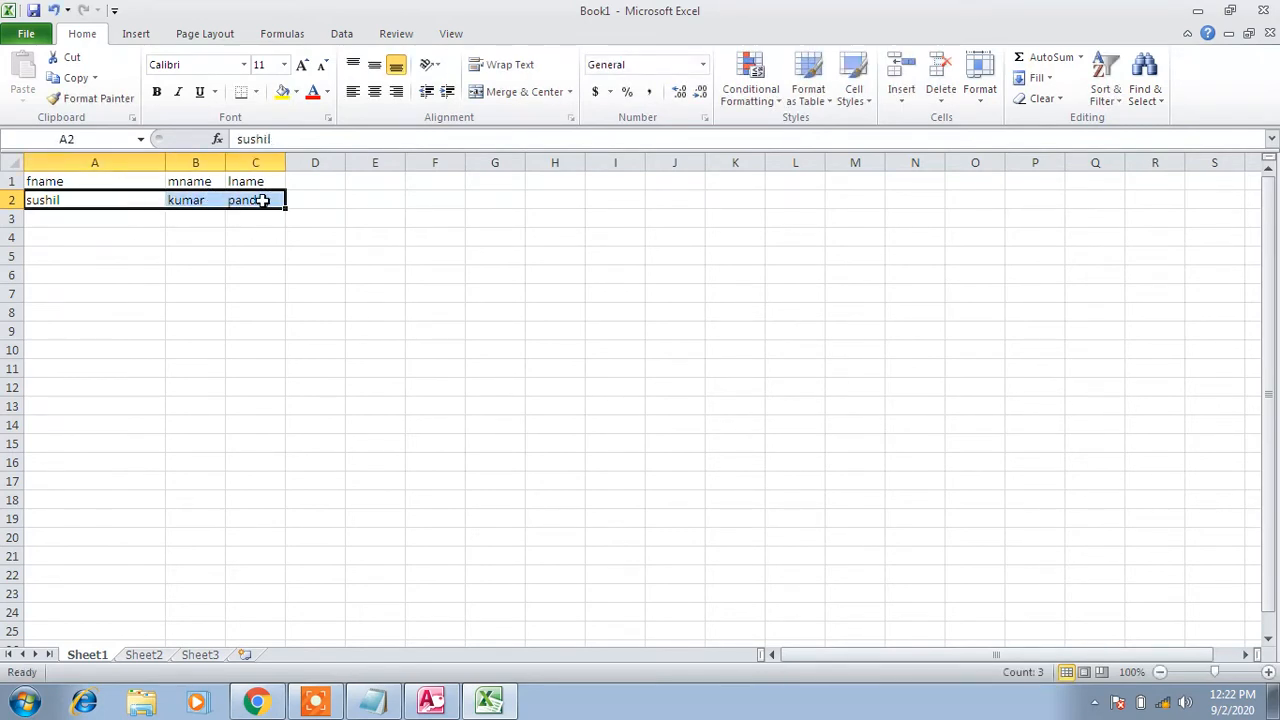
{"action": "left_click", "coordinate": [431, 700]}
Check the first, middle and last name samples in Excel's A2:C2
{"action": "key", "text": "Tab"}
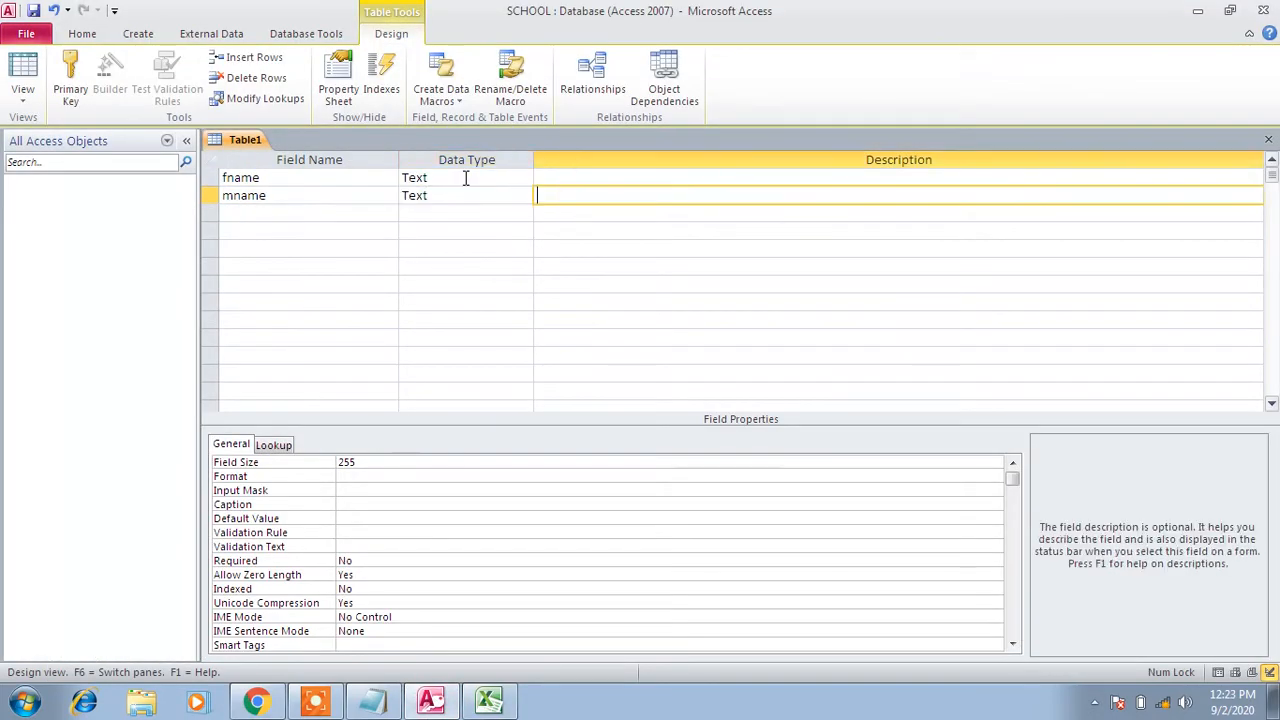
{"action": "left_click", "coordinate": [327, 211]}
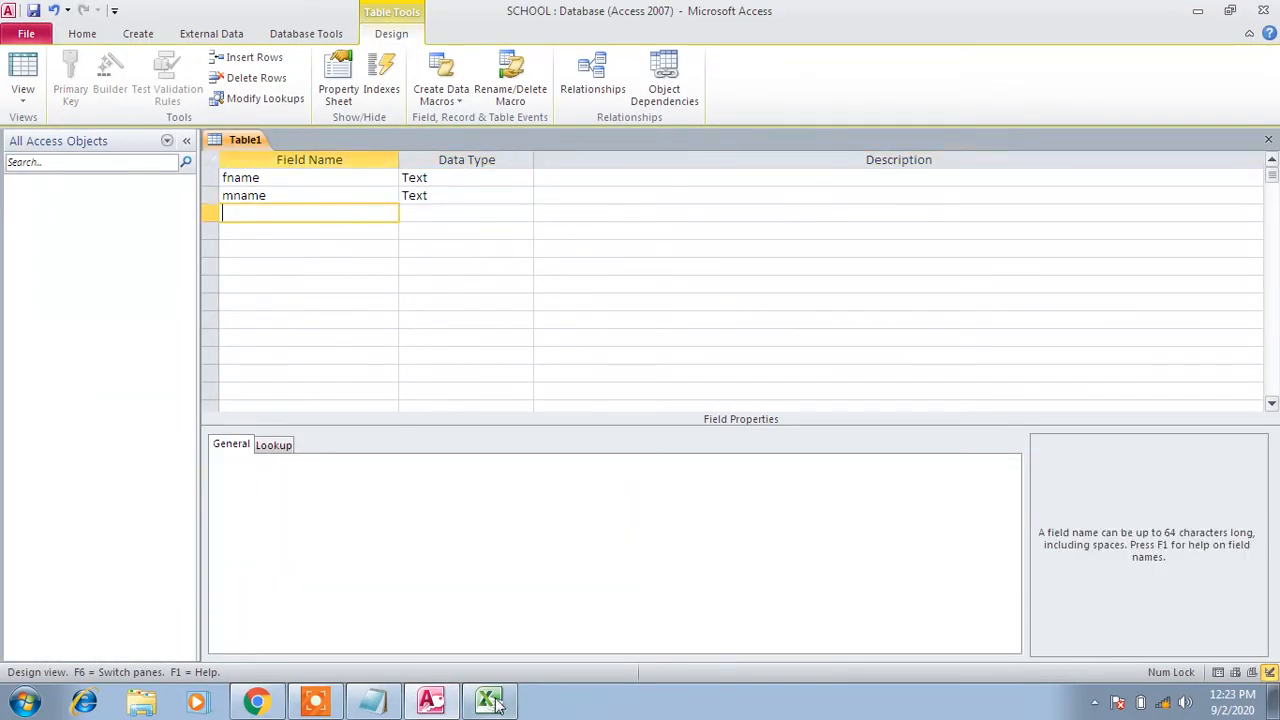
{"action": "left_click", "coordinate": [489, 700]}
{"action": "left_click", "coordinate": [95, 197]}
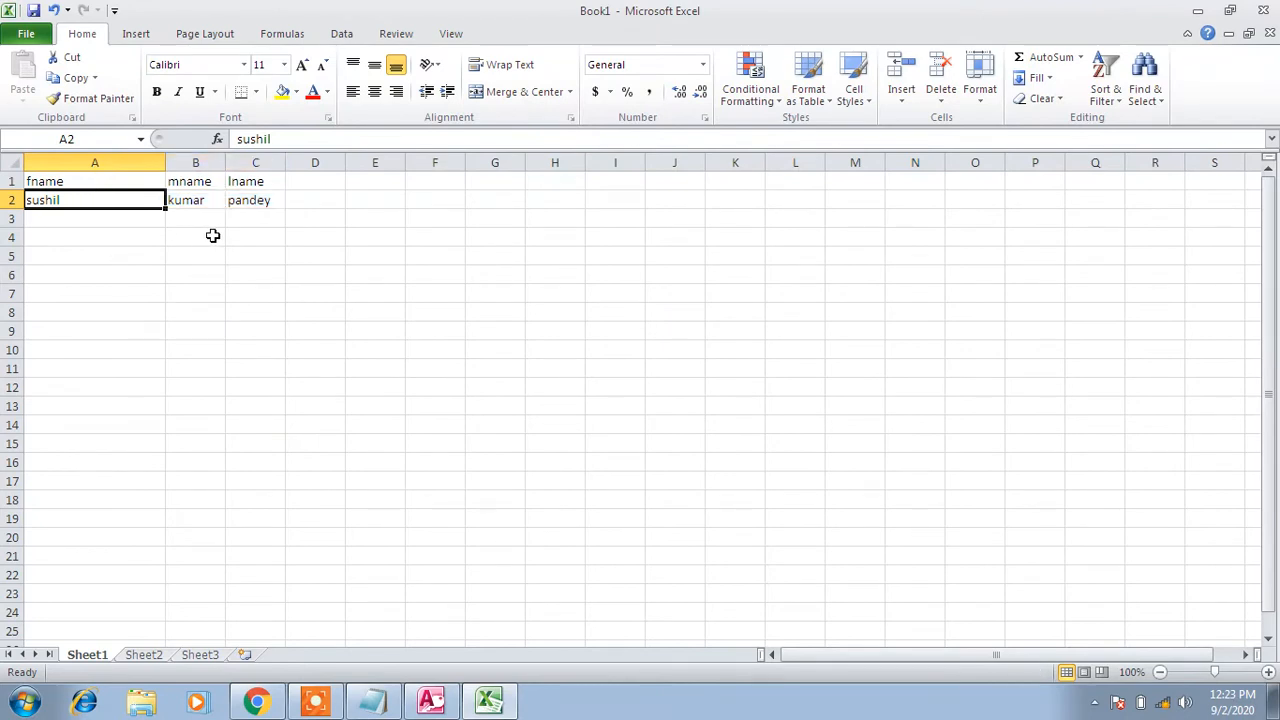
{"action": "left_click", "coordinate": [200, 203]}
{"action": "left_click", "coordinate": [254, 200]}
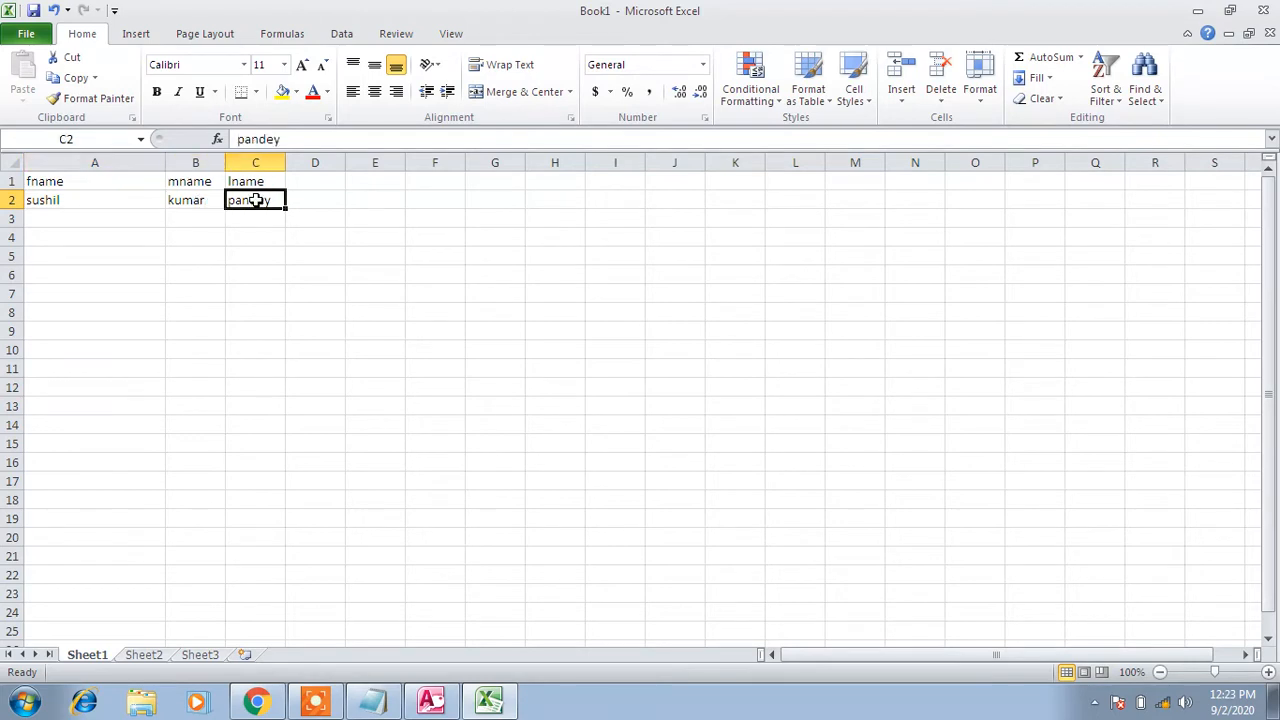
{"action": "left_click", "coordinate": [431, 698]}
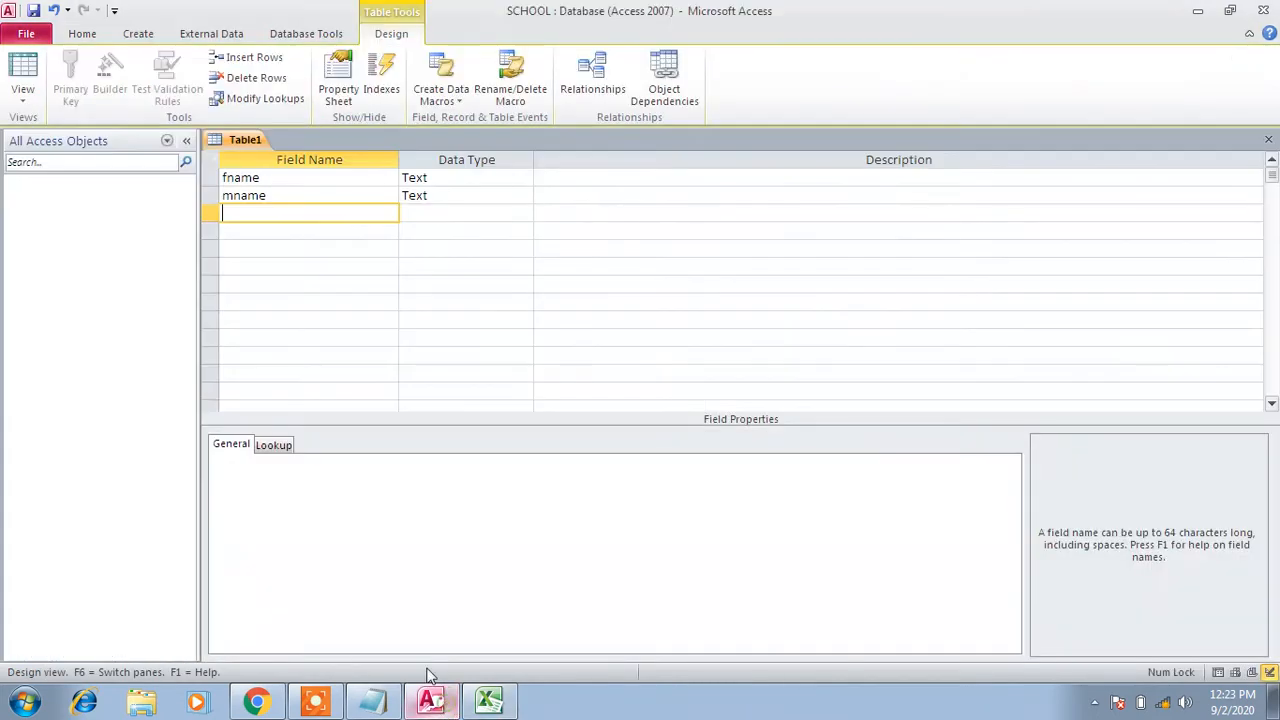
Add lname as a third Text field beneath fname and mname
{"action": "left_click", "coordinate": [450, 177]}
{"action": "left_click", "coordinate": [461, 195]}
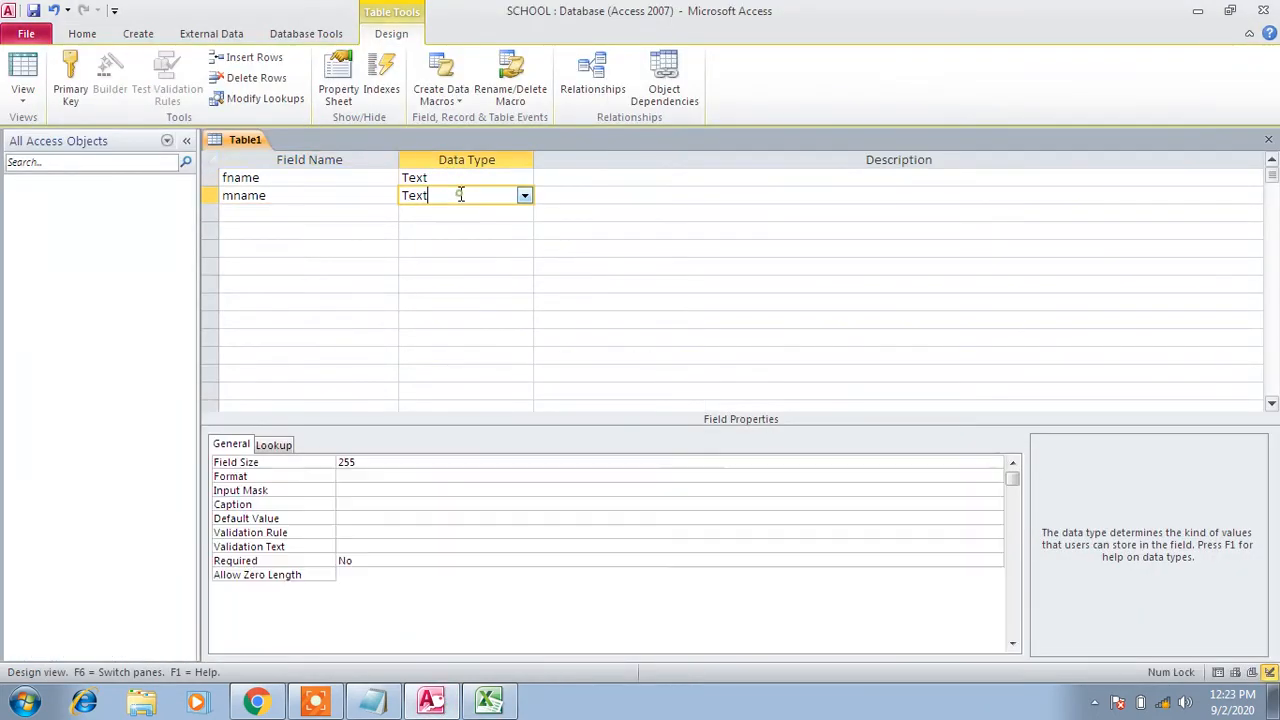
{"action": "left_click", "coordinate": [486, 177]}
{"action": "left_click", "coordinate": [469, 193]}
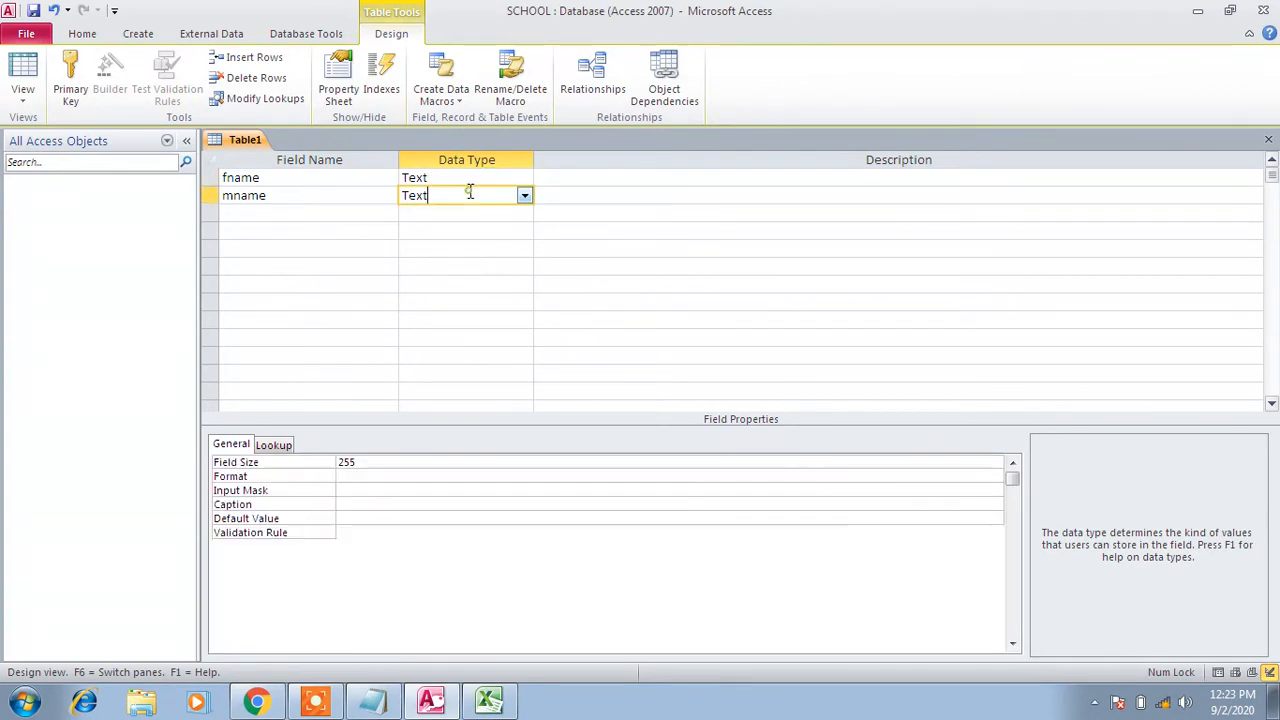
{"action": "left_click", "coordinate": [337, 214]}
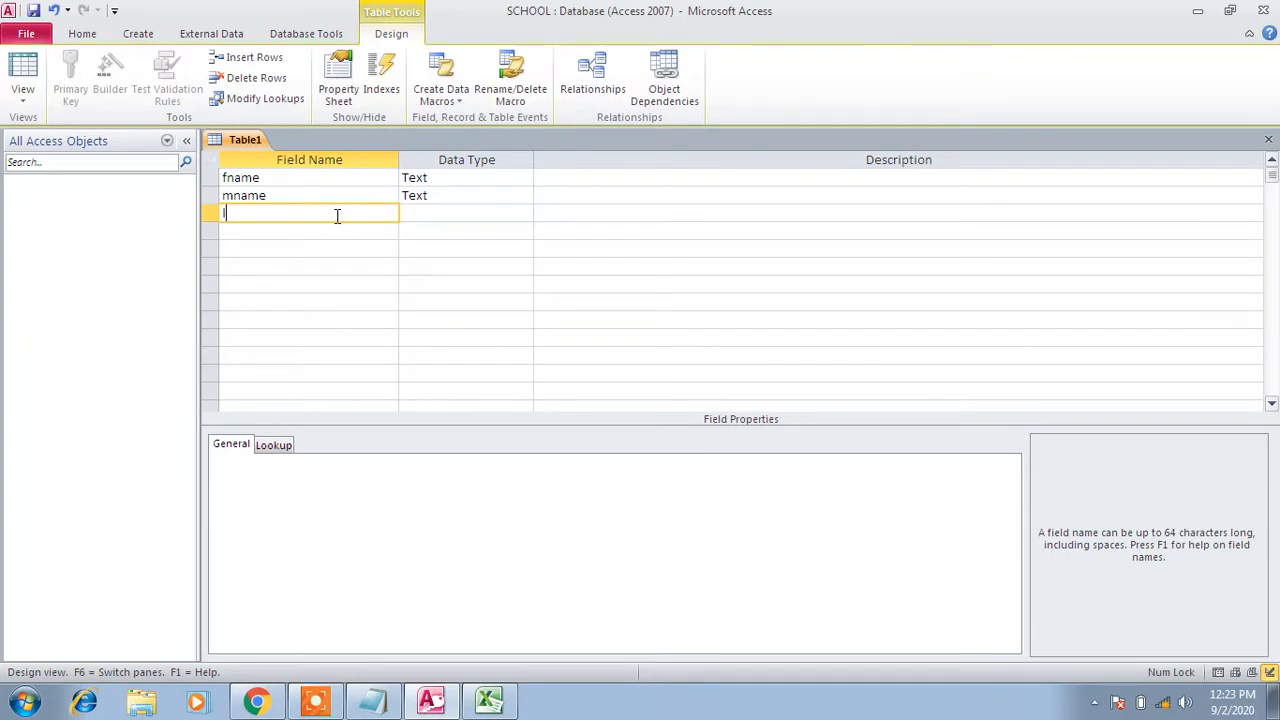
{"action": "key", "text": "Tab"}
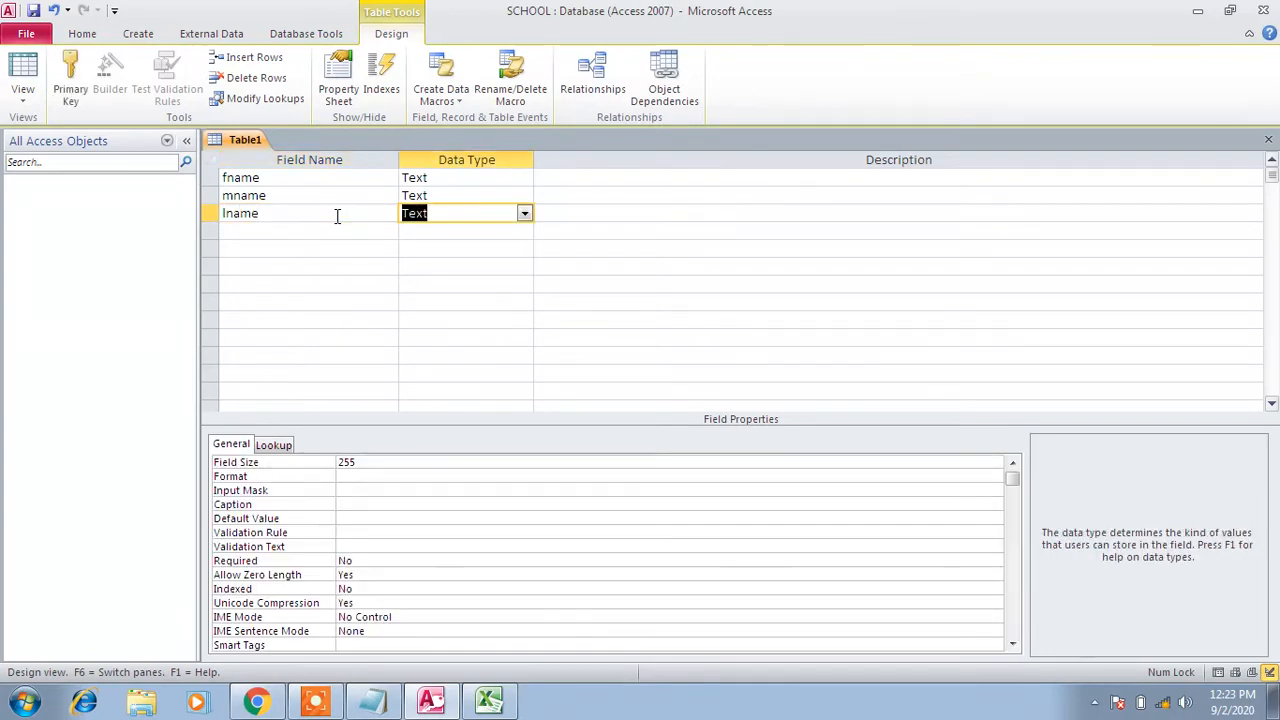
{"action": "left_click", "coordinate": [452, 286]}
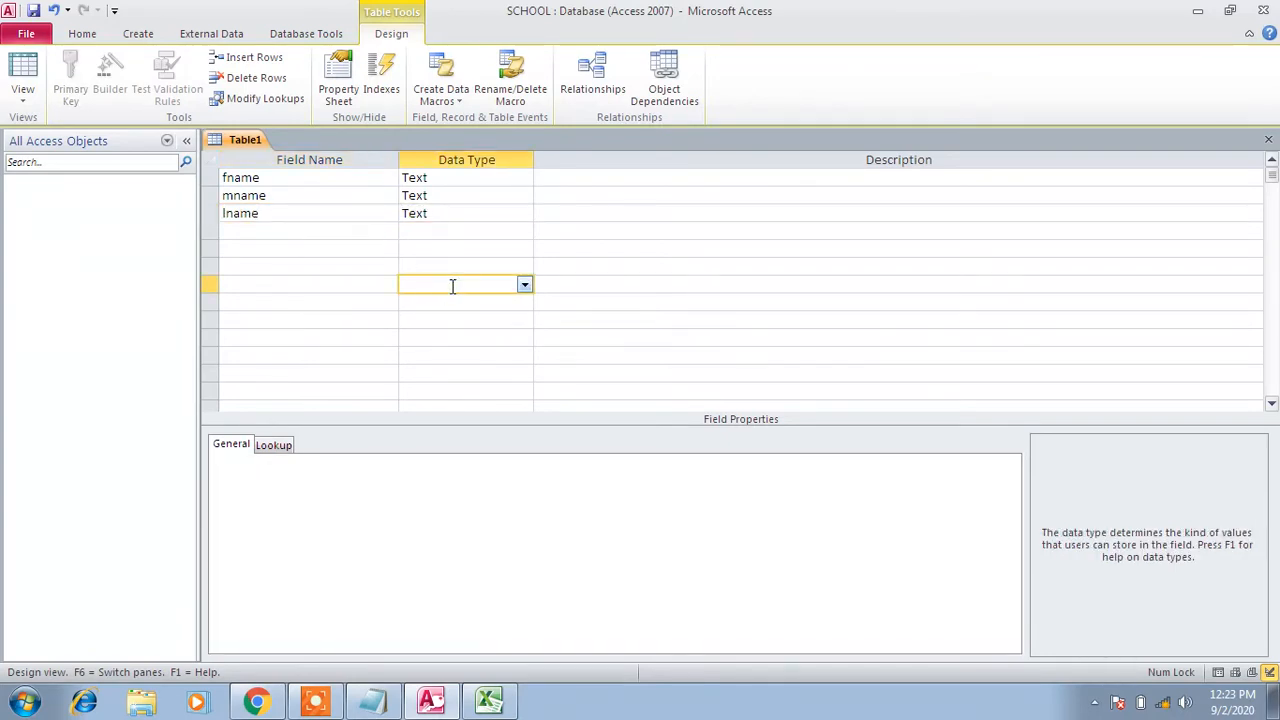
Save the table as student, letting Access add an ID AutoNumber primary key
{"action": "left_click", "coordinate": [34, 11]}
{"action": "type", "text": "st"}
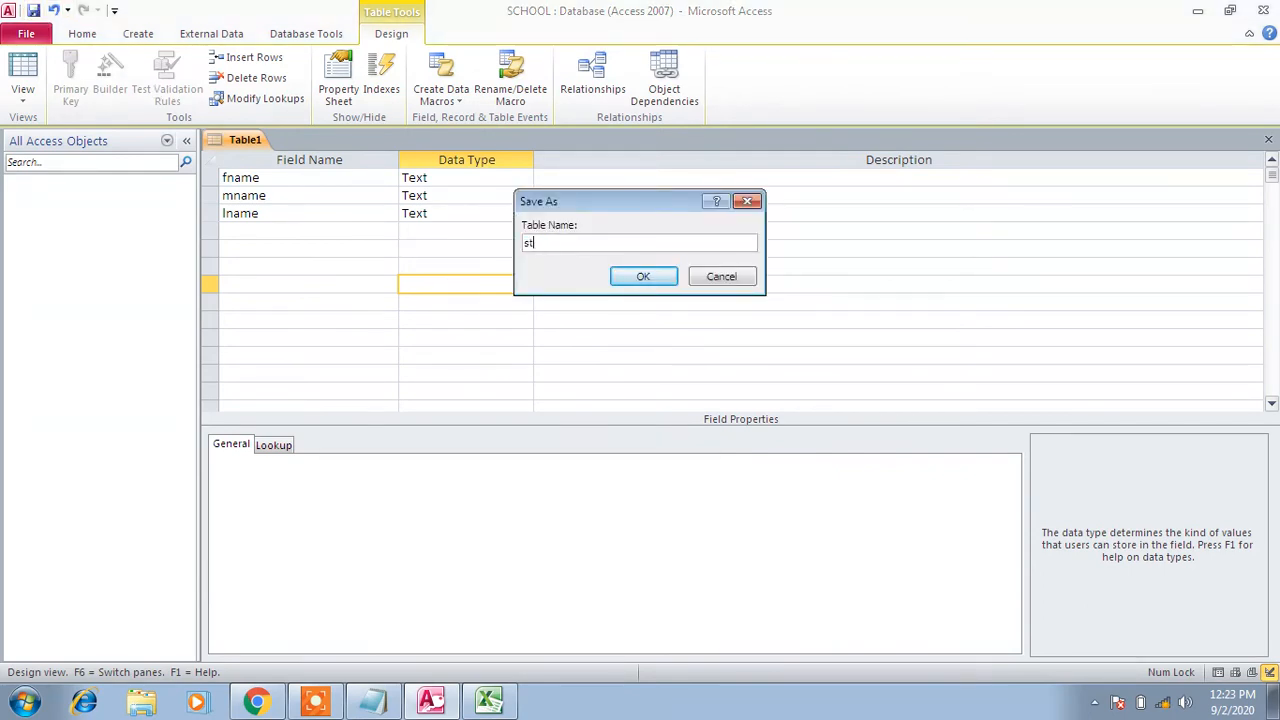
{"action": "type", "text": "udent"}
{"action": "left_click", "coordinate": [645, 277]}
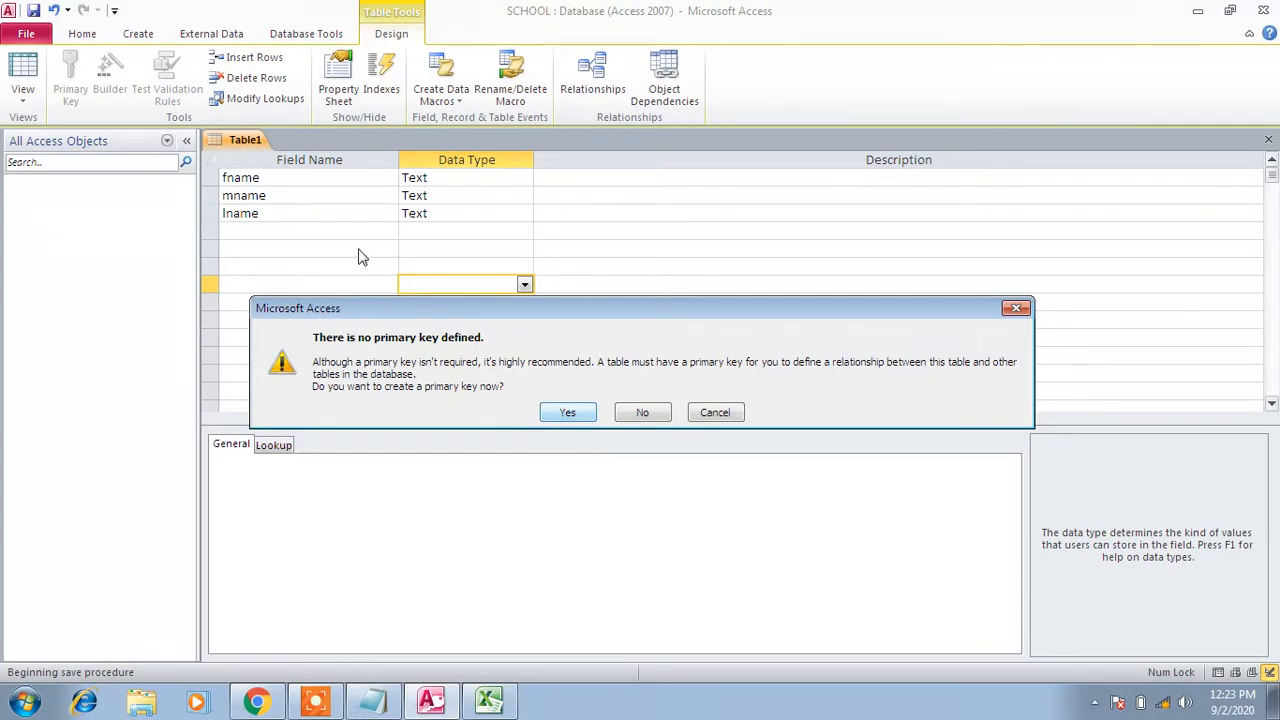
{"action": "left_click", "coordinate": [567, 413]}
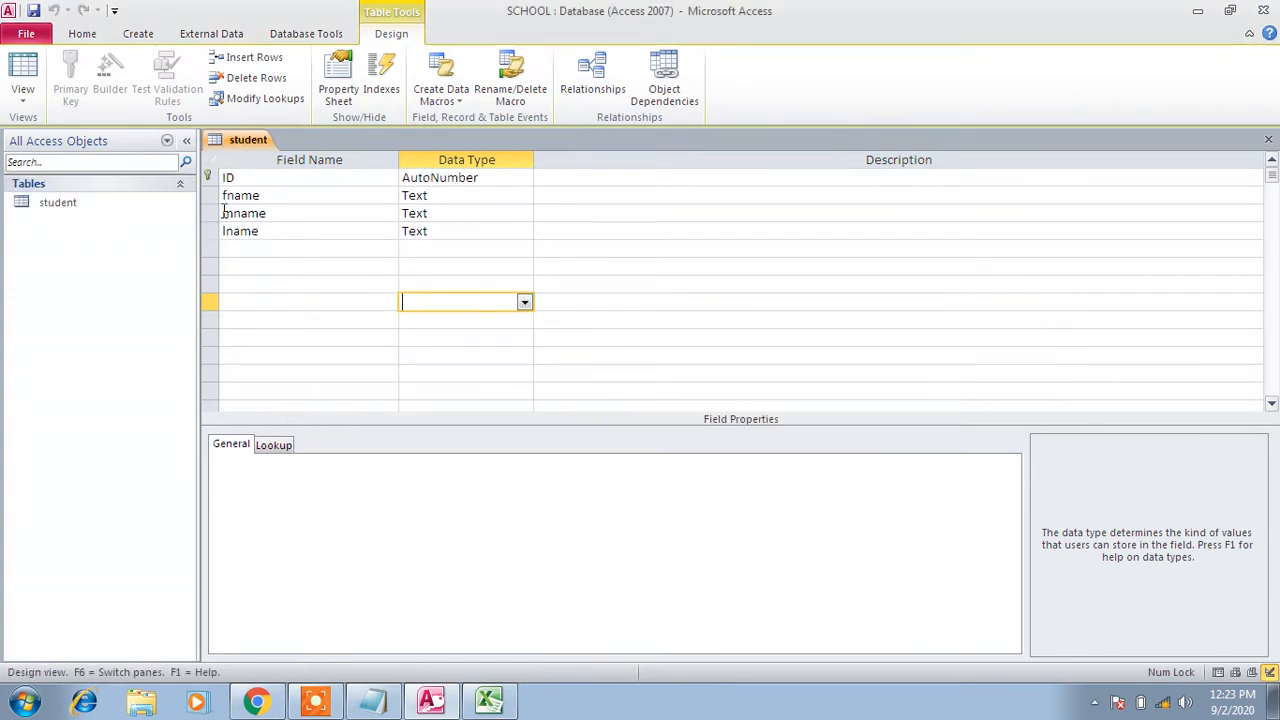
{"action": "right_click", "coordinate": [252, 145]}
Close the student design and reopen student as a datasheet with ID, fname, mname, lname columns
{"action": "left_click", "coordinate": [285, 178]}
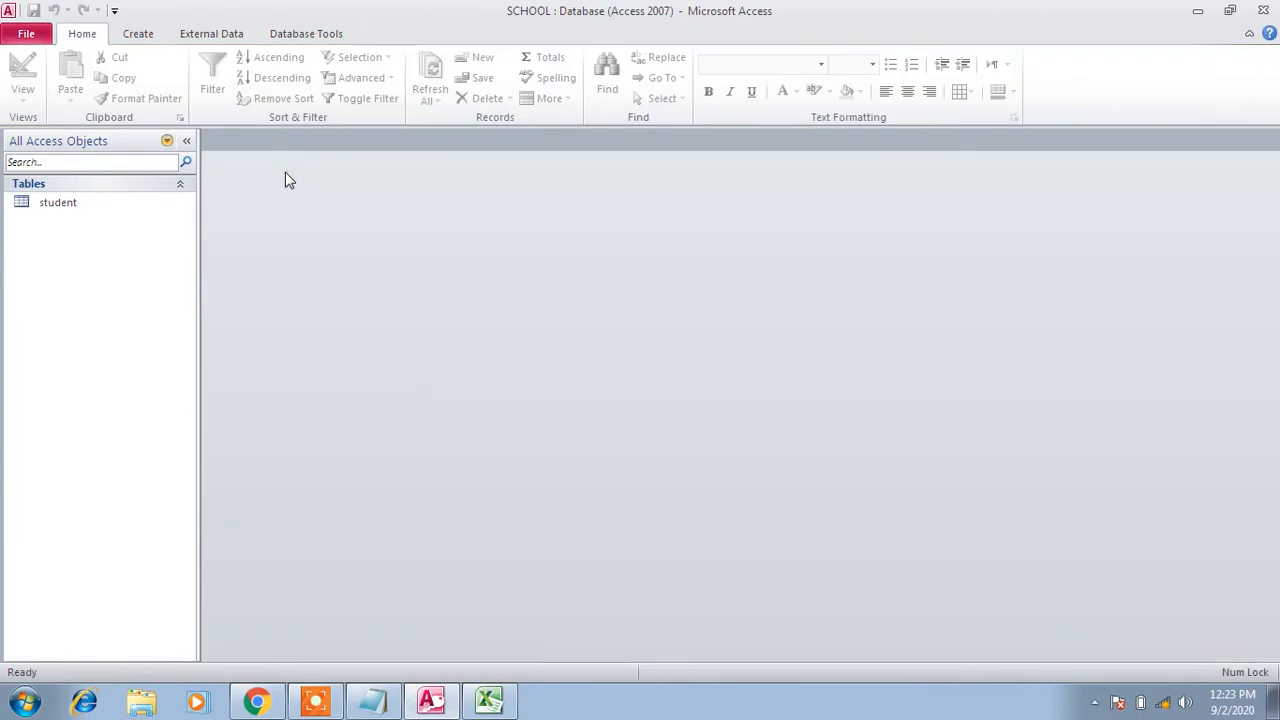
{"action": "double_click", "coordinate": [77, 207]}
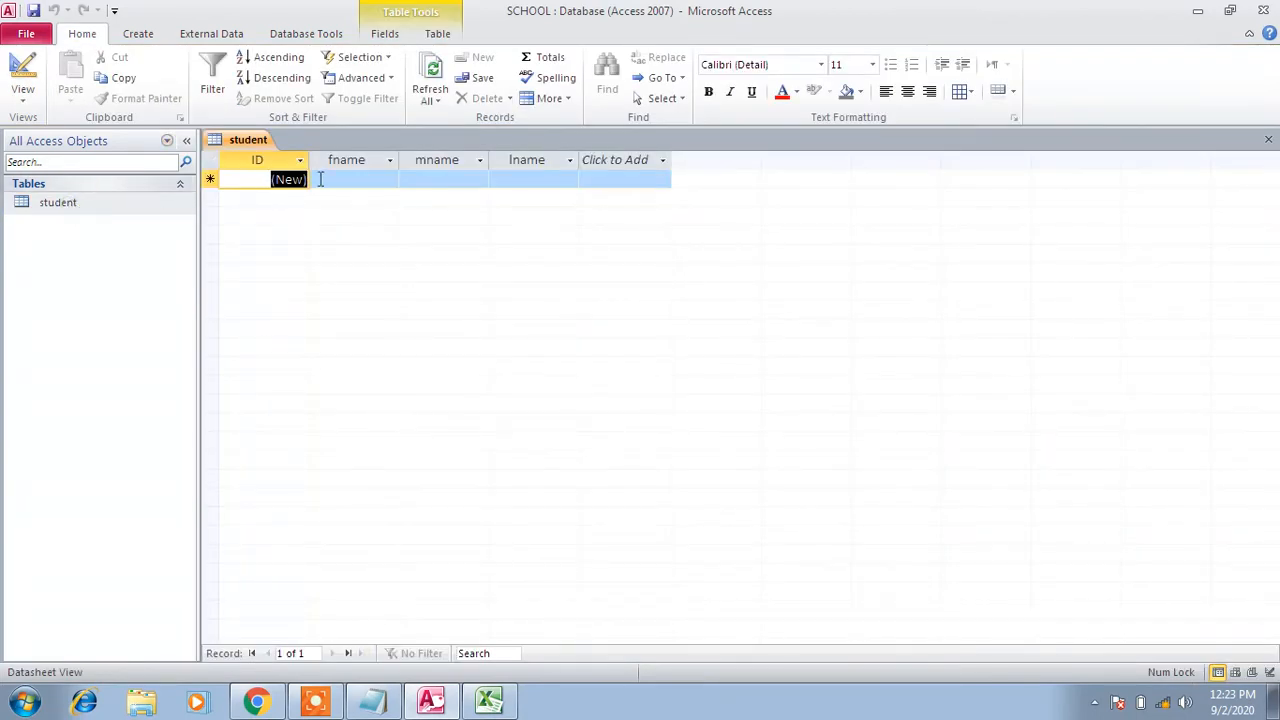
{"action": "right_click", "coordinate": [248, 146]}
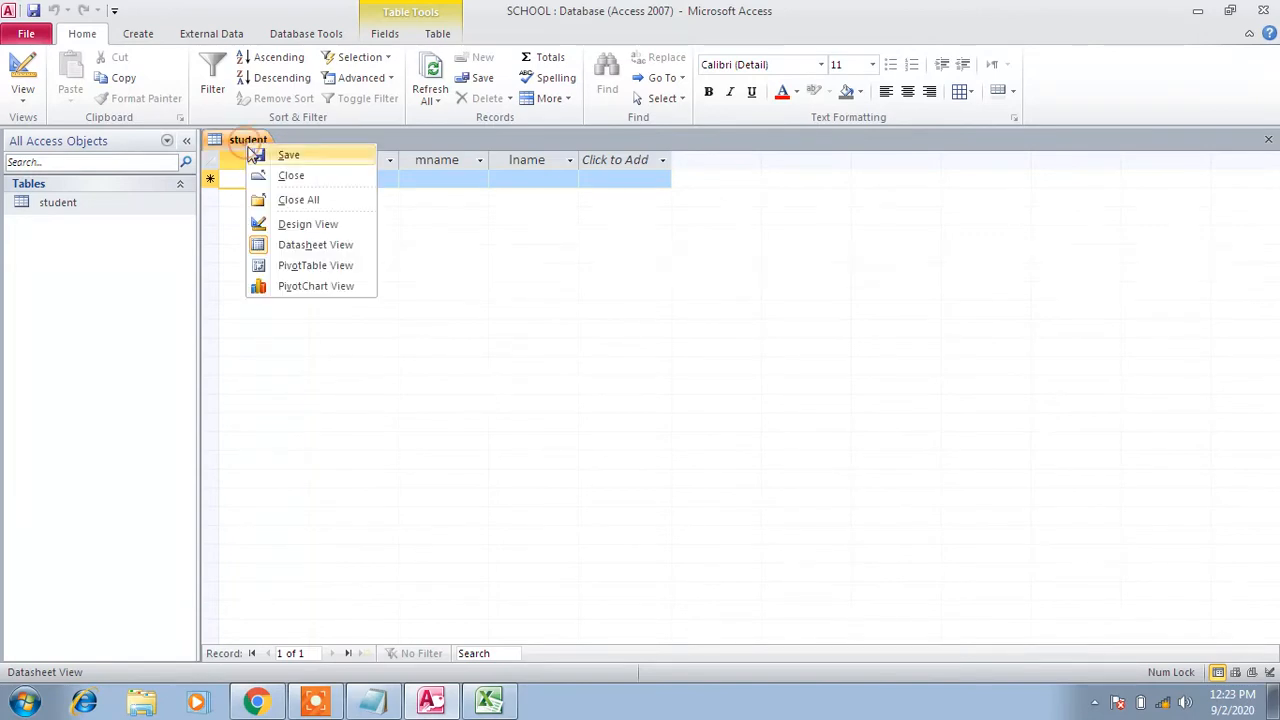
{"action": "left_click", "coordinate": [288, 175]}
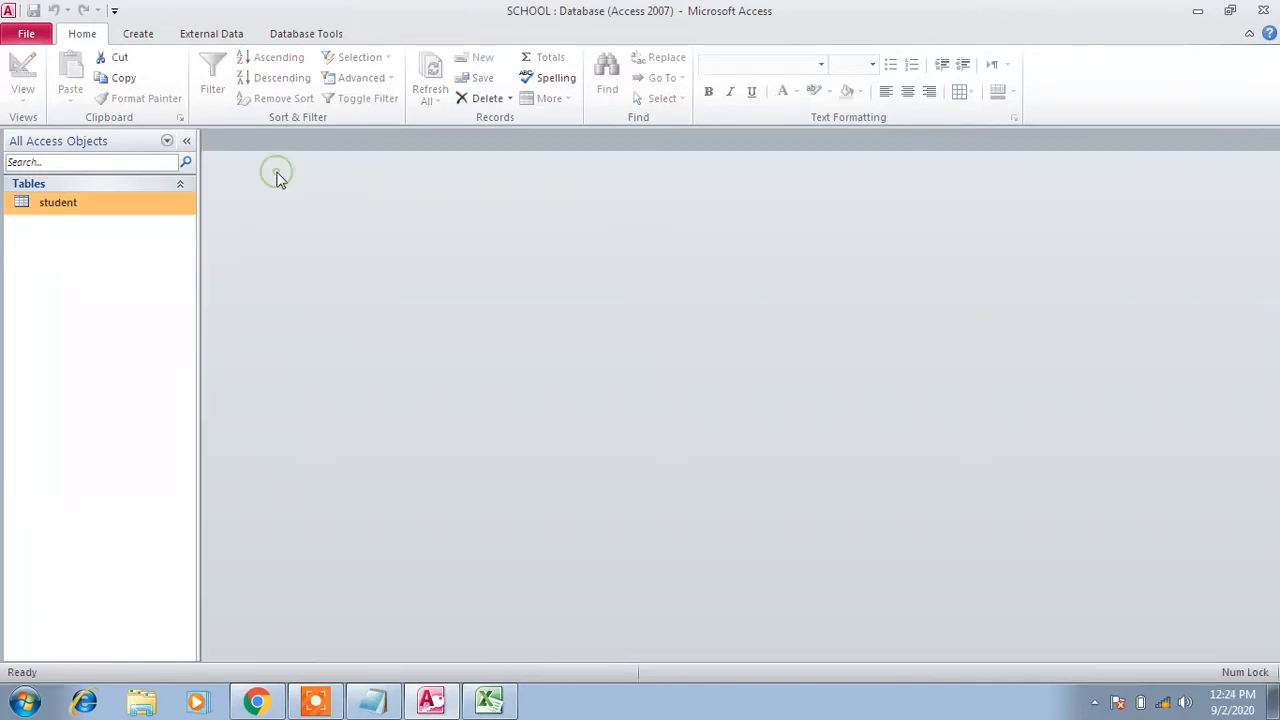
{"action": "right_click", "coordinate": [111, 202]}
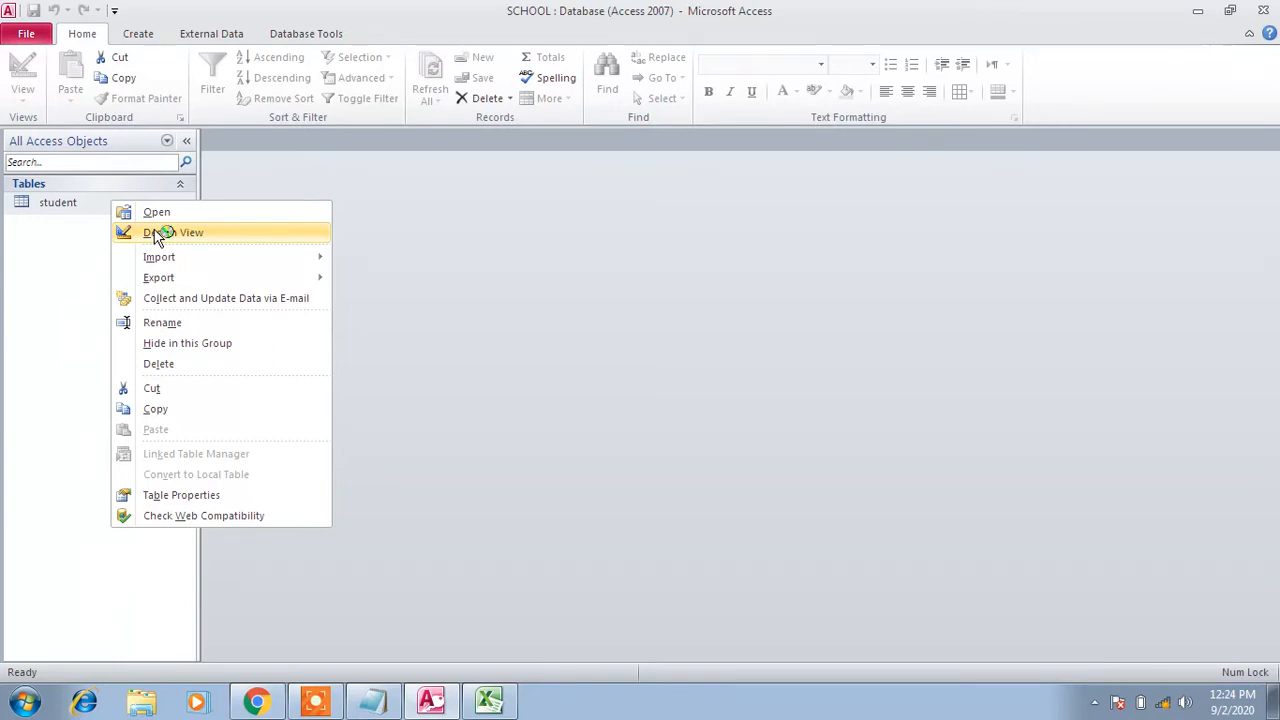
{"action": "left_click", "coordinate": [62, 203]}
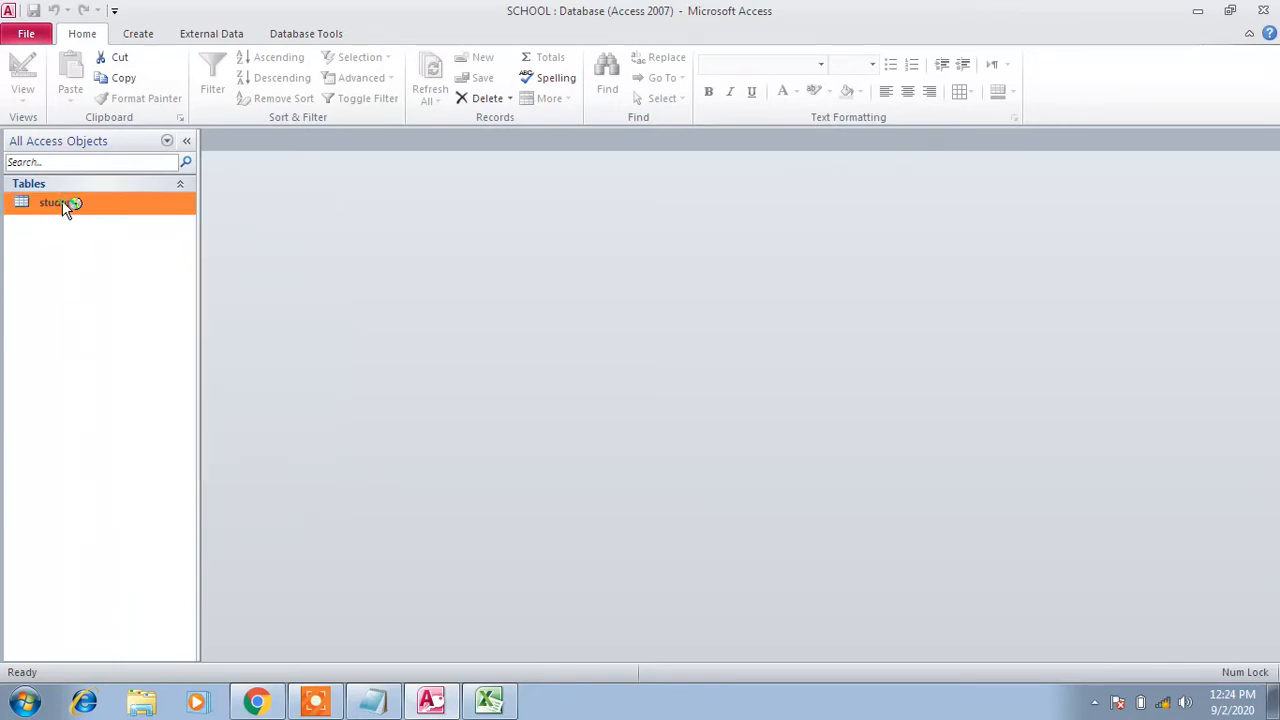
{"action": "left_click", "coordinate": [344, 181]}
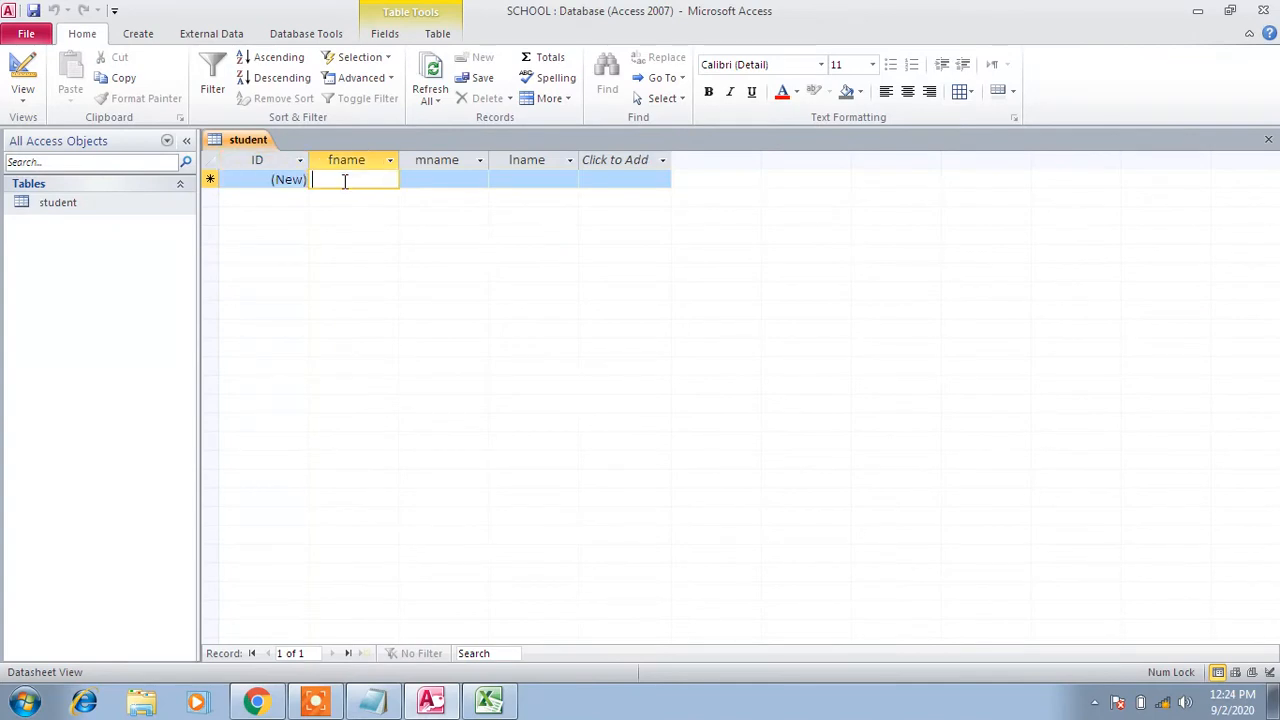
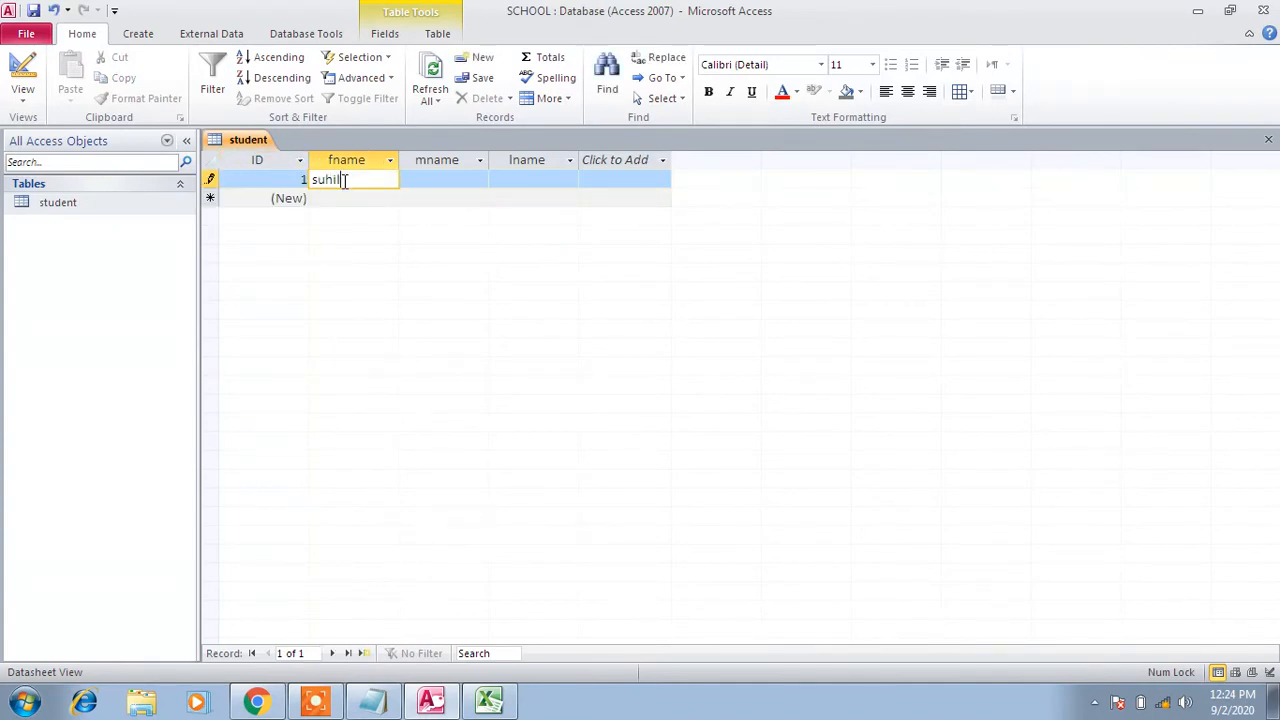
{"action": "key", "text": "Tab"}
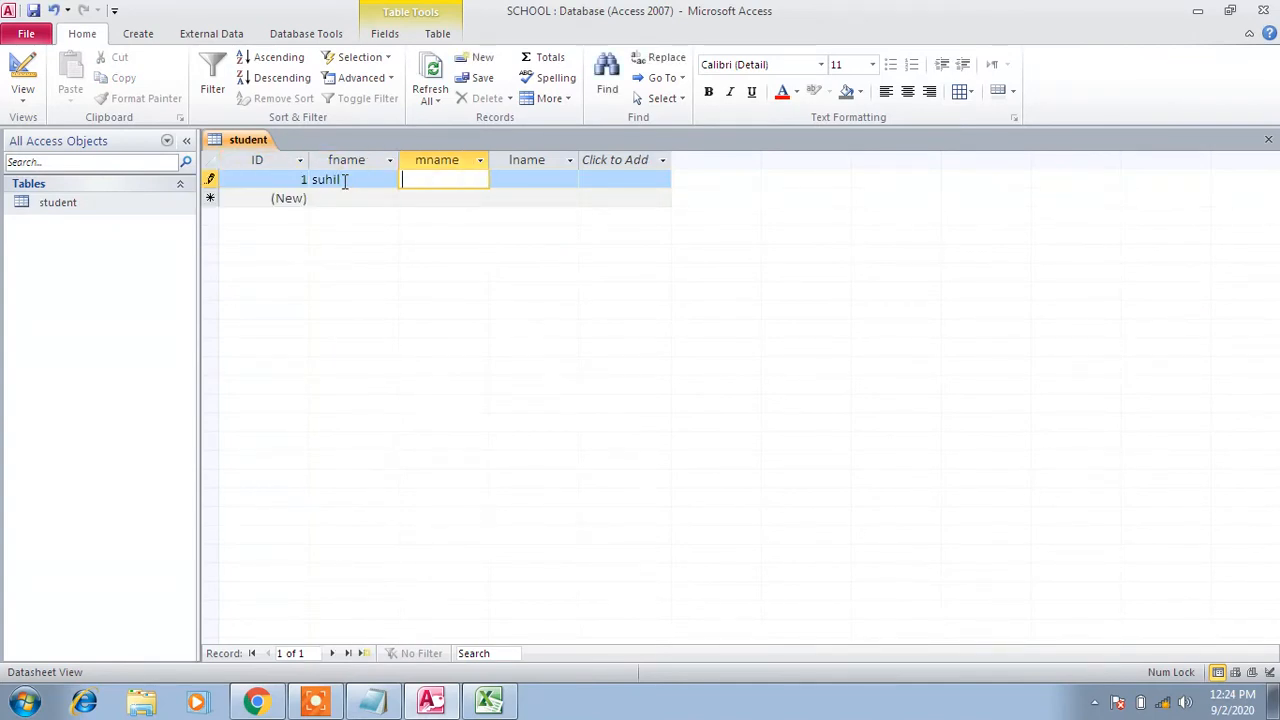
{"action": "key", "text": "Tab"}
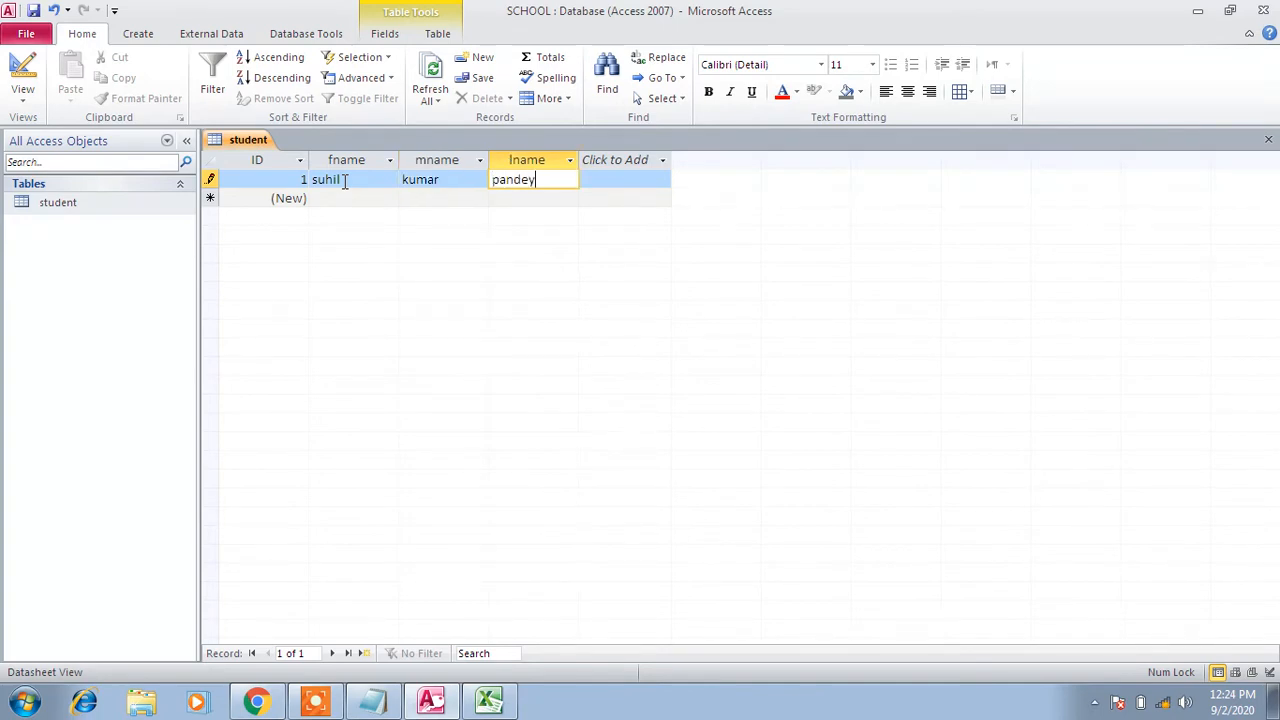
{"action": "key", "text": "Tab"}
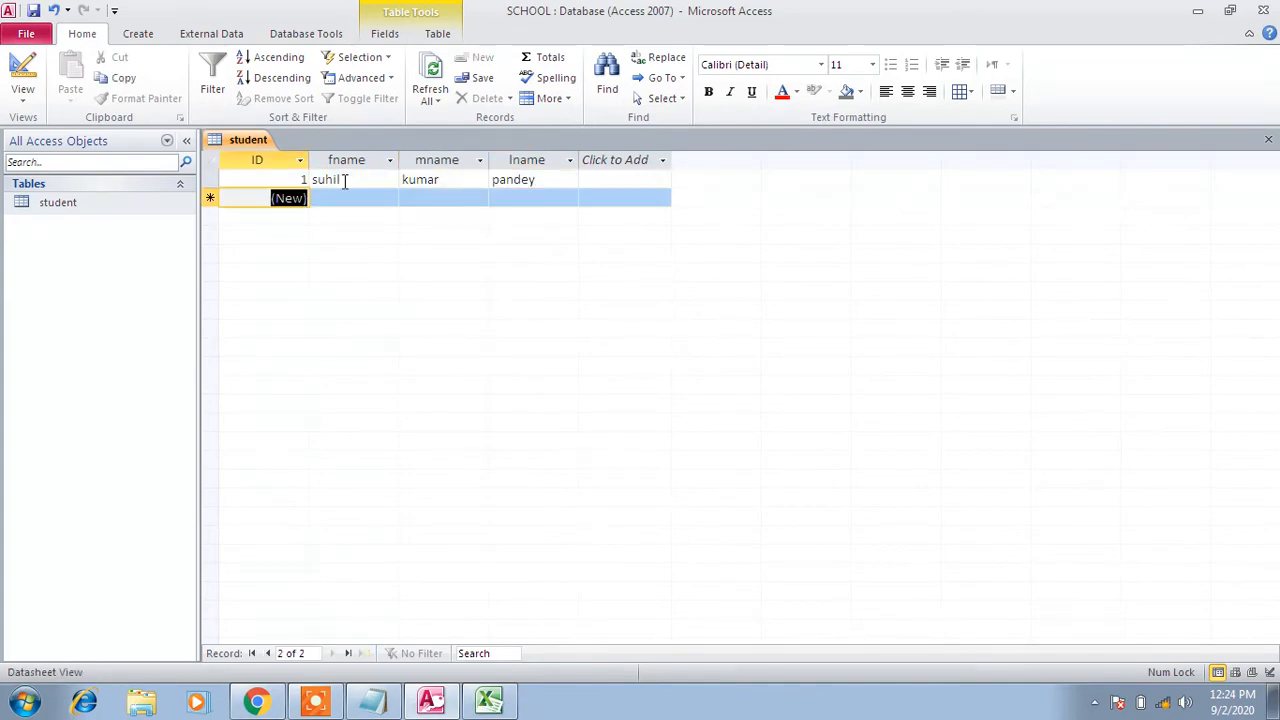
{"action": "key", "text": "Tab"}
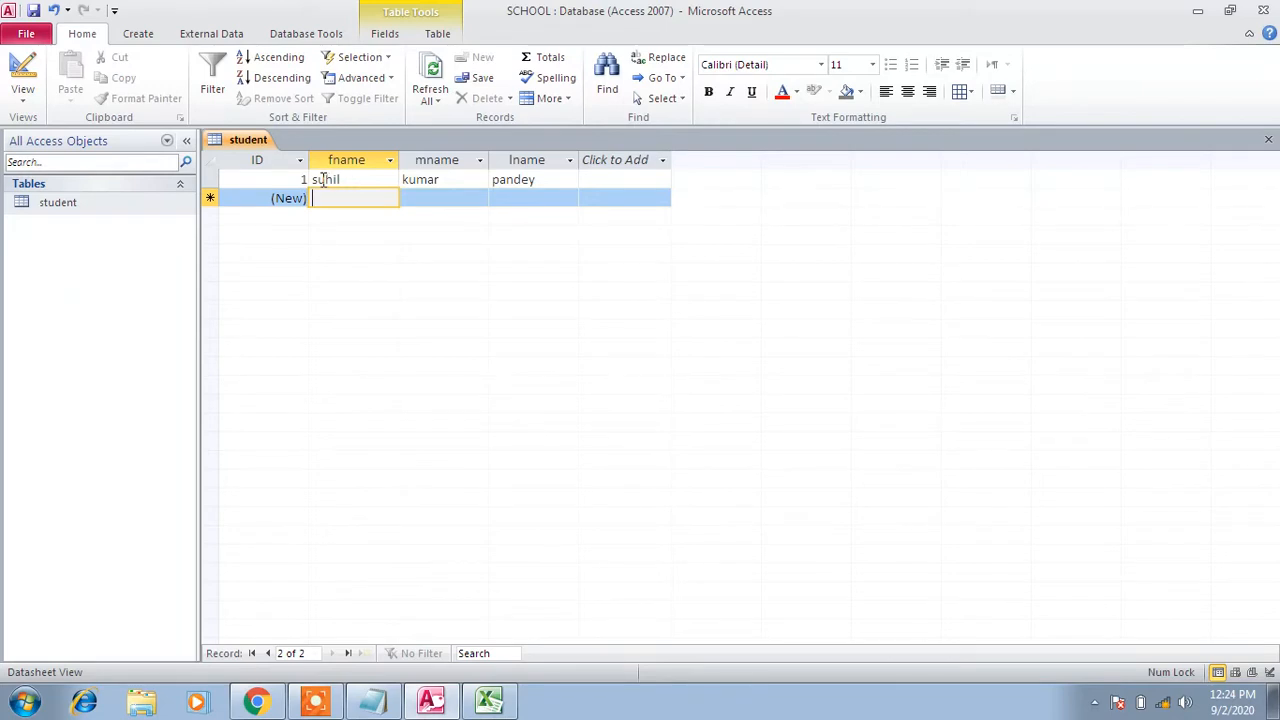
{"action": "left_click", "coordinate": [325, 179]}
{"action": "type", "text": "sh"}
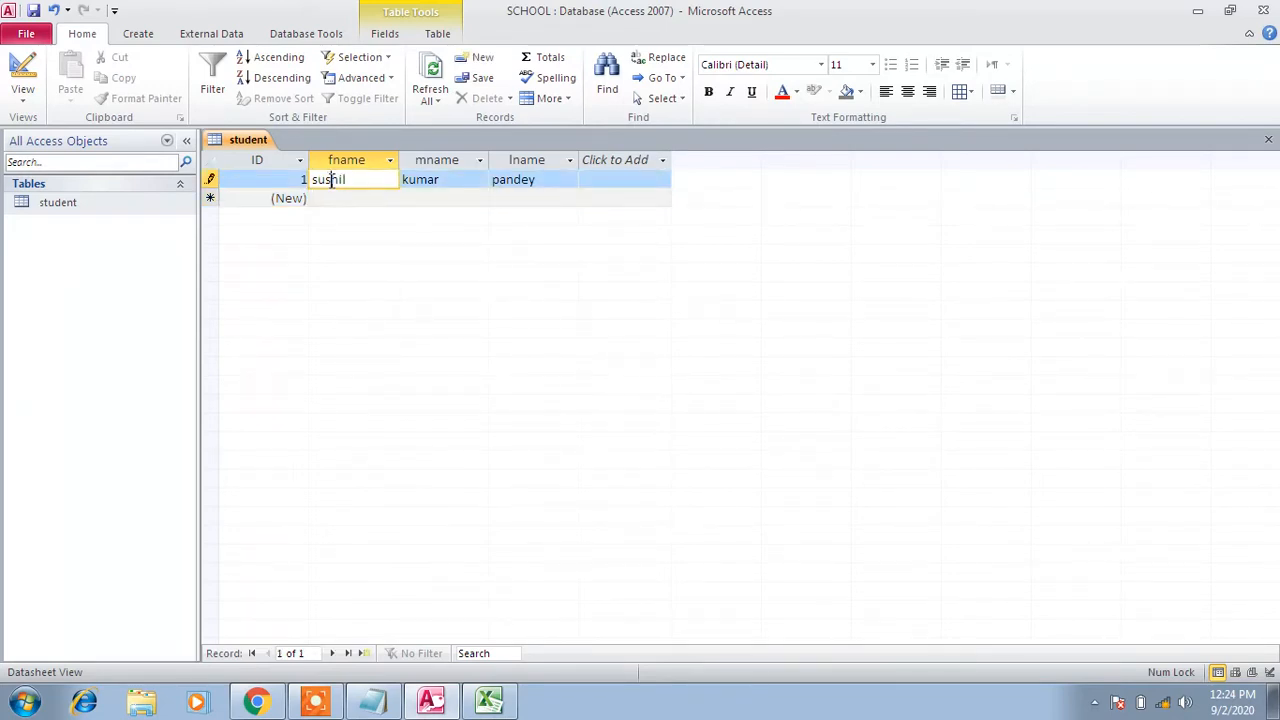
{"action": "left_click", "coordinate": [352, 198]}
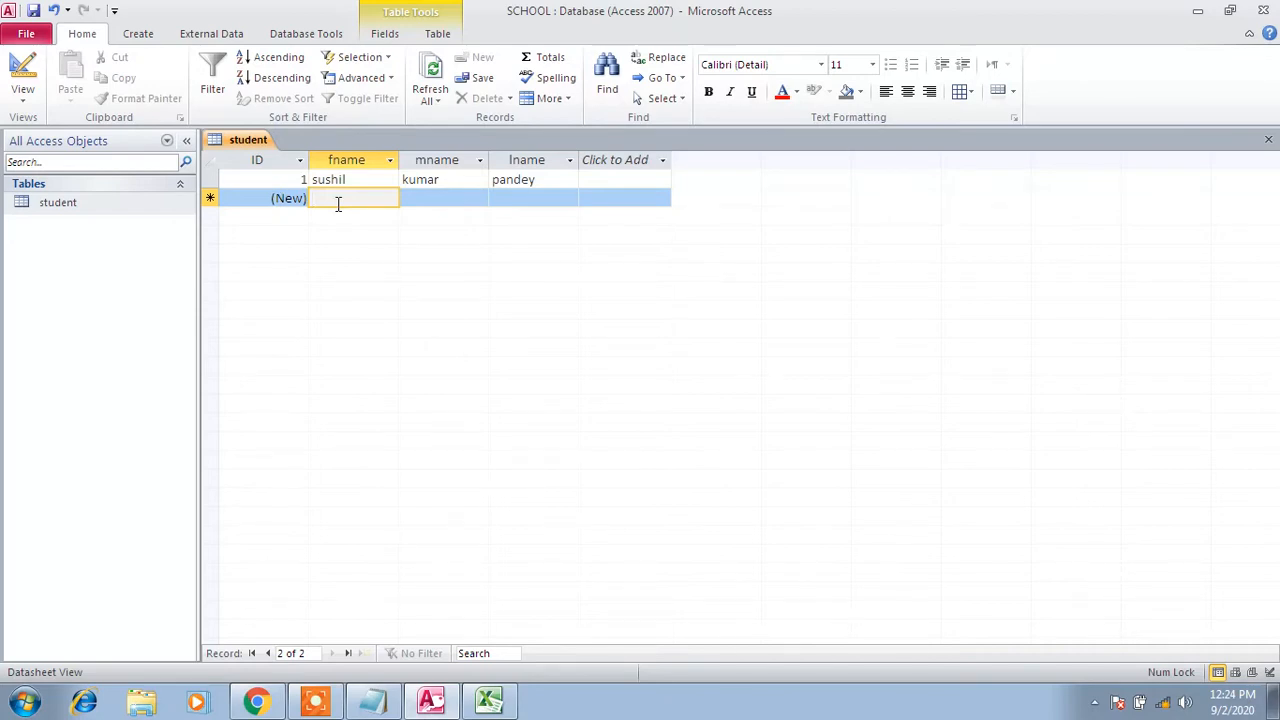
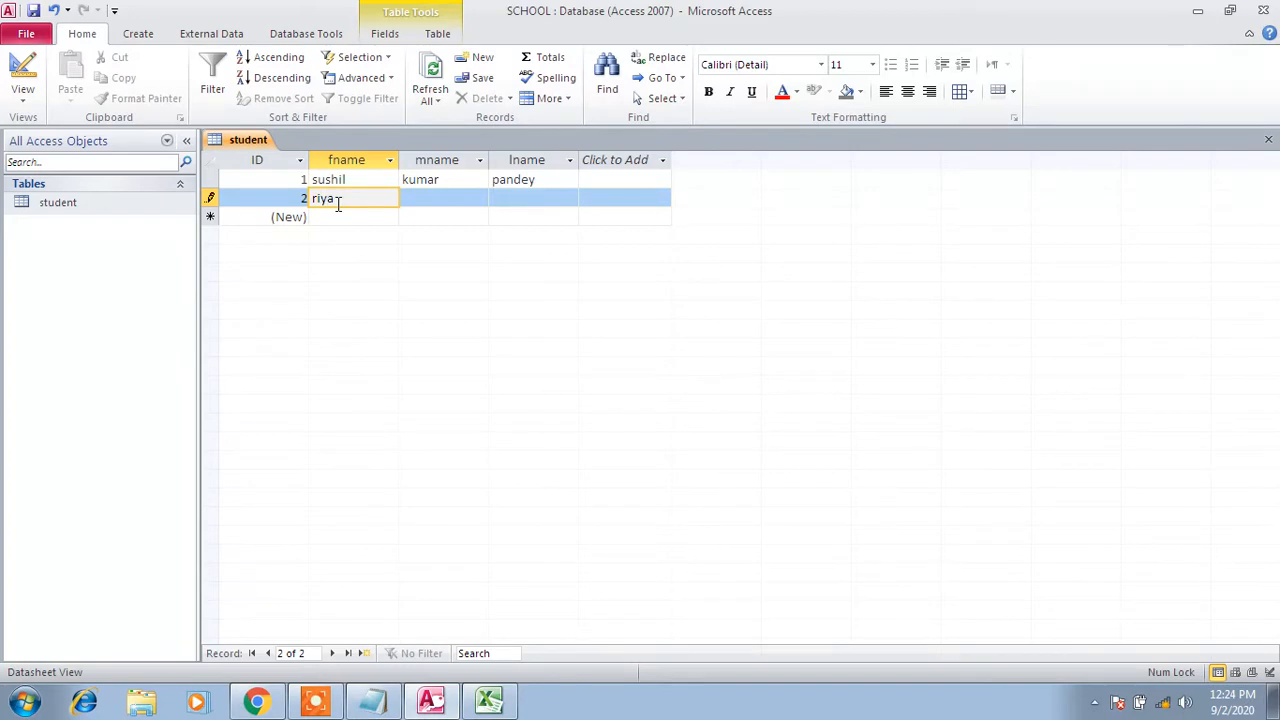
{"action": "key", "text": "Tab"}
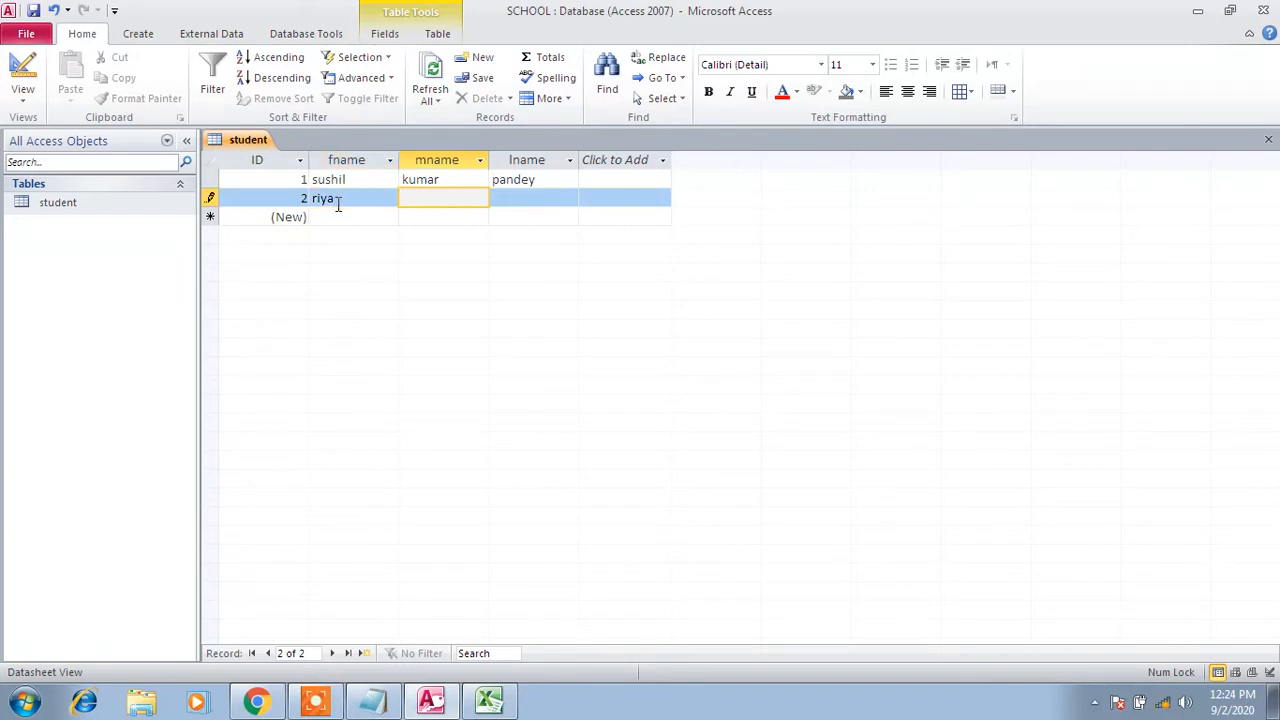
{"action": "type", "text": "ku"}
{"action": "left_click", "coordinate": [338, 204]}
{"action": "type", "text": "an"}
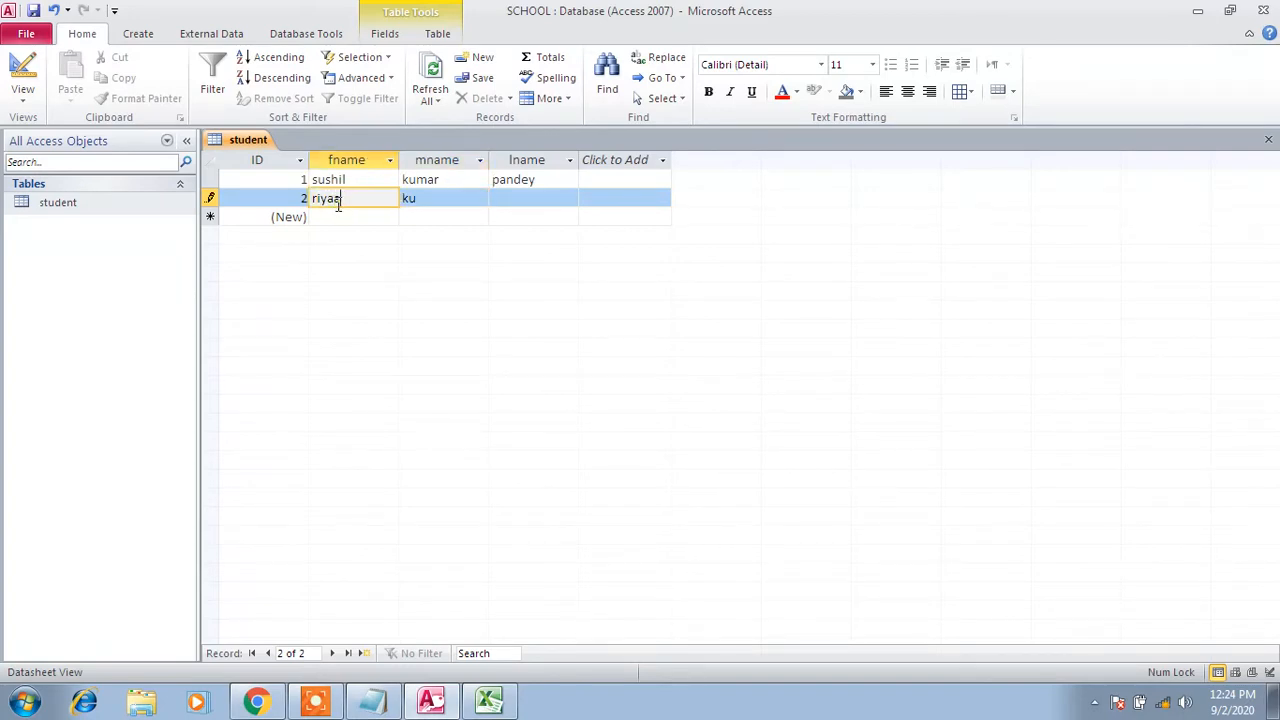
{"action": "key", "text": "Tab"}
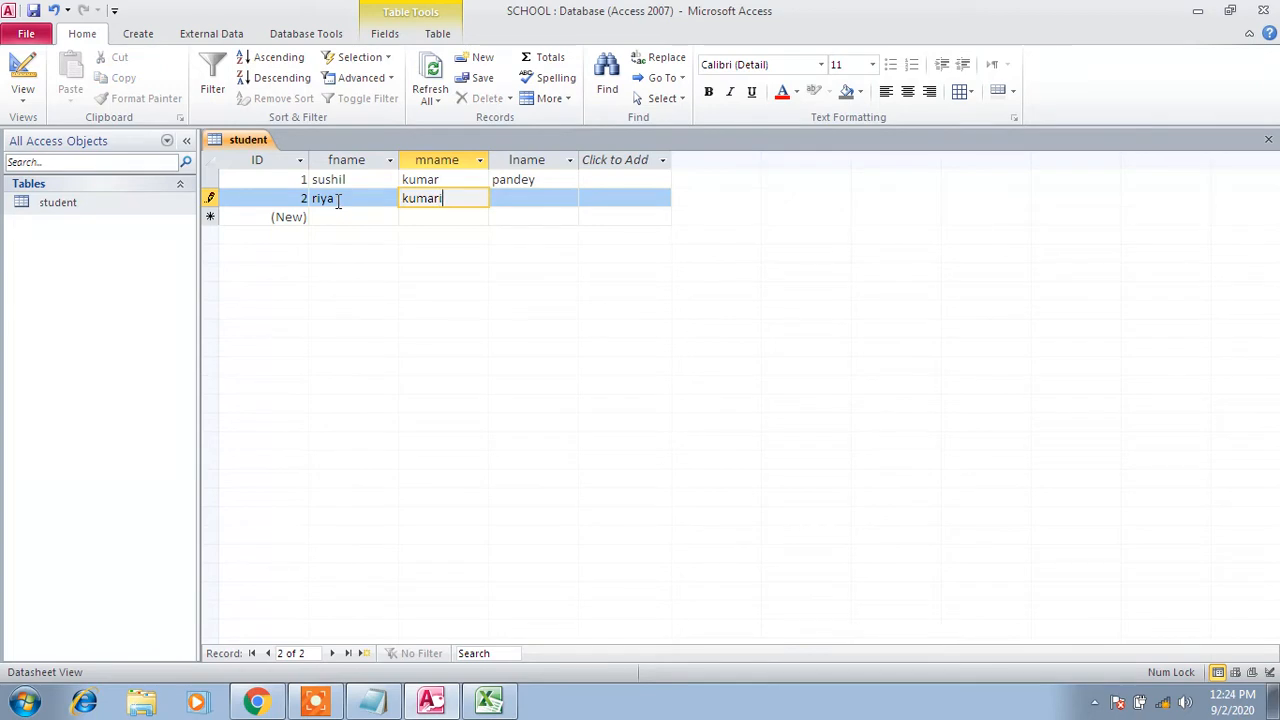
{"action": "key", "text": "Tab"}
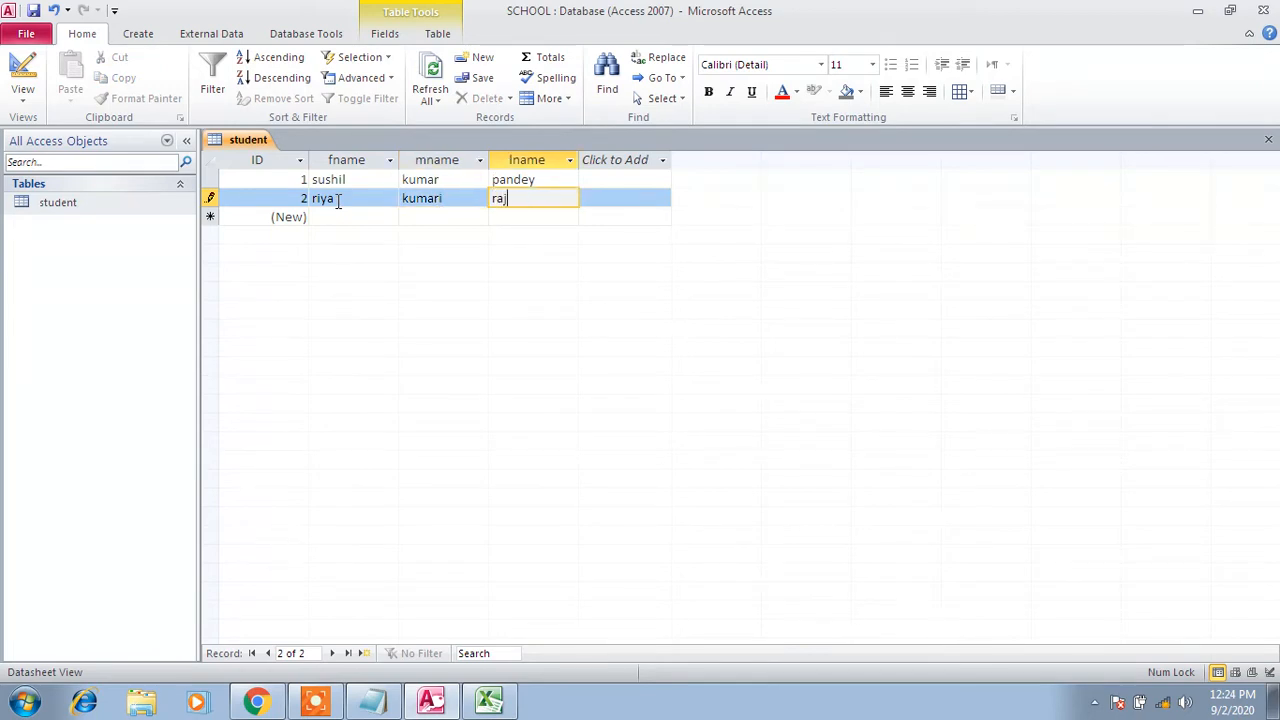
{"action": "key", "text": "Tab"}
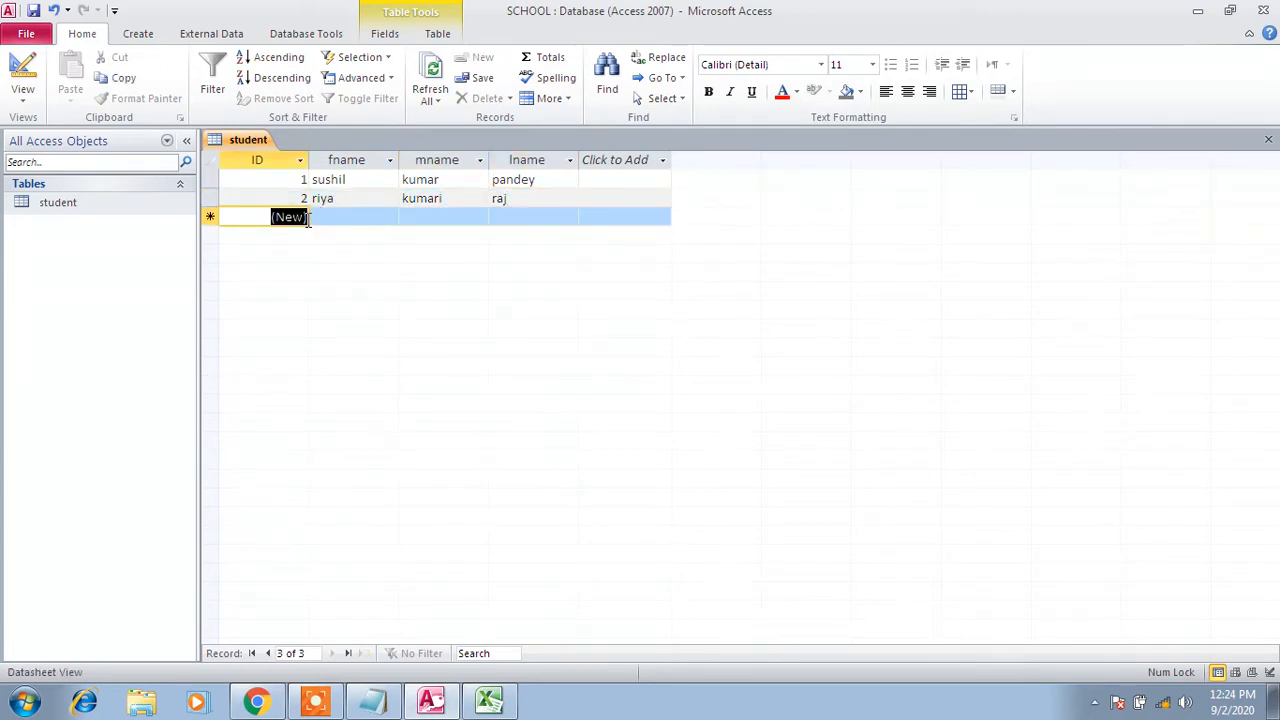
Save the student table and close its datasheet
{"action": "left_click", "coordinate": [34, 17]}
{"action": "right_click", "coordinate": [254, 141]}
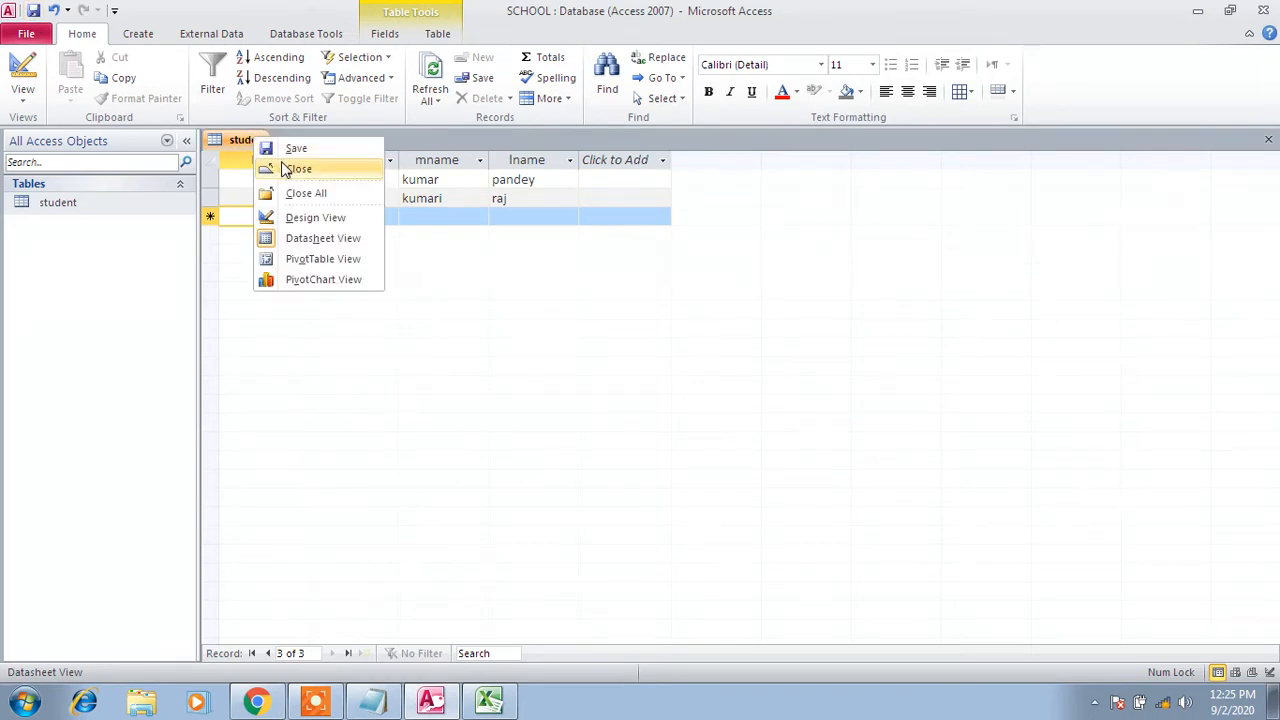
{"action": "left_click", "coordinate": [285, 170]}
{"action": "left_click", "coordinate": [372, 700]}
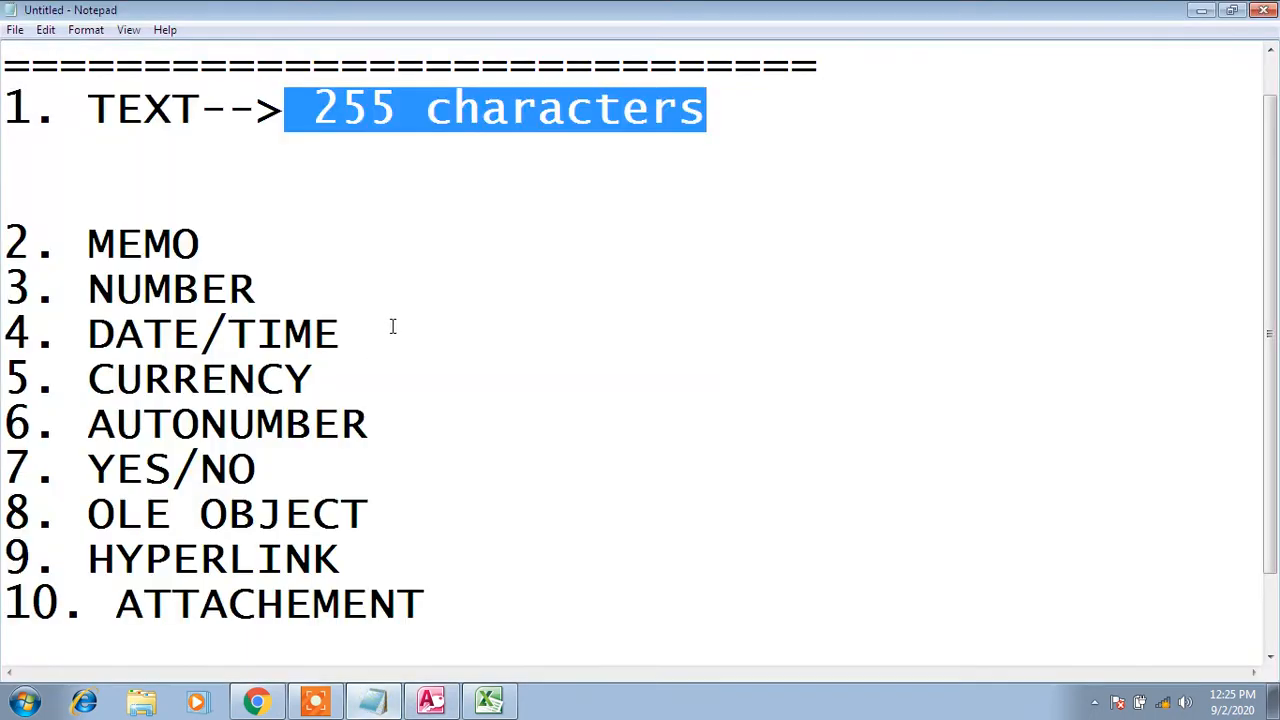
Highlight '255 characters' and then the number 255 in the TEXT note
{"action": "left_click", "coordinate": [456, 168]}
{"action": "left_click_drag", "start_coordinate": [313, 110], "coordinate": [403, 109]}
{"action": "left_click", "coordinate": [366, 151]}
{"action": "left_click_drag", "start_coordinate": [312, 108], "coordinate": [427, 100]}
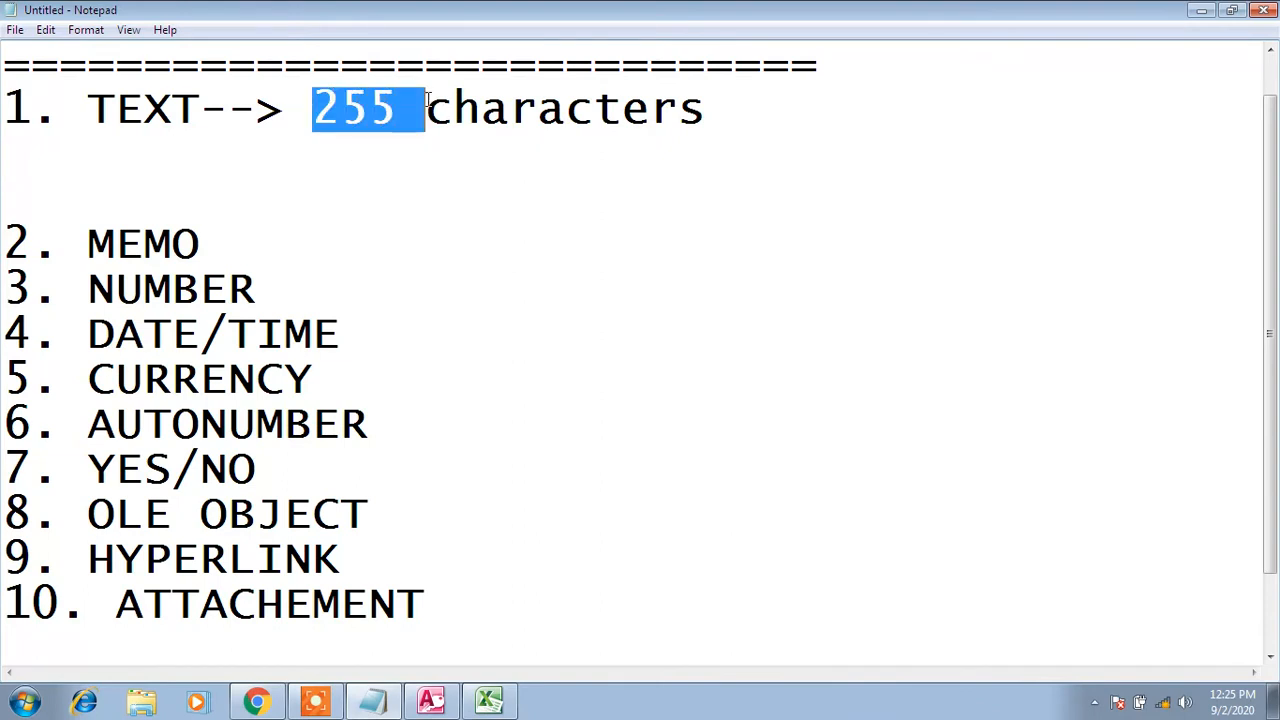
Type '--->' after MEMO and open an empty line below it
{"action": "left_click", "coordinate": [300, 246]}
{"action": "type", "text": "--->"}
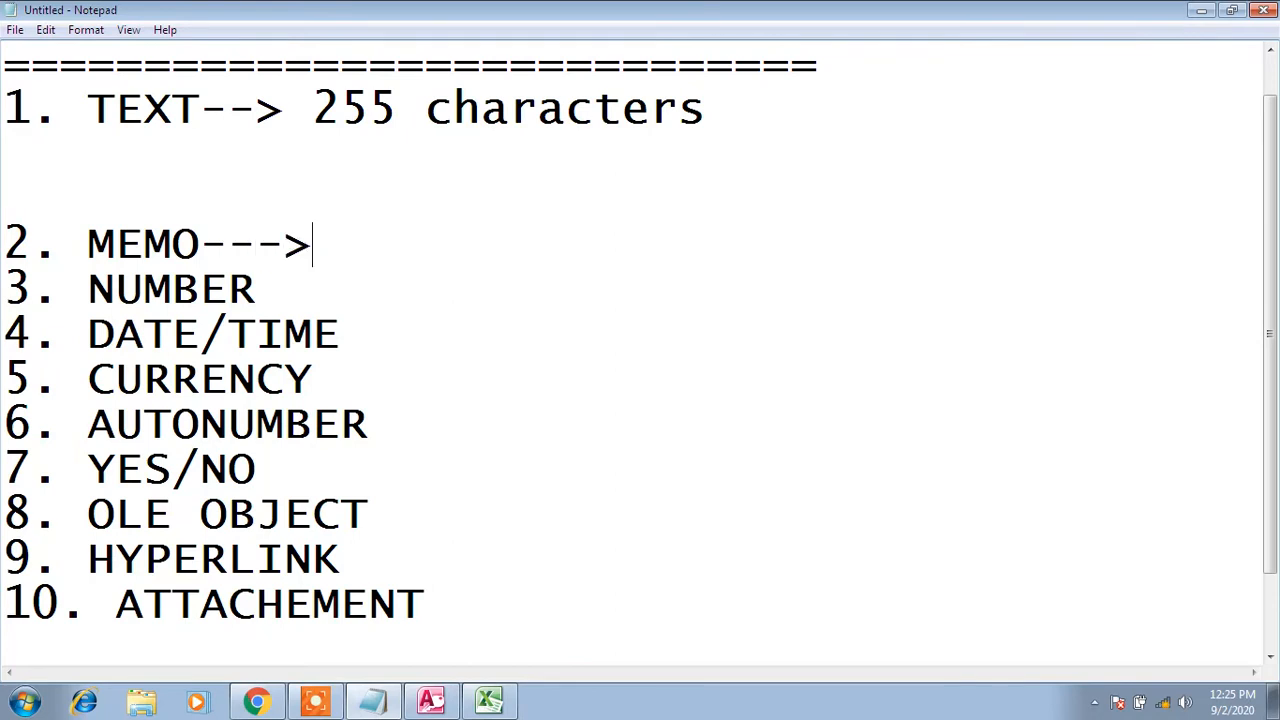
{"action": "key", "text": "Return"}
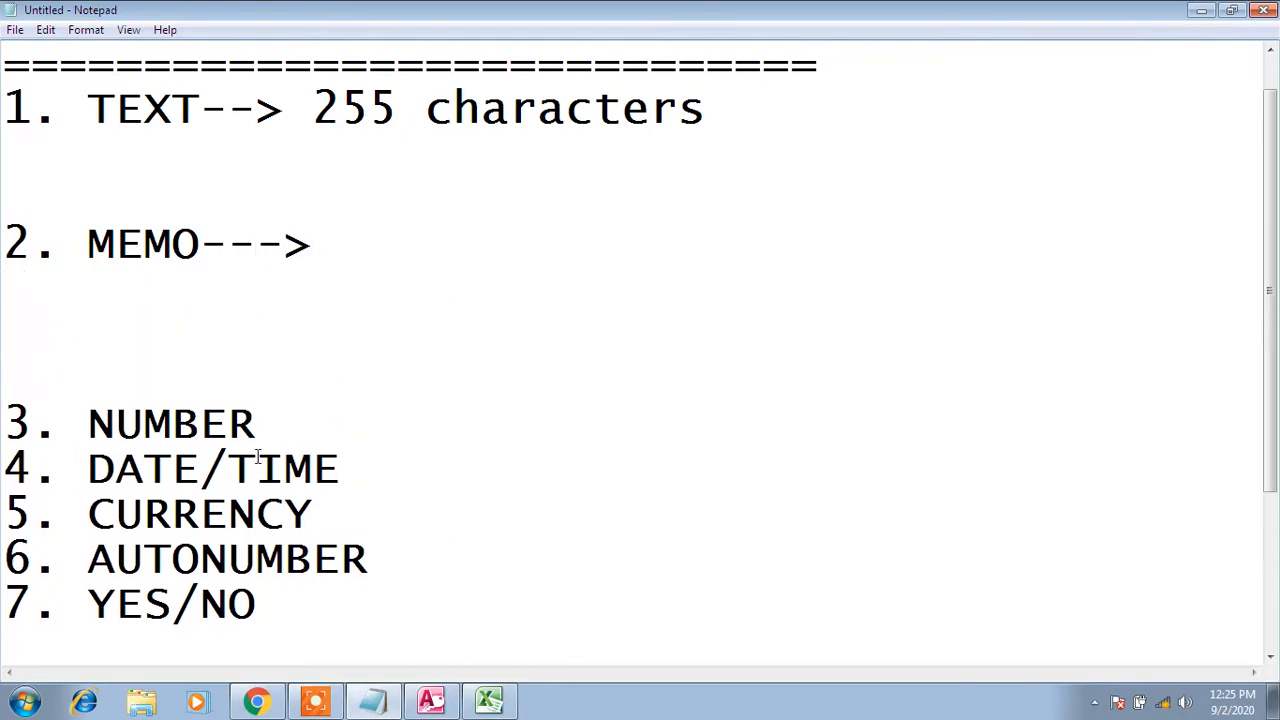
{"action": "left_click", "coordinate": [492, 705]}
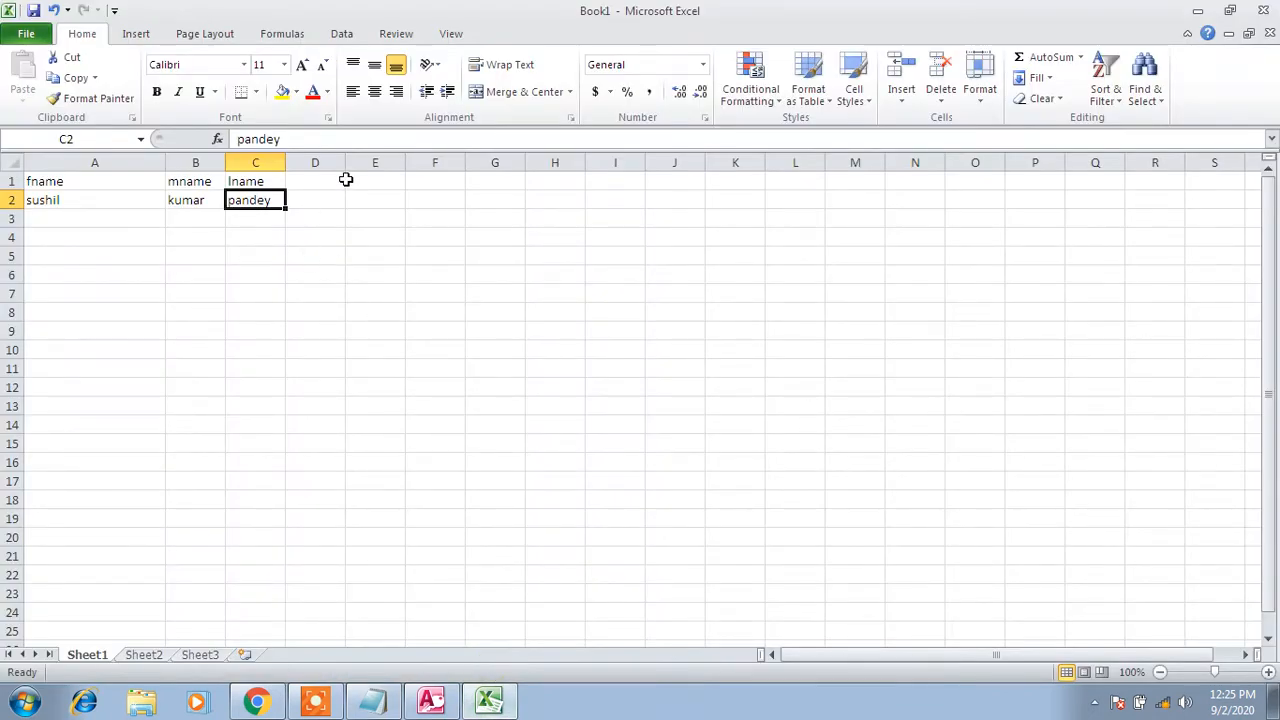
Widen column D and enter the heading 'address' in D1 of Book1, beside lname
{"action": "left_click_drag", "start_coordinate": [345, 162], "coordinate": [452, 163]}
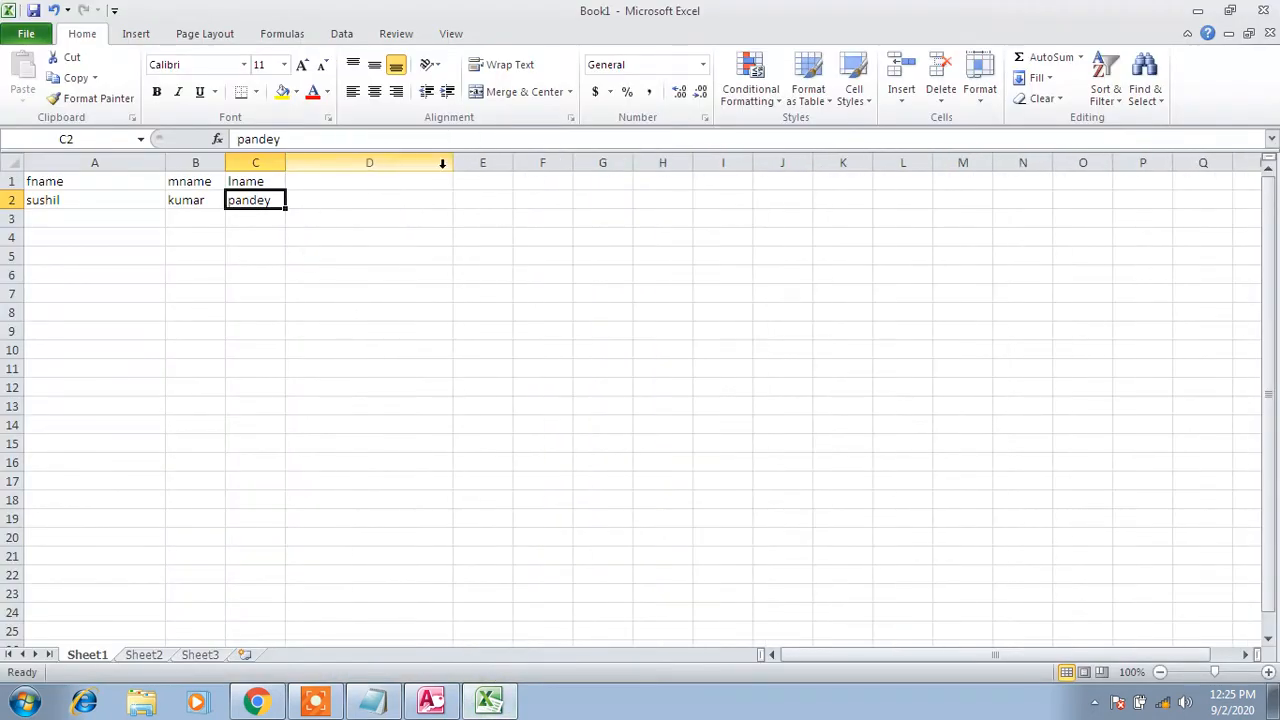
{"action": "left_click", "coordinate": [375, 184]}
{"action": "type", "text": "address"}
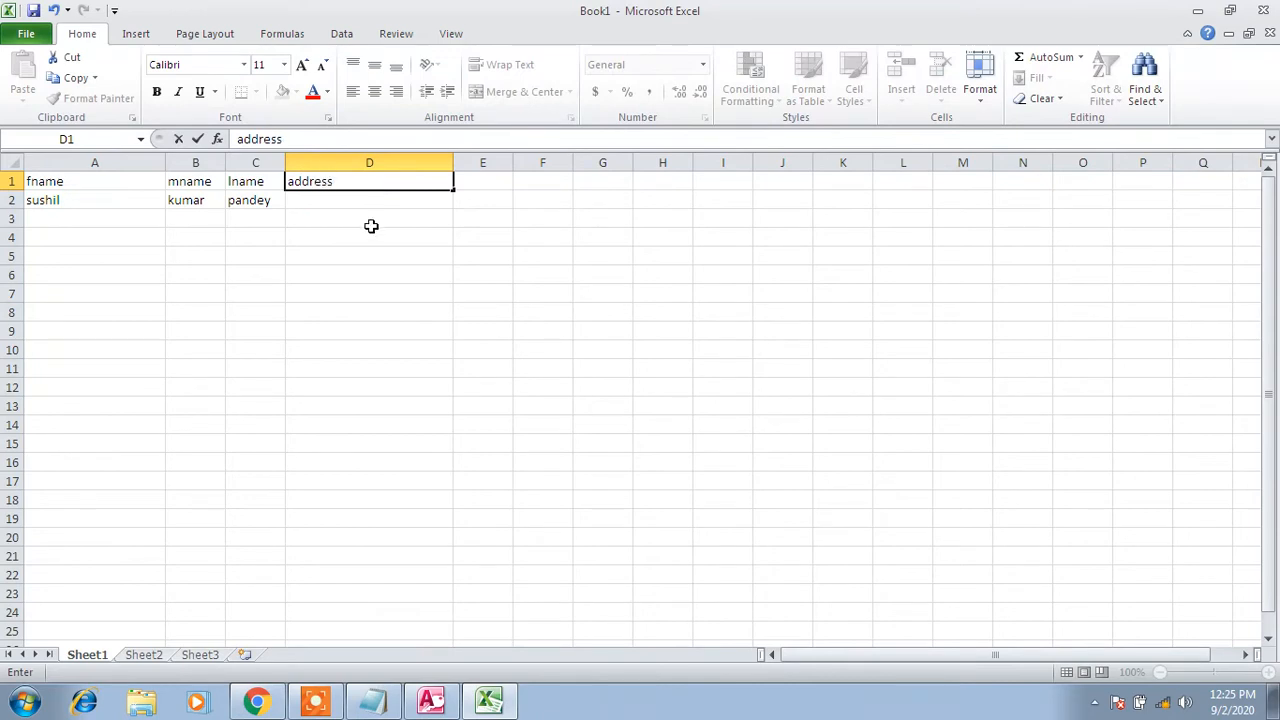
{"action": "left_click", "coordinate": [383, 199]}
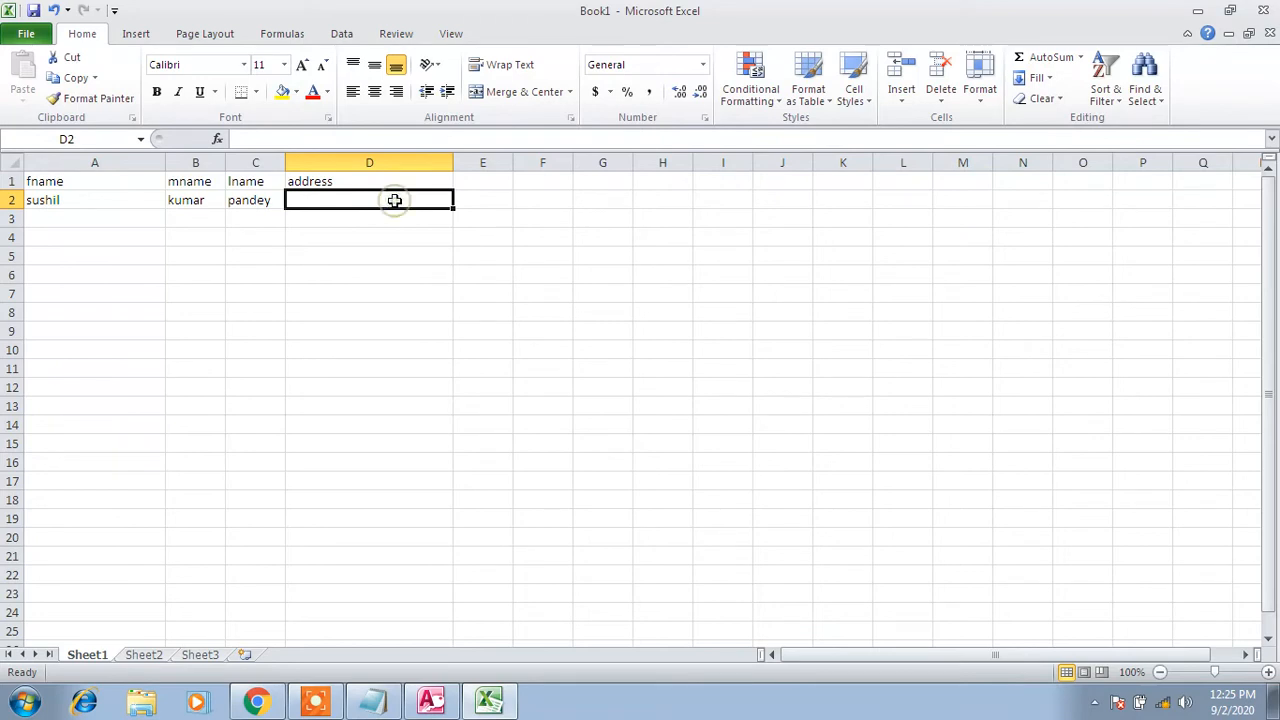
{"action": "left_click", "coordinate": [376, 703]}
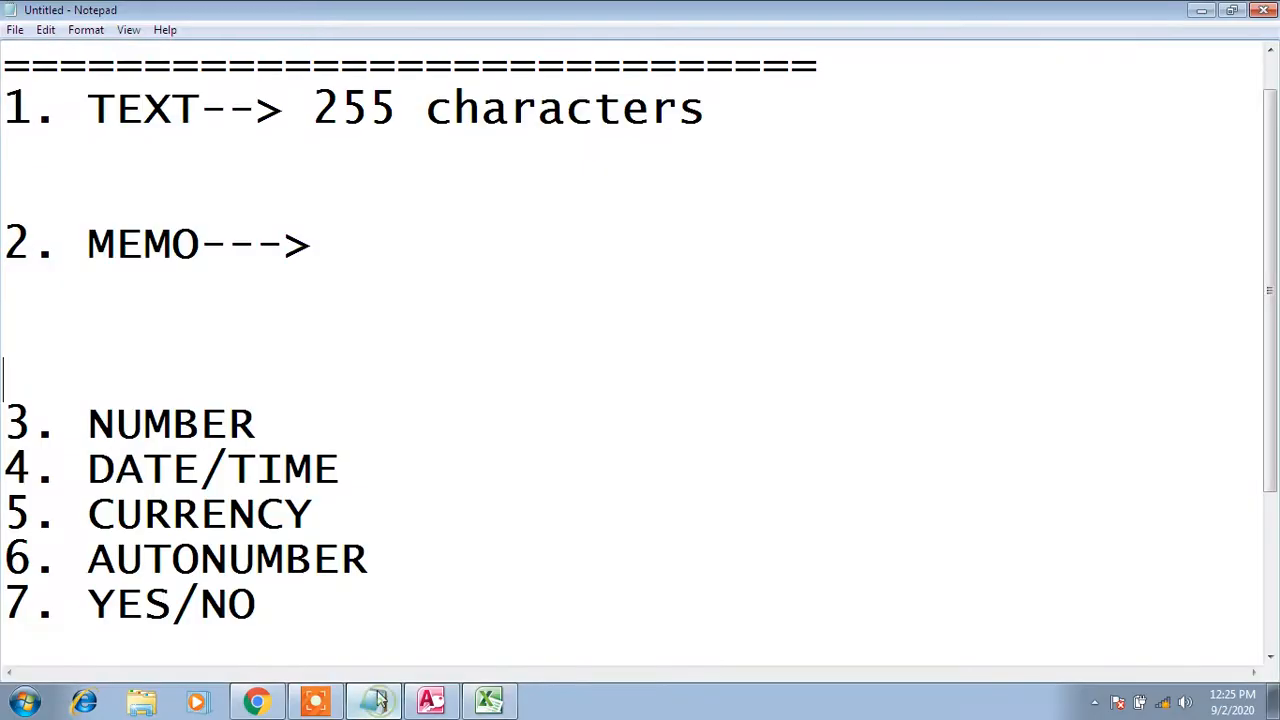
Change the MEMO entry's limit from 255 to '65,536 characters' in the notes
{"action": "left_click", "coordinate": [366, 236]}
{"action": "type", "text": "255"}
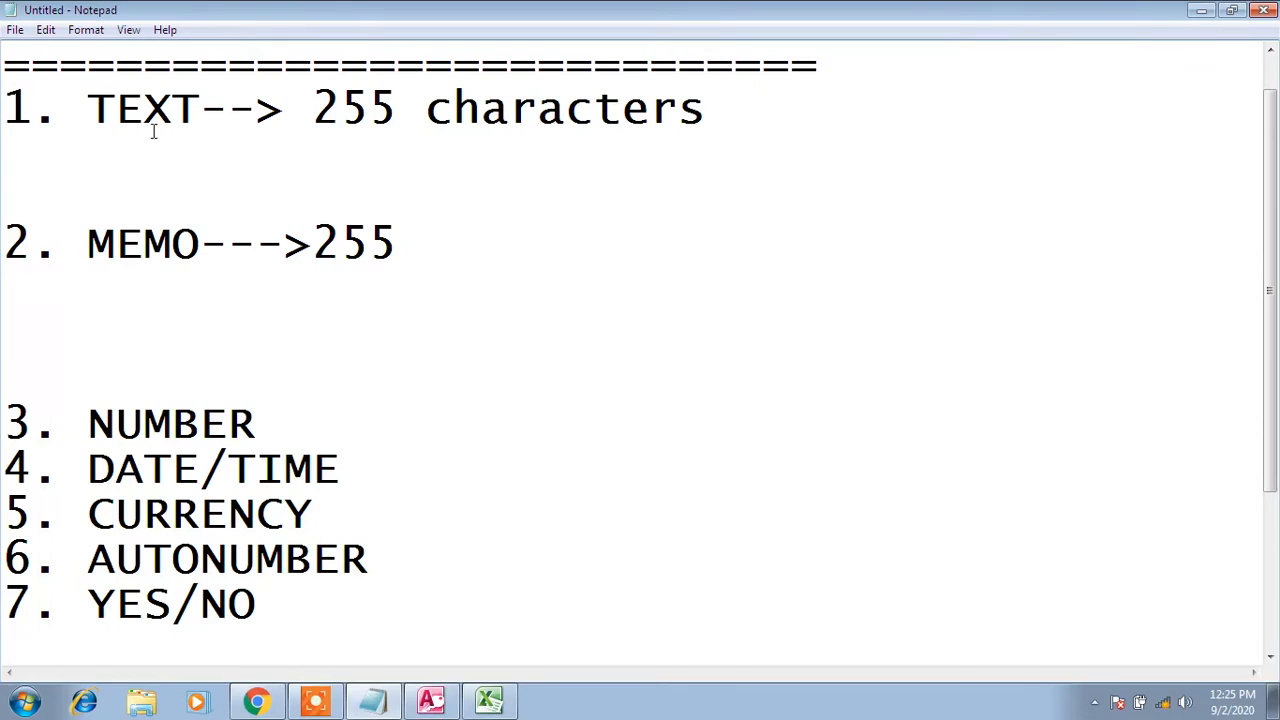
{"action": "left_click", "coordinate": [94, 108]}
{"action": "left_click_drag", "start_coordinate": [99, 108], "coordinate": [201, 108]}
{"action": "left_click_drag", "start_coordinate": [398, 243], "coordinate": [323, 226]}
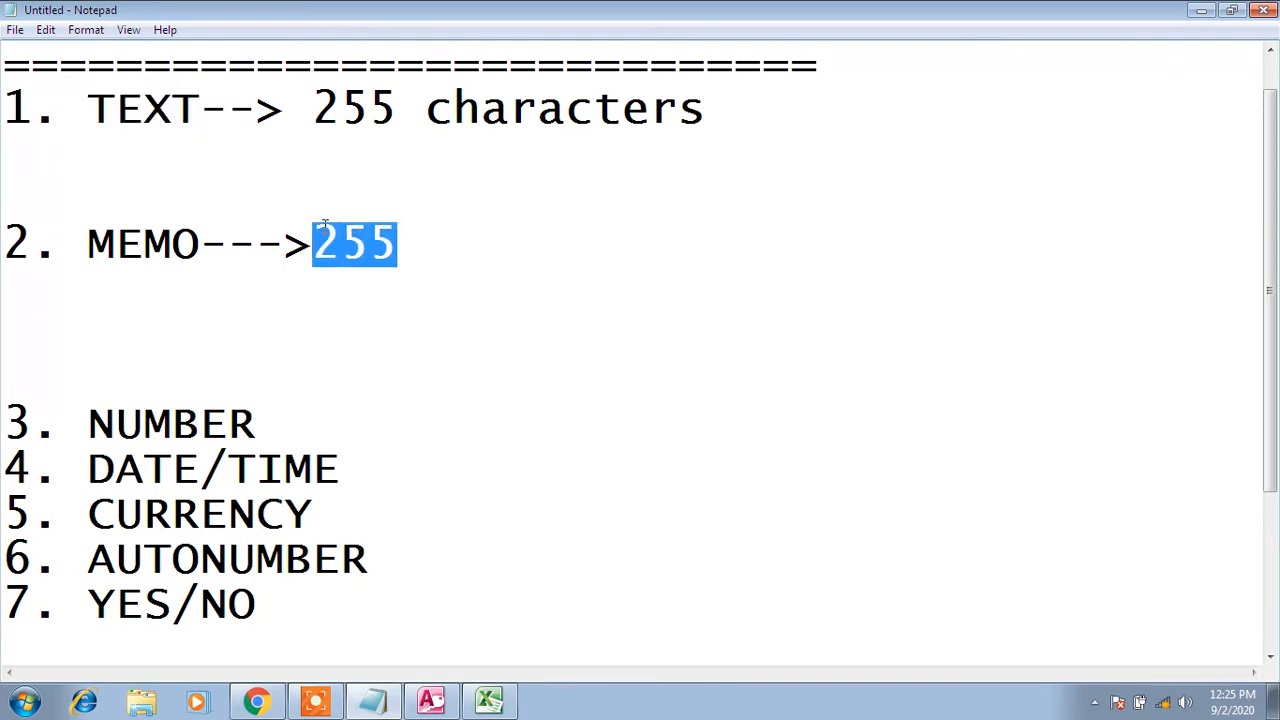
{"action": "type", "text": "65"}
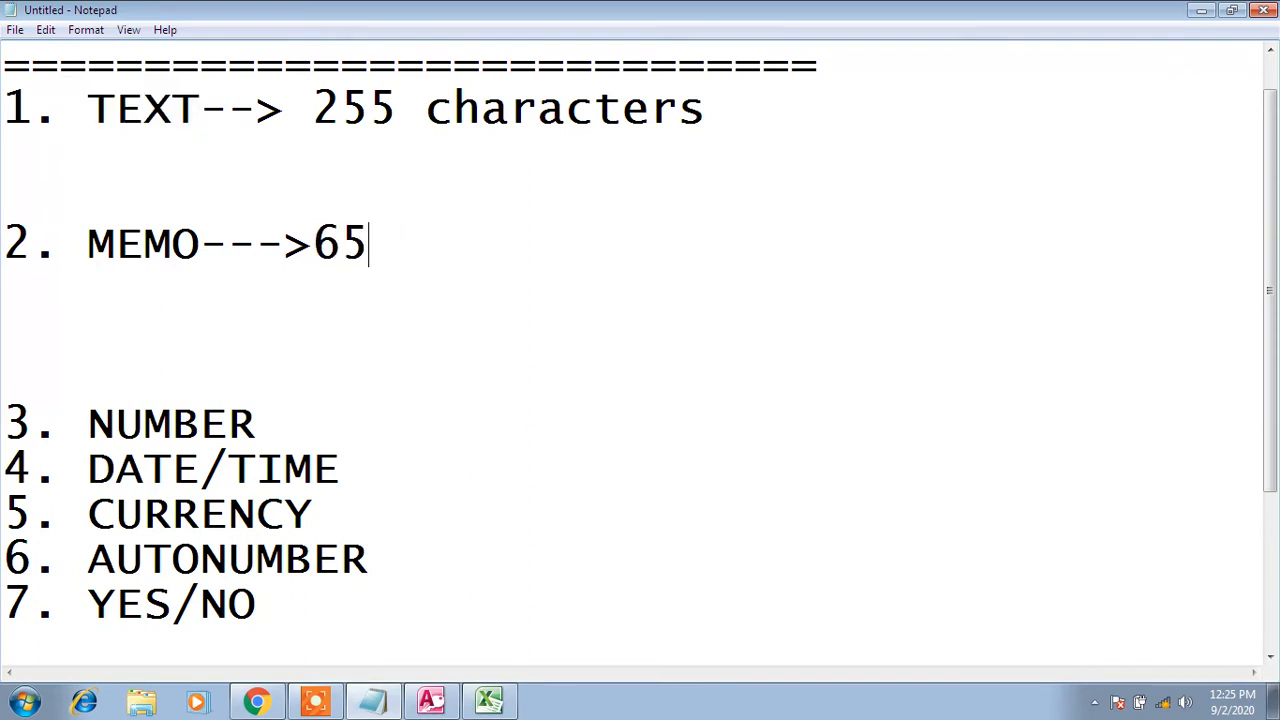
{"action": "type", "text": "."}
{"action": "type", "text": "546"}
{"action": "key", "text": "BackSpace"}
{"action": "key", "text": "BackSpace"}
{"action": "key", "text": "BackSpace"}
{"action": "key", "text": "BackSpace"}
{"action": "type", "text": ",536 cha"}
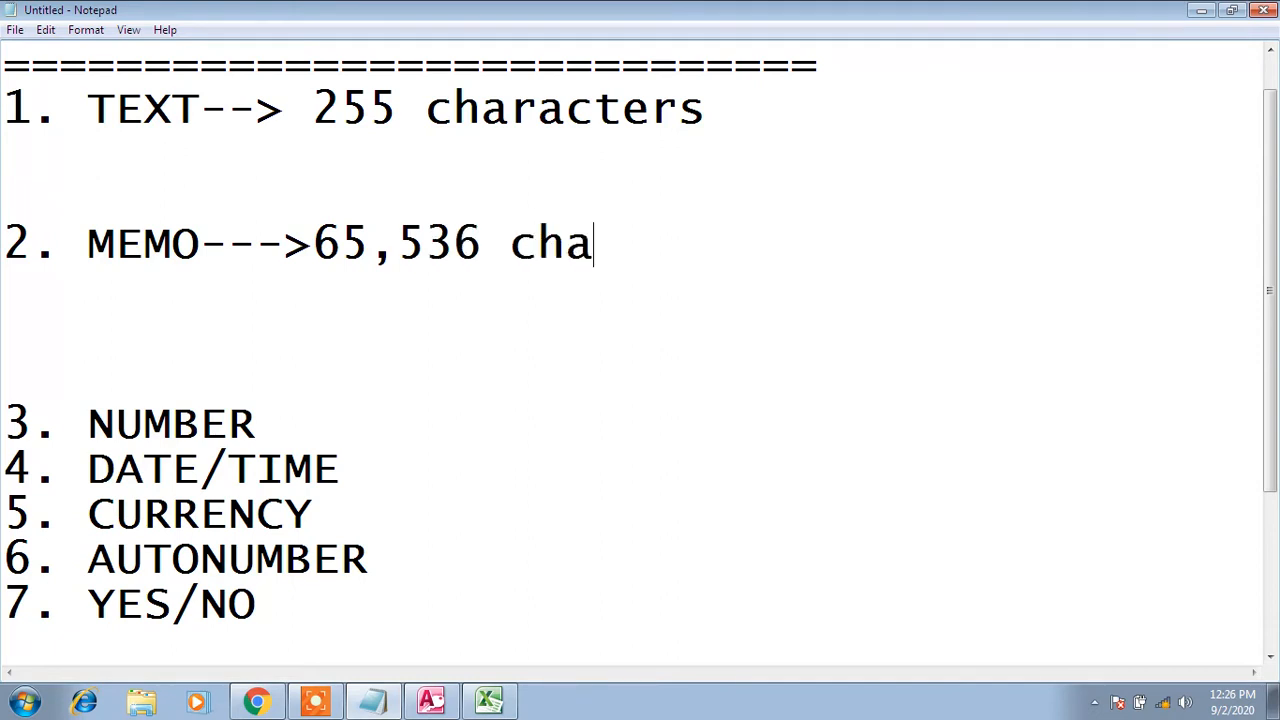
{"action": "type", "text": "ract"}
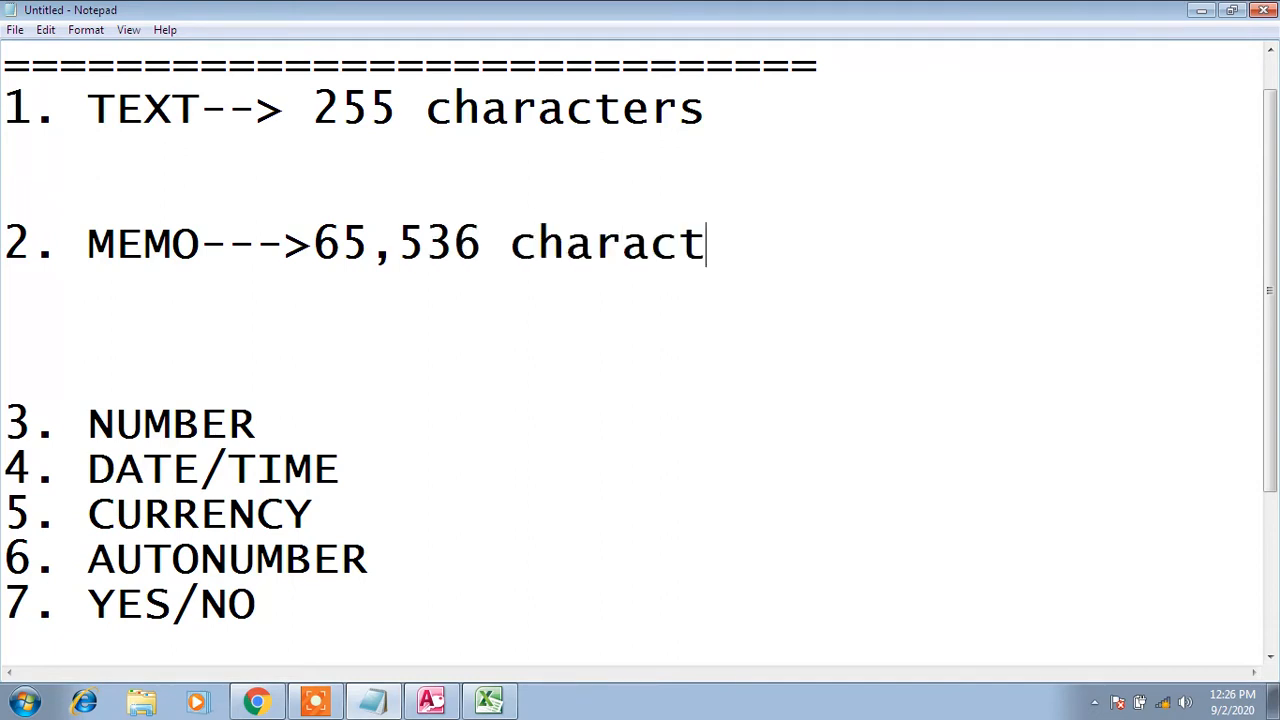
{"action": "type", "text": "ers"}
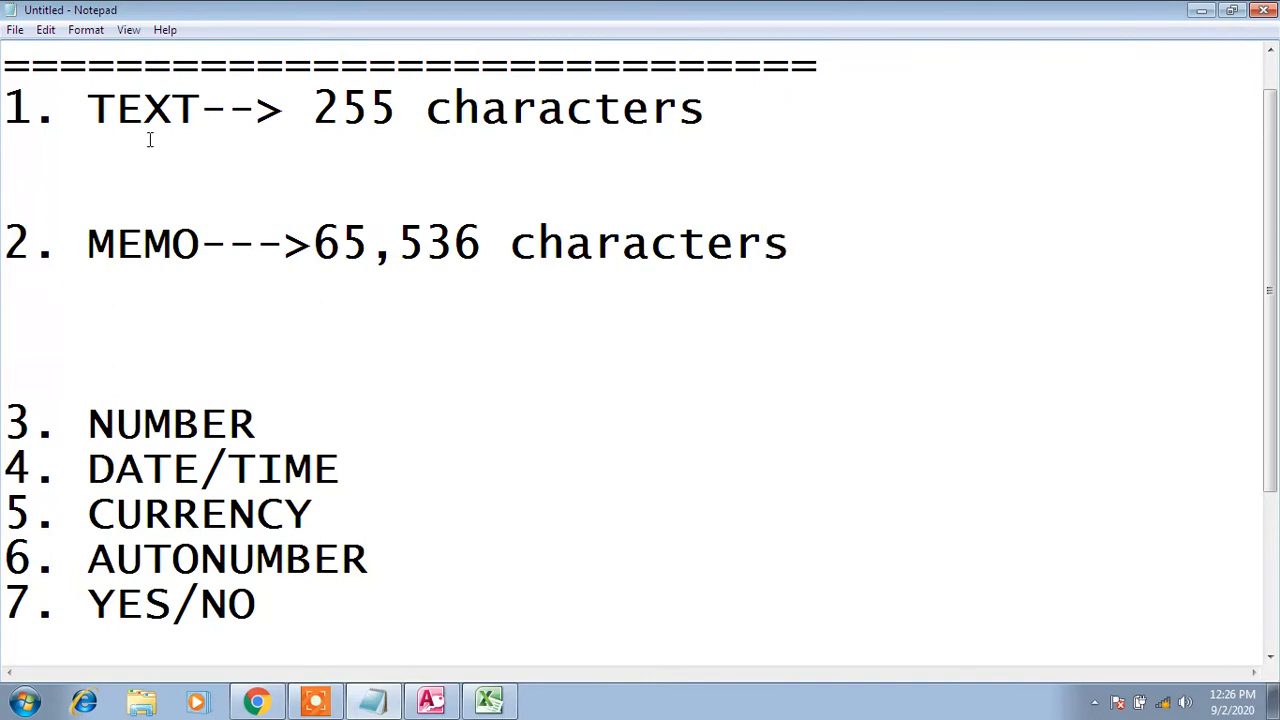
Highlight the TEXT and MEMO labels and their 255 and 65,536 character limits
{"action": "double_click", "coordinate": [142, 108]}
{"action": "double_click", "coordinate": [134, 245]}
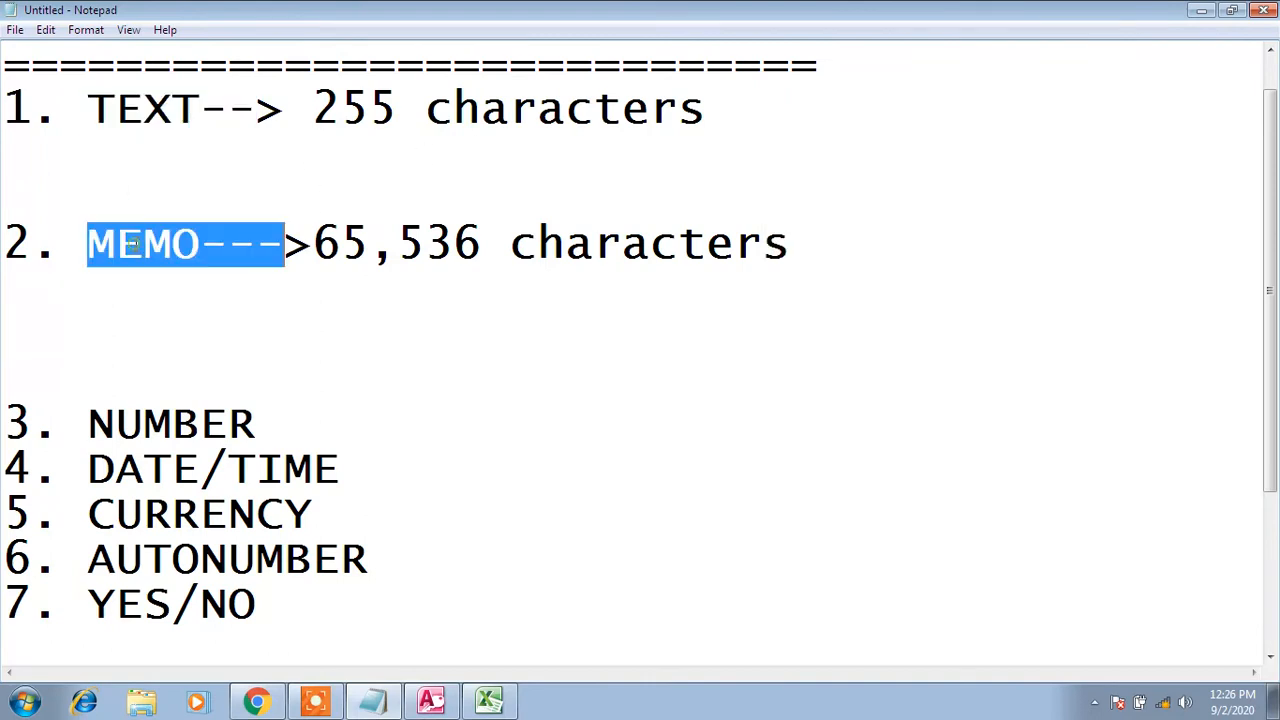
{"action": "double_click", "coordinate": [160, 247]}
{"action": "mouse_move", "coordinate": [315, 245]}
{"action": "left_mouse_down"}
{"action": "mouse_move", "coordinate": [797, 245]}
{"action": "mouse_move", "coordinate": [318, 243]}
{"action": "left_mouse_up"}
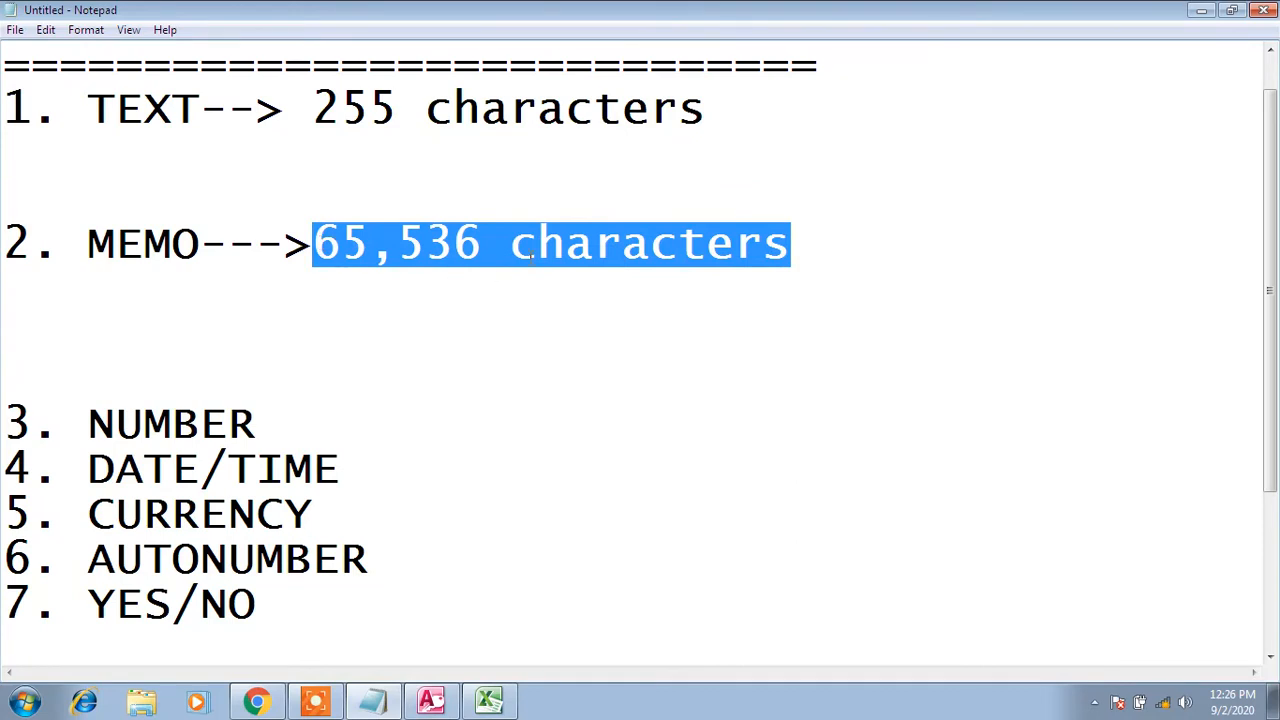
{"action": "left_click_drag", "start_coordinate": [314, 108], "coordinate": [393, 103]}
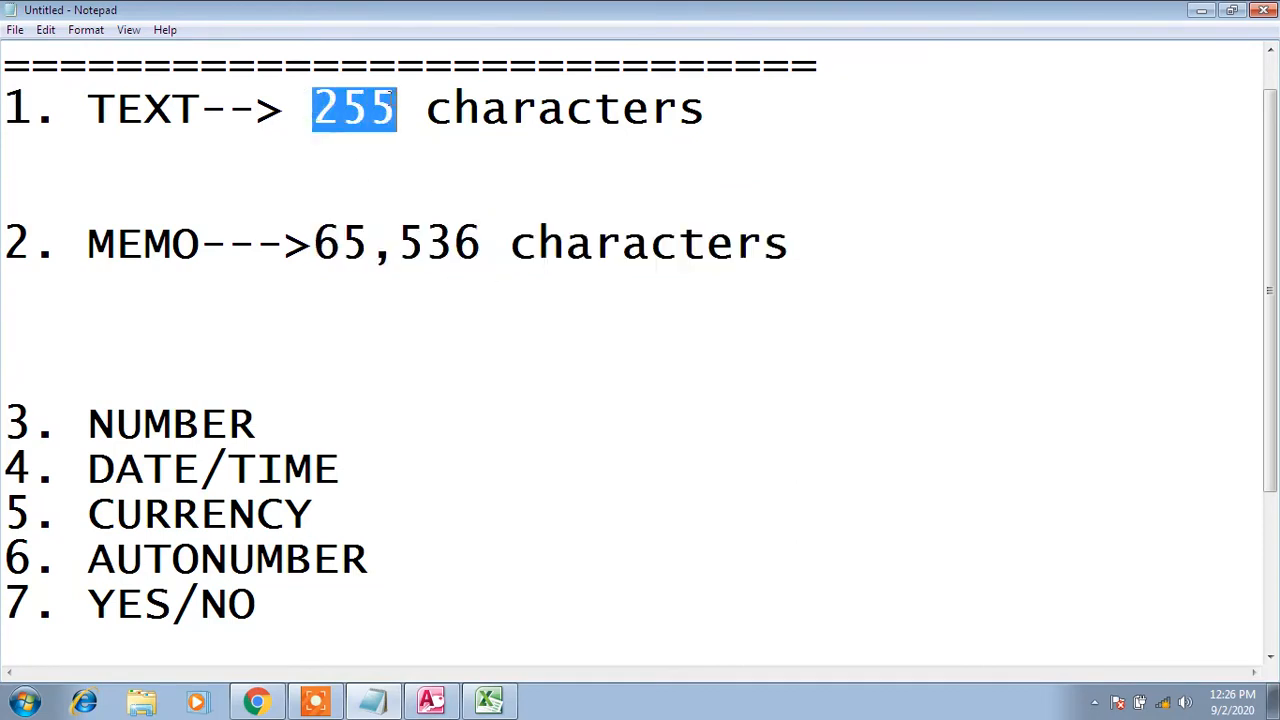
{"action": "left_click", "coordinate": [406, 106]}
{"action": "left_click_drag", "start_coordinate": [396, 106], "coordinate": [290, 88]}
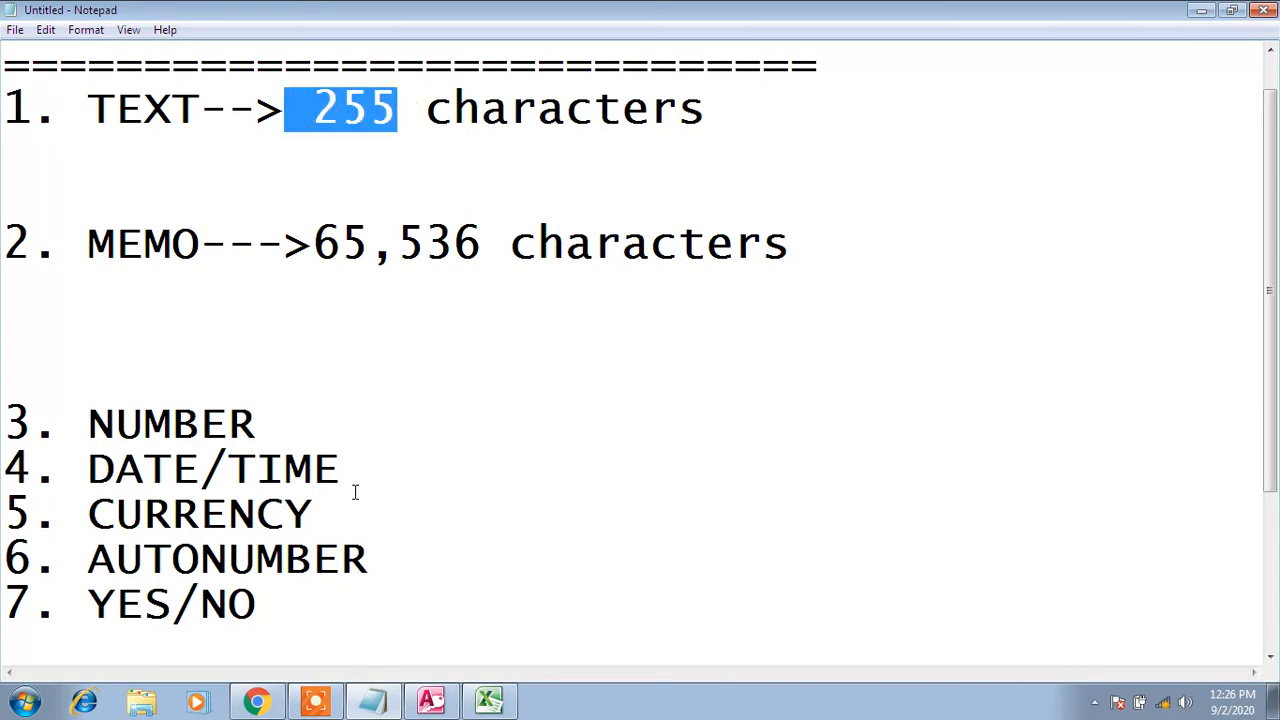
{"action": "left_click", "coordinate": [436, 702]}
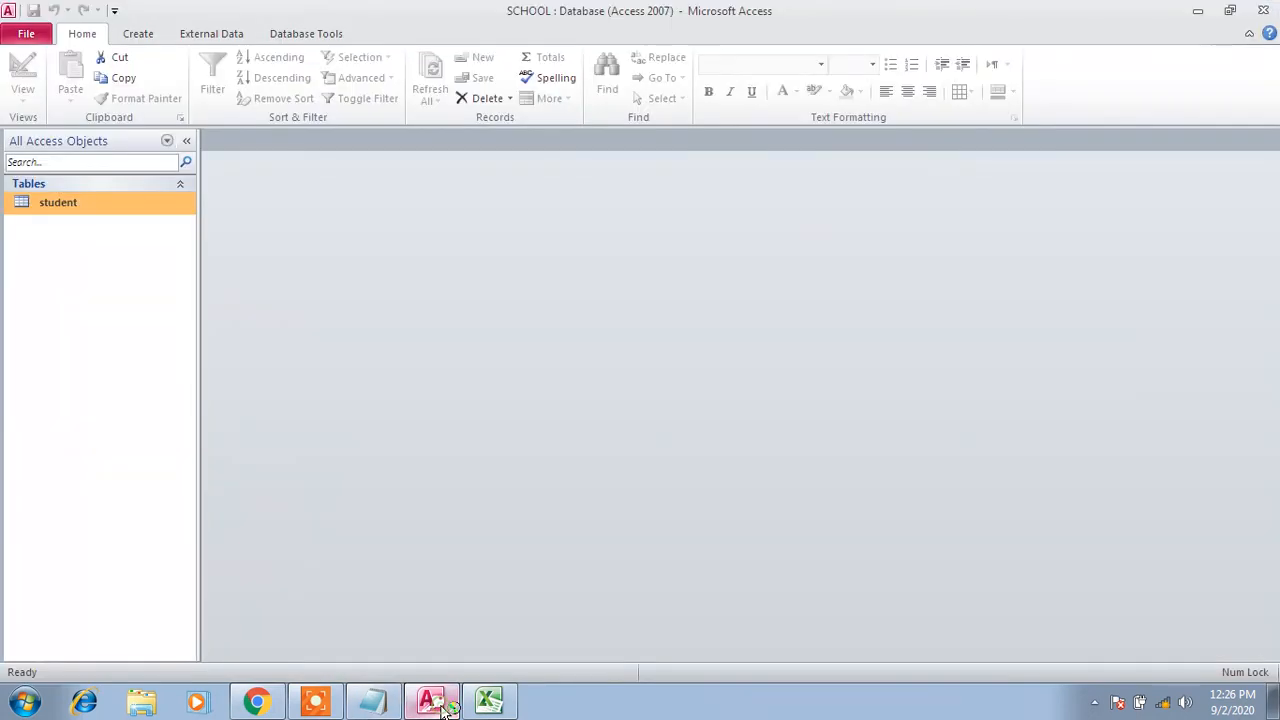
In the student table's design, add an 'address' field below lname with the Memo data type
{"action": "right_click", "coordinate": [113, 202]}
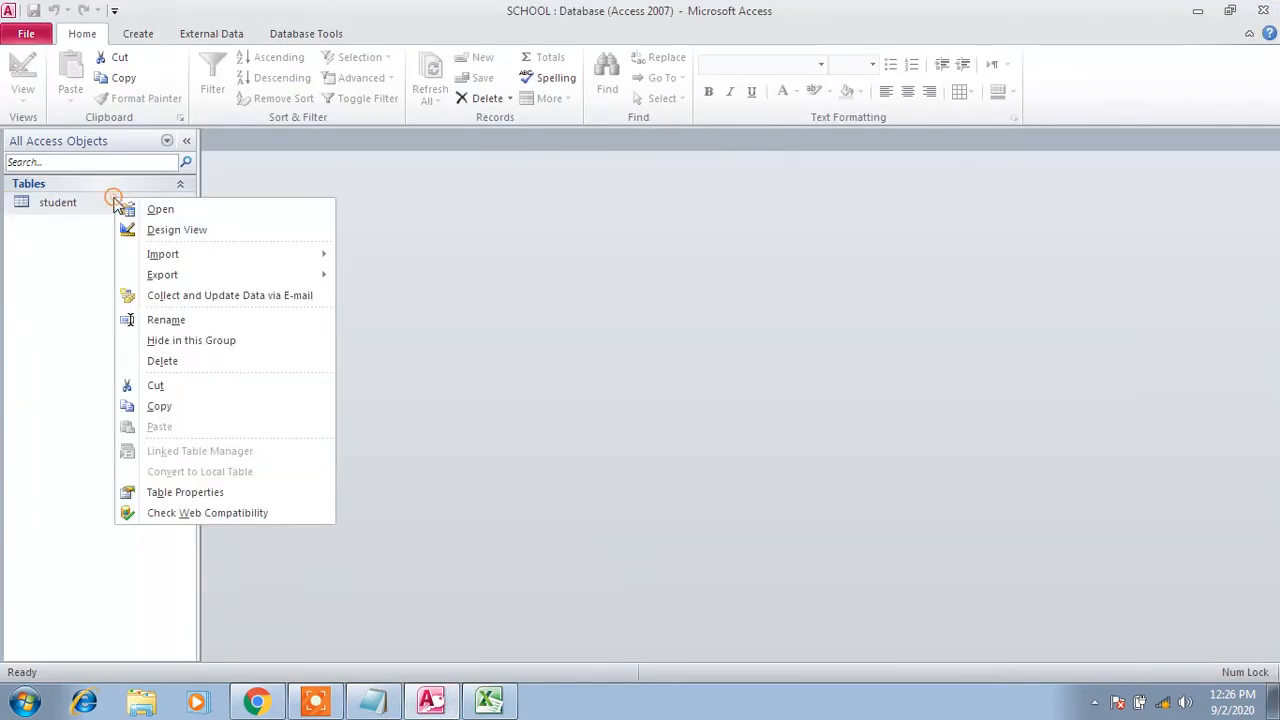
{"action": "left_click", "coordinate": [160, 234]}
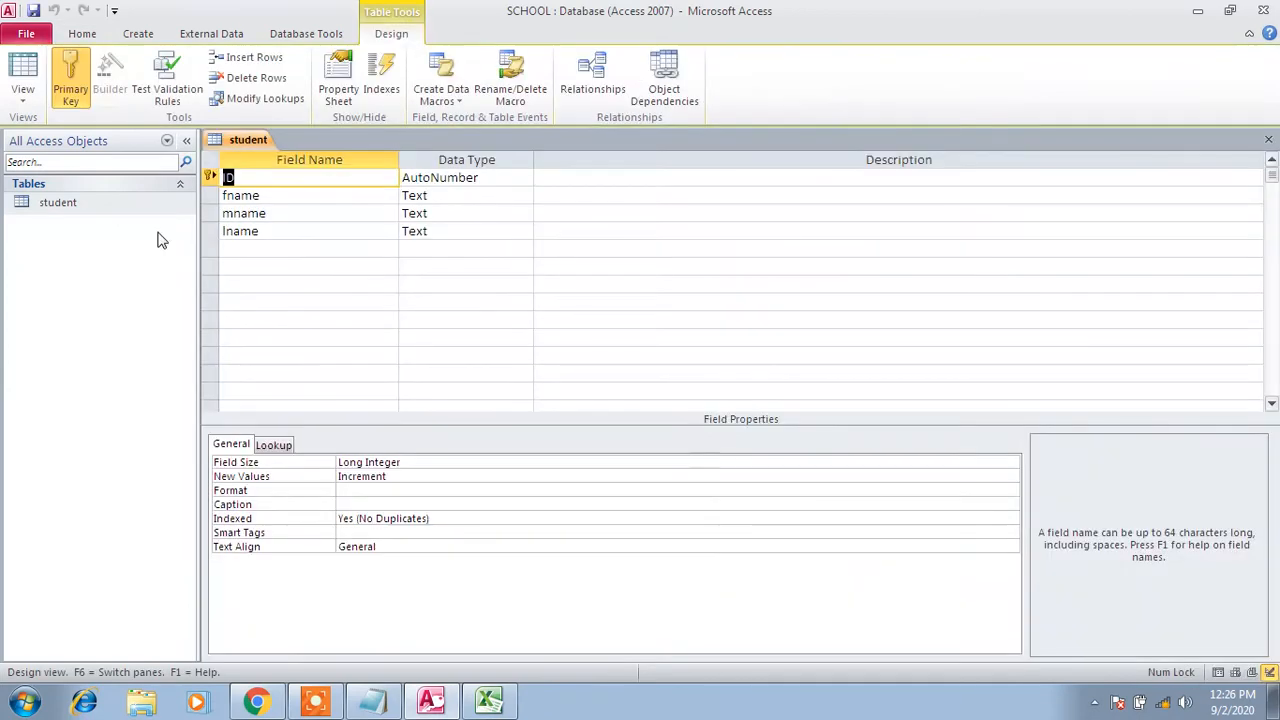
{"action": "left_click", "coordinate": [245, 256]}
{"action": "type", "text": "address"}
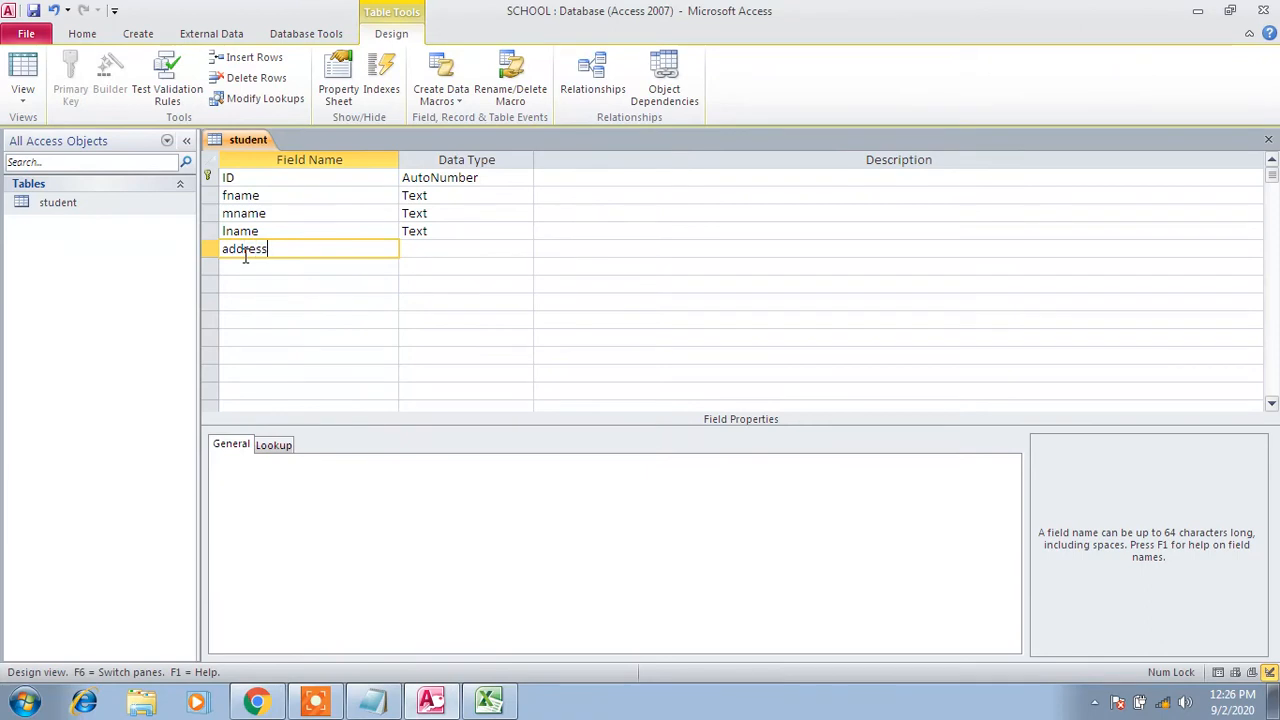
{"action": "key", "text": "Tab"}
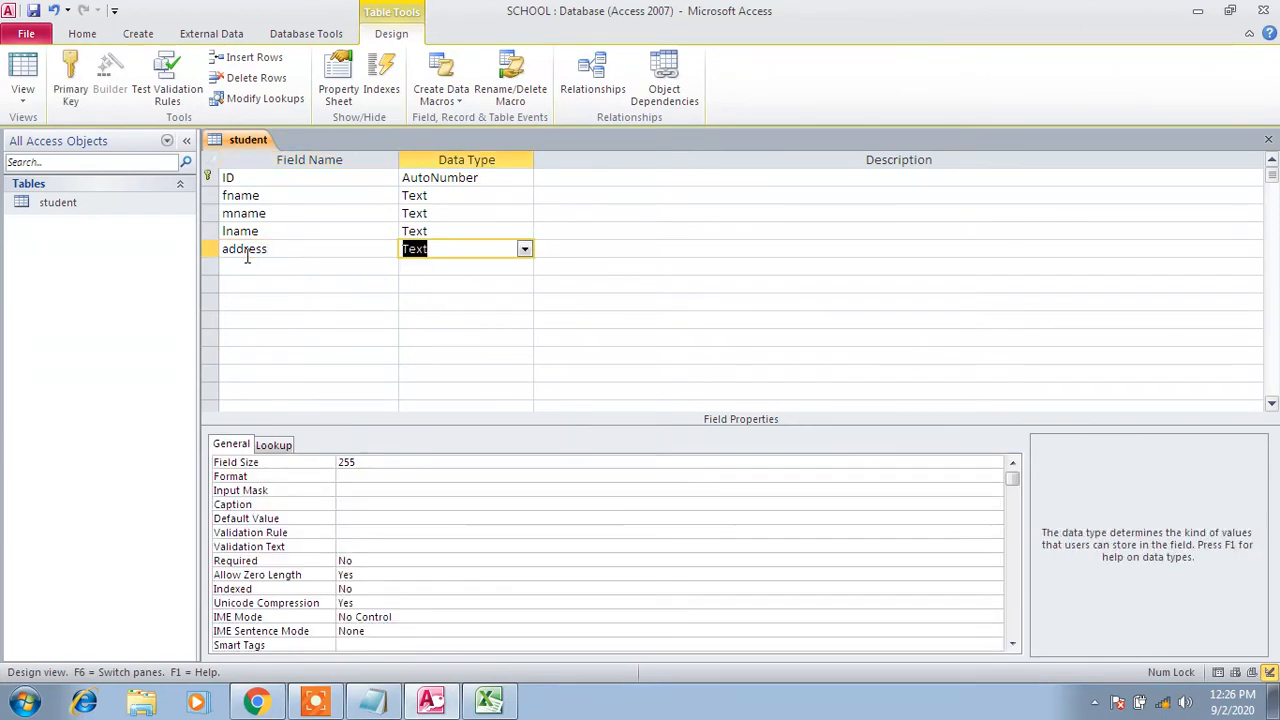
{"action": "left_click", "coordinate": [524, 249]}
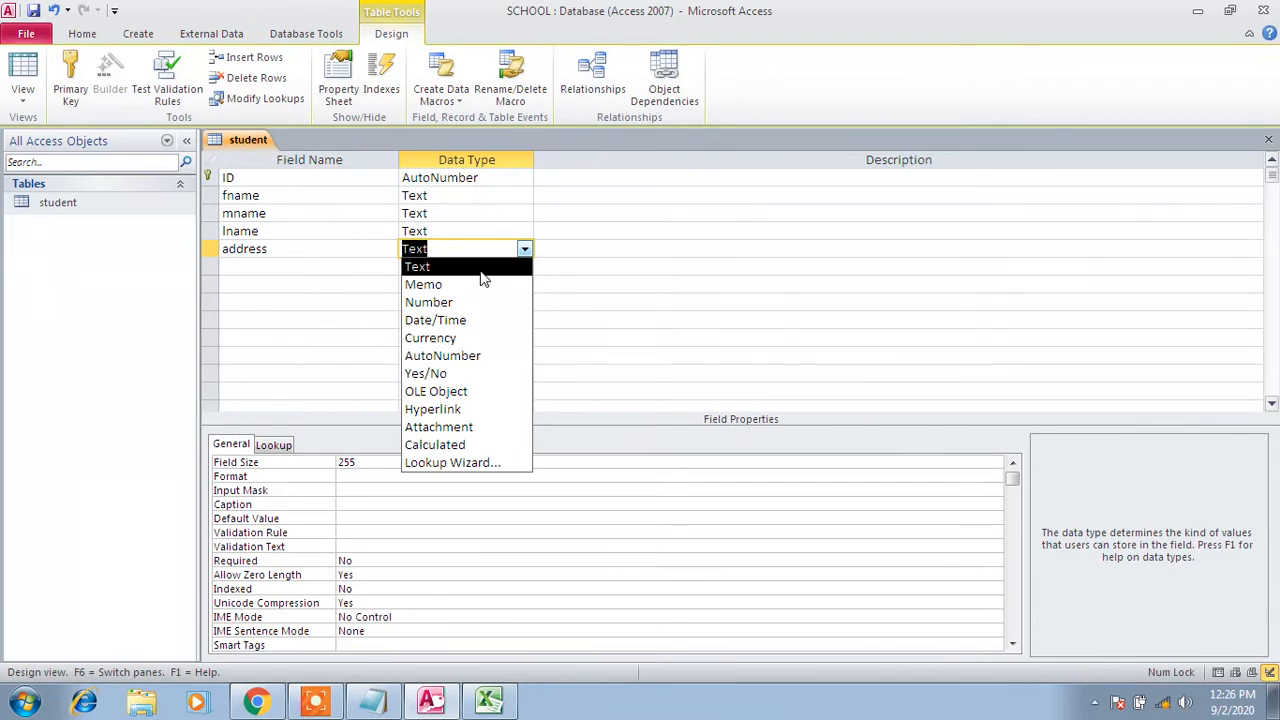
{"action": "left_click", "coordinate": [424, 285]}
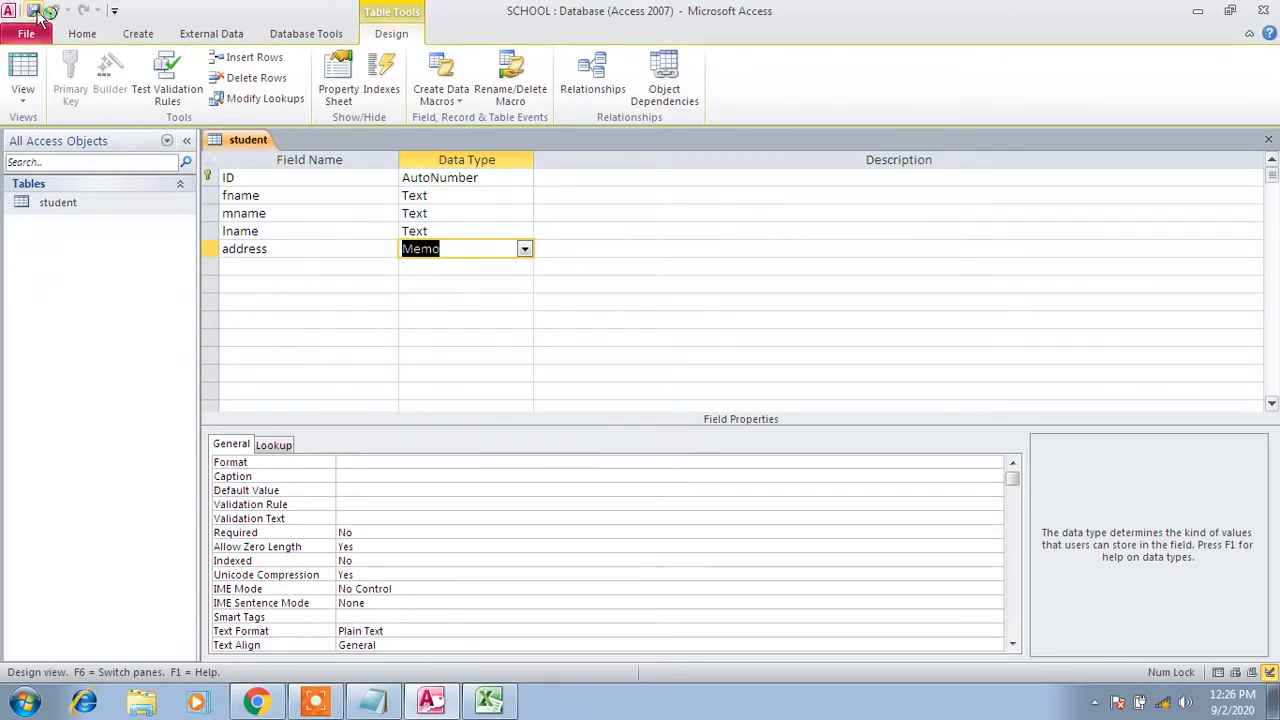
{"action": "right_click", "coordinate": [111, 203]}
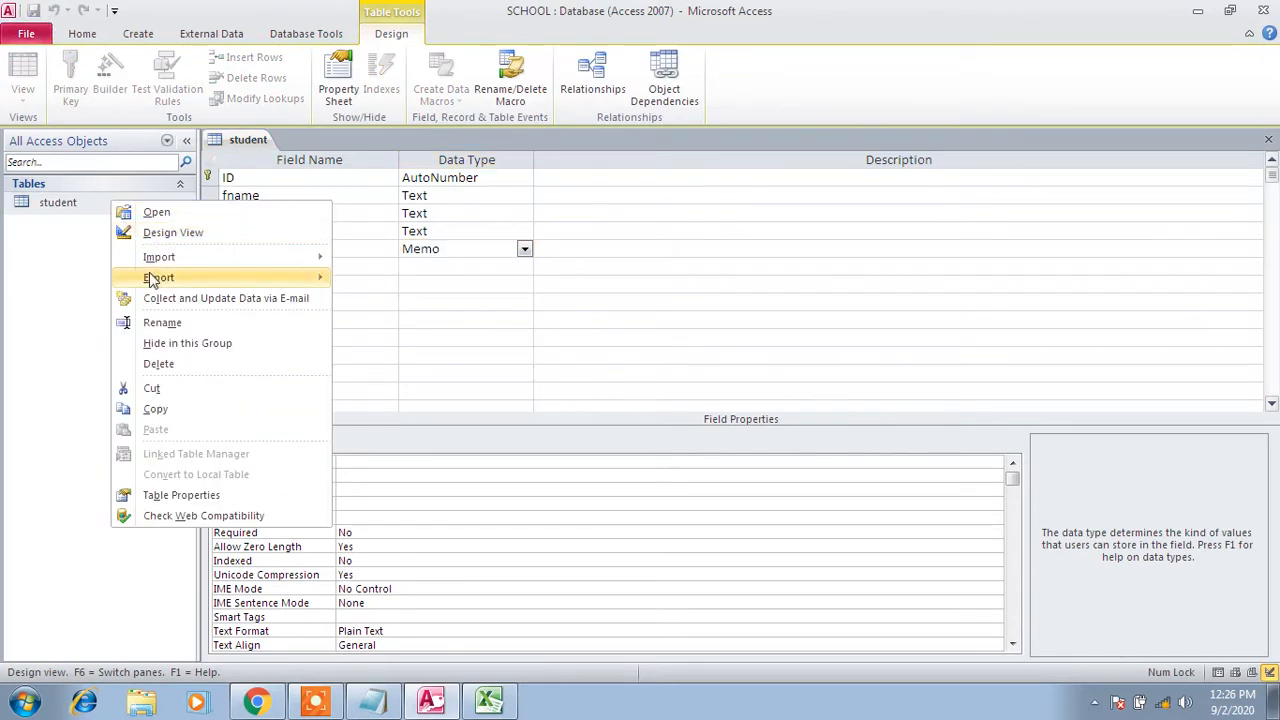
{"action": "left_click", "coordinate": [80, 205]}
{"action": "double_click", "coordinate": [78, 205]}
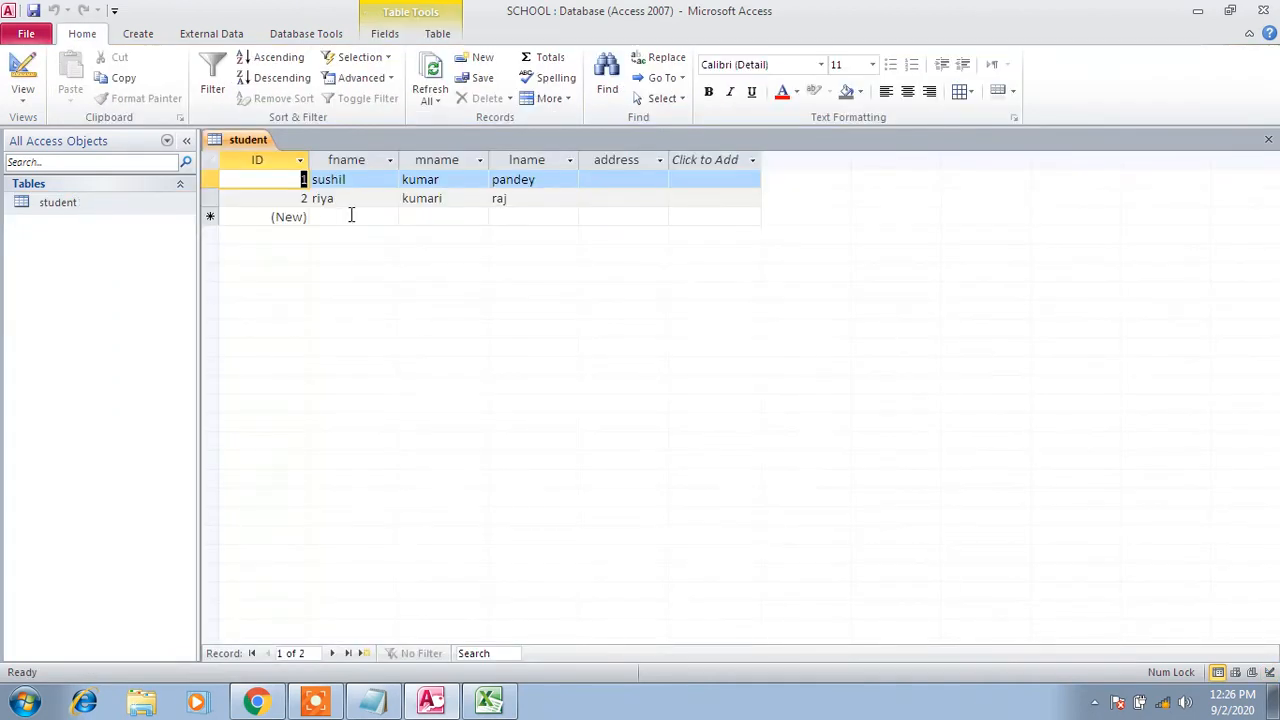
{"action": "left_click", "coordinate": [607, 179]}
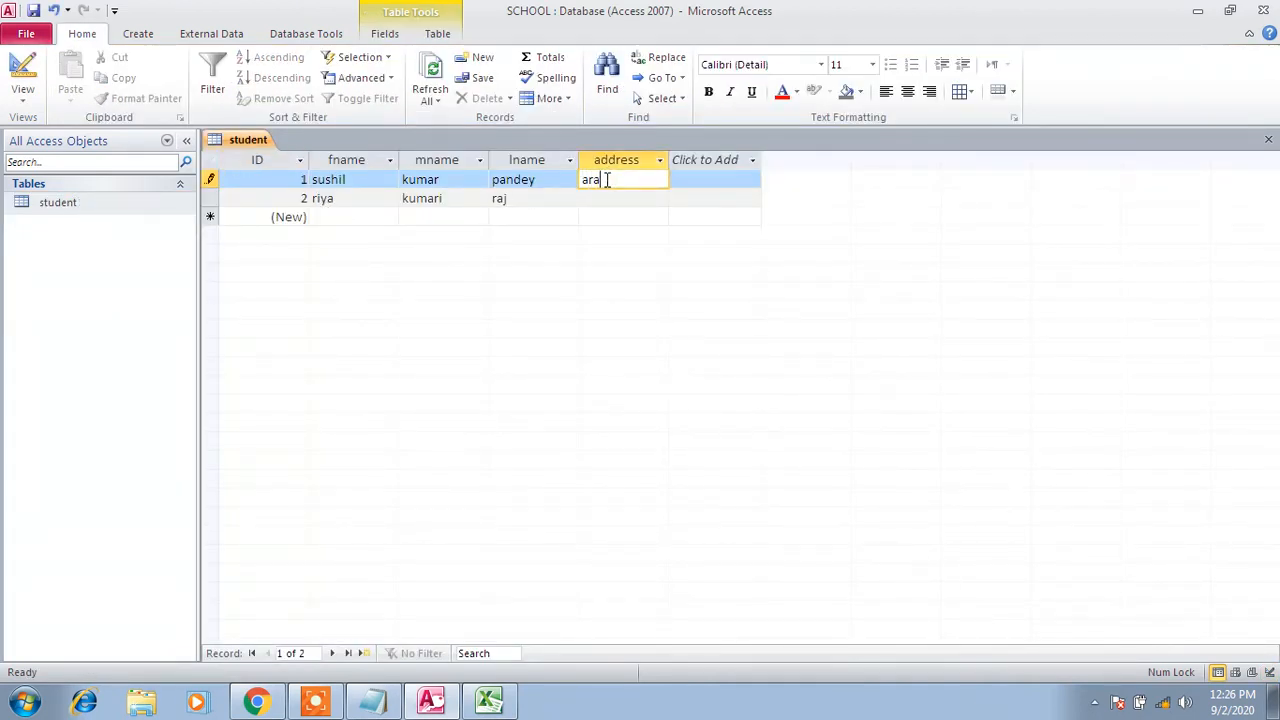
Enter 'creative minds international school ramnagar suryagarha' as the second student's address
{"action": "left_click", "coordinate": [621, 194]}
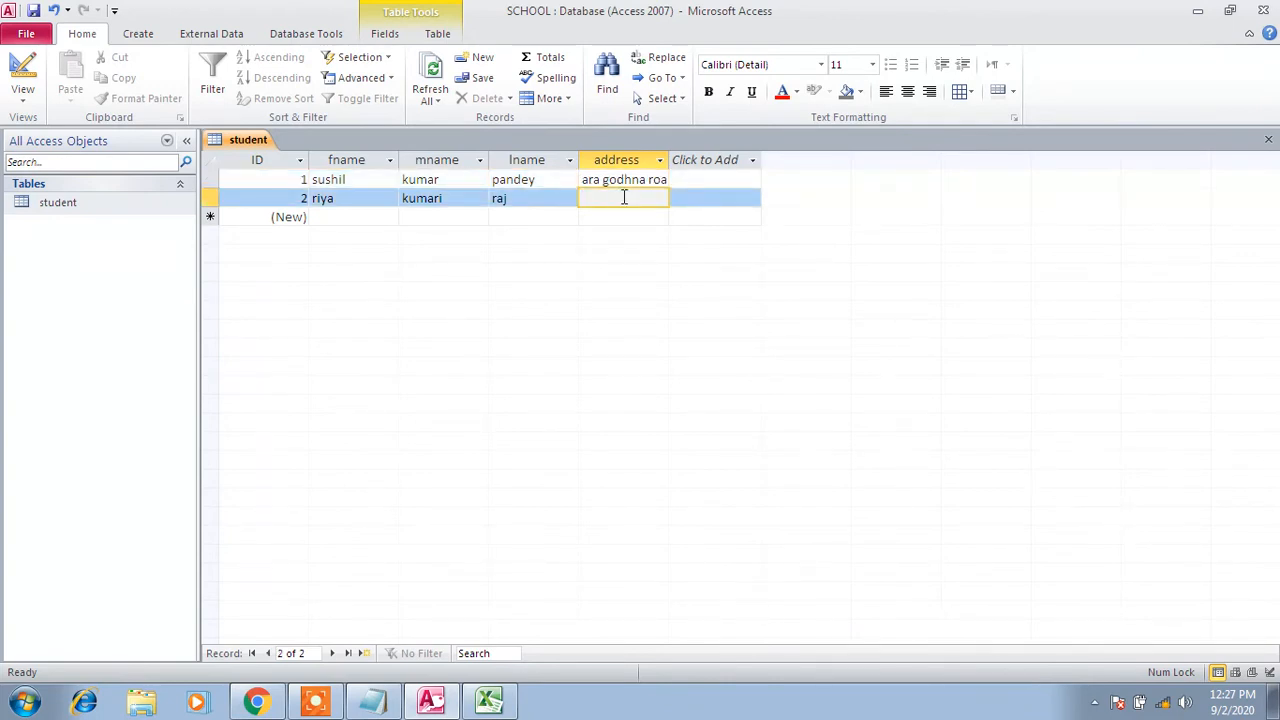
{"action": "type", "text": "crea"}
{"action": "type", "text": "tive minds "}
{"action": "type", "text": "ib"}
{"action": "key", "text": "BackSpace"}
{"action": "type", "text": "nternatio"}
{"action": "type", "text": "na"}
{"action": "type", "text": "l school r"}
{"action": "type", "text": "amb"}
{"action": "key", "text": "BackSpace"}
{"action": "type", "text": "nagar sur"}
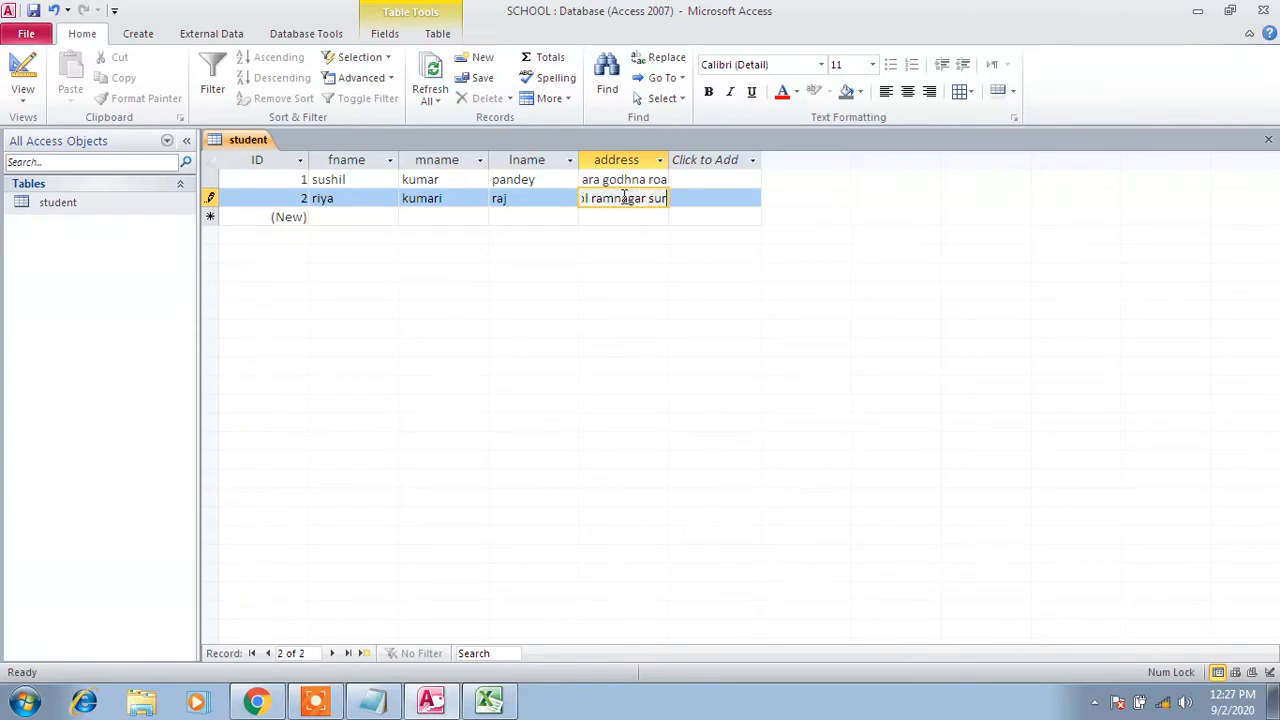
{"action": "type", "text": "yagarha"}
Widen the address column to show full addresses and append a comma to the second address
{"action": "left_click_drag", "start_coordinate": [669, 160], "coordinate": [958, 178]}
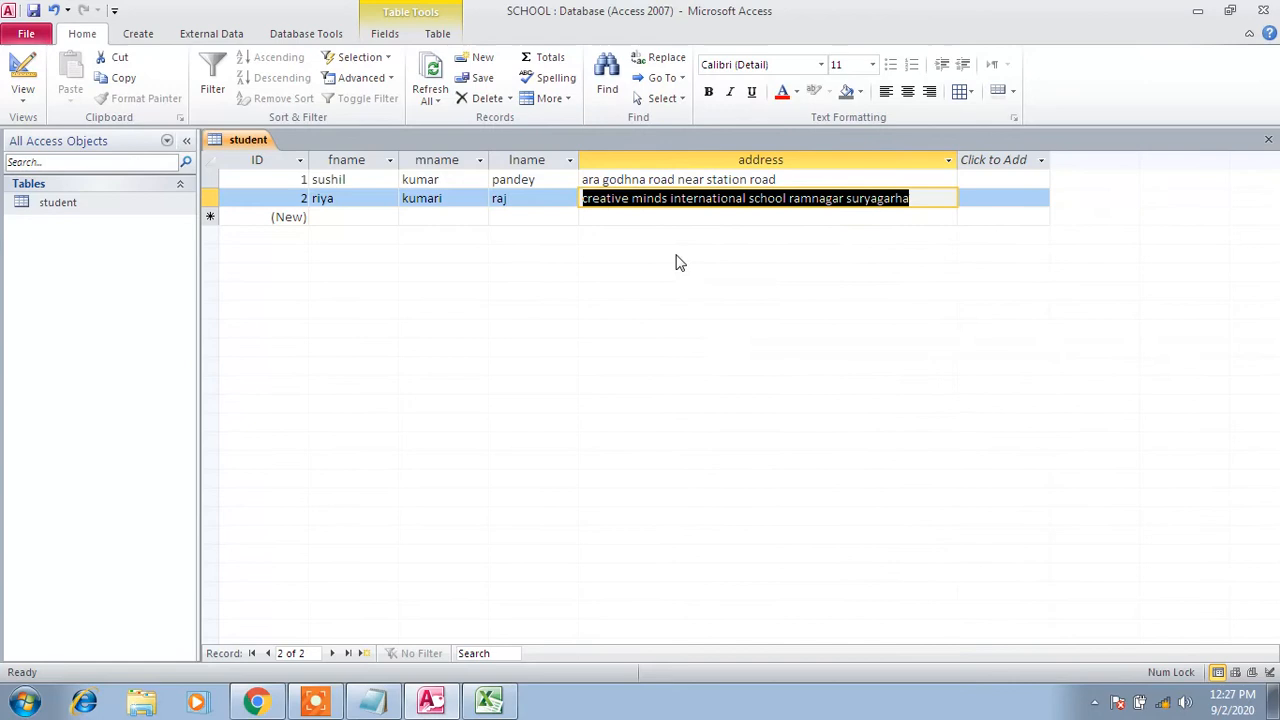
{"action": "left_click", "coordinate": [921, 198]}
{"action": "type", "text": ", c"}
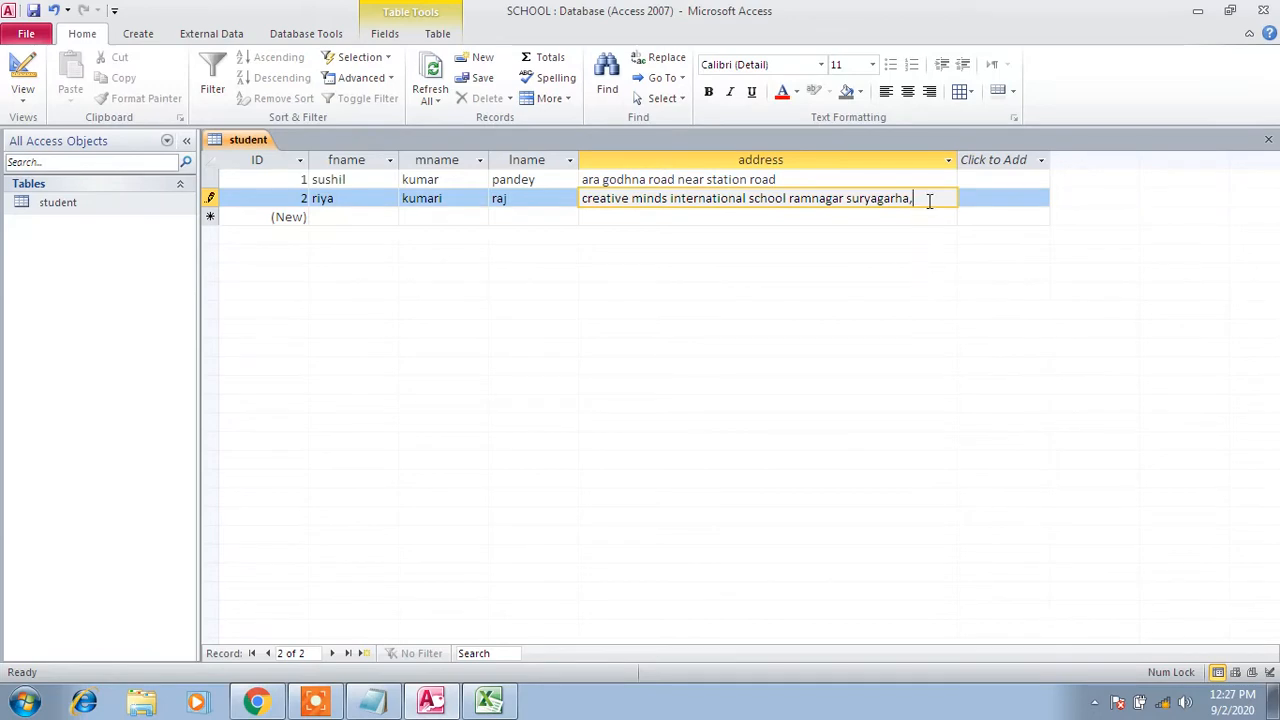
Select the second student's address text and commit record 2 by selecting the address column
{"action": "left_click_drag", "start_coordinate": [928, 201], "coordinate": [583, 200]}
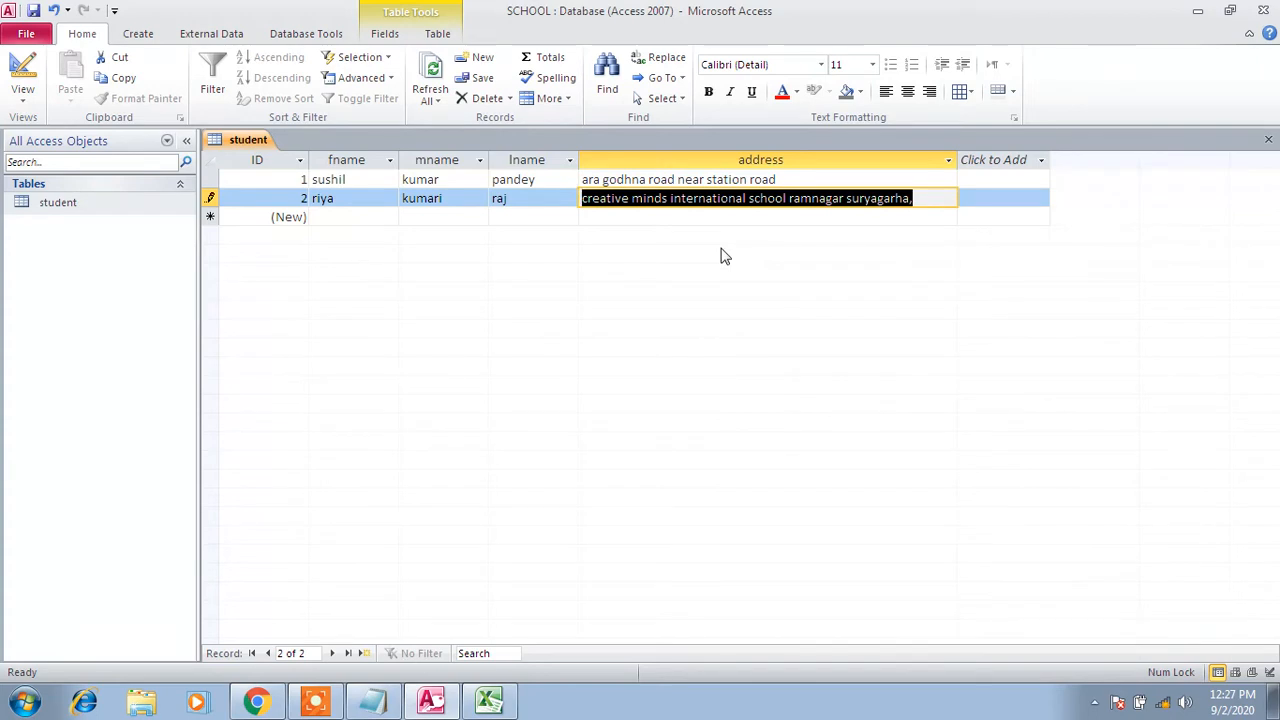
{"action": "left_click", "coordinate": [780, 162]}
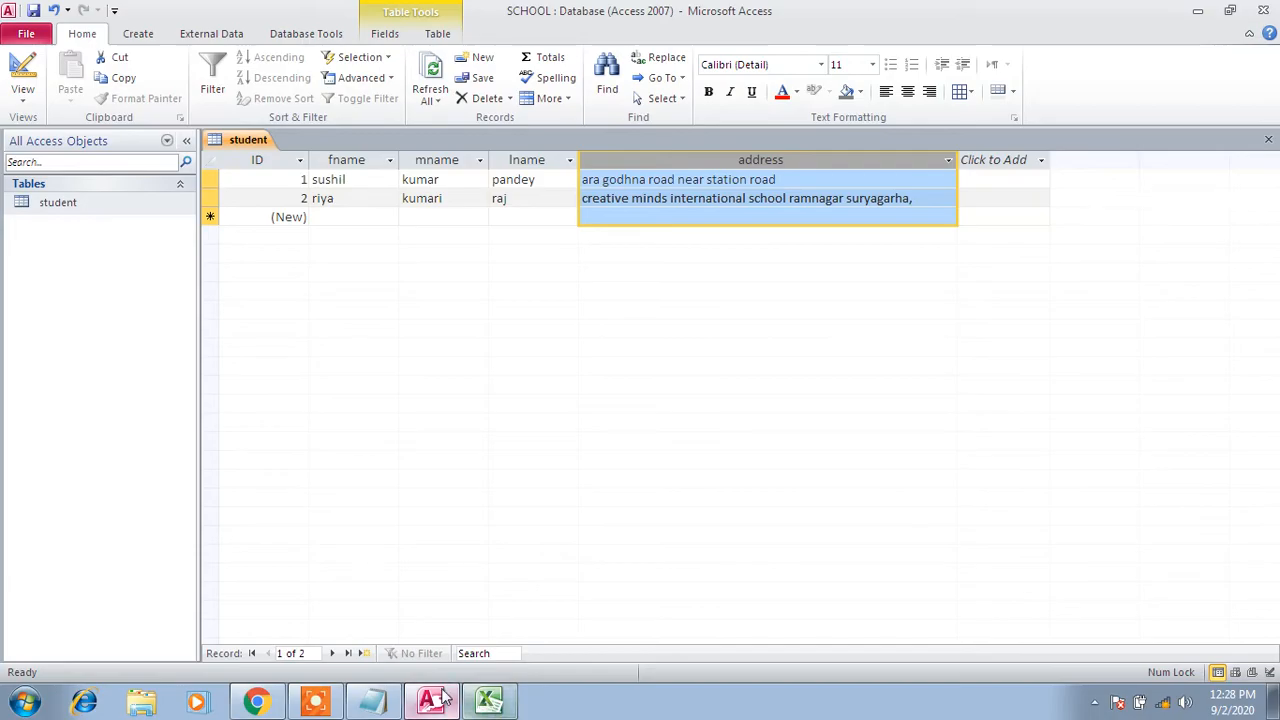
{"action": "left_click", "coordinate": [370, 702]}
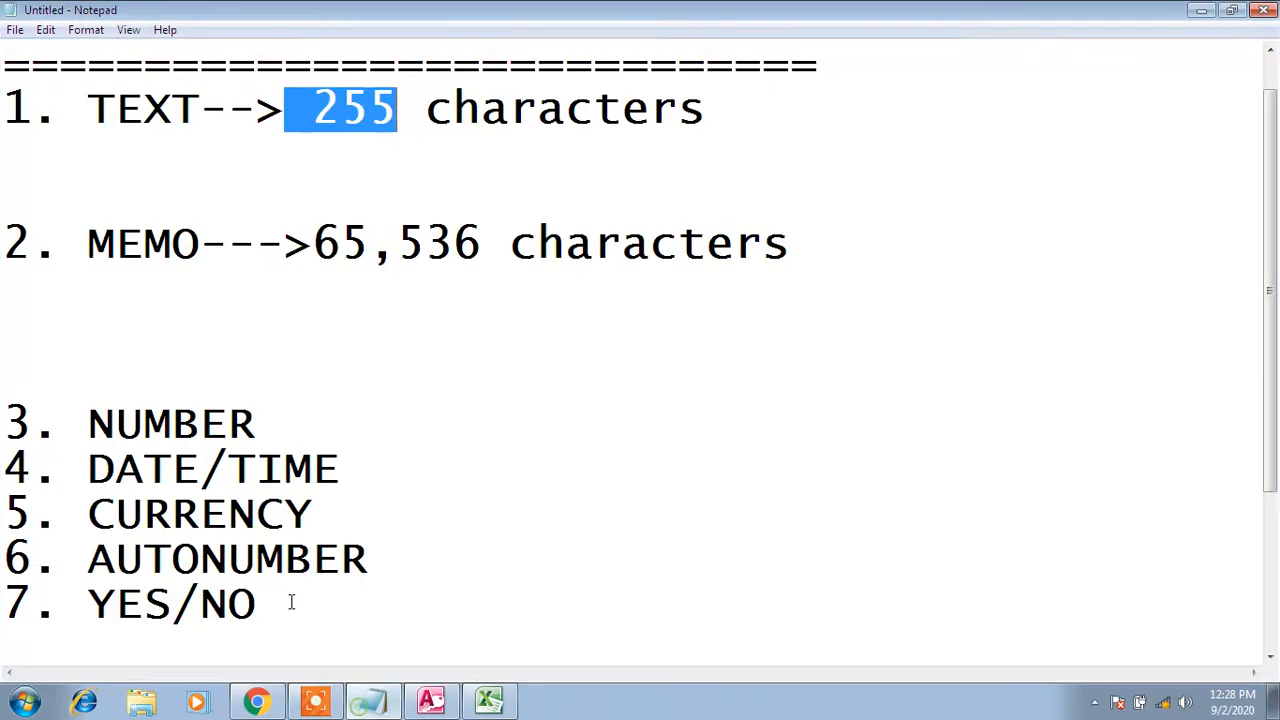
Insert blank lines below NUMBER in the notes and type '-->' after NUMBER
{"action": "left_click", "coordinate": [119, 384]}
{"action": "key", "text": "Down"}
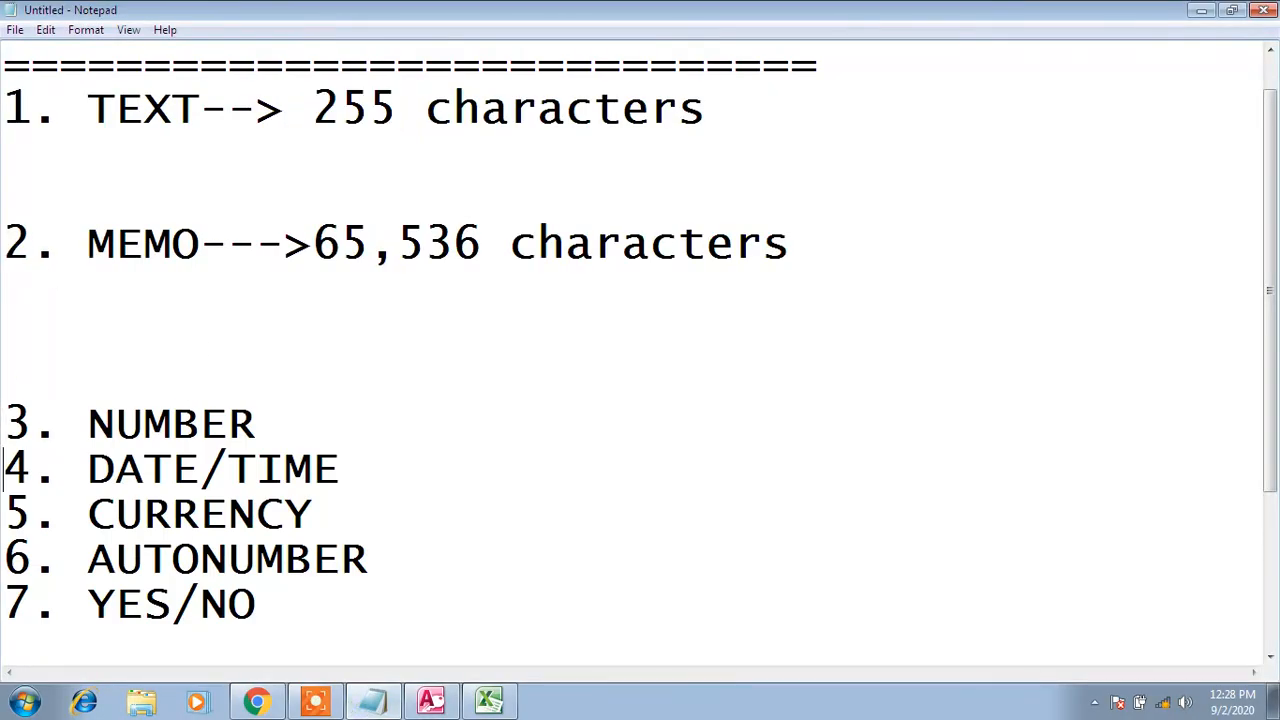
{"action": "key", "text": "Return"}
{"action": "key", "text": "Return"}
{"action": "key", "text": "Return"}
{"action": "key", "text": "Up"}
{"action": "key", "text": "Up"}
{"action": "key", "text": "Up"}
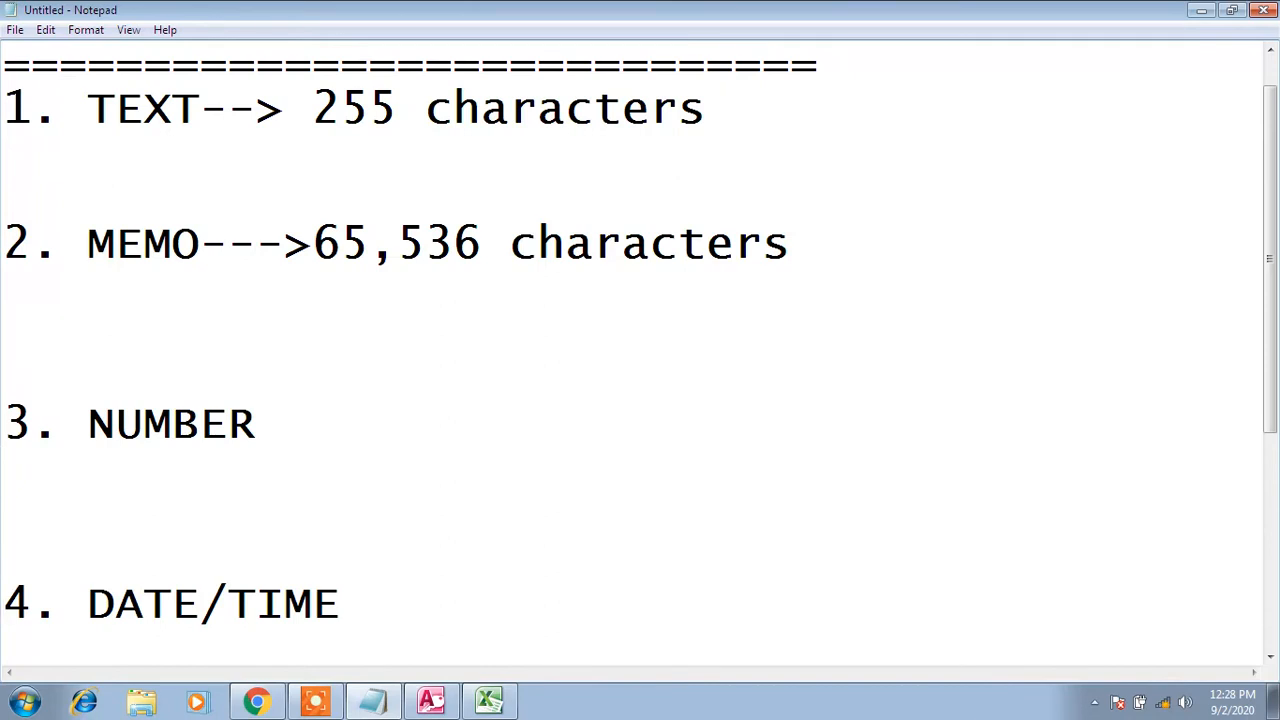
{"action": "type", "text": "-->"}
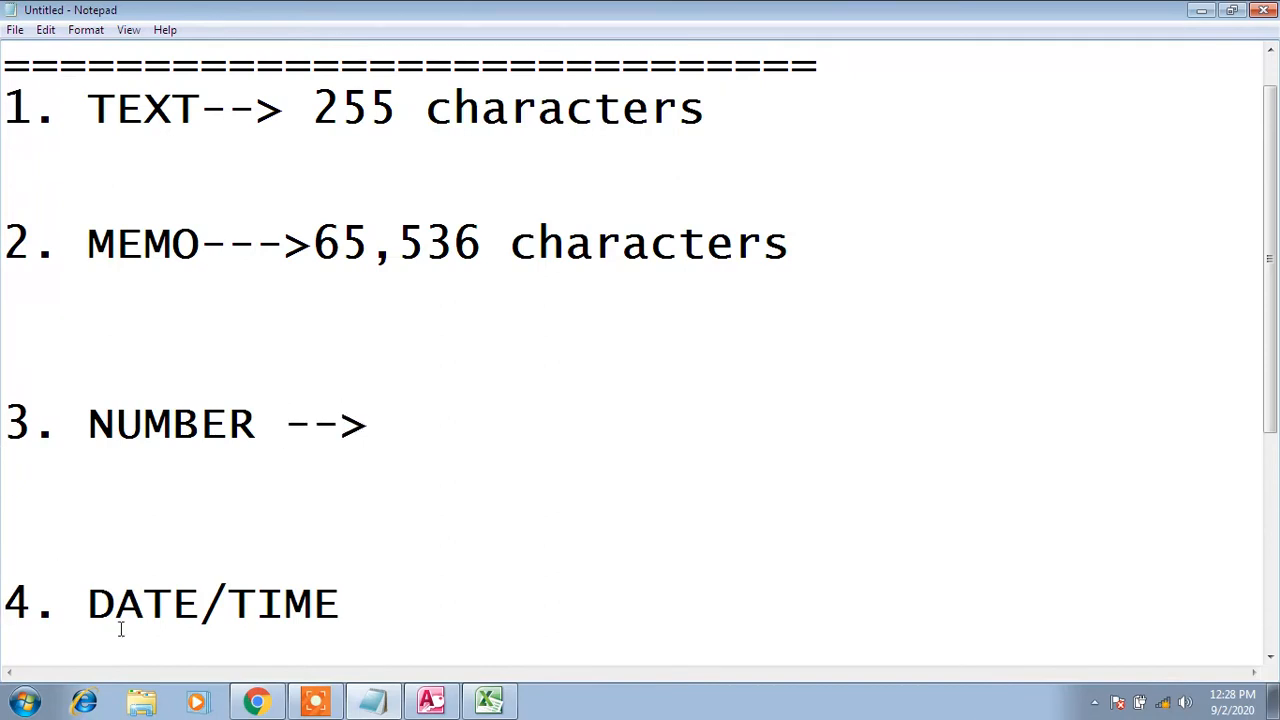
{"action": "left_click", "coordinate": [489, 700]}
Enter the column heading 'class' in Excel cell E1
{"action": "left_click", "coordinate": [489, 183]}
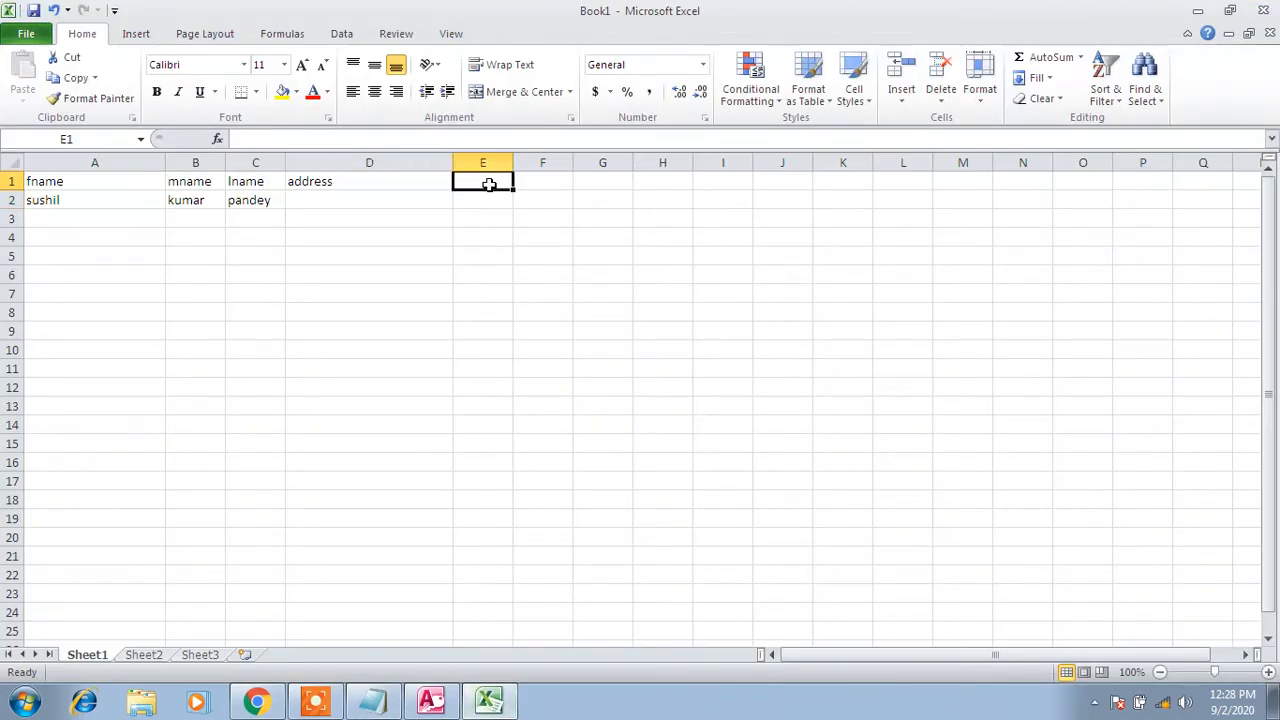
{"action": "type", "text": "class"}
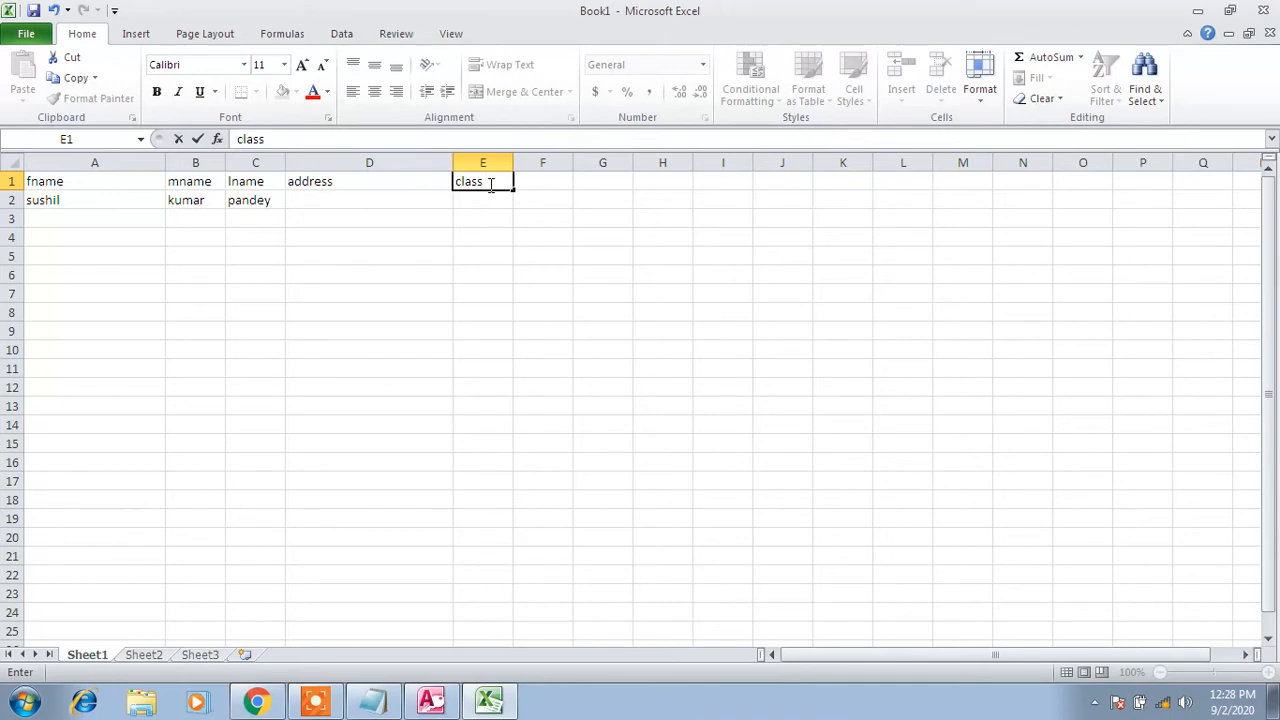
{"action": "key", "text": "Tab"}
{"action": "key", "text": "Return"}
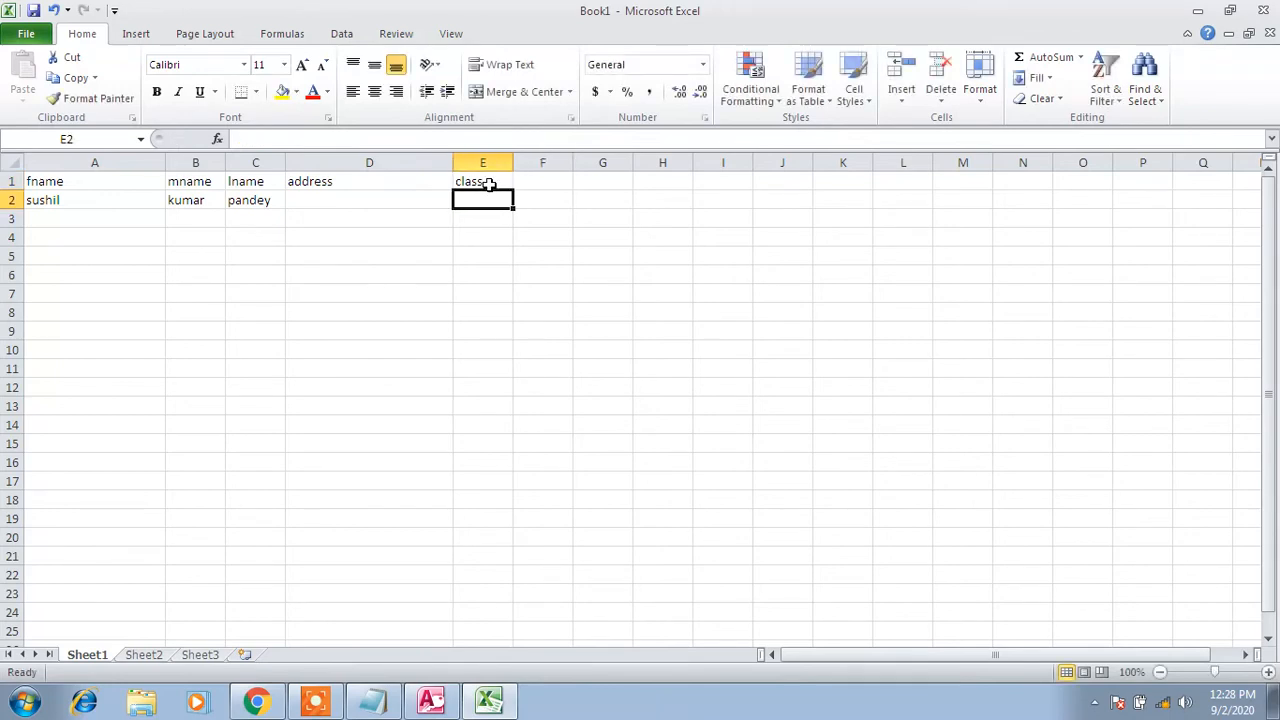
{"action": "left_click", "coordinate": [489, 183]}
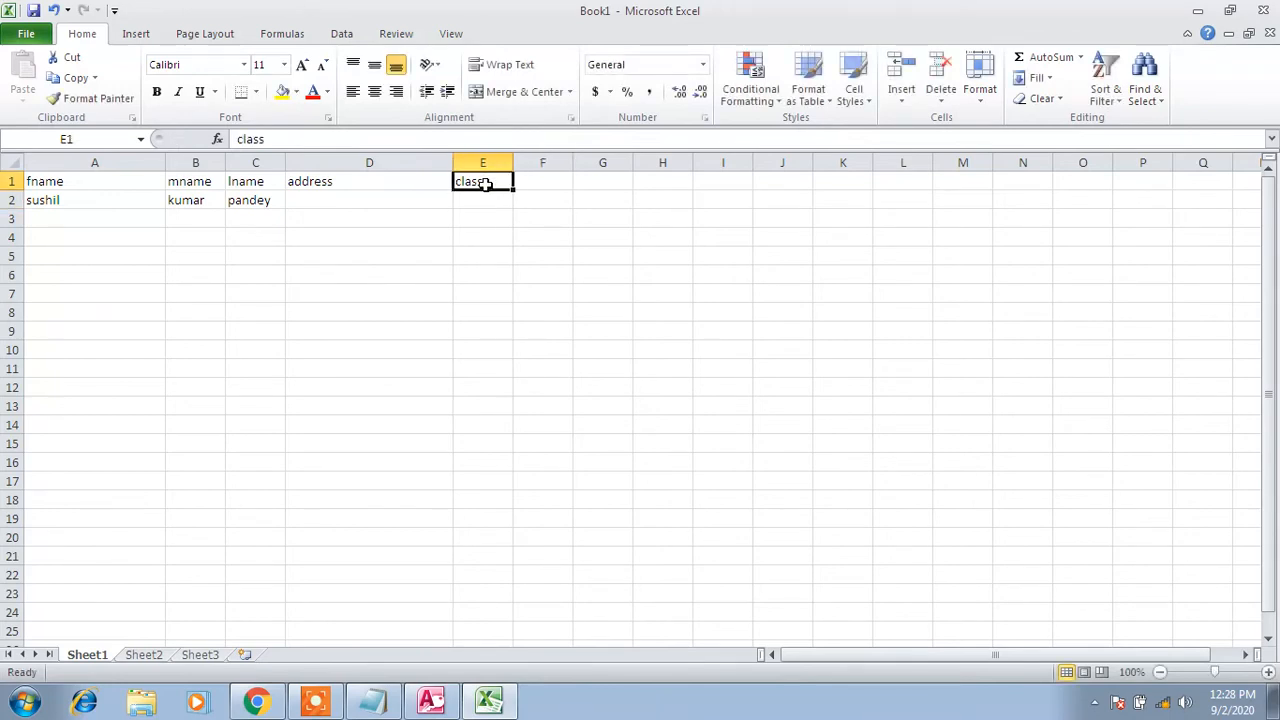
{"action": "left_click", "coordinate": [484, 204]}
Enter 5 in E2 and the text 'adada' in E3, then review the class column
{"action": "type", "text": "4"}
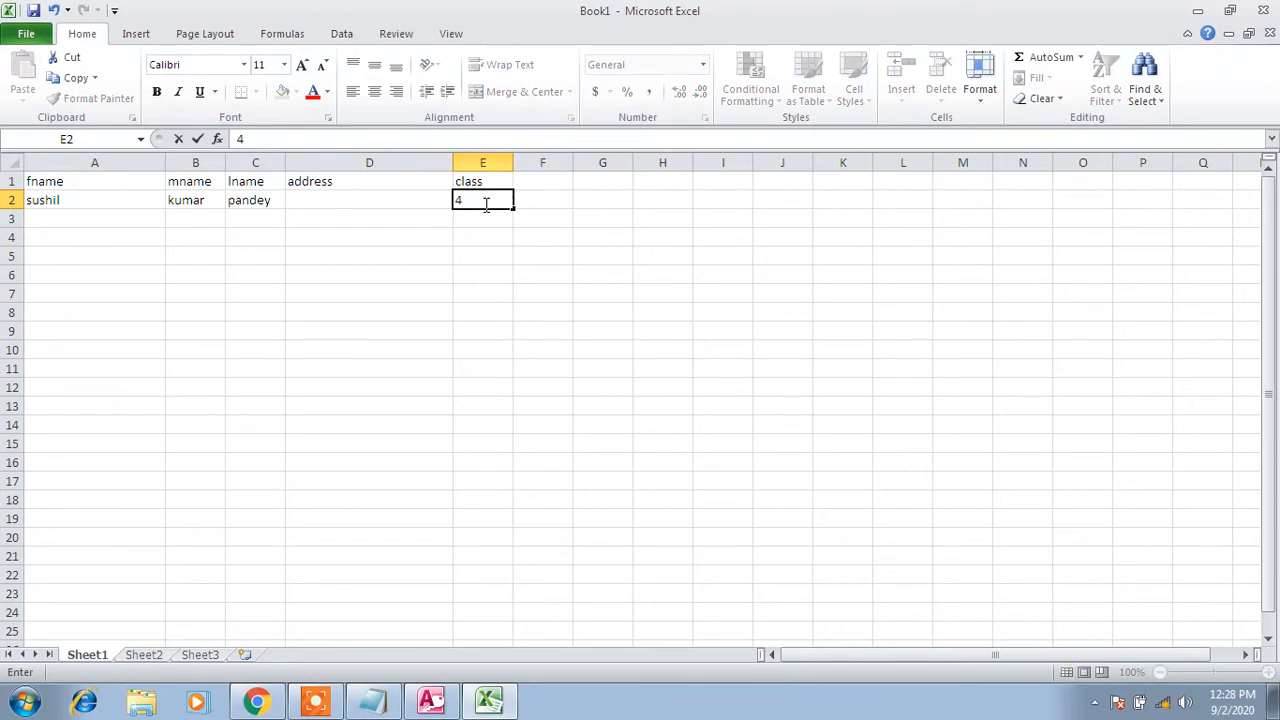
{"action": "key", "text": "BackSpace"}
{"action": "type", "text": "5"}
{"action": "key", "text": "Return"}
{"action": "type", "text": "adada"}
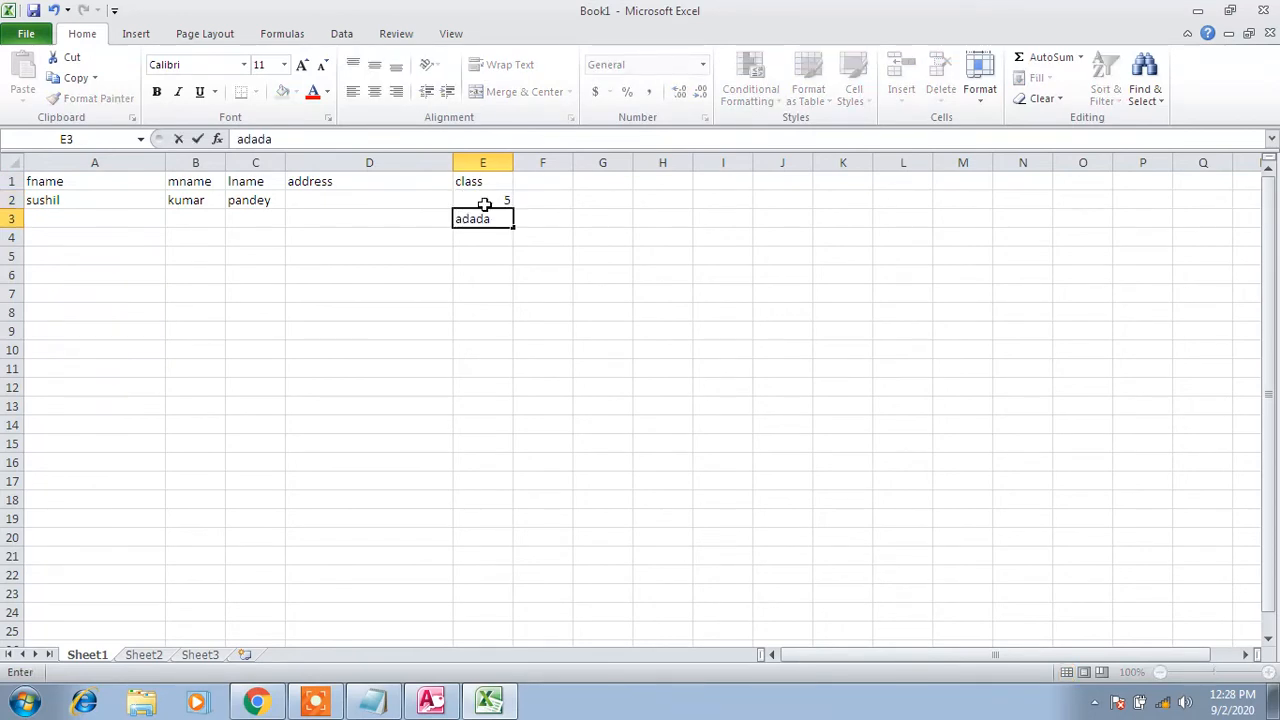
{"action": "key", "text": "Return"}
{"action": "key", "text": "Up"}
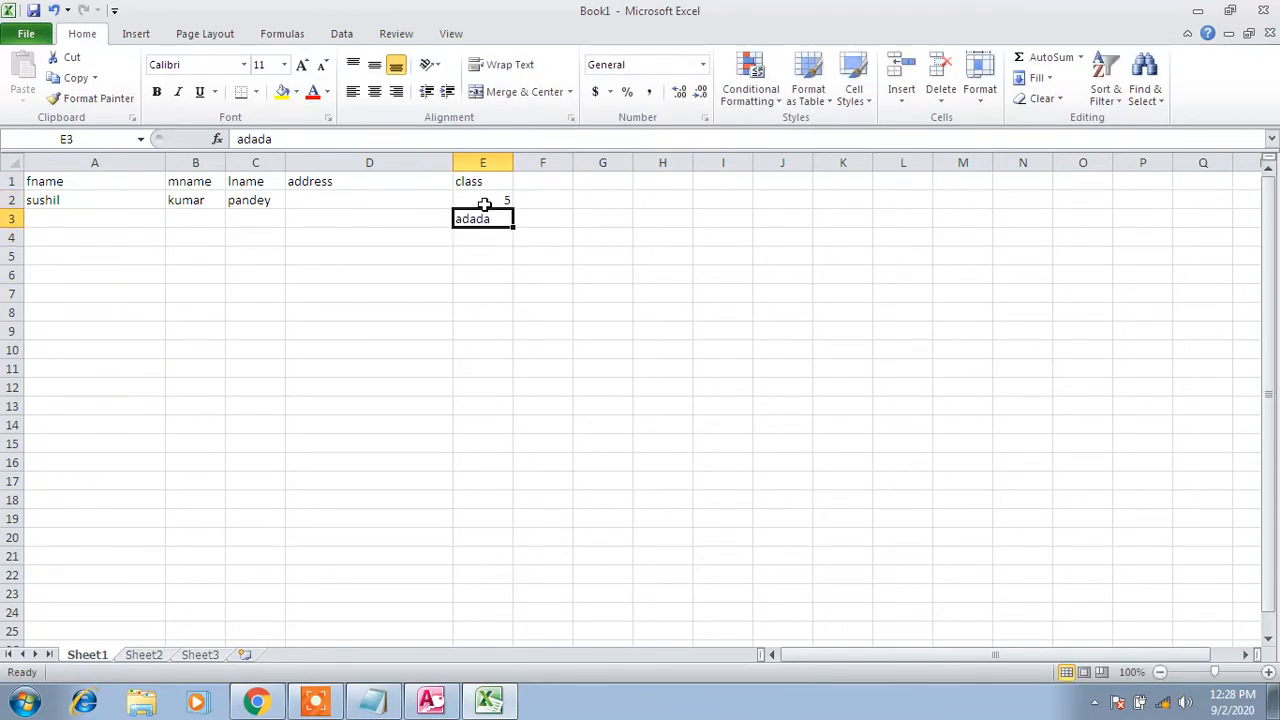
{"action": "left_click", "coordinate": [480, 181]}
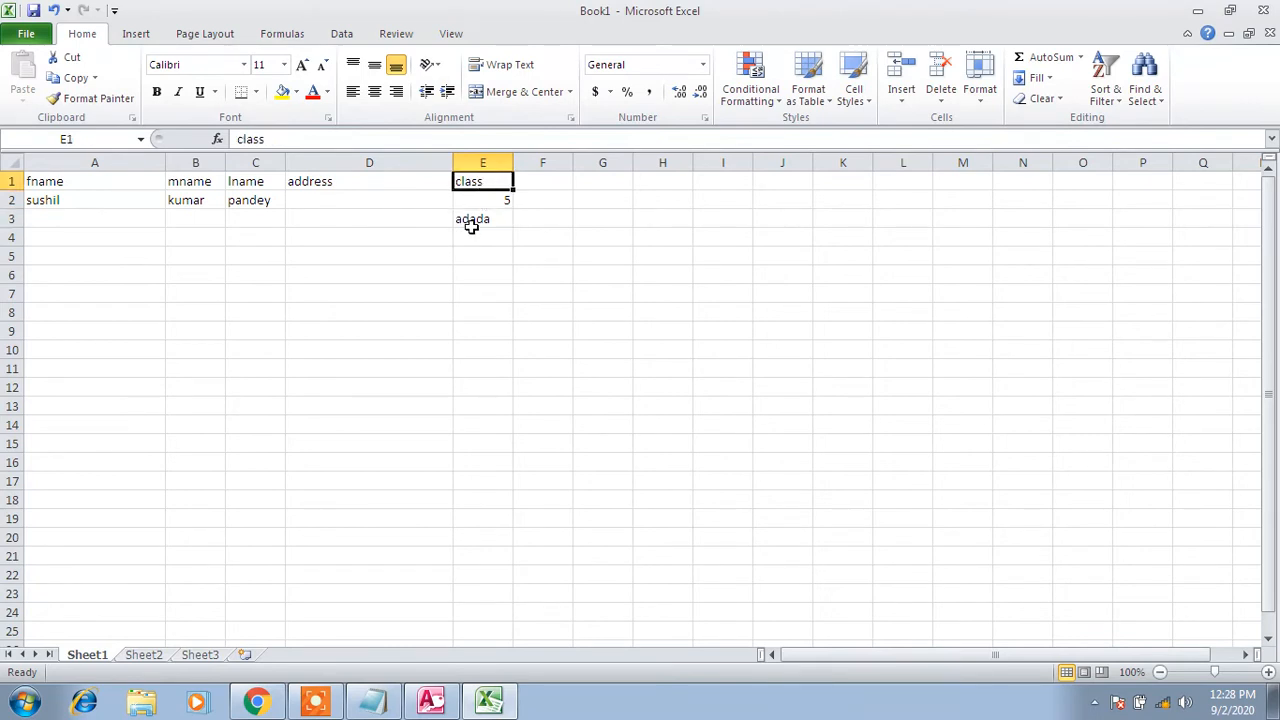
{"action": "left_click", "coordinate": [470, 220]}
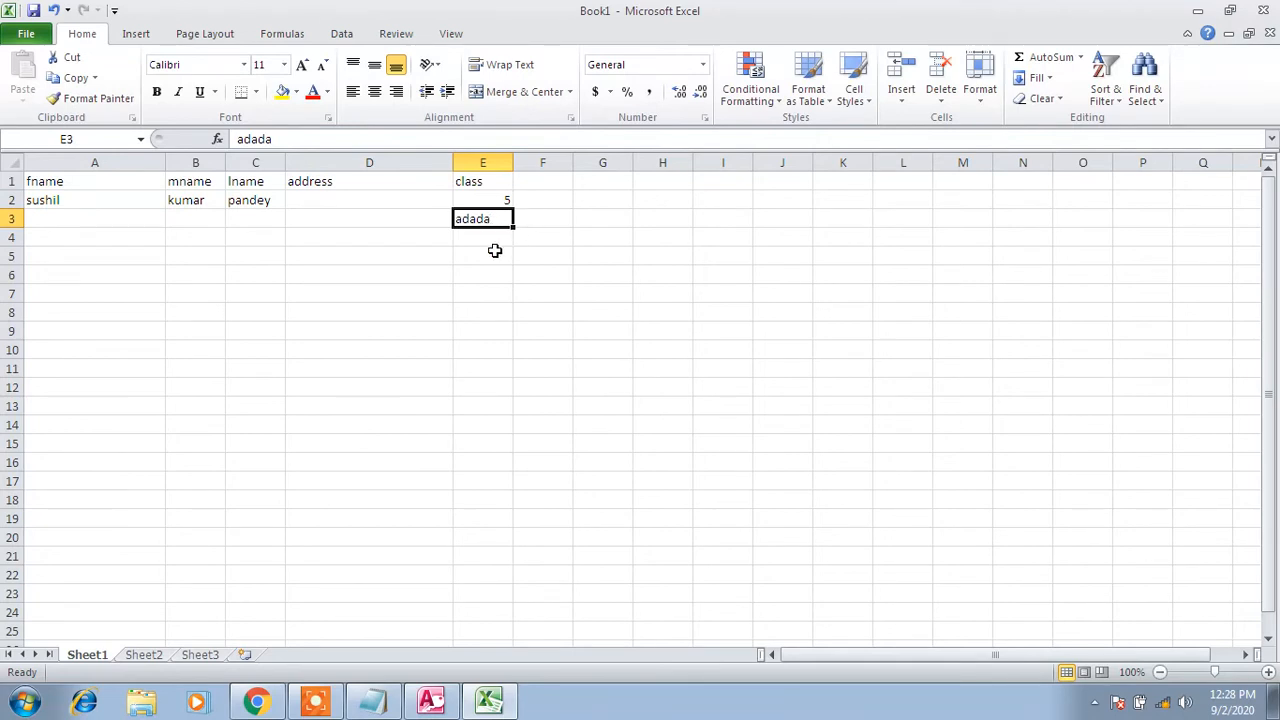
{"action": "left_click", "coordinate": [485, 181]}
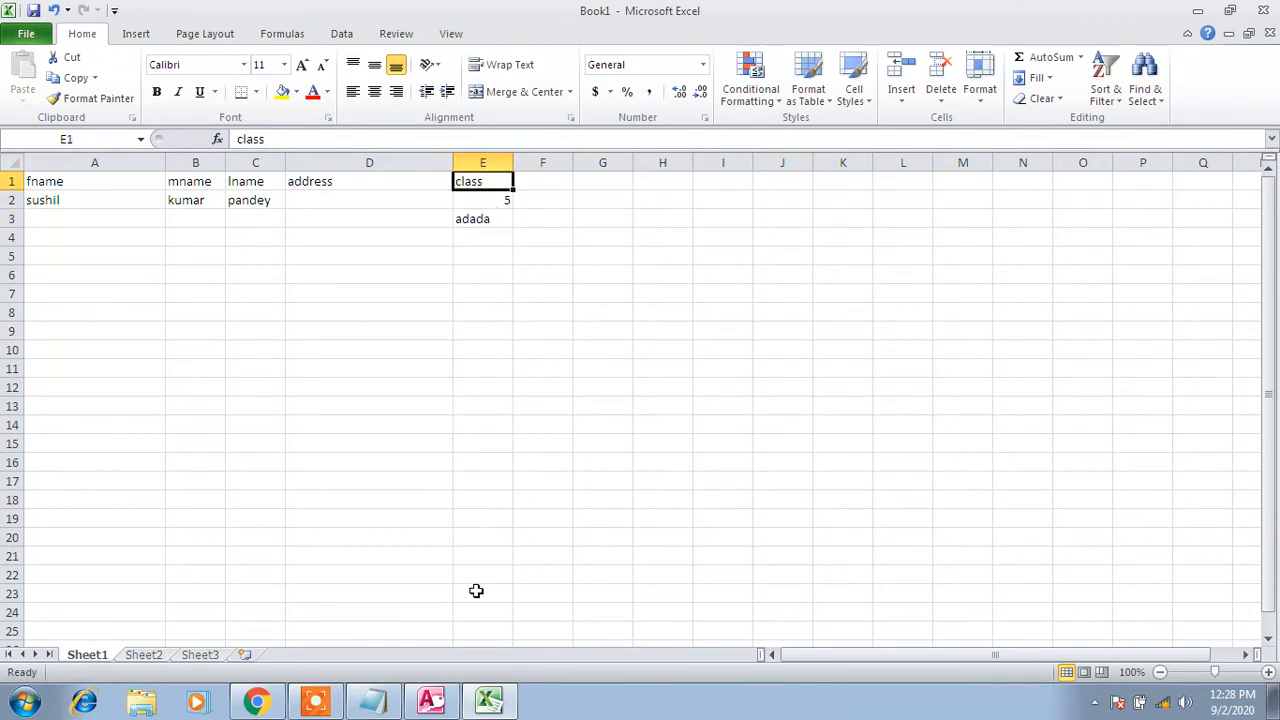
{"action": "left_click", "coordinate": [431, 700]}
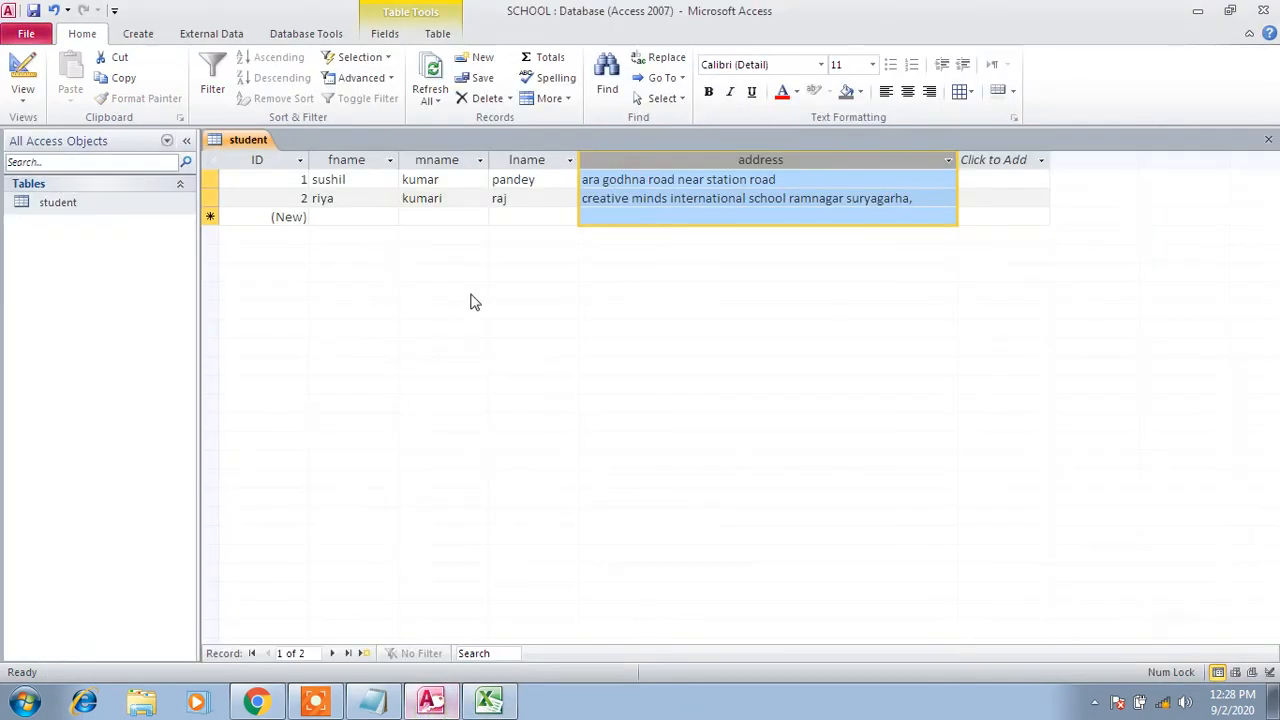
Close the Access student table, saving its layout changes
{"action": "right_click", "coordinate": [232, 140]}
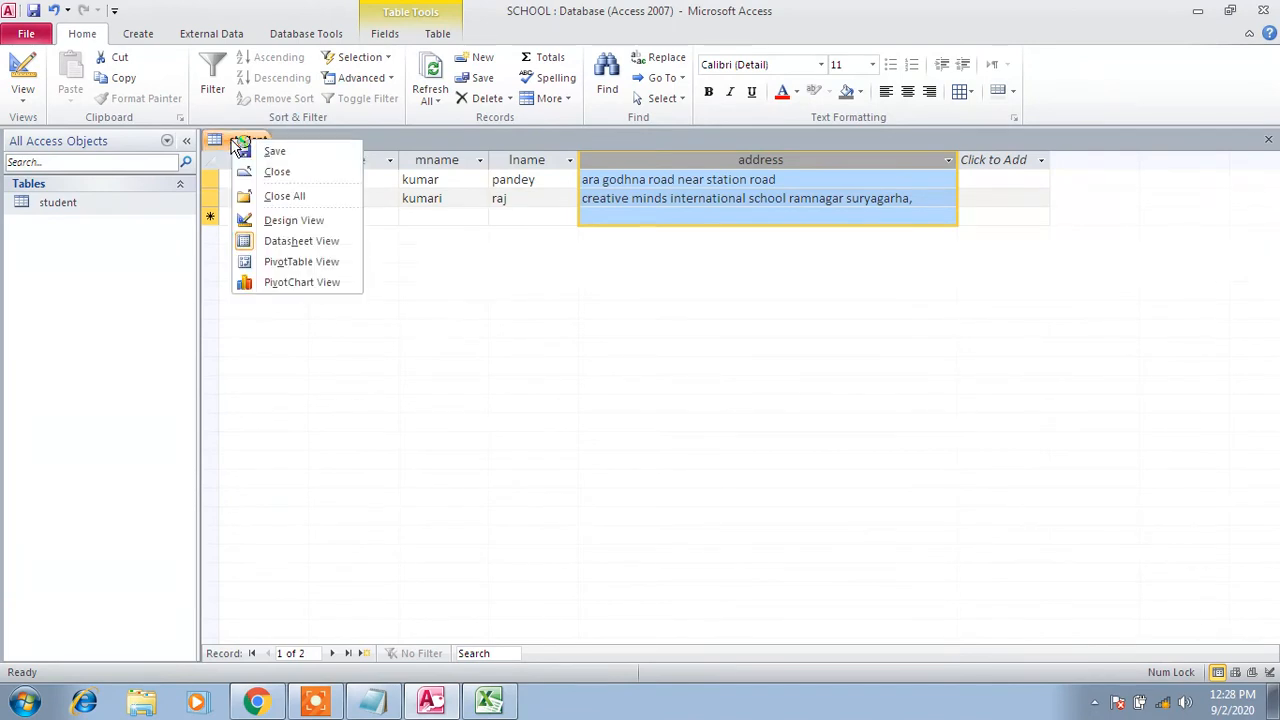
{"action": "left_click", "coordinate": [277, 174]}
{"action": "left_click", "coordinate": [571, 401]}
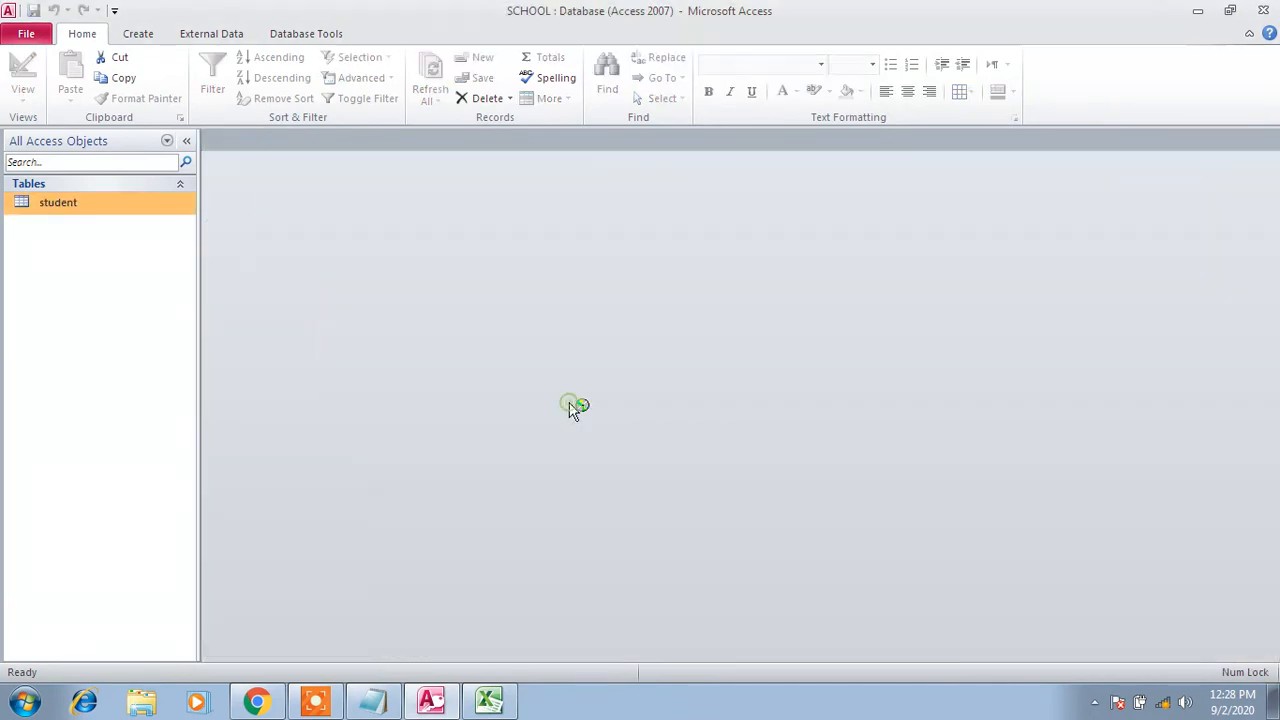
{"action": "left_click", "coordinate": [489, 700]}
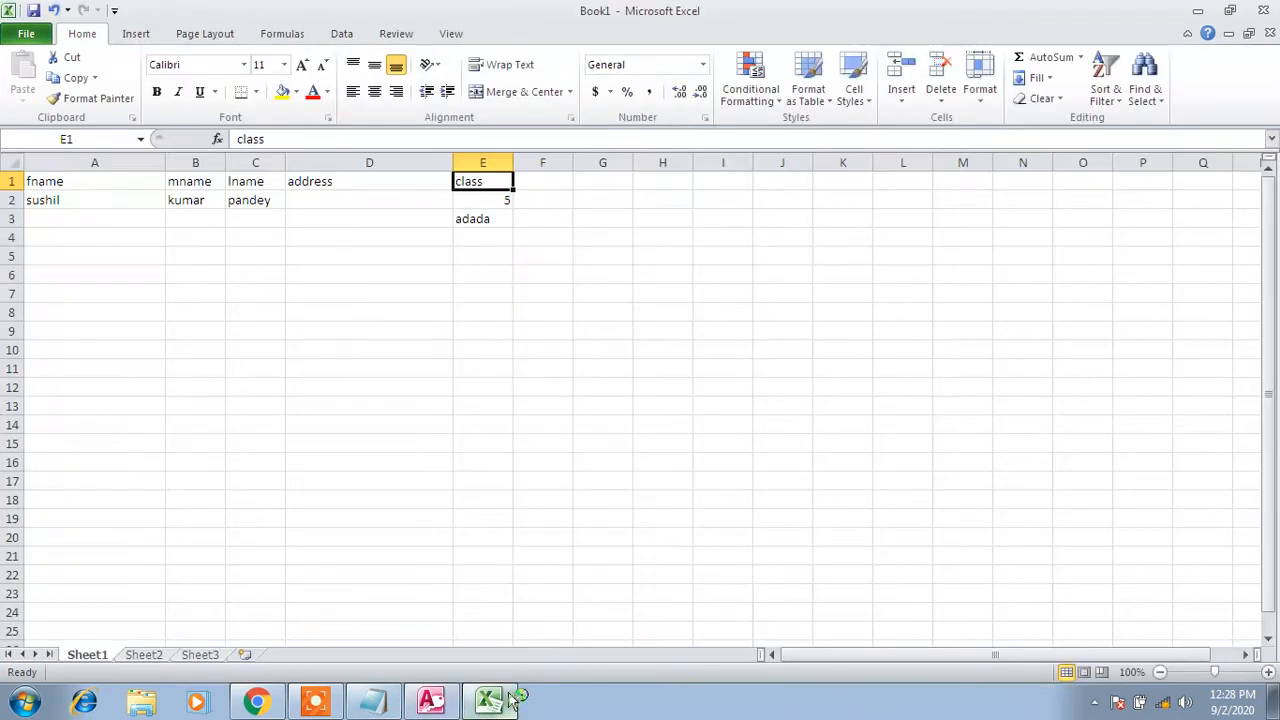
Change E3 to 'five' and enter 'sdkjfhs' in E4 of the class column
{"action": "left_click", "coordinate": [502, 199]}
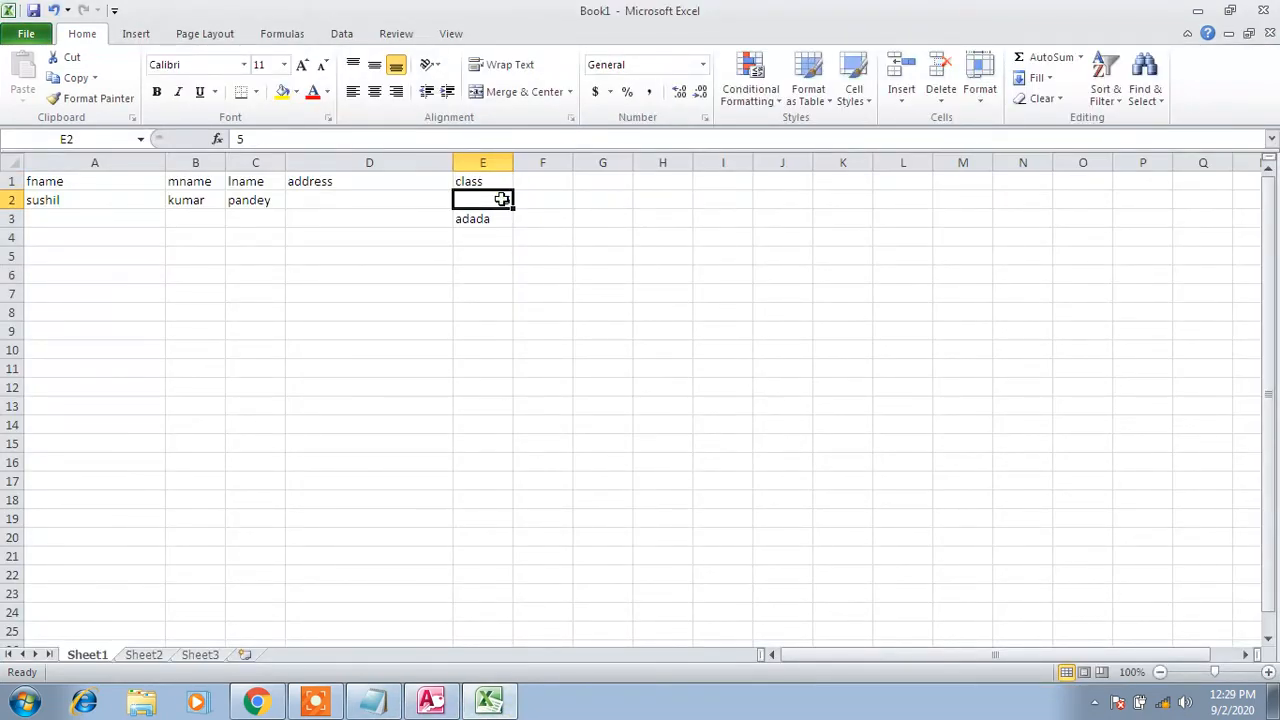
{"action": "left_click", "coordinate": [495, 220]}
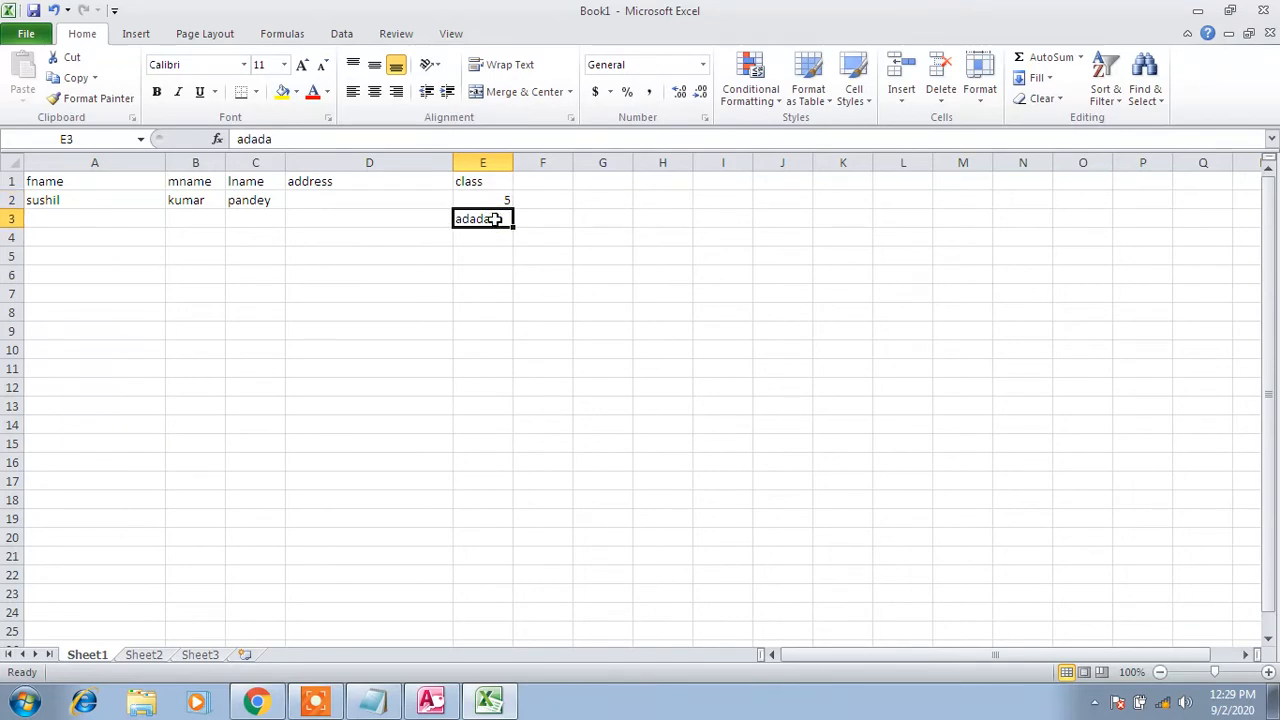
{"action": "type", "text": "five"}
{"action": "key", "text": "Tab"}
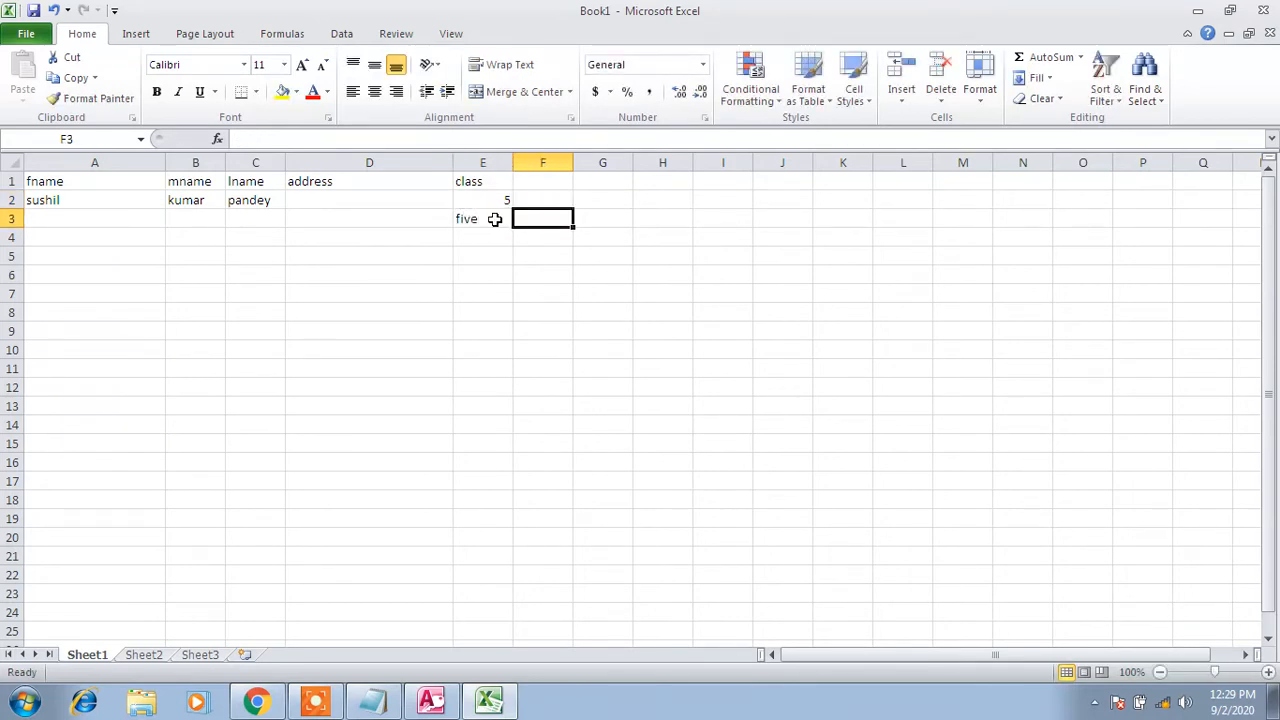
{"action": "left_click", "coordinate": [475, 235]}
{"action": "type", "text": "sdkjfhs"}
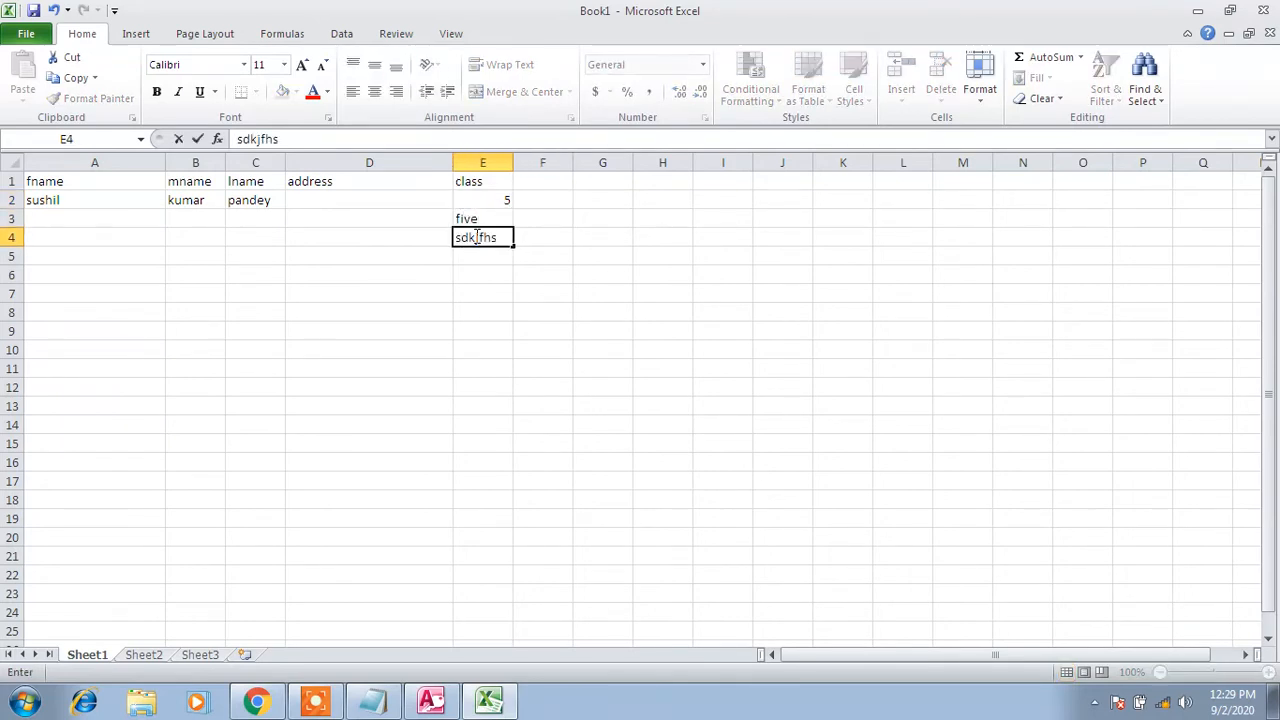
{"action": "left_click", "coordinate": [516, 292]}
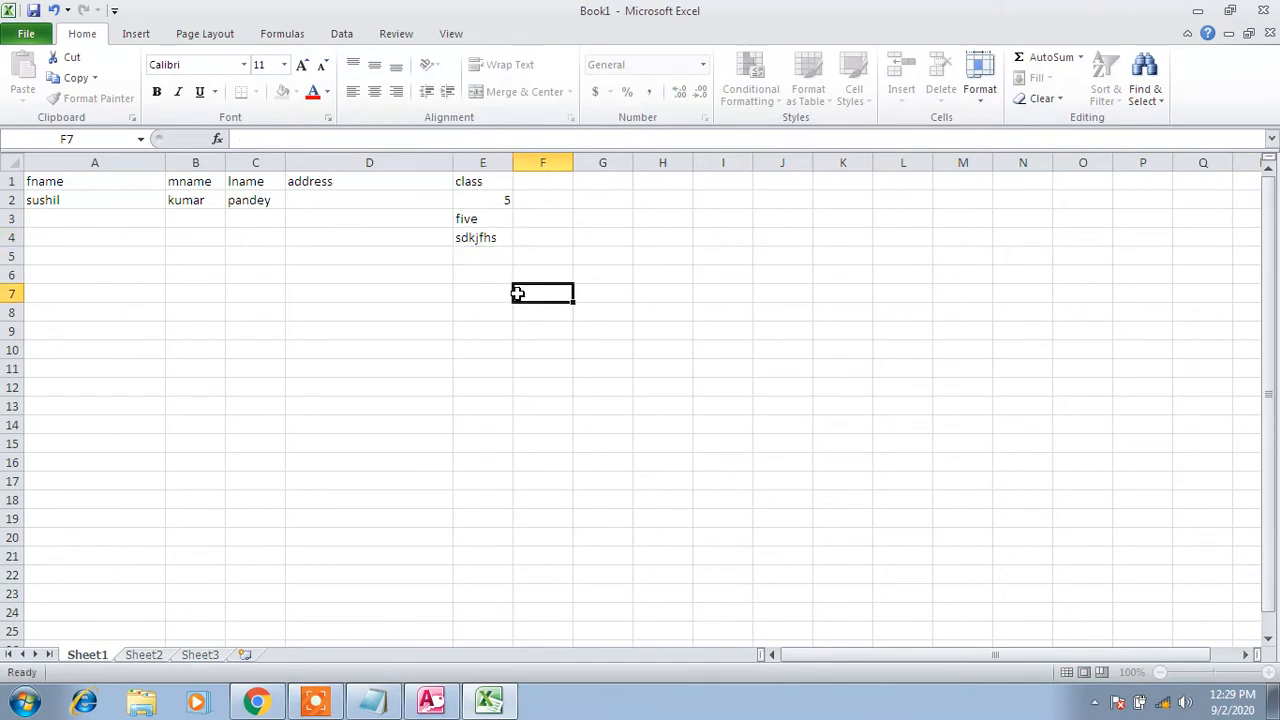
{"action": "left_click", "coordinate": [487, 240]}
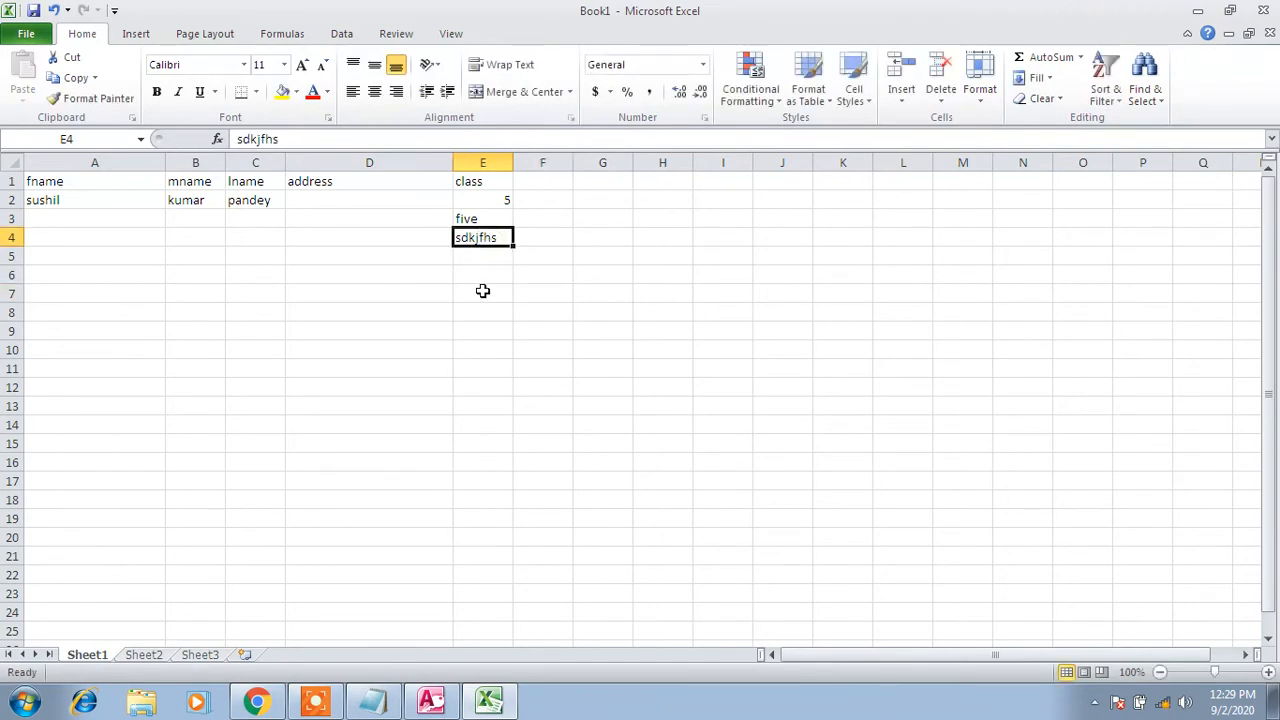
{"action": "left_click", "coordinate": [498, 200]}
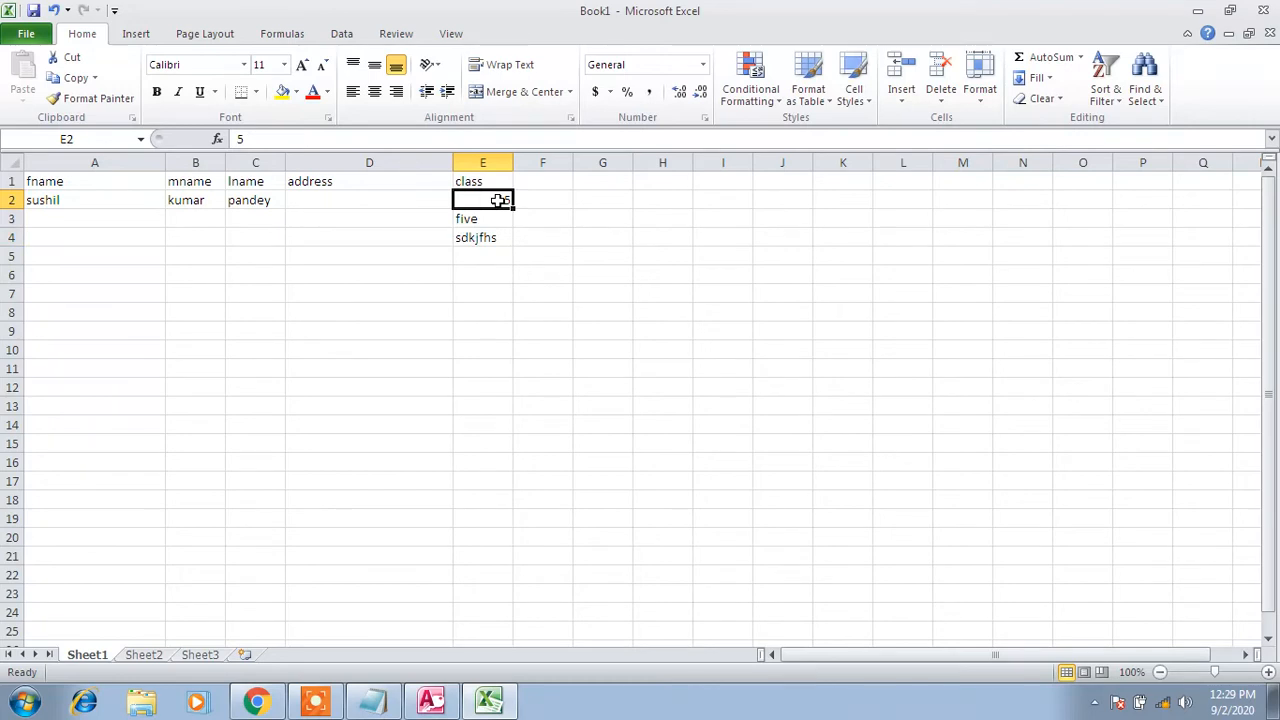
{"action": "left_click", "coordinate": [543, 276]}
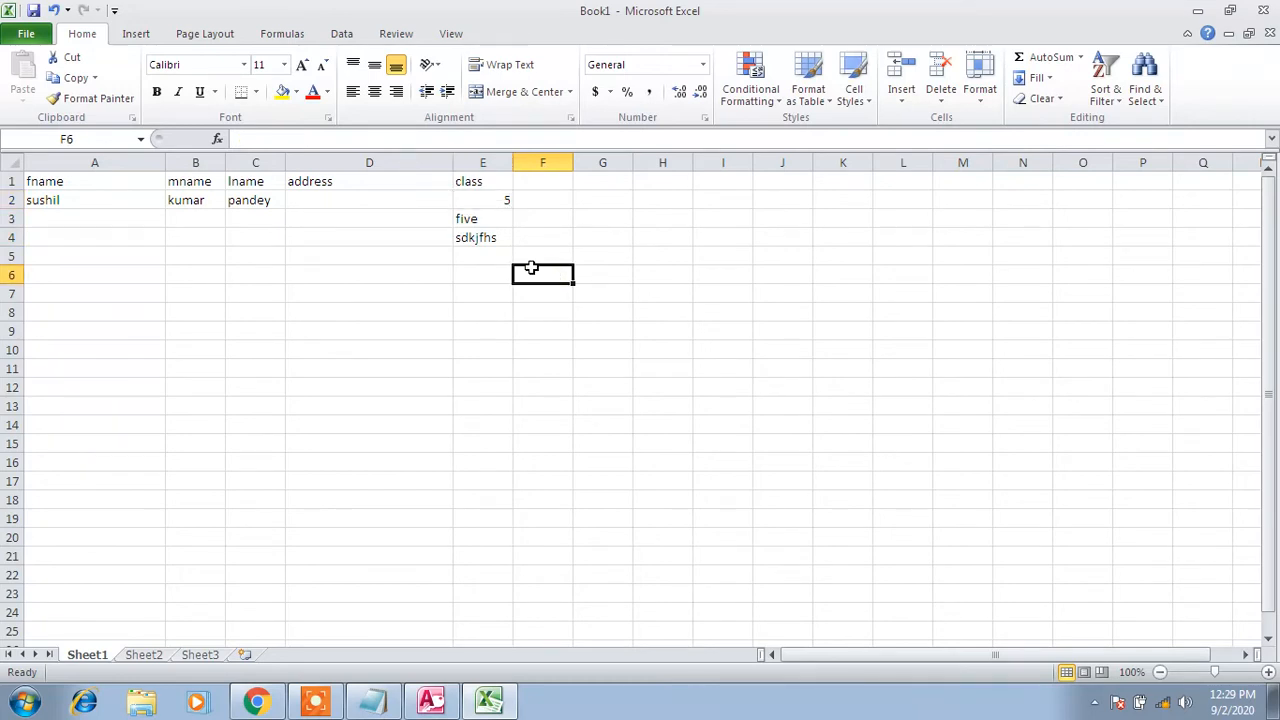
{"action": "left_click", "coordinate": [431, 700]}
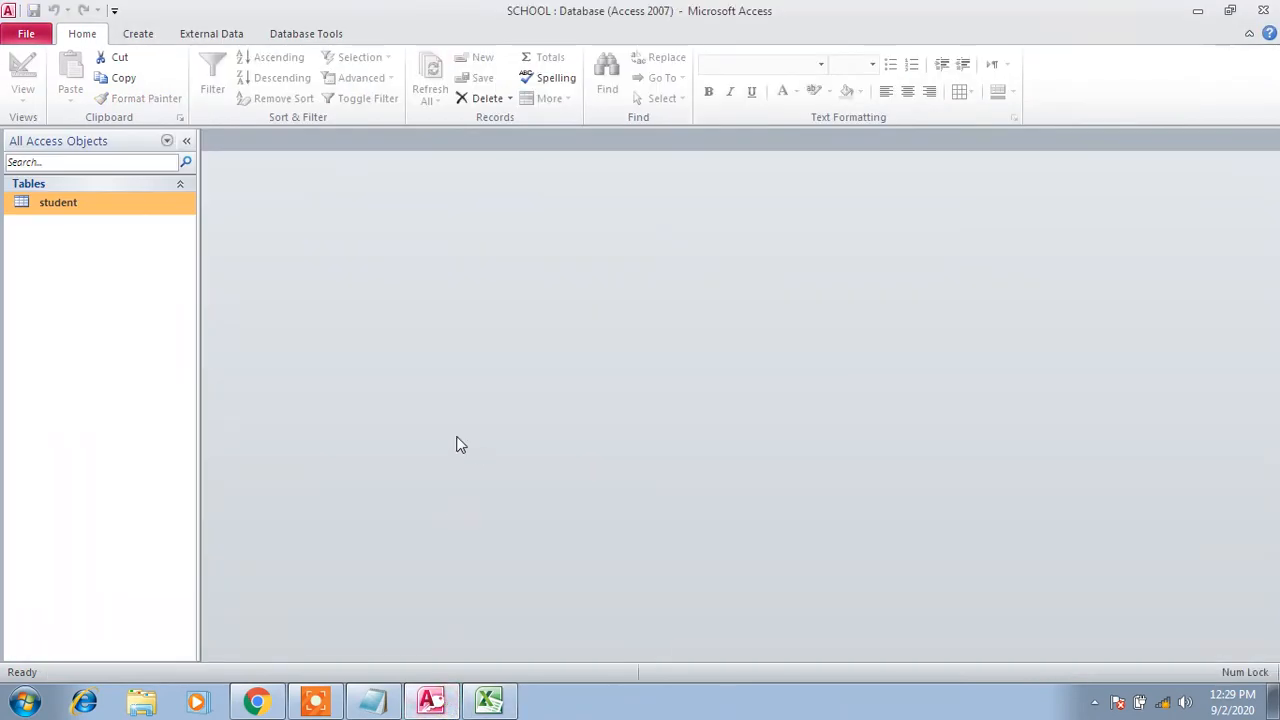
Open the student table in Design View and add a Text field named class below address
{"action": "left_click", "coordinate": [123, 204]}
{"action": "right_click", "coordinate": [122, 206]}
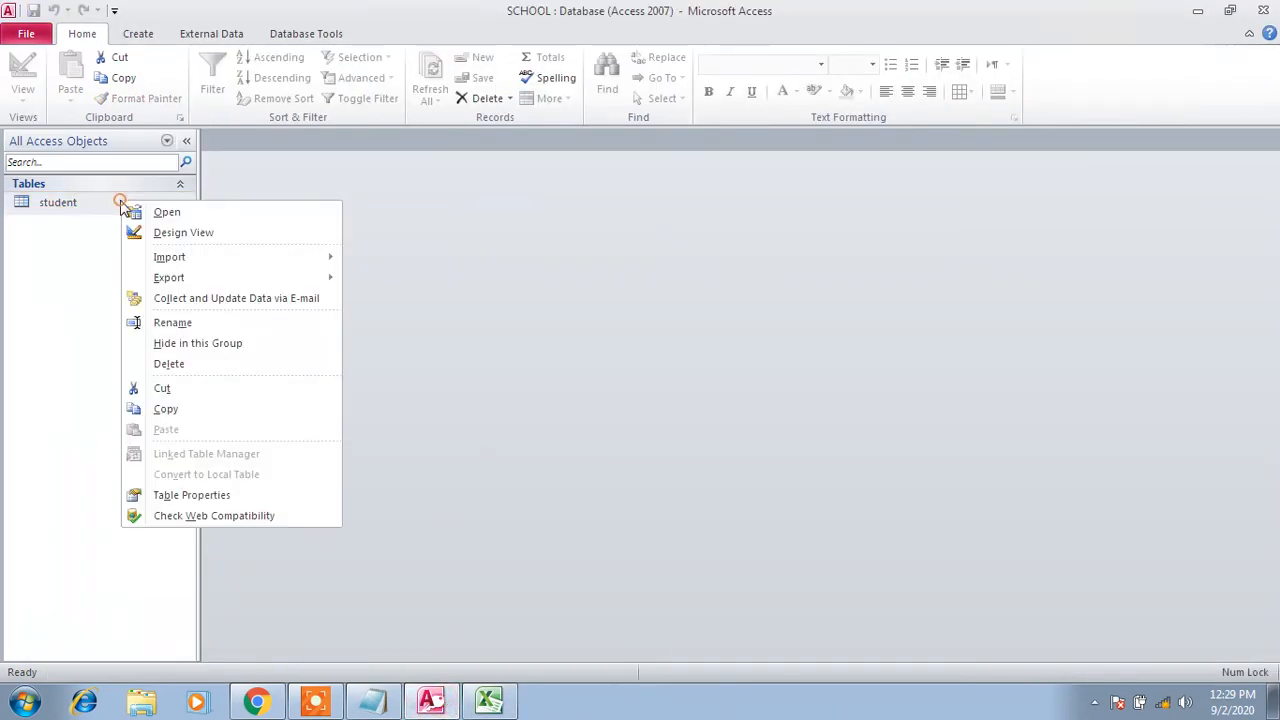
{"action": "left_click", "coordinate": [152, 232]}
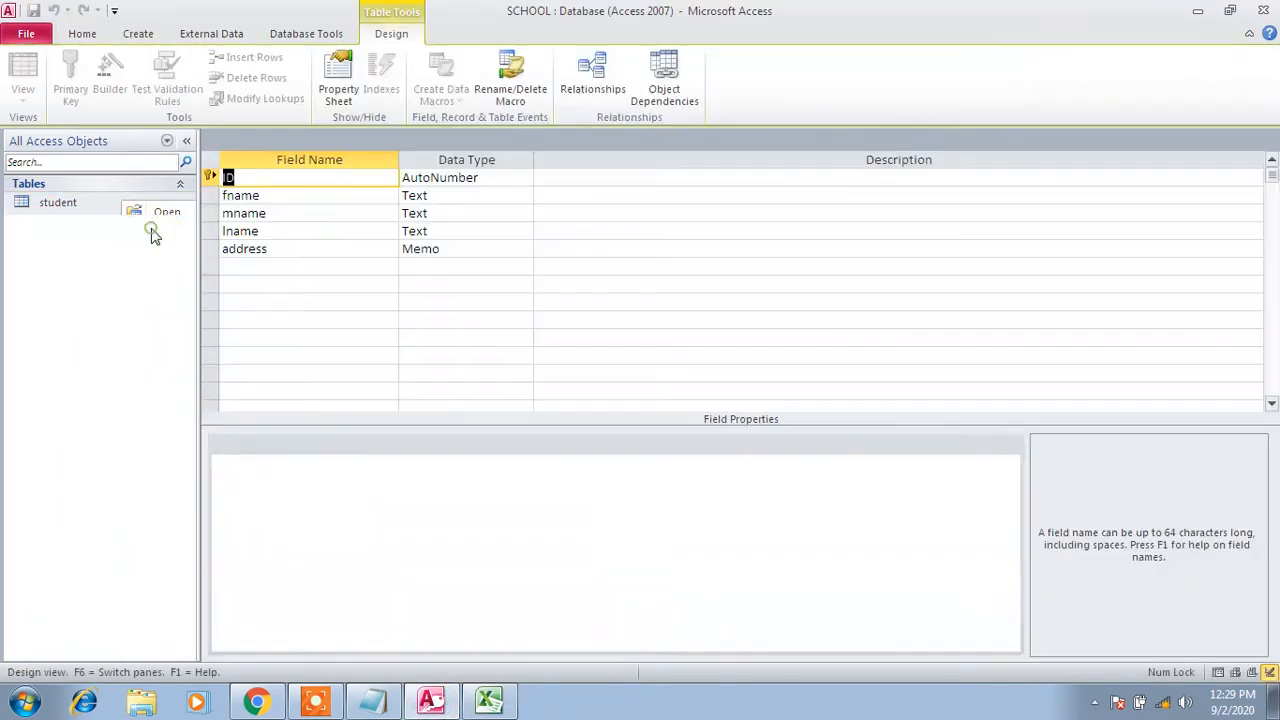
{"action": "left_click", "coordinate": [275, 264]}
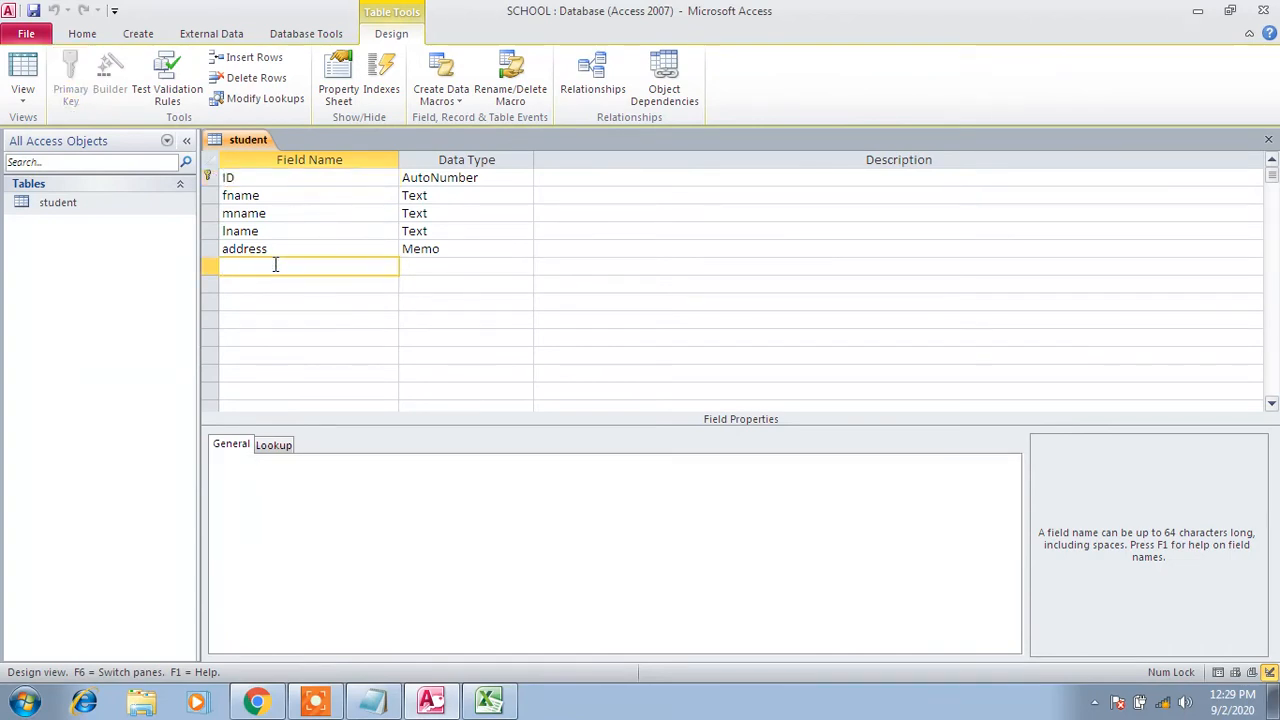
{"action": "type", "text": "c"}
{"action": "key", "text": "BackSpace"}
{"action": "type", "text": "ac"}
{"action": "key", "text": "Tab"}
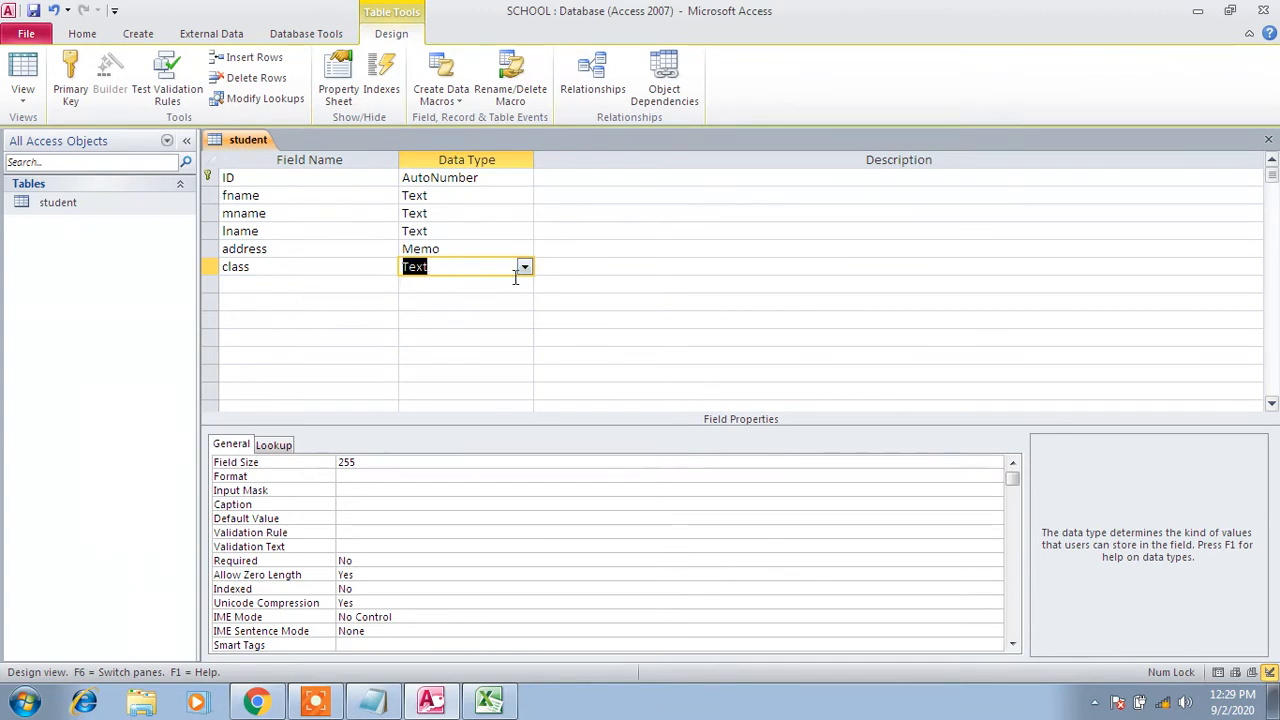
{"action": "left_click", "coordinate": [489, 700]}
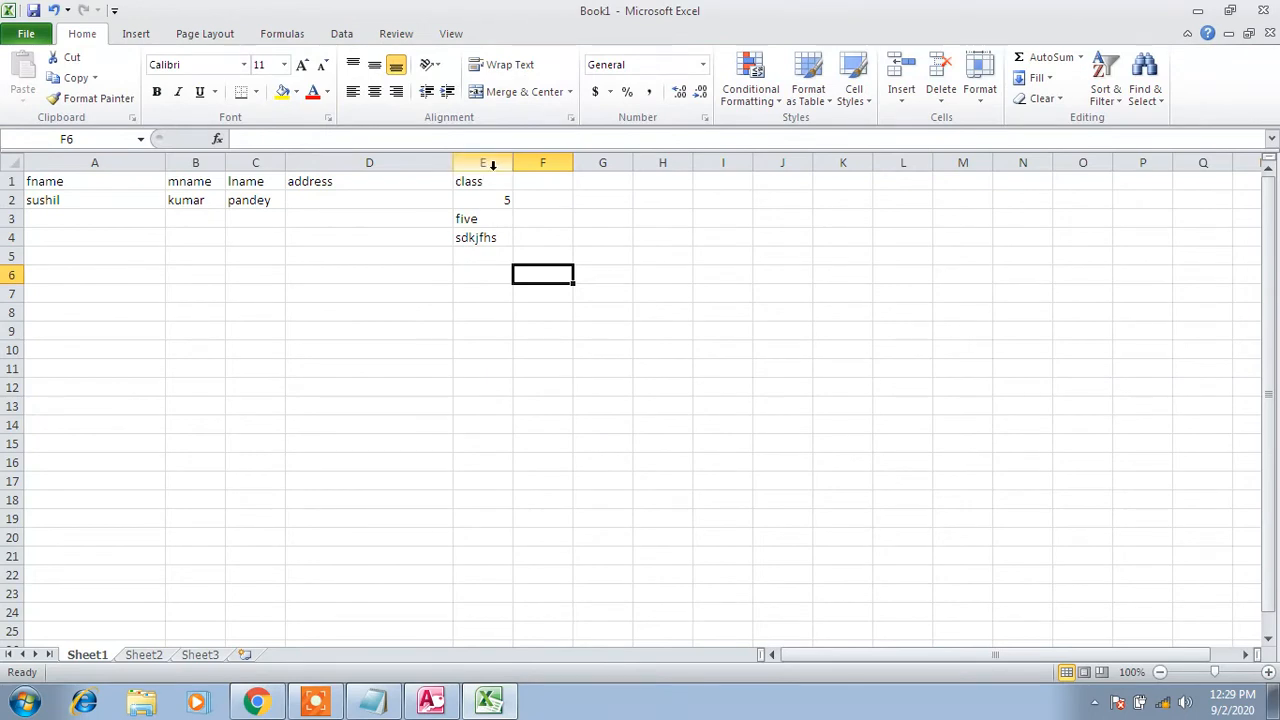
Check E2 and E3, then overwrite E4 with 'ssdjkfhskdjf'
{"action": "left_click", "coordinate": [491, 200]}
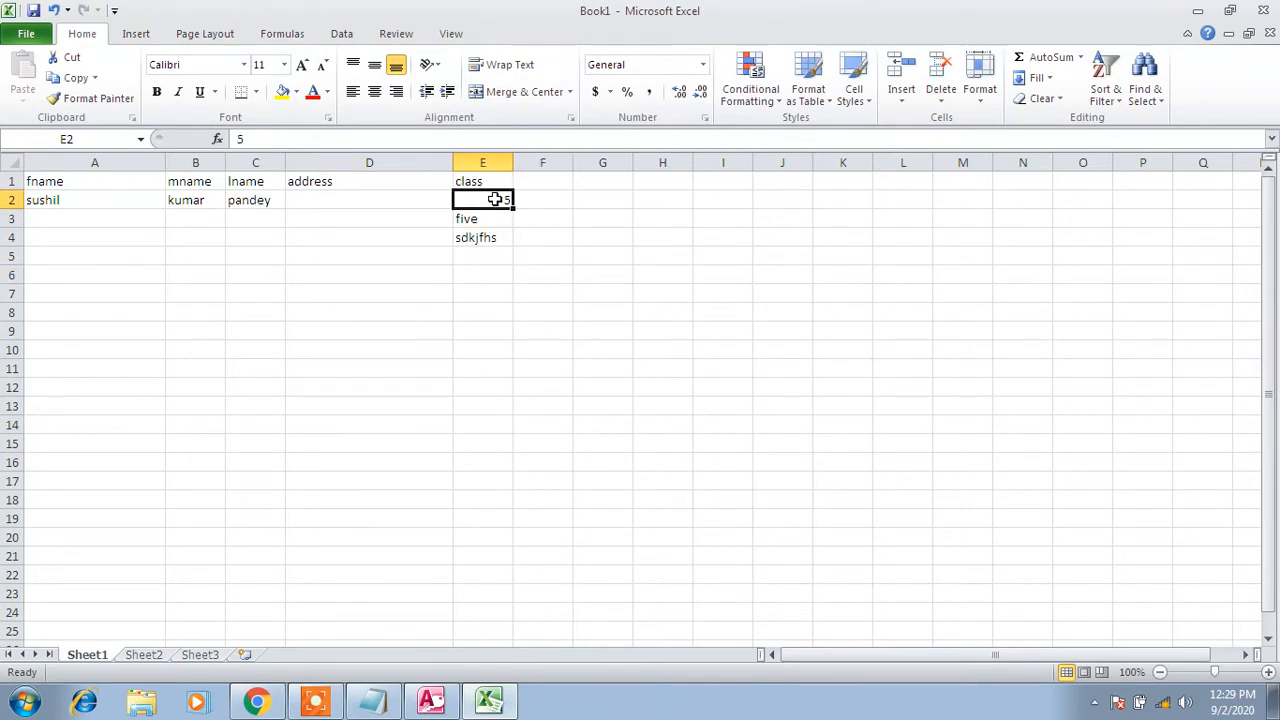
{"action": "left_click", "coordinate": [497, 222]}
{"action": "left_click", "coordinate": [497, 237]}
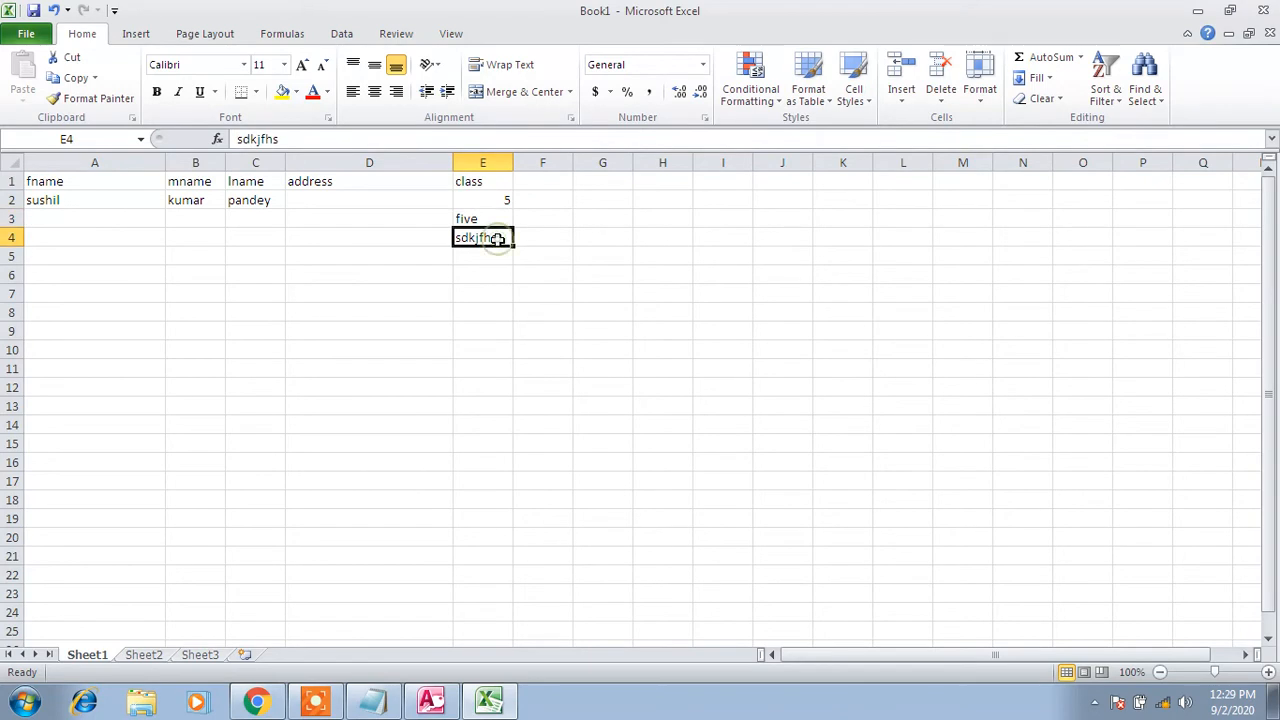
{"action": "type", "text": "ssdjkfhskdjf"}
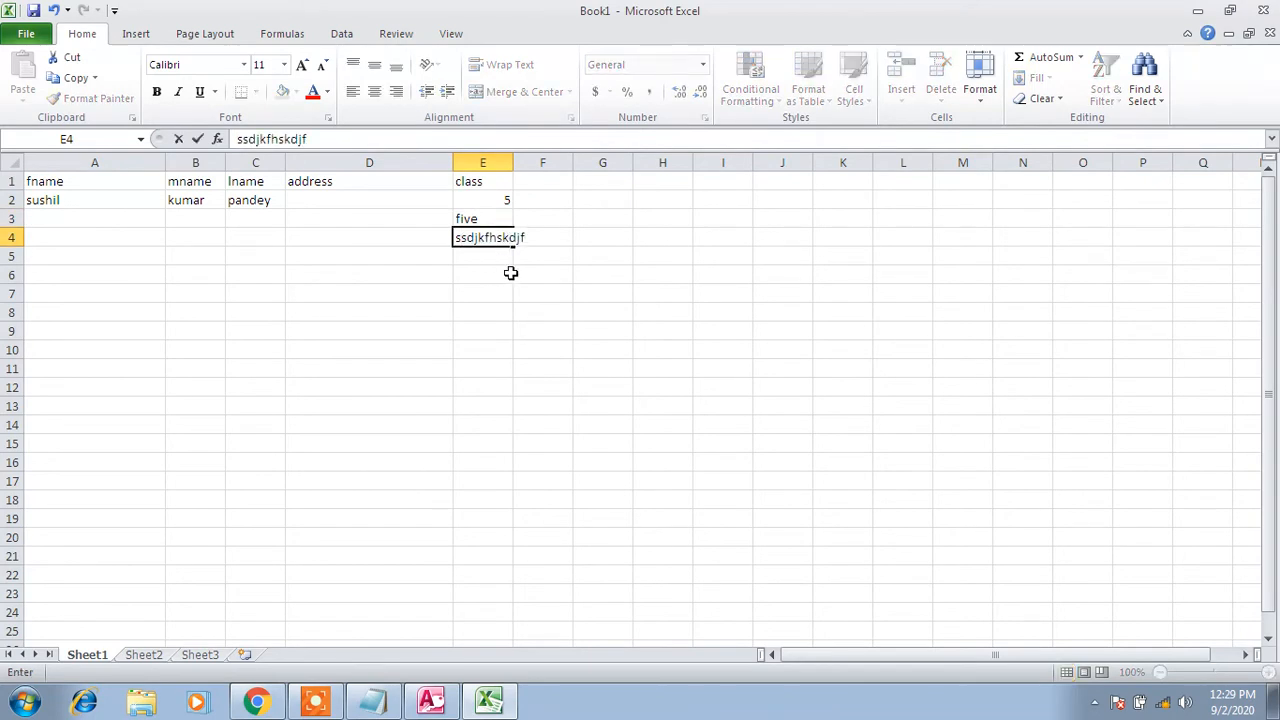
{"action": "left_click", "coordinate": [540, 310]}
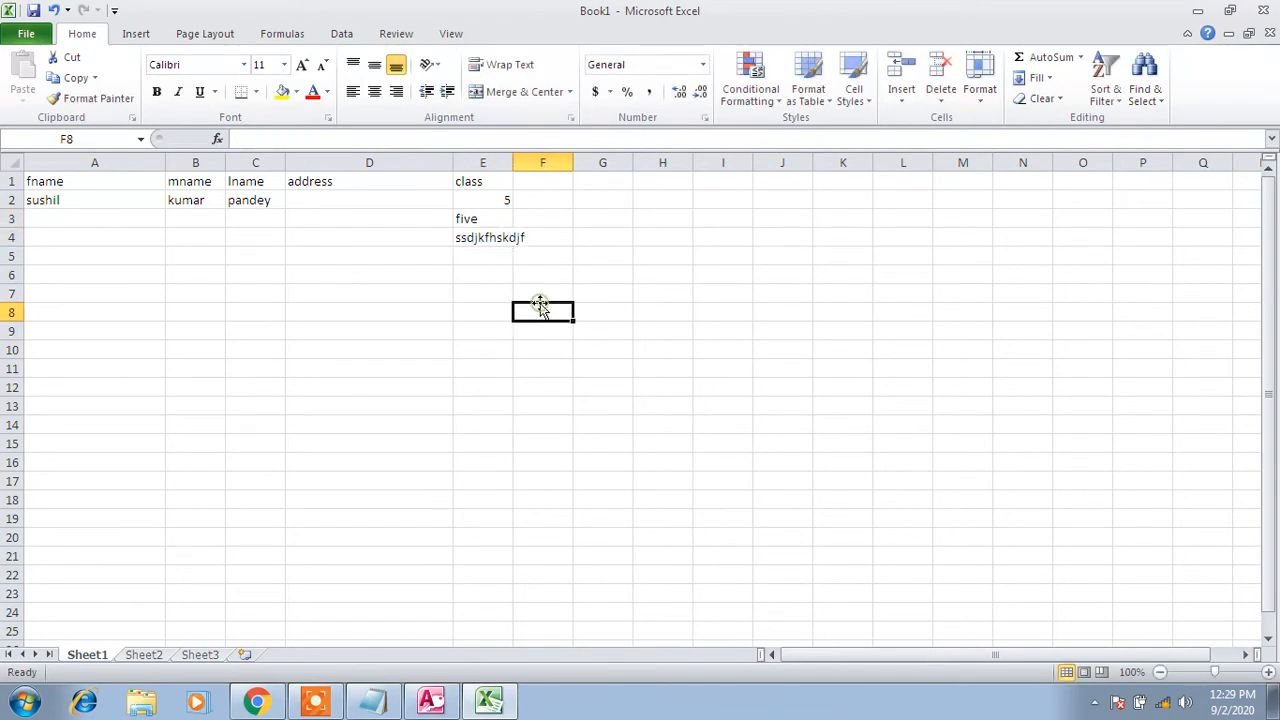
{"action": "left_click", "coordinate": [431, 700]}
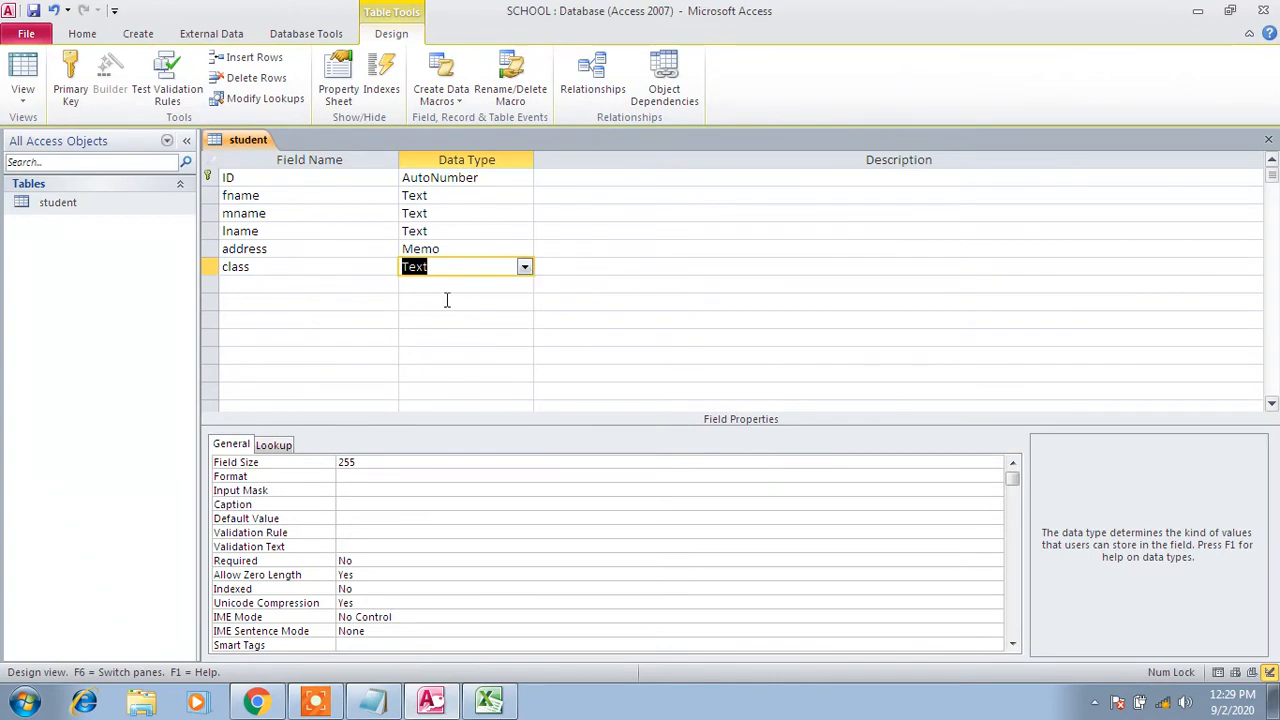
Save the student table design and open the table in Datasheet view
{"action": "right_click", "coordinate": [250, 139]}
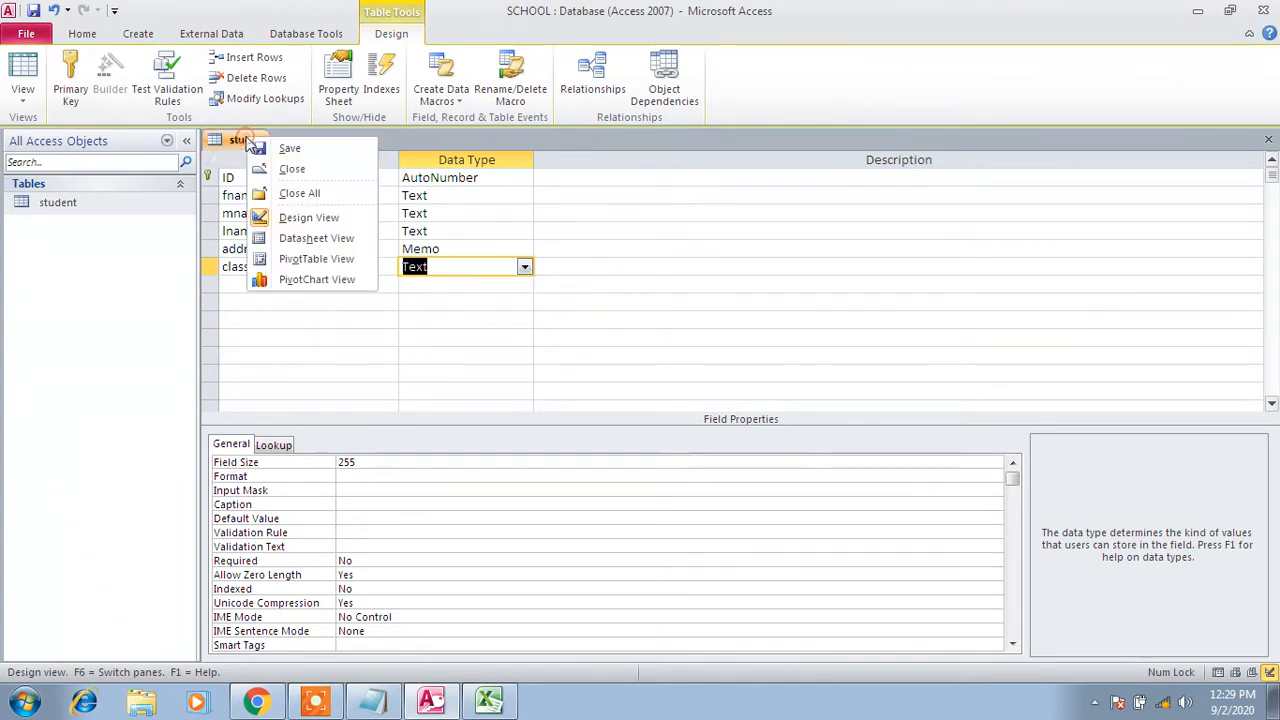
{"action": "left_click", "coordinate": [273, 152]}
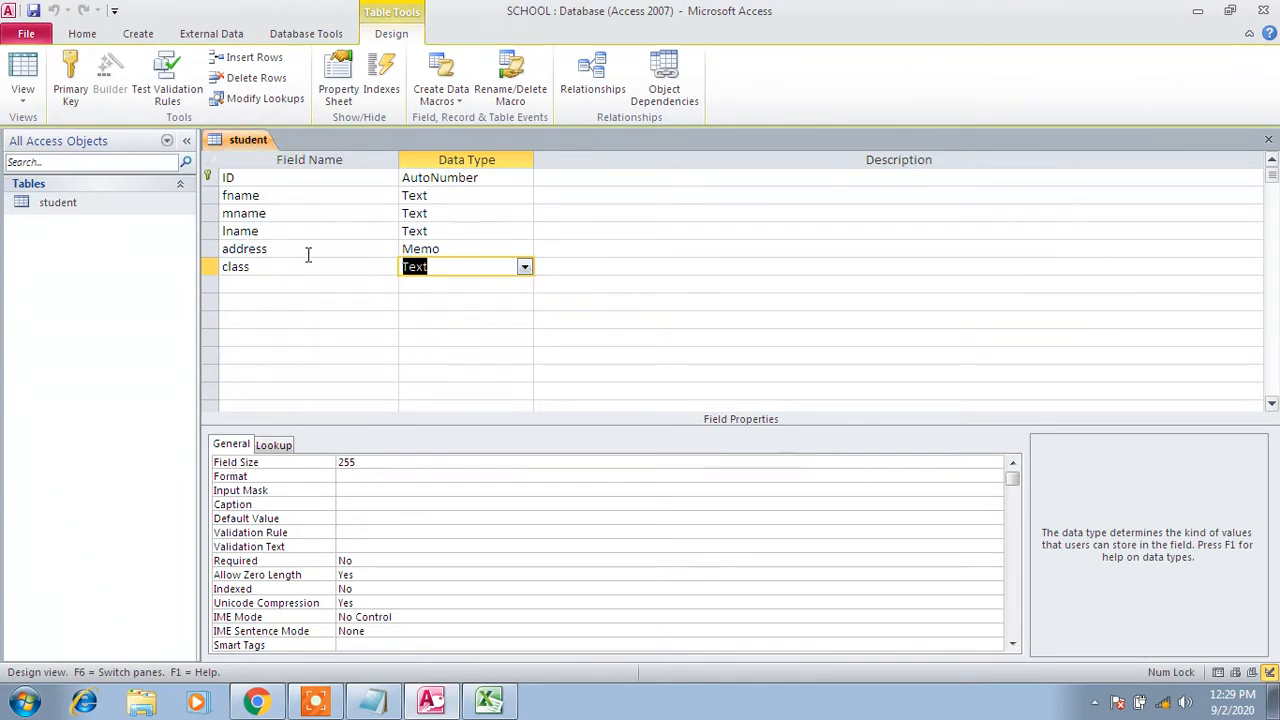
{"action": "left_click", "coordinate": [329, 293]}
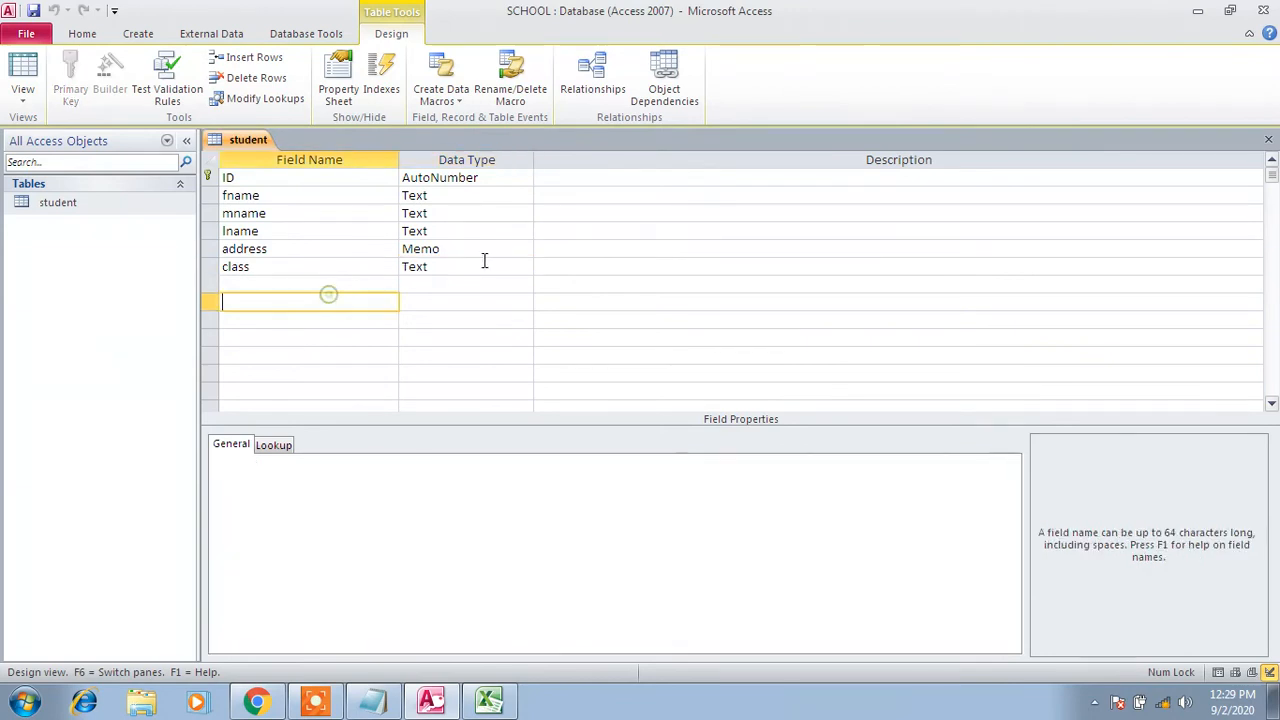
{"action": "left_click", "coordinate": [105, 205]}
{"action": "right_click", "coordinate": [105, 205]}
{"action": "left_click", "coordinate": [120, 212]}
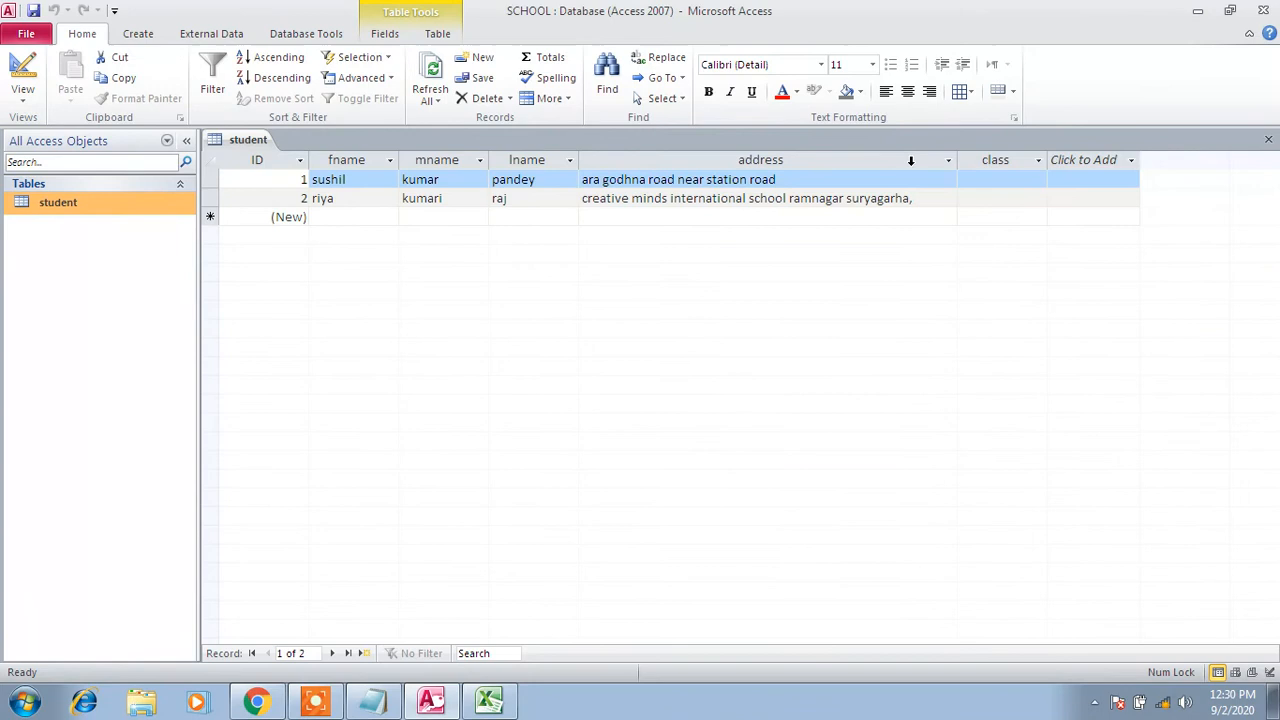
Enter class 590 for record 2 and retype record 1's class as 'jskfjhsfk'
{"action": "left_click", "coordinate": [1028, 181]}
{"action": "type", "text": "five"}
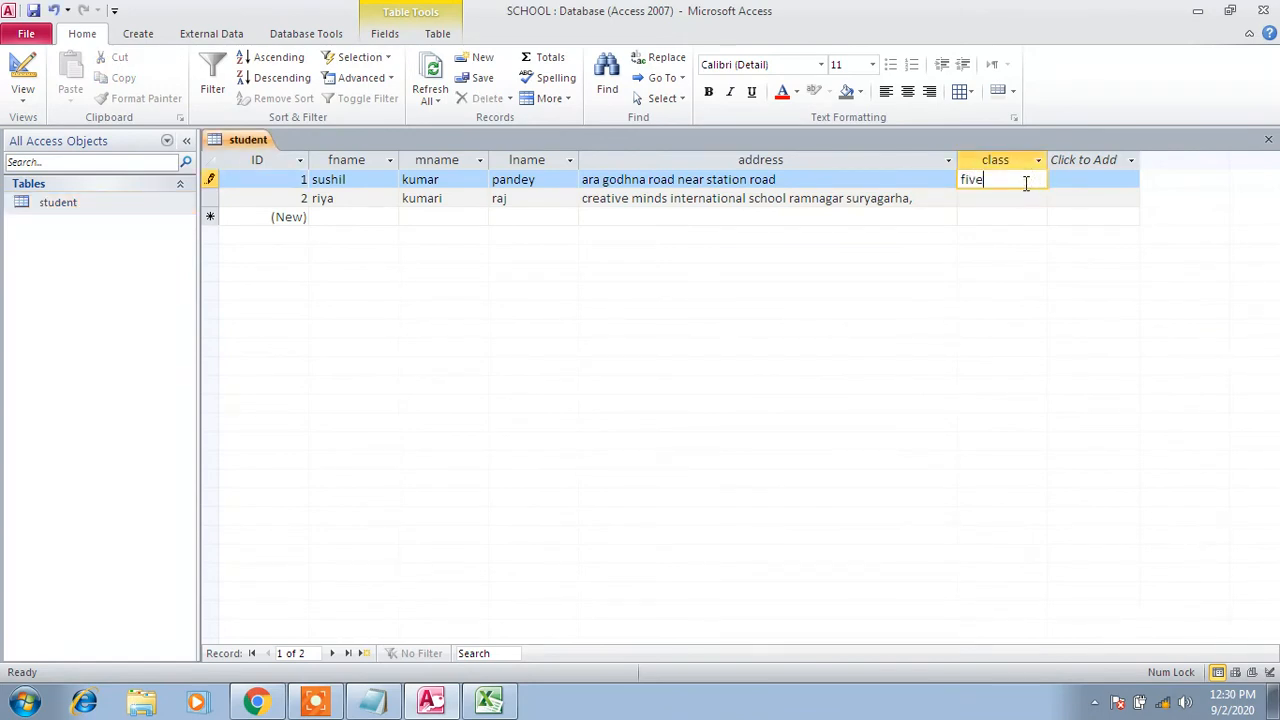
{"action": "key", "text": "Return"}
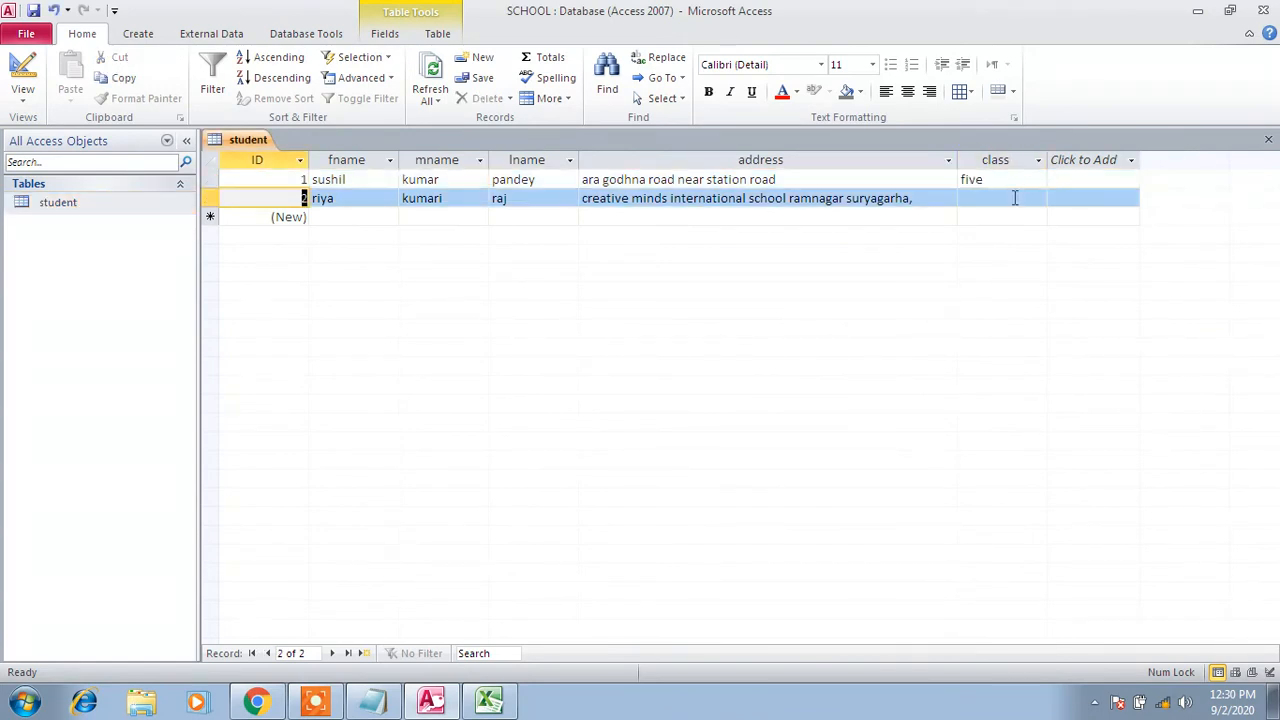
{"action": "left_click", "coordinate": [1014, 198]}
{"action": "key", "text": "Return"}
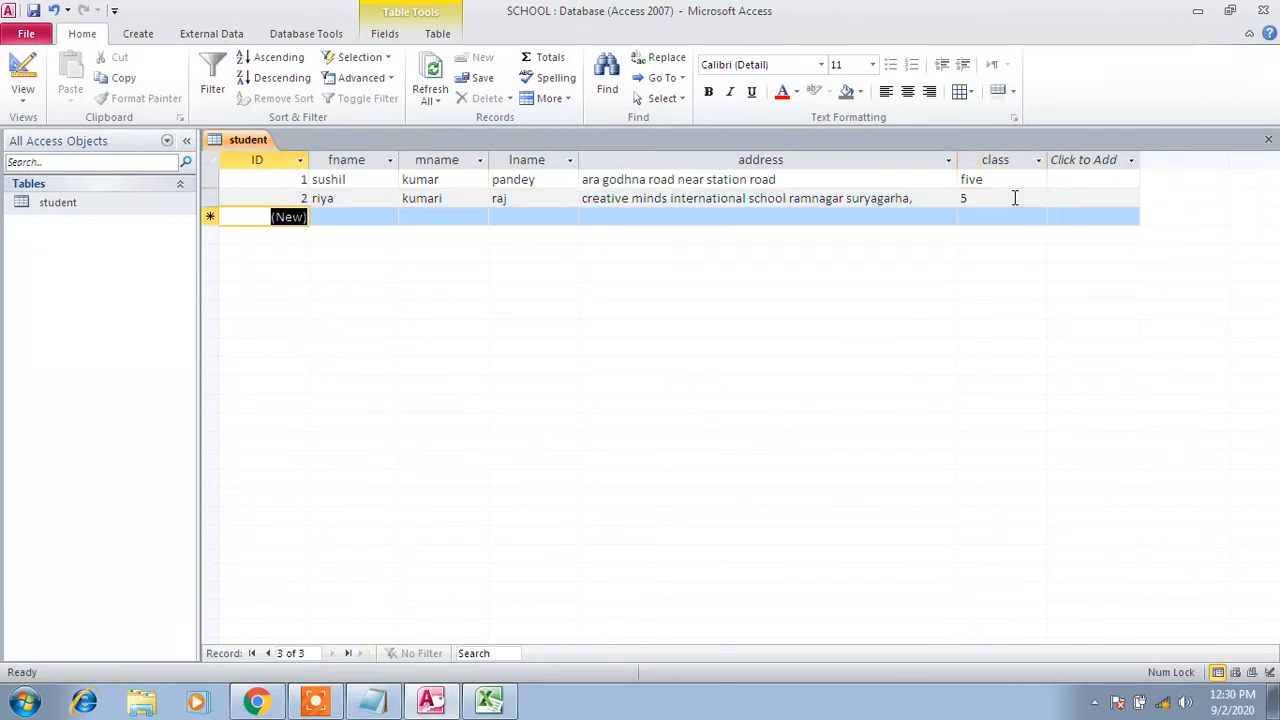
{"action": "left_click", "coordinate": [1014, 198]}
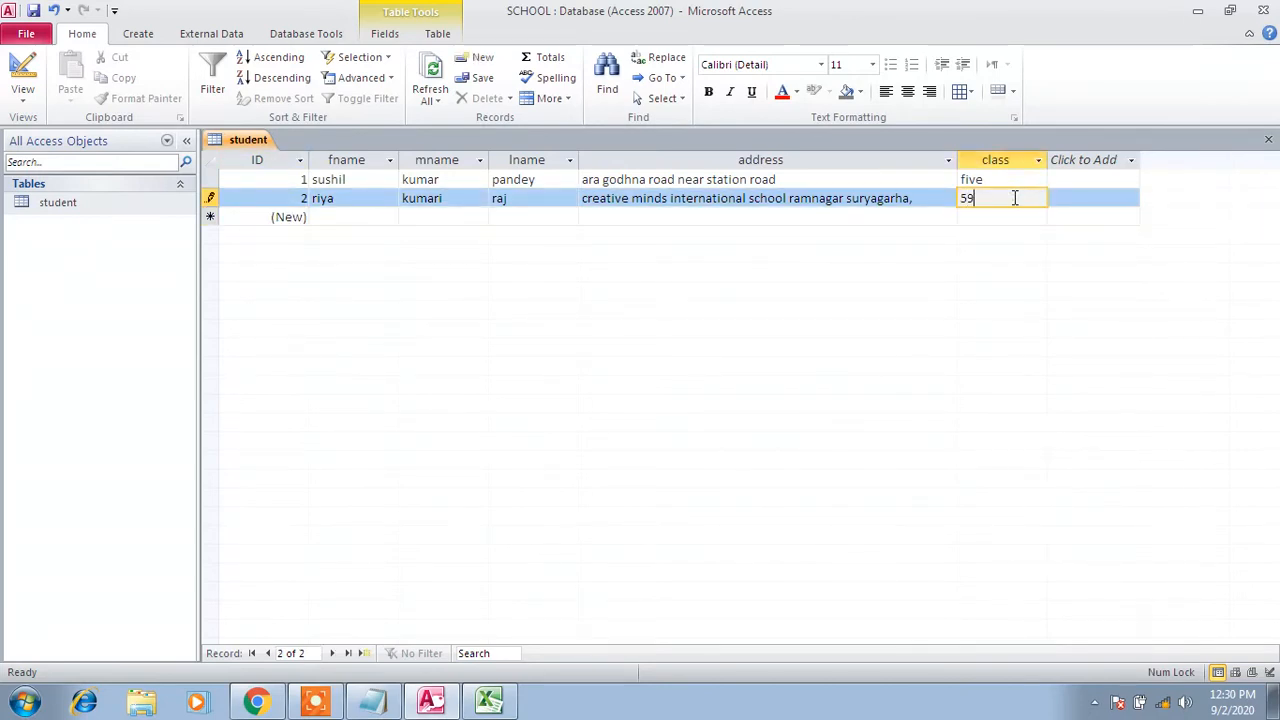
{"action": "key", "text": "Return"}
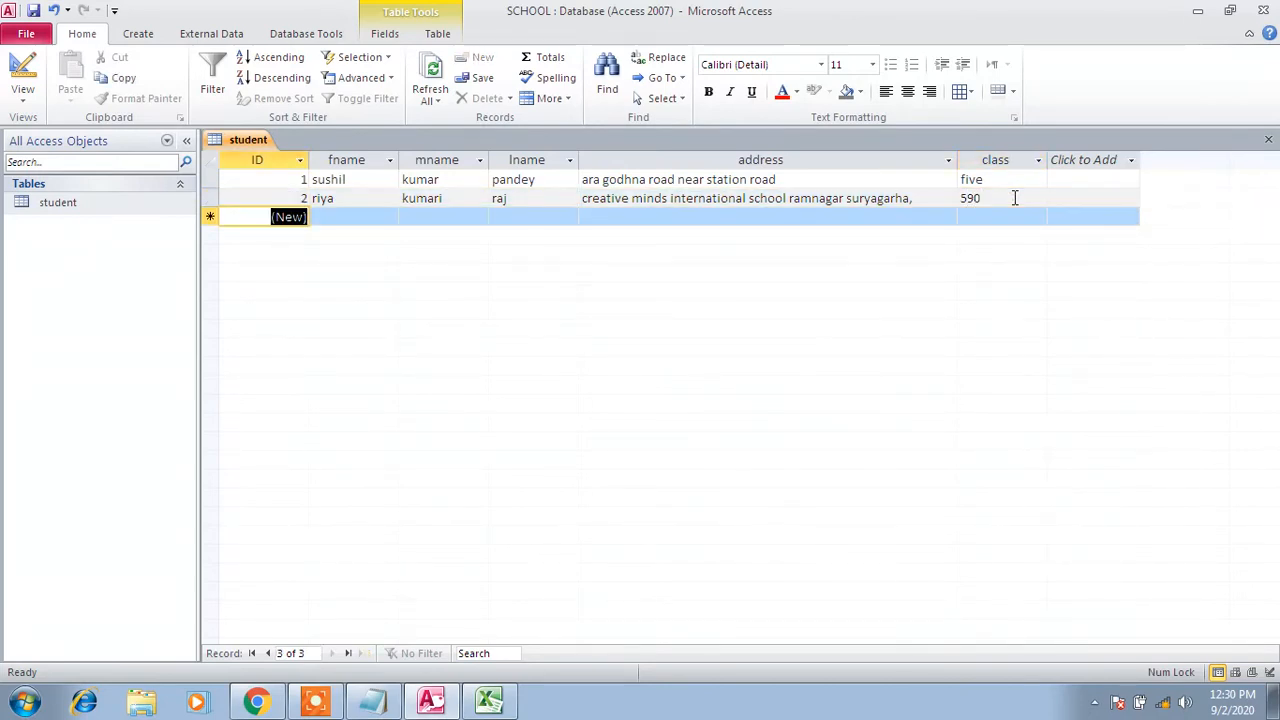
{"action": "left_click", "coordinate": [1008, 181]}
{"action": "key", "text": "BackSpace"}
{"action": "key", "text": "BackSpace"}
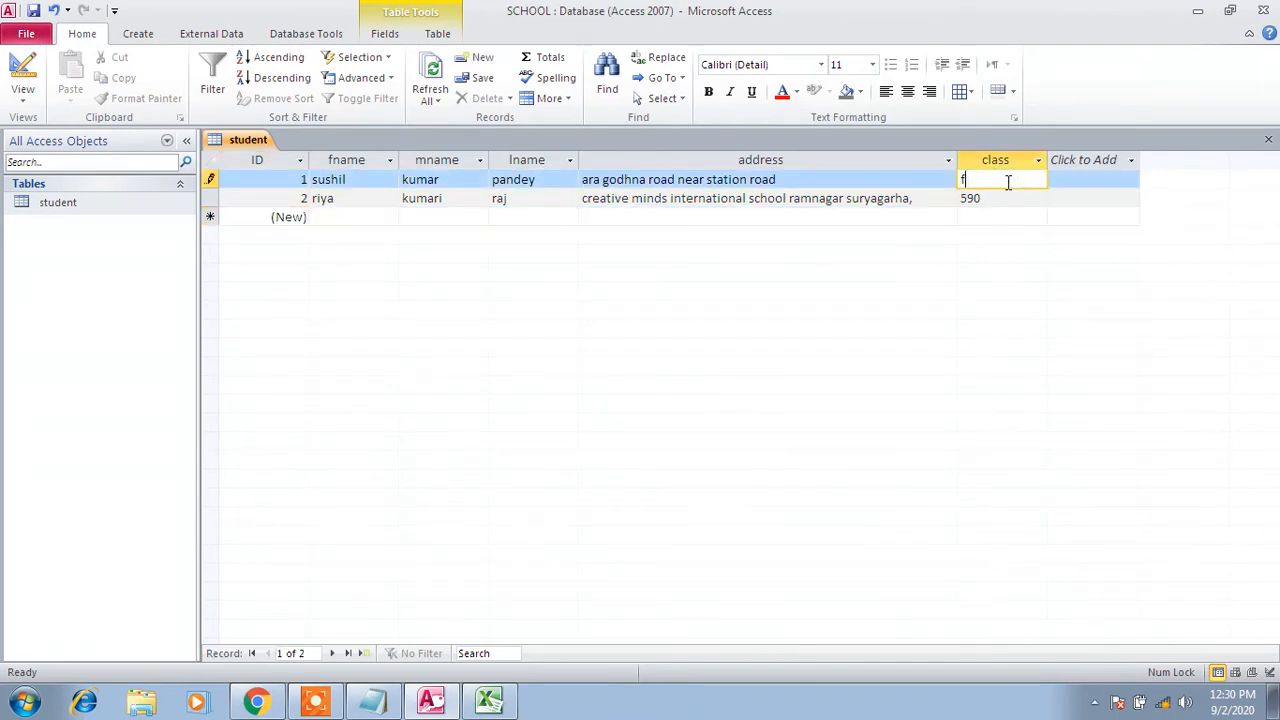
{"action": "type", "text": "jskfjhsfk"}
Close the datasheet and change the class field's data type to Number in Design View
{"action": "right_click", "coordinate": [240, 148]}
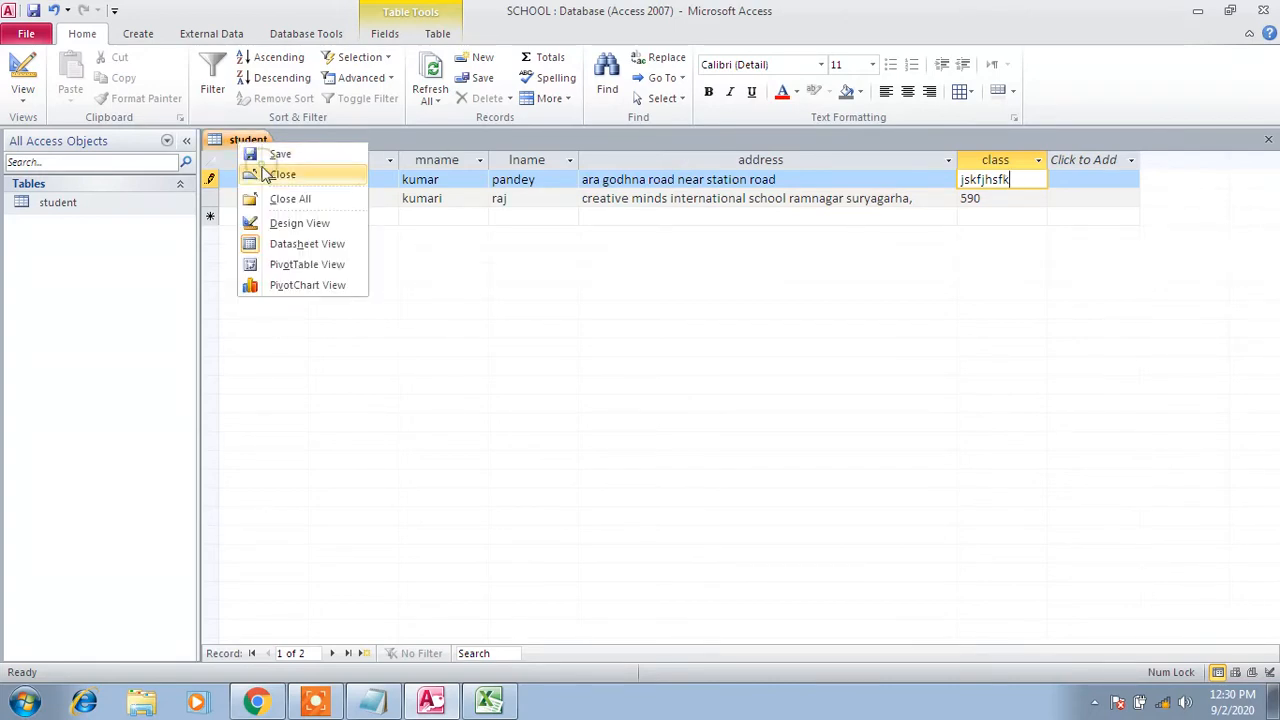
{"action": "left_click", "coordinate": [262, 172]}
{"action": "right_click", "coordinate": [92, 206]}
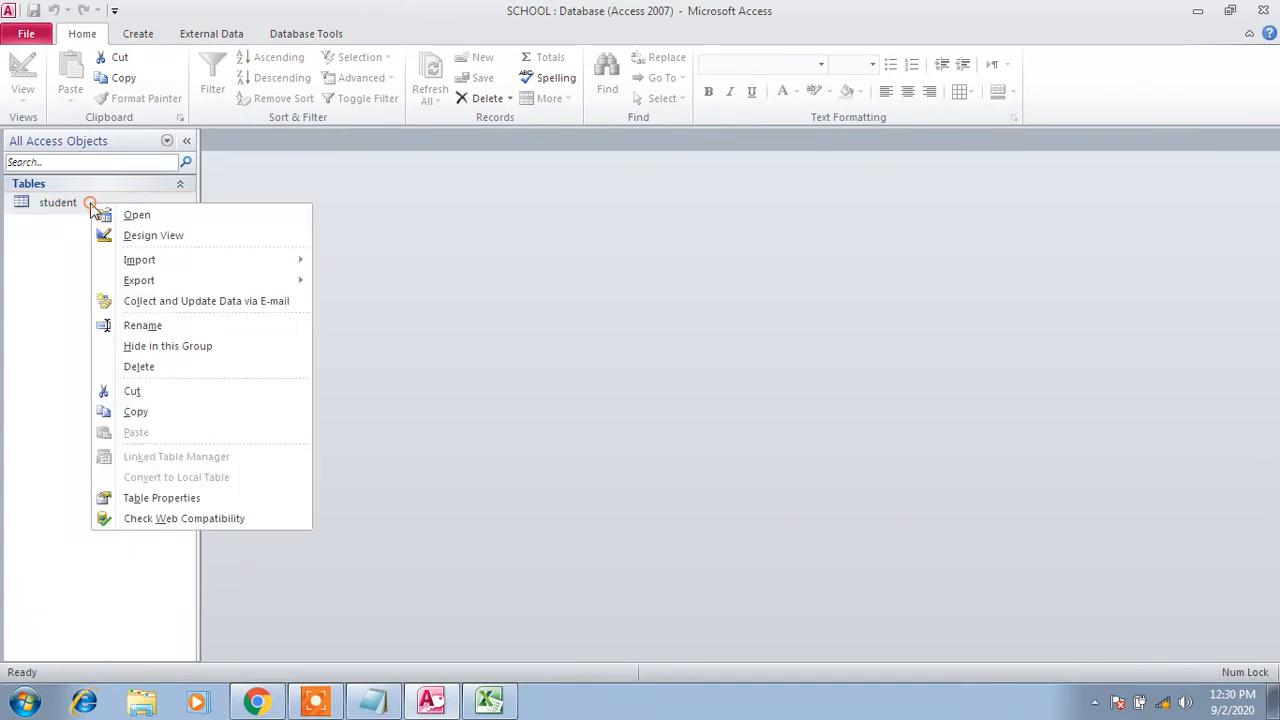
{"action": "left_click", "coordinate": [127, 239]}
{"action": "left_click", "coordinate": [229, 266]}
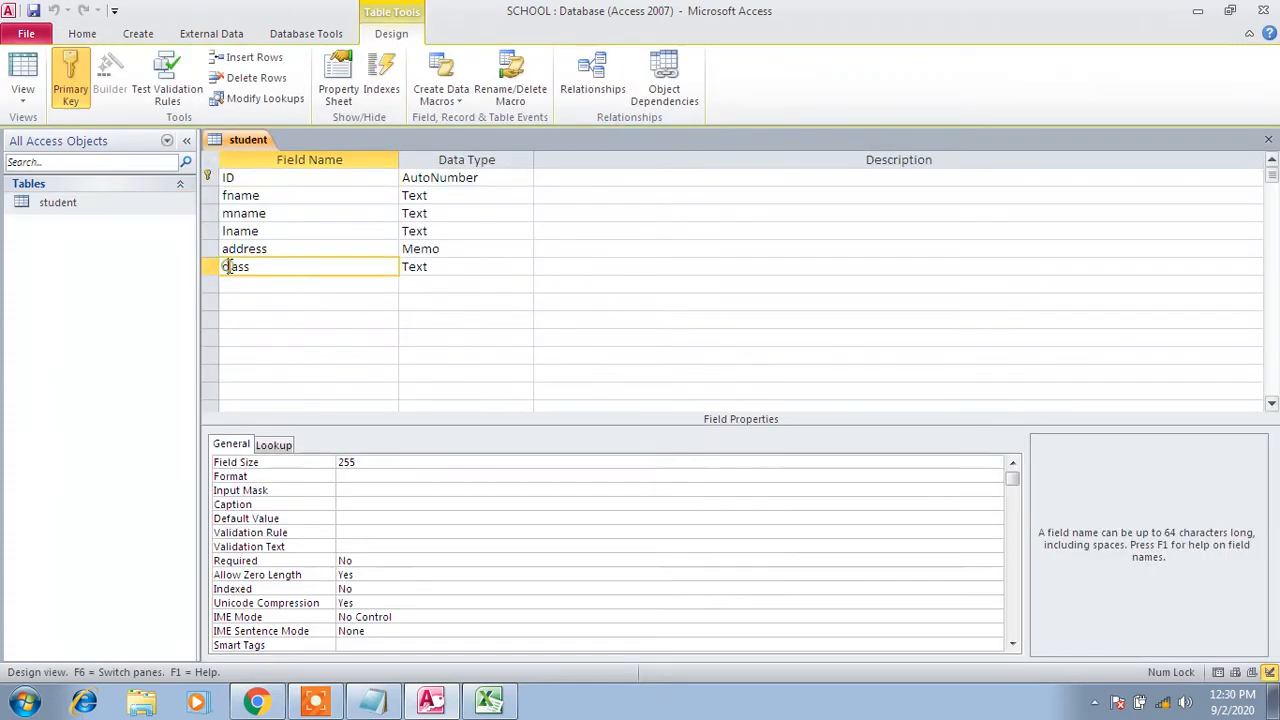
{"action": "left_click", "coordinate": [480, 267]}
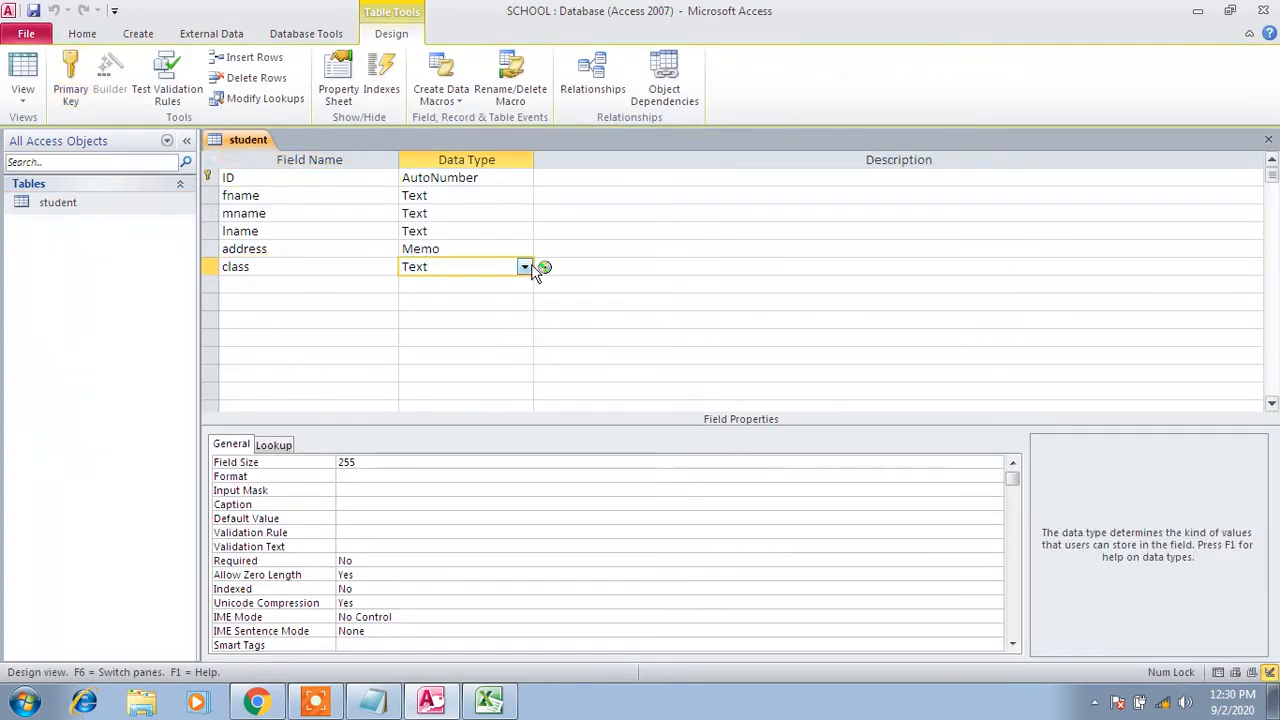
{"action": "left_click", "coordinate": [524, 267]}
{"action": "left_click", "coordinate": [486, 318]}
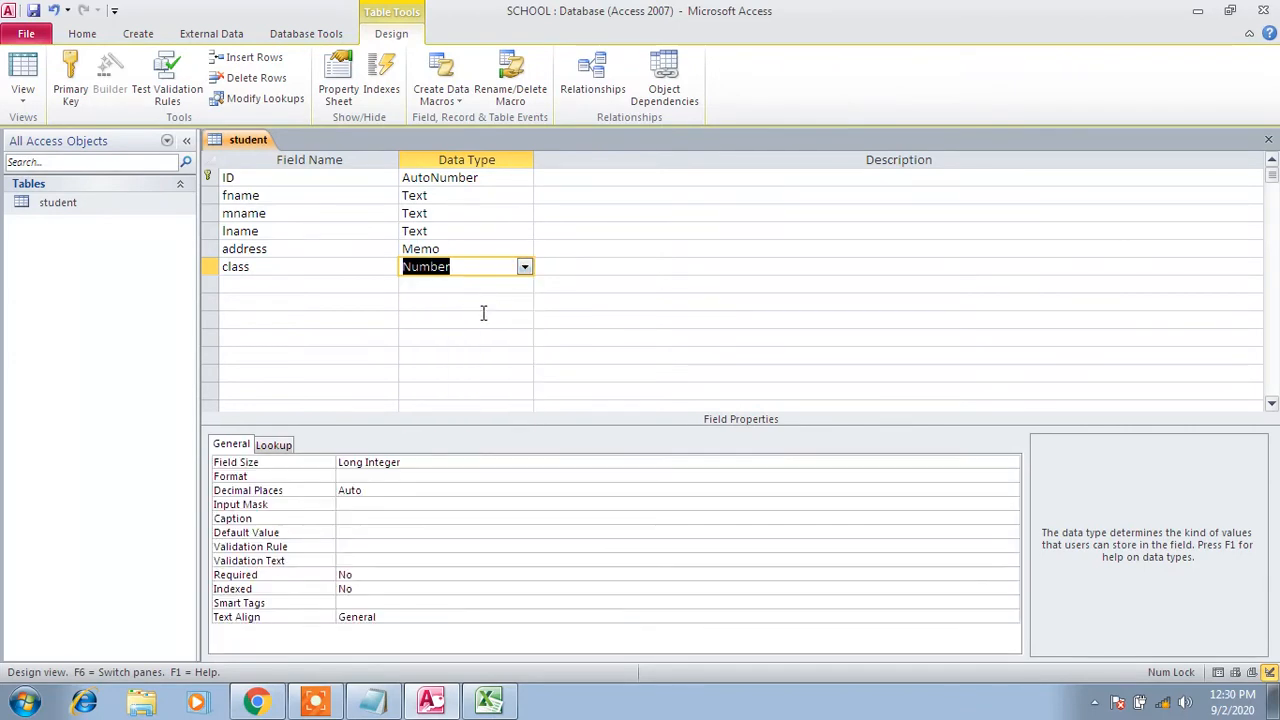
Save the design, accepting both data-loss warnings, and close the table
{"action": "left_click", "coordinate": [33, 11]}
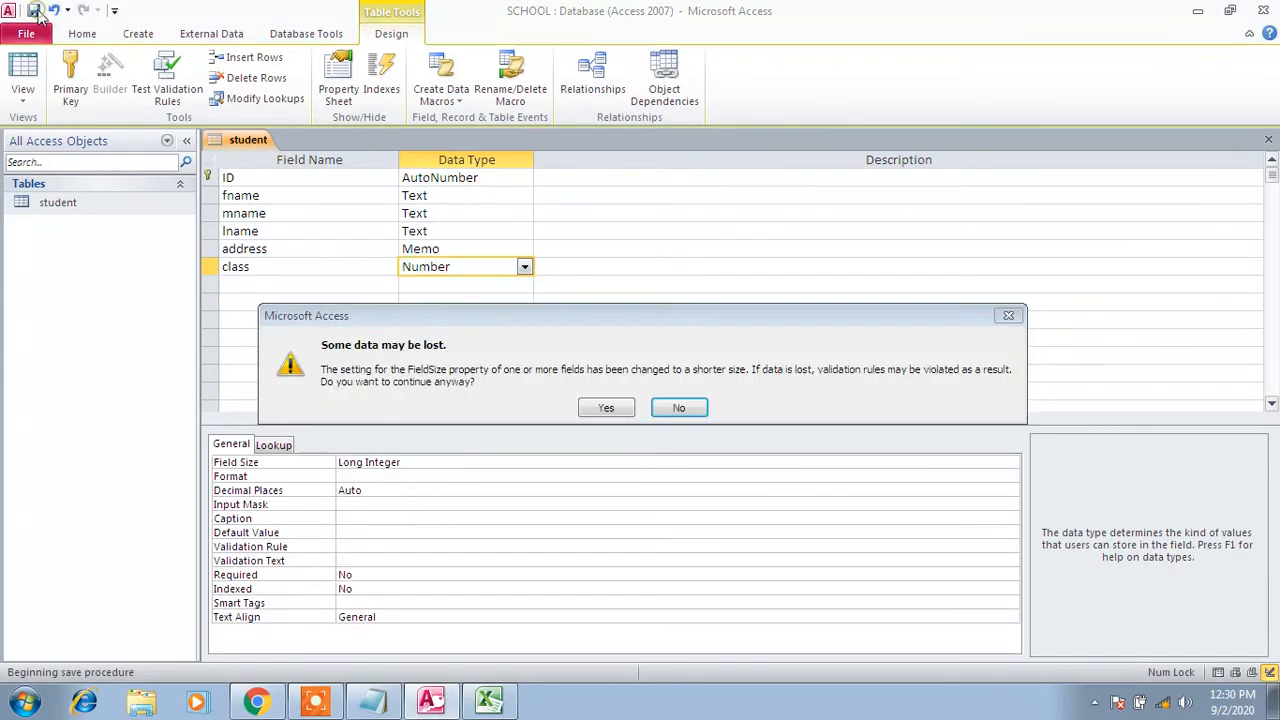
{"action": "left_click", "coordinate": [608, 409]}
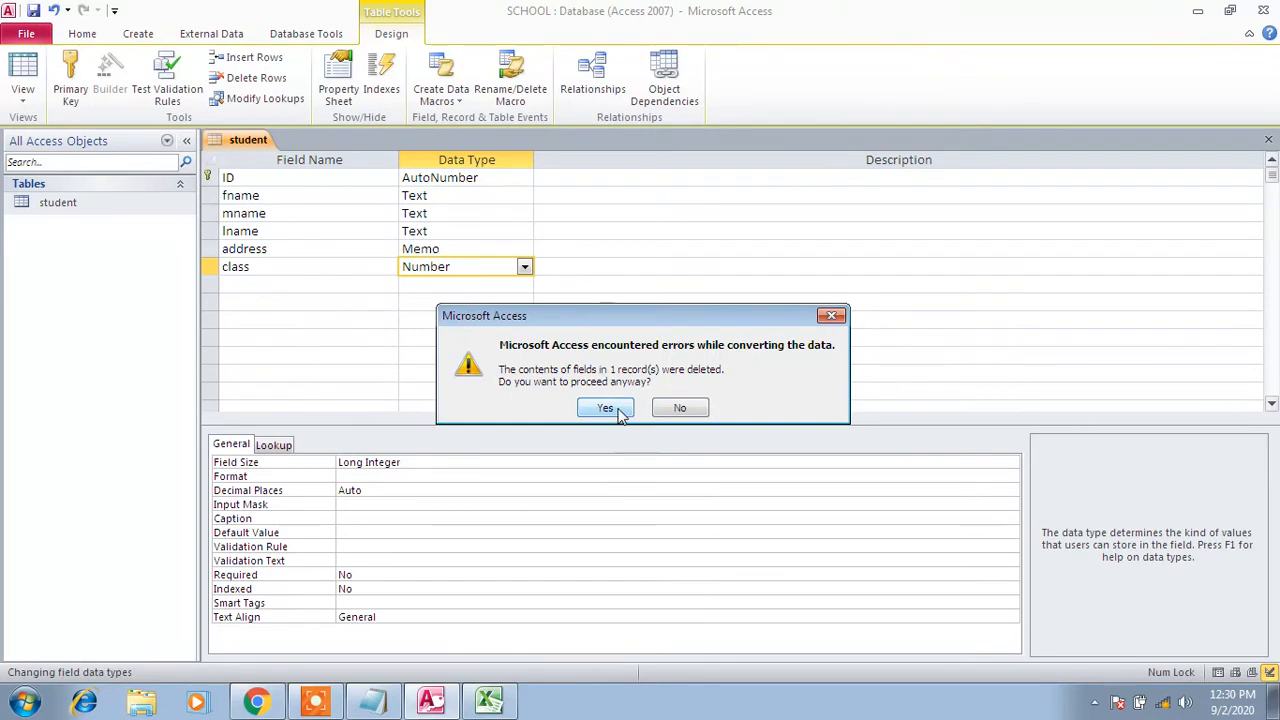
{"action": "left_click", "coordinate": [612, 408]}
{"action": "left_click", "coordinate": [423, 338]}
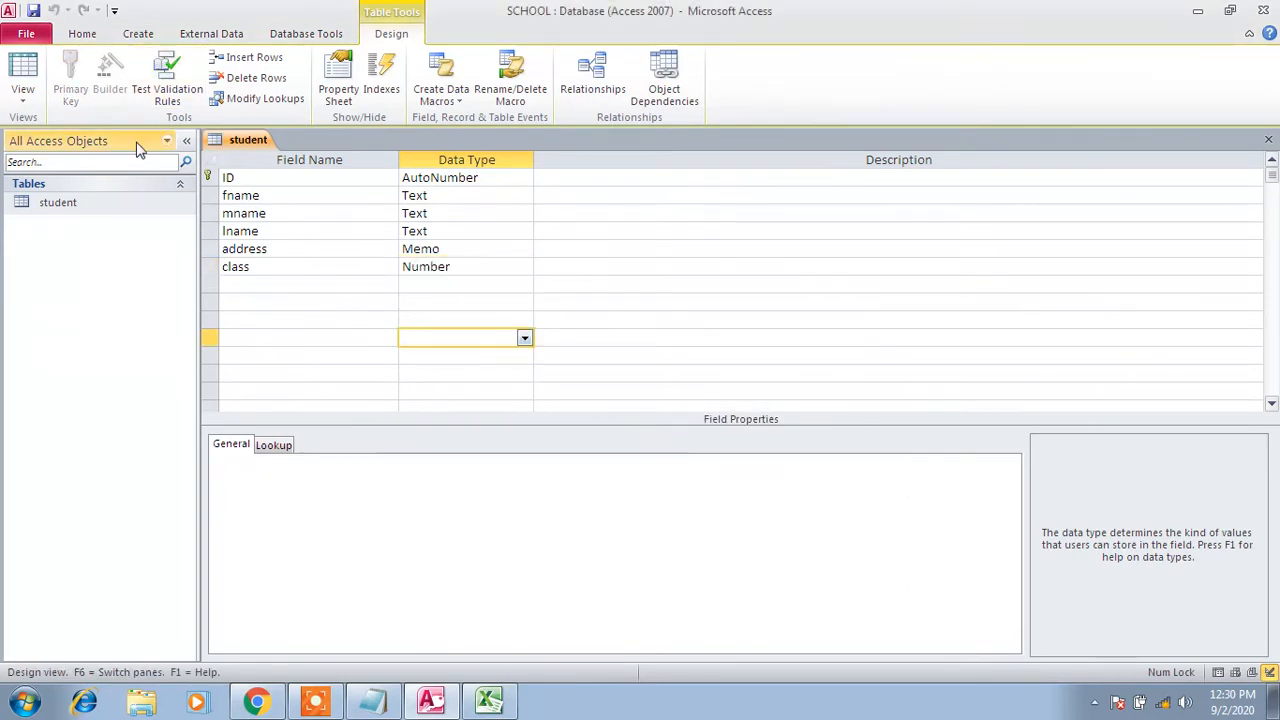
{"action": "right_click", "coordinate": [235, 141]}
{"action": "left_click", "coordinate": [278, 168]}
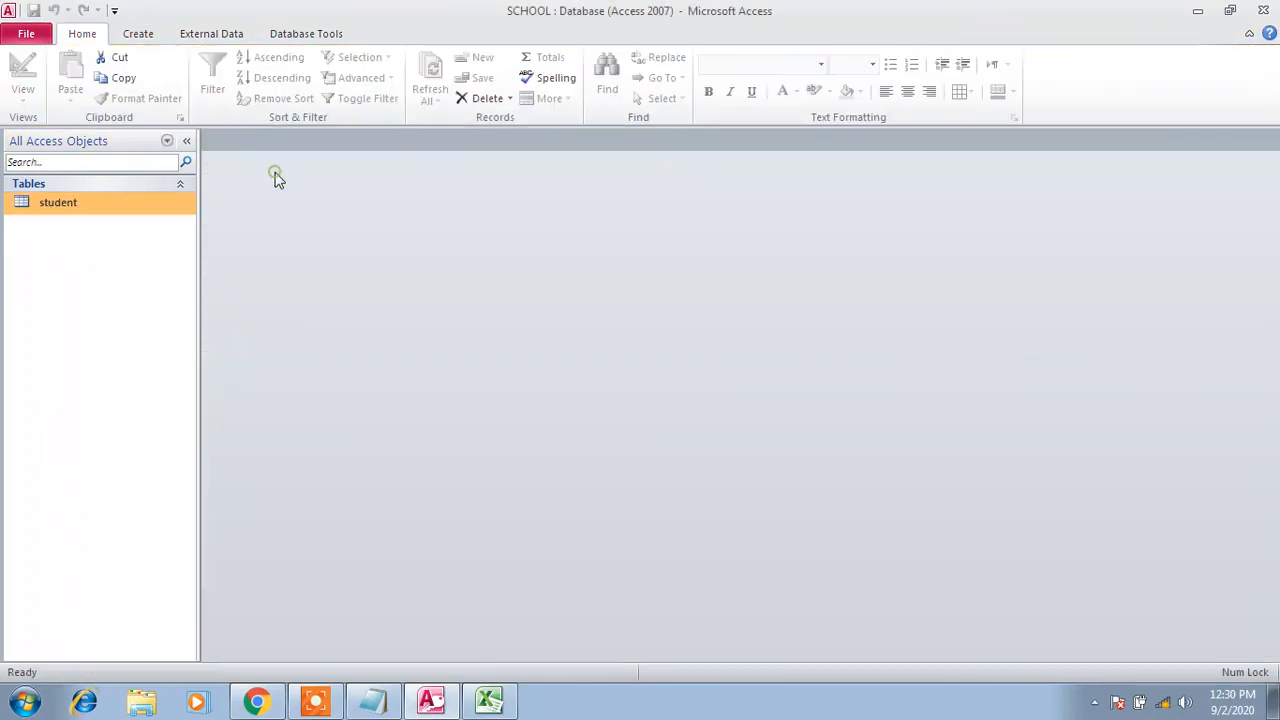
Open the student datasheet and set record 1's class to 1 after 'five' is rejected
{"action": "double_click", "coordinate": [136, 205]}
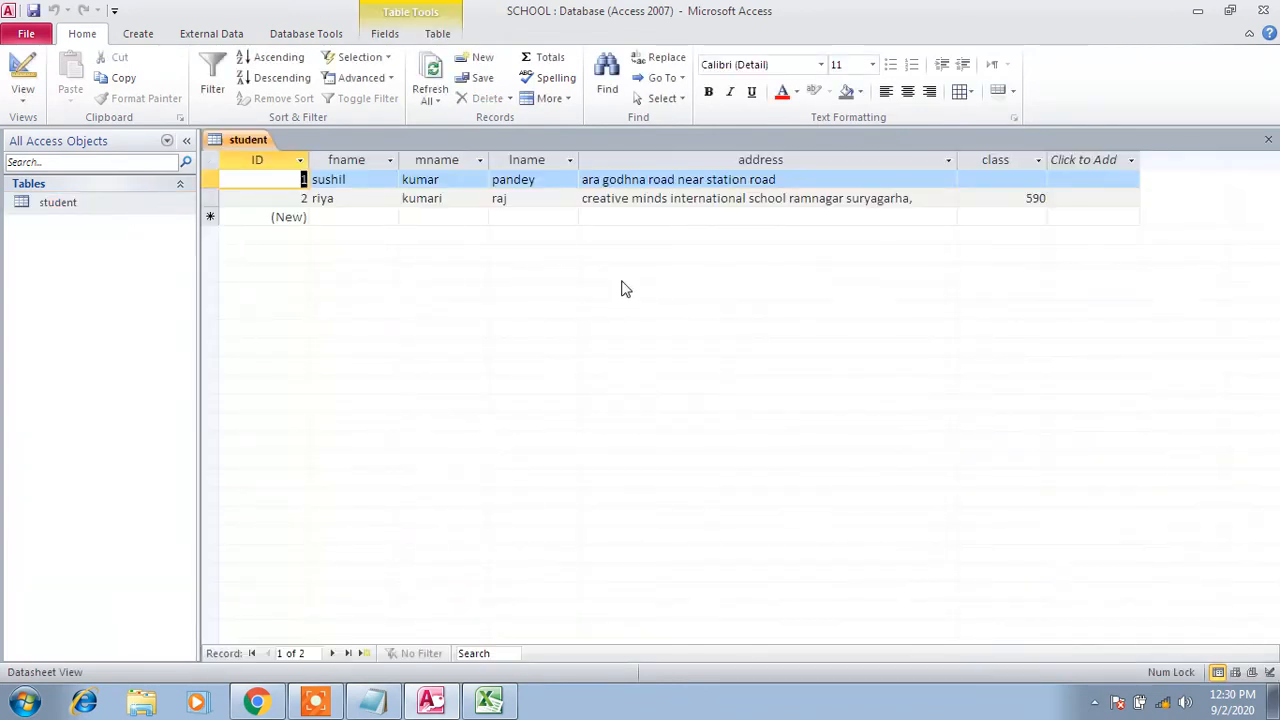
{"action": "left_click", "coordinate": [1026, 180]}
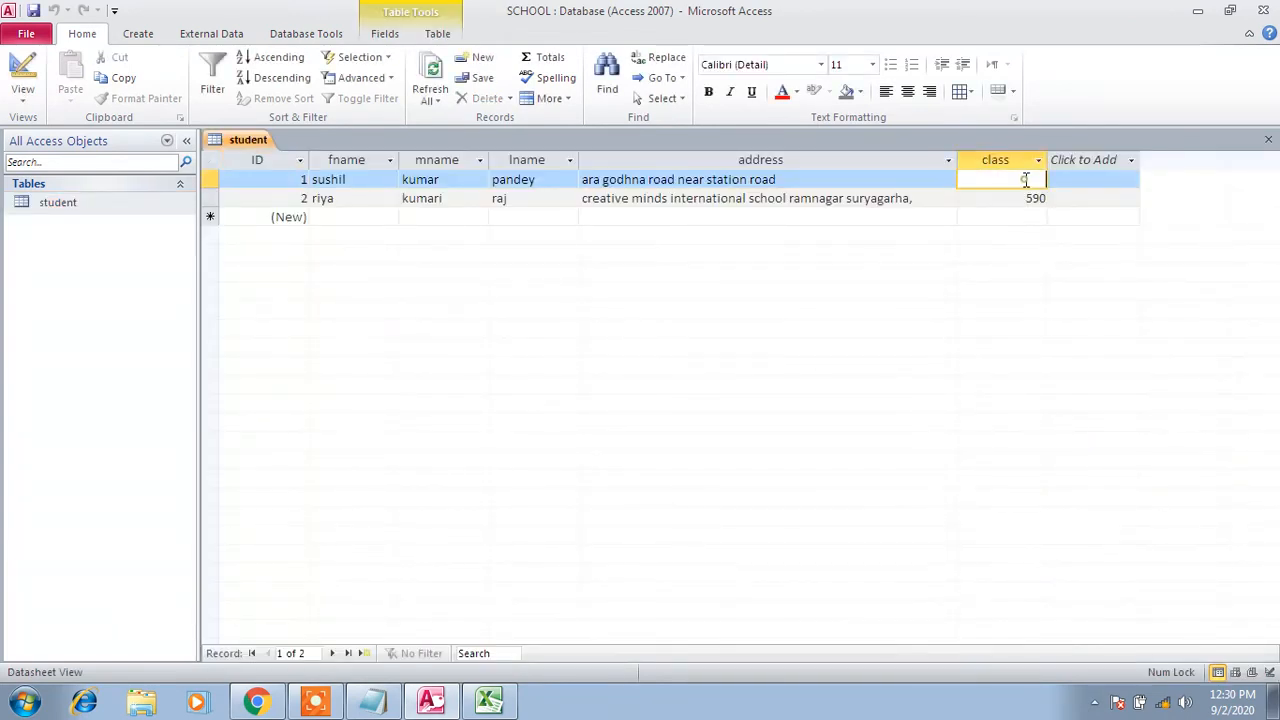
{"action": "type", "text": "five"}
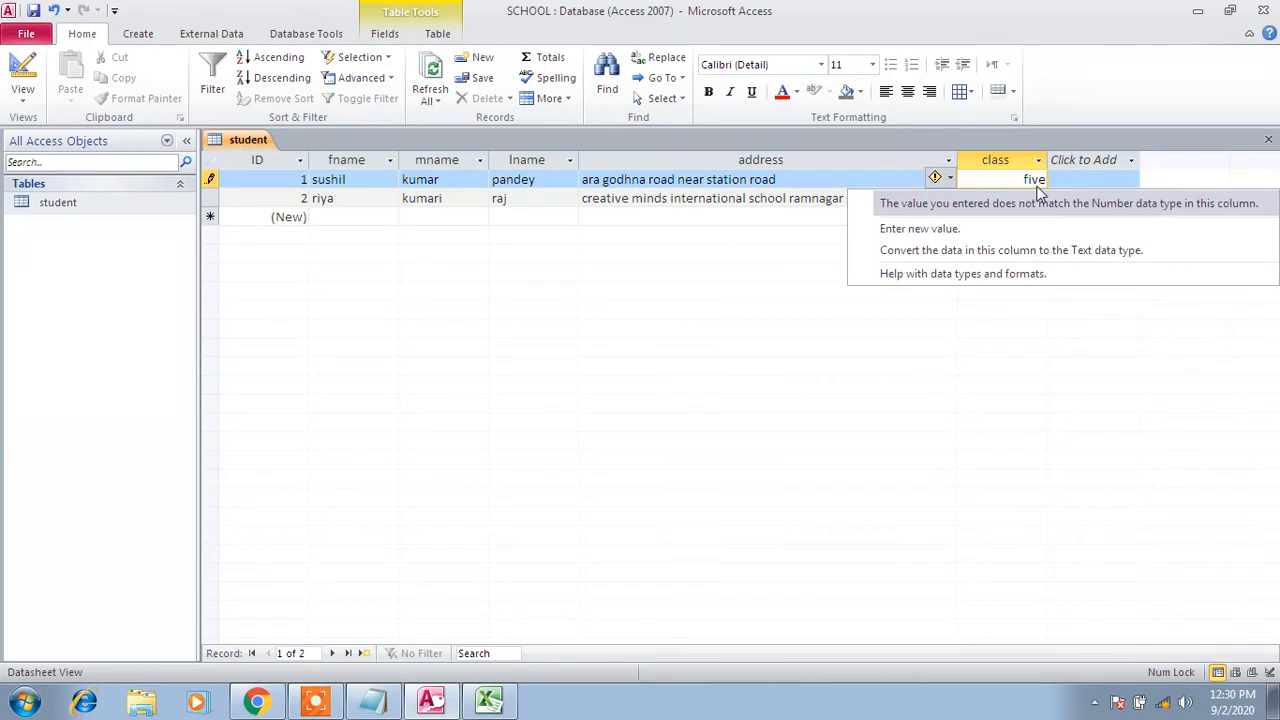
{"action": "key", "text": "Up"}
{"action": "key", "text": "Down"}
{"action": "key", "text": "Up"}
{"action": "key", "text": "Up"}
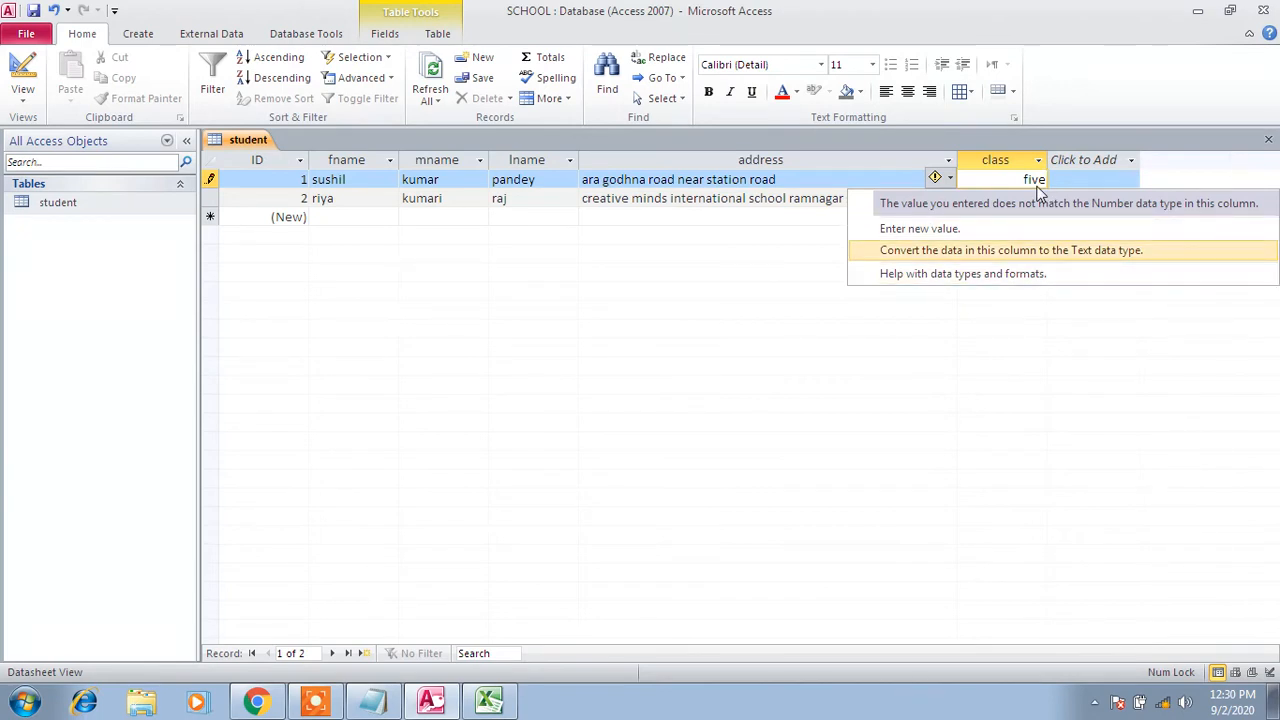
{"action": "left_click", "coordinate": [1039, 180]}
{"action": "double_click", "coordinate": [1039, 180]}
{"action": "key", "text": "BackSpace"}
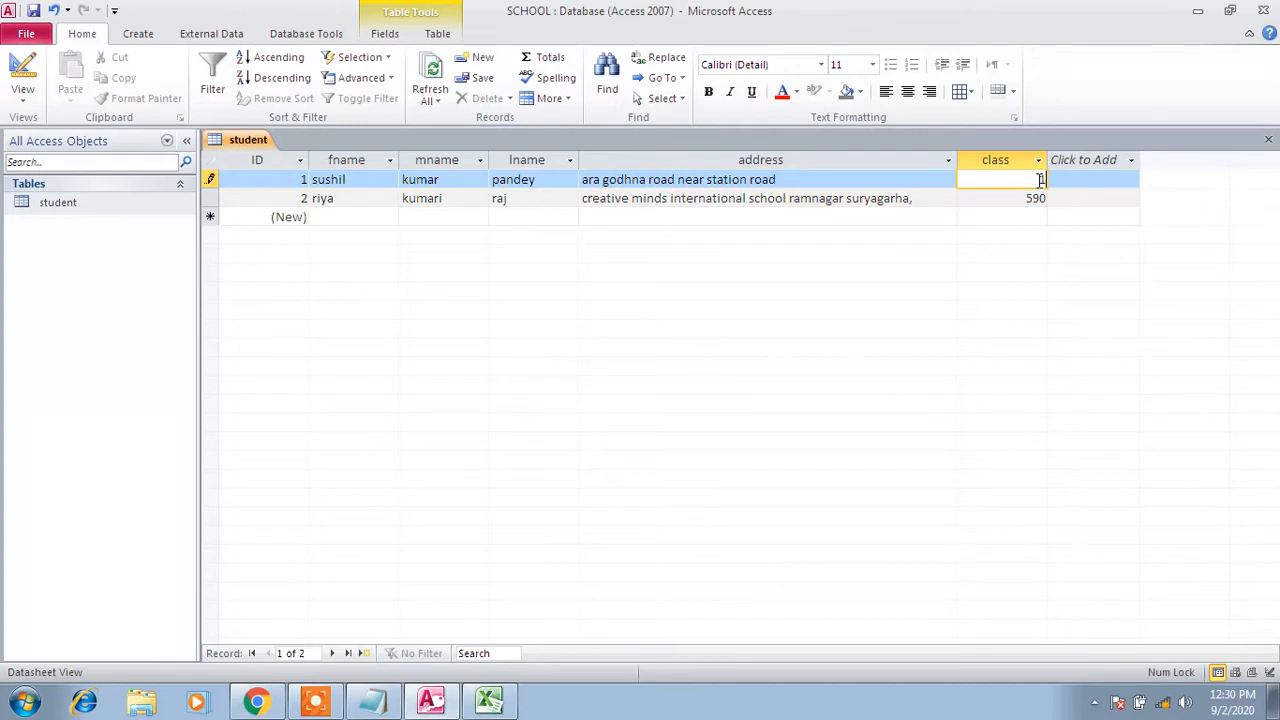
{"action": "type", "text": "1"}
{"action": "key", "text": "Return"}
Replace record 2's class 590 with 7 after a text entry is rejected
{"action": "double_click", "coordinate": [1041, 199]}
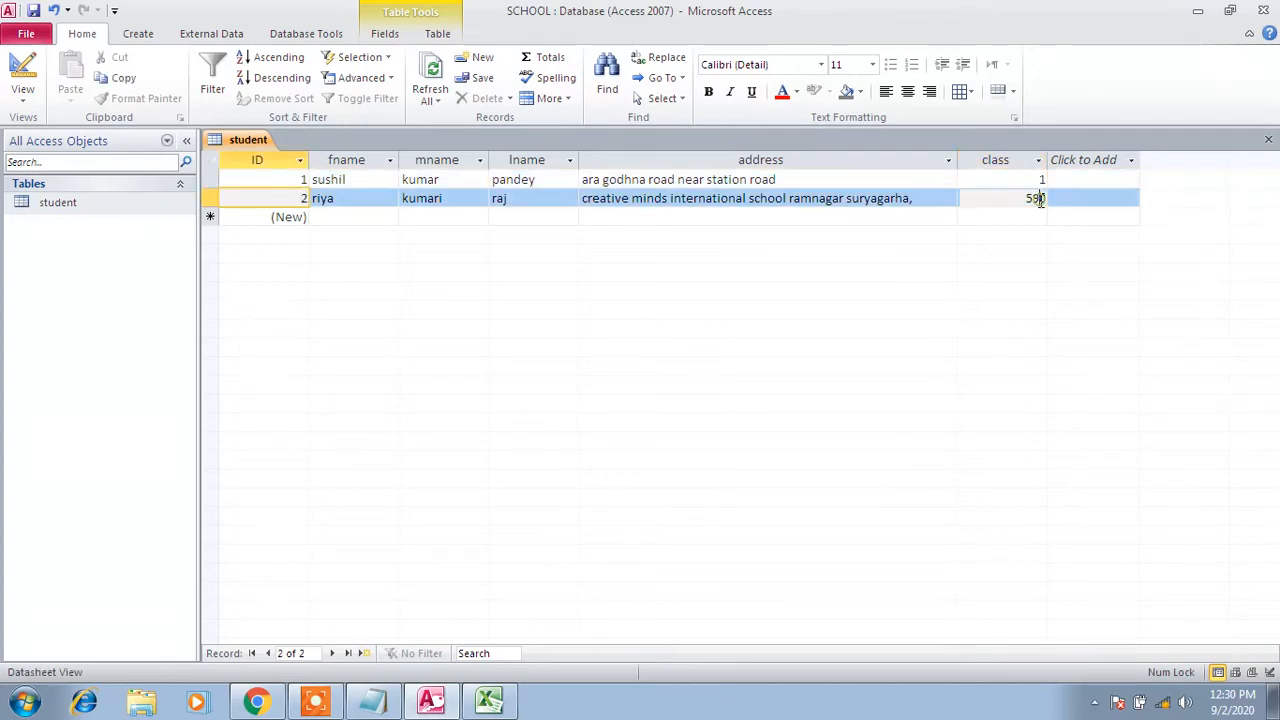
{"action": "type", "text": "sdfjhsdfkj"}
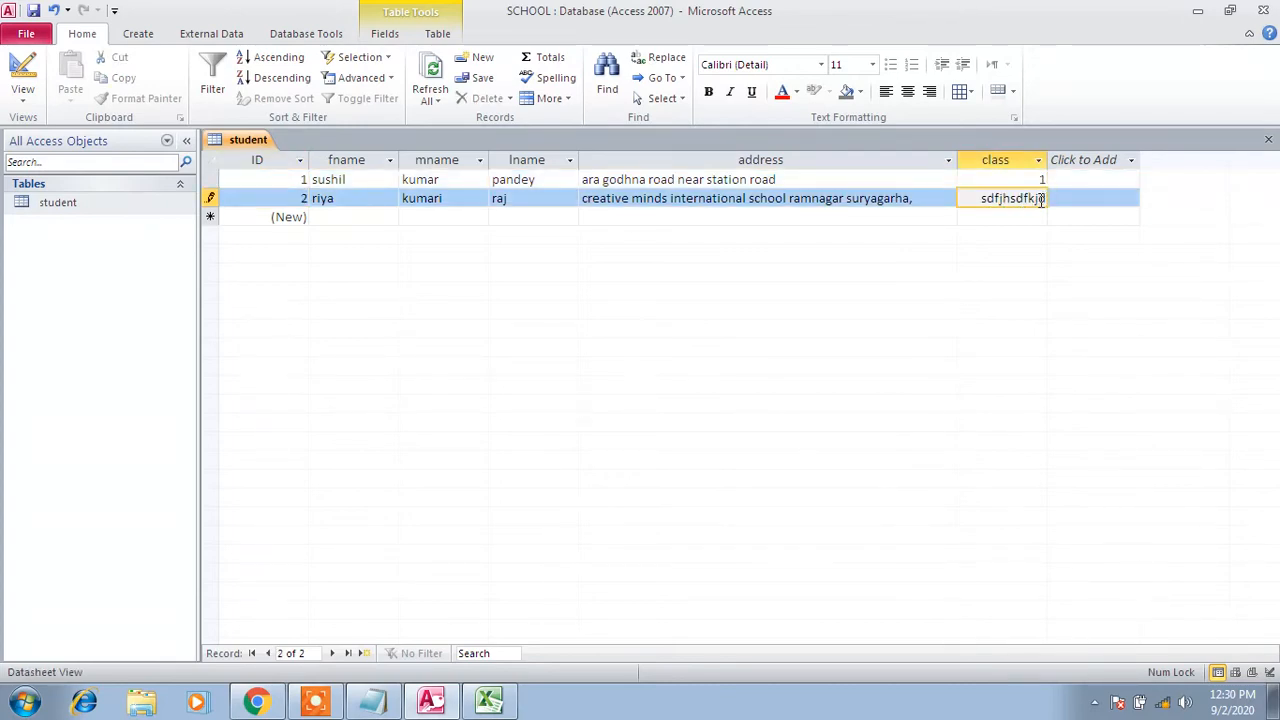
{"action": "key", "text": "Return"}
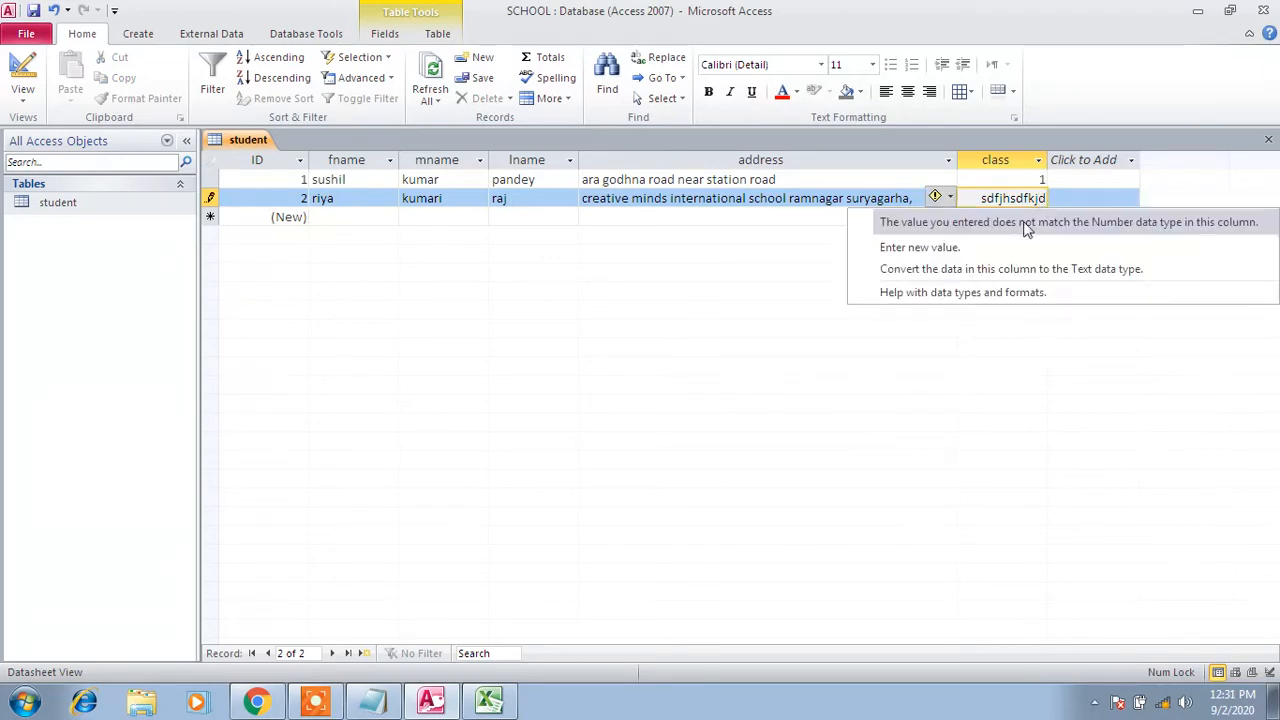
{"action": "left_click", "coordinate": [981, 254]}
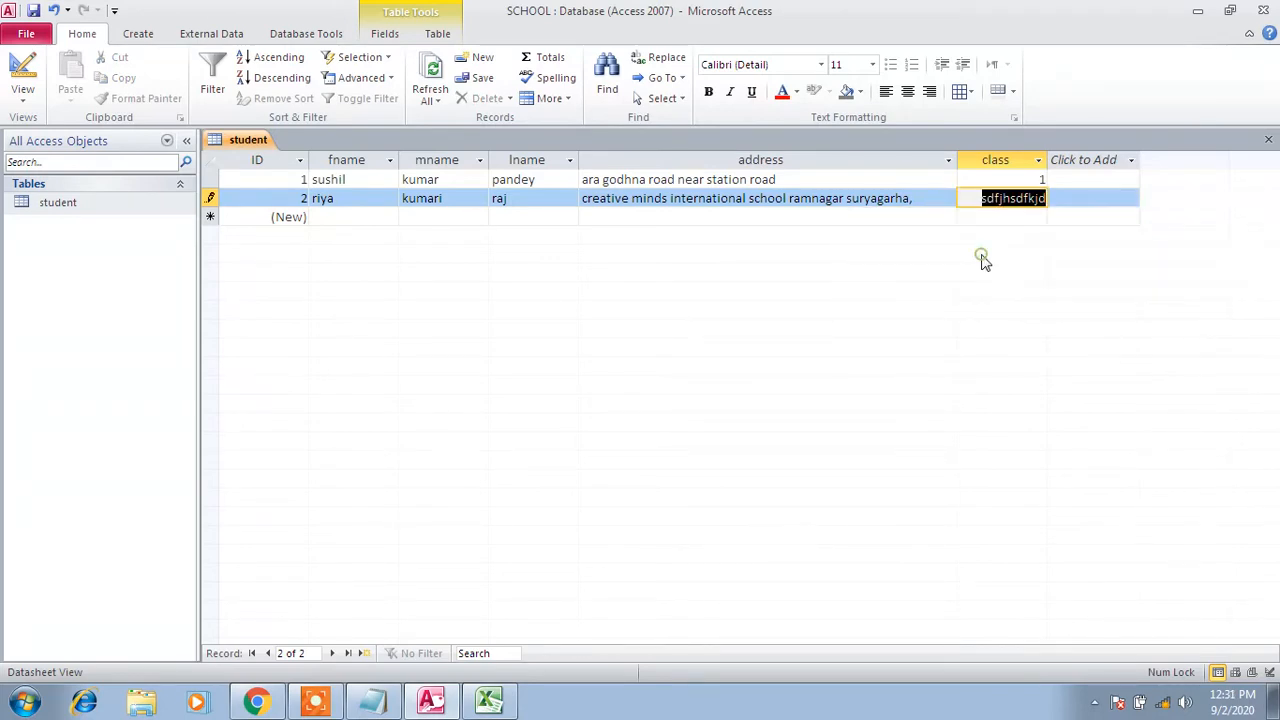
{"action": "type", "text": "7"}
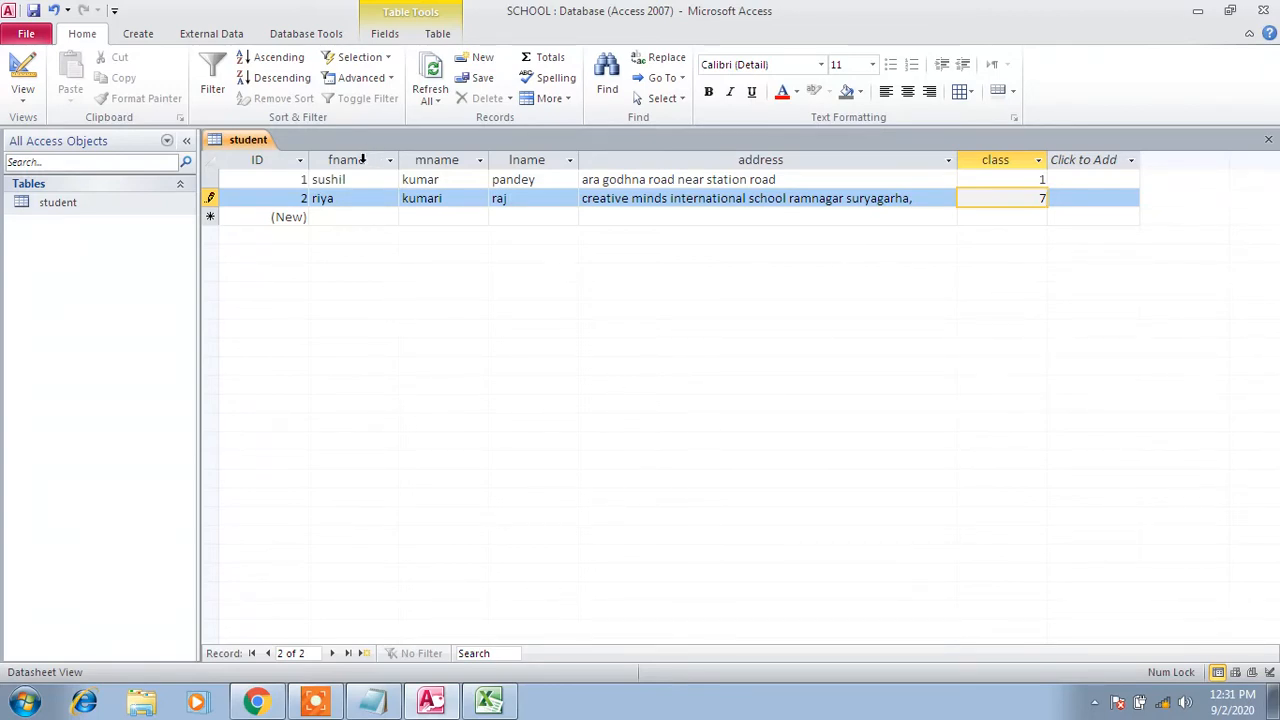
{"action": "left_click", "coordinate": [350, 216]}
Enter 3 in the third student record's fname and class fields
{"action": "type", "text": "3"}
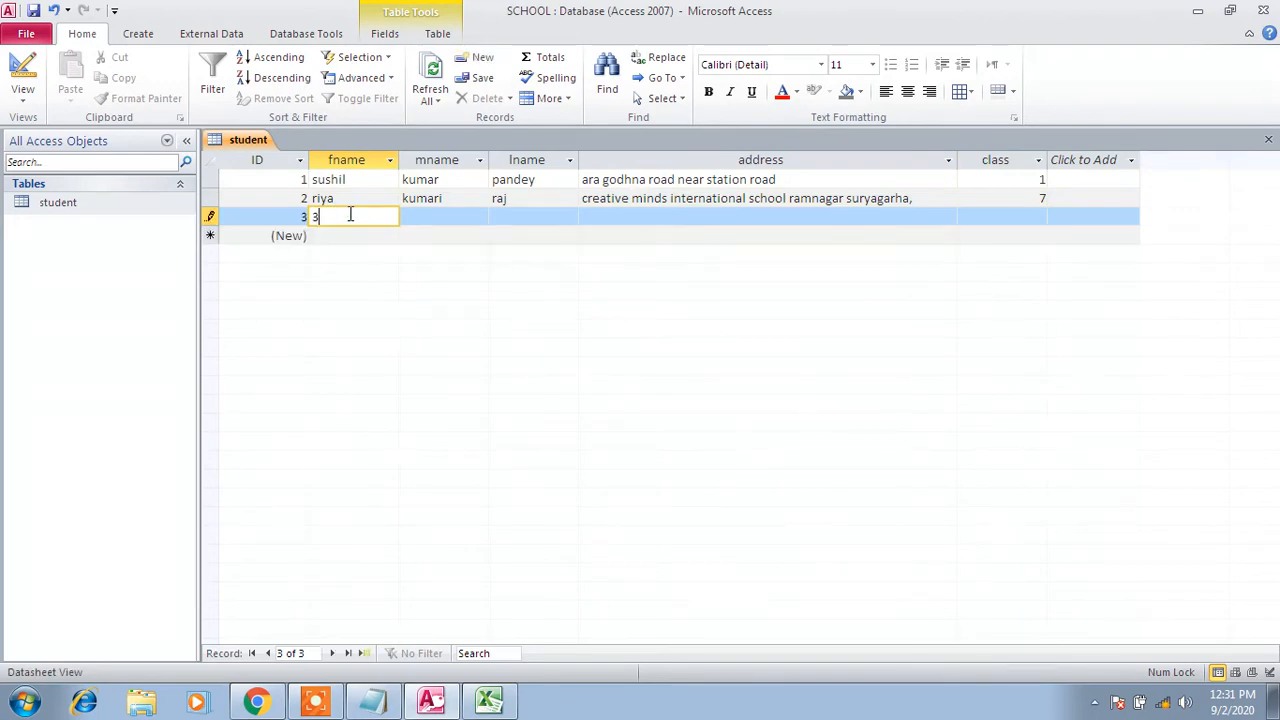
{"action": "key", "text": "Tab"}
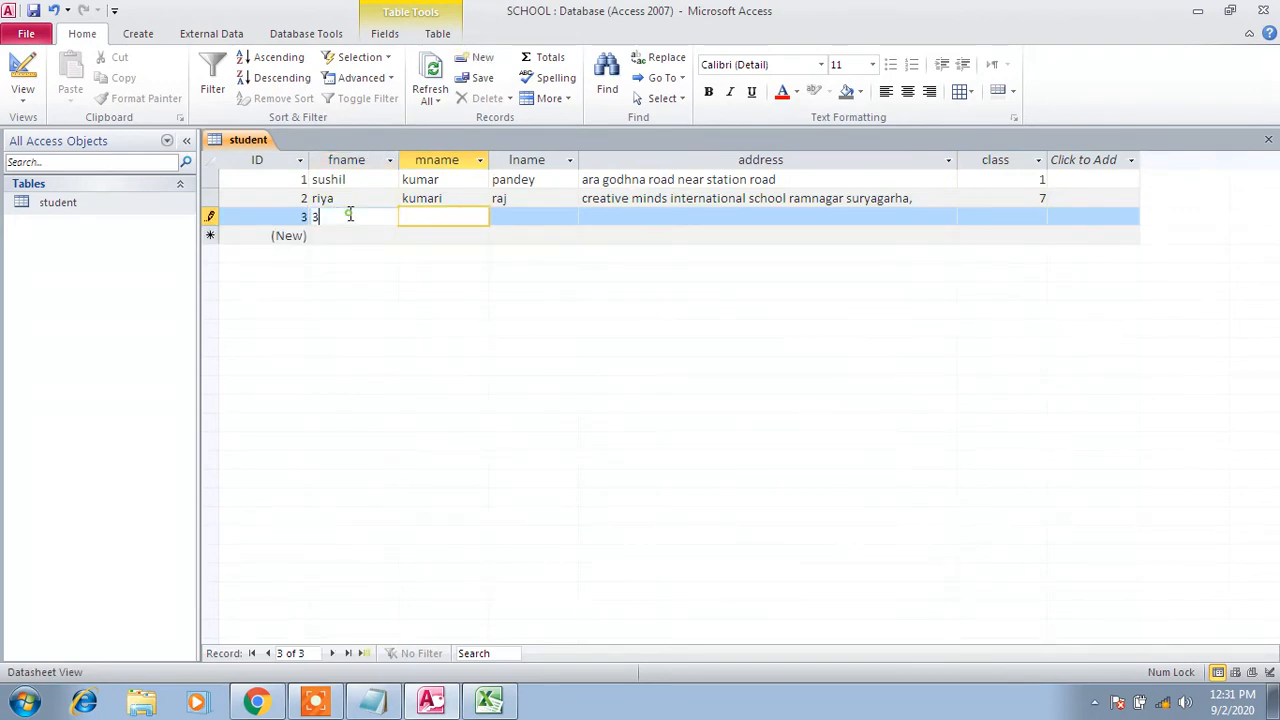
{"action": "left_click", "coordinate": [350, 216]}
{"action": "left_click", "coordinate": [372, 700]}
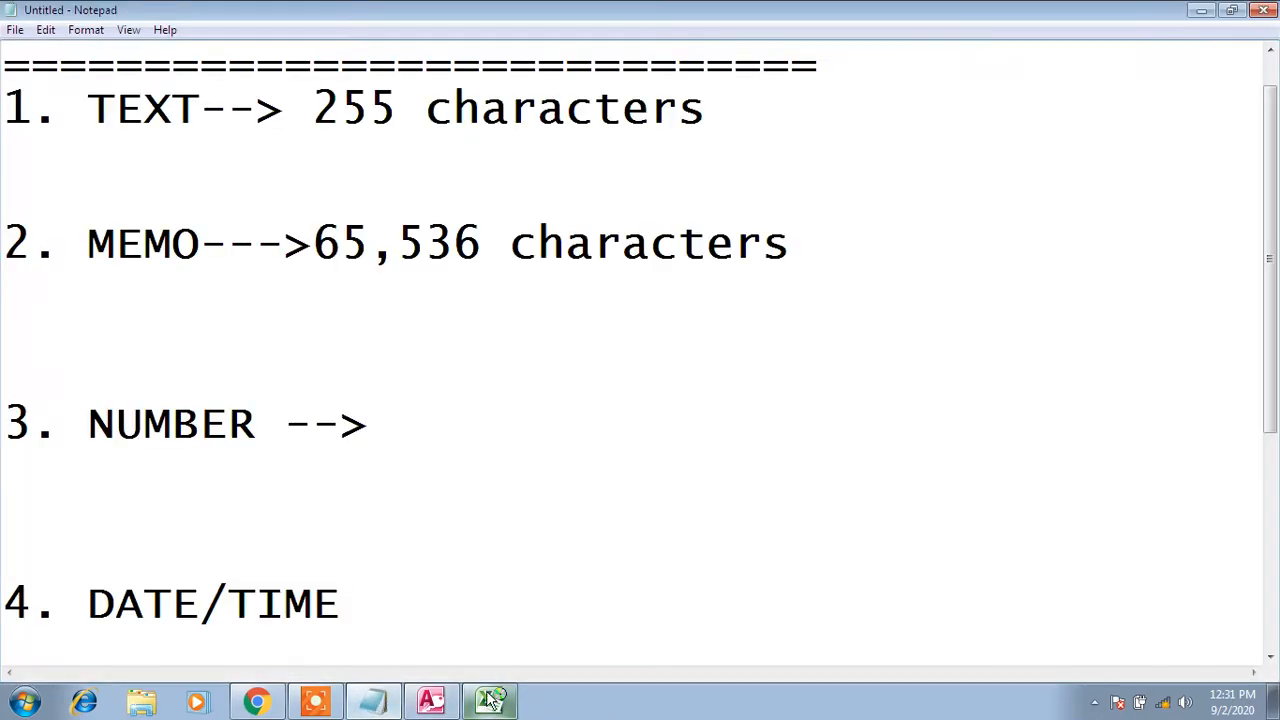
{"action": "left_click", "coordinate": [431, 700]}
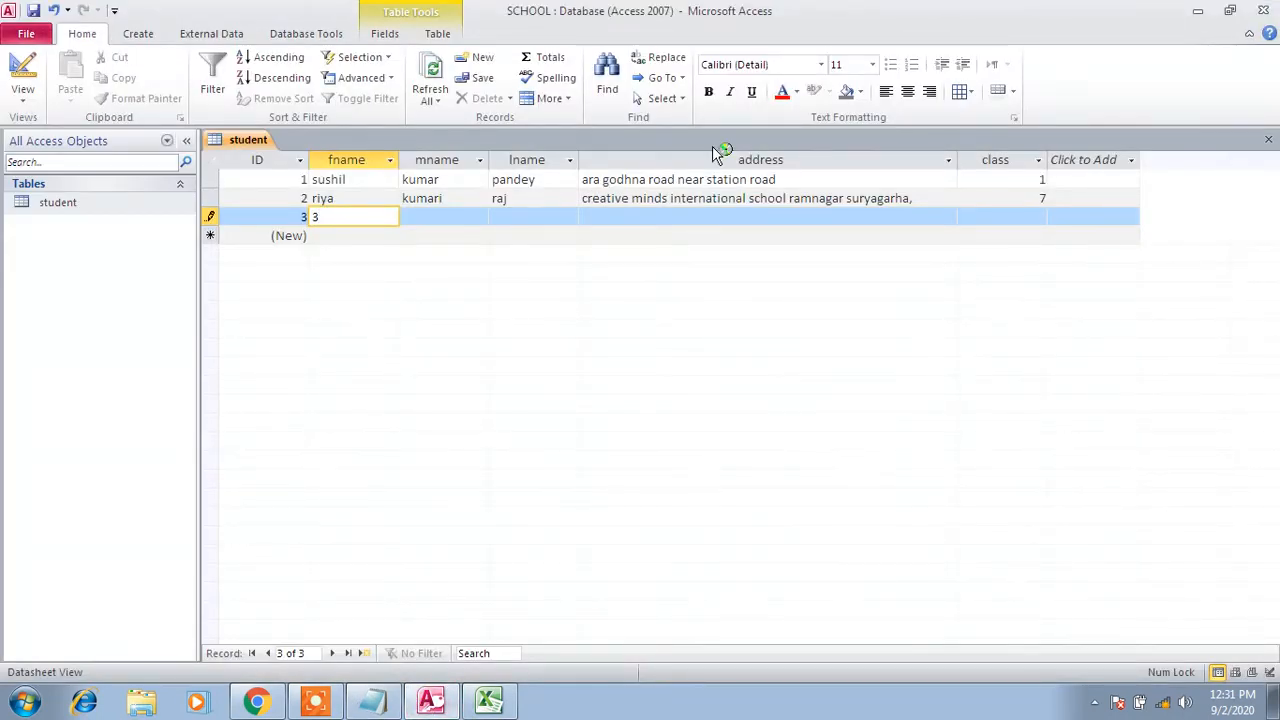
{"action": "left_click", "coordinate": [1014, 220]}
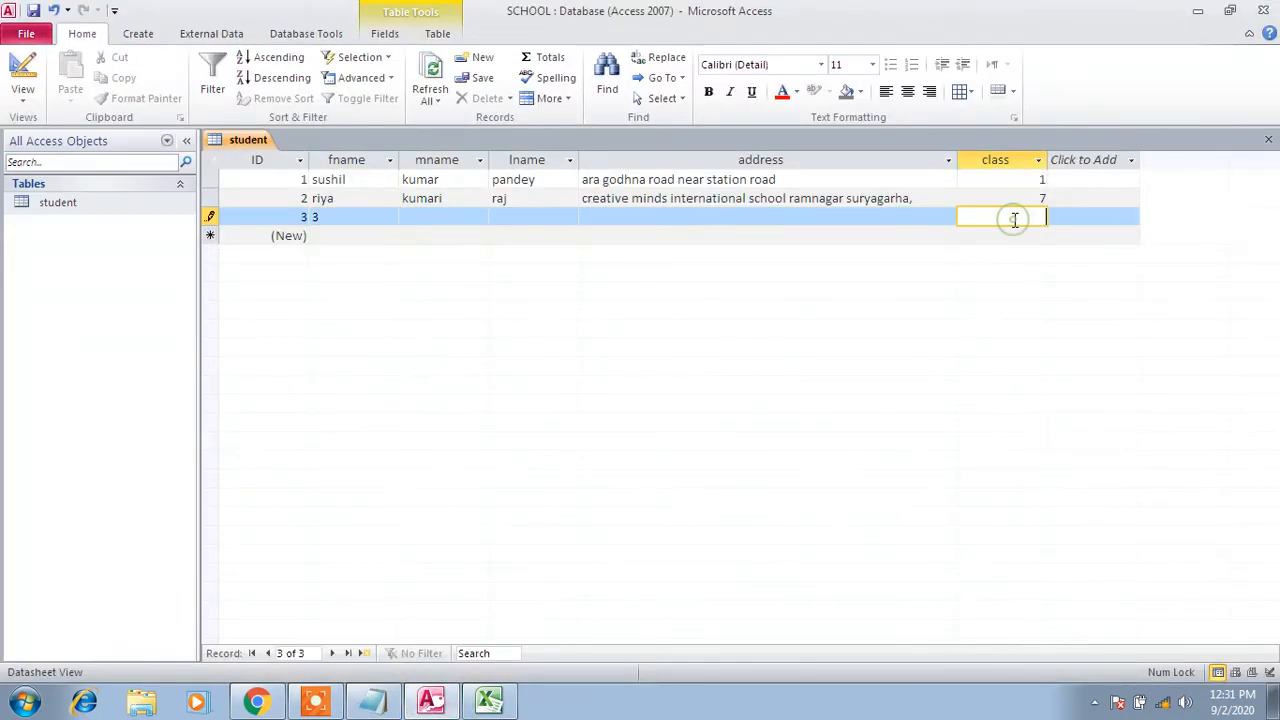
{"action": "type", "text": "3"}
{"action": "left_click", "coordinate": [1083, 213]}
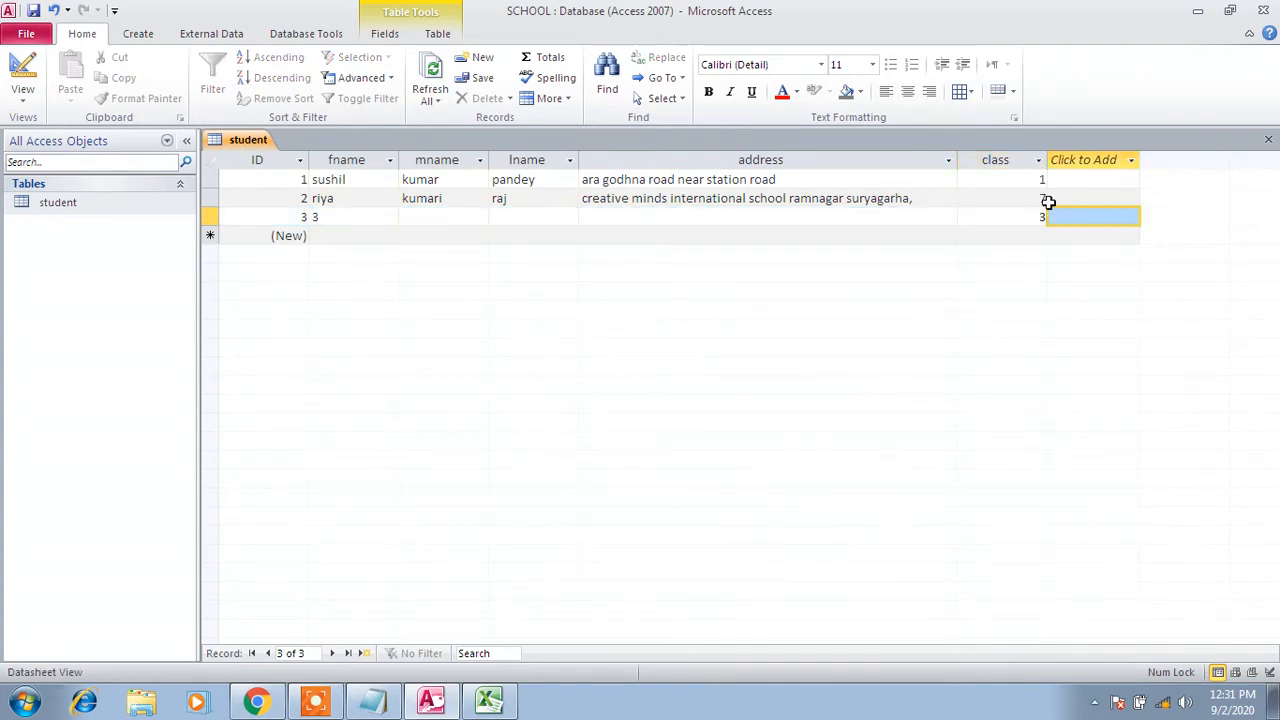
Delete and restore the 3 in fname, comparing it with the numeric class column
{"action": "left_click", "coordinate": [1022, 151]}
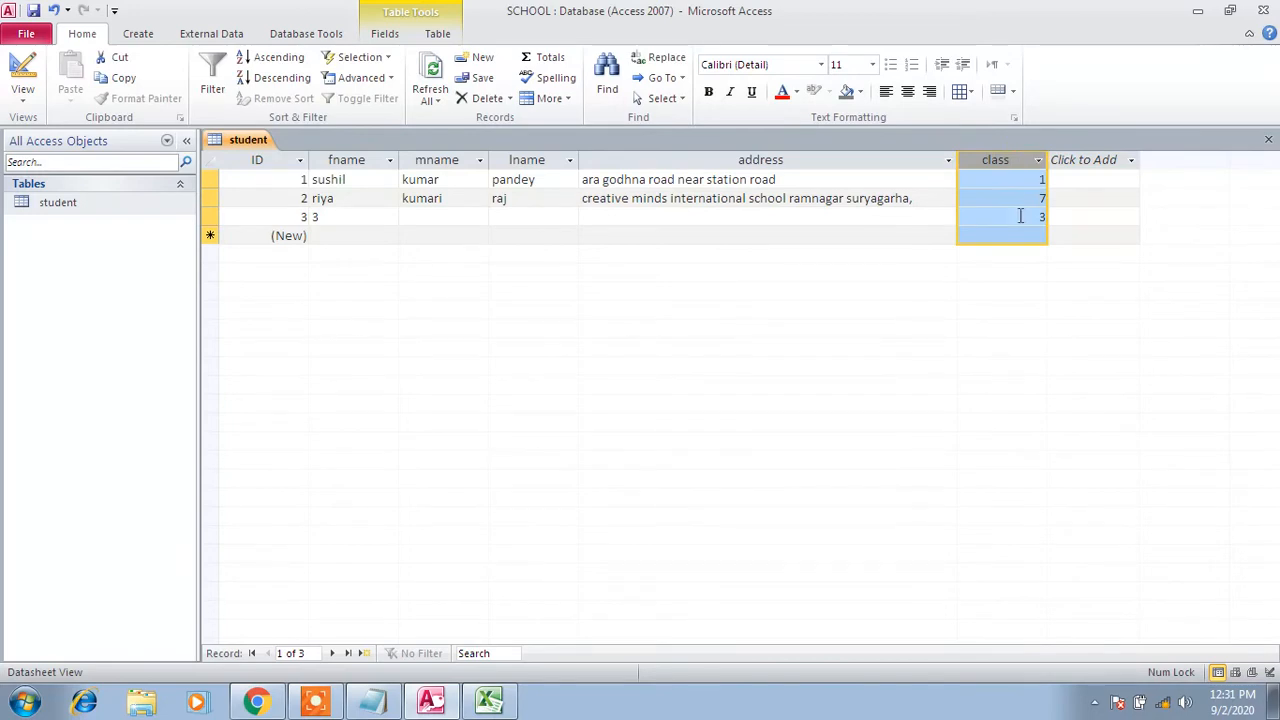
{"action": "left_click", "coordinate": [348, 152]}
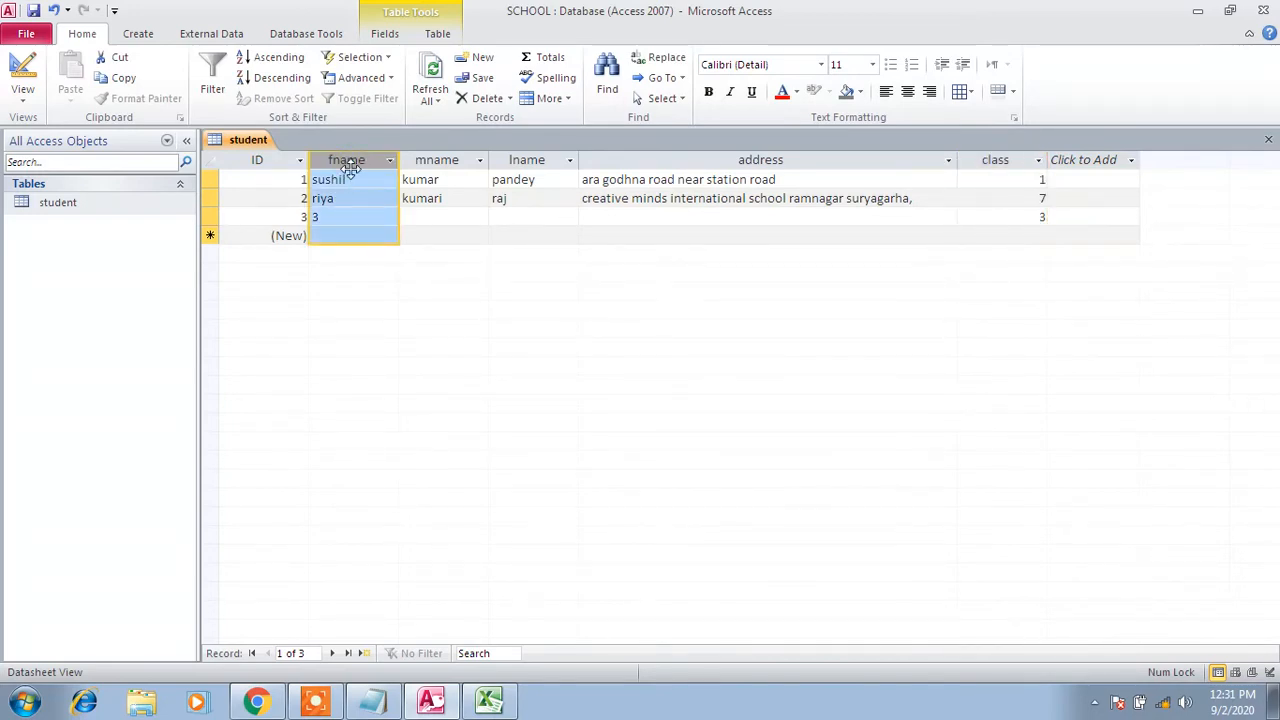
{"action": "left_click", "coordinate": [336, 215]}
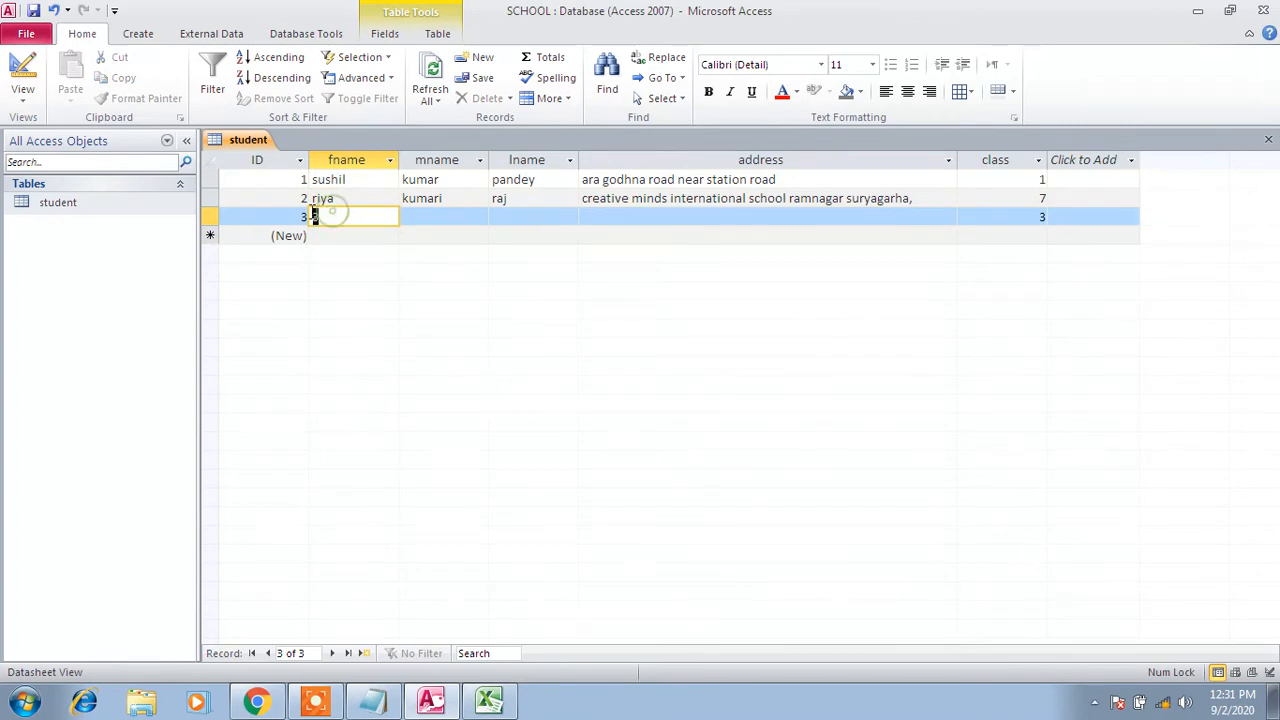
{"action": "key", "text": "BackSpace"}
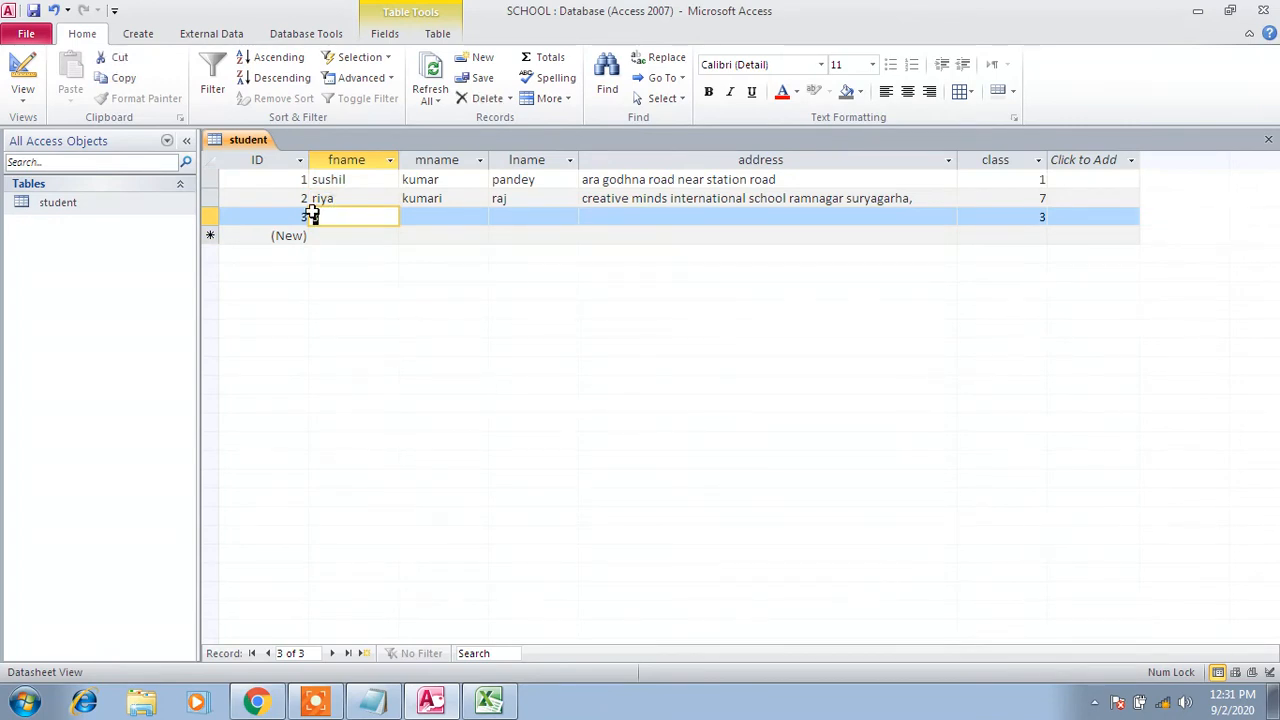
{"action": "key", "text": "ctrl+z"}
{"action": "left_click", "coordinate": [1021, 158]}
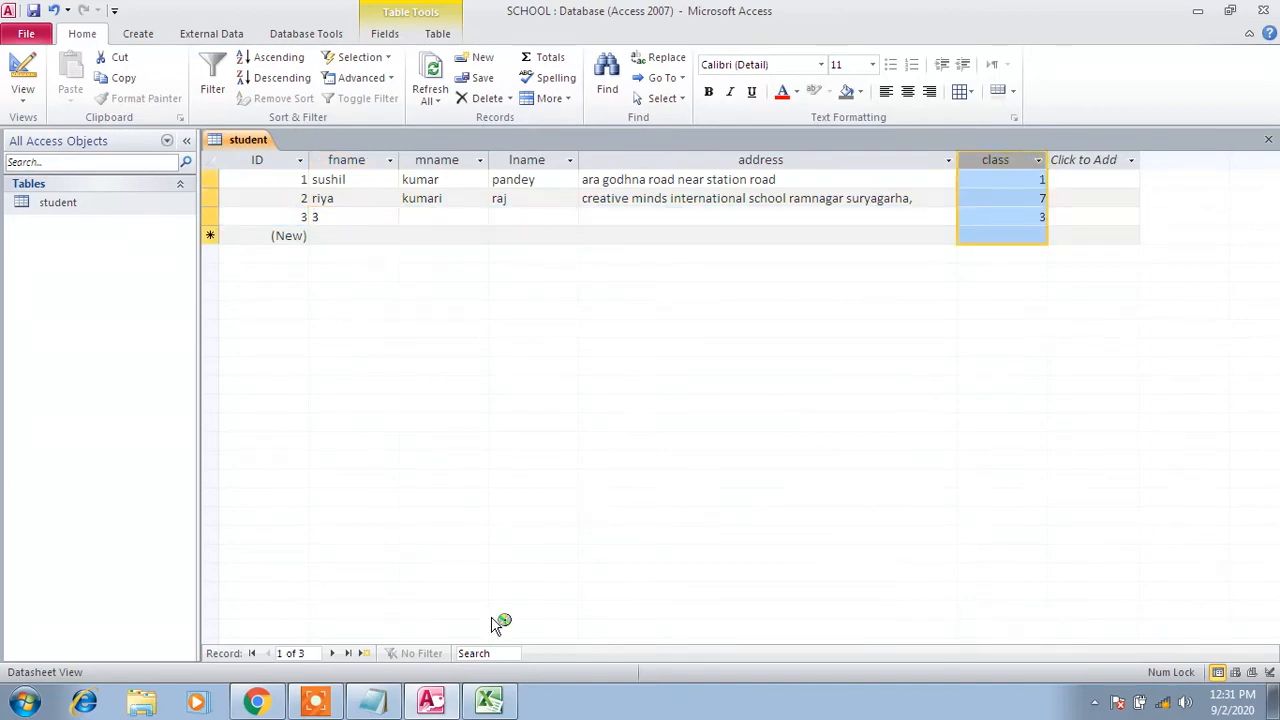
{"action": "left_click", "coordinate": [396, 698]}
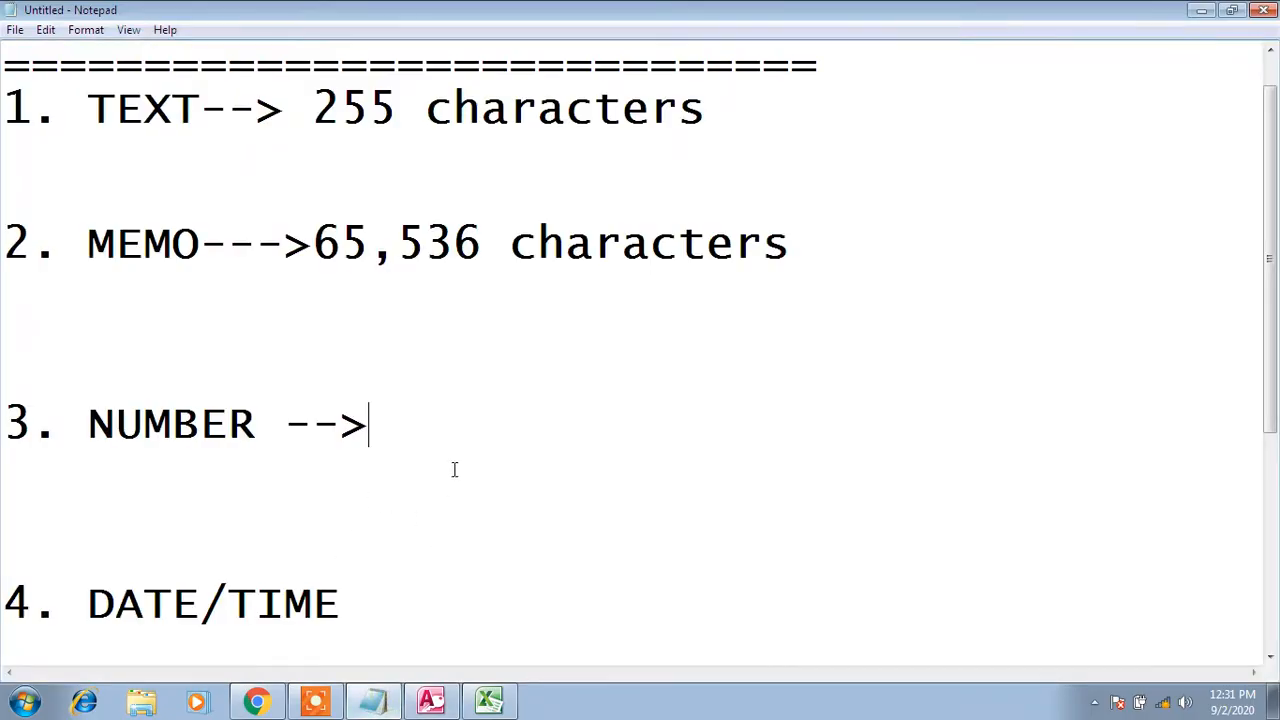
Add a new line under NUMBER --> reading "3" 3
{"action": "key", "text": "Return"}
{"action": "key", "text": "Return"}
{"action": "key", "text": "Return"}
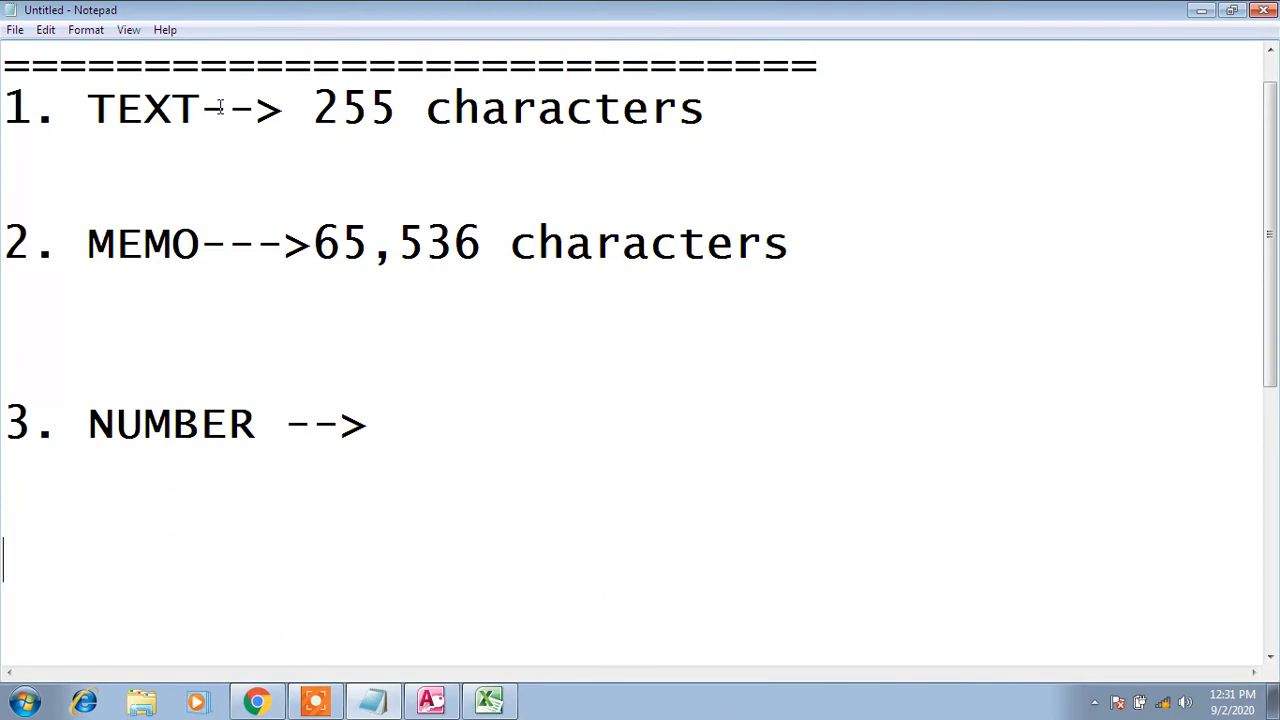
{"action": "left_click_drag", "start_coordinate": [746, 117], "coordinate": [254, 110]}
{"action": "left_click", "coordinate": [206, 160]}
{"action": "left_click", "coordinate": [406, 411]}
{"action": "key", "text": "Return"}
{"action": "key", "text": "Return"}
{"action": "key", "text": "Return"}
{"action": "type", "text": "\"3\"   3"}
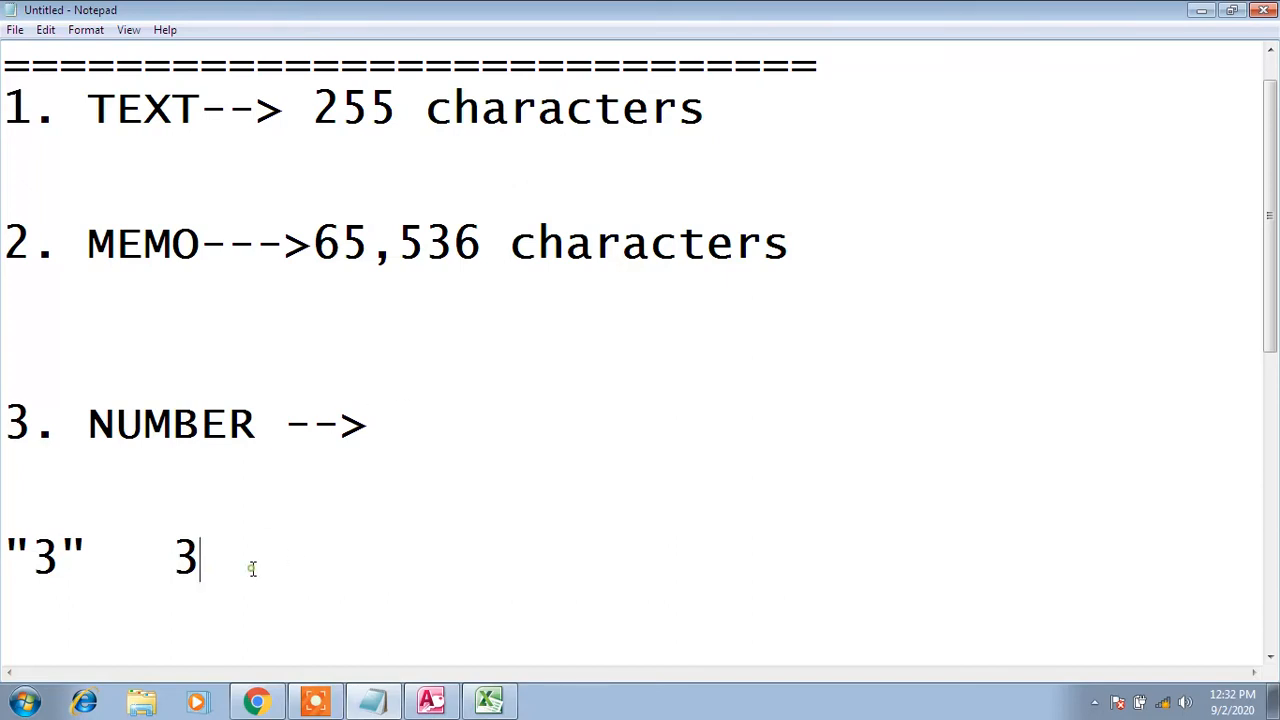
Highlight the plain 3 and the quoted "3" in turn to compare them
{"action": "left_click_drag", "start_coordinate": [216, 560], "coordinate": [178, 543]}
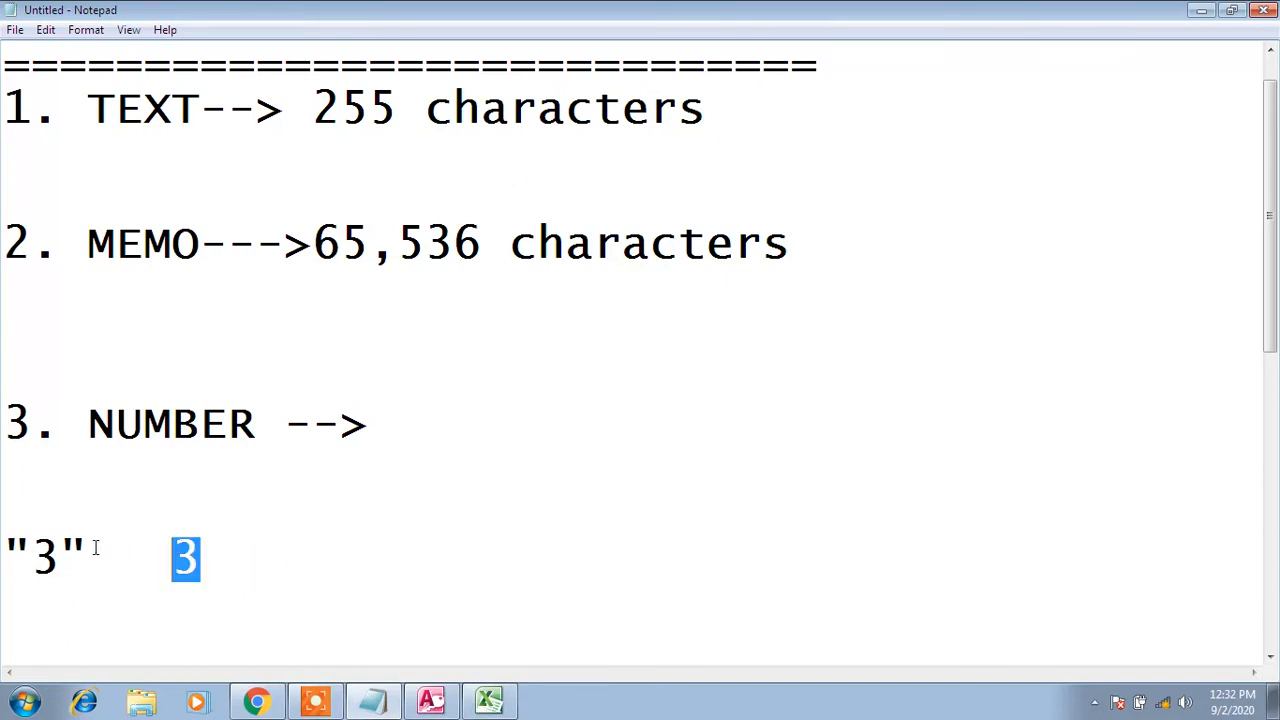
{"action": "left_click_drag", "start_coordinate": [94, 548], "coordinate": [6, 548]}
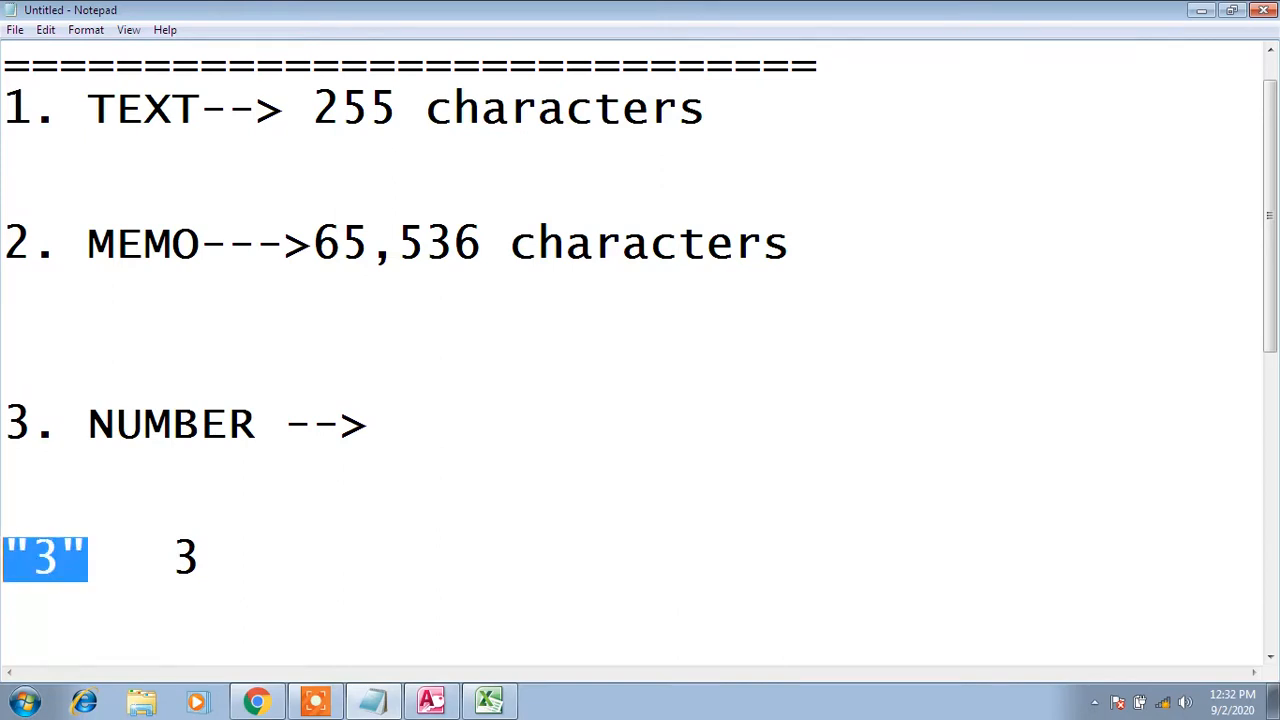
{"action": "left_click", "coordinate": [148, 556]}
{"action": "left_click_drag", "start_coordinate": [94, 550], "coordinate": [6, 550]}
{"action": "left_click_drag", "start_coordinate": [90, 555], "coordinate": [60, 555]}
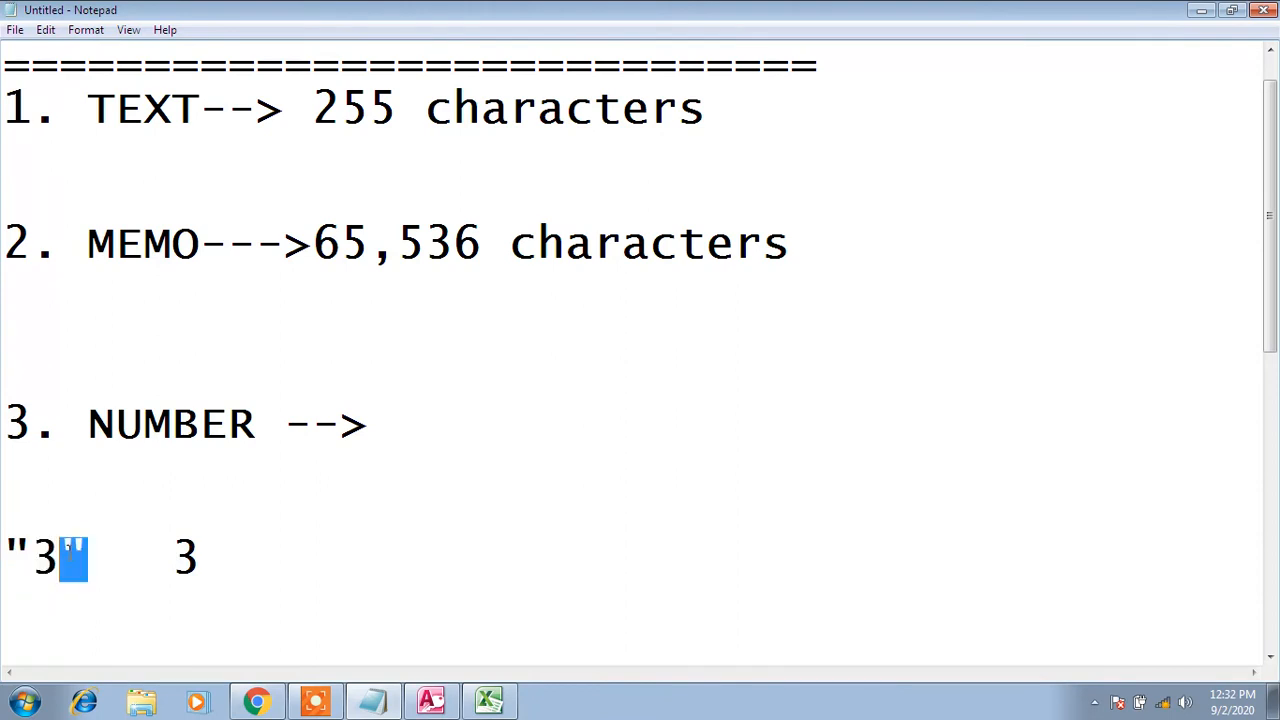
{"action": "double_click", "coordinate": [96, 555]}
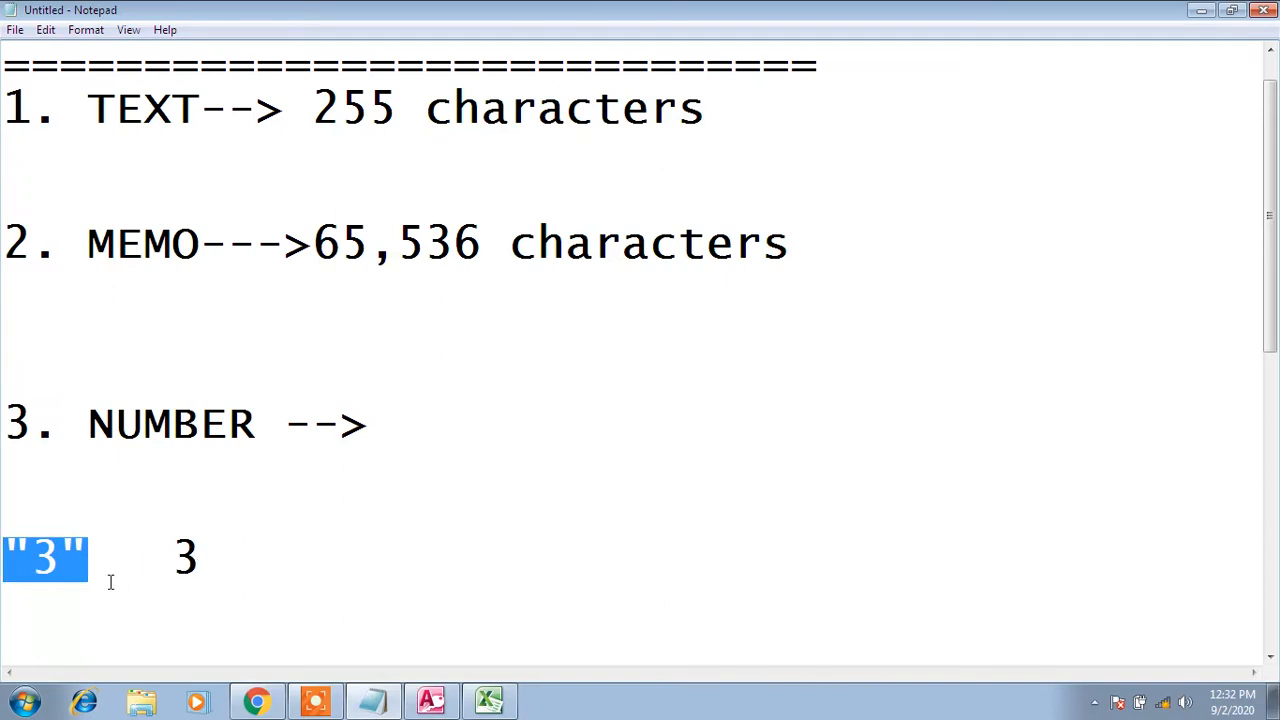
{"action": "left_click", "coordinate": [234, 541]}
{"action": "key", "text": "Left"}
{"action": "key", "text": "Left"}
{"action": "key", "text": "Left"}
{"action": "key", "text": "Left"}
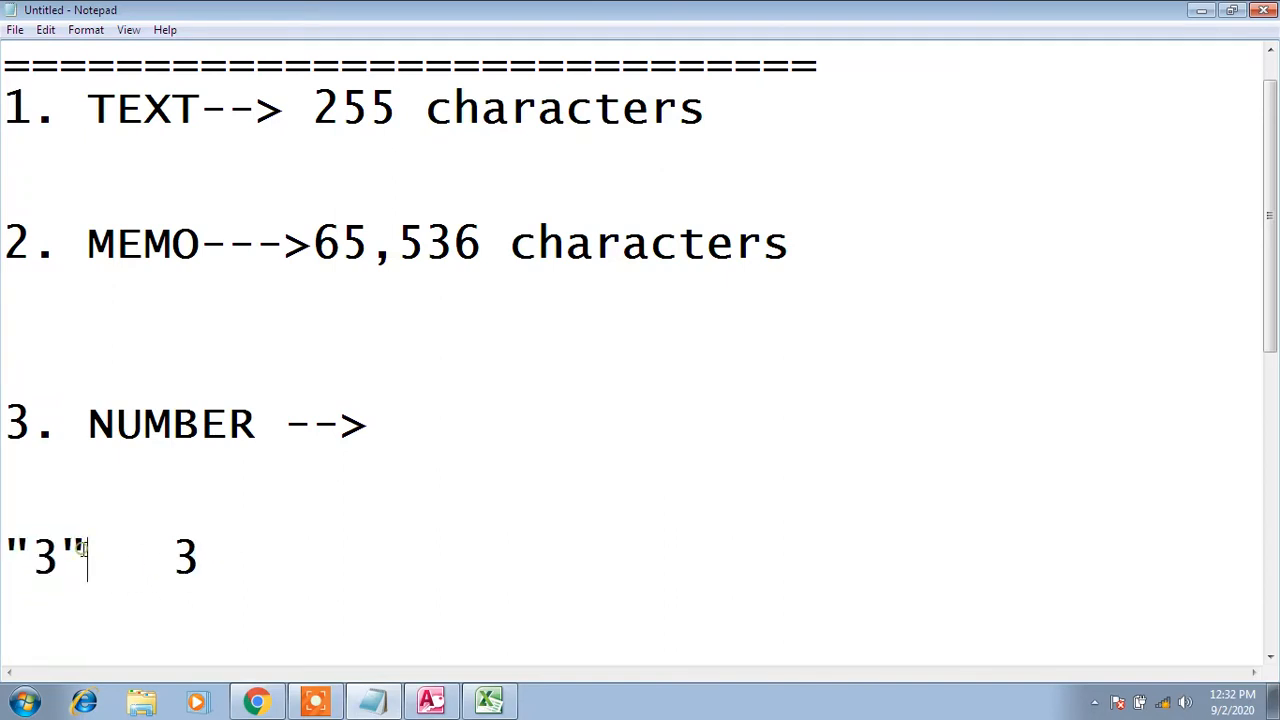
{"action": "key", "text": "shift+Home"}
Move the plain 3 onto its own line below the quoted "3"
{"action": "left_click", "coordinate": [110, 558]}
{"action": "key", "text": "Right"}
{"action": "key", "text": "Return"}
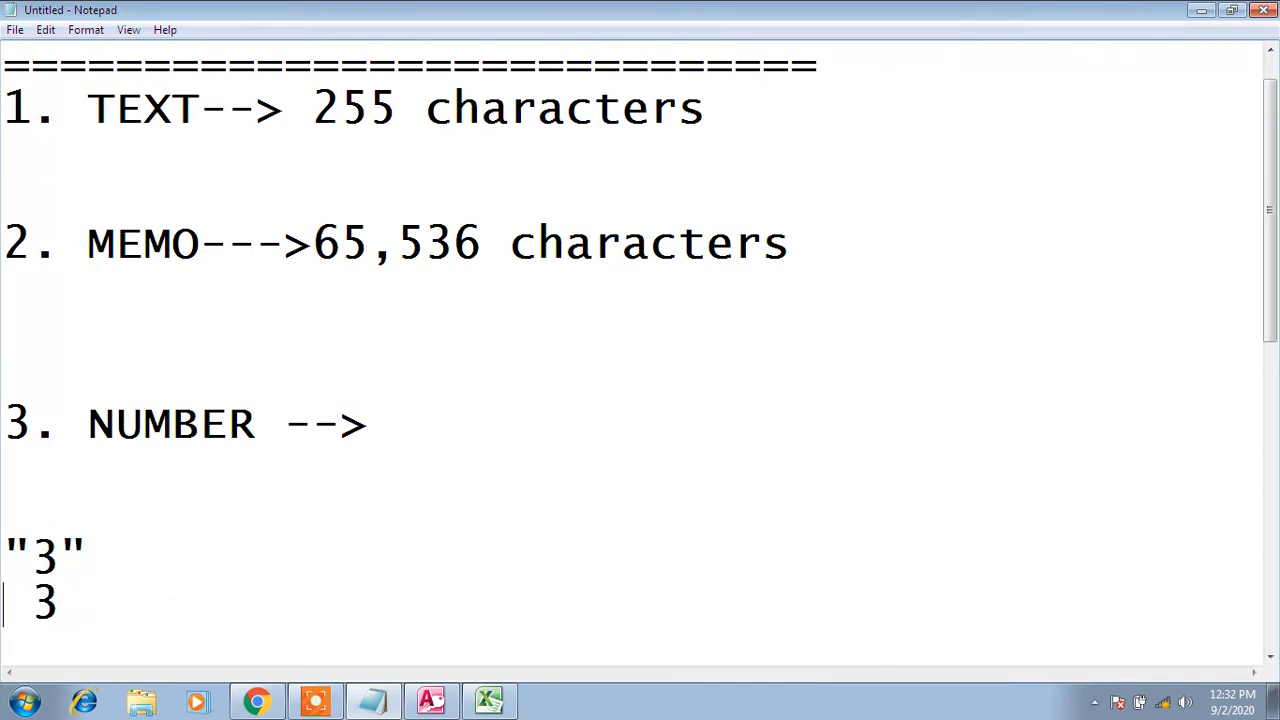
{"action": "key", "text": "Right"}
{"action": "key", "text": "Right"}
{"action": "key", "text": "Left"}
{"action": "key", "text": "shift+Right"}
{"action": "key", "text": "Left"}
{"action": "key", "text": "shift+Right"}
{"action": "key", "text": "Left"}
{"action": "key", "text": "shift+Right"}
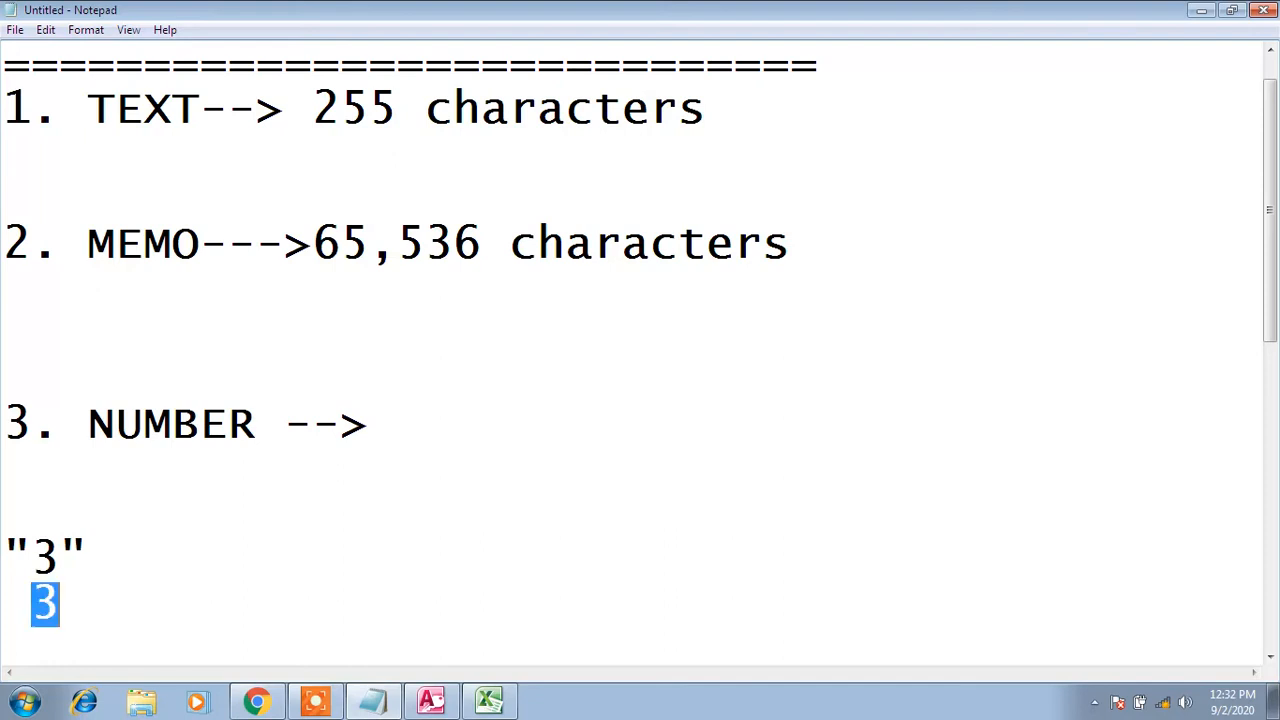
{"action": "key", "text": "Left"}
{"action": "key", "text": "shift+Right"}
{"action": "key", "text": "Left"}
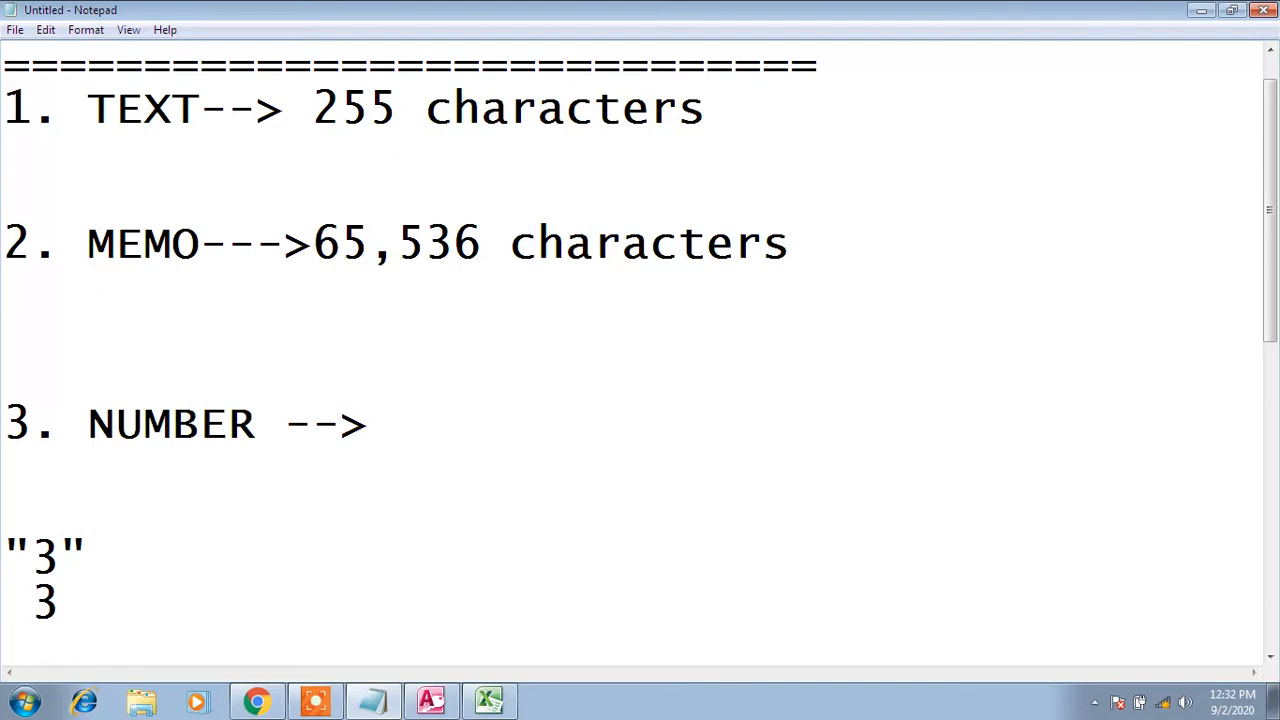
{"action": "key", "text": "shift+Right"}
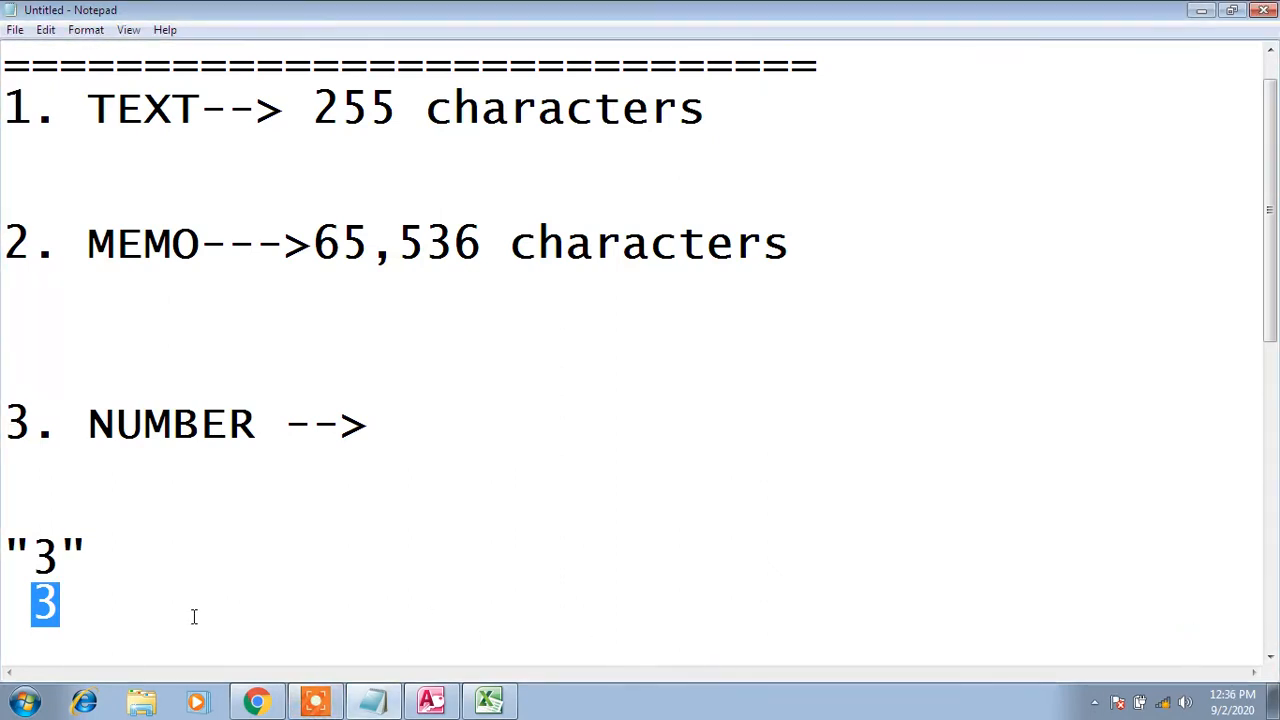
Highlight the quoted "3" and the lone 3 alternately to contrast text with number
{"action": "left_click_drag", "start_coordinate": [88, 548], "coordinate": [3, 548]}
{"action": "left_click", "coordinate": [99, 553]}
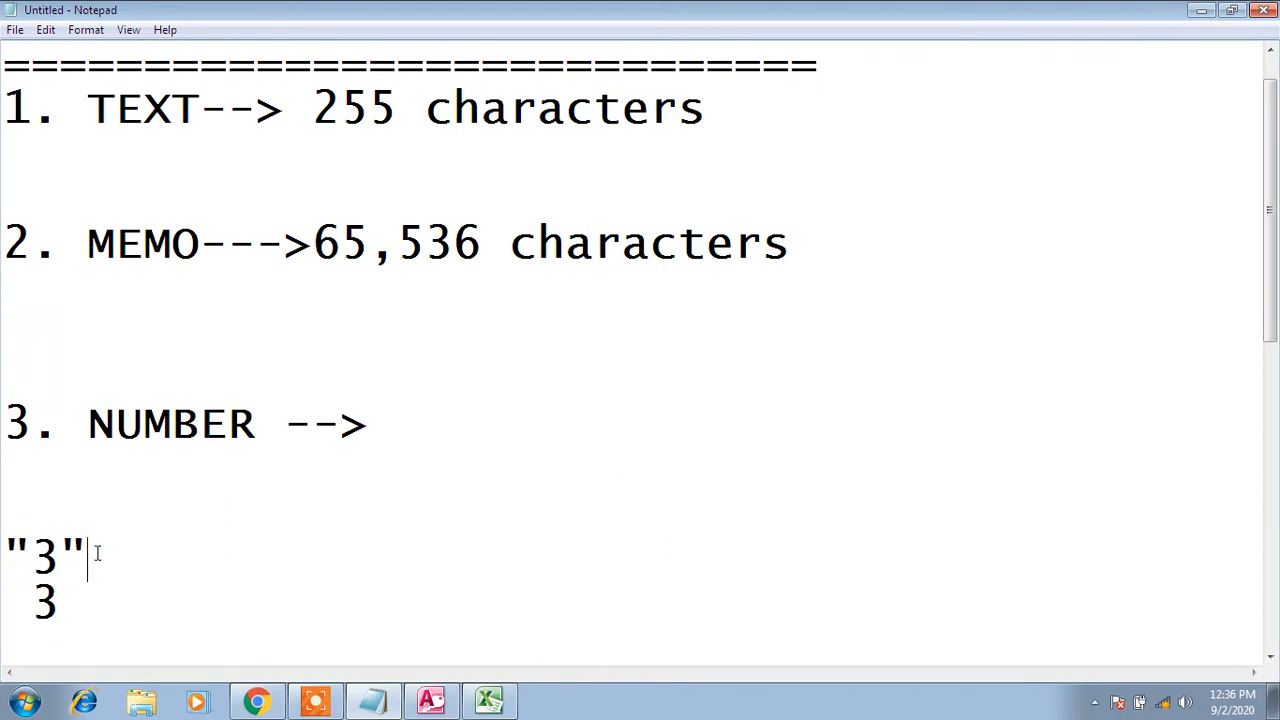
{"action": "left_click_drag", "start_coordinate": [97, 553], "coordinate": [10, 543]}
{"action": "left_click", "coordinate": [95, 553]}
{"action": "left_click", "coordinate": [63, 596]}
{"action": "left_click_drag", "start_coordinate": [74, 597], "coordinate": [31, 600]}
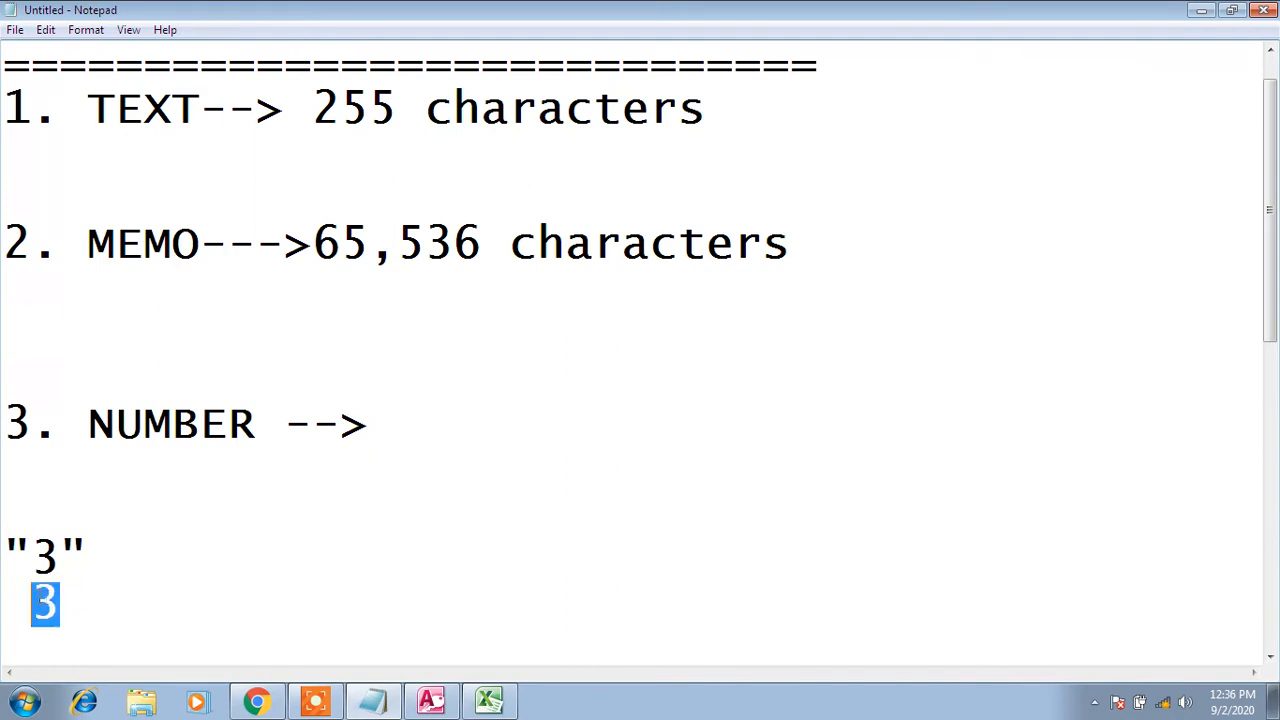
{"action": "left_click", "coordinate": [67, 597]}
{"action": "double_click", "coordinate": [67, 597]}
{"action": "left_click", "coordinate": [69, 598]}
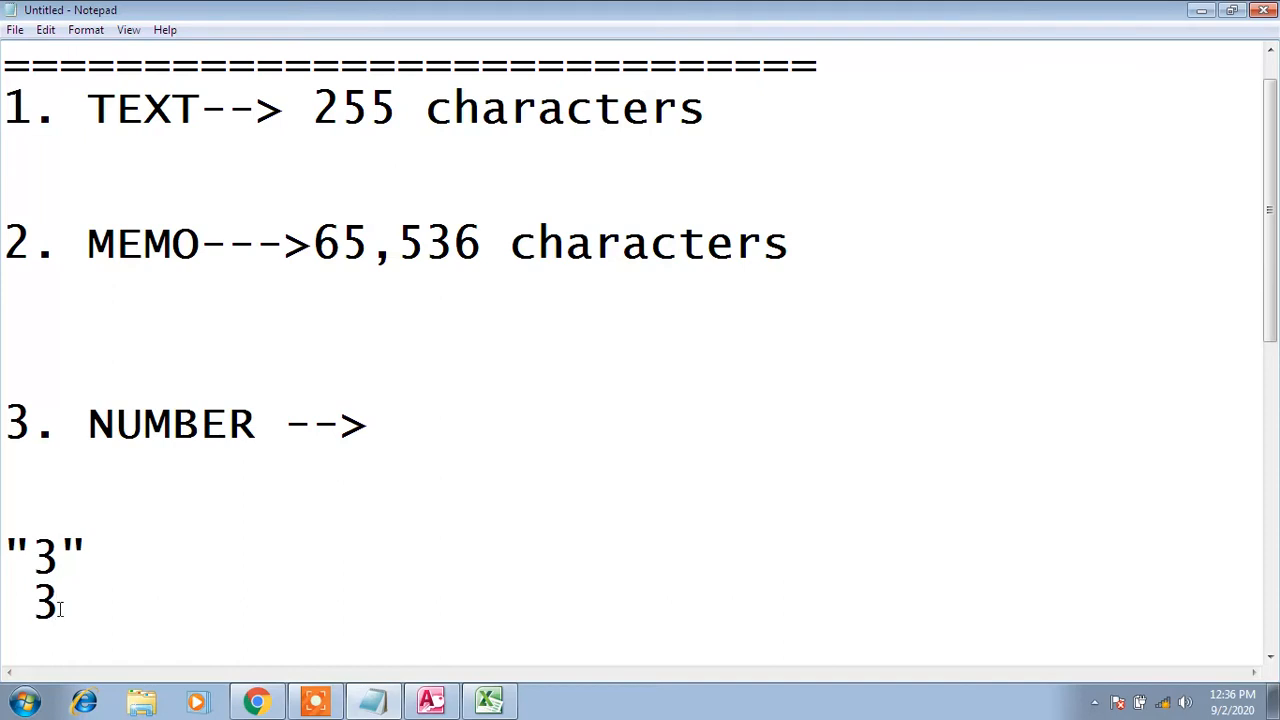
{"action": "left_click_drag", "start_coordinate": [55, 602], "coordinate": [38, 600]}
{"action": "left_click_drag", "start_coordinate": [89, 546], "coordinate": [4, 550]}
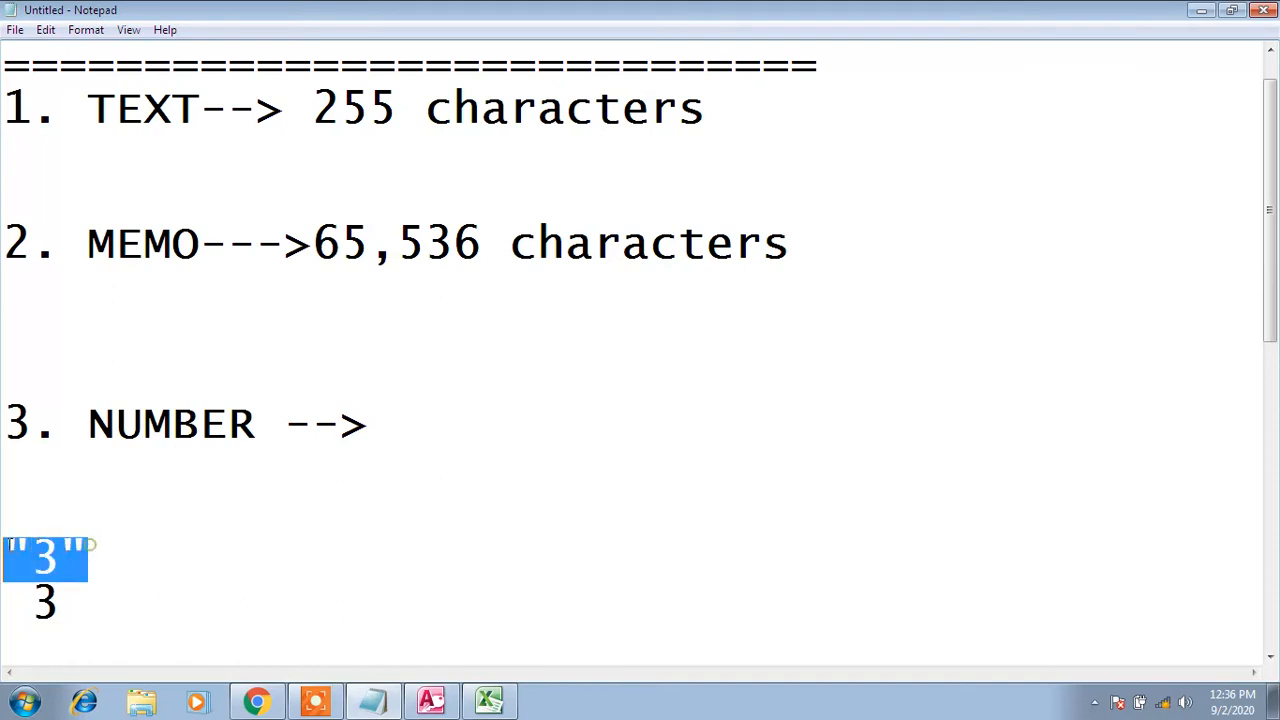
{"action": "left_click", "coordinate": [112, 547]}
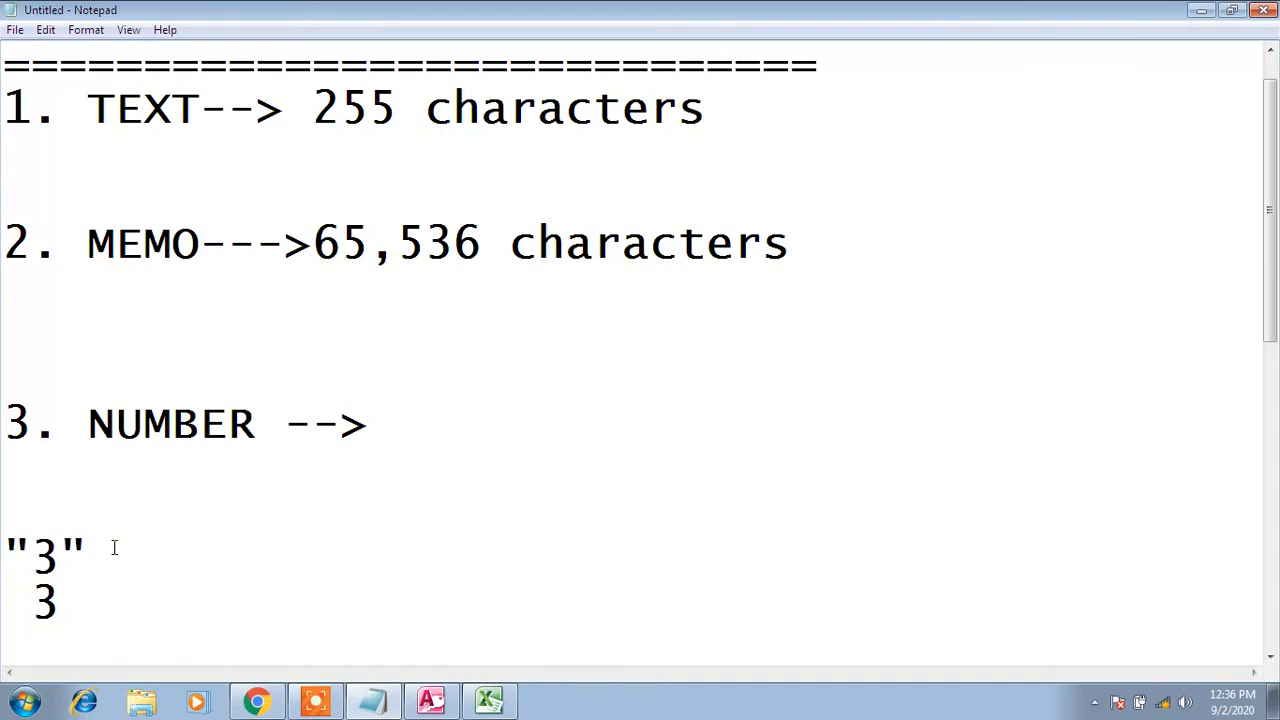
{"action": "double_click", "coordinate": [113, 547]}
Append + 45----> after the quoted "3" and +45=4 after the lone 3
{"action": "left_click", "coordinate": [115, 548]}
{"action": "type", "text": "+ 45---->"}
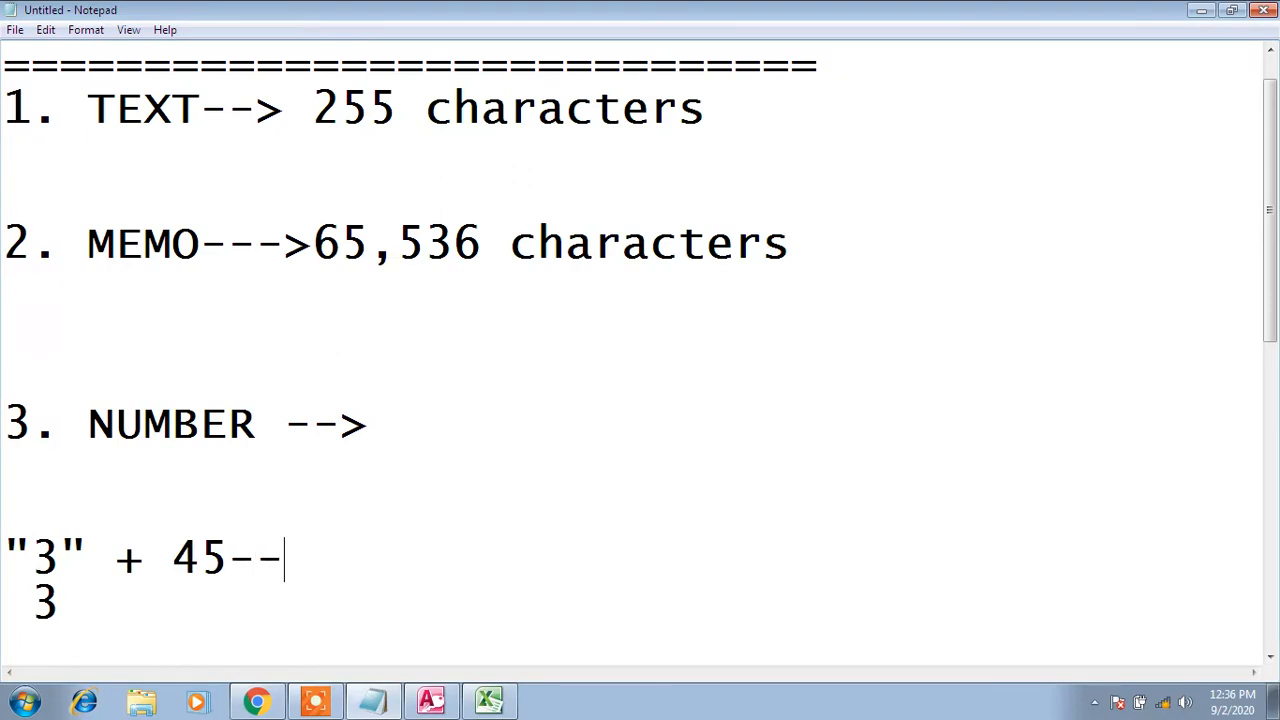
{"action": "key", "text": "Down"}
{"action": "key", "text": "Down"}
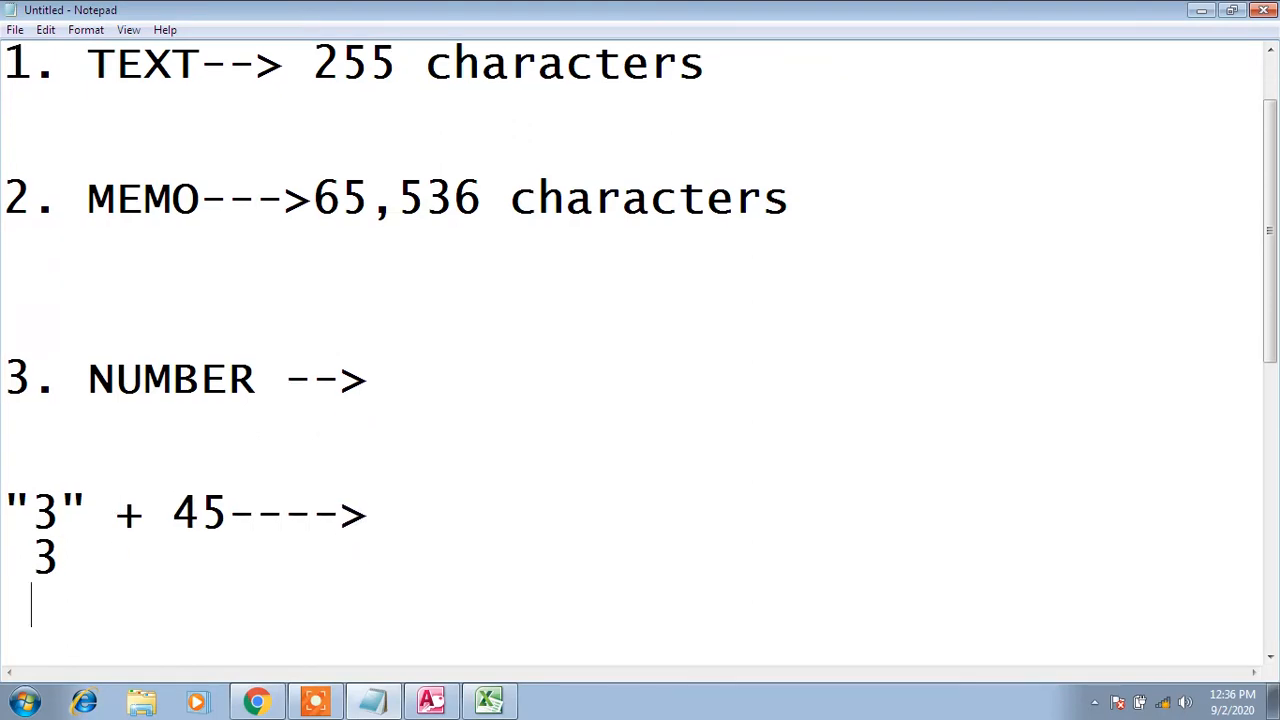
{"action": "key", "text": "BackSpace"}
{"action": "type", "text": "+45="}
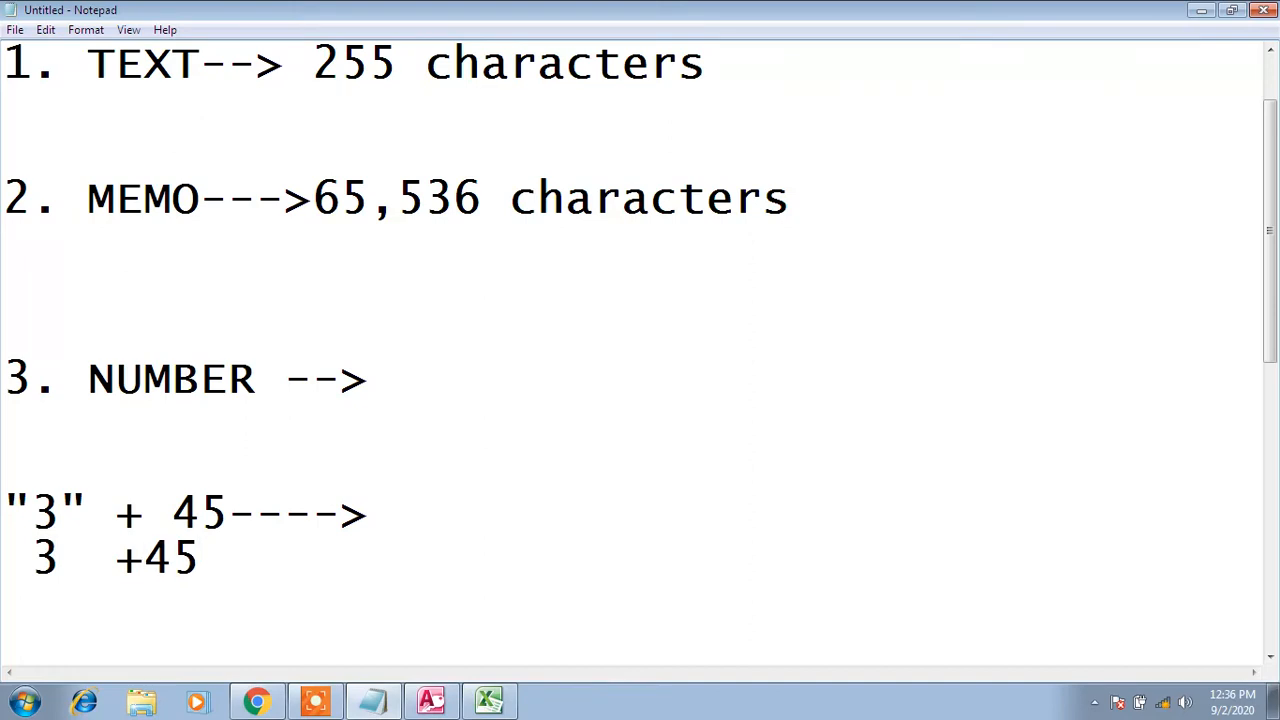
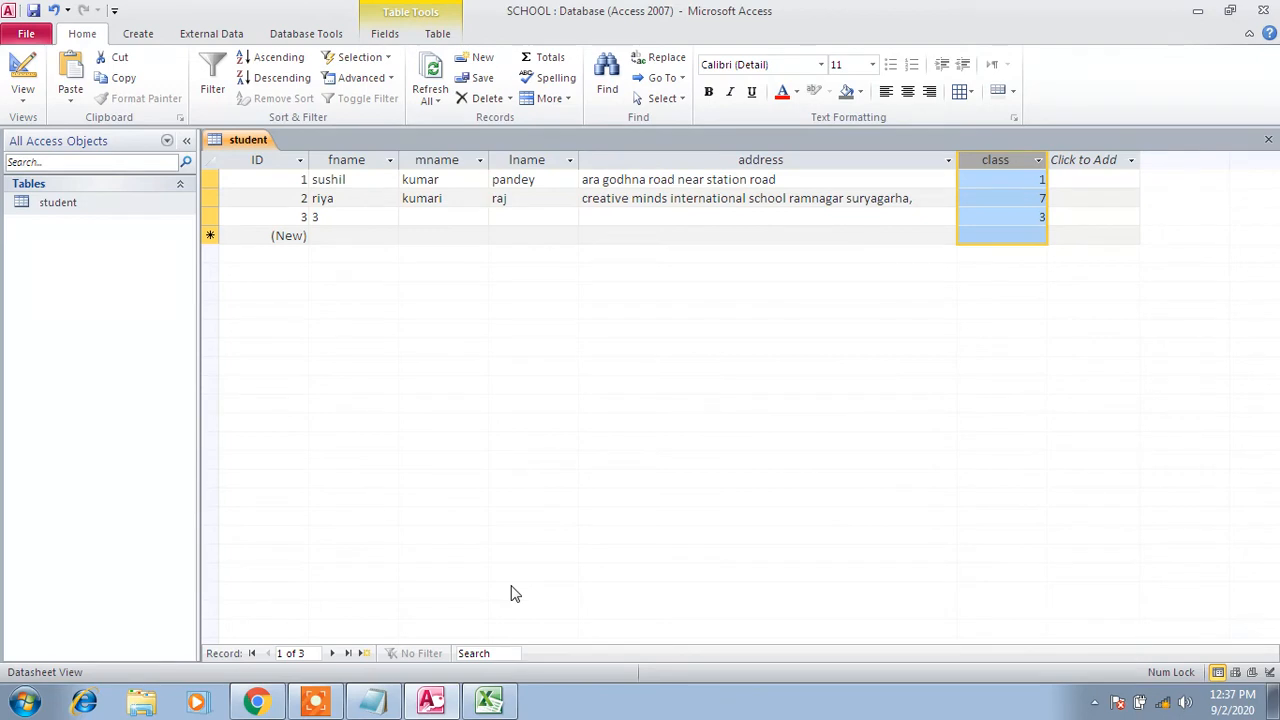
Close the open student table, reopen its records, then close it again
{"action": "right_click", "coordinate": [238, 142]}
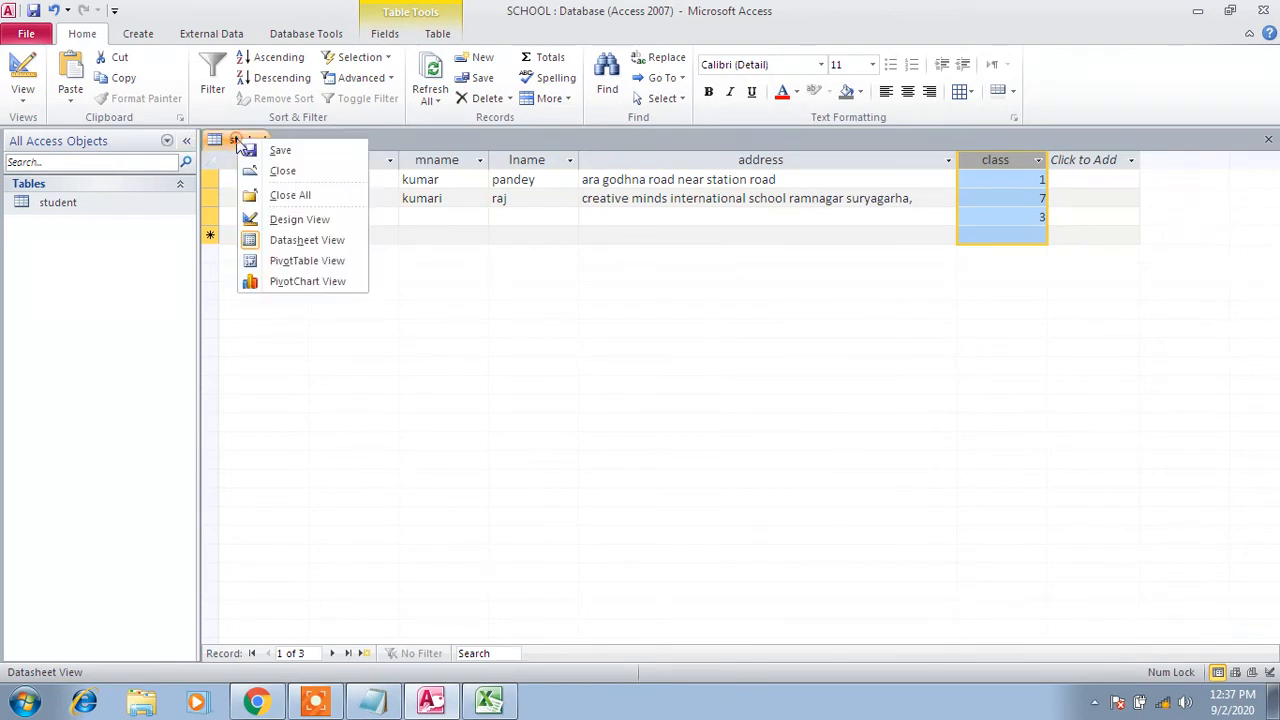
{"action": "left_click", "coordinate": [276, 171]}
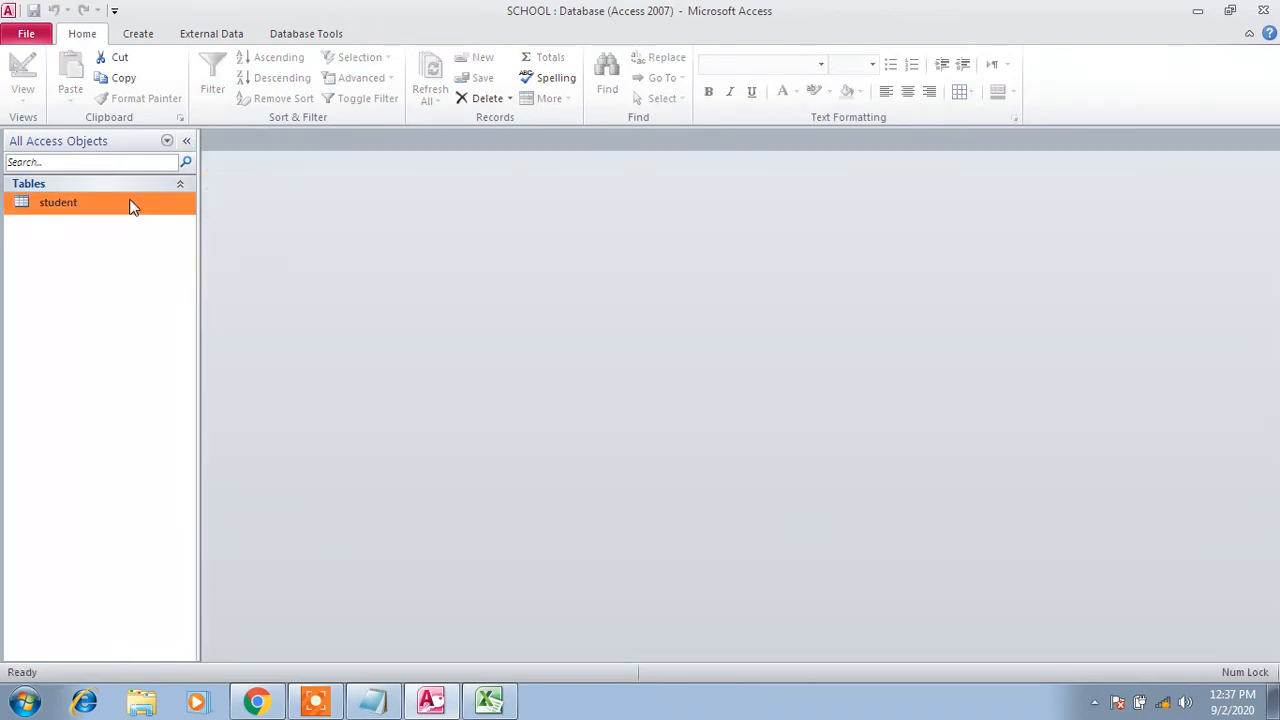
{"action": "double_click", "coordinate": [133, 205]}
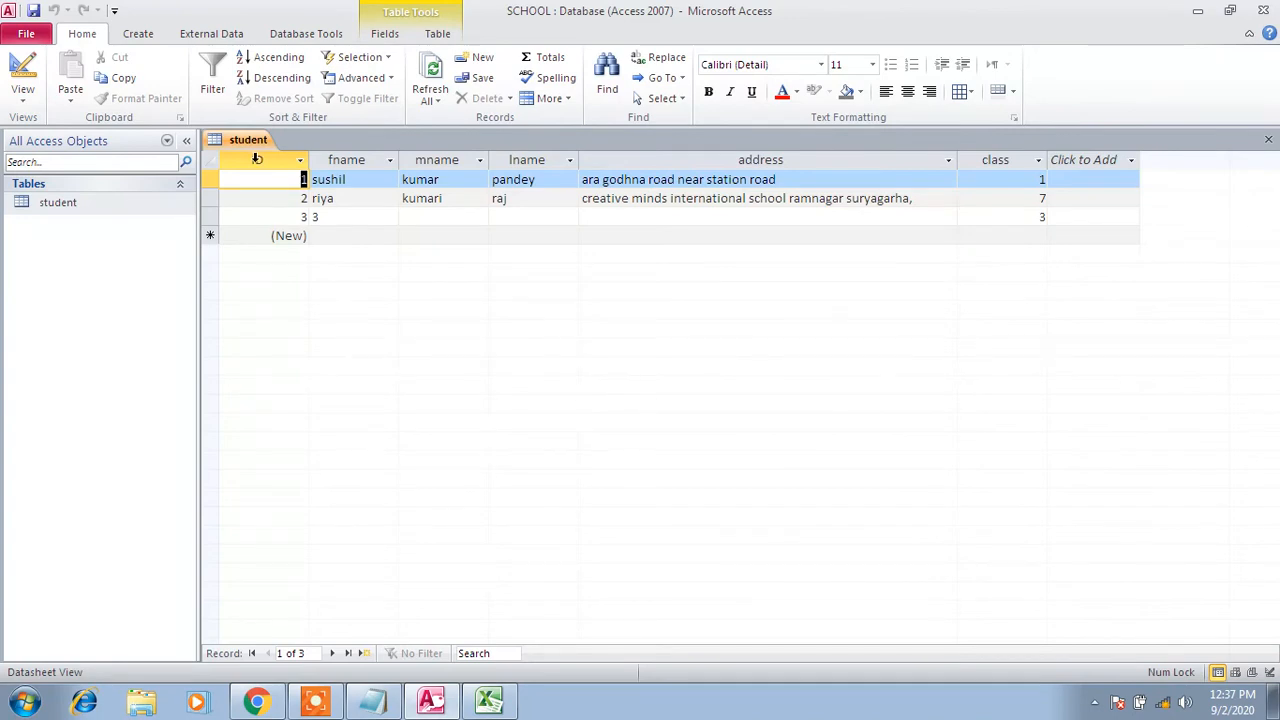
{"action": "right_click", "coordinate": [250, 145]}
{"action": "left_click", "coordinate": [274, 171]}
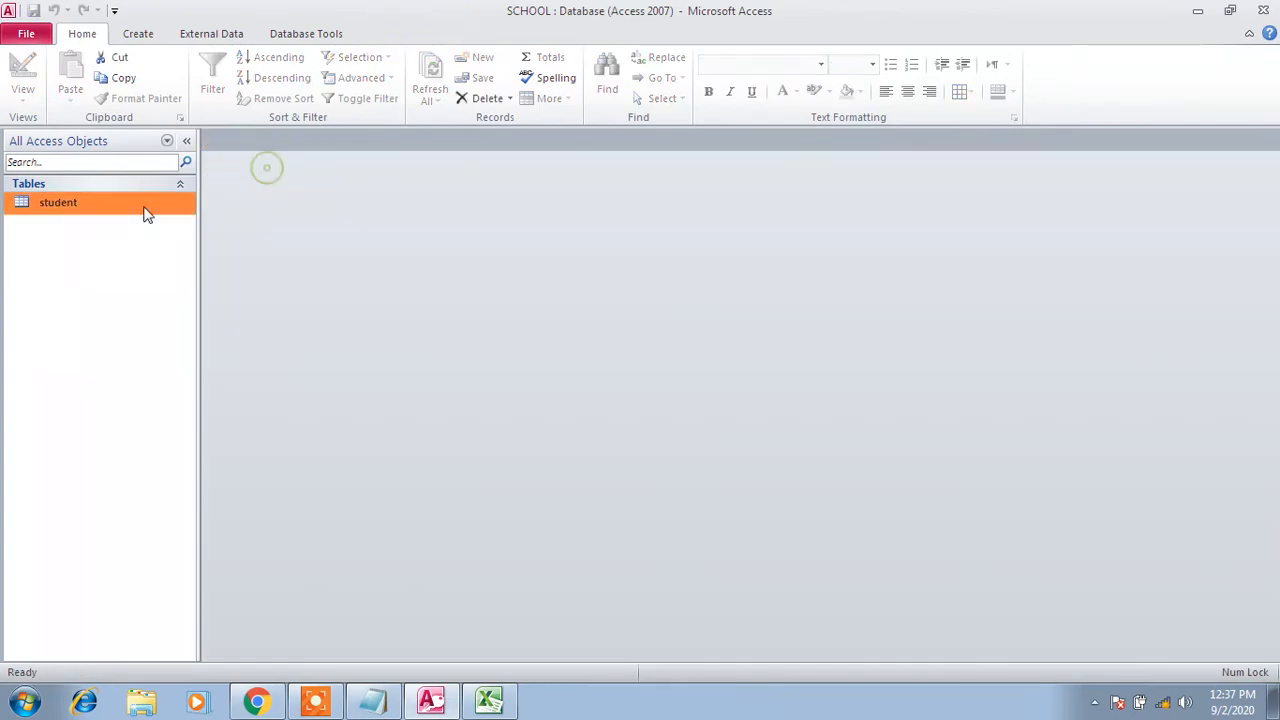
In Design View, add a new field named 'date of birth' below class in the student table
{"action": "right_click", "coordinate": [96, 208]}
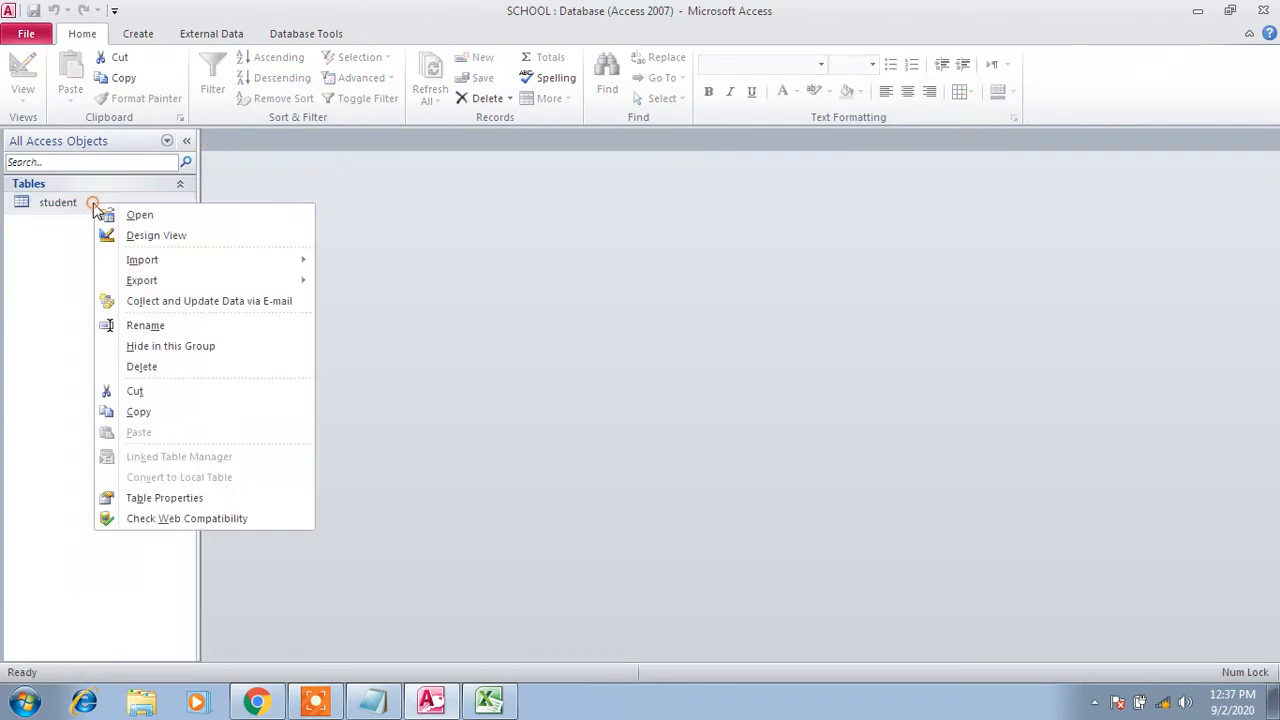
{"action": "left_click", "coordinate": [150, 235]}
{"action": "left_click", "coordinate": [278, 277]}
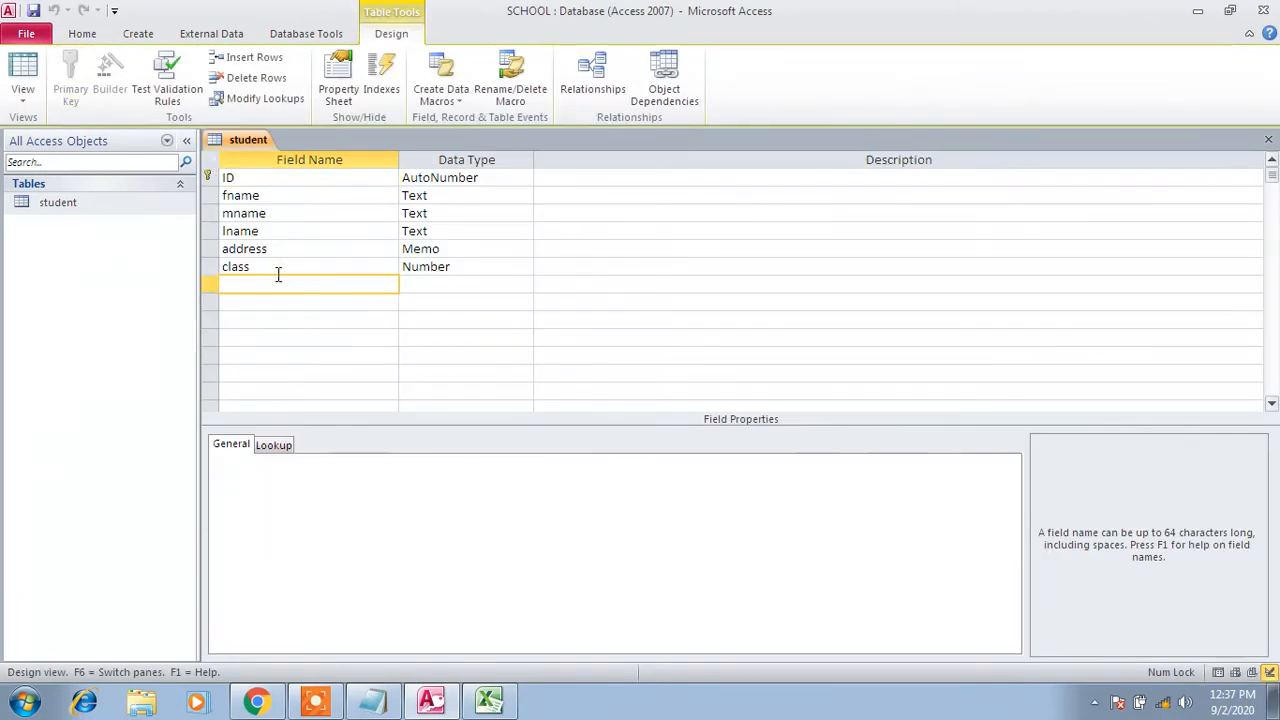
{"action": "type", "text": "dateoof birth"}
{"action": "key", "text": "Tab"}
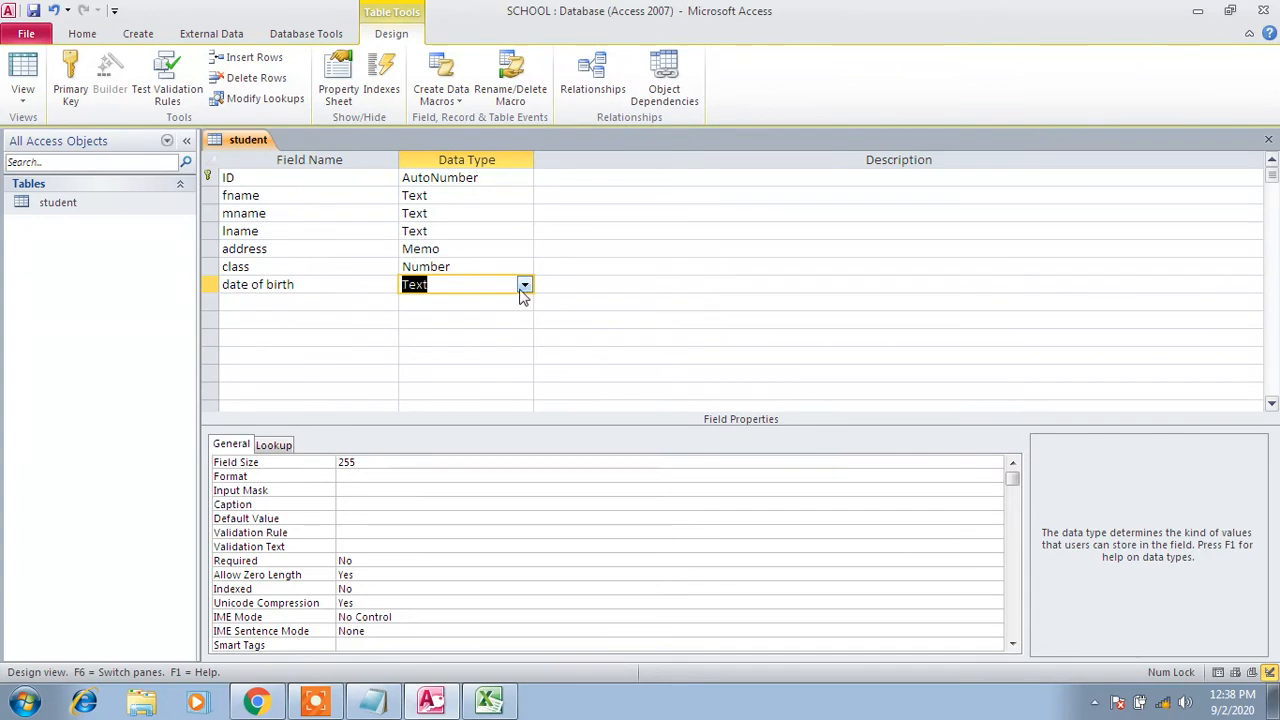
{"action": "left_click", "coordinate": [489, 700]}
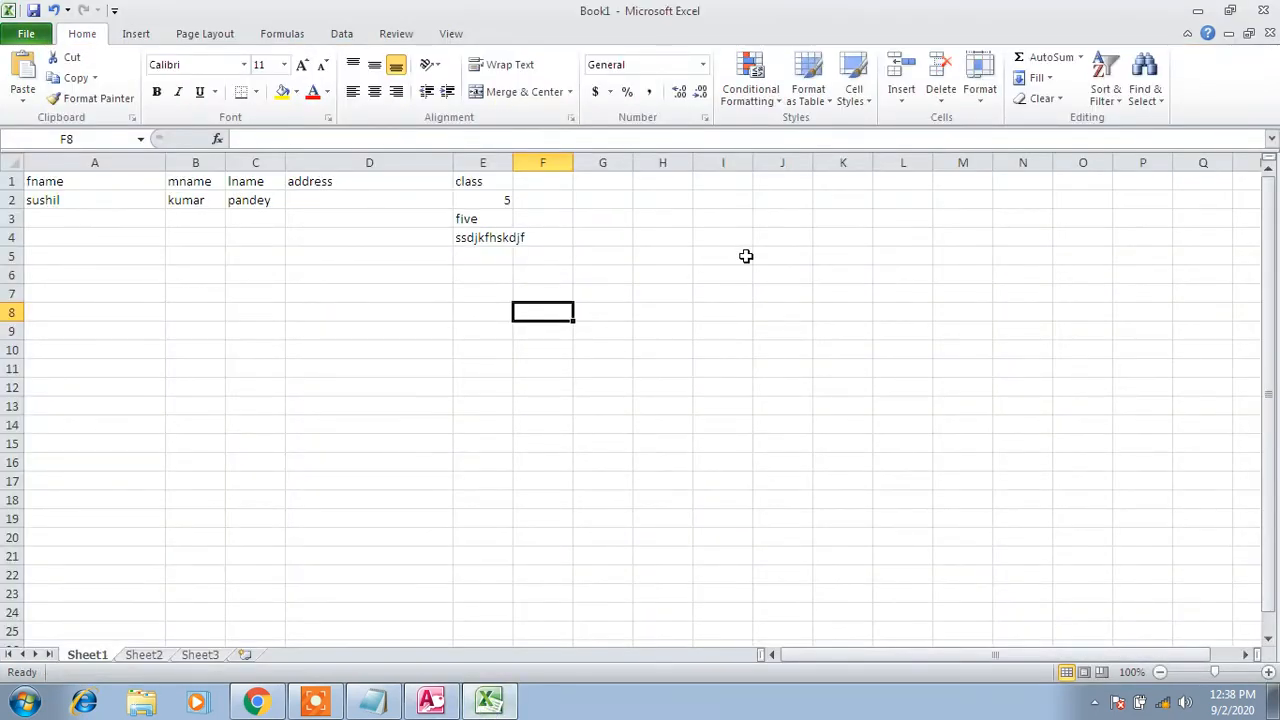
Enter 'date of birth' in J1, autofit column J, and enter 11-22-2010 in J2
{"action": "left_click", "coordinate": [777, 187]}
{"action": "type", "text": "date"}
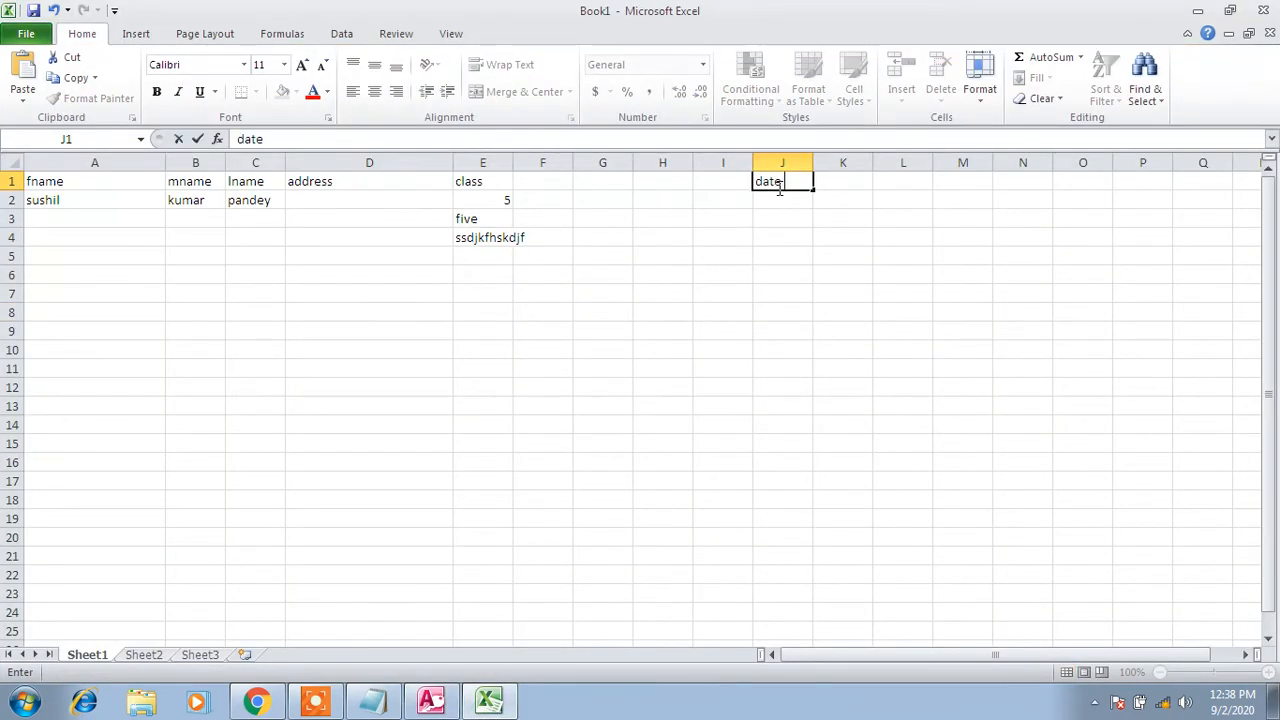
{"action": "type", "text": " of birth"}
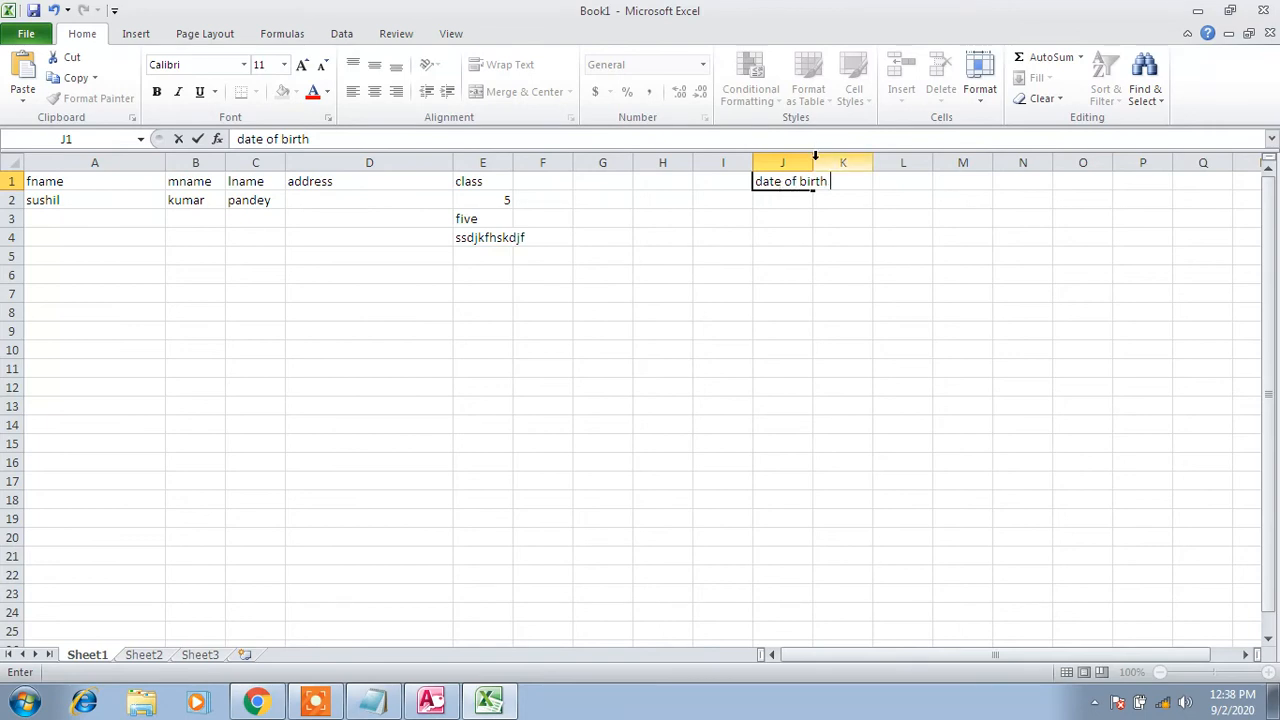
{"action": "double_click", "coordinate": [814, 158]}
{"action": "left_click", "coordinate": [795, 197]}
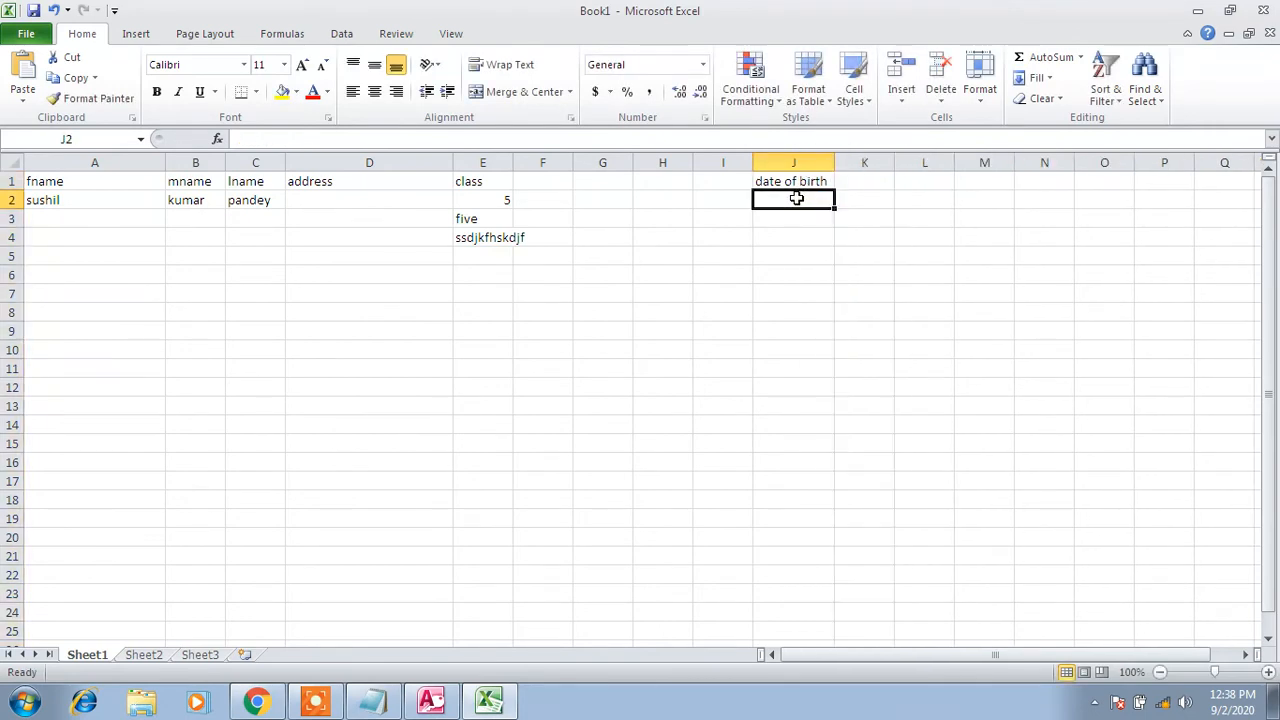
{"action": "type", "text": "11-22"}
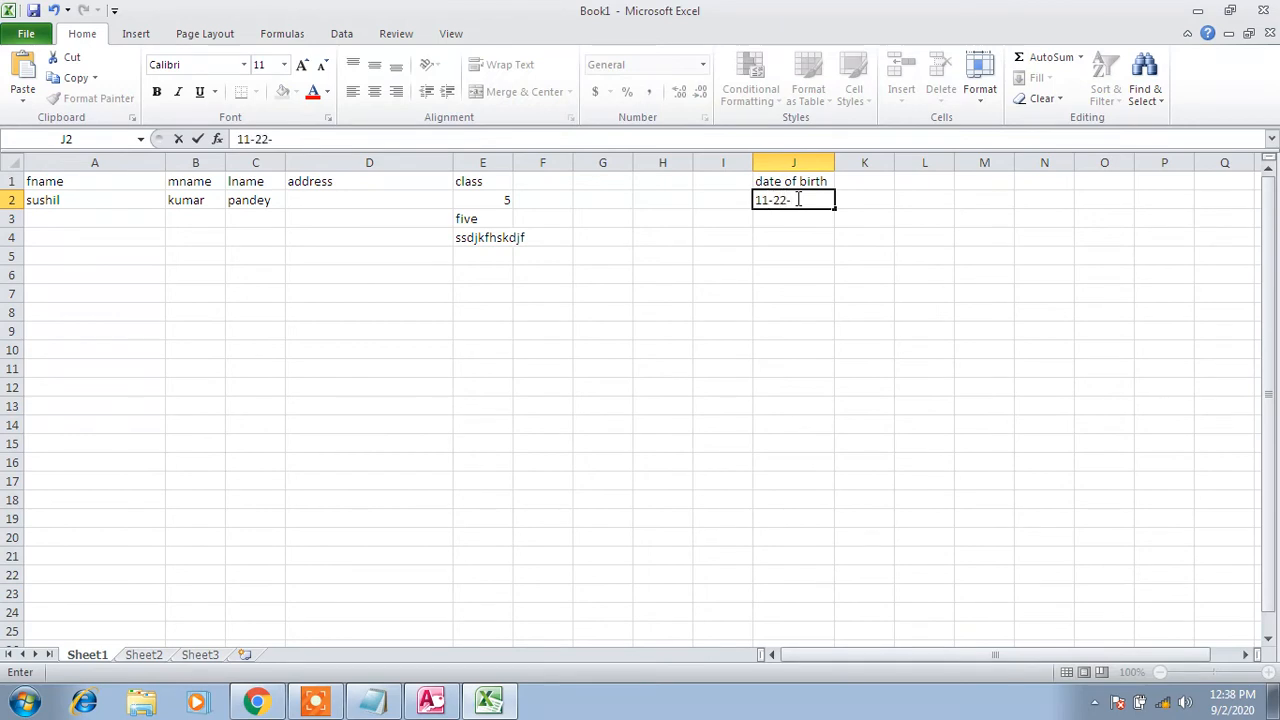
{"action": "type", "text": "-2010"}
{"action": "left_click", "coordinate": [857, 248]}
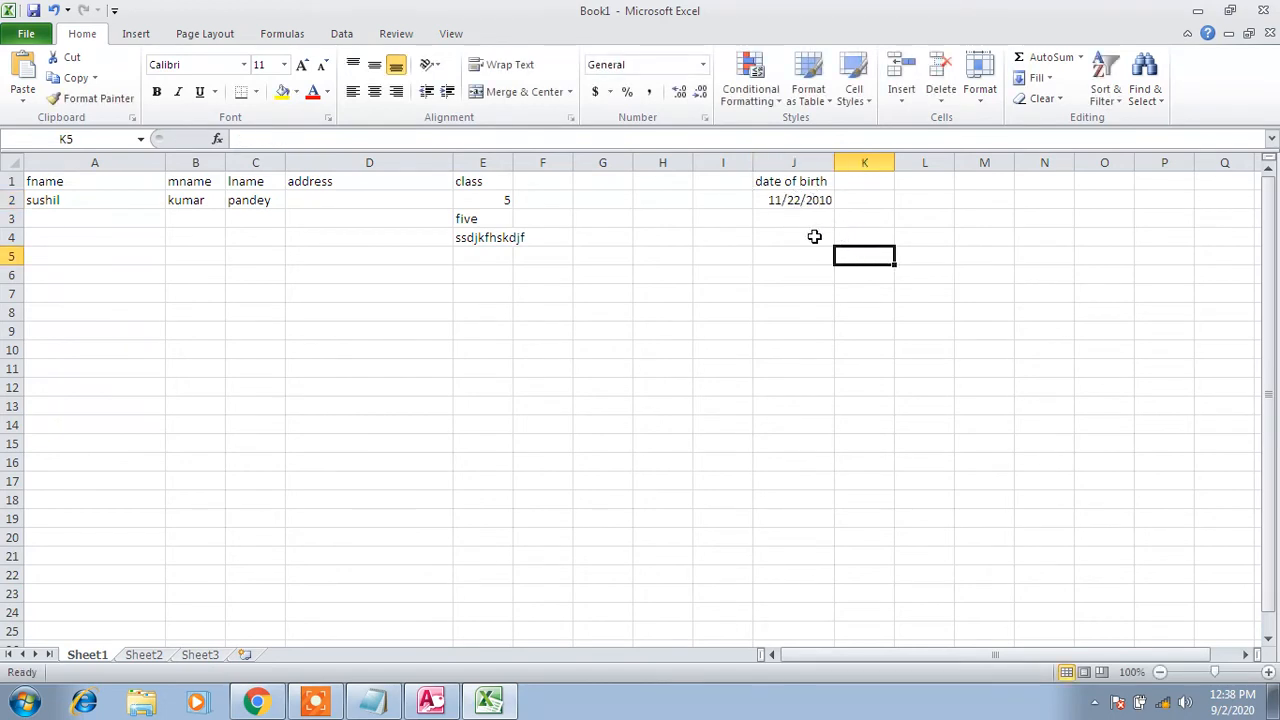
Check J2 and J1, then type the plain text sfsdff into J3
{"action": "left_click", "coordinate": [801, 202]}
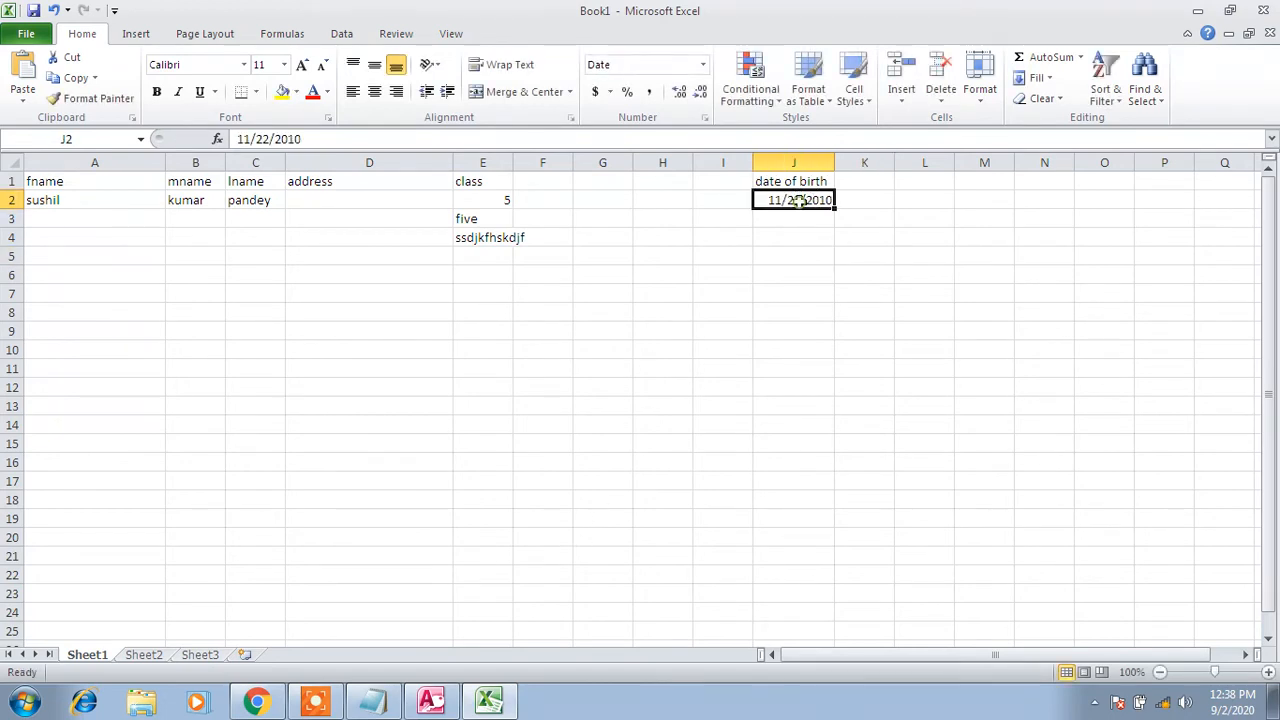
{"action": "left_click", "coordinate": [812, 183]}
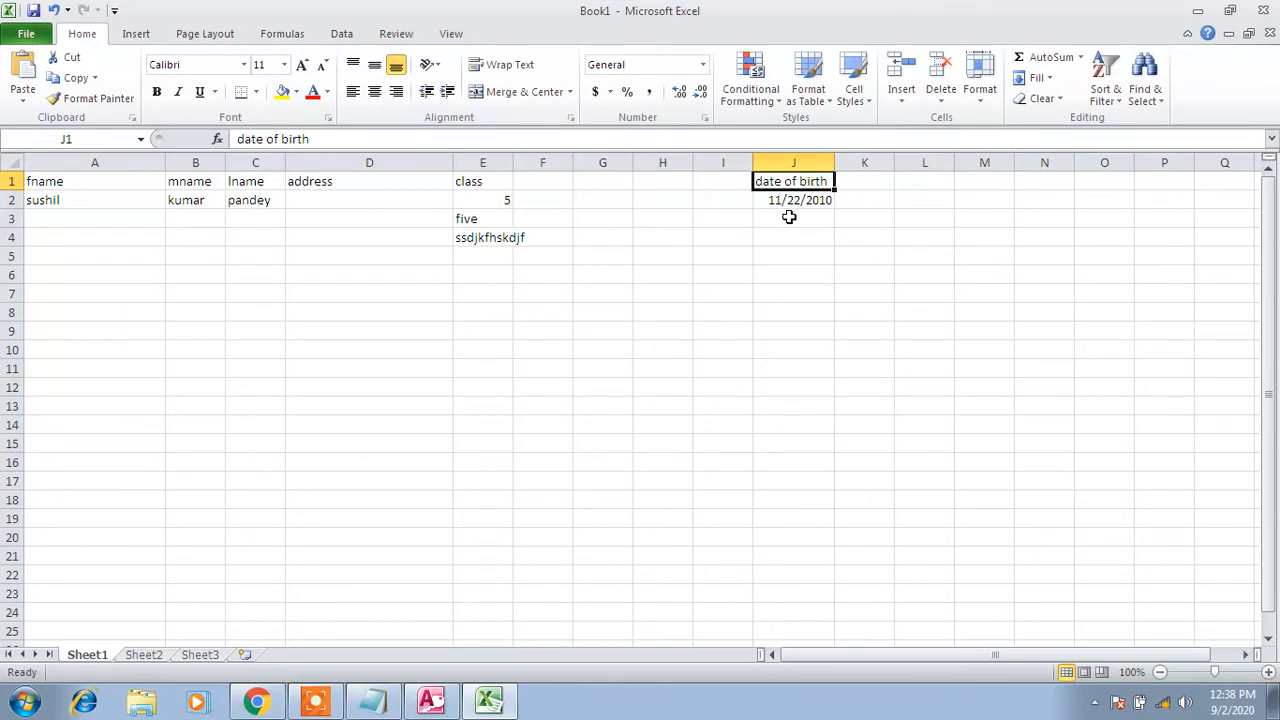
{"action": "left_click", "coordinate": [789, 217]}
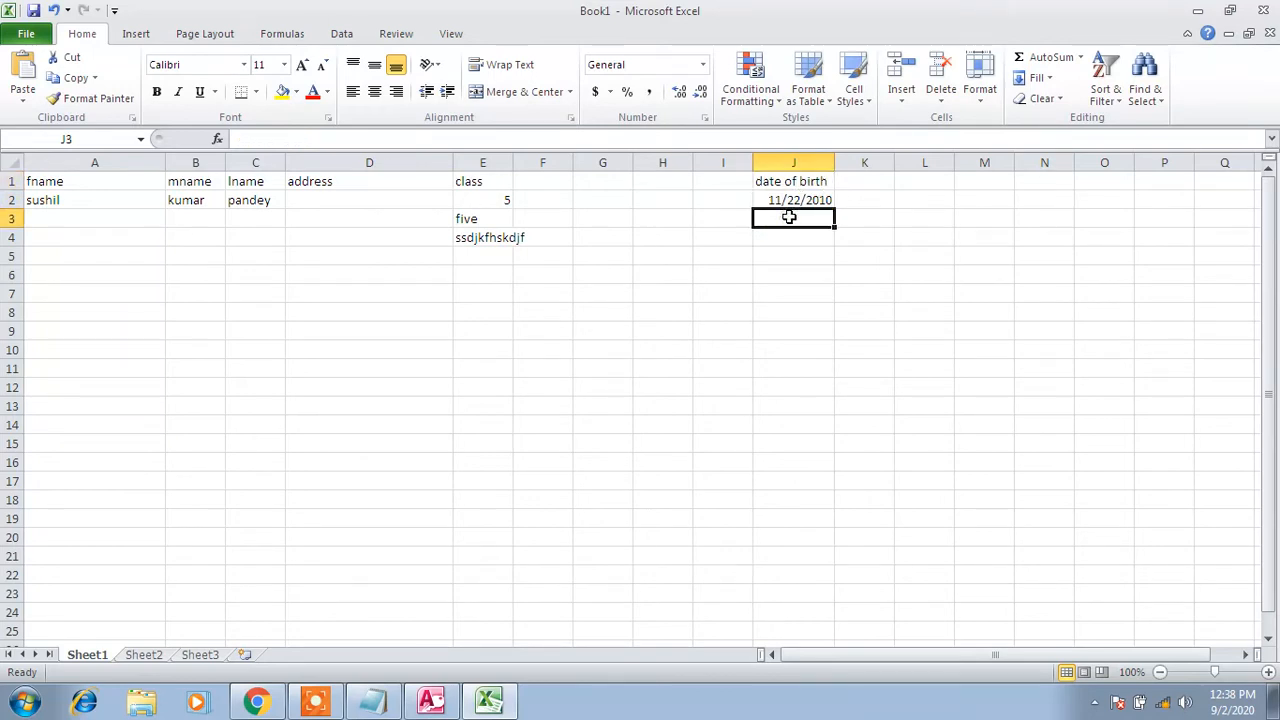
{"action": "type", "text": "sfsdff"}
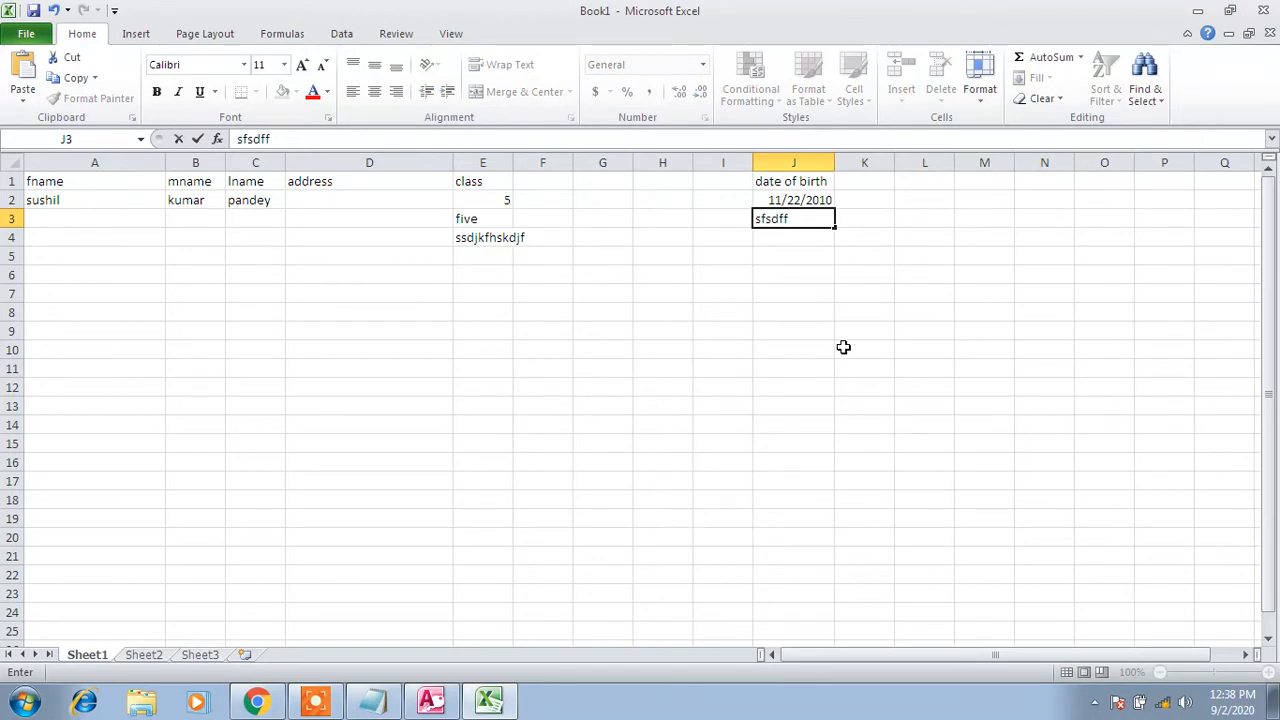
{"action": "left_click", "coordinate": [431, 700]}
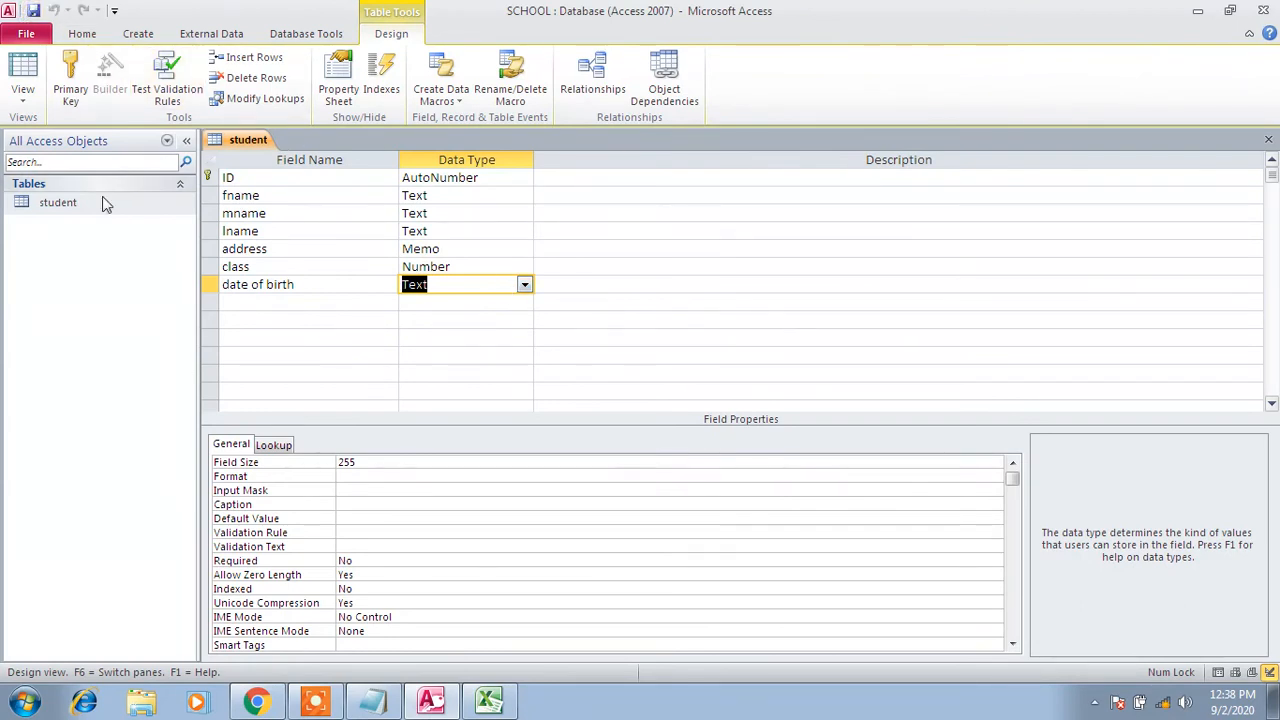
Open the student datasheet, try junk text and 11 in row 1's date of birth, then delete it
{"action": "double_click", "coordinate": [74, 204]}
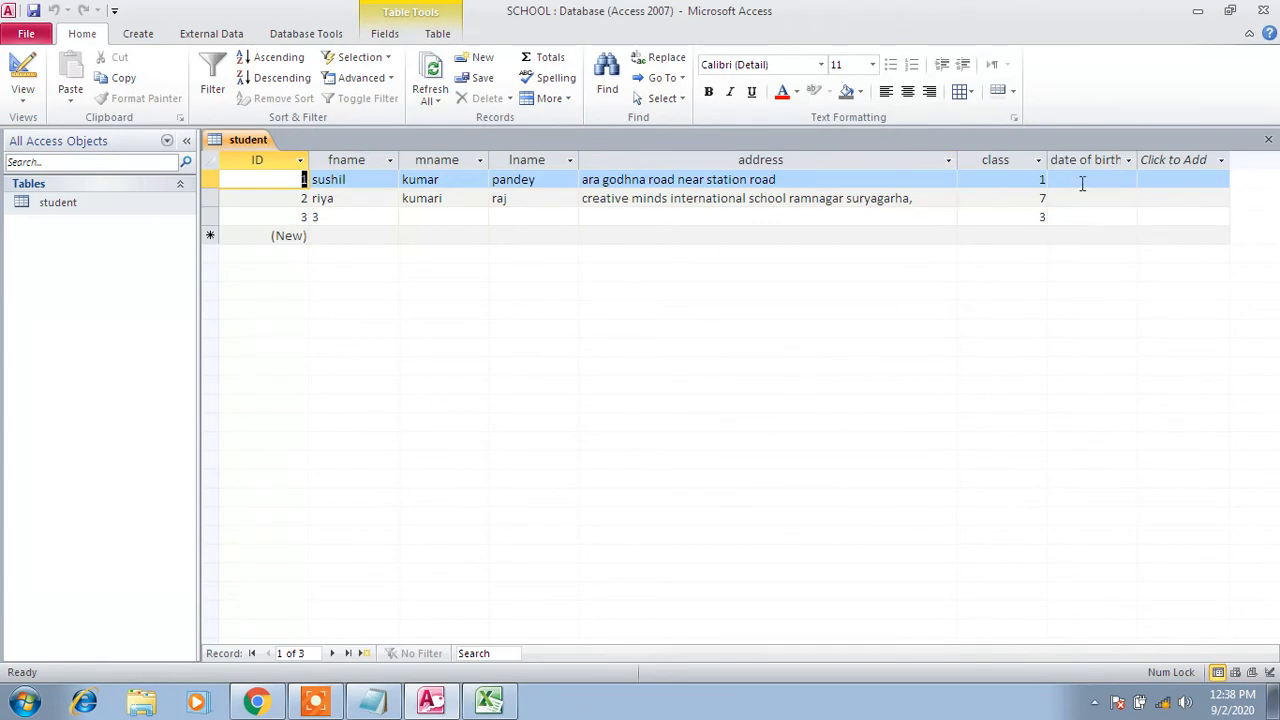
{"action": "left_click", "coordinate": [1082, 180]}
{"action": "type", "text": "sdkjfsdfhks"}
{"action": "type", "text": "jdf"}
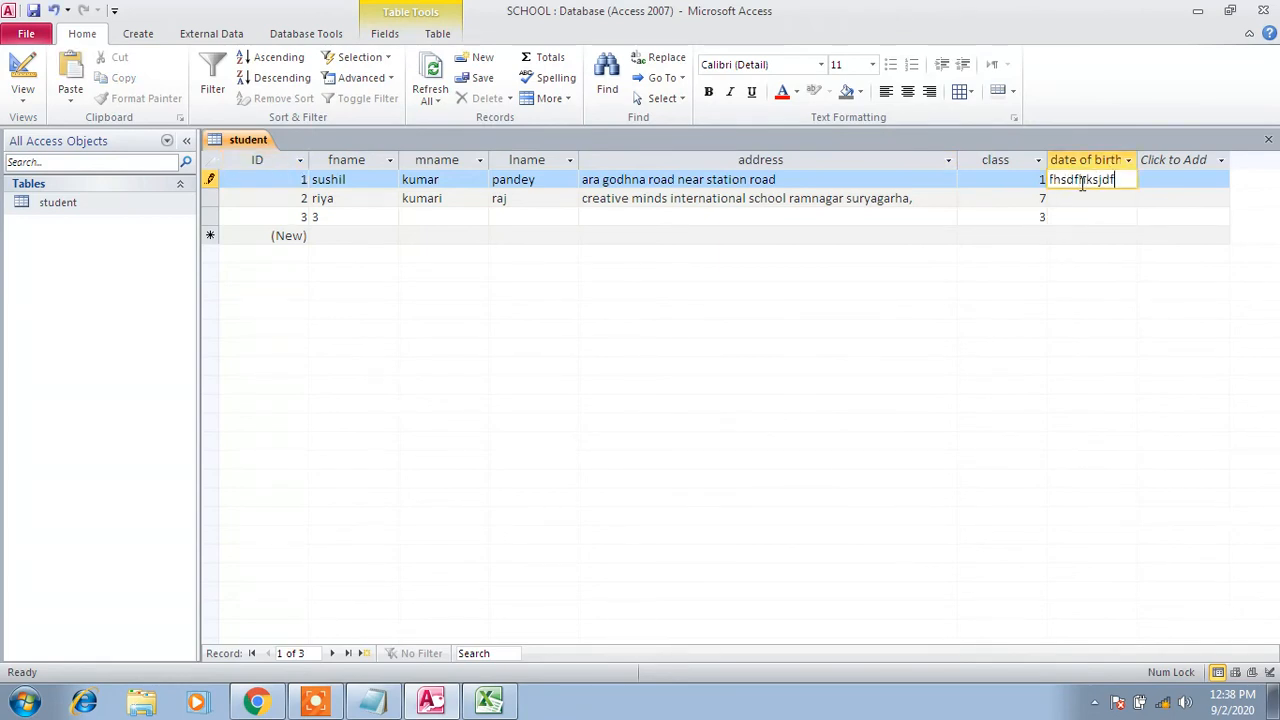
{"action": "key", "text": "BackSpace"}
{"action": "key", "text": "BackSpace"}
{"action": "key", "text": "BackSpace"}
{"action": "key", "text": "BackSpace"}
{"action": "key", "text": "BackSpace"}
{"action": "key", "text": "BackSpace"}
{"action": "key", "text": "BackSpace"}
{"action": "key", "text": "BackSpace"}
{"action": "key", "text": "BackSpace"}
{"action": "key", "text": "BackSpace"}
{"action": "key", "text": "BackSpace"}
{"action": "key", "text": "BackSpace"}
{"action": "key", "text": "BackSpace"}
{"action": "key", "text": "BackSpace"}
{"action": "type", "text": "sdfns"}
{"action": "key", "text": "BackSpace"}
{"action": "key", "text": "BackSpace"}
{"action": "key", "text": "BackSpace"}
{"action": "key", "text": "BackSpace"}
{"action": "type", "text": "11"}
{"action": "left_click", "coordinate": [1084, 203]}
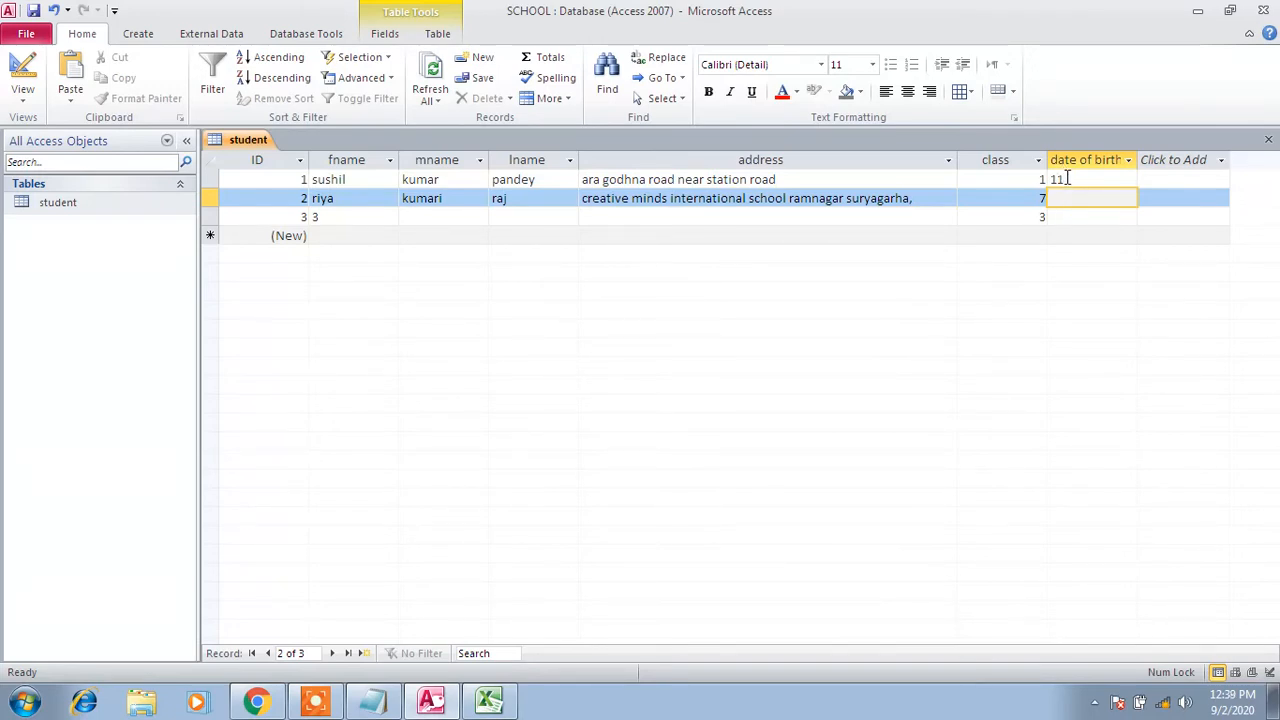
{"action": "left_click", "coordinate": [1067, 178]}
{"action": "key", "text": "BackSpace"}
{"action": "key", "text": "BackSpace"}
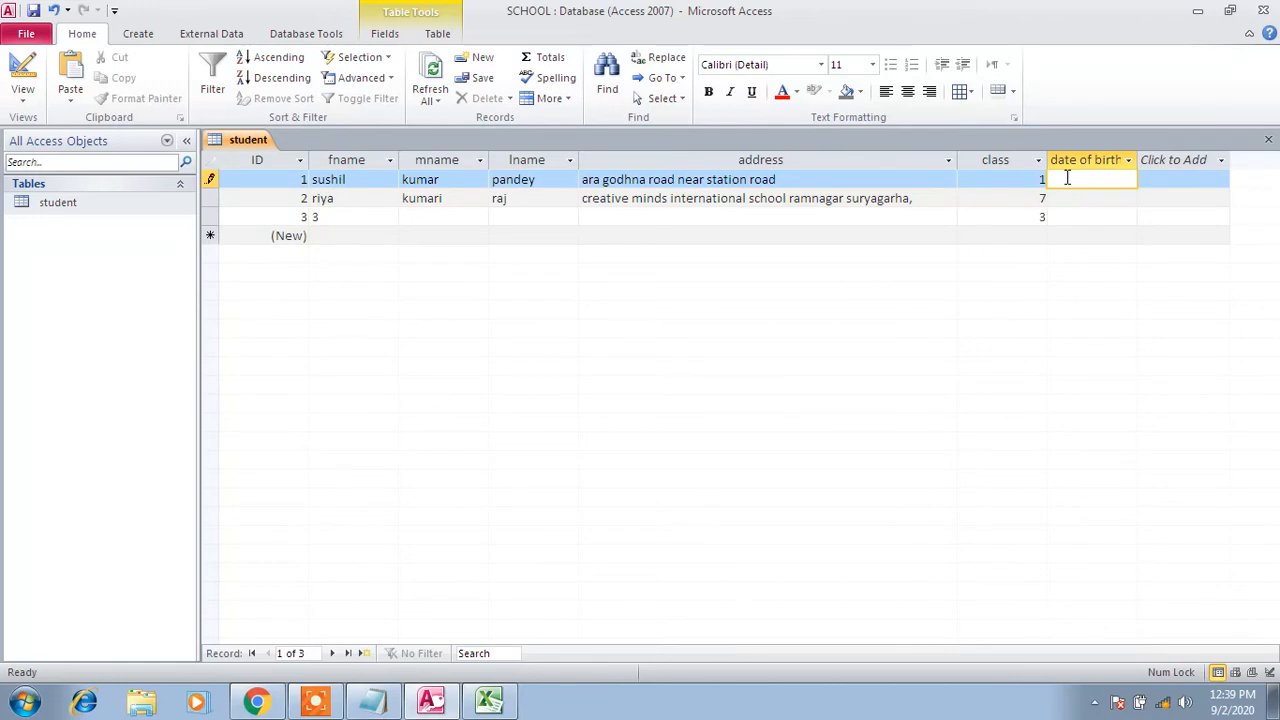
Reopen the student table in Design View and change date of birth's data type to Date/Time
{"action": "right_click", "coordinate": [252, 143]}
{"action": "left_click", "coordinate": [268, 168]}
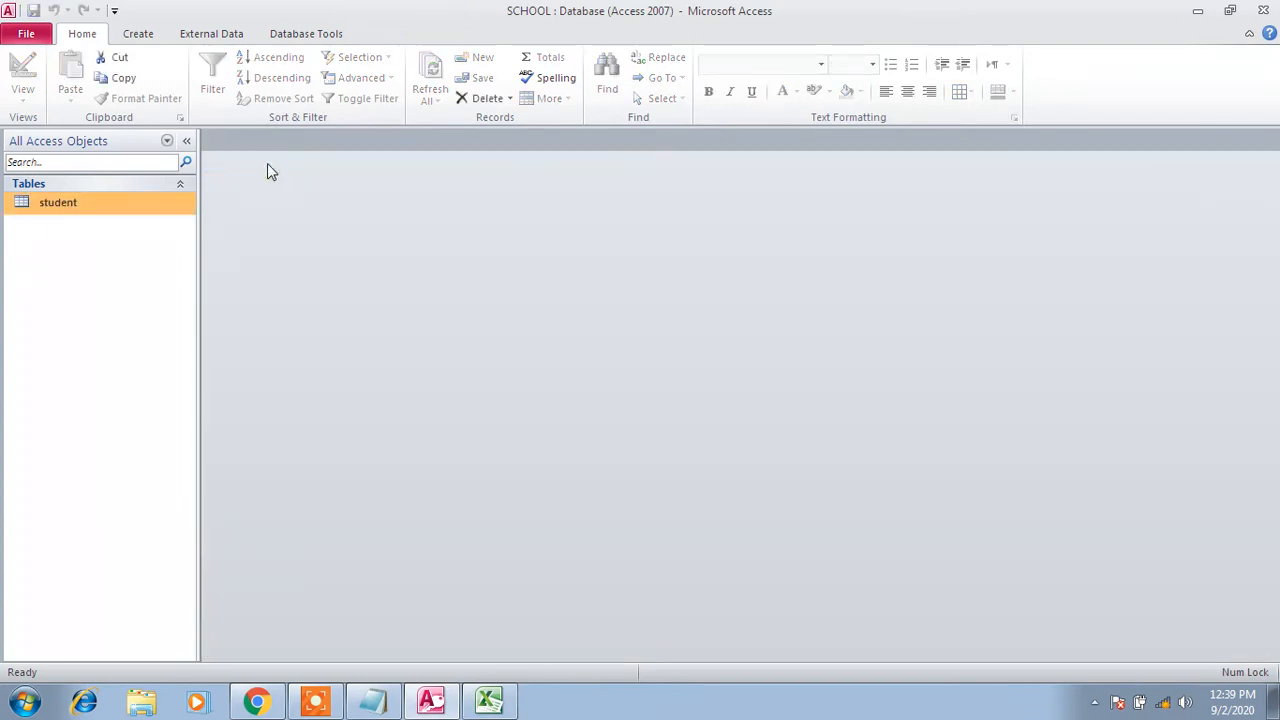
{"action": "right_click", "coordinate": [128, 205]}
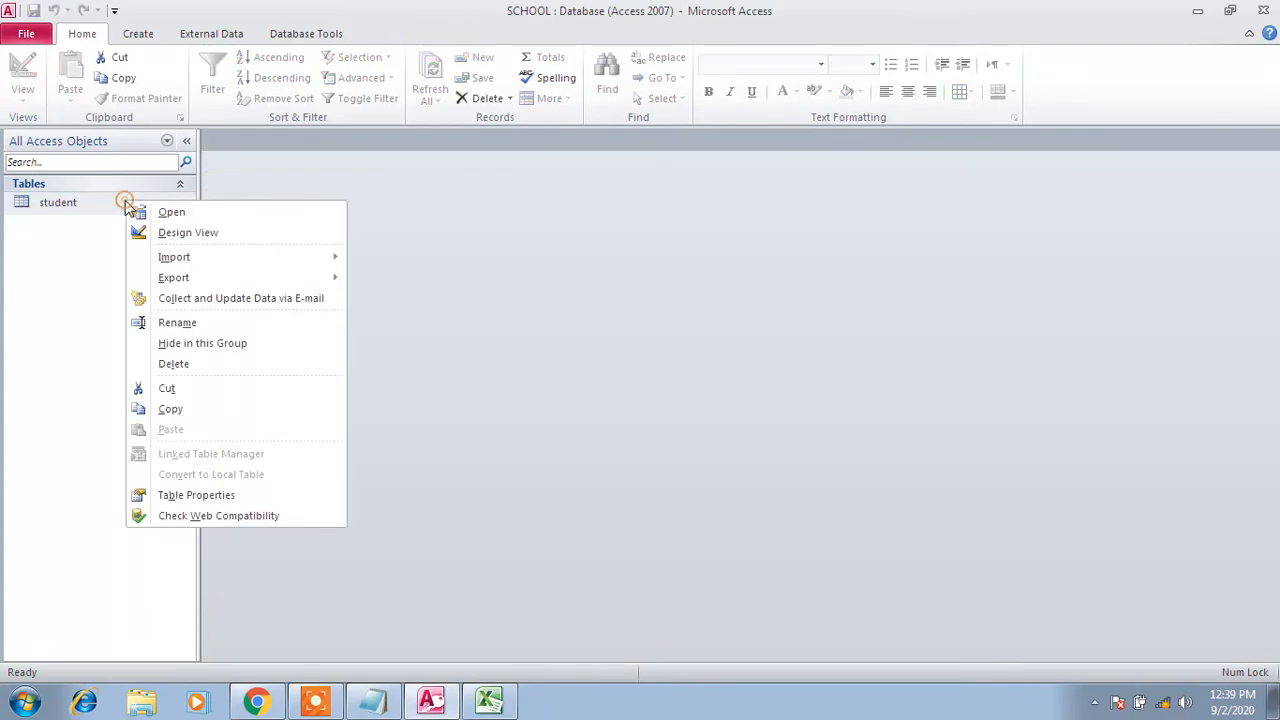
{"action": "left_click", "coordinate": [176, 234]}
{"action": "left_click", "coordinate": [488, 288]}
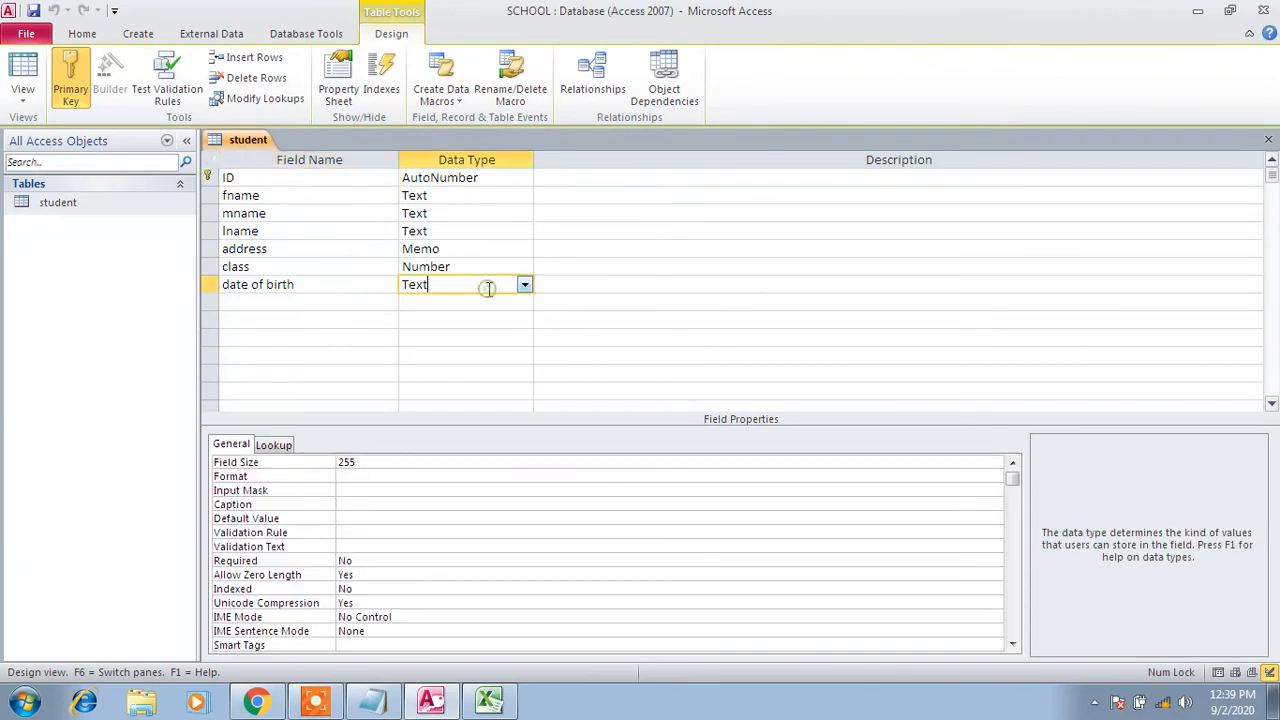
{"action": "left_click", "coordinate": [524, 285]}
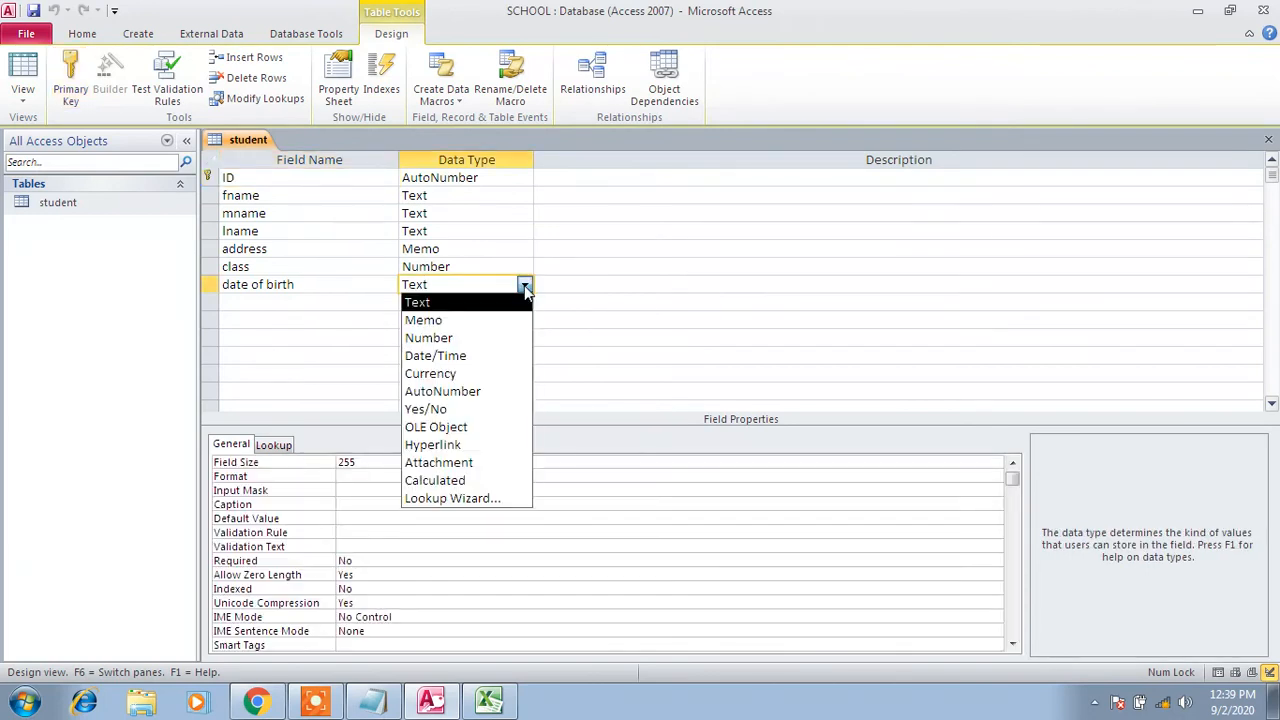
{"action": "left_click", "coordinate": [479, 357]}
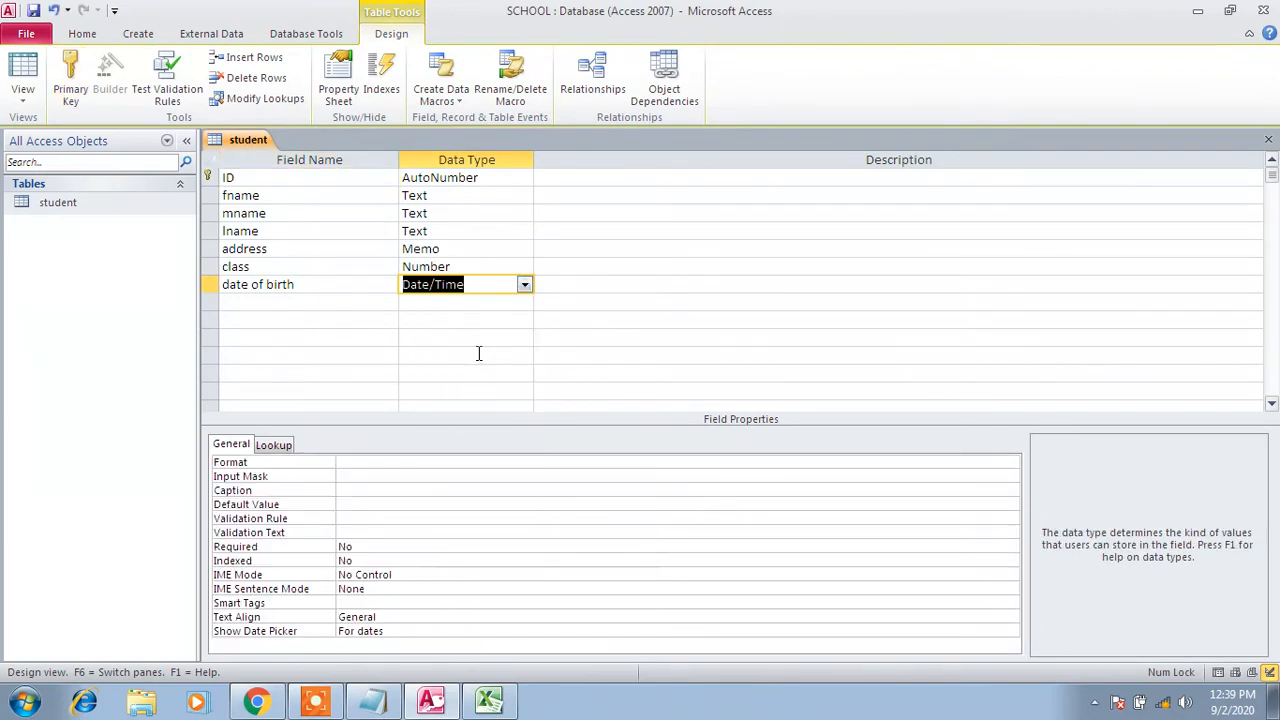
Save the table design and reopen the student table's records
{"action": "left_click", "coordinate": [32, 13]}
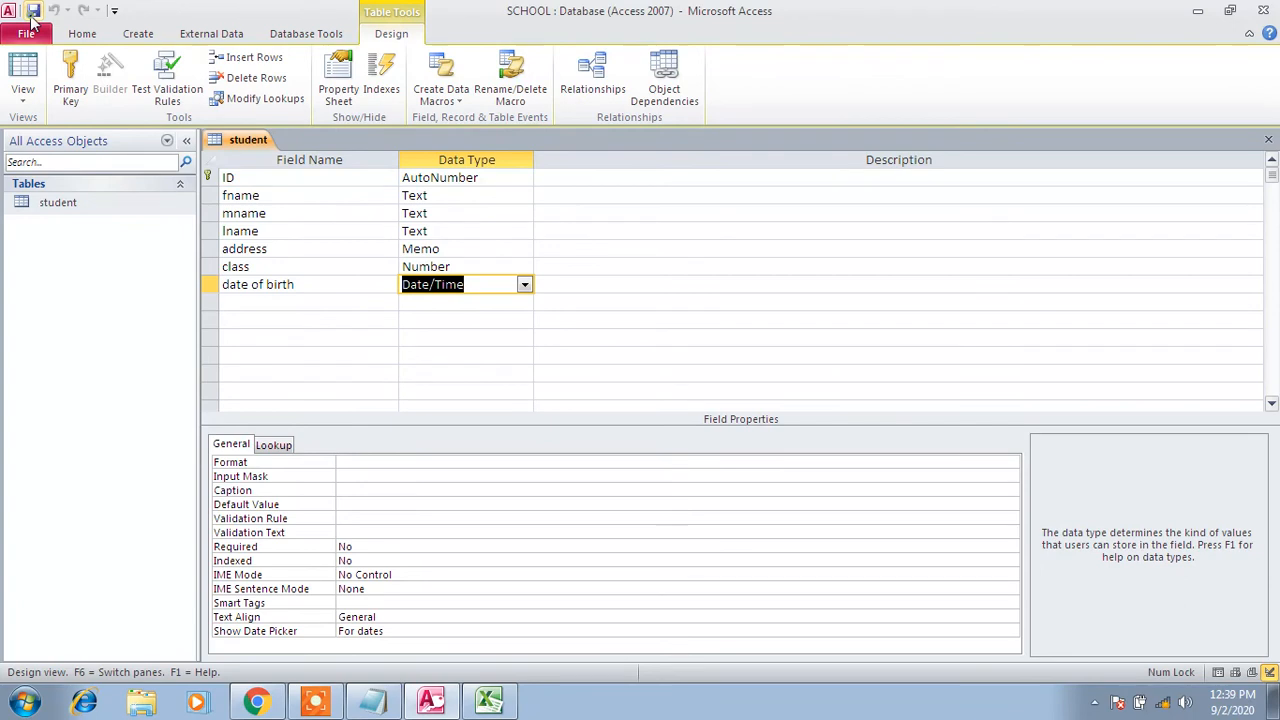
{"action": "right_click", "coordinate": [247, 140]}
{"action": "left_click", "coordinate": [276, 168]}
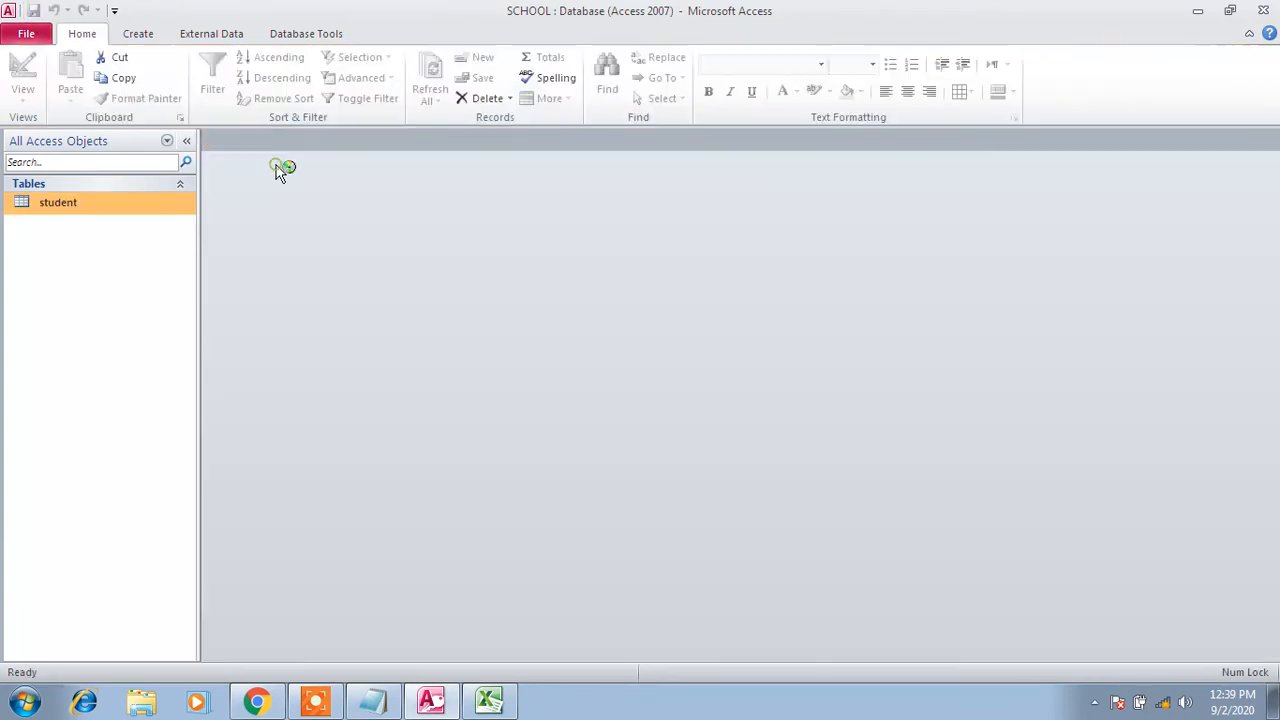
{"action": "double_click", "coordinate": [117, 208]}
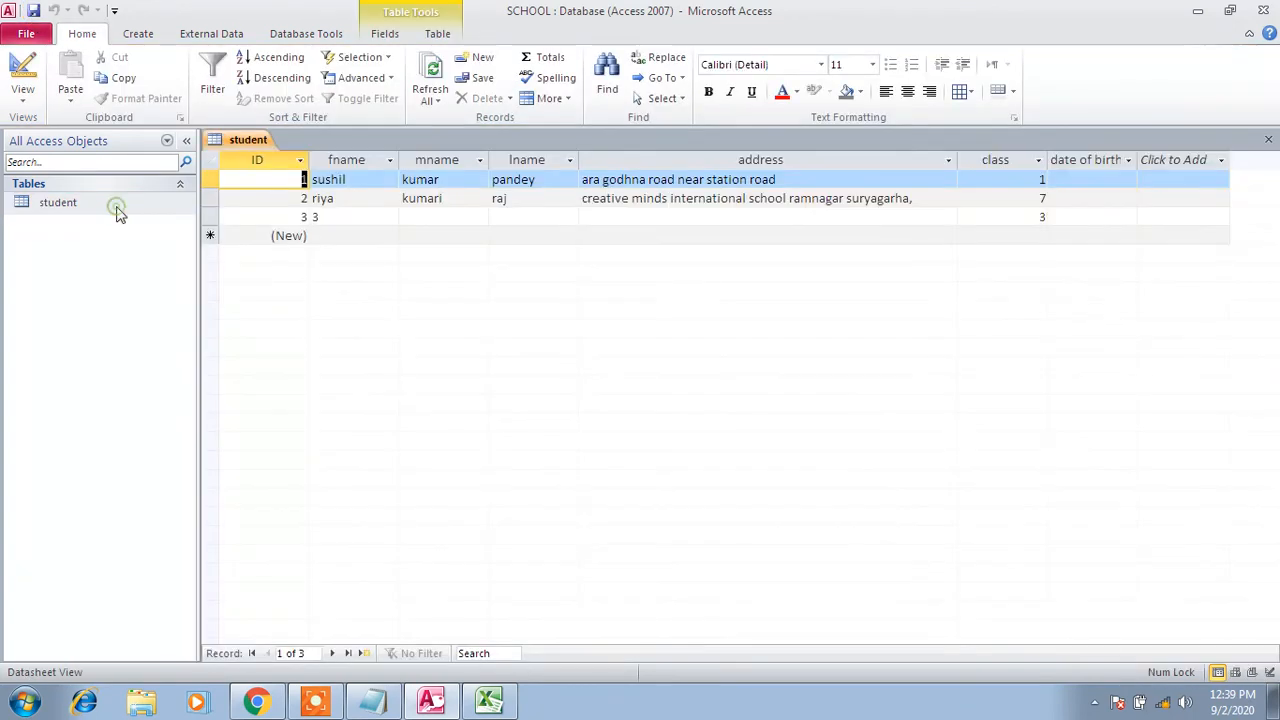
In Table Tools Fields, check the data types of date of birth, class, address, lname, fname and mname
{"action": "left_click", "coordinate": [1100, 160]}
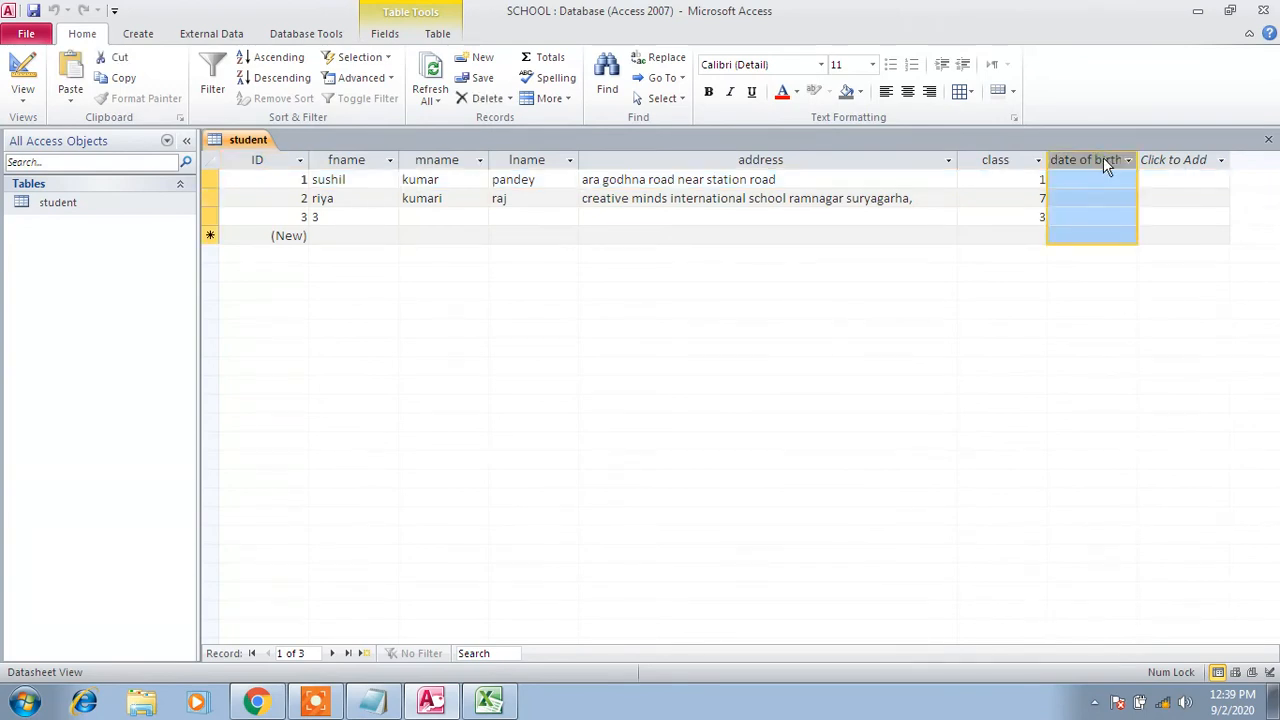
{"action": "left_click", "coordinate": [388, 34]}
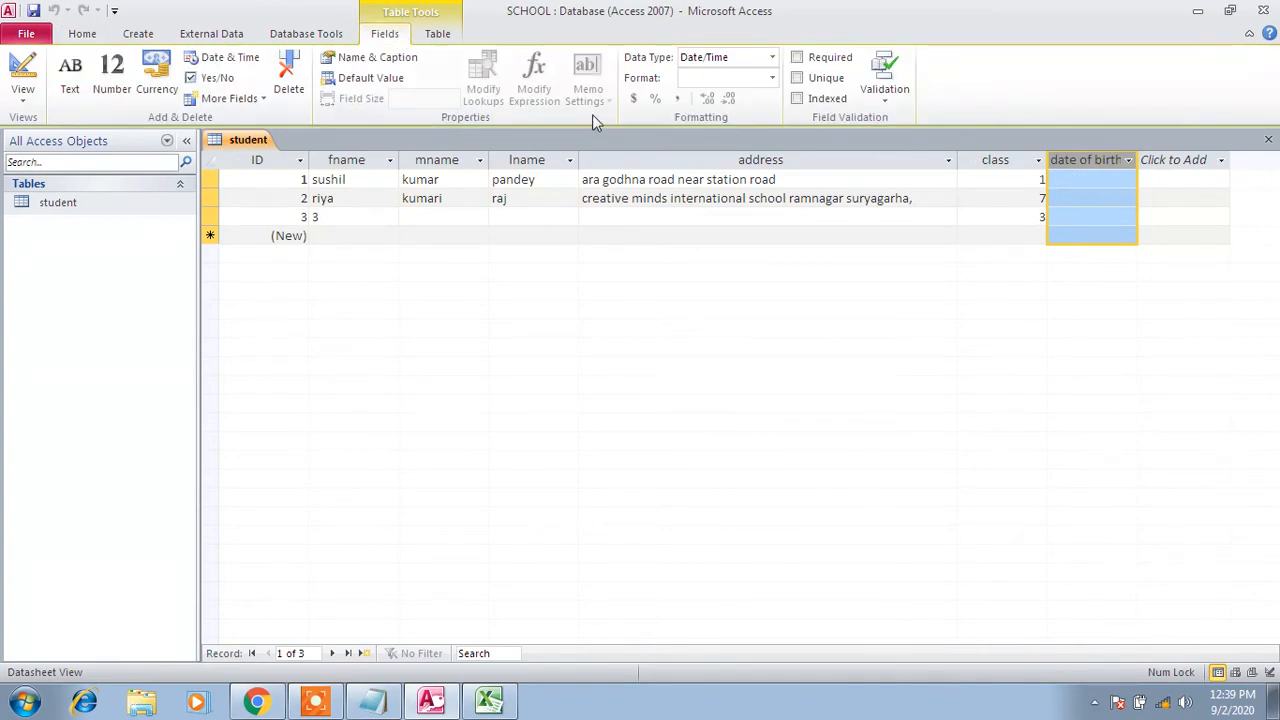
{"action": "left_click", "coordinate": [993, 163]}
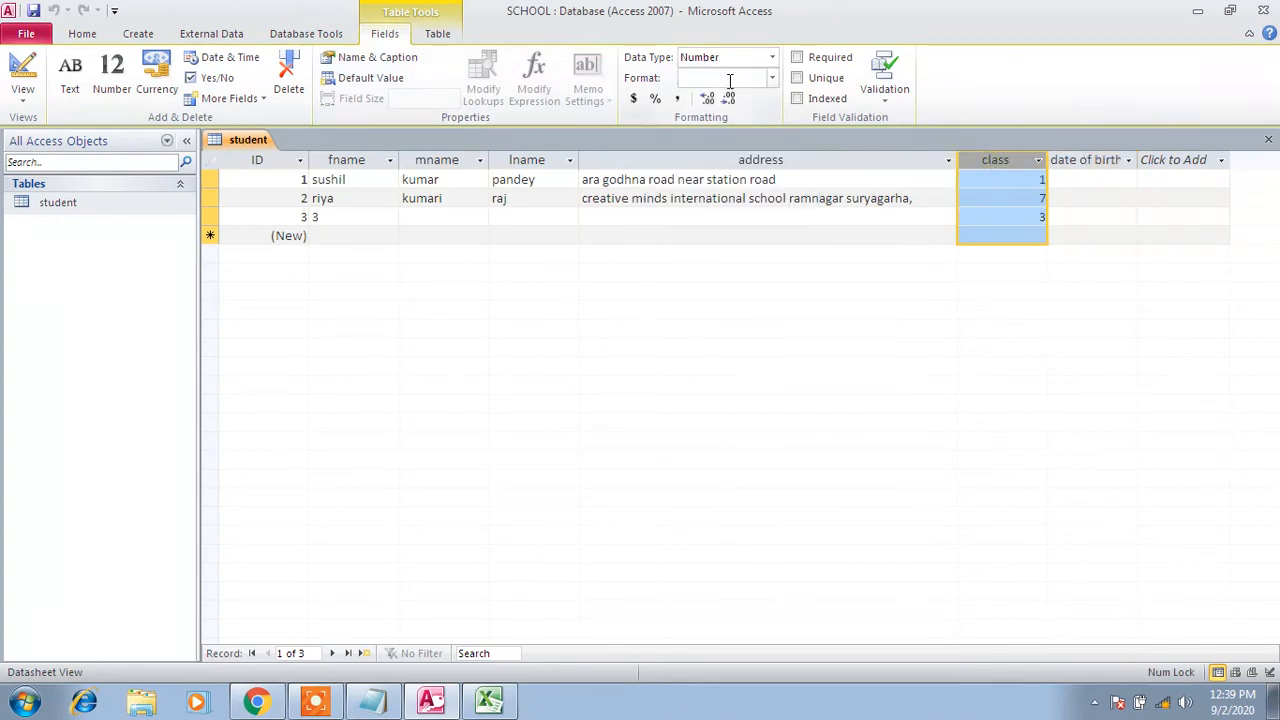
{"action": "left_click", "coordinate": [738, 152]}
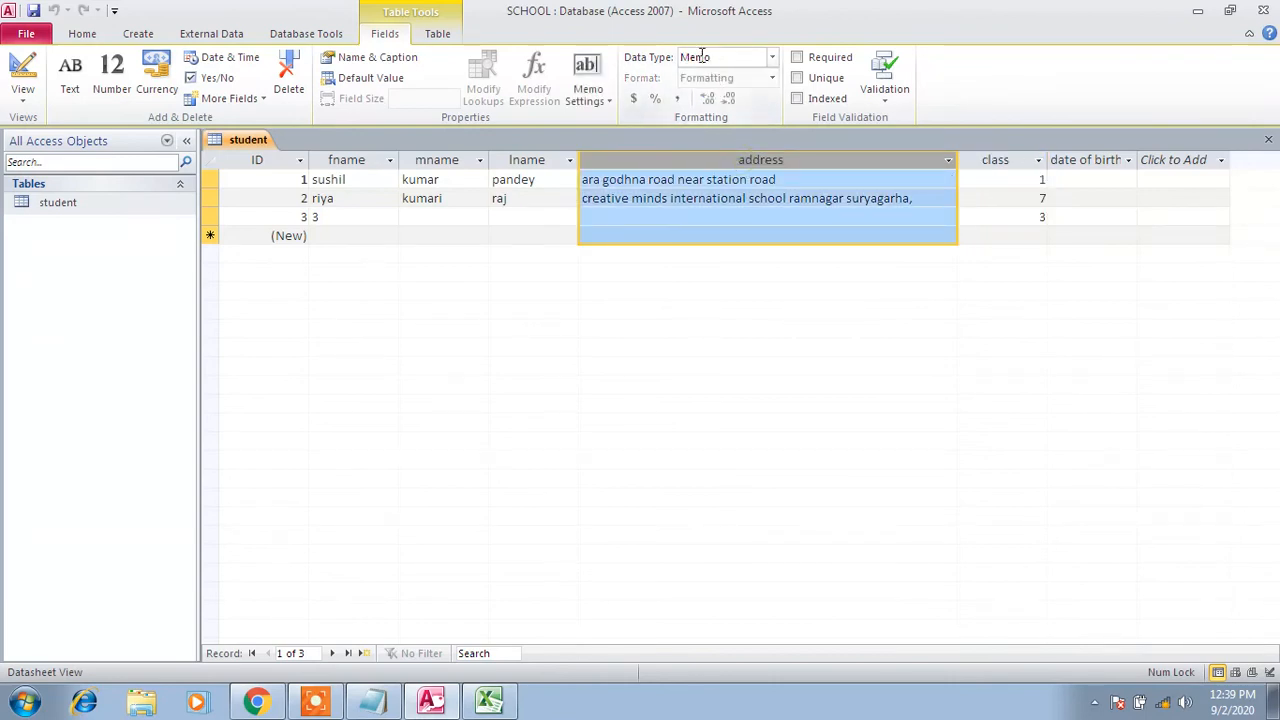
{"action": "left_click", "coordinate": [523, 162]}
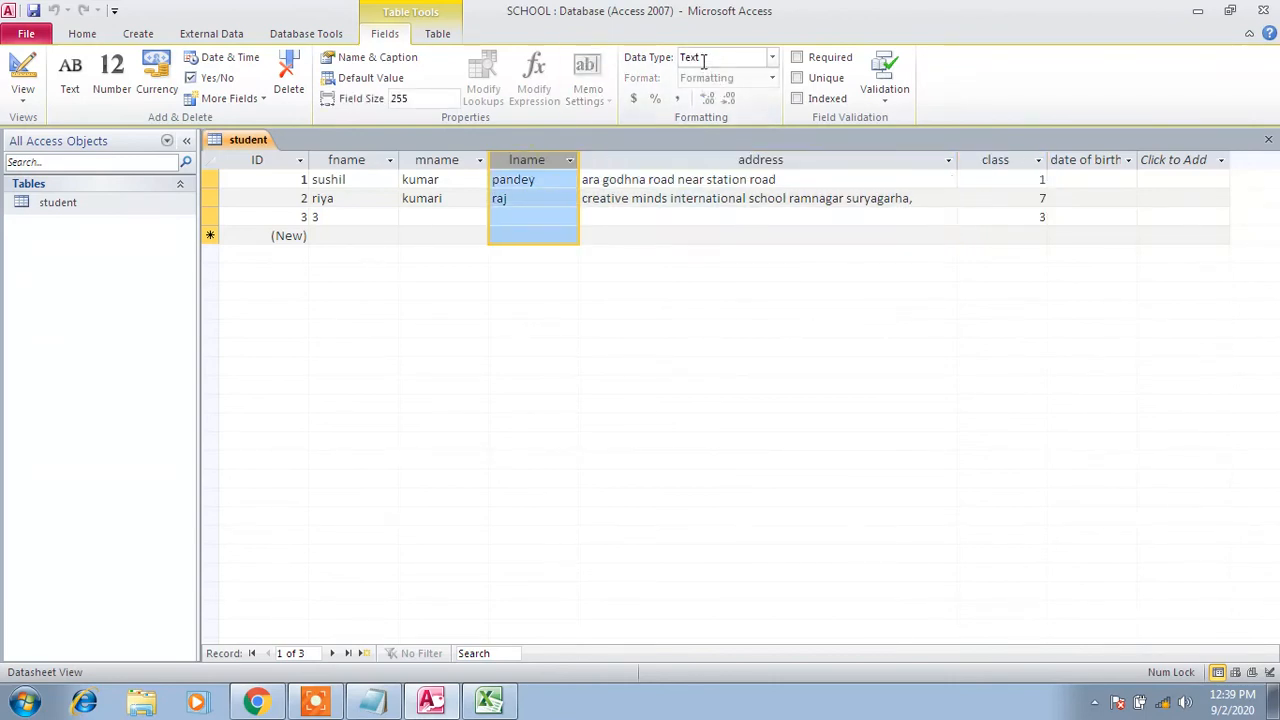
{"action": "left_click", "coordinate": [436, 162]}
{"action": "left_click", "coordinate": [362, 160]}
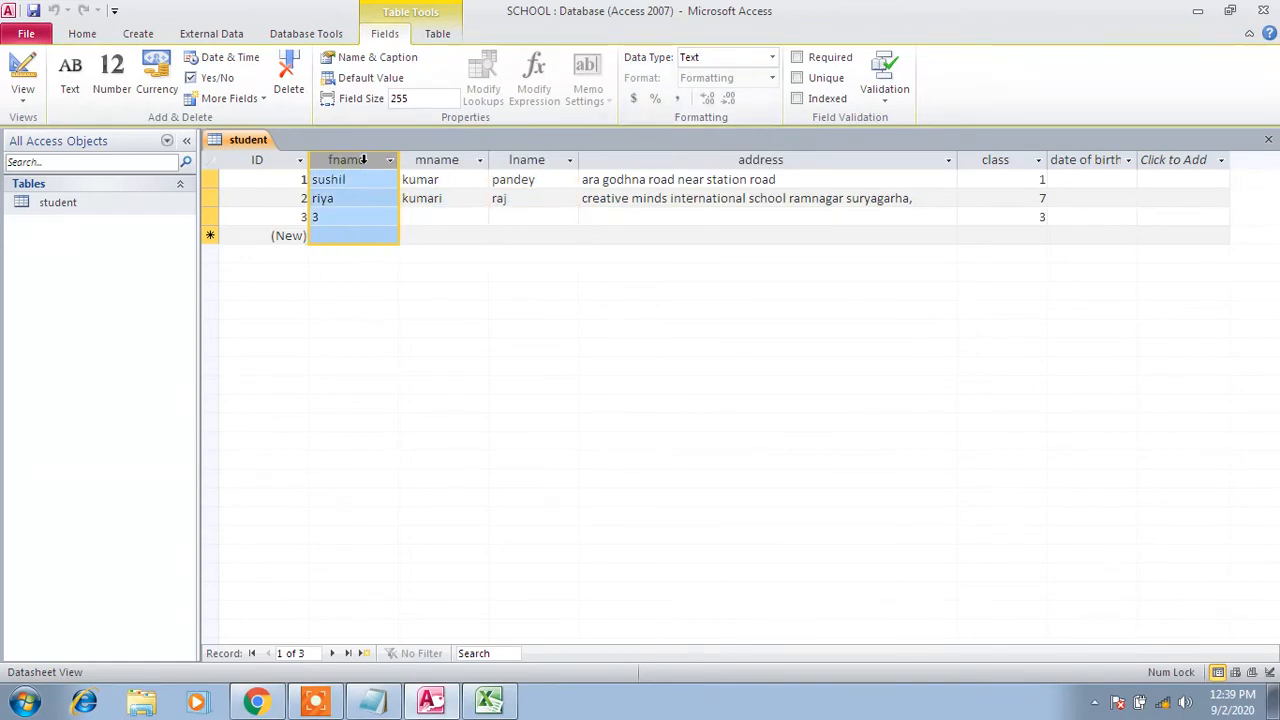
{"action": "left_click", "coordinate": [437, 162]}
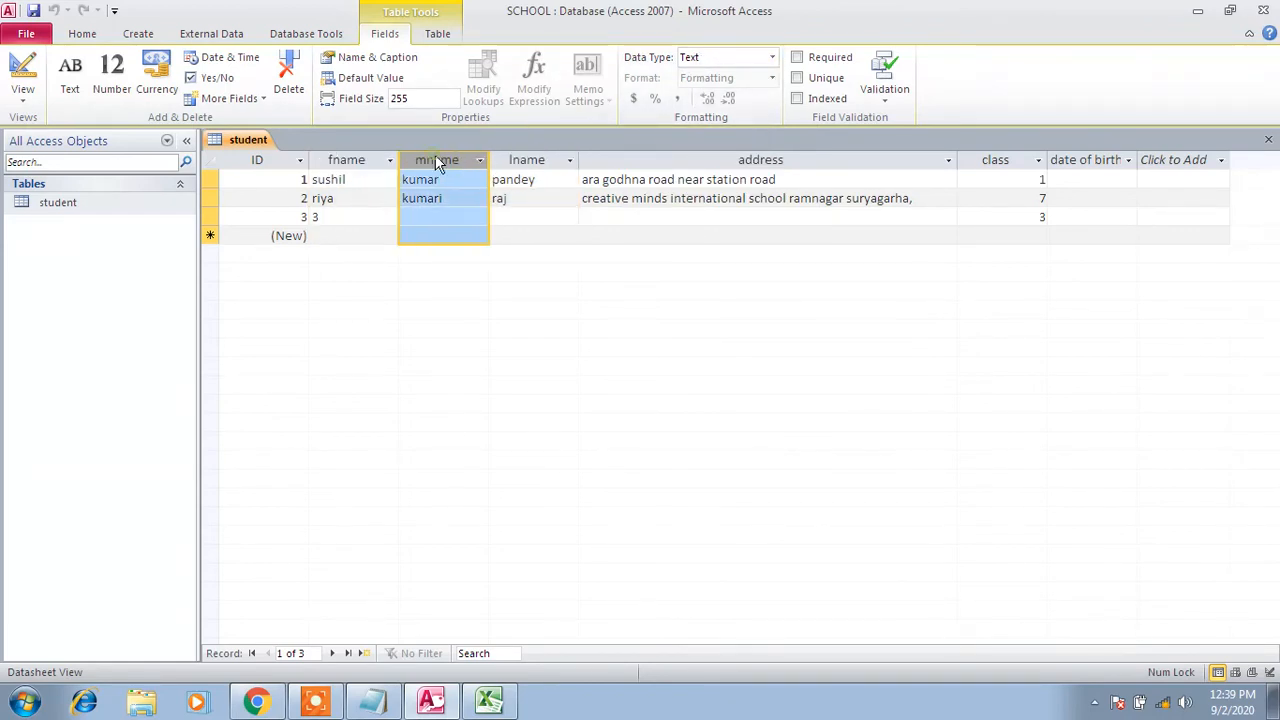
Pick 7 September 2020 from the date picker as the first student's date of birth
{"action": "left_click", "coordinate": [1080, 158]}
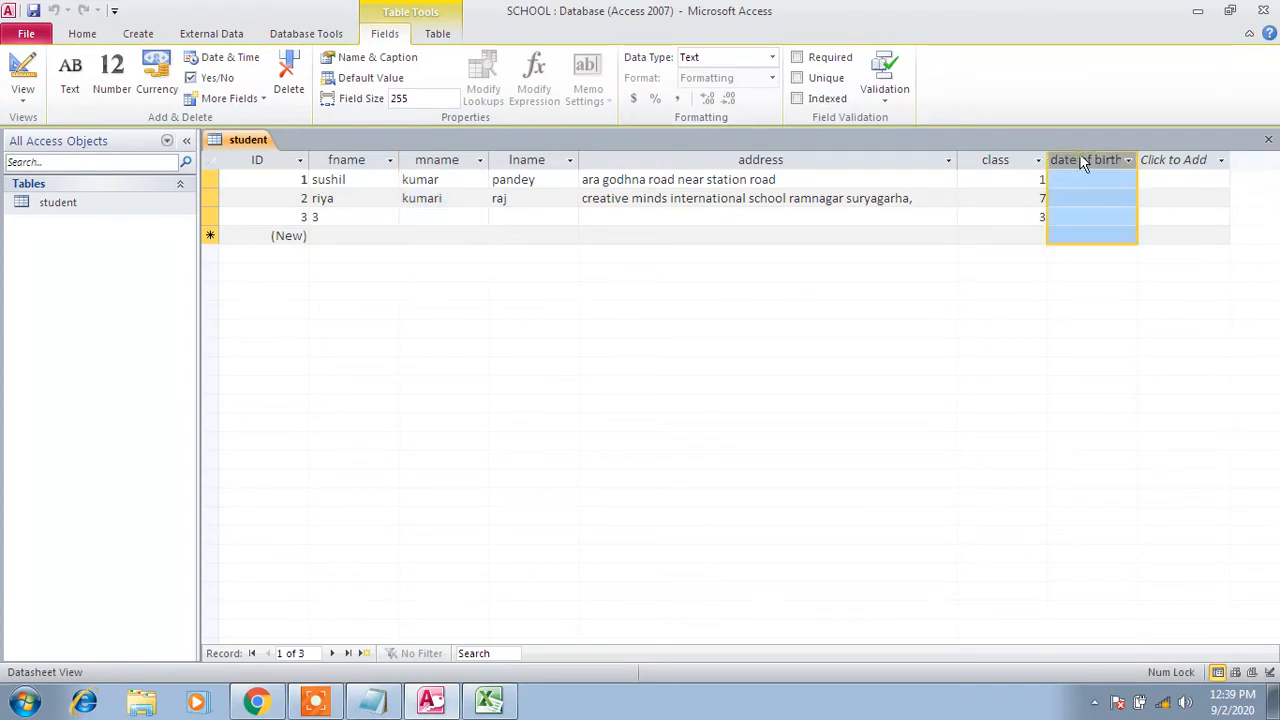
{"action": "left_click", "coordinate": [1105, 314]}
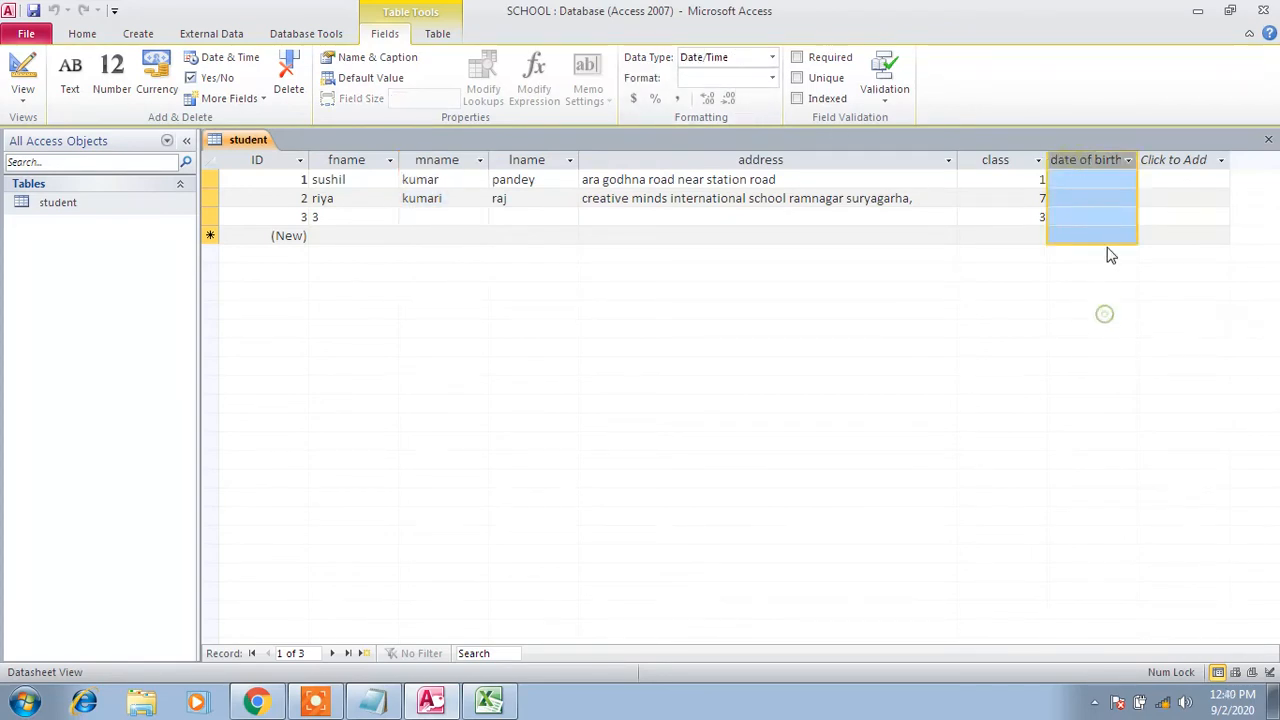
{"action": "left_click", "coordinate": [1114, 186]}
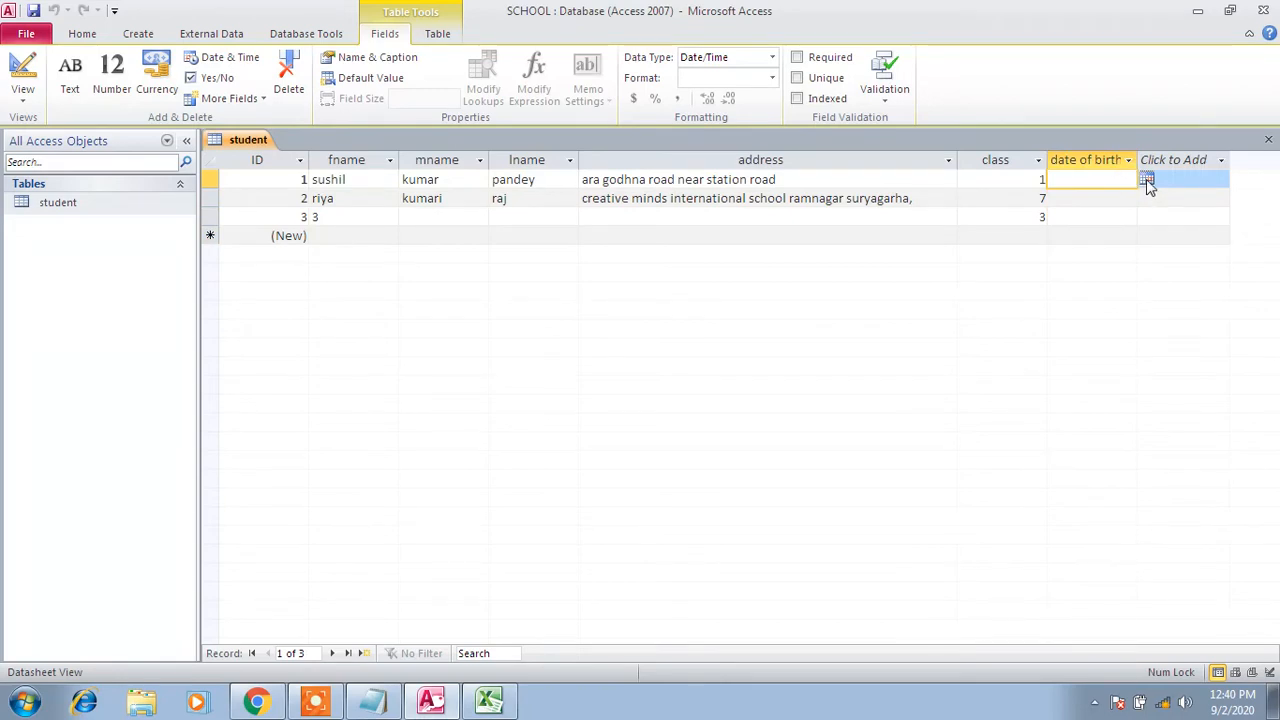
{"action": "left_click", "coordinate": [1146, 180]}
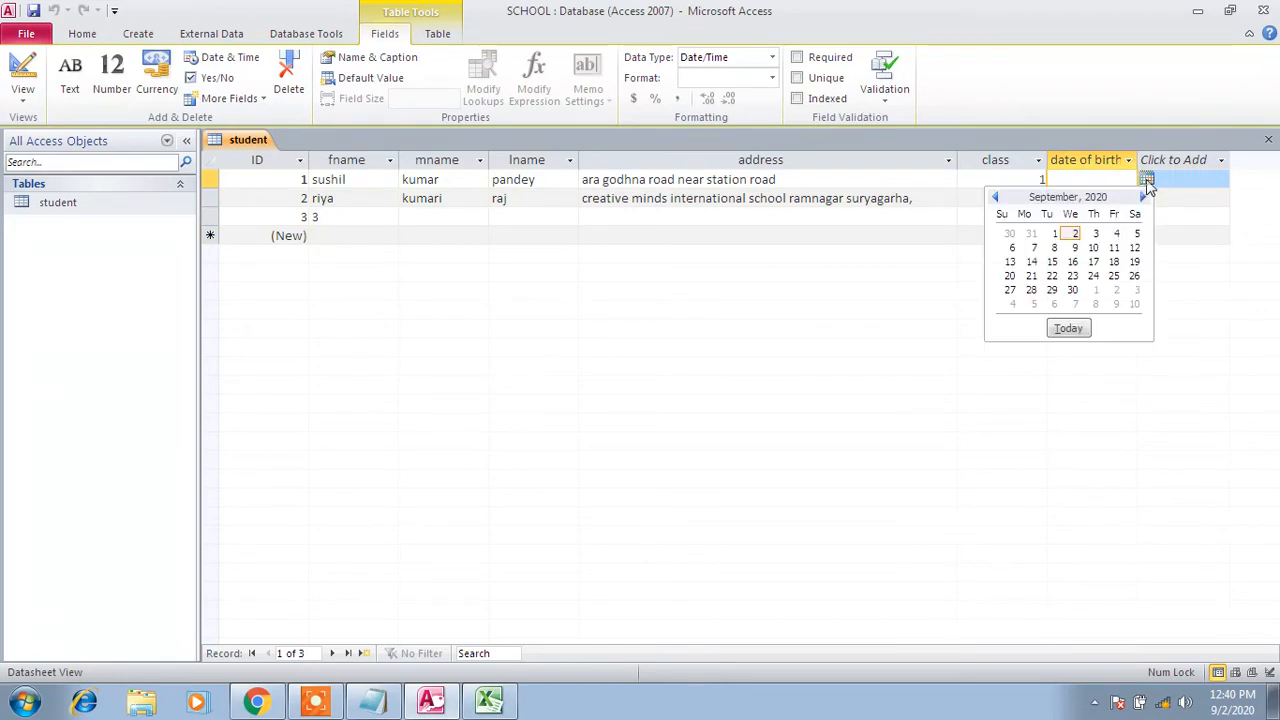
{"action": "left_click", "coordinate": [1033, 247]}
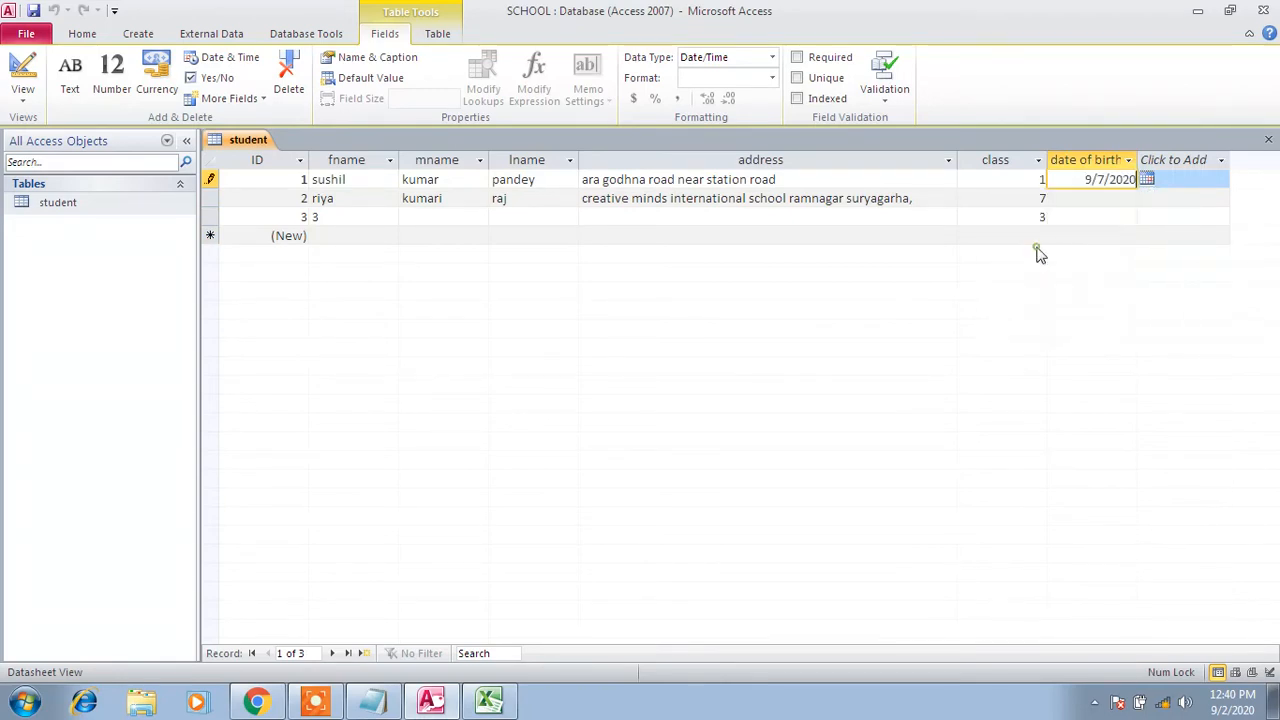
{"action": "left_click", "coordinate": [1123, 197]}
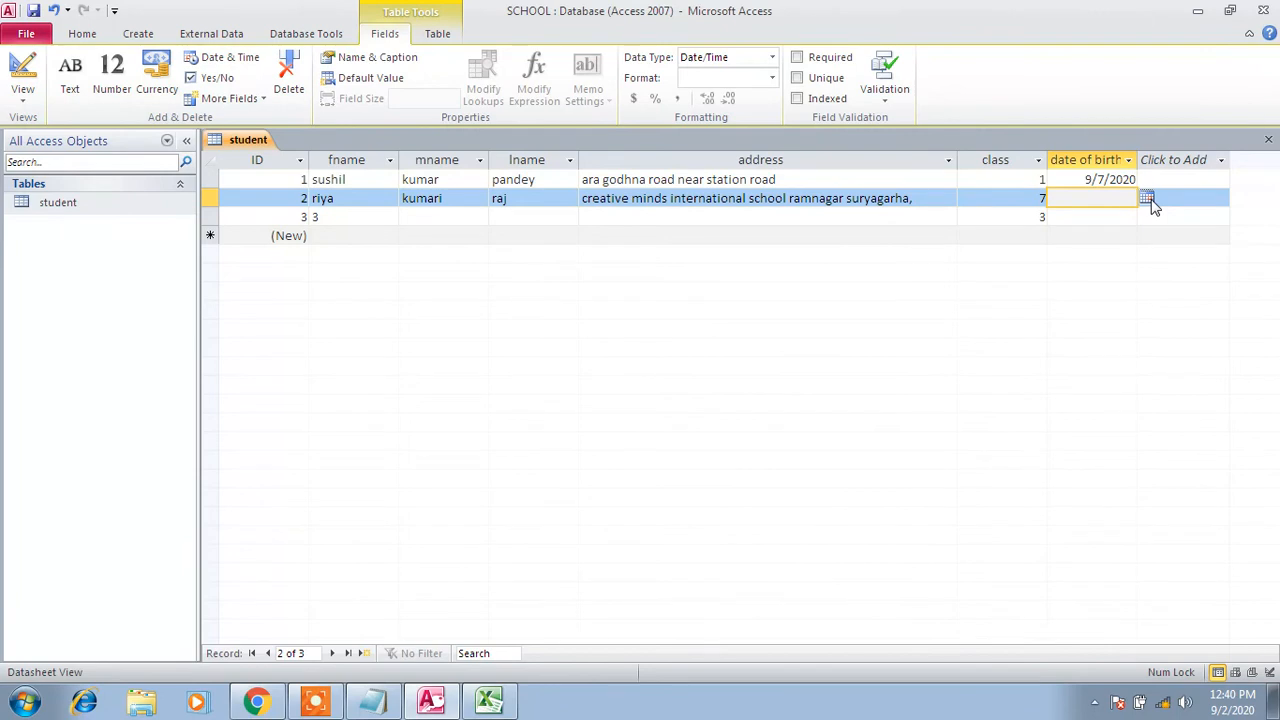
Type the text jsdkfjsd into Excel cell J4, then return to Access
{"action": "left_click", "coordinate": [489, 700]}
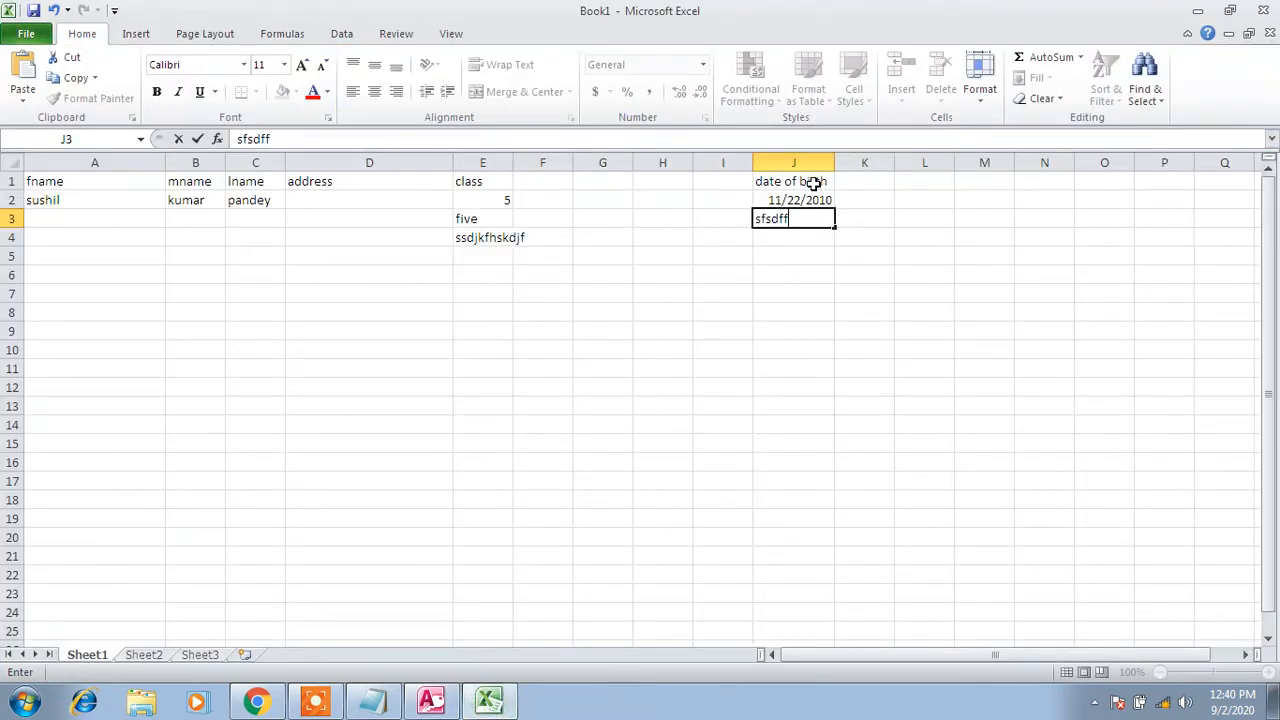
{"action": "left_click", "coordinate": [802, 248]}
{"action": "type", "text": "jsdkfjsd"}
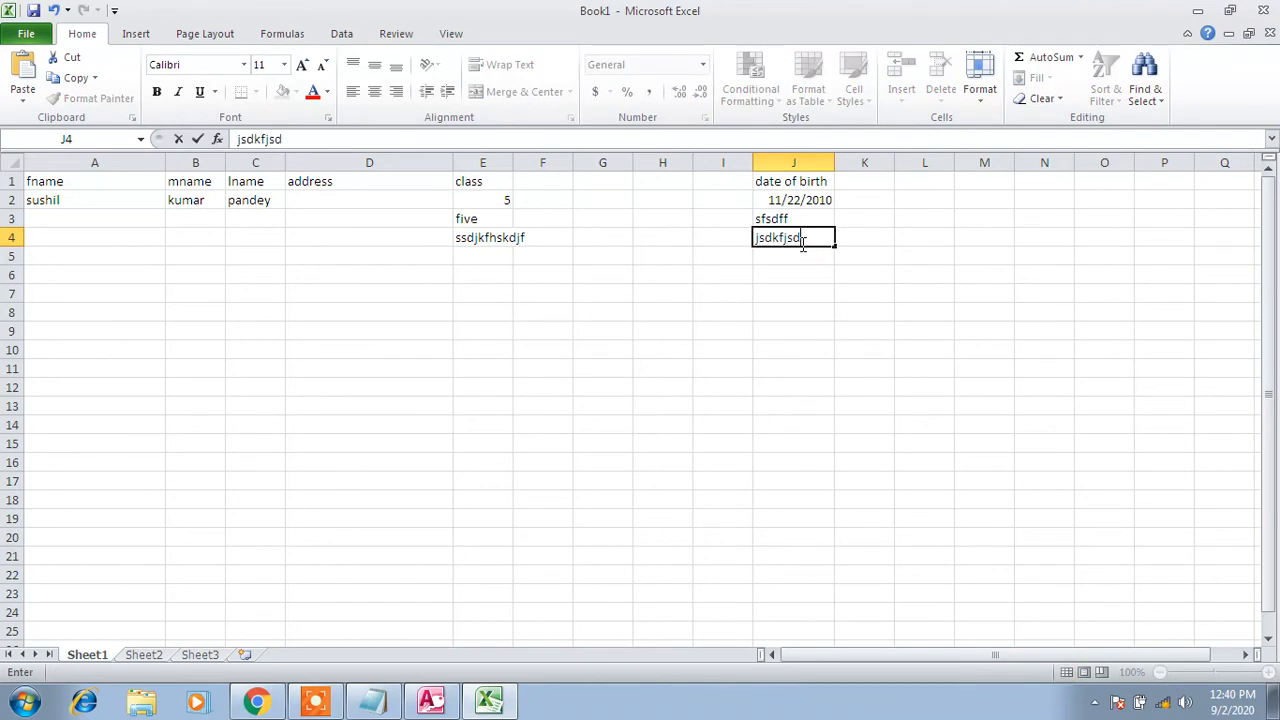
{"action": "left_click", "coordinate": [431, 700]}
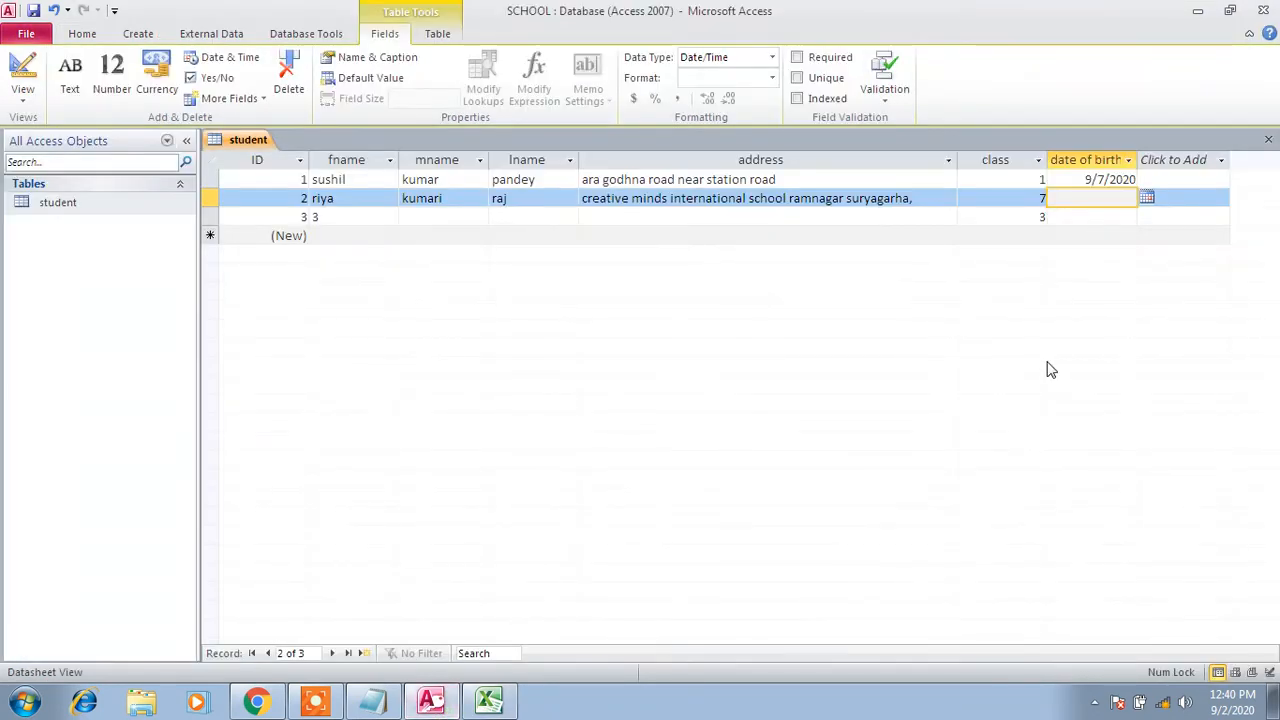
Go back to May 2020 in the date picker and choose the 4th for the second student
{"action": "left_click", "coordinate": [1147, 198]}
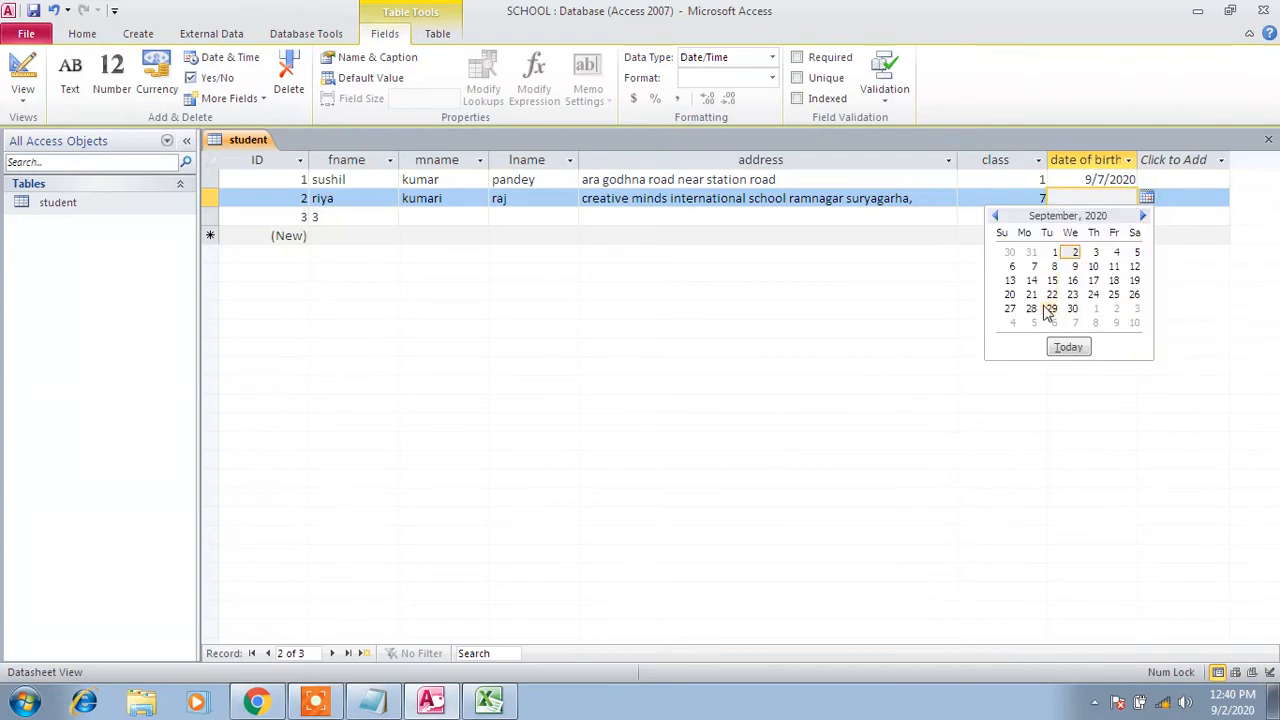
{"action": "left_click", "coordinate": [997, 216]}
{"action": "left_click", "coordinate": [997, 216]}
{"action": "left_click", "coordinate": [997, 216]}
{"action": "left_click", "coordinate": [997, 216]}
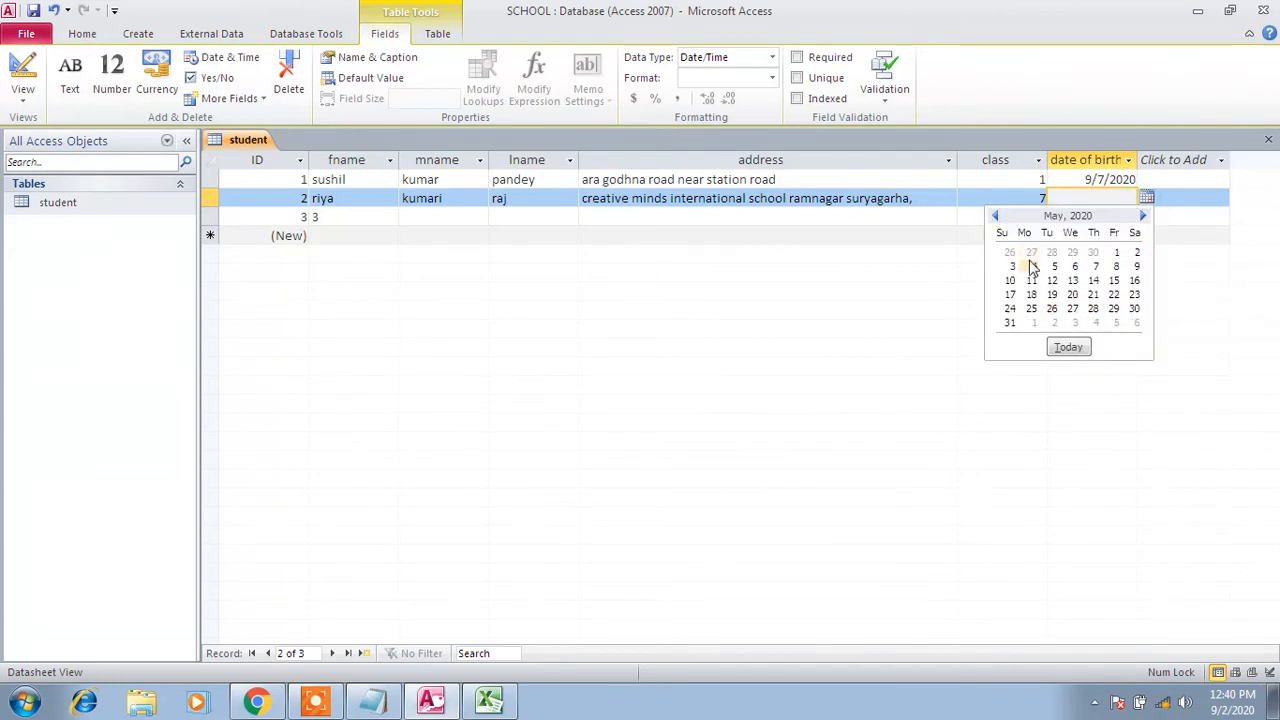
{"action": "left_click", "coordinate": [1033, 266]}
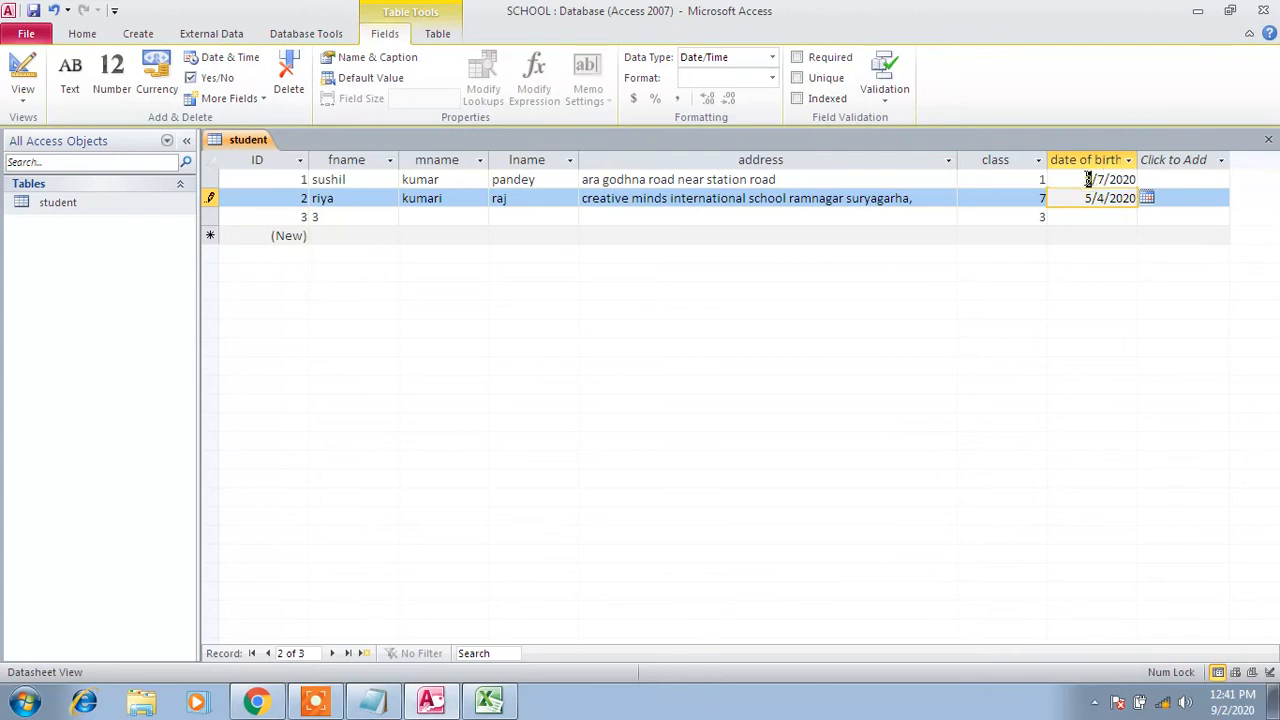
Select the month and day parts of 9/7/2020, then close the student table
{"action": "left_click", "coordinate": [1090, 179]}
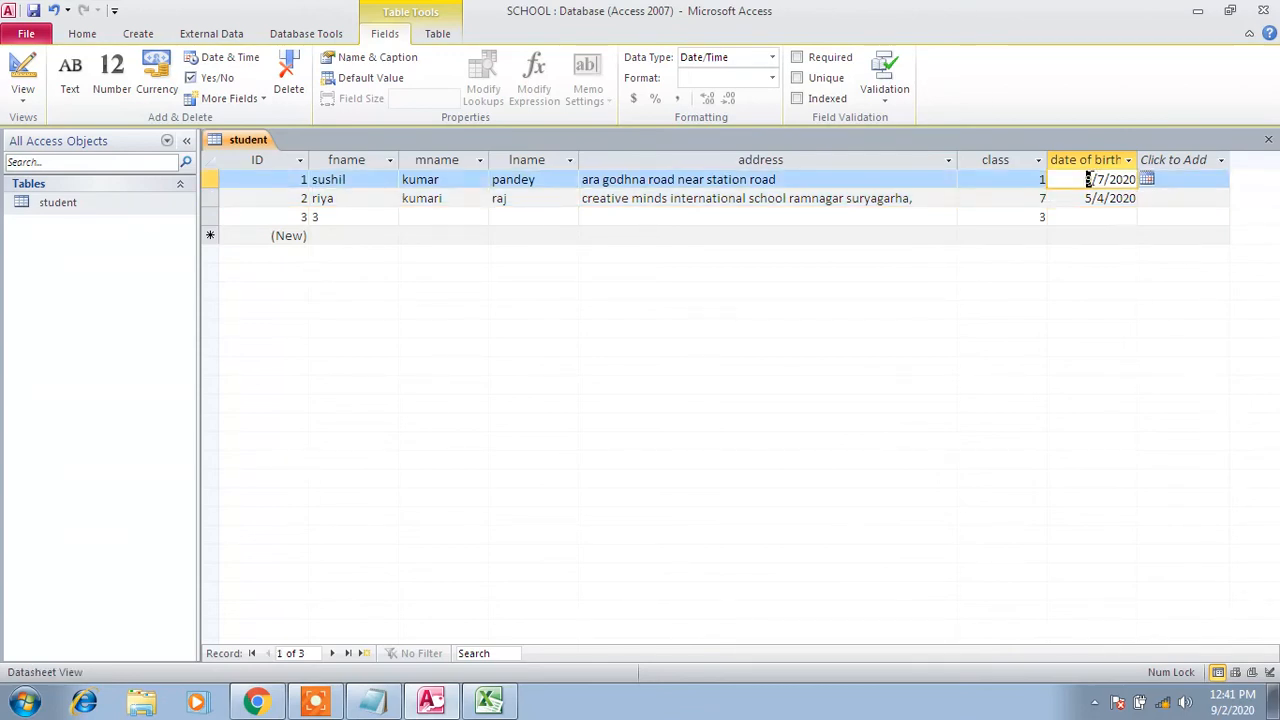
{"action": "double_click", "coordinate": [1088, 179]}
{"action": "left_click", "coordinate": [1104, 179]}
{"action": "double_click", "coordinate": [1102, 179]}
{"action": "right_click", "coordinate": [237, 140]}
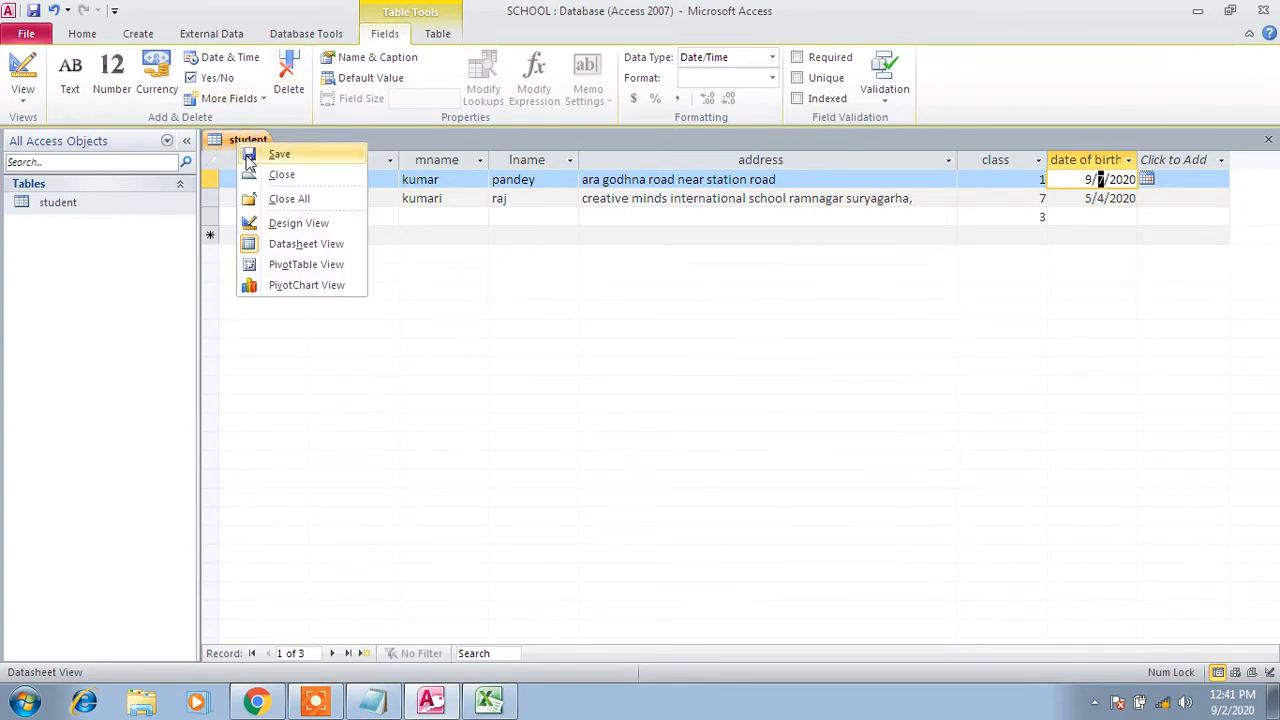
{"action": "left_click", "coordinate": [281, 174]}
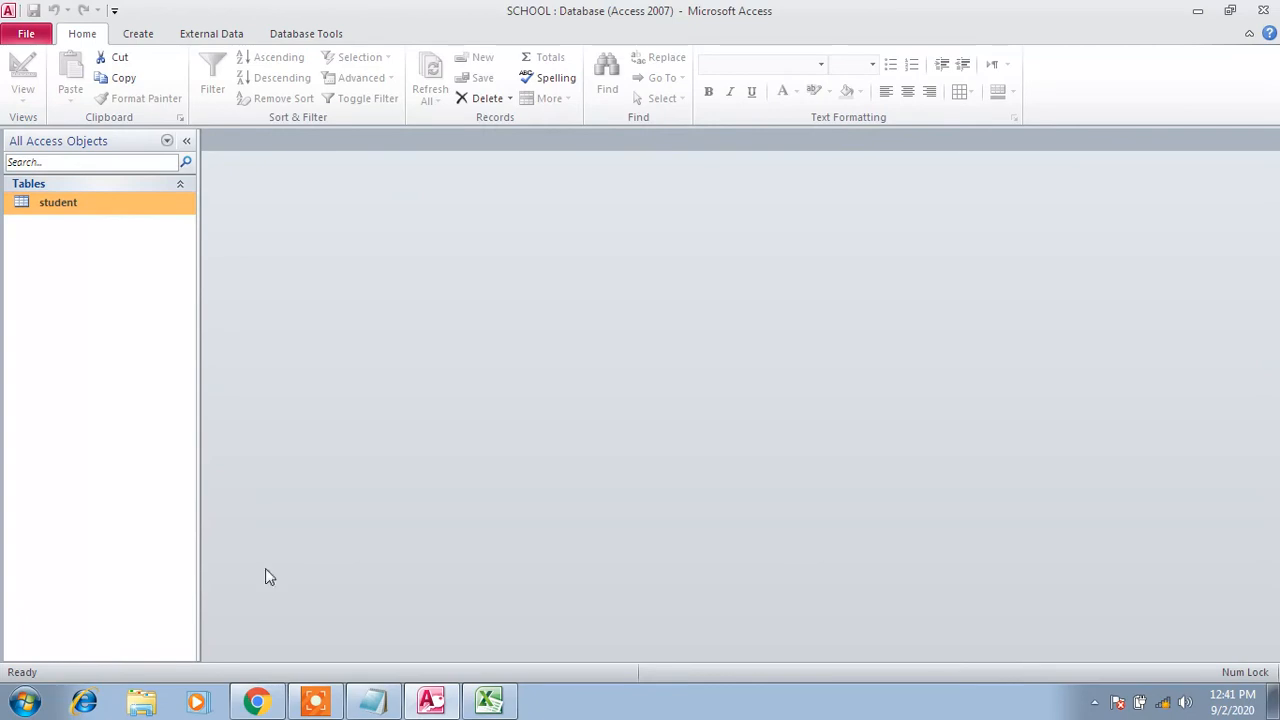
{"action": "left_click", "coordinate": [316, 702]}
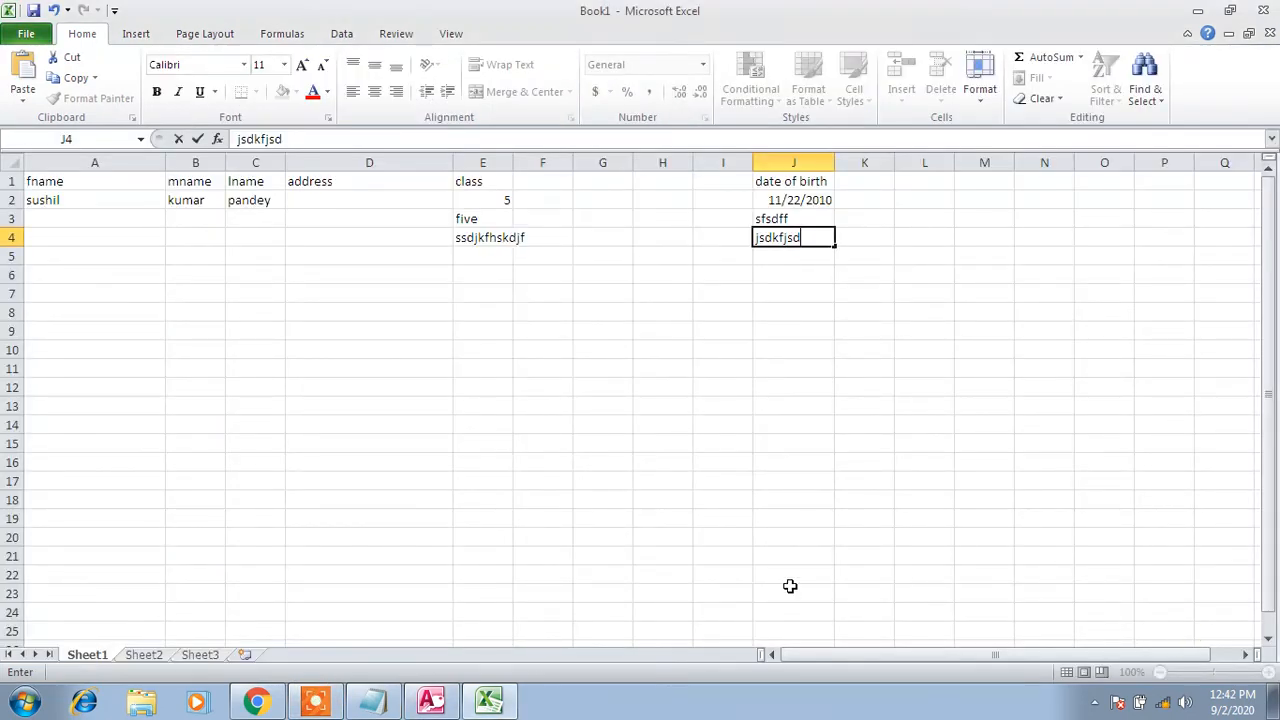
In the Notepad notes, add a blank line above 6. AUTONUMBER and remove the extra one above 5. CURRENCY
{"action": "left_click", "coordinate": [373, 702]}
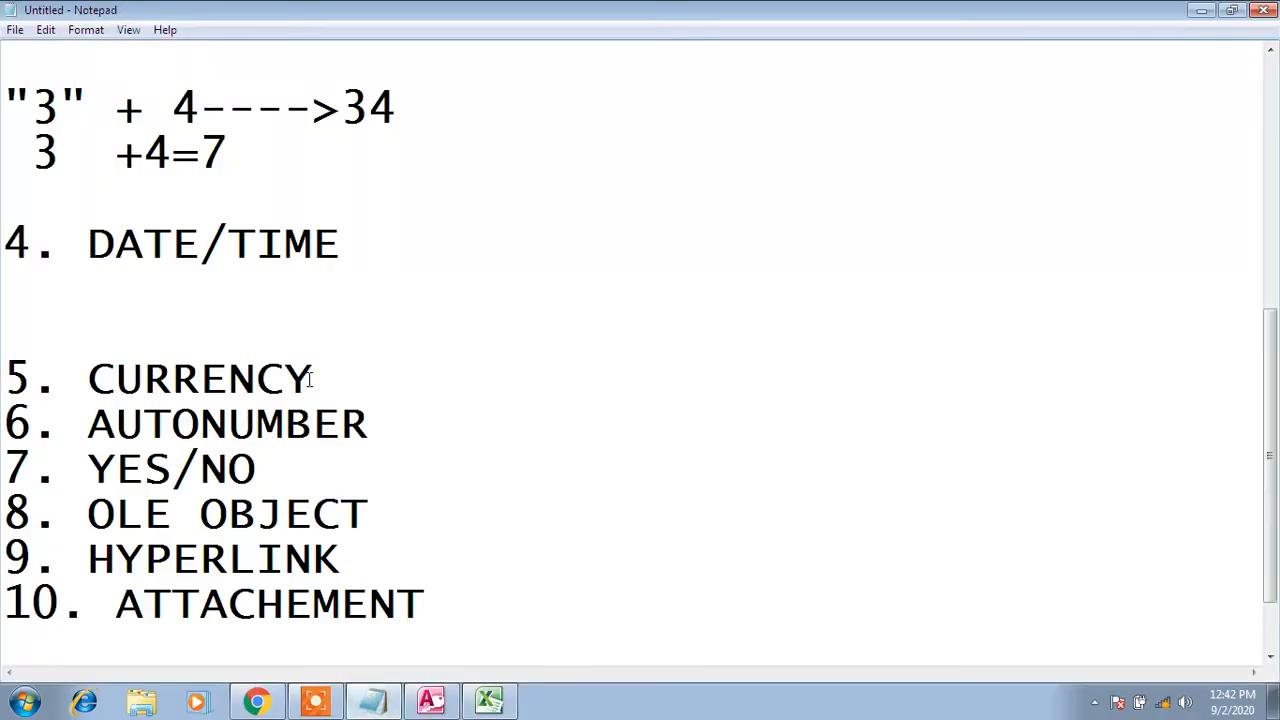
{"action": "left_click", "coordinate": [131, 306]}
{"action": "key", "text": "Down"}
{"action": "key", "text": "Down"}
{"action": "key", "text": "Down"}
{"action": "key", "text": "Return"}
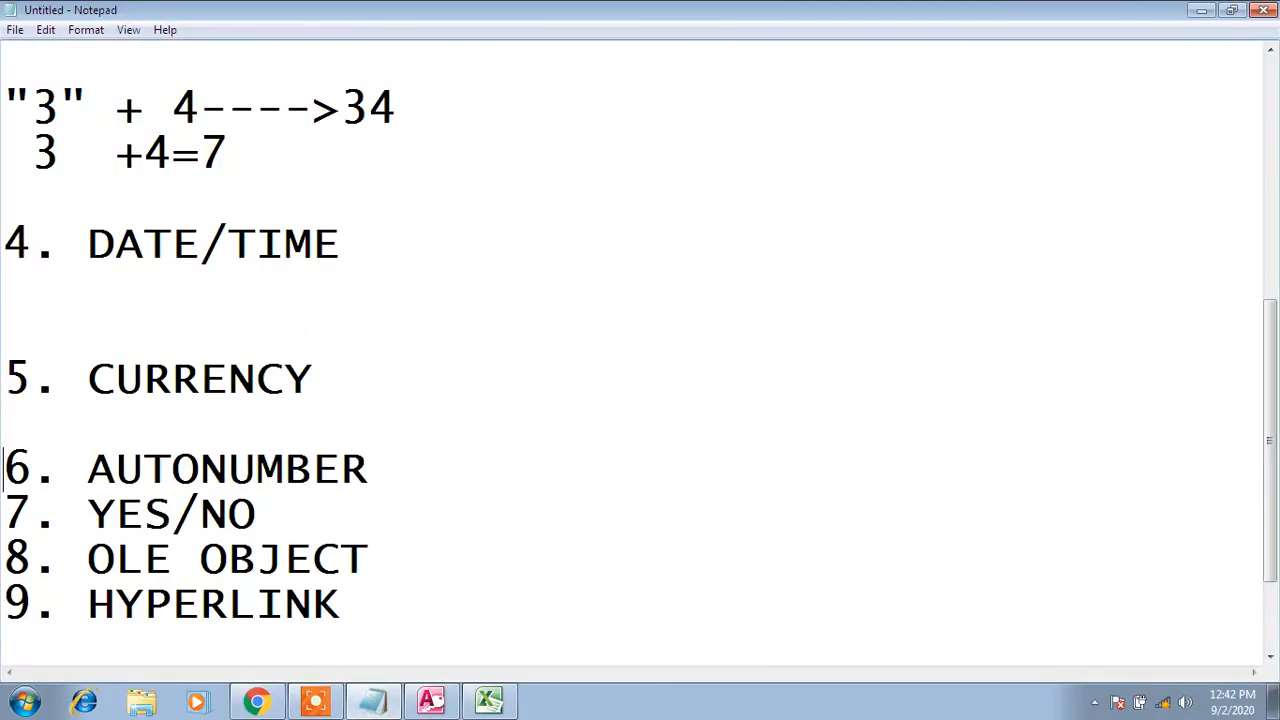
{"action": "key", "text": "Up"}
{"action": "key", "text": "Up"}
{"action": "key", "text": "BackSpace"}
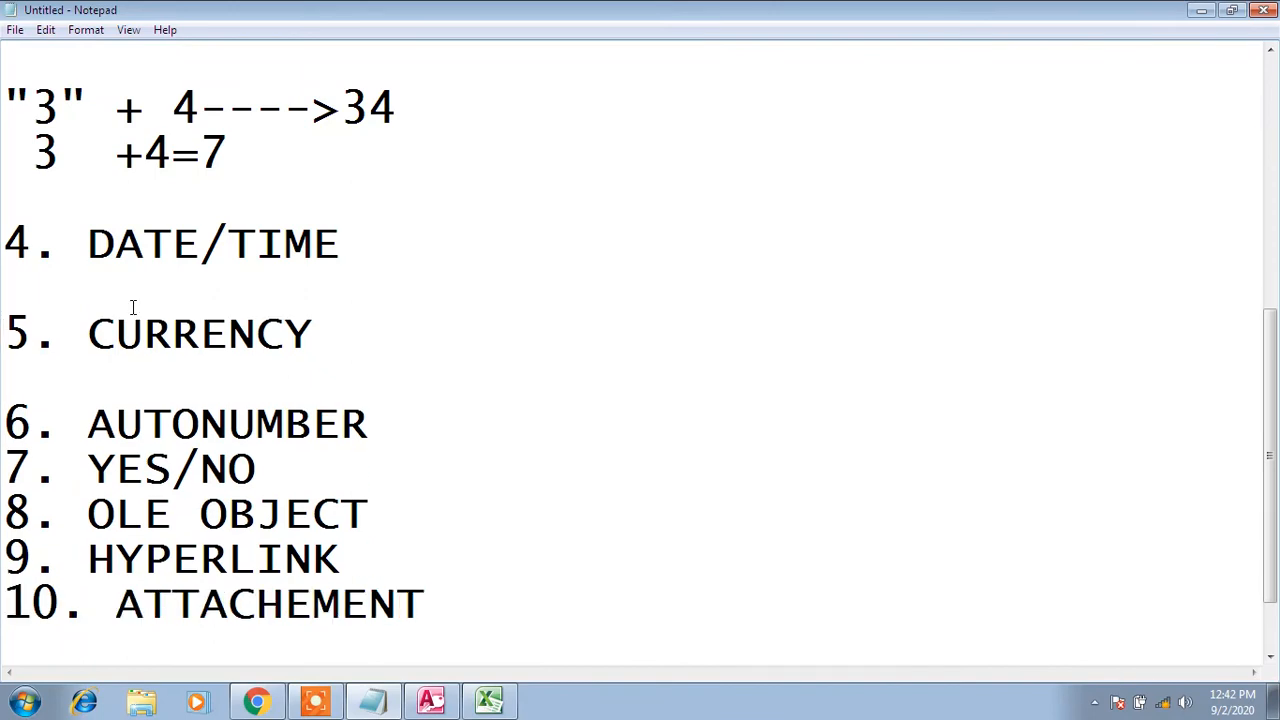
{"action": "key", "text": "Right"}
{"action": "key", "text": "Right"}
{"action": "key", "text": "Right"}
{"action": "key", "text": "Right"}
{"action": "key", "text": "Right"}
{"action": "key", "text": "Right"}
{"action": "key", "text": "Right"}
{"action": "key", "text": "Right"}
{"action": "key", "text": "Right"}
{"action": "key", "text": "Right"}
{"action": "key", "text": "Right"}
{"action": "key", "text": "Right"}
{"action": "left_click", "coordinate": [441, 700]}
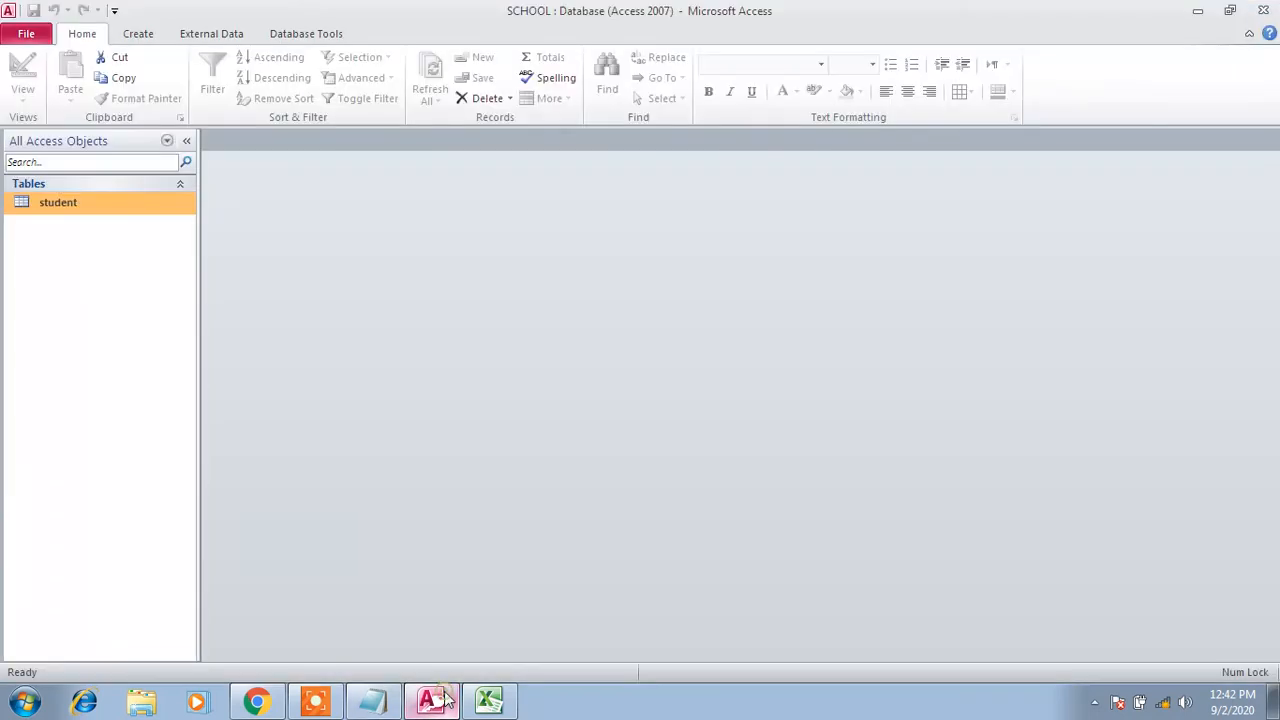
Add a new 'fee' field below date of birth in the student table design, leaving it as Text
{"action": "right_click", "coordinate": [117, 205]}
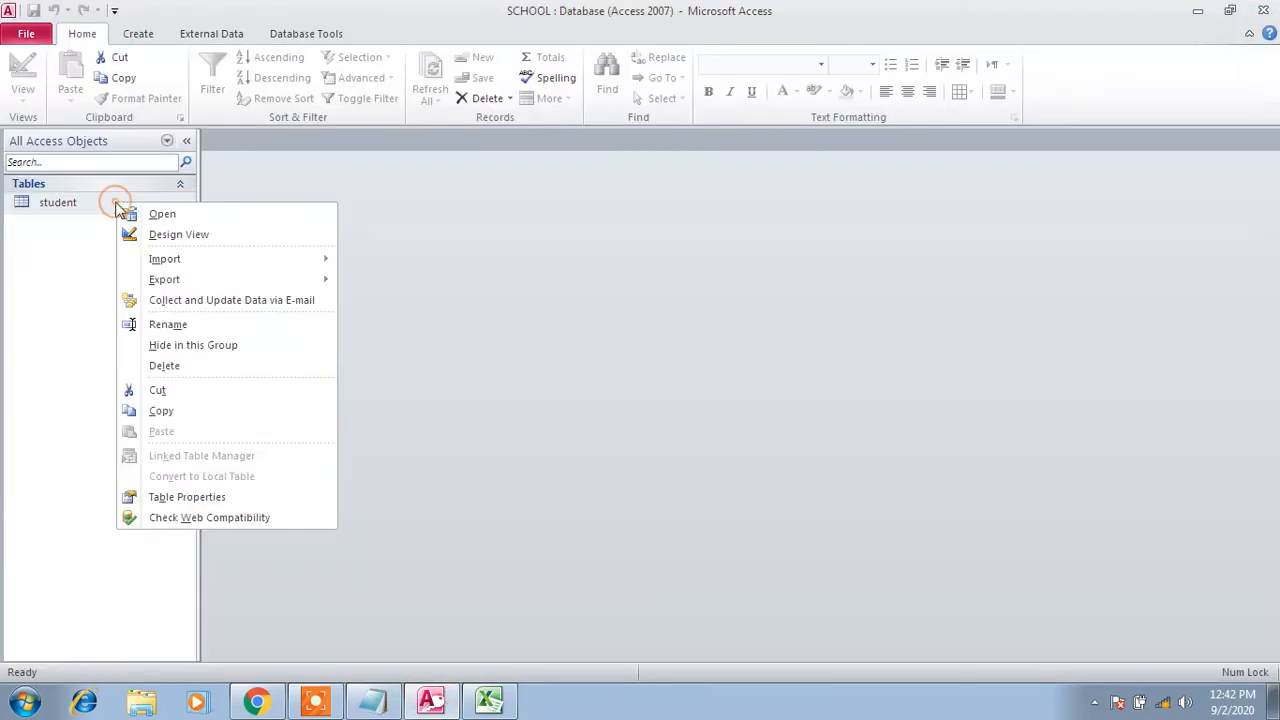
{"action": "left_click", "coordinate": [165, 237]}
{"action": "left_click", "coordinate": [233, 300]}
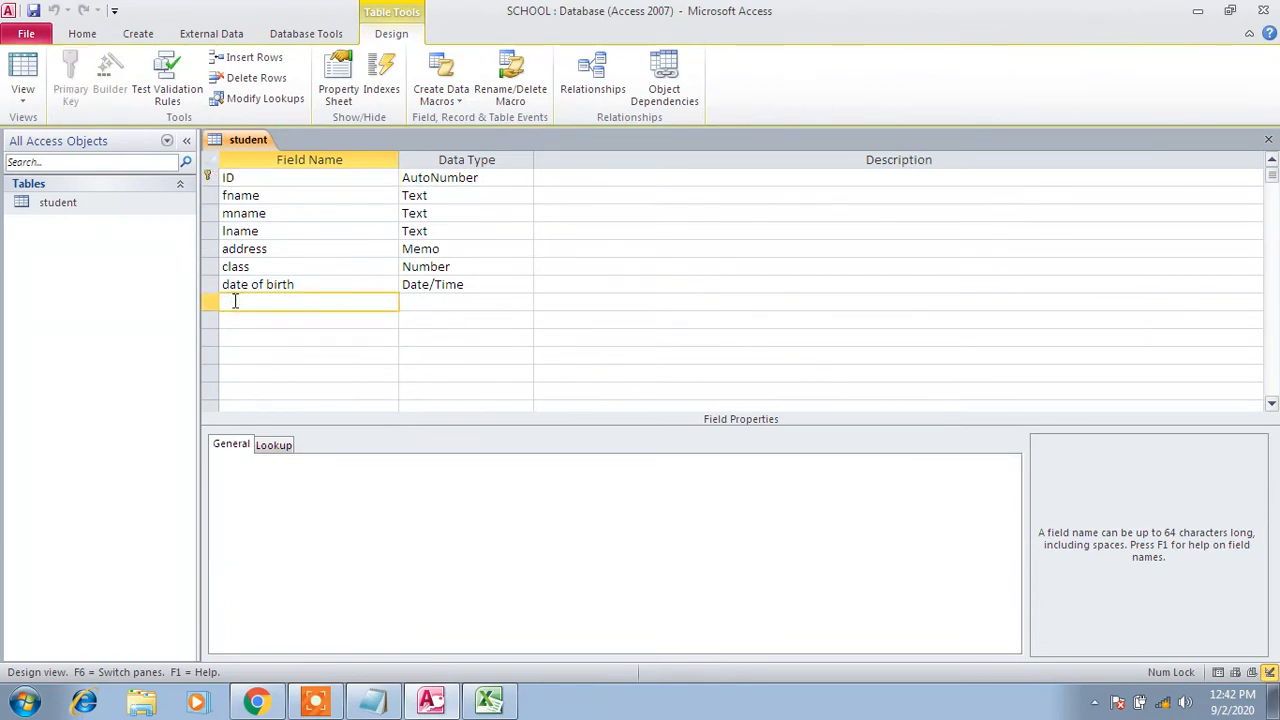
{"action": "type", "text": "fee"}
{"action": "key", "text": "Tab"}
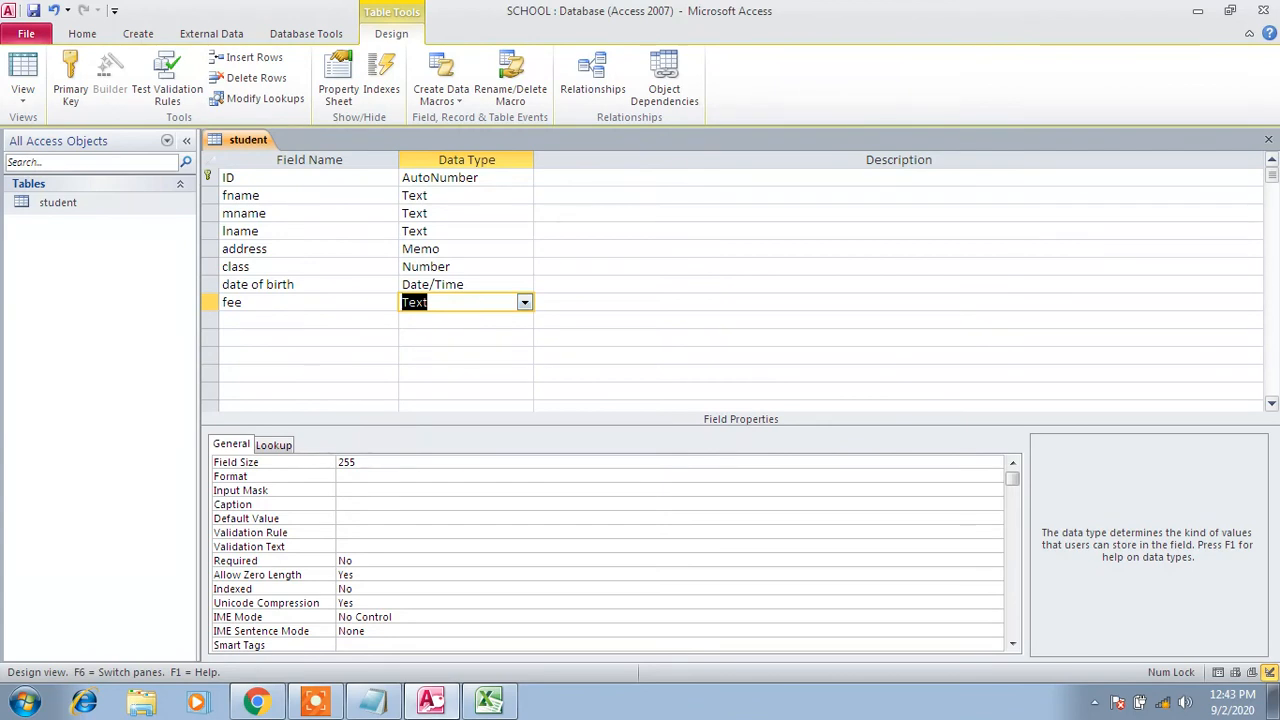
{"action": "key", "text": "alt+Tab"}
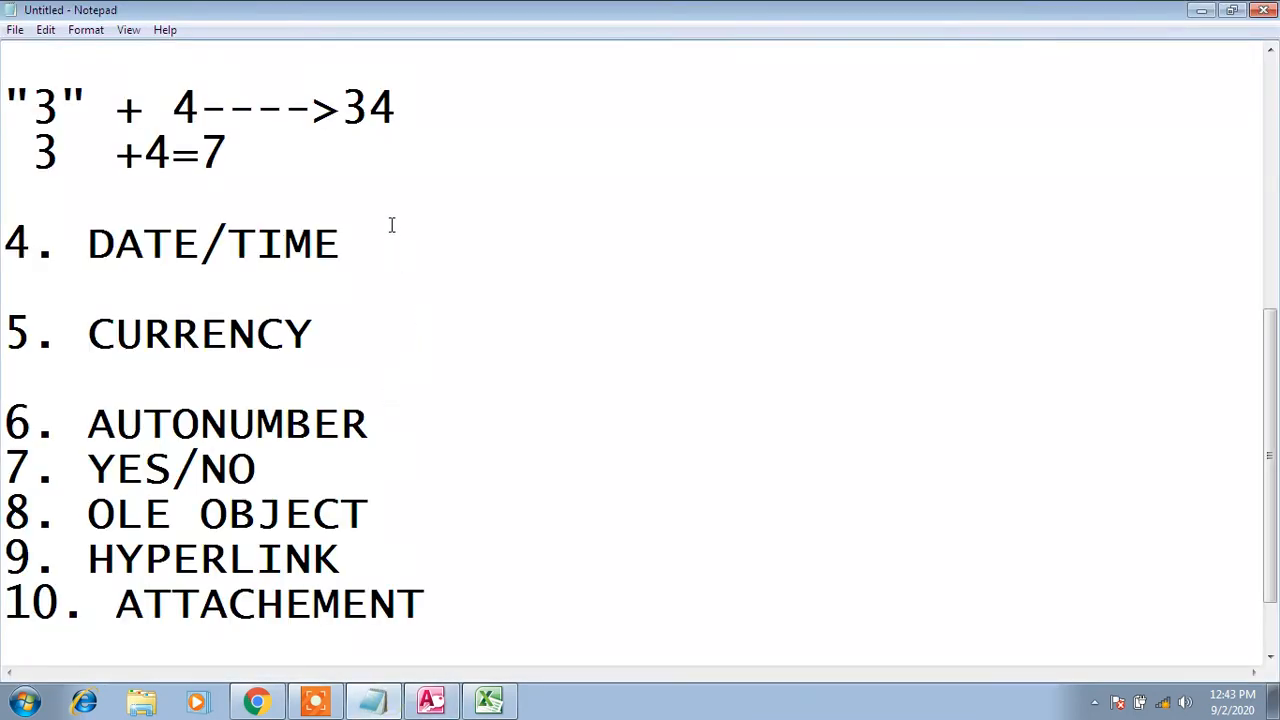
Add the example amount 45000 on a new line beneath 5. CURRENCY in Notepad
{"action": "left_click", "coordinate": [389, 234]}
{"action": "key", "text": "Down"}
{"action": "key", "text": "Down"}
{"action": "left_click", "coordinate": [362, 335]}
{"action": "key", "text": "Return"}
{"action": "key", "text": "Return"}
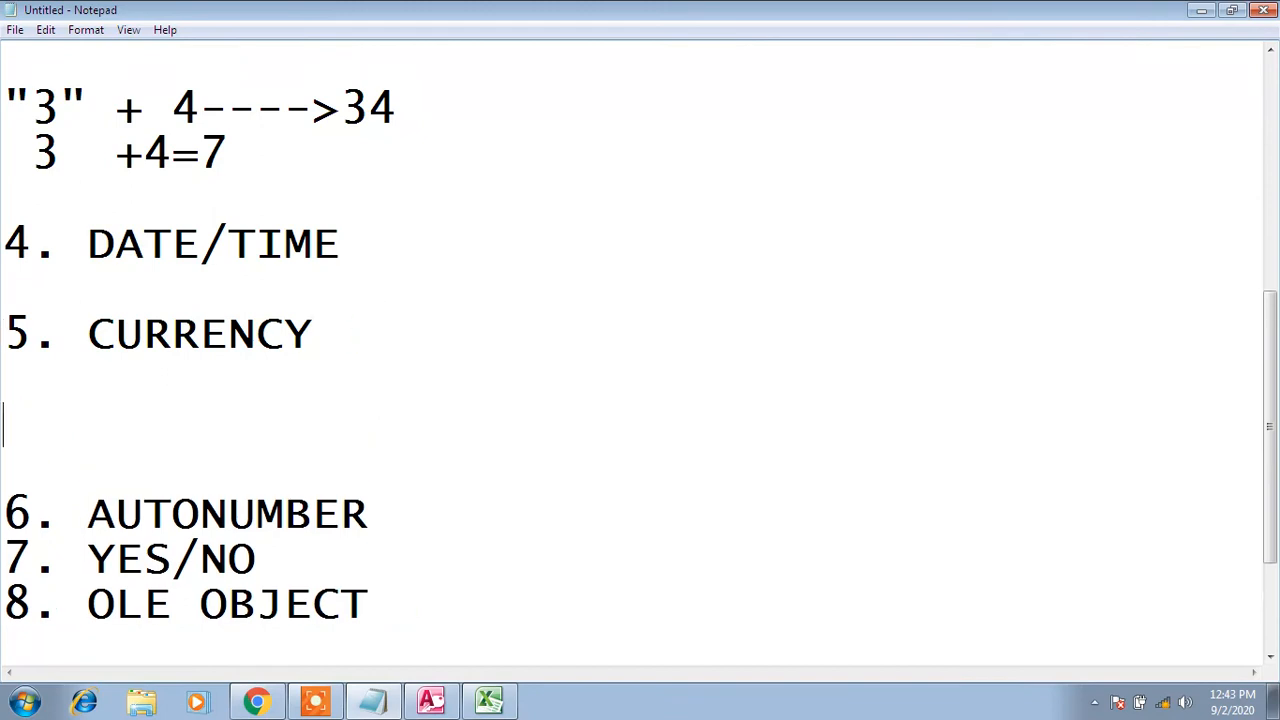
{"action": "type", "text": "45000"}
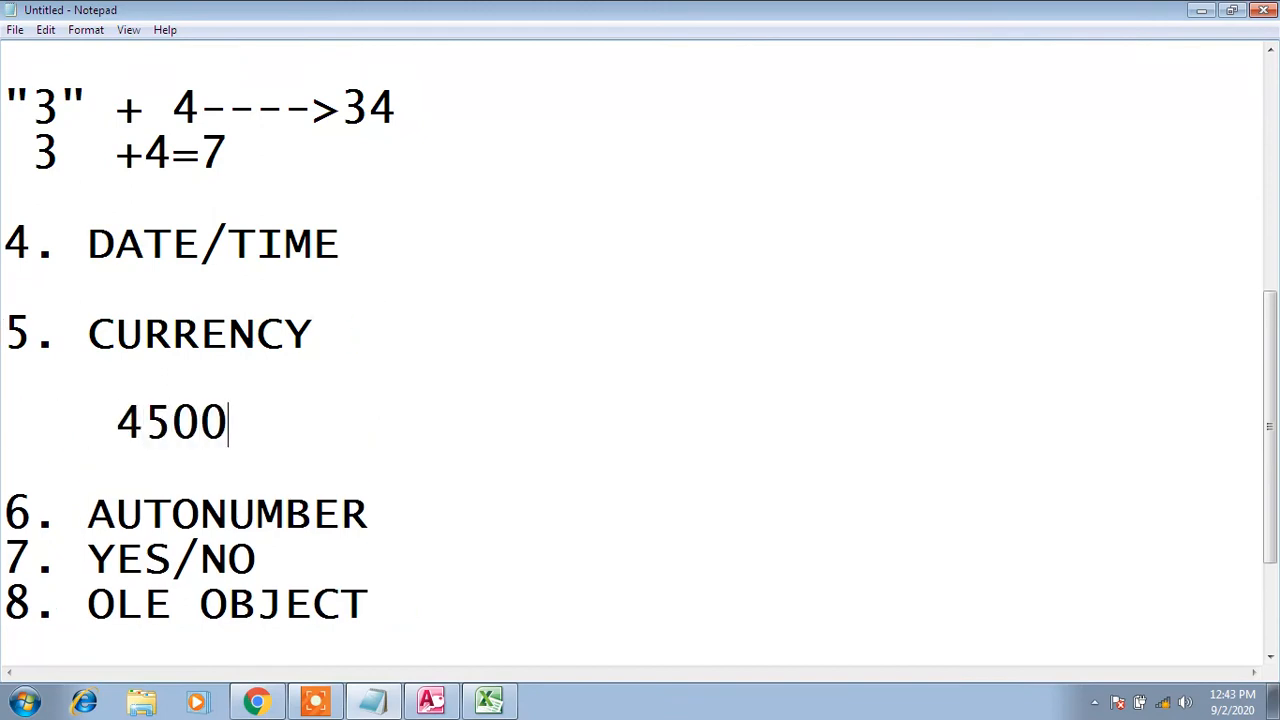
Try $, RS, rs and # prefixes before 45000, then remove them all
{"action": "key", "text": "Left"}
{"action": "key", "text": "Left"}
{"action": "key", "text": "Left"}
{"action": "key", "text": "Left"}
{"action": "key", "text": "Left"}
{"action": "type", "text": "$"}
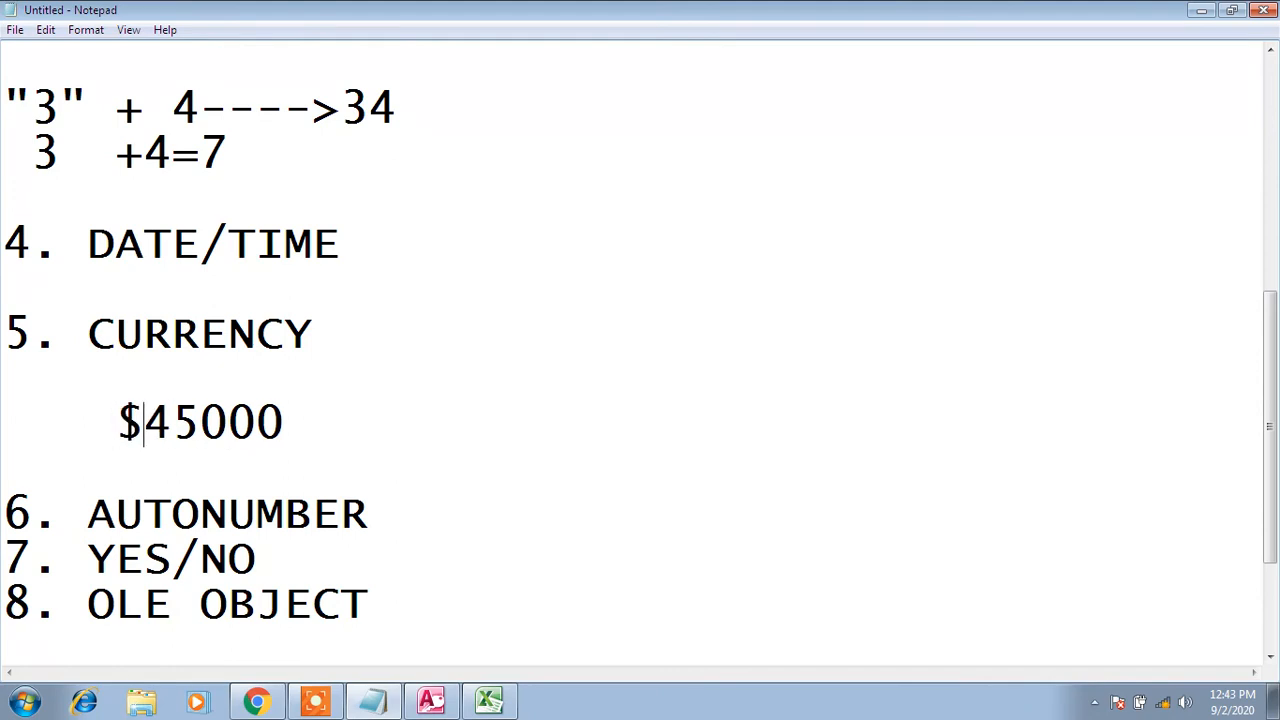
{"action": "key", "text": "shift+Left"}
{"action": "type", "text": "RS"}
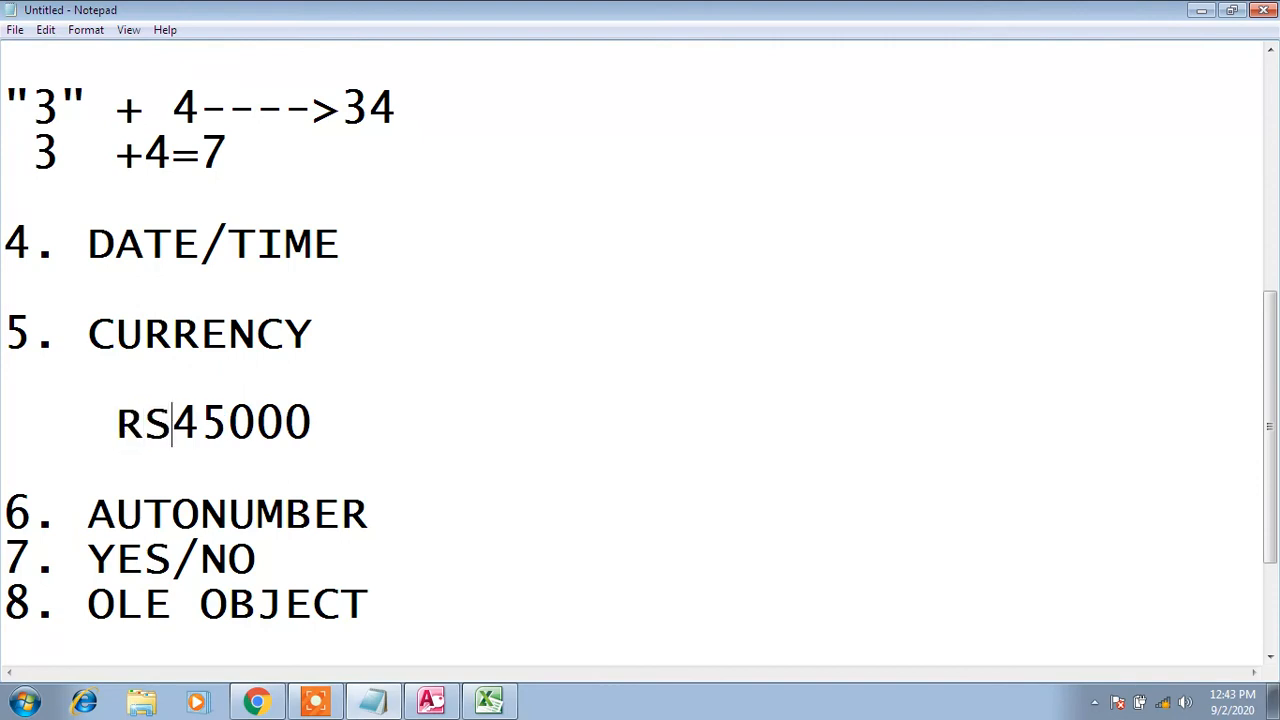
{"action": "key", "text": "BackSpace"}
{"action": "key", "text": "BackSpace"}
{"action": "key", "text": "BackSpace"}
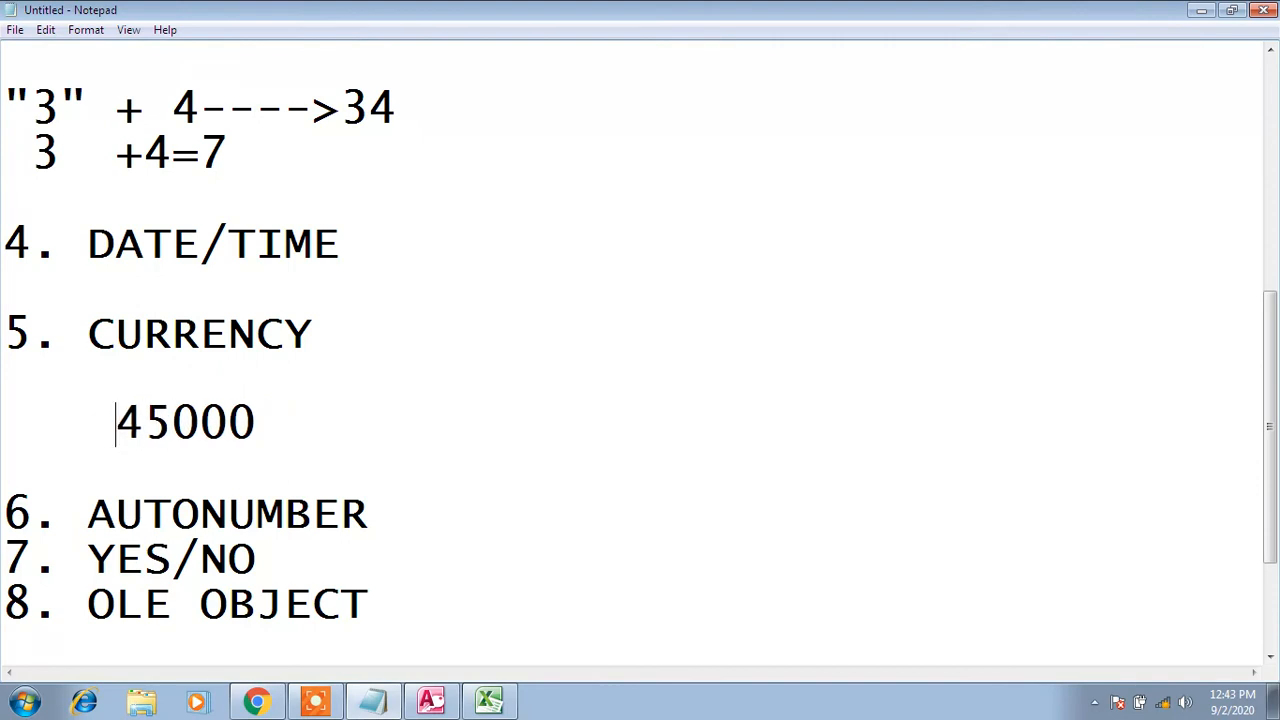
{"action": "type", "text": "rs"}
{"action": "key", "text": "BackSpace"}
{"action": "key", "text": "BackSpace"}
{"action": "type", "text": "$"}
{"action": "key", "text": "BackSpace"}
{"action": "type", "text": "#"}
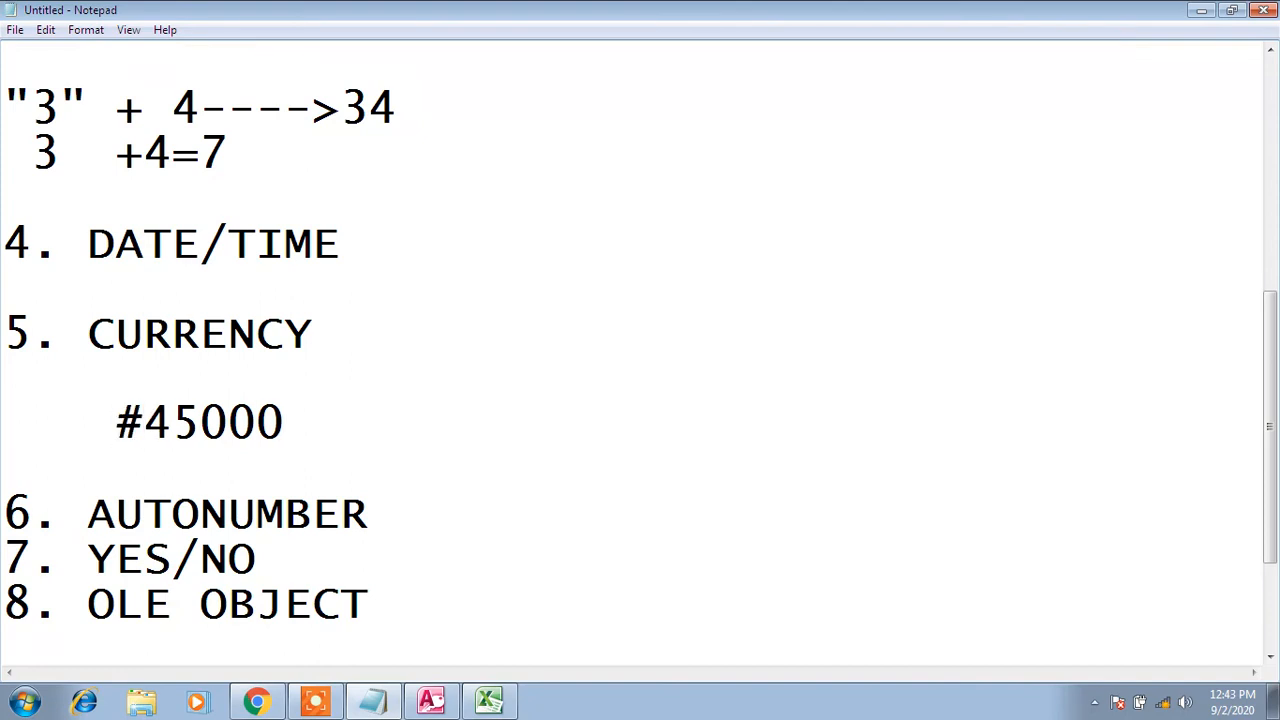
{"action": "key", "text": "BackSpace"}
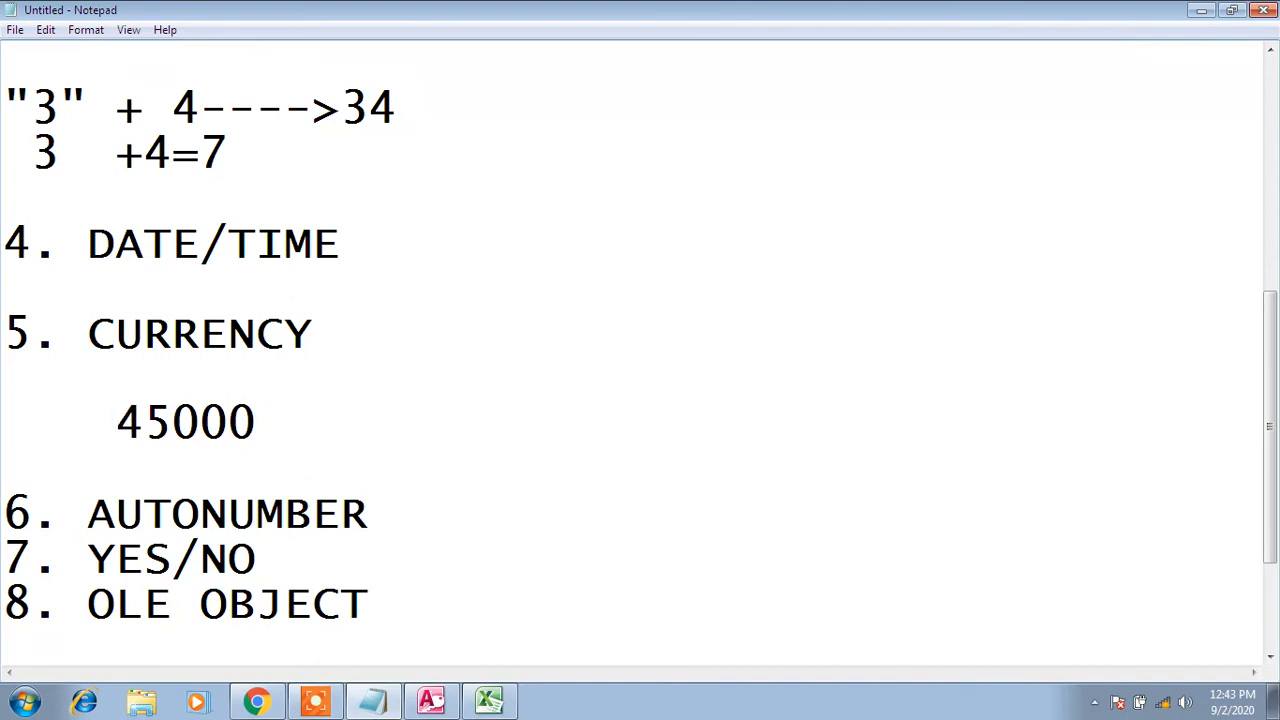
Highlight the 45000 example and 5. CURRENCY heading, then go back to Access
{"action": "left_click", "coordinate": [252, 422]}
{"action": "left_click_drag", "start_coordinate": [256, 422], "coordinate": [116, 424]}
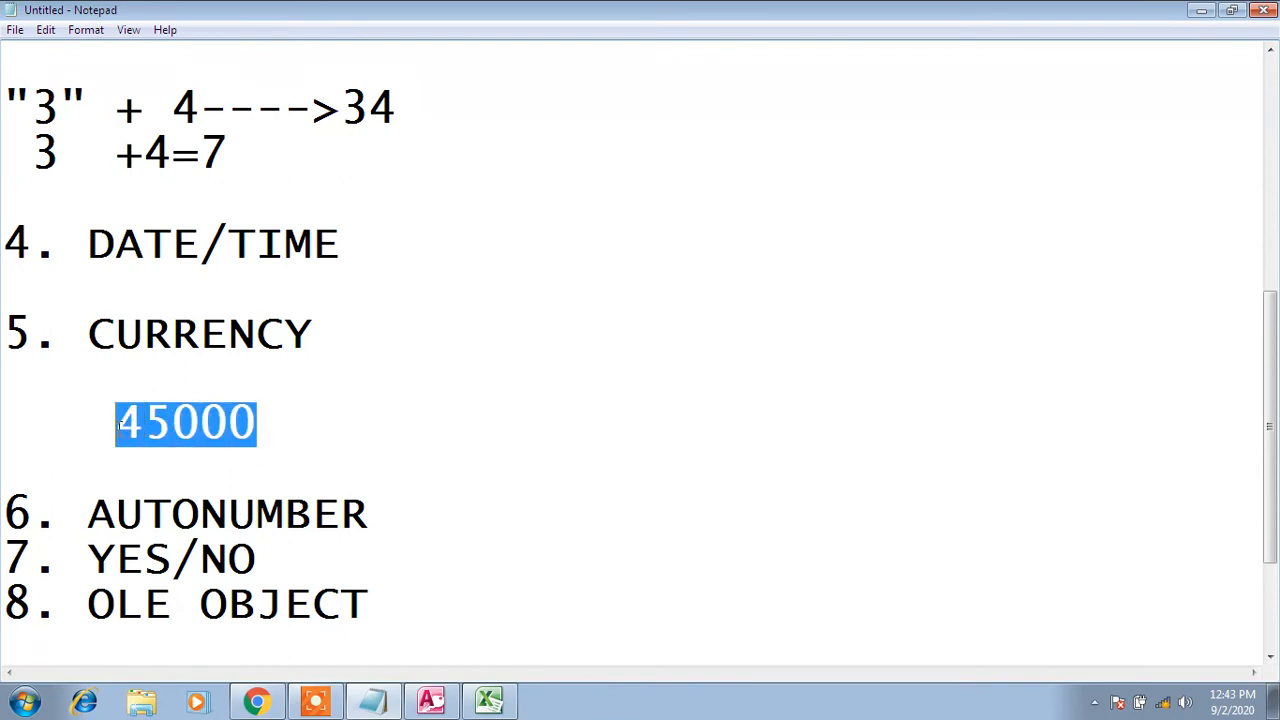
{"action": "left_click_drag", "start_coordinate": [357, 333], "coordinate": [15, 338]}
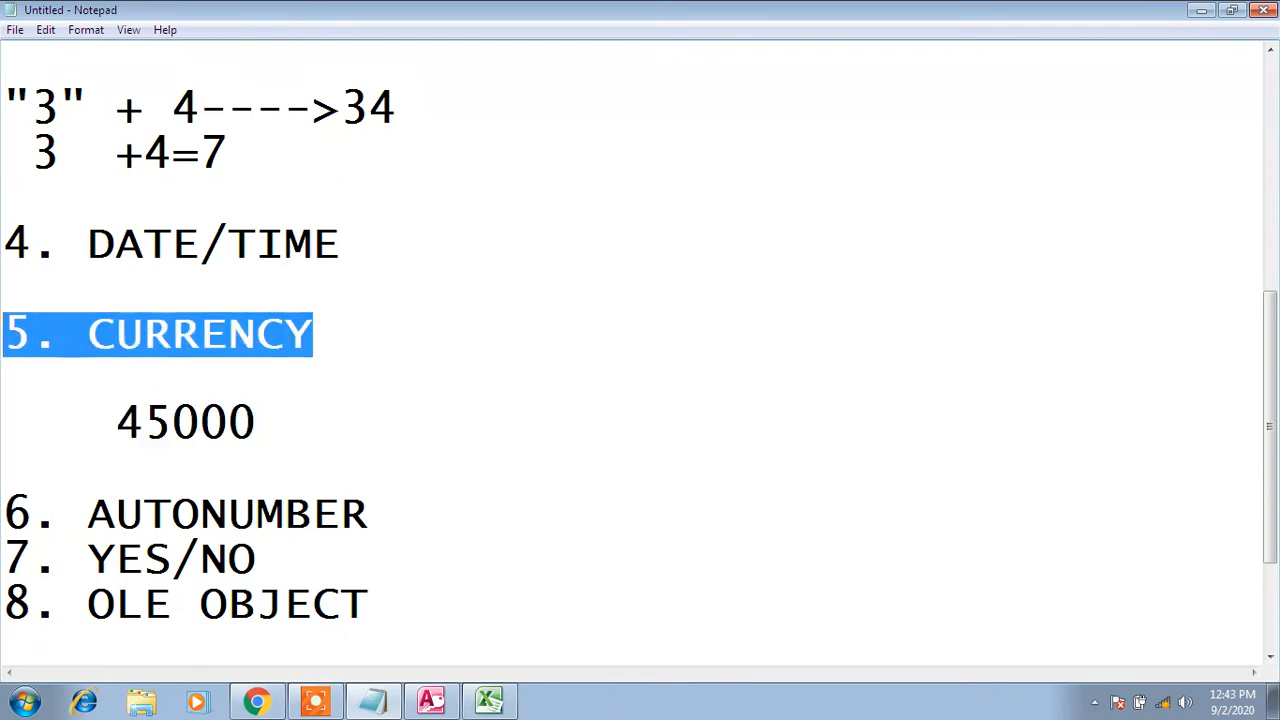
{"action": "left_click_drag", "start_coordinate": [260, 422], "coordinate": [56, 428]}
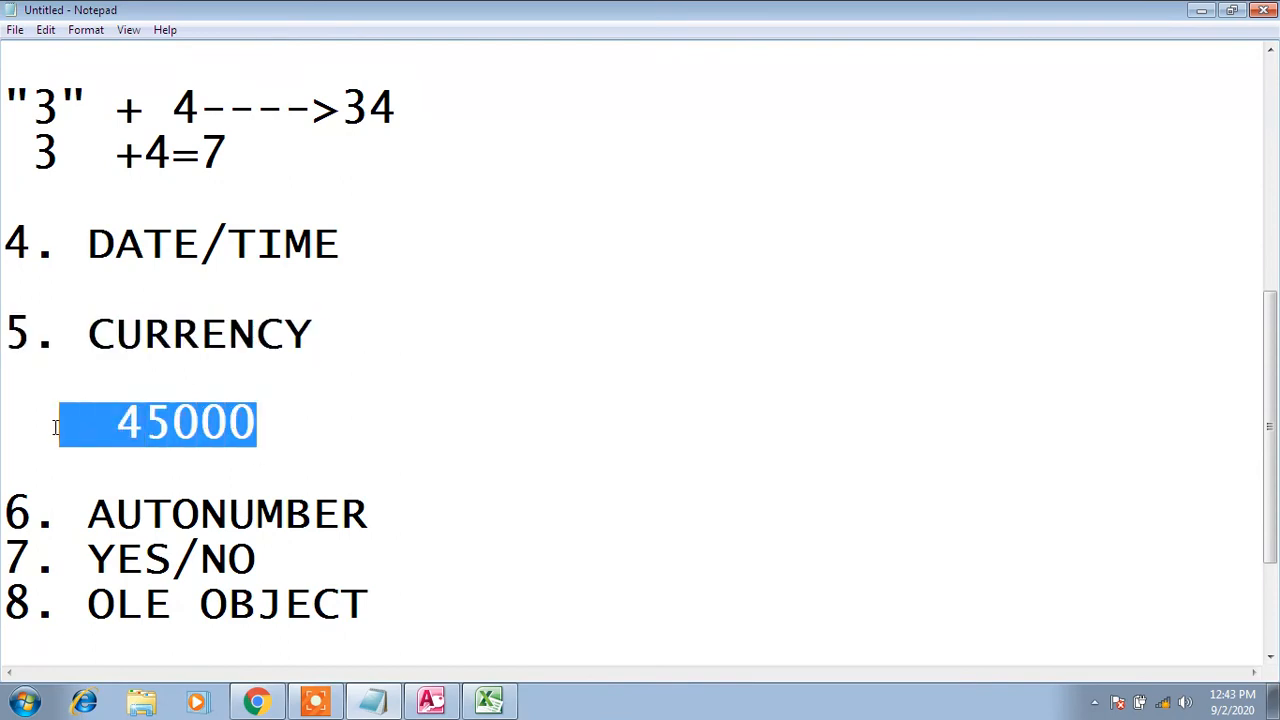
{"action": "left_click", "coordinate": [288, 428]}
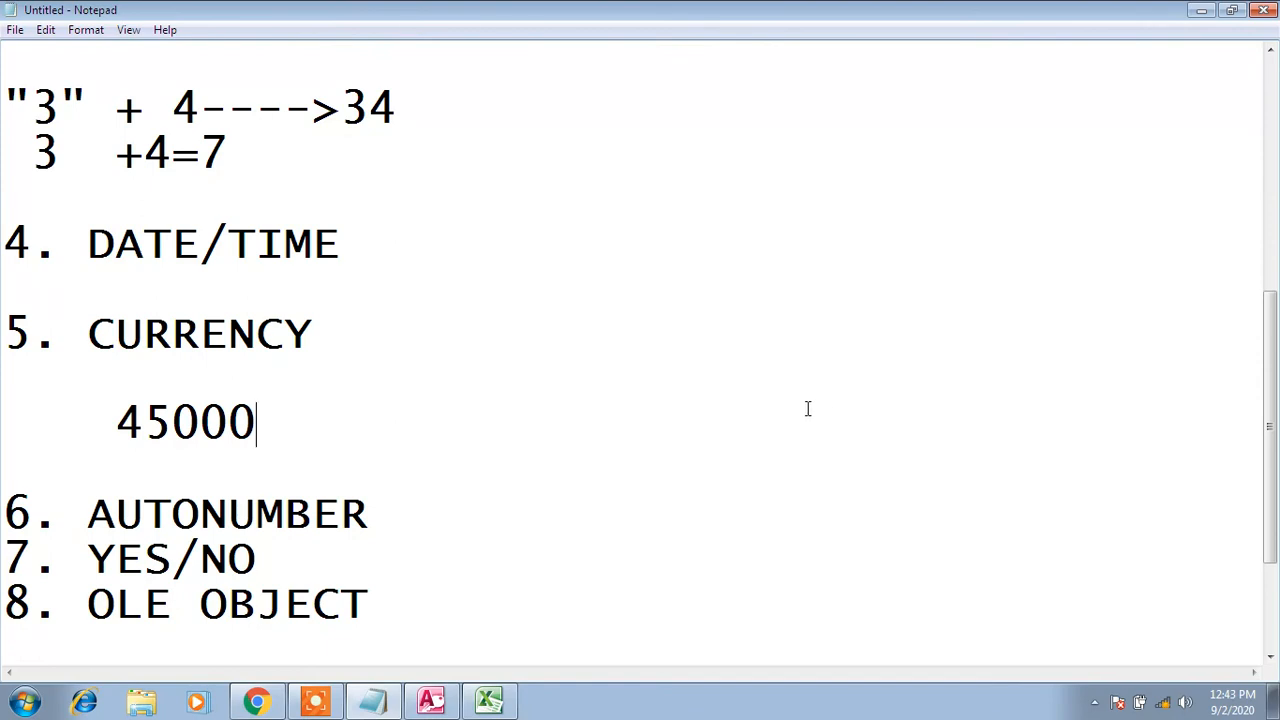
{"action": "left_click", "coordinate": [420, 699]}
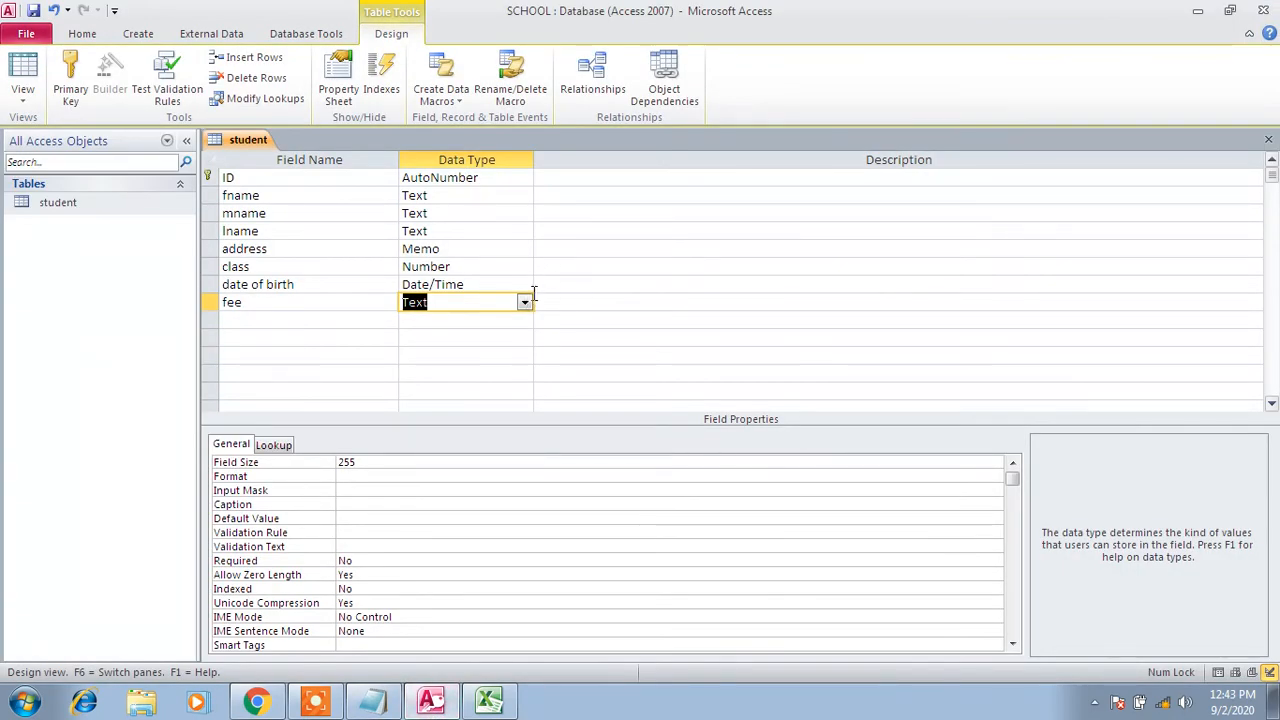
Set the fee field's Data Type to Currency, then move to the next field row
{"action": "left_click", "coordinate": [524, 302]}
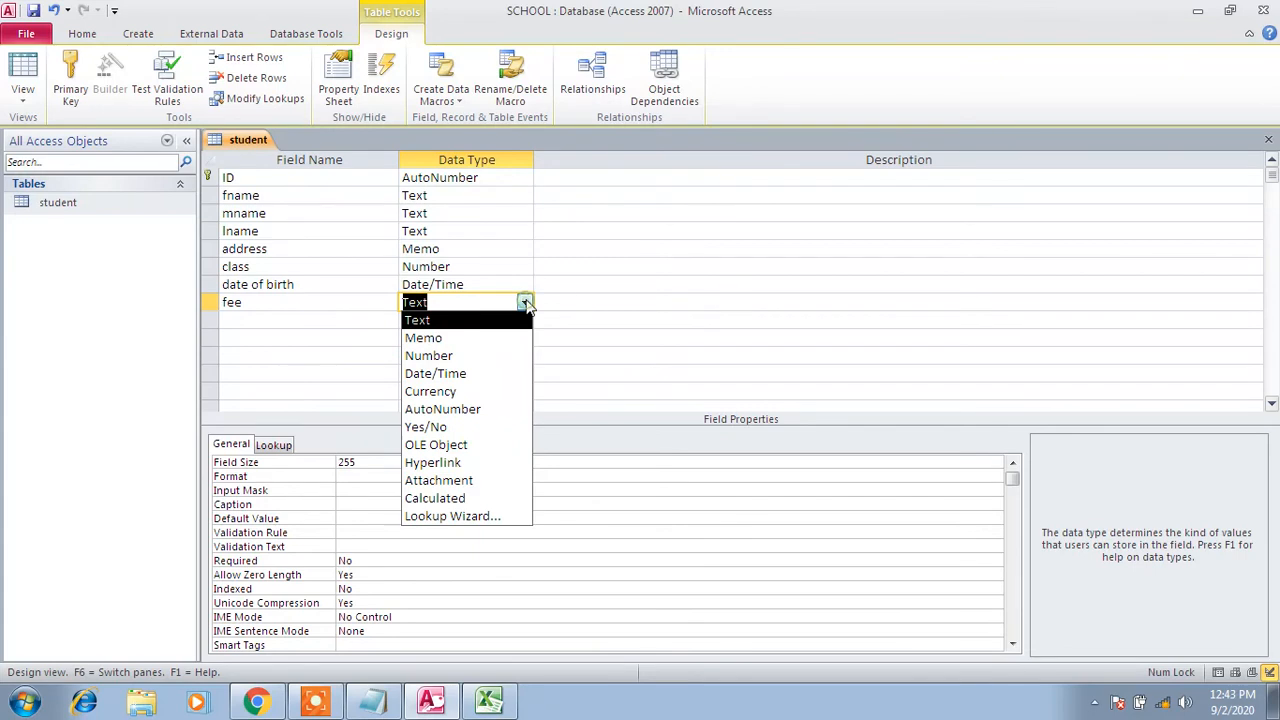
{"action": "left_click", "coordinate": [468, 392]}
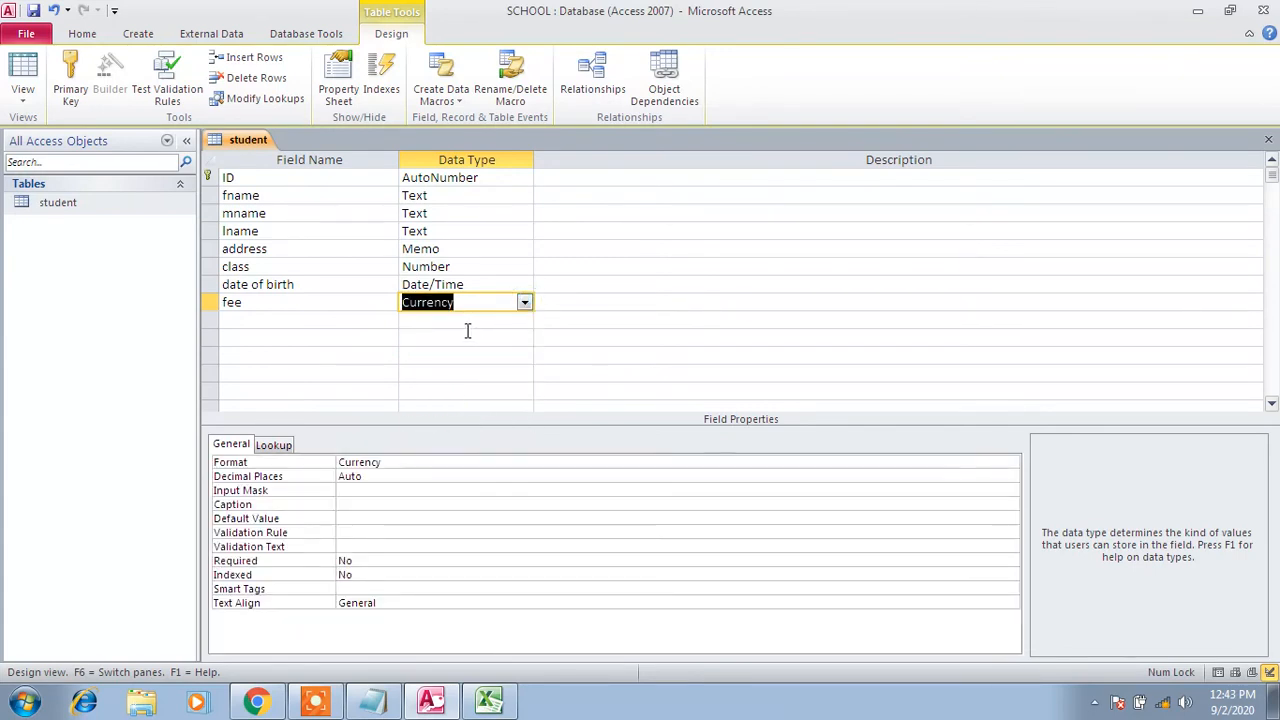
{"action": "left_click", "coordinate": [291, 319]}
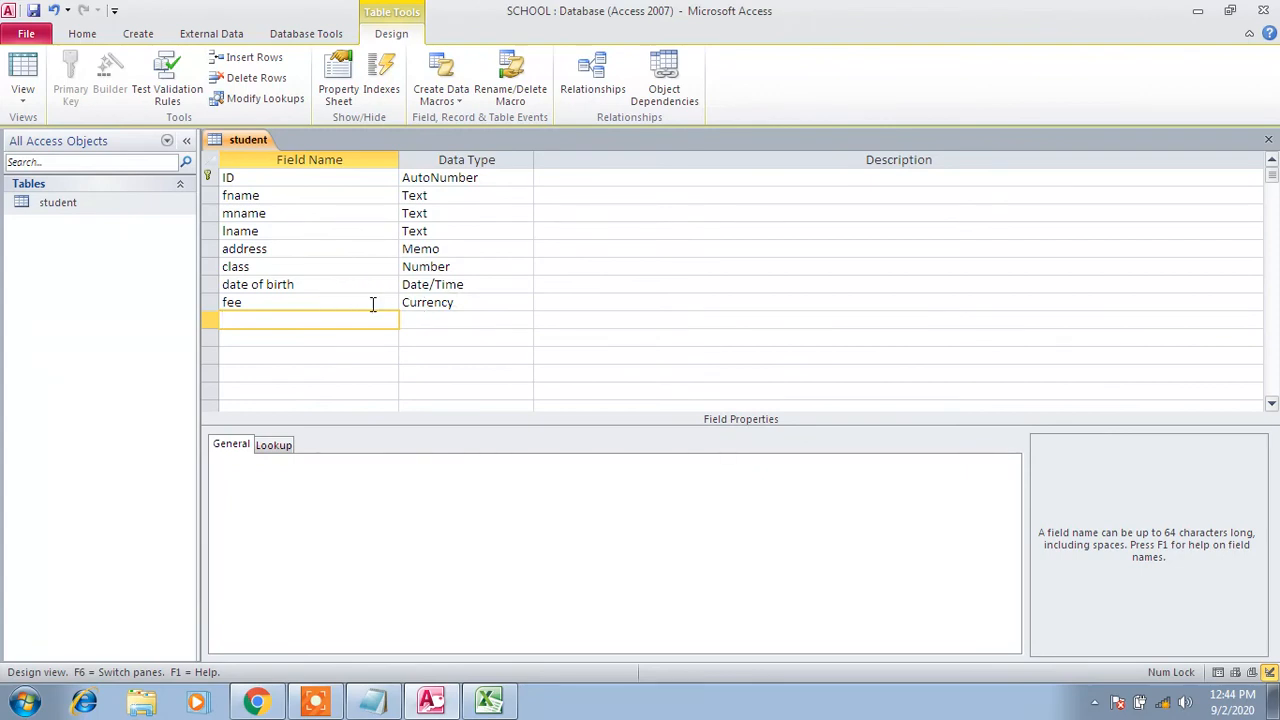
{"action": "left_click", "coordinate": [372, 700]}
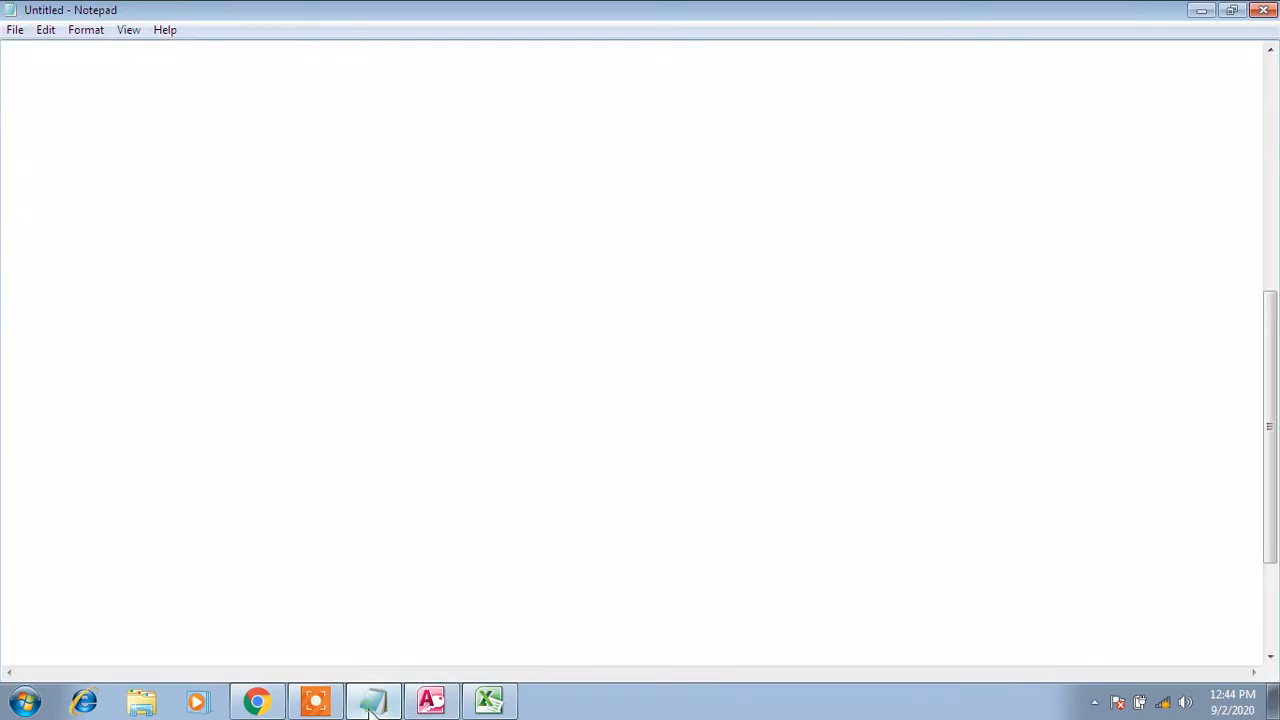
{"action": "left_click", "coordinate": [431, 700]}
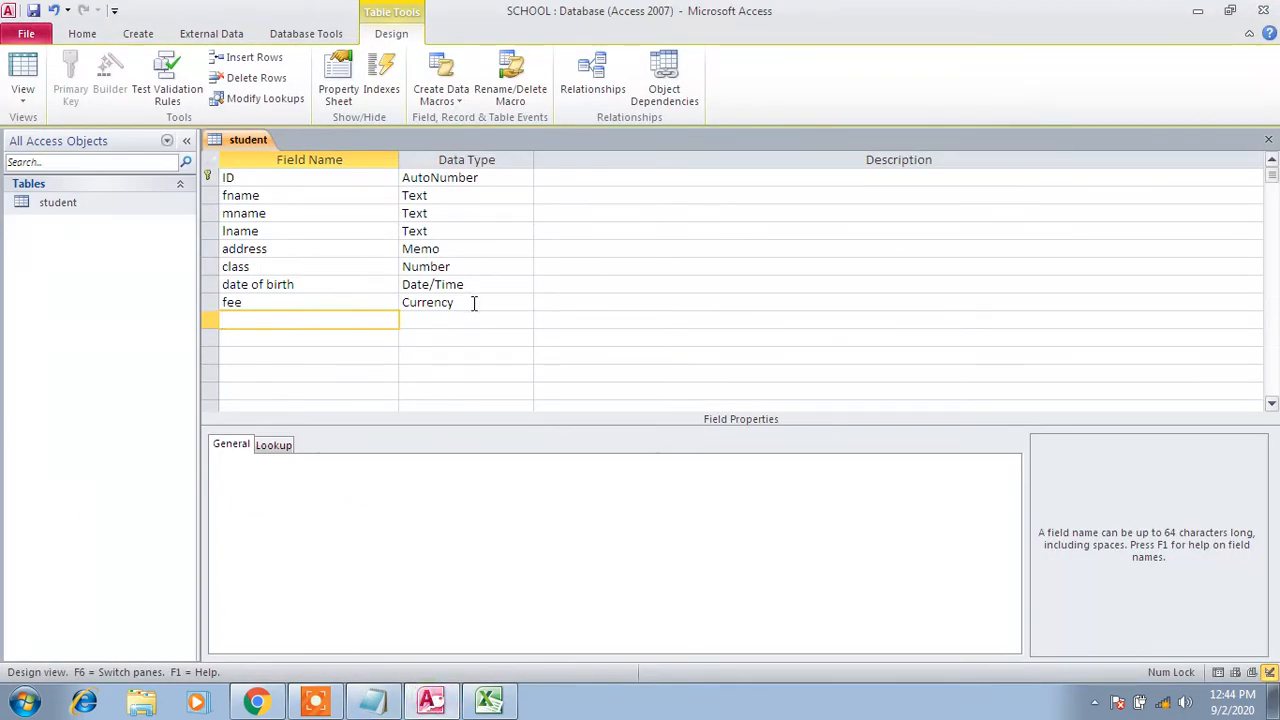
Close the student design, saving the changes, and reopen student as a datasheet
{"action": "right_click", "coordinate": [241, 140]}
{"action": "left_click", "coordinate": [280, 174]}
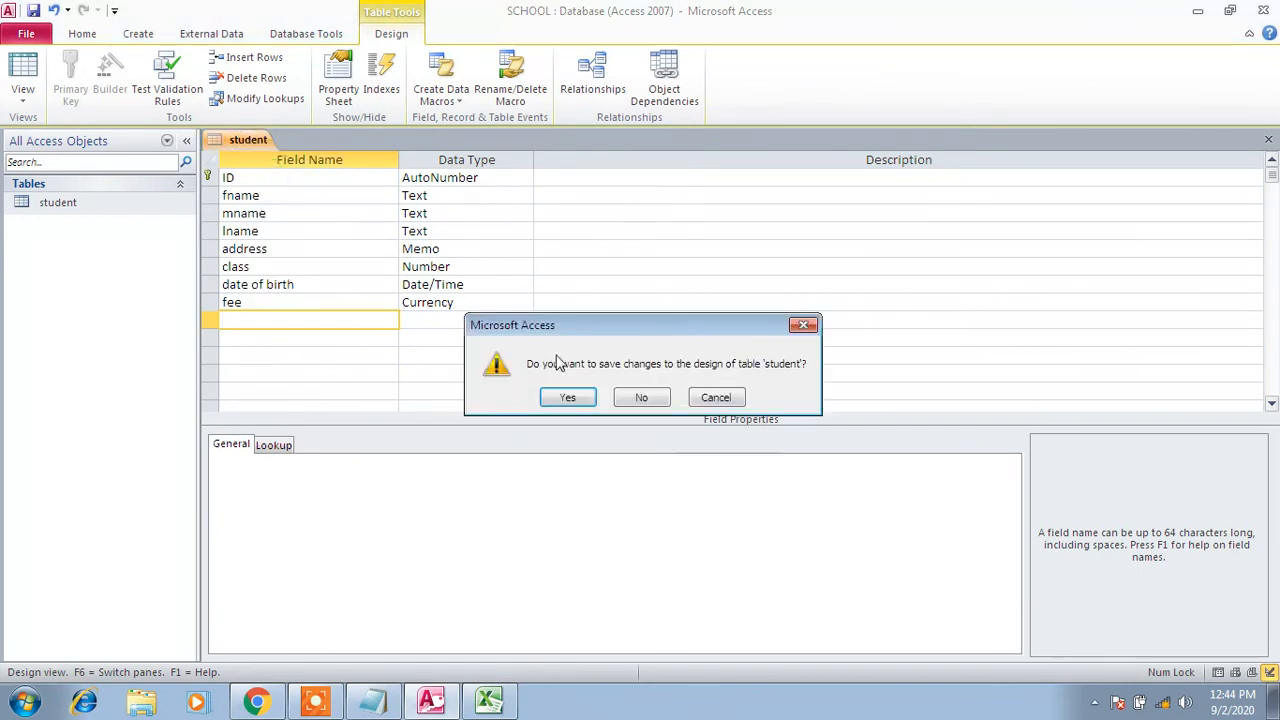
{"action": "left_click", "coordinate": [589, 400]}
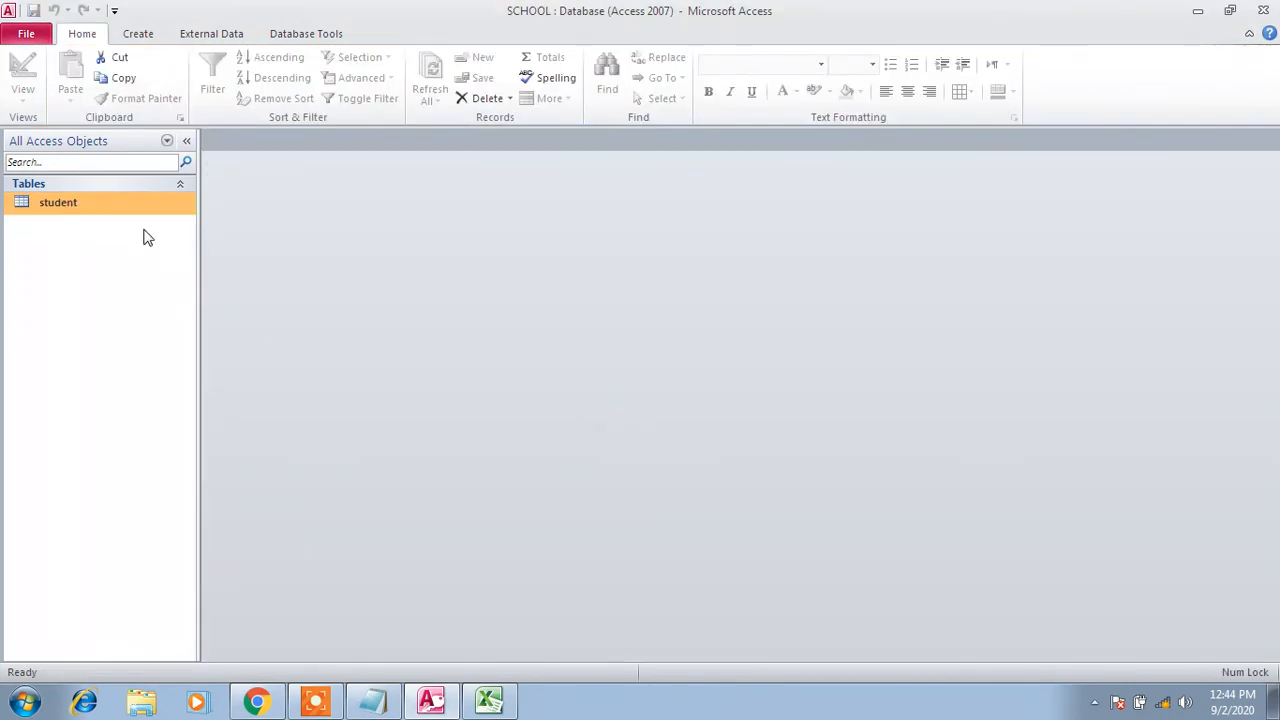
{"action": "double_click", "coordinate": [122, 205]}
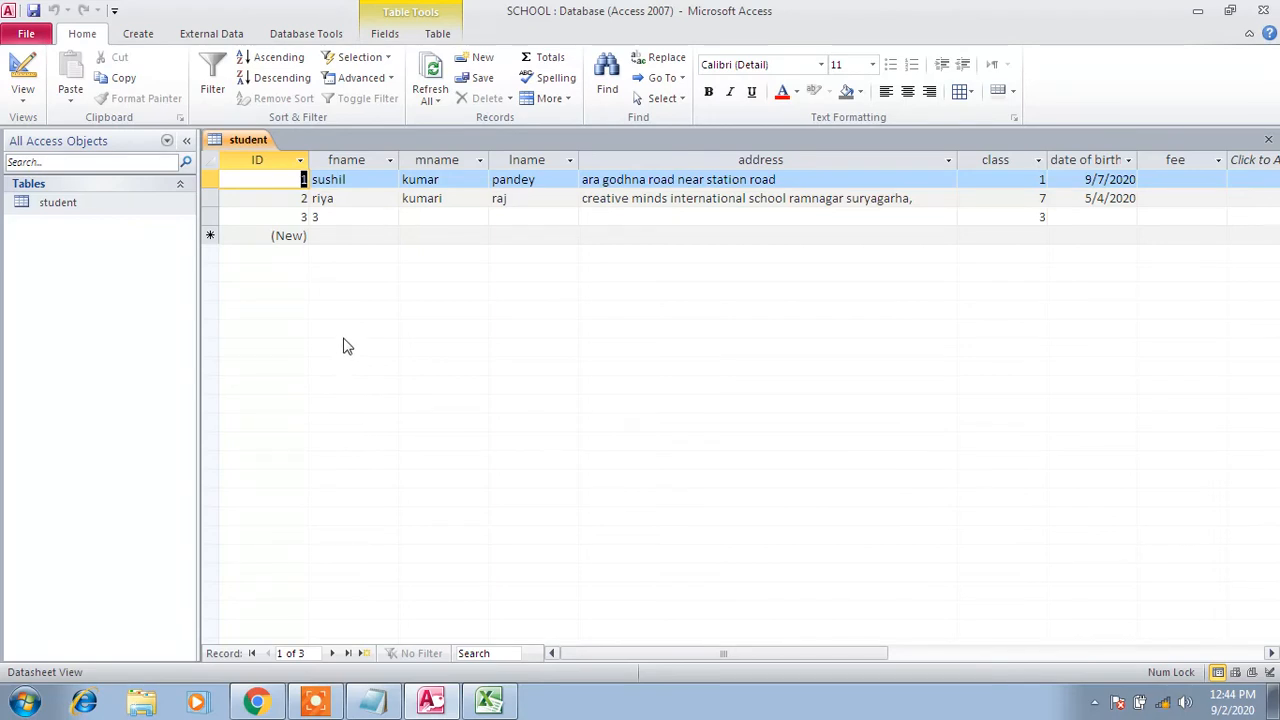
Enter a fee of 45000 for the first record
{"action": "left_click", "coordinate": [1172, 181]}
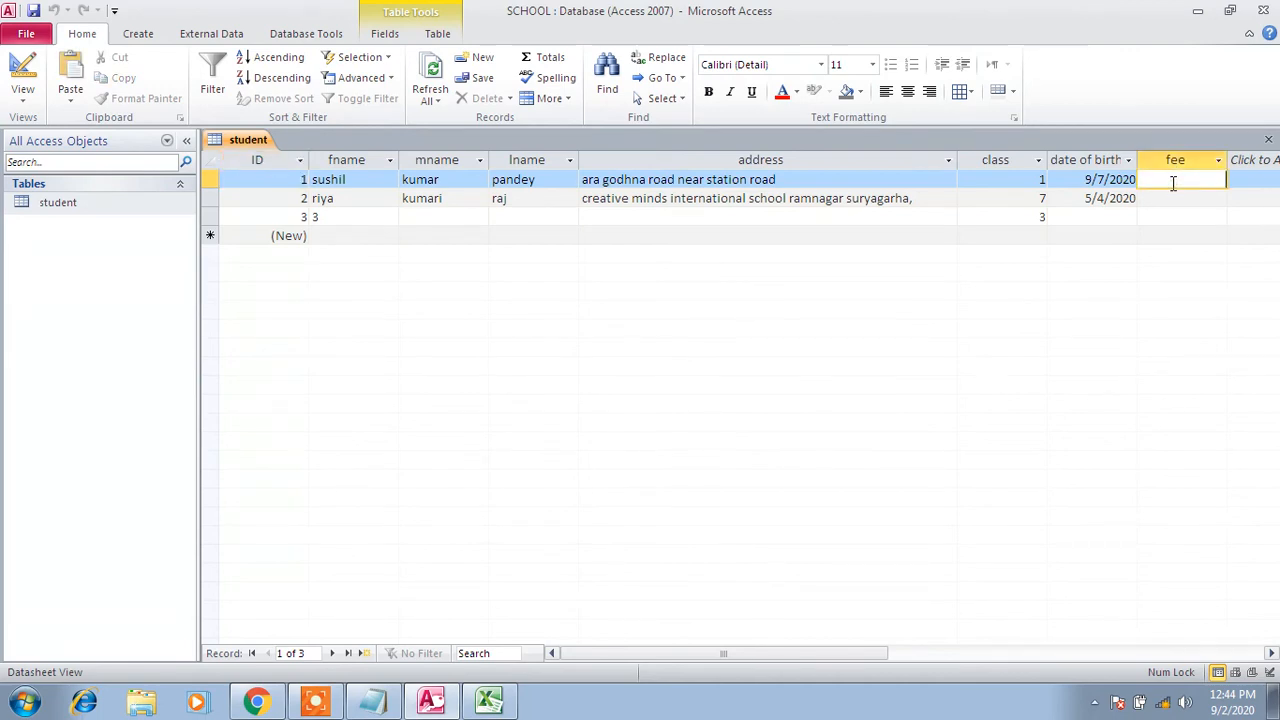
{"action": "type", "text": "45000"}
{"action": "key", "text": "Return"}
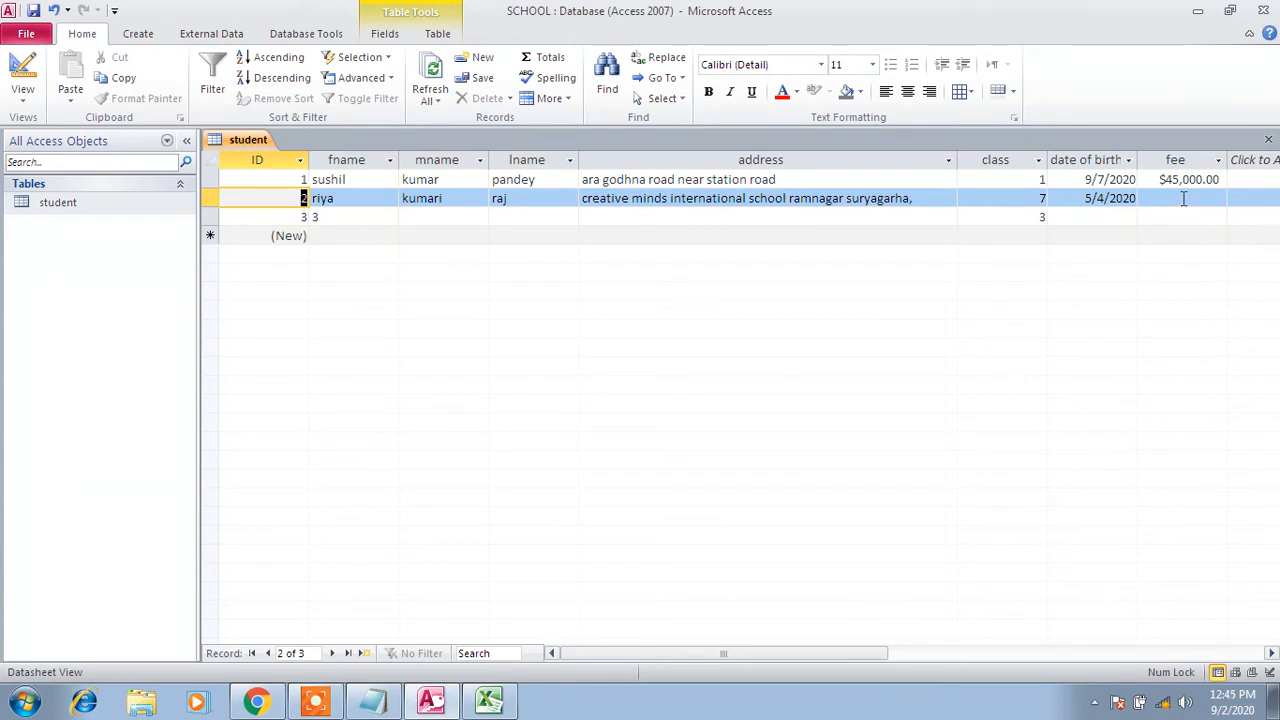
Enter invalid text as record 2's fee, then replace it with 35000 after the error
{"action": "left_click", "coordinate": [1182, 199]}
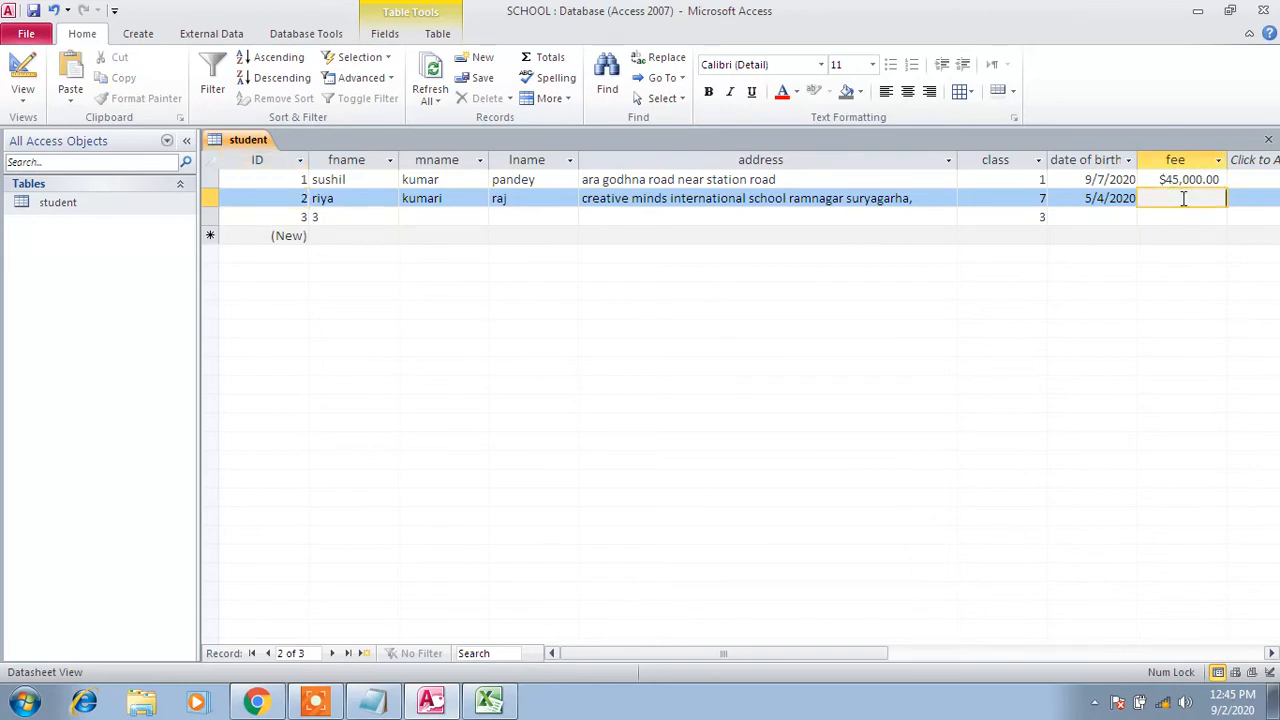
{"action": "type", "text": "sdfsddf"}
{"action": "key", "text": "Return"}
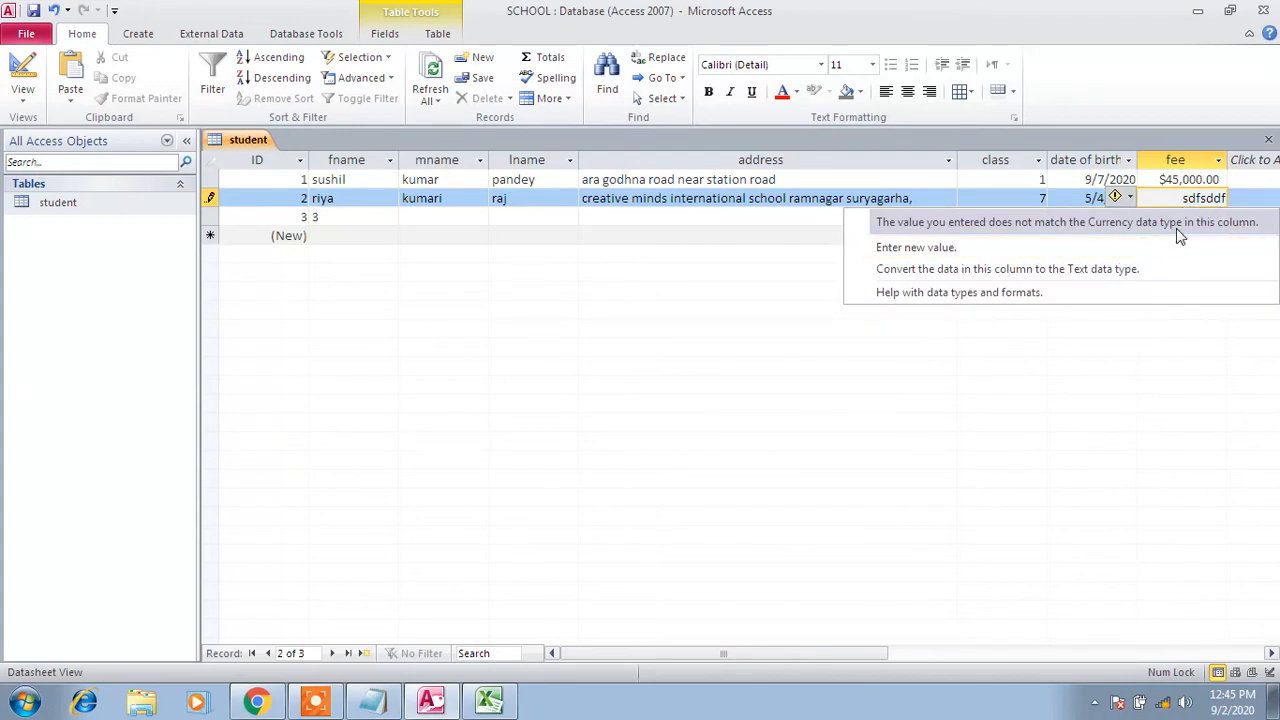
{"action": "left_click", "coordinate": [1067, 249]}
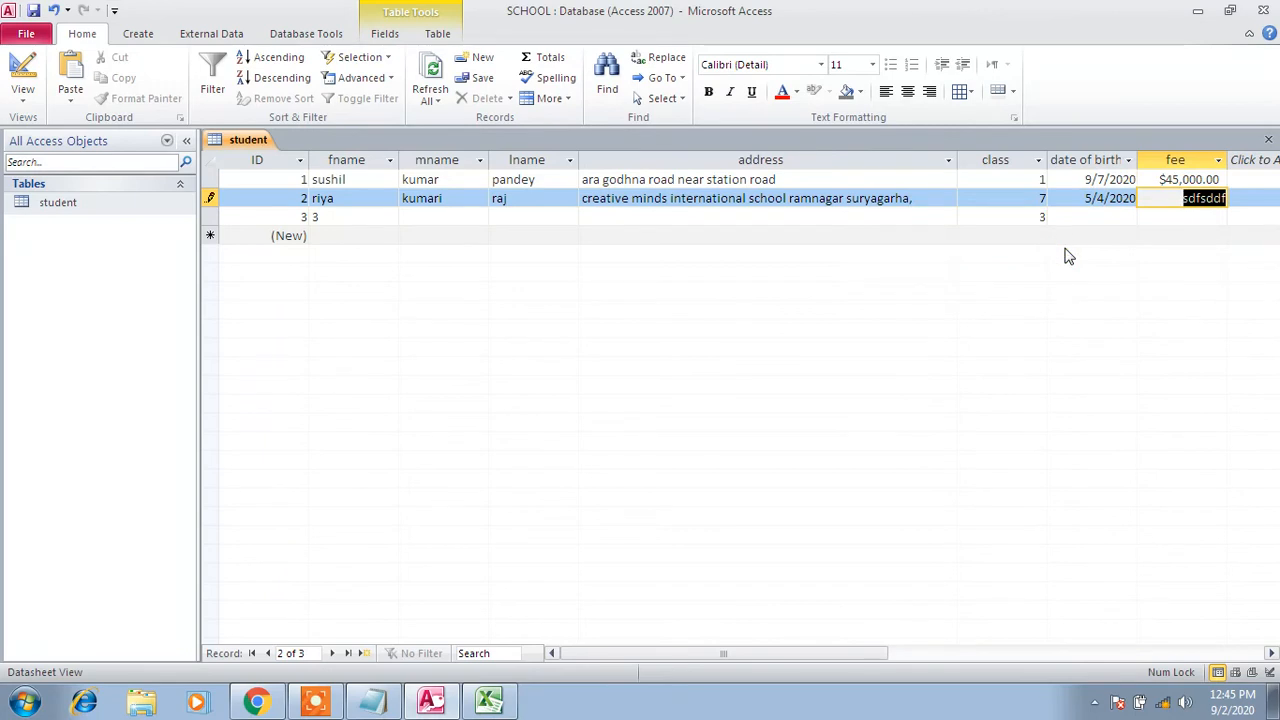
{"action": "type", "text": "35000"}
{"action": "left_click", "coordinate": [1106, 217]}
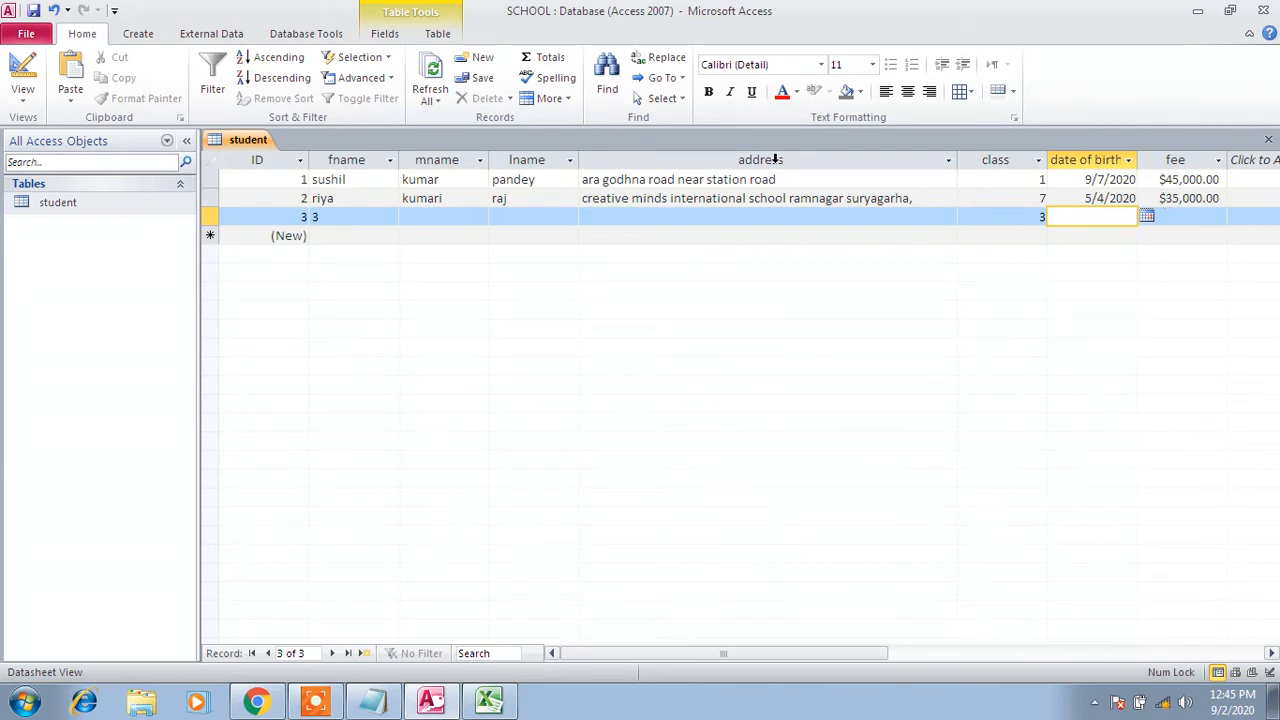
Close the student datasheet, open it in Design View, and rename ID to SNO
{"action": "right_click", "coordinate": [250, 143]}
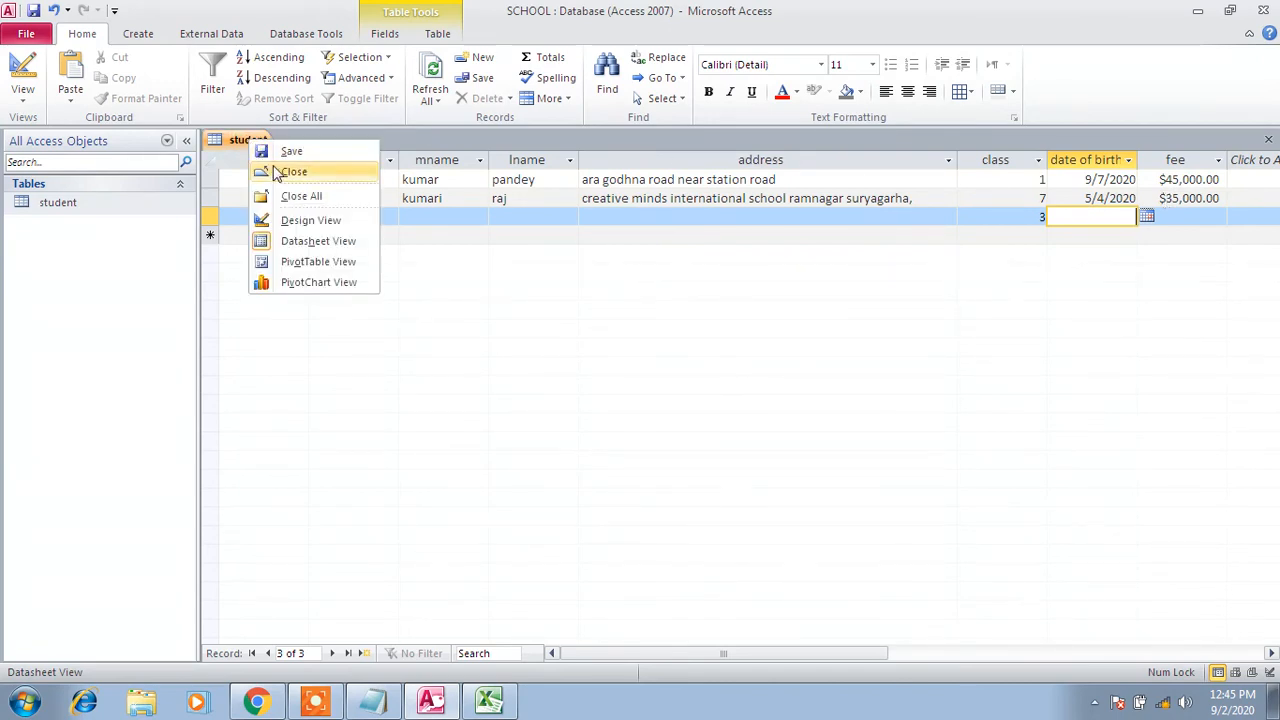
{"action": "left_click", "coordinate": [274, 170]}
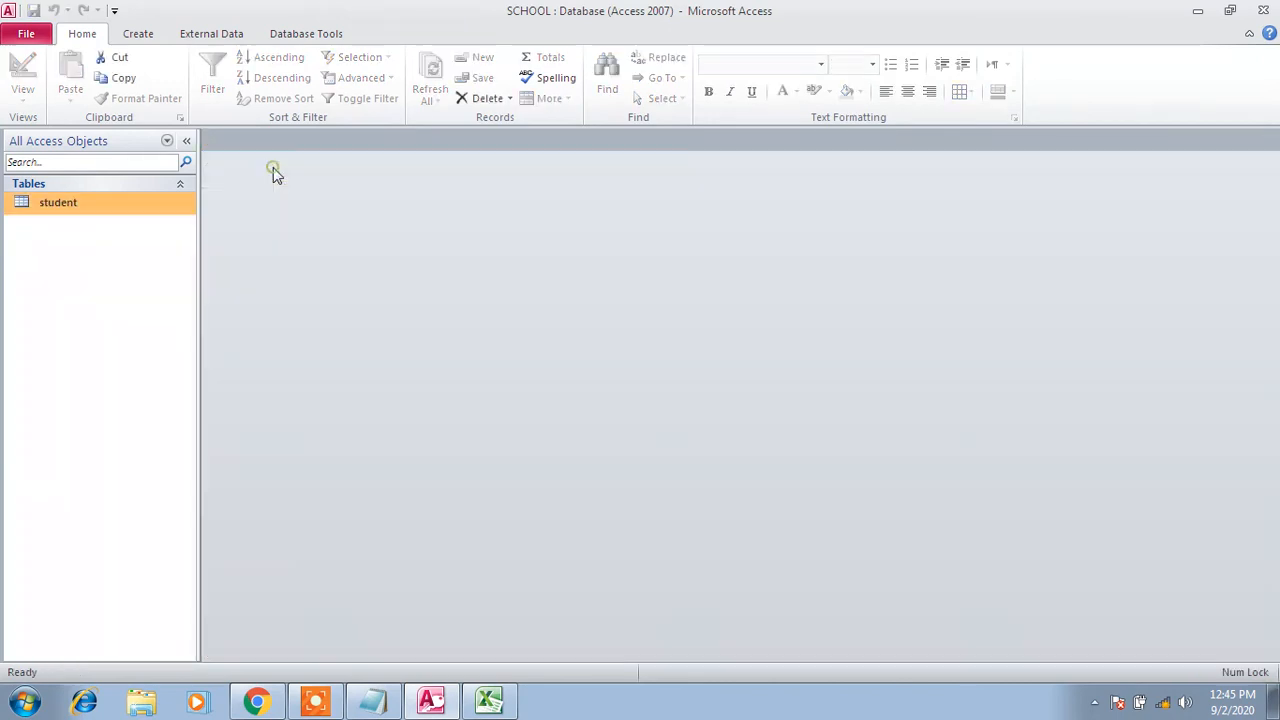
{"action": "right_click", "coordinate": [121, 200]}
{"action": "left_click", "coordinate": [160, 233]}
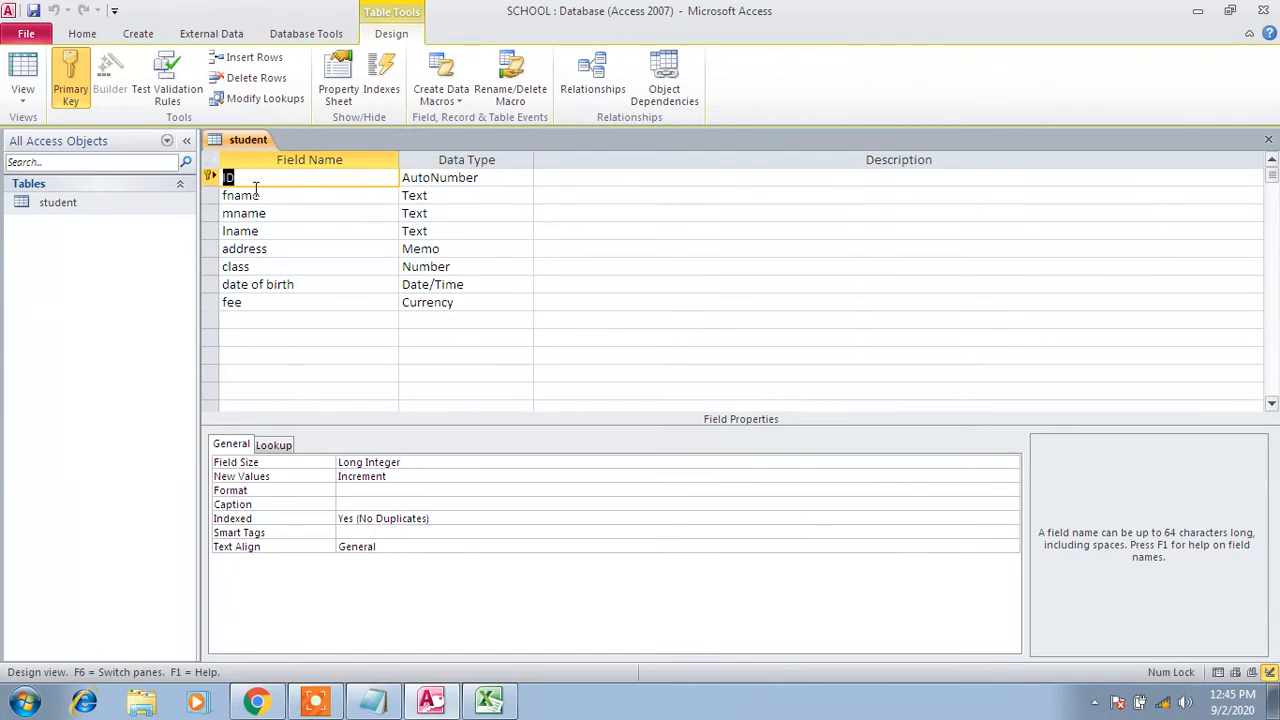
{"action": "key", "text": "Caps_Lock"}
{"action": "type", "text": "SNO"}
{"action": "key", "text": "Caps_Lock"}
Insert a blank line after AUTONUMBER in the Notepad notes and switch to Excel
{"action": "left_click", "coordinate": [381, 703]}
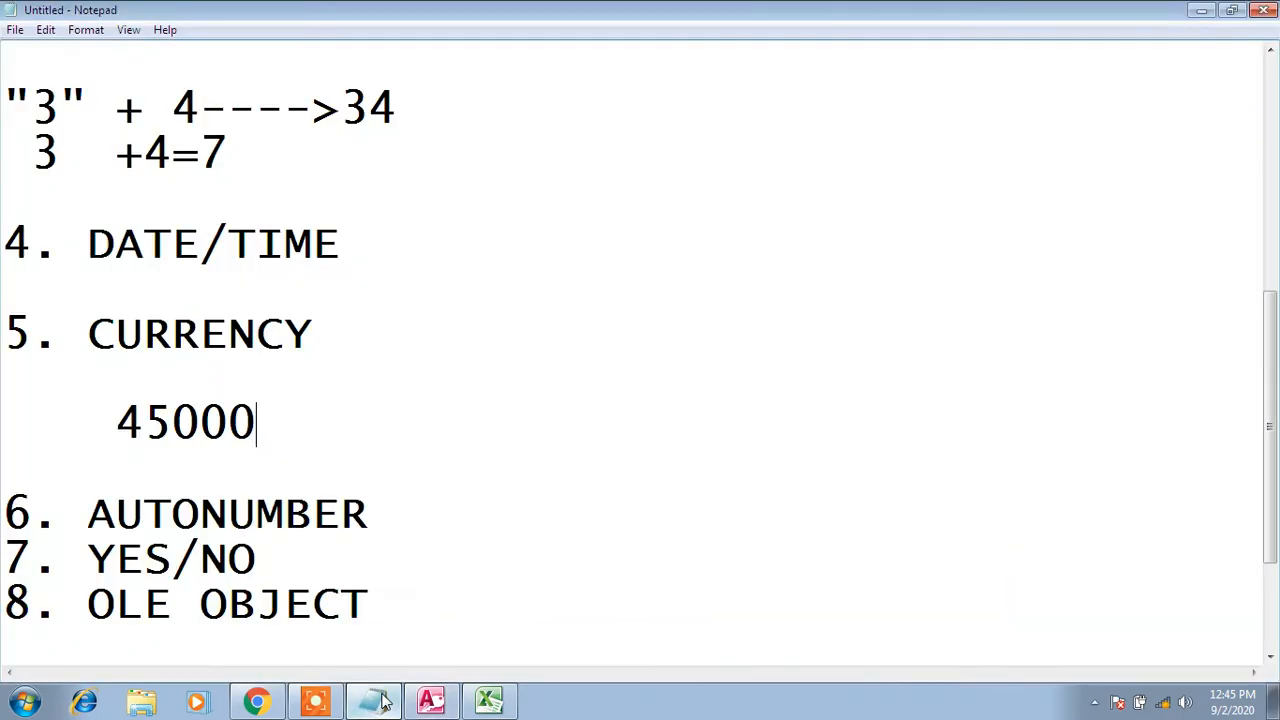
{"action": "left_click", "coordinate": [388, 514]}
{"action": "key", "text": "Return"}
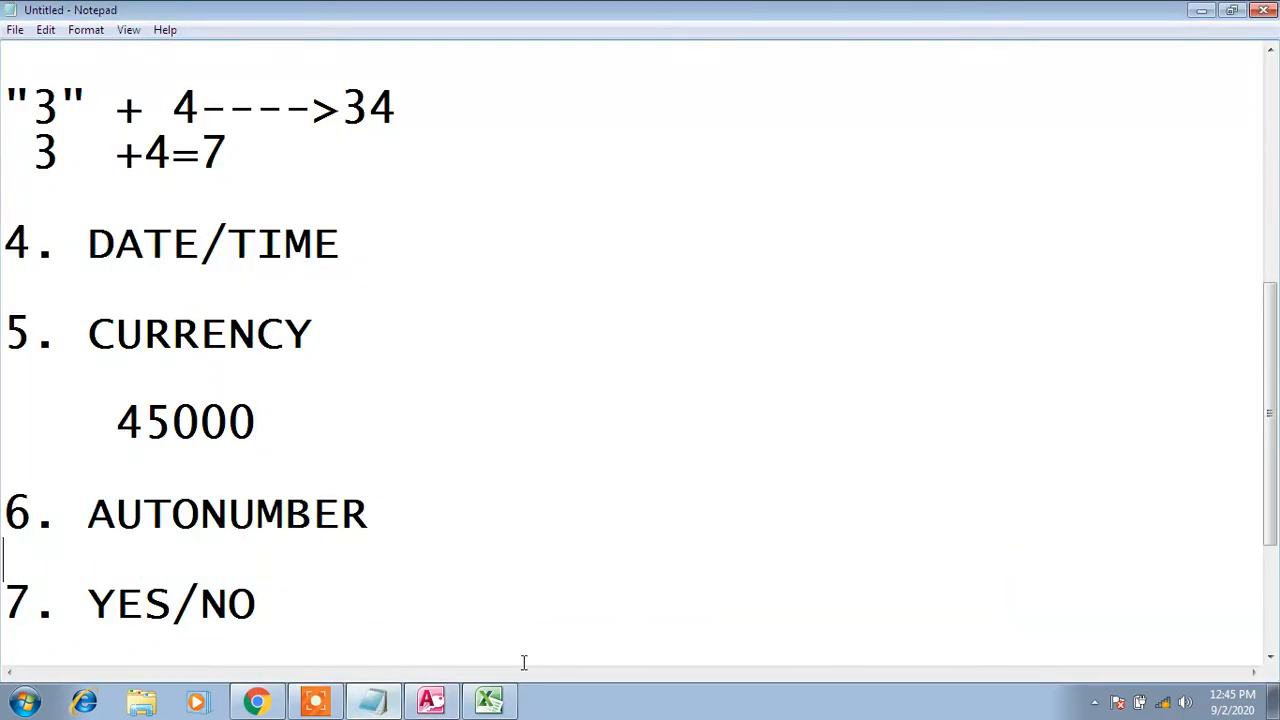
{"action": "left_click", "coordinate": [489, 700]}
{"action": "left_click", "coordinate": [440, 703]}
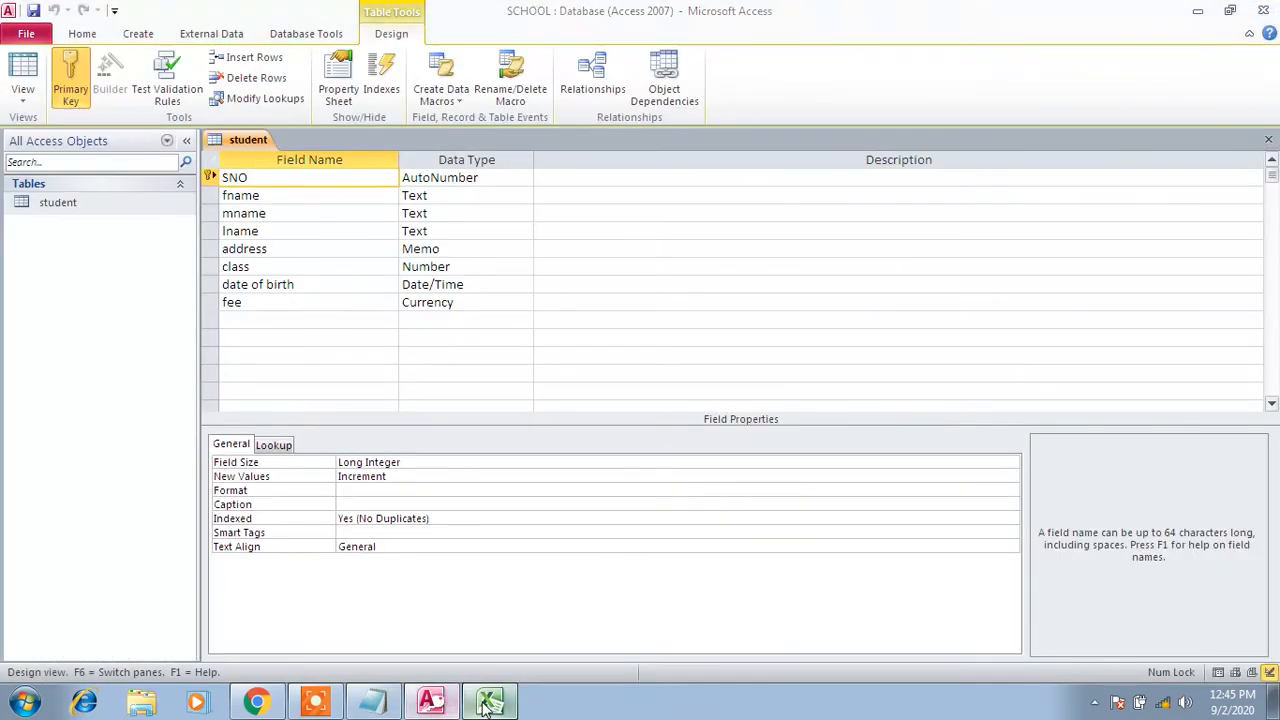
{"action": "left_click", "coordinate": [489, 700]}
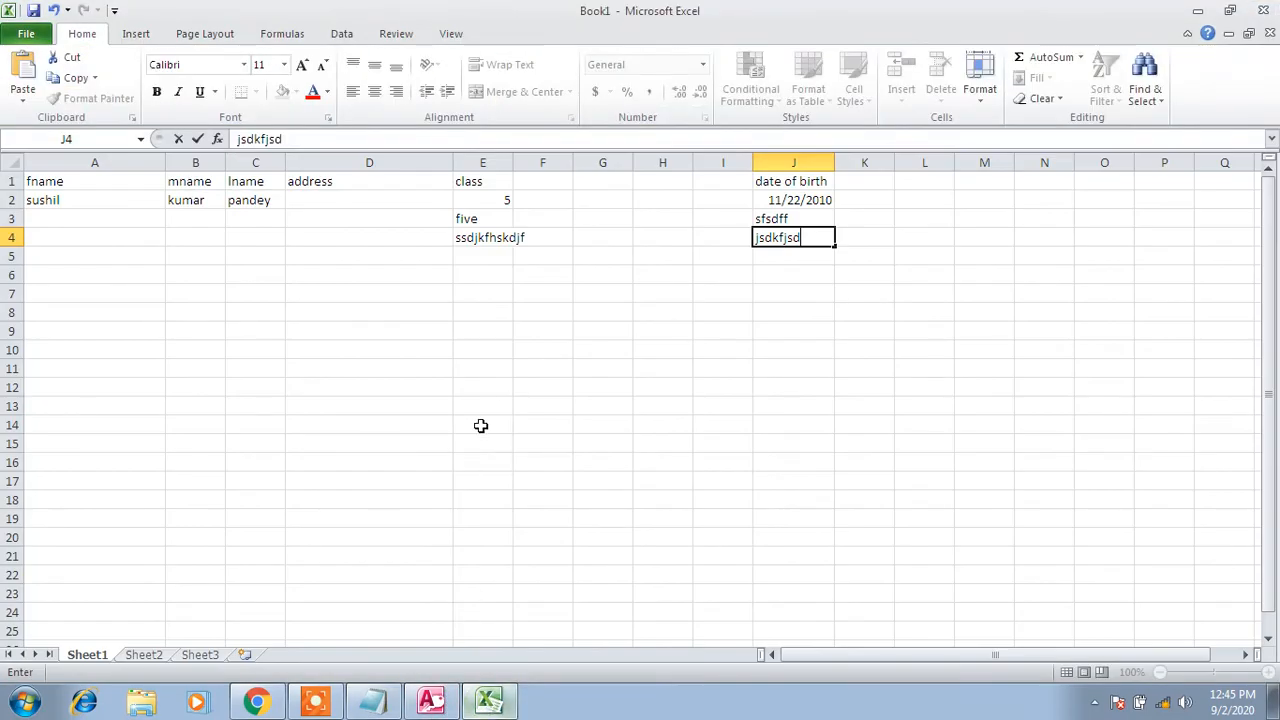
Enter the numbers 1 through 6 down column L starting at L1
{"action": "left_click", "coordinate": [942, 181]}
{"action": "type", "text": "1"}
{"action": "key", "text": "Return"}
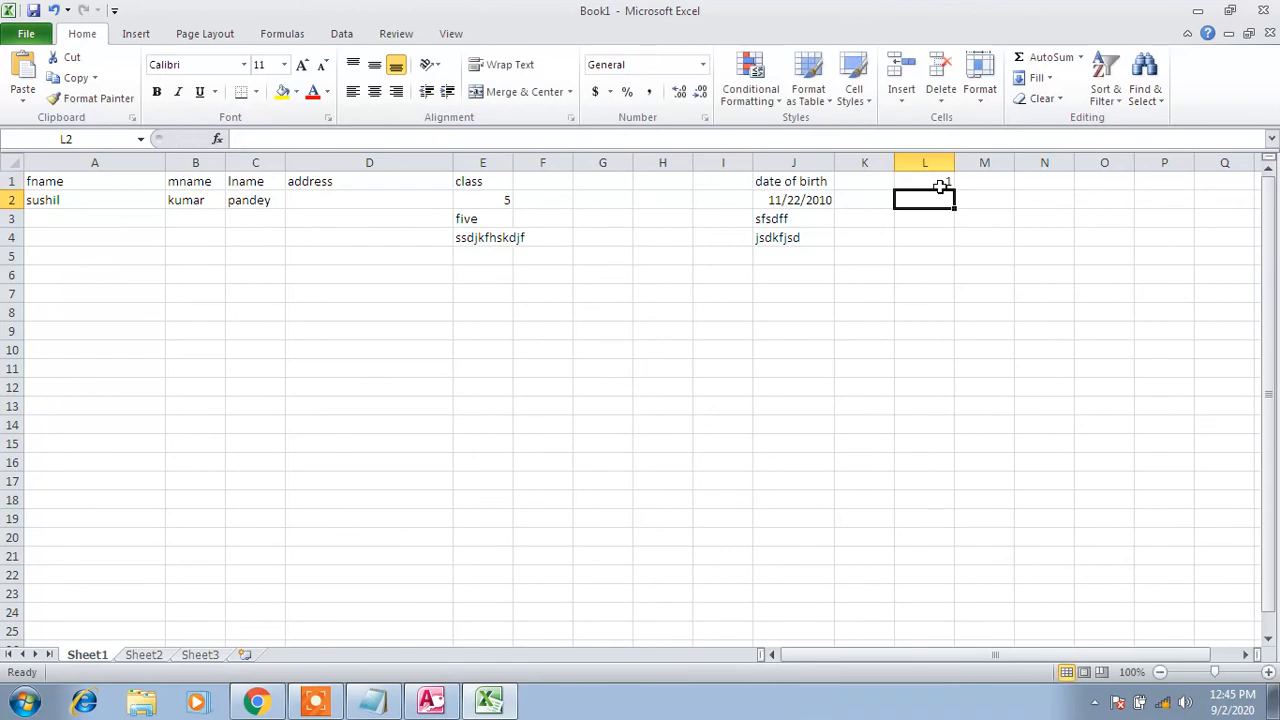
{"action": "type", "text": "2"}
{"action": "key", "text": "Return"}
{"action": "type", "text": "3"}
{"action": "key", "text": "Return"}
{"action": "type", "text": "4"}
{"action": "key", "text": "Return"}
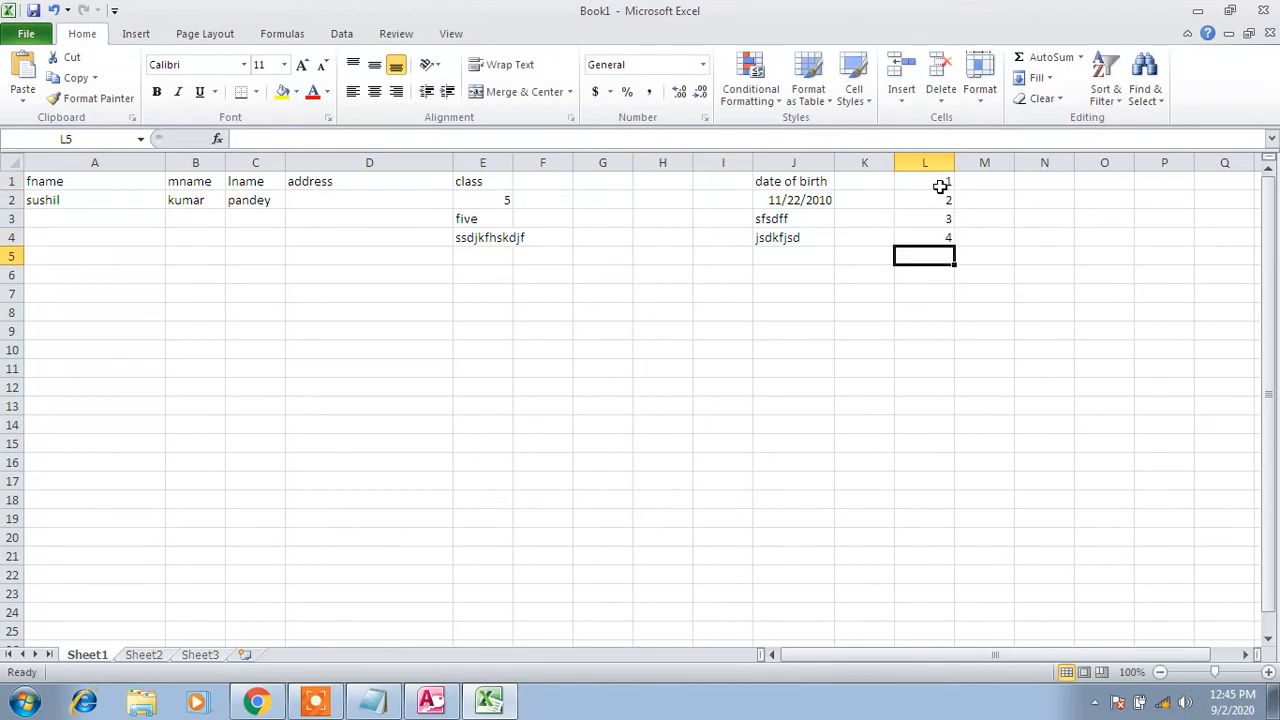
{"action": "type", "text": "5"}
{"action": "key", "text": "Return"}
{"action": "type", "text": "6"}
{"action": "key", "text": "Return"}
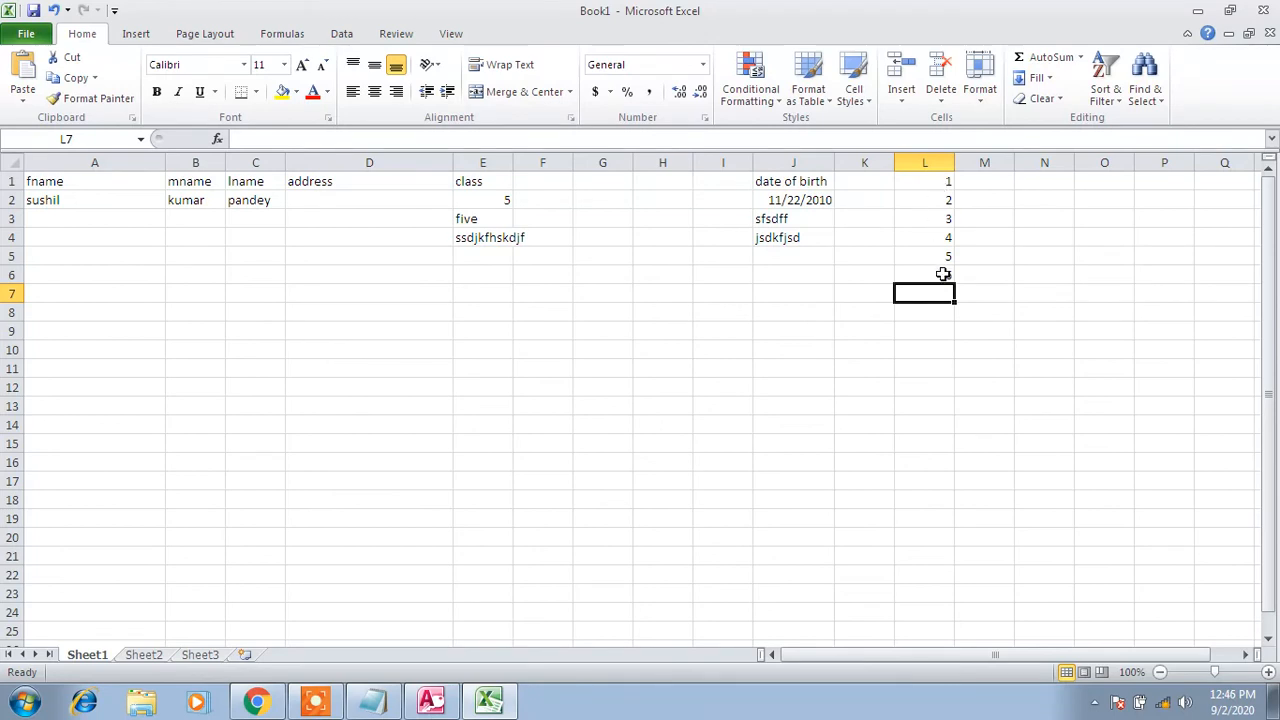
Clear cells L2:L7 so only 1 remains in L1, then return to Access
{"action": "left_click_drag", "start_coordinate": [944, 195], "coordinate": [937, 289]}
{"action": "key", "text": "Delete"}
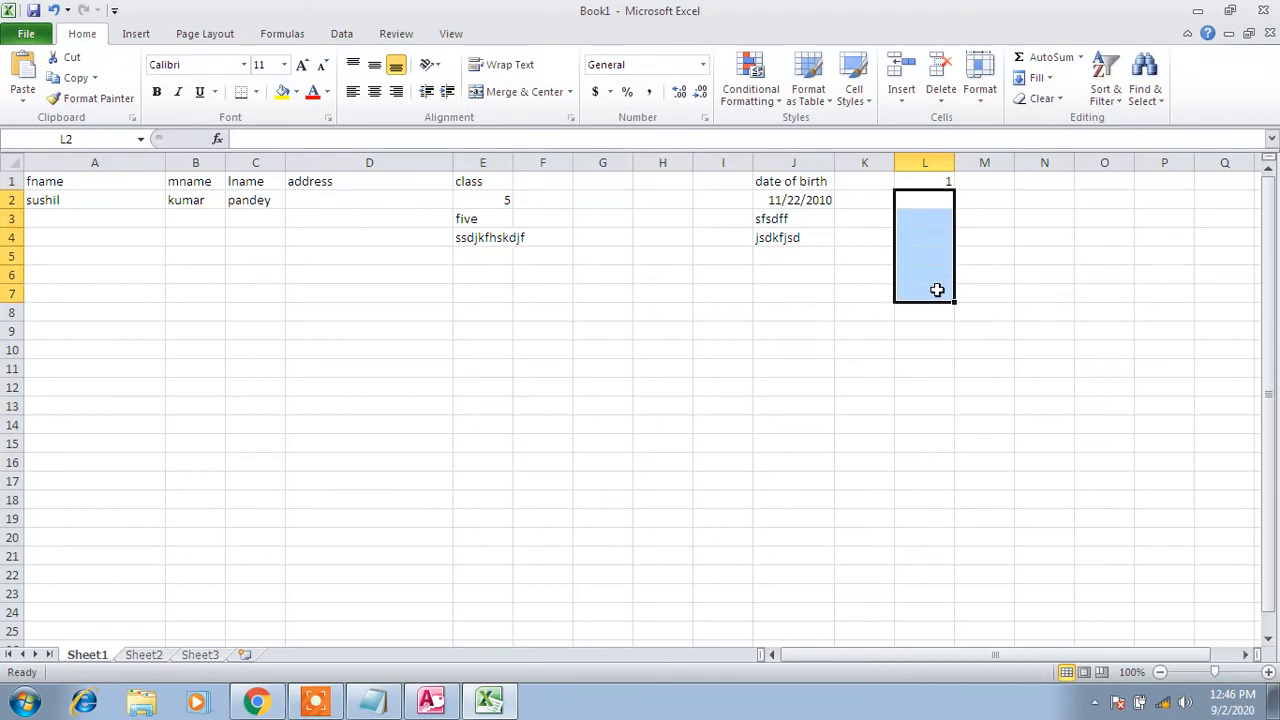
{"action": "left_click", "coordinate": [944, 204]}
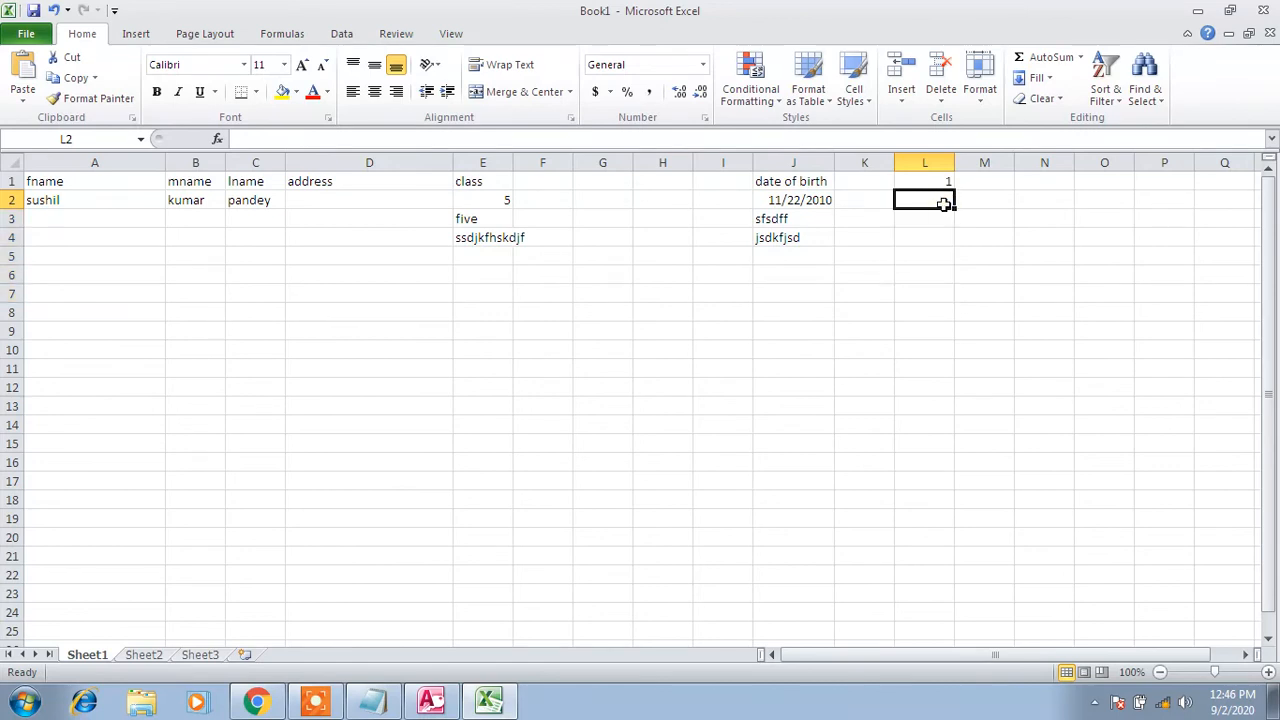
{"action": "left_click", "coordinate": [440, 700]}
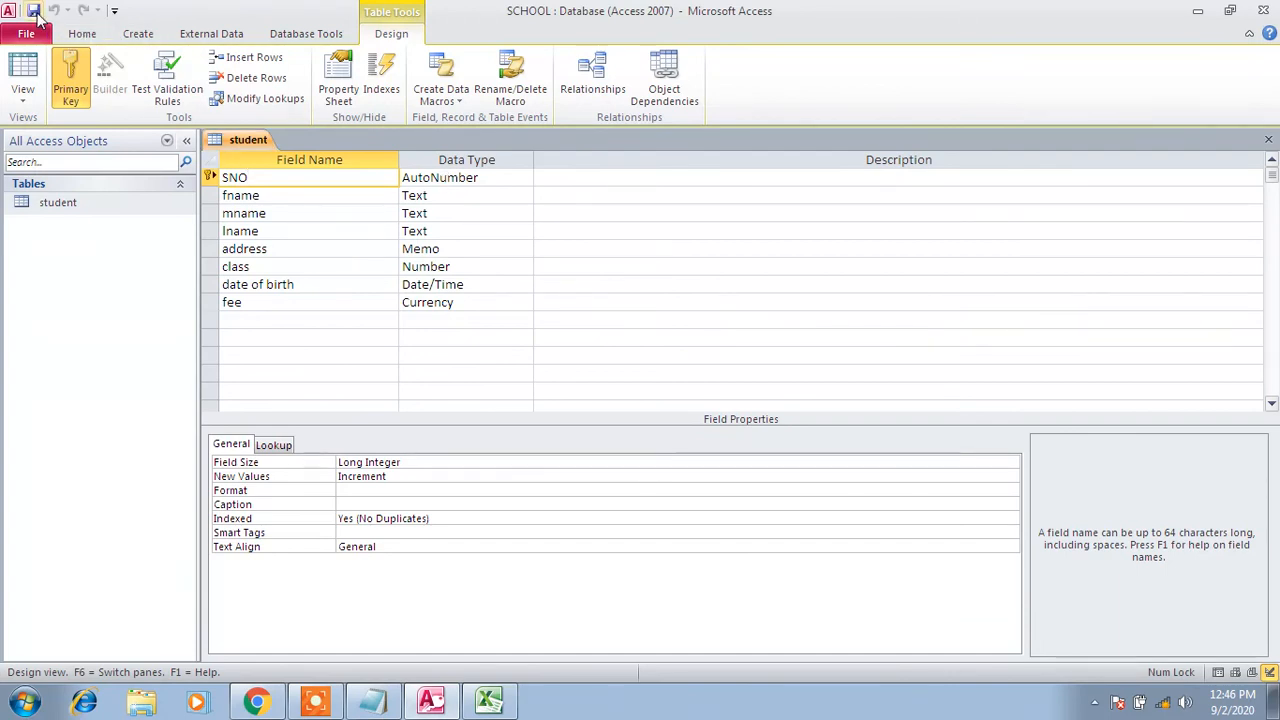
Open the student datasheet and start record 4: fname creative, mname minds, lname 'international sc'
{"action": "double_click", "coordinate": [100, 203]}
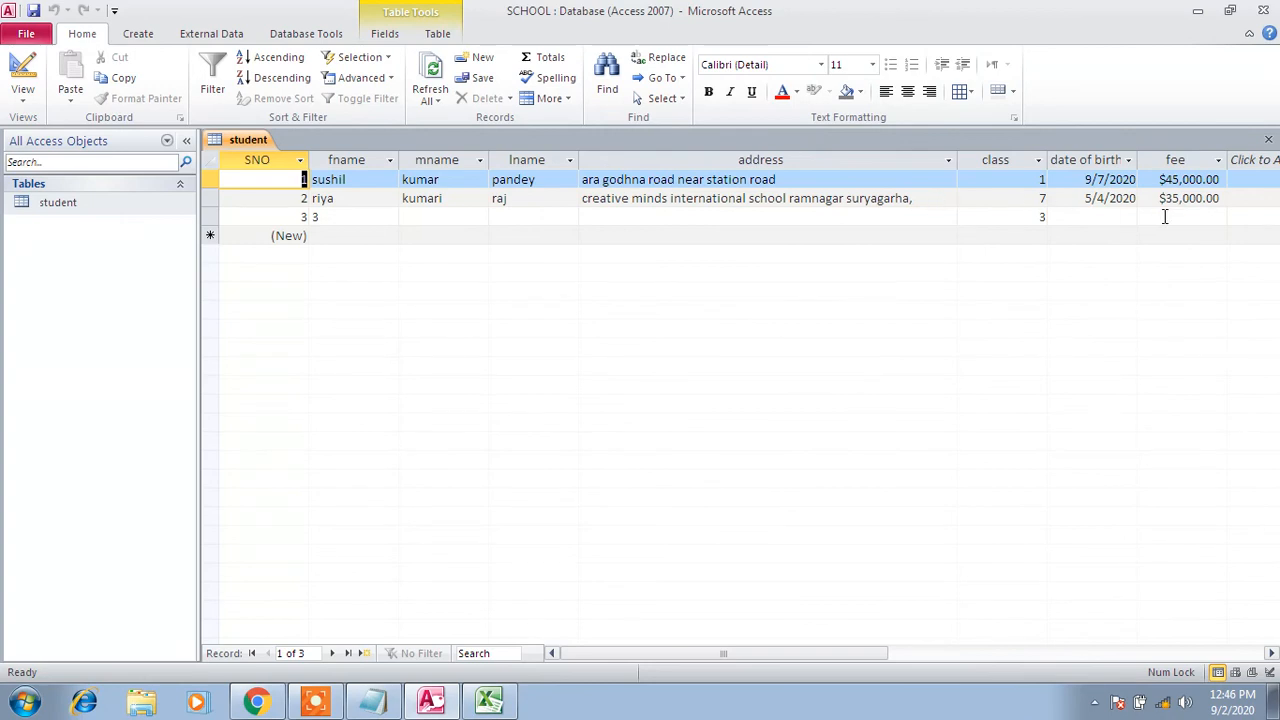
{"action": "left_click", "coordinate": [285, 235]}
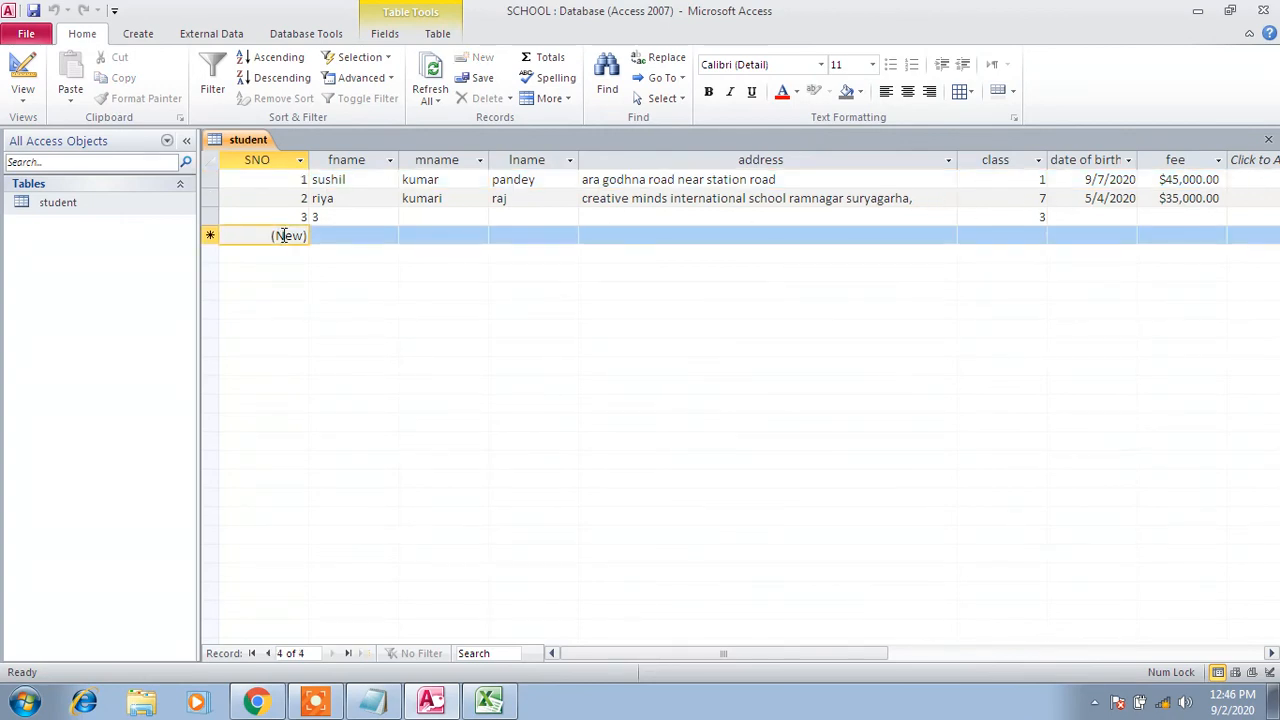
{"action": "key", "text": "Tab"}
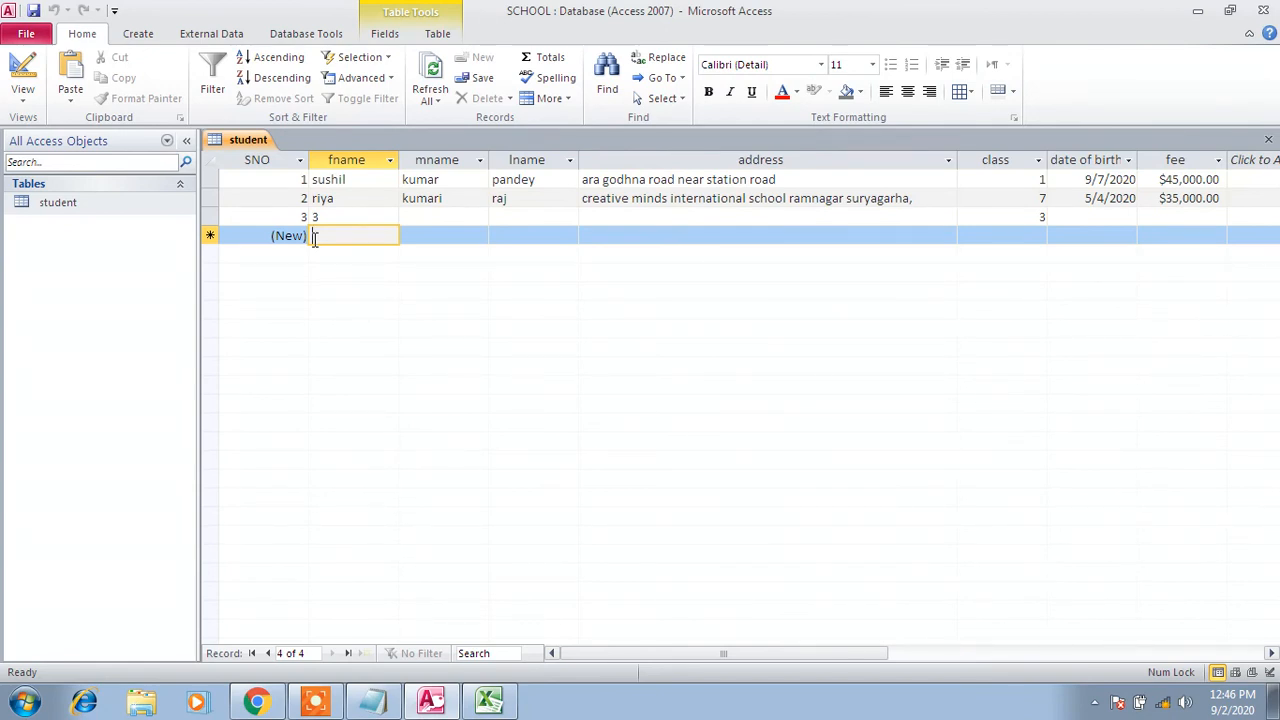
{"action": "type", "text": "creative"}
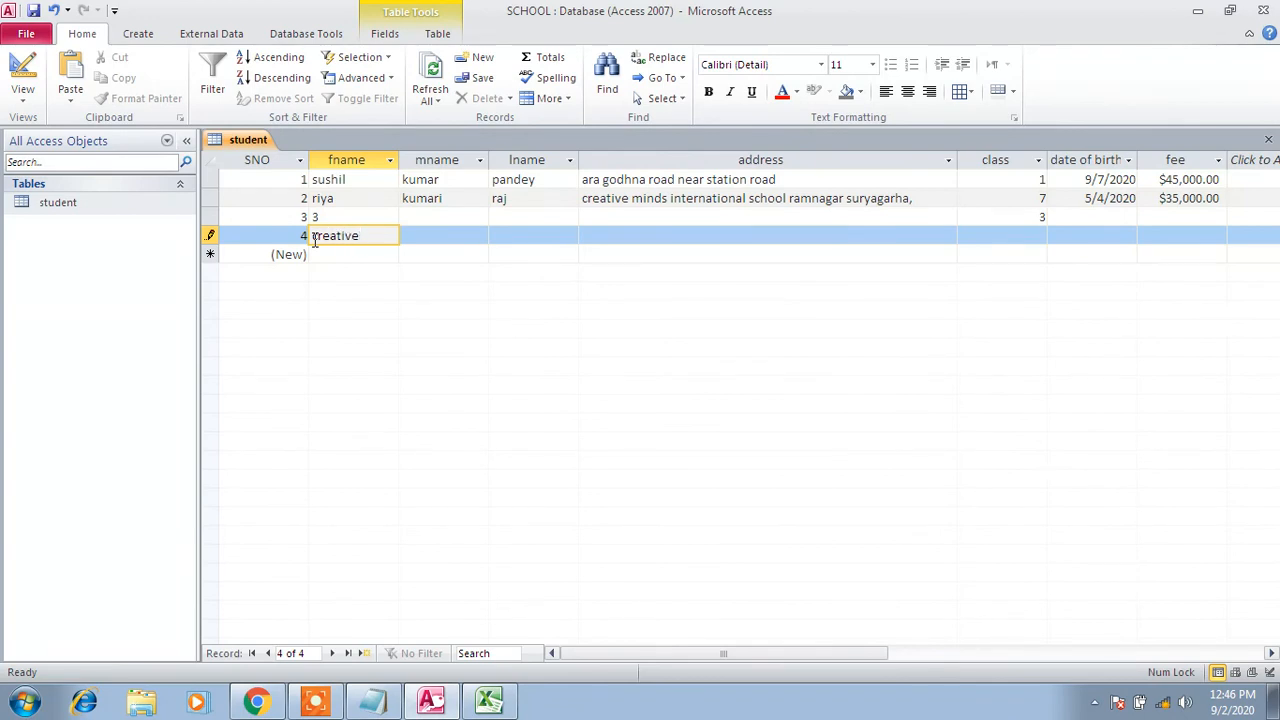
{"action": "key", "text": "Tab"}
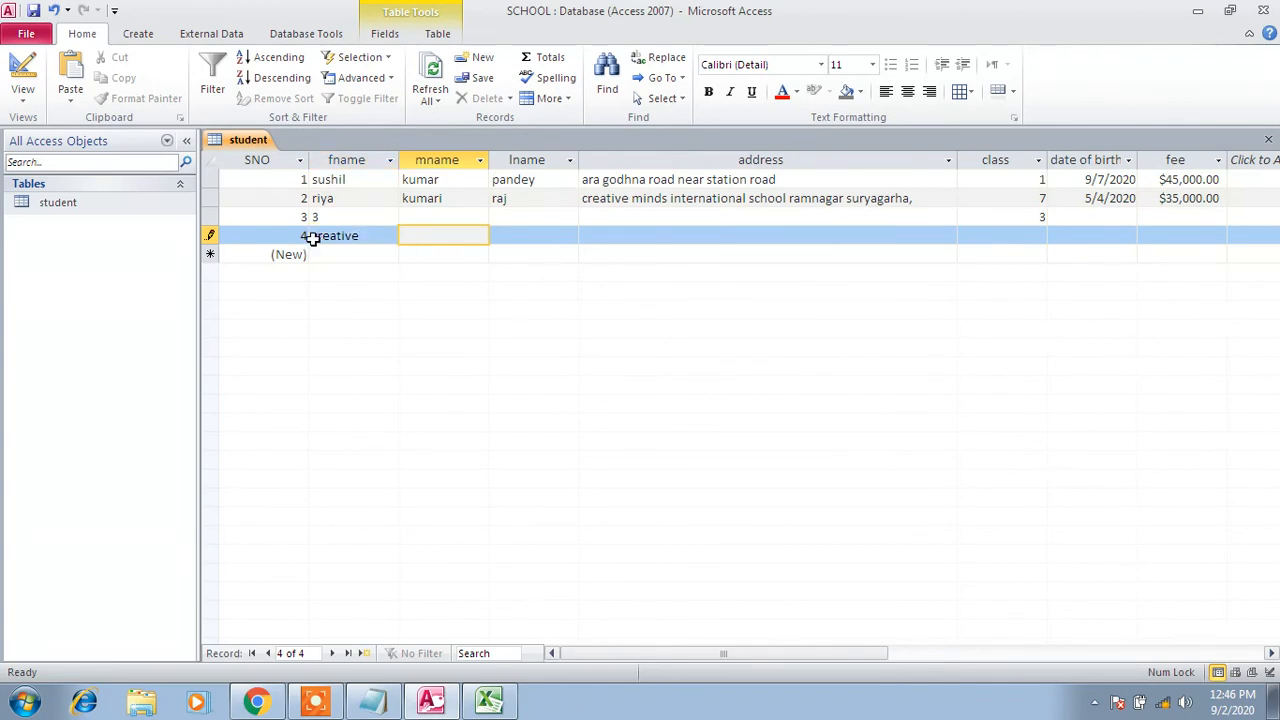
{"action": "type", "text": "min"}
{"action": "type", "text": "ds"}
{"action": "key", "text": "Tab"}
{"action": "type", "text": "int"}
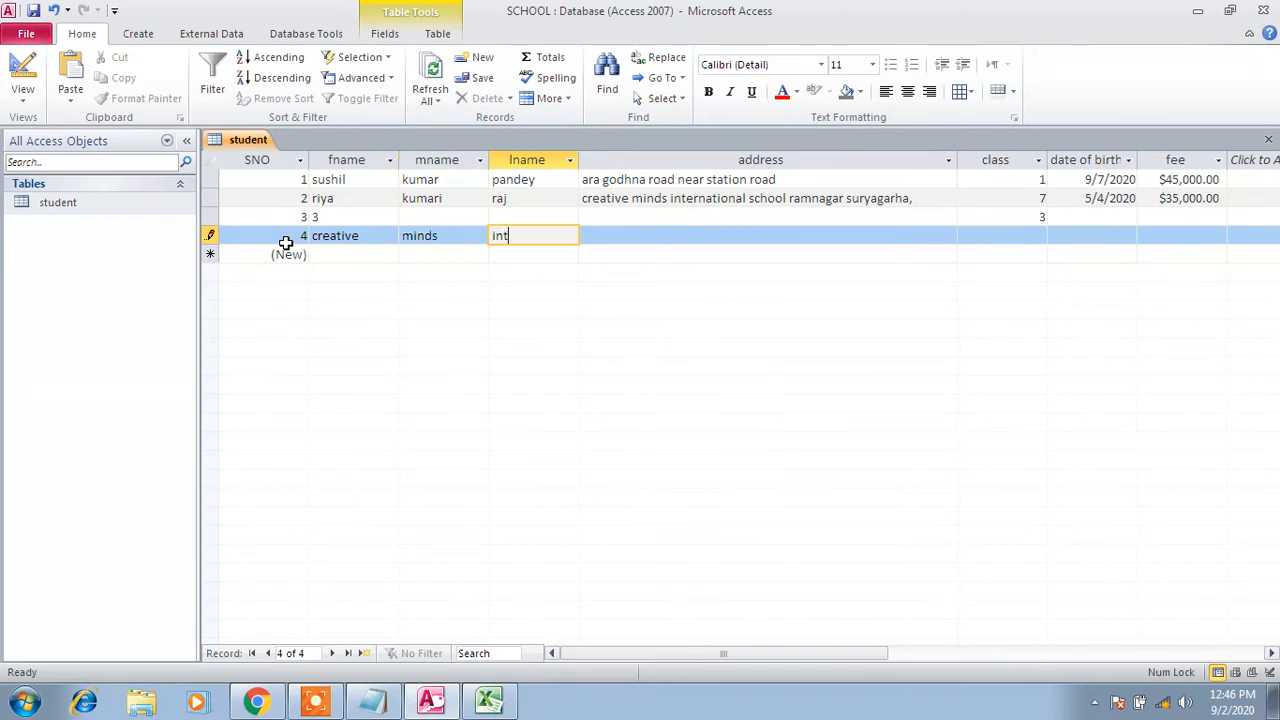
{"action": "type", "text": "ernational sc"}
{"action": "left_click", "coordinate": [285, 243]}
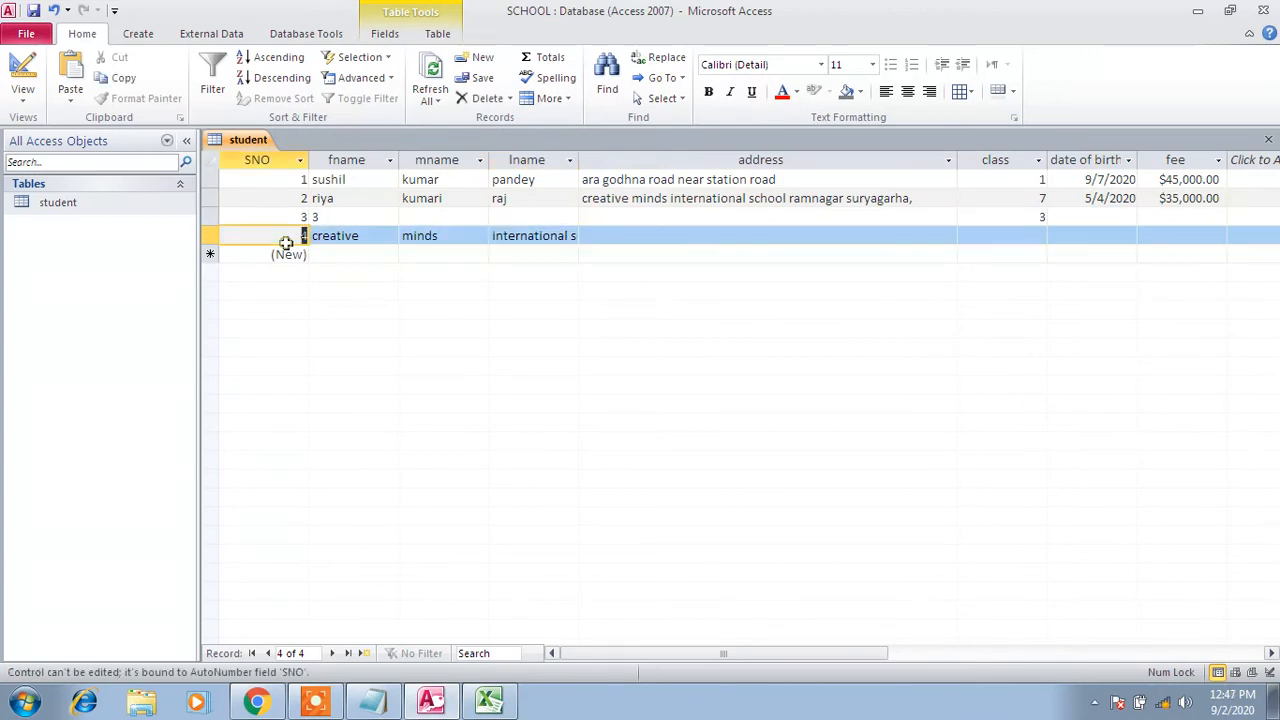
{"action": "key", "text": "Tab"}
{"action": "key", "text": "Tab"}
{"action": "key", "text": "Tab"}
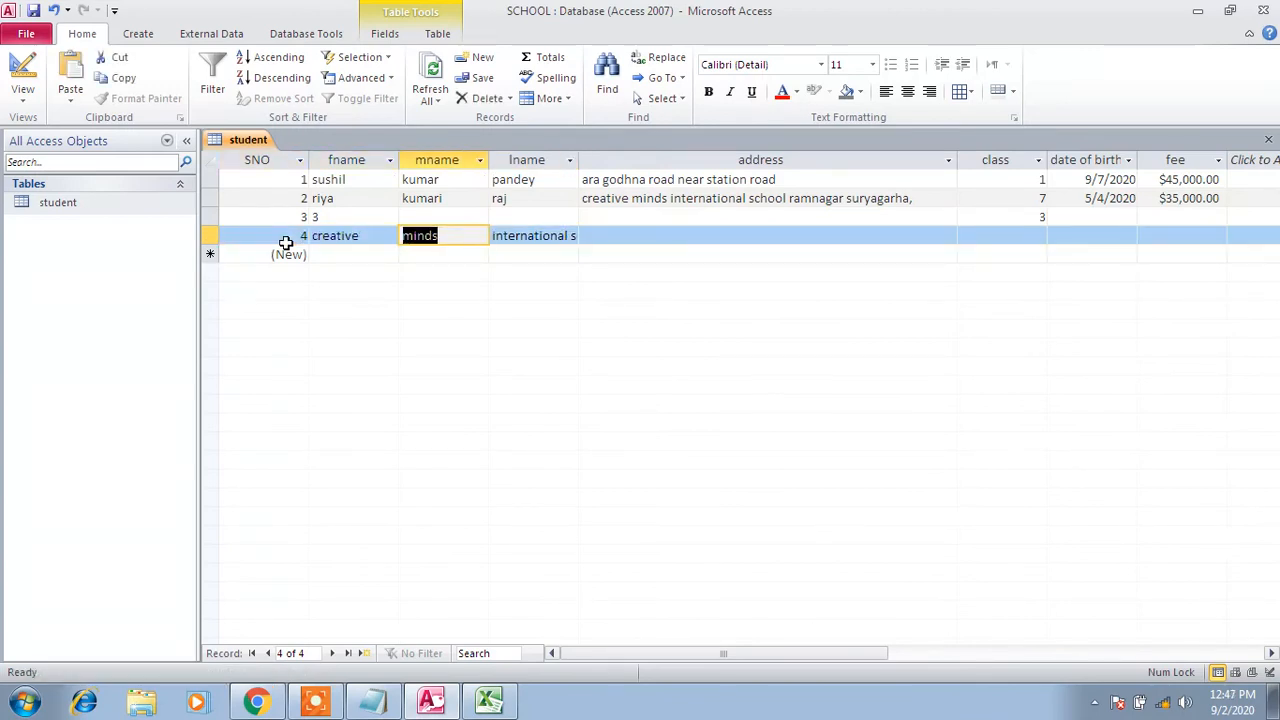
Give record 4 the address 'ramnagar suryagarha' and save the record
{"action": "left_click", "coordinate": [692, 237]}
{"action": "type", "text": "ramn"}
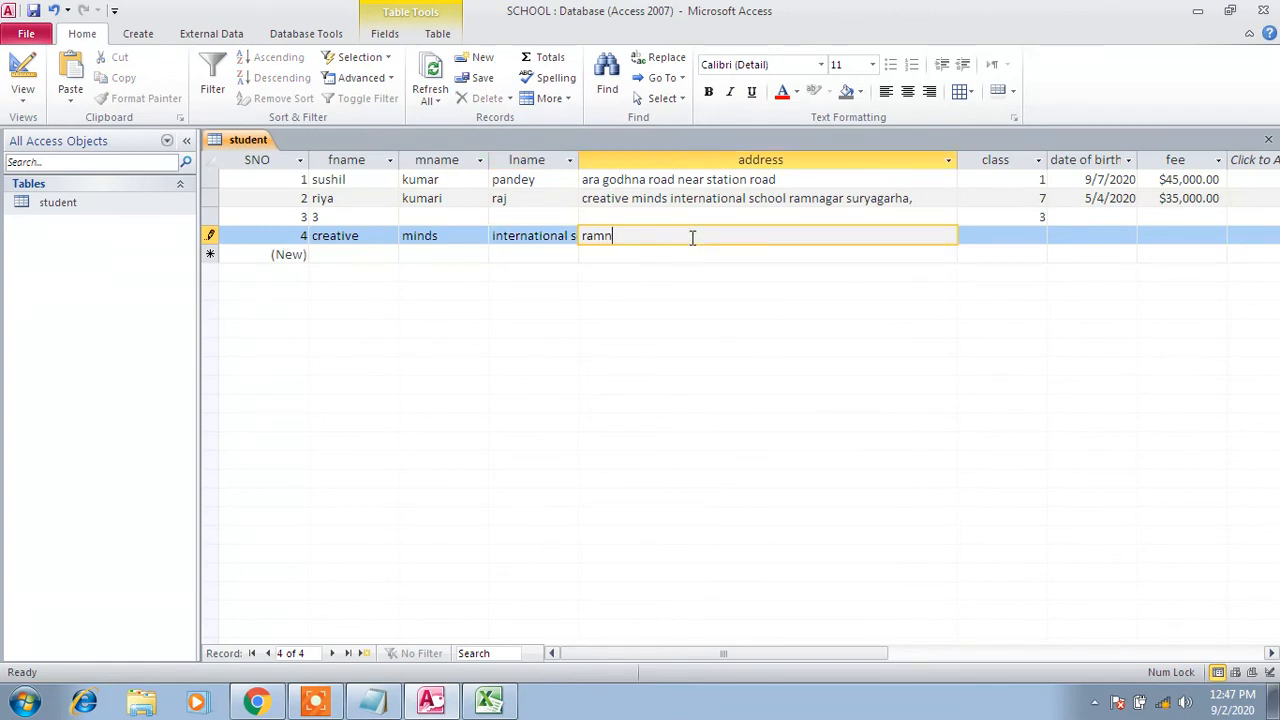
{"action": "type", "text": "agar suryagarha"}
{"action": "key", "text": "Tab"}
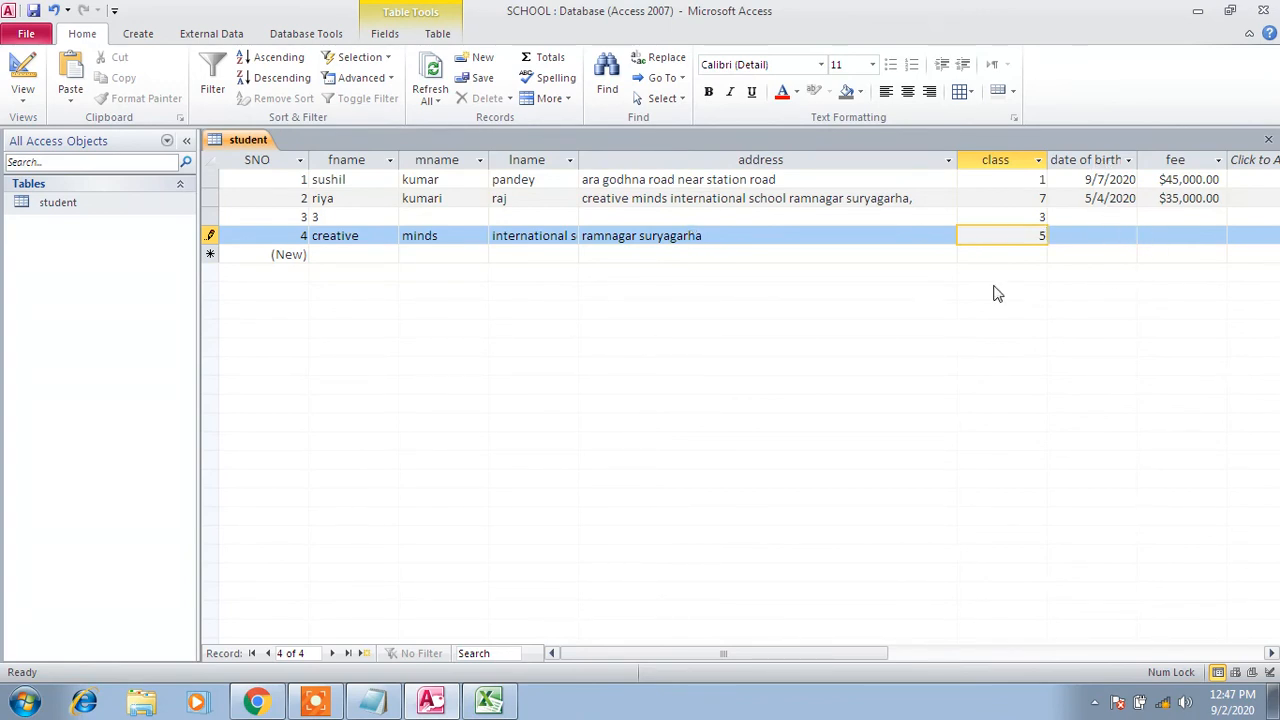
{"action": "left_click", "coordinate": [33, 12]}
Check the data types of the SNO and class columns on the Fields tab
{"action": "left_click", "coordinate": [256, 162]}
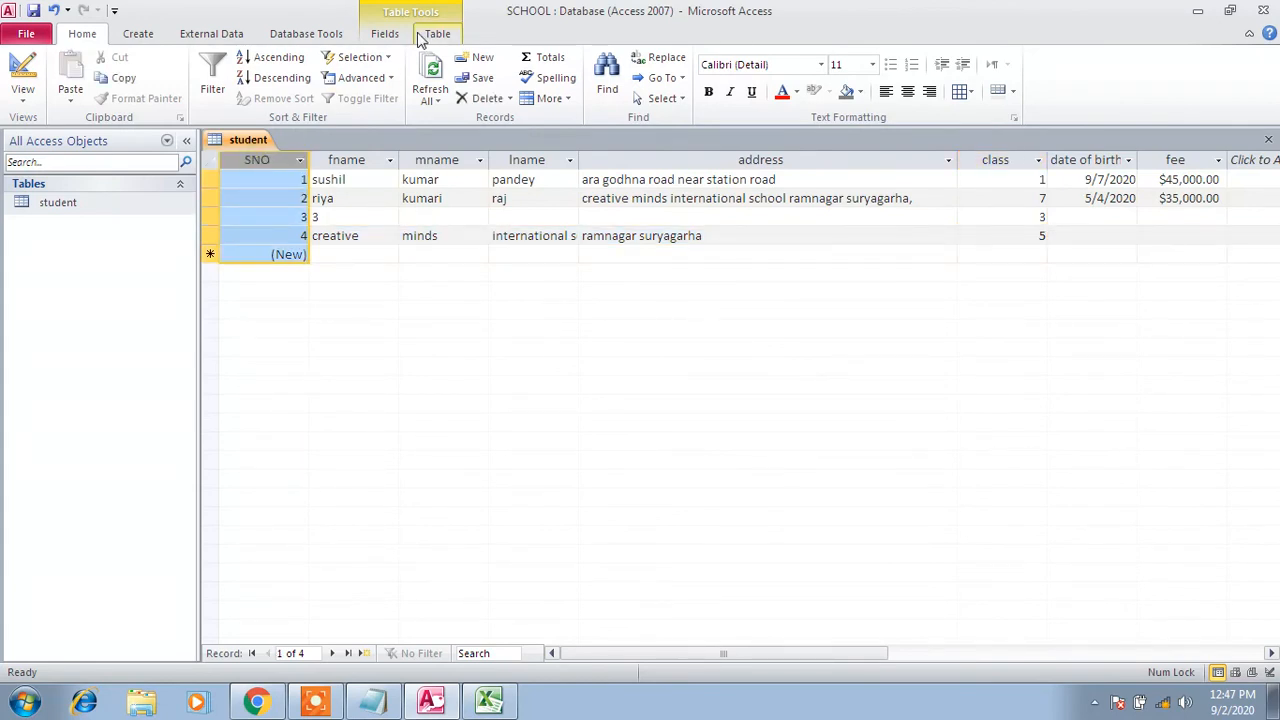
{"action": "left_click", "coordinate": [386, 33]}
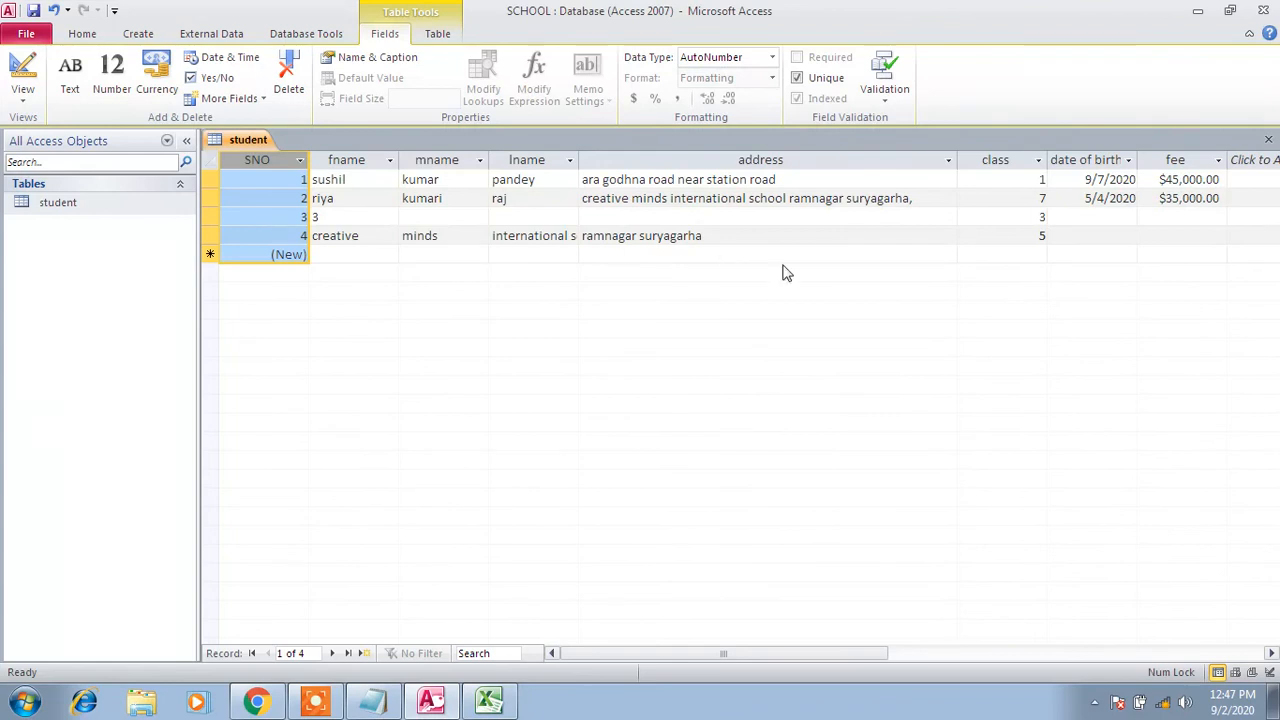
{"action": "left_click", "coordinate": [1001, 160]}
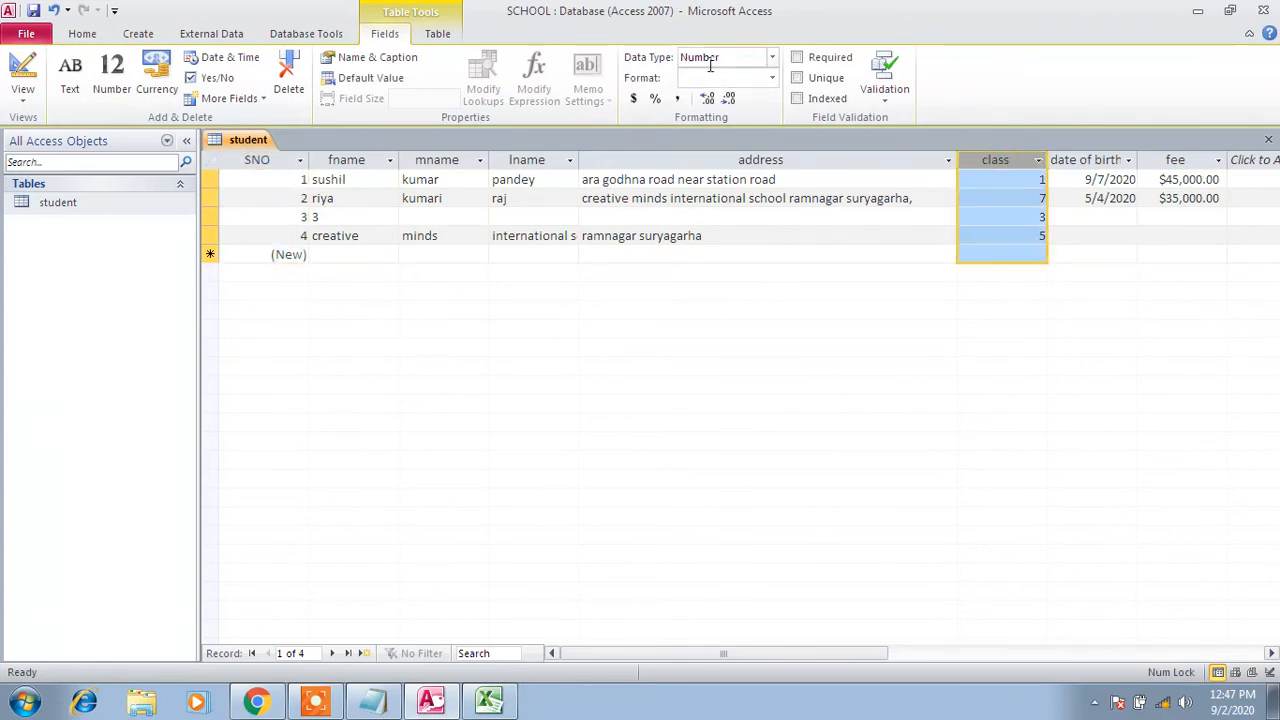
{"action": "left_click", "coordinate": [1040, 237]}
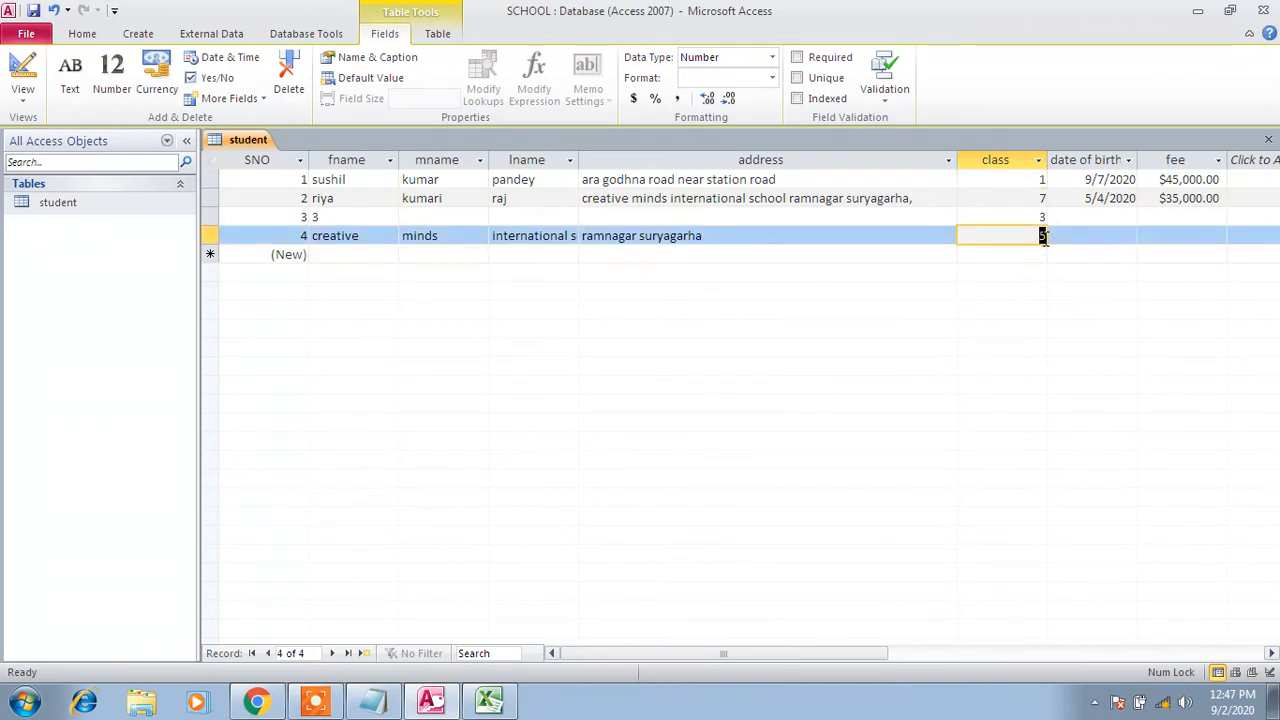
{"action": "left_click", "coordinate": [268, 161]}
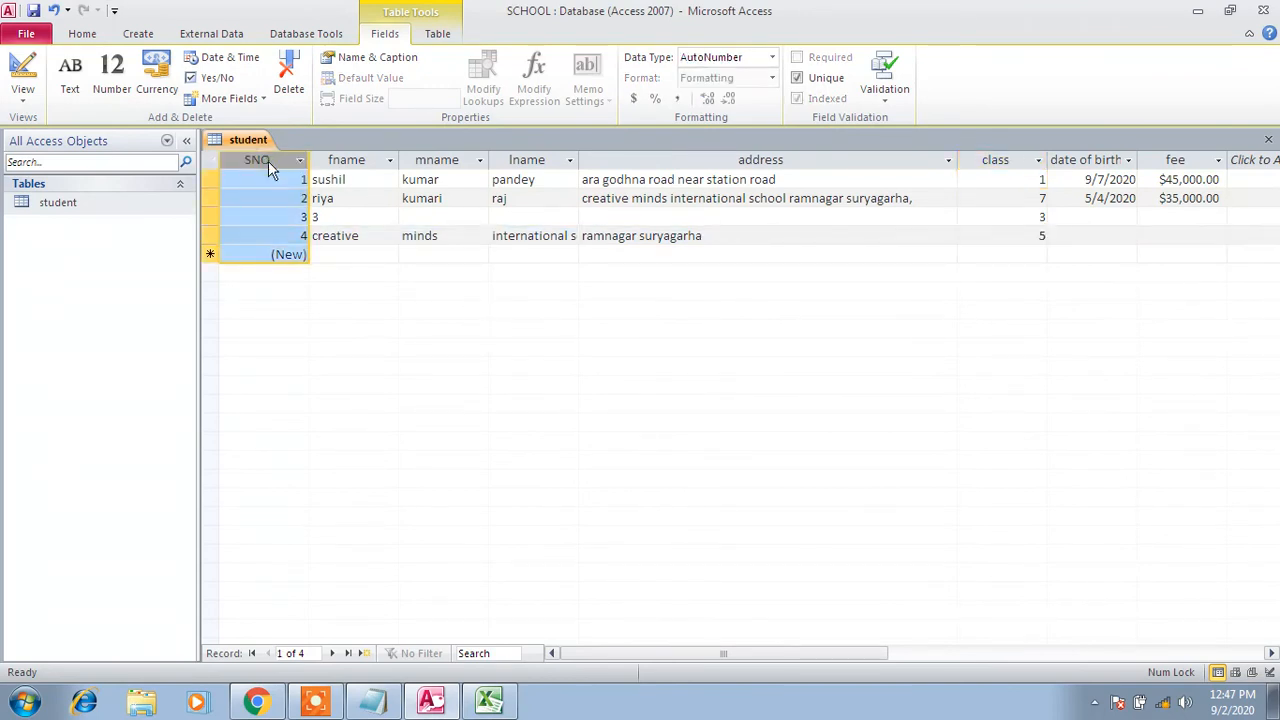
{"action": "left_click", "coordinate": [292, 254]}
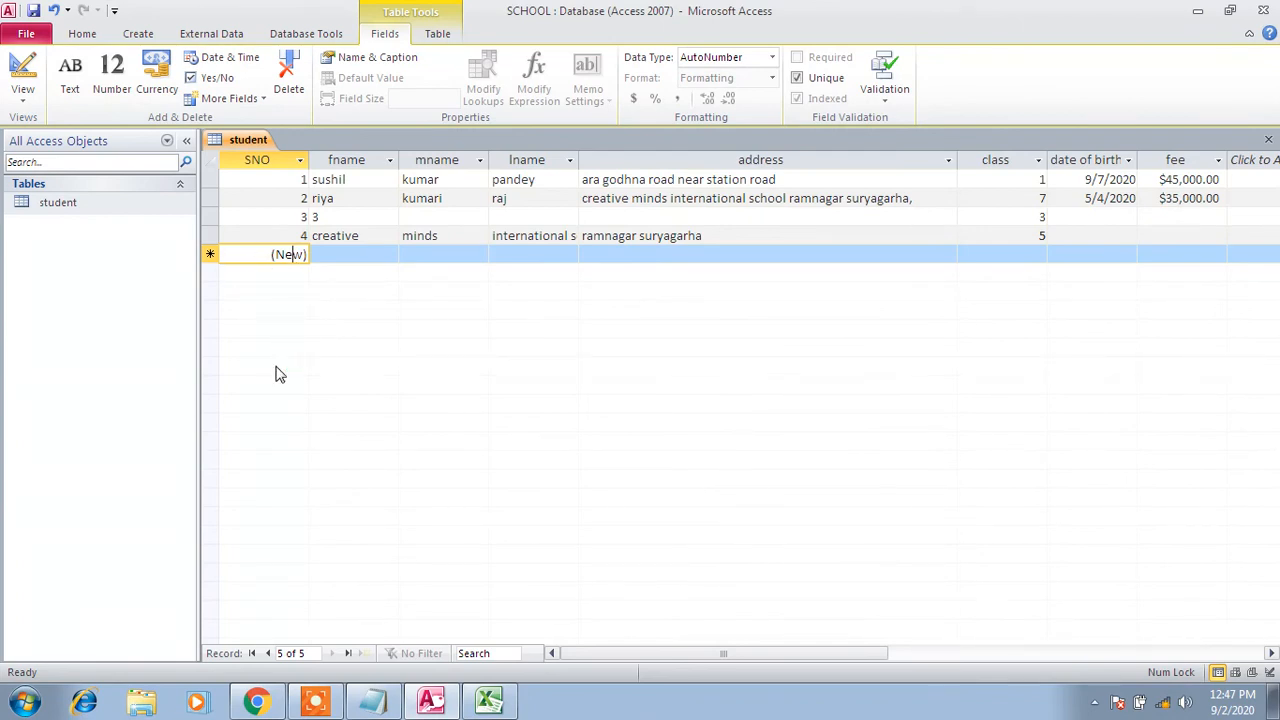
Add record 5 with first name sourav and middle name ganguly, then save it
{"action": "key", "text": "Tab"}
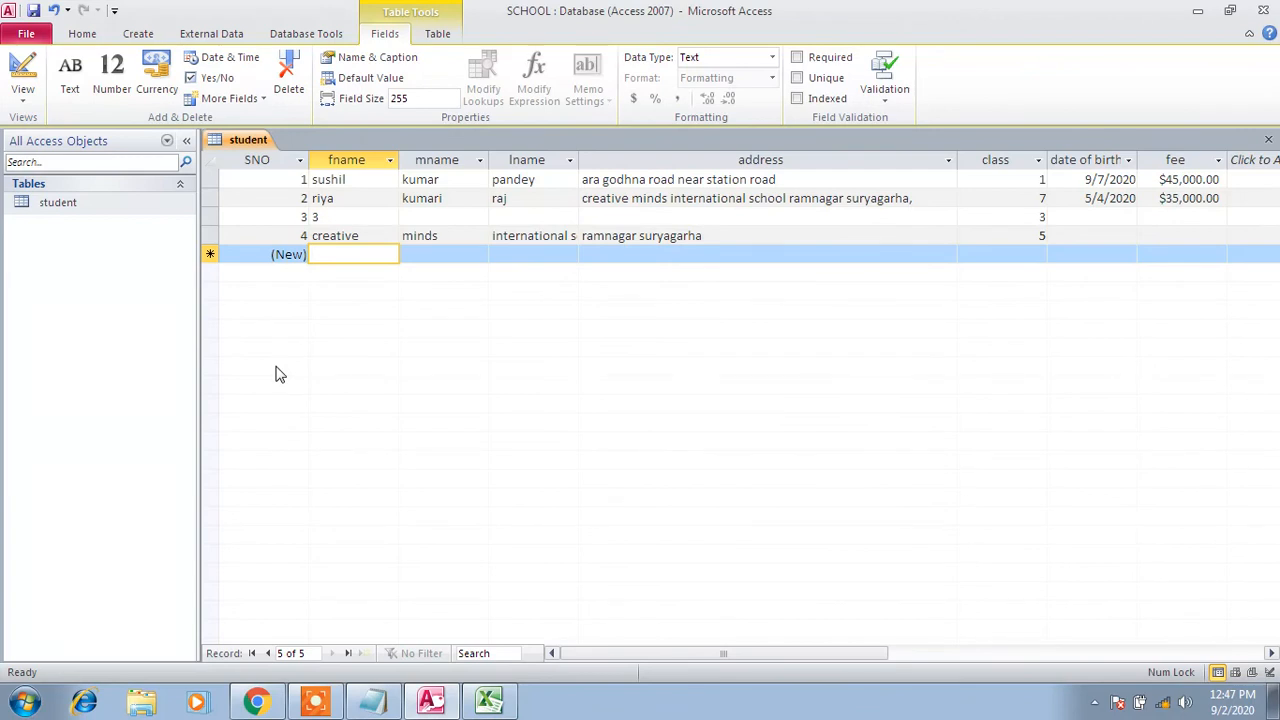
{"action": "type", "text": "sourav"}
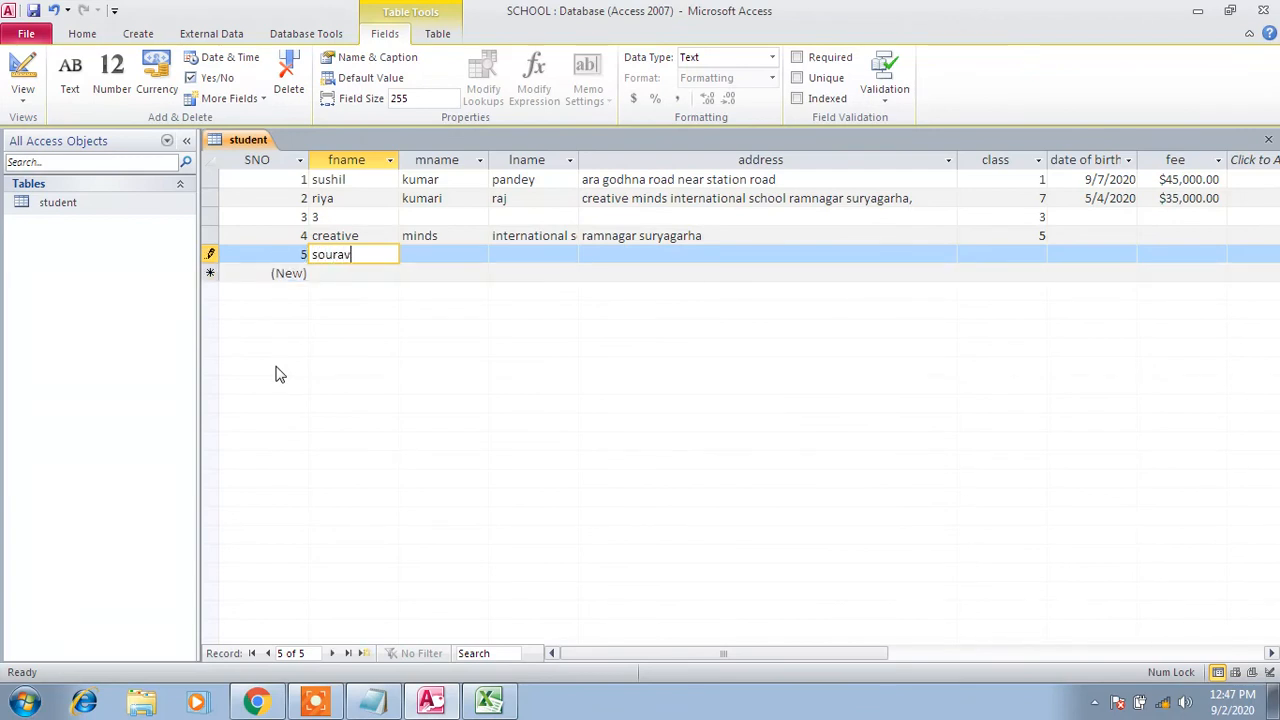
{"action": "key", "text": "Tab"}
{"action": "type", "text": "g"}
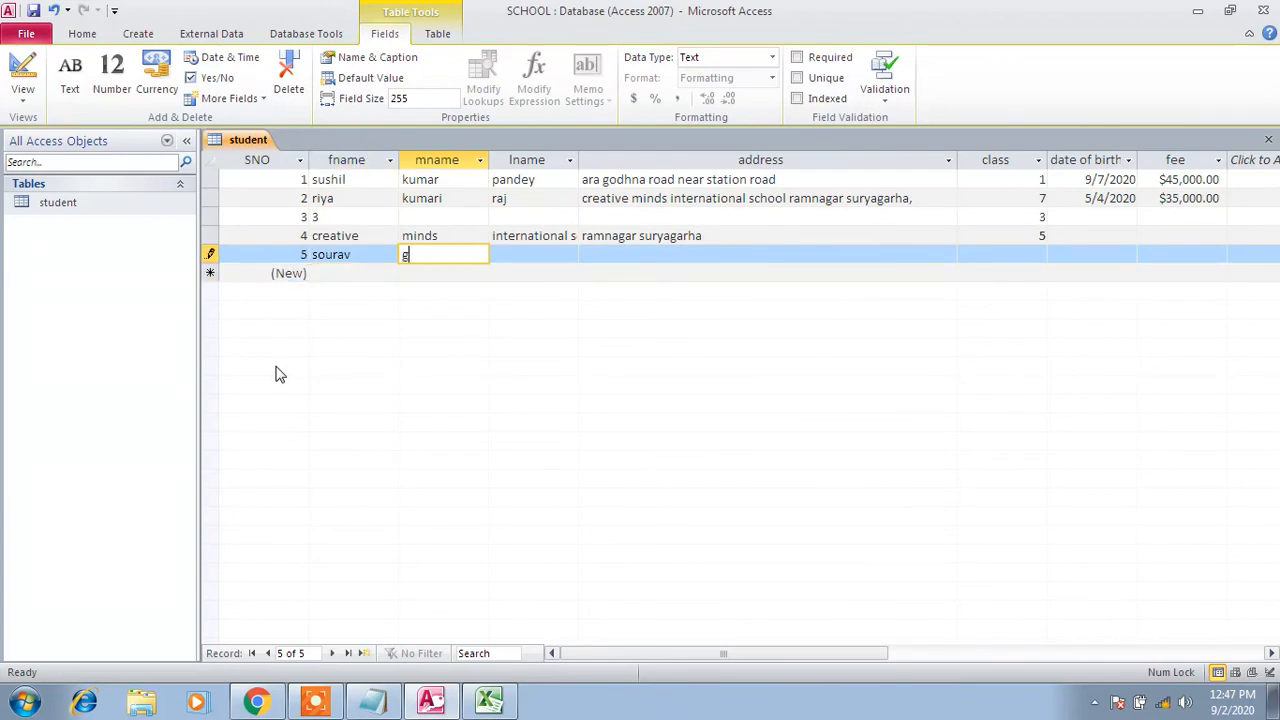
{"action": "type", "text": "anguly"}
{"action": "left_click", "coordinate": [33, 10]}
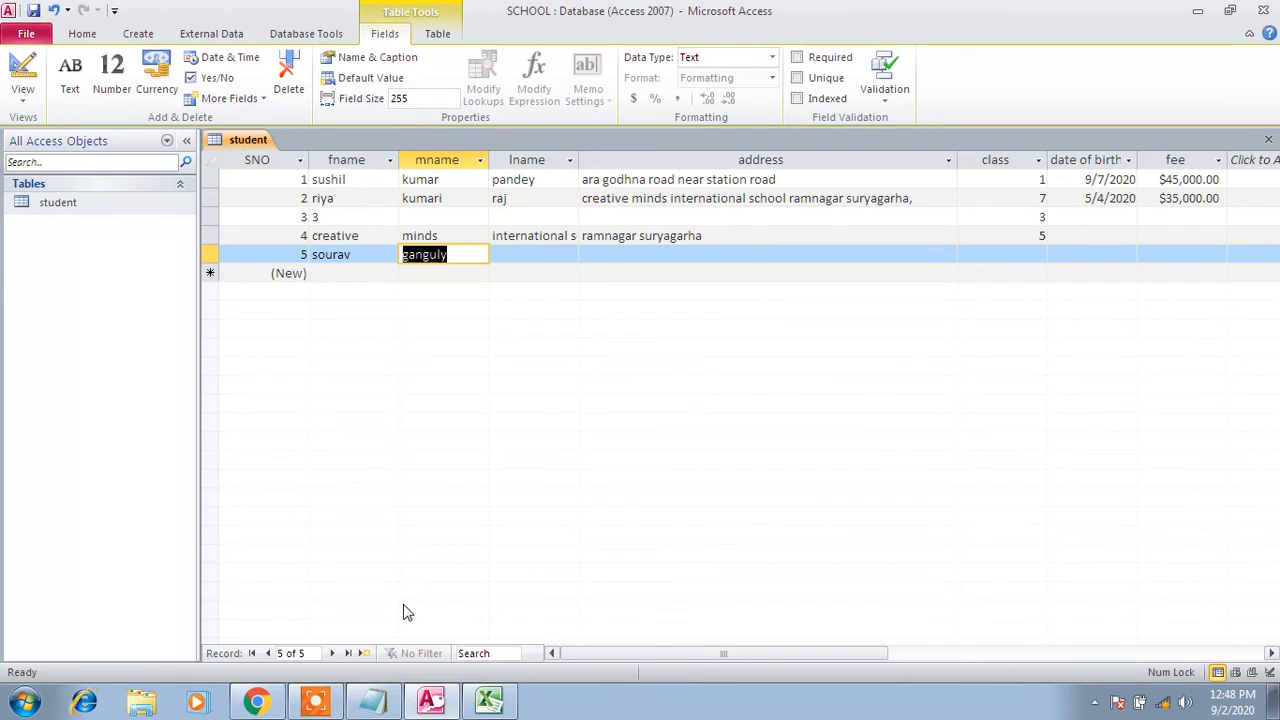
Close the student datasheet and reopen the table in Design View
{"action": "right_click", "coordinate": [244, 141]}
{"action": "left_click", "coordinate": [285, 171]}
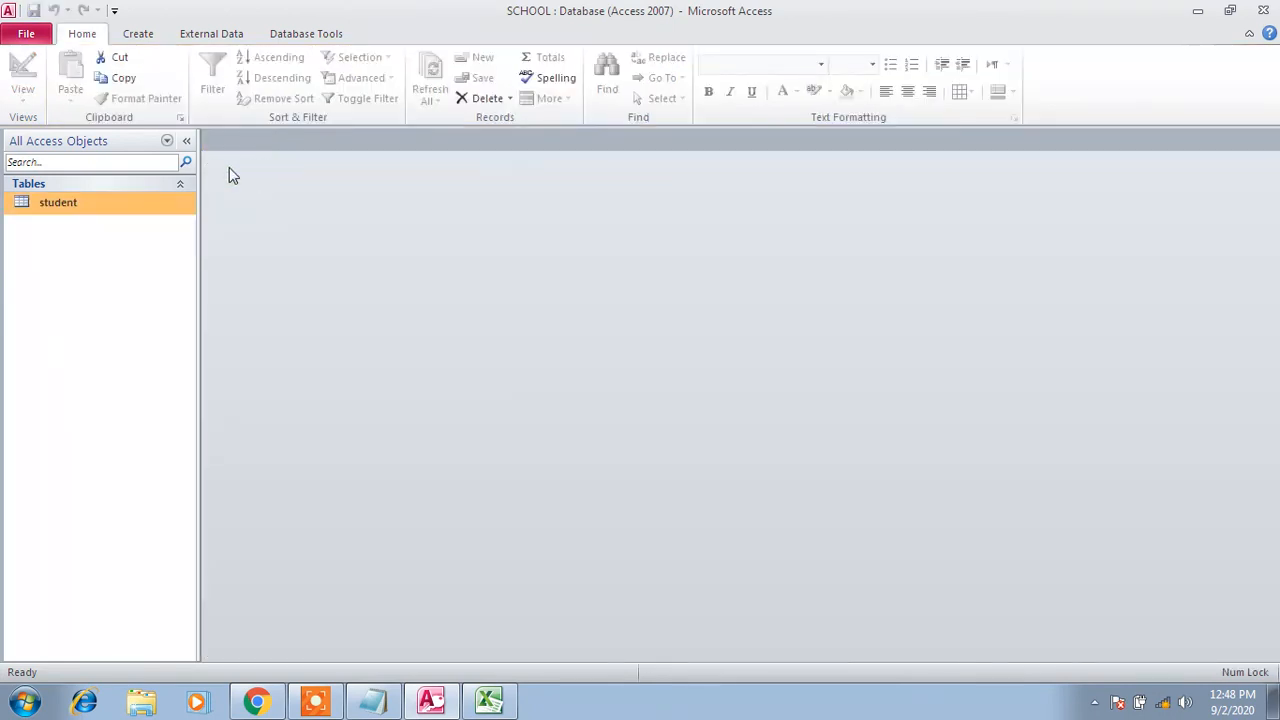
{"action": "right_click", "coordinate": [133, 205]}
{"action": "left_click", "coordinate": [165, 232]}
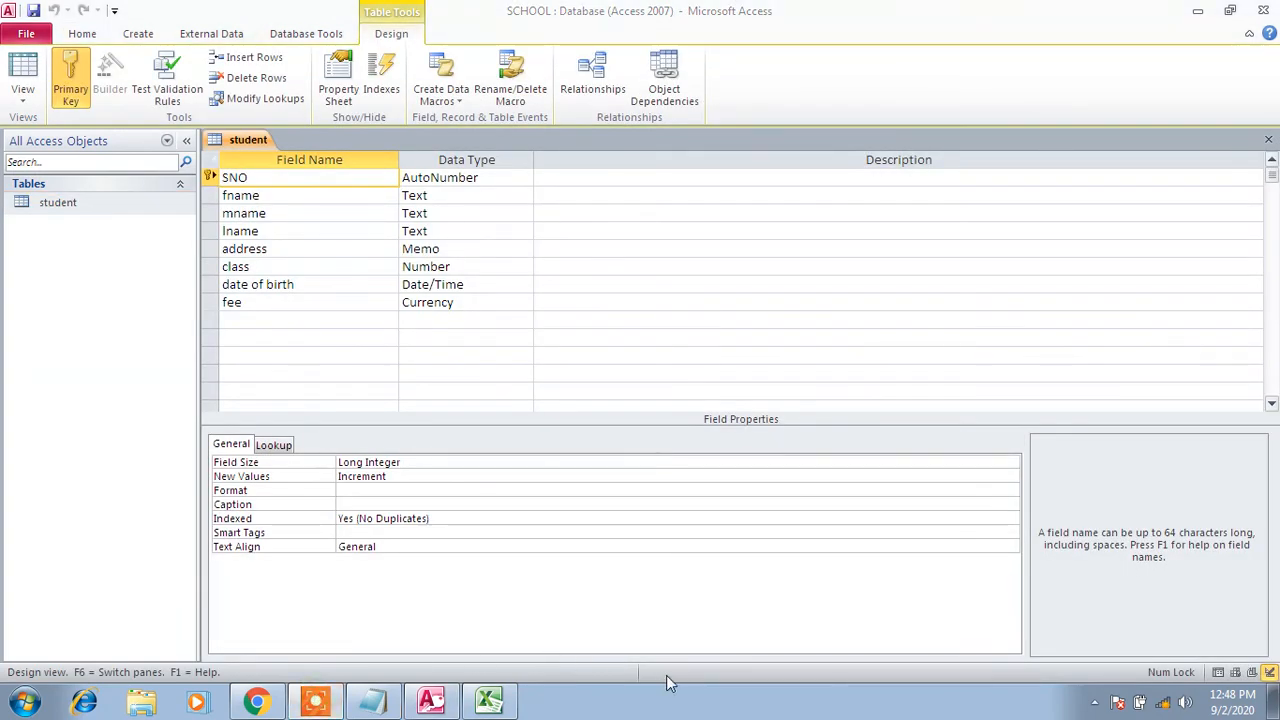
Add a new field named computer with the Yes/No data type
{"action": "key", "text": "ctrl+Down"}
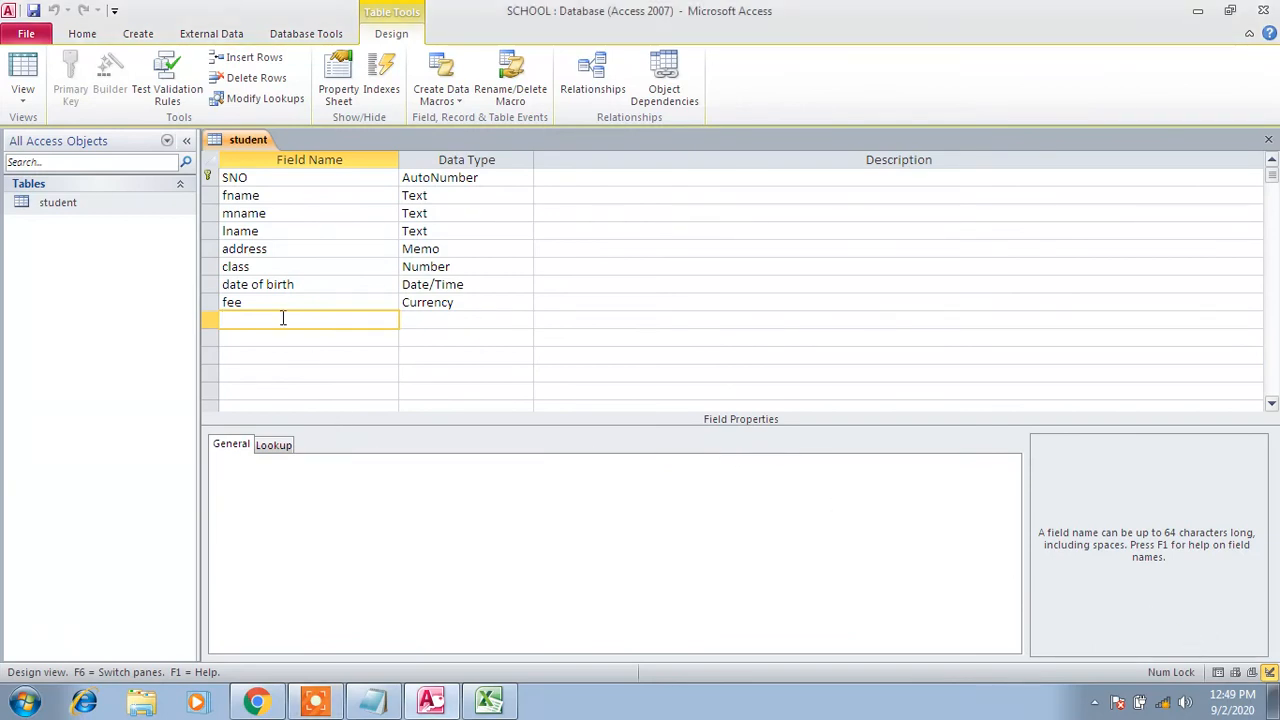
{"action": "key", "text": "Caps_Lock"}
{"action": "key", "text": "Caps_Lock"}
{"action": "type", "text": "you have"}
{"action": "key", "text": "BackSpace"}
{"action": "key", "text": "BackSpace"}
{"action": "key", "text": "BackSpace"}
{"action": "key", "text": "BackSpace"}
{"action": "key", "text": "BackSpace"}
{"action": "key", "text": "BackSpace"}
{"action": "key", "text": "BackSpace"}
{"action": "key", "text": "BackSpace"}
{"action": "key", "text": "BackSpace"}
{"action": "type", "text": "comput"}
{"action": "key", "text": "Tab"}
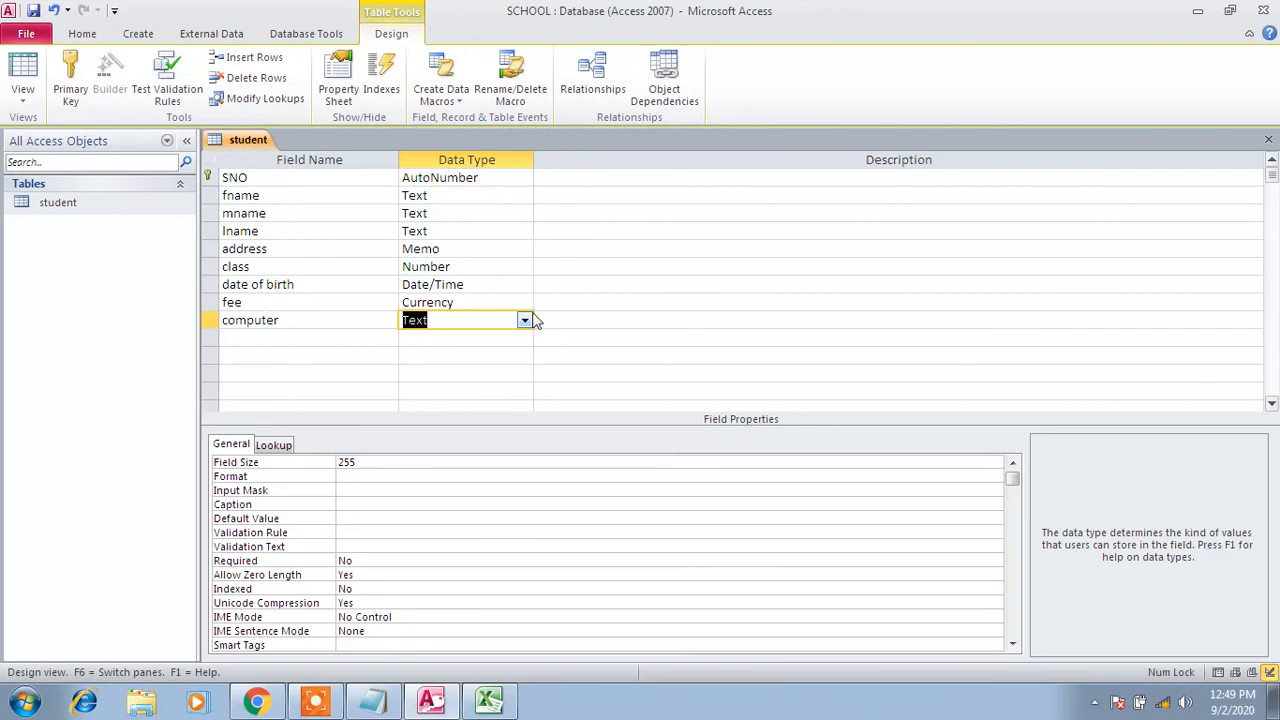
{"action": "left_click", "coordinate": [524, 320]}
{"action": "left_click", "coordinate": [524, 322]}
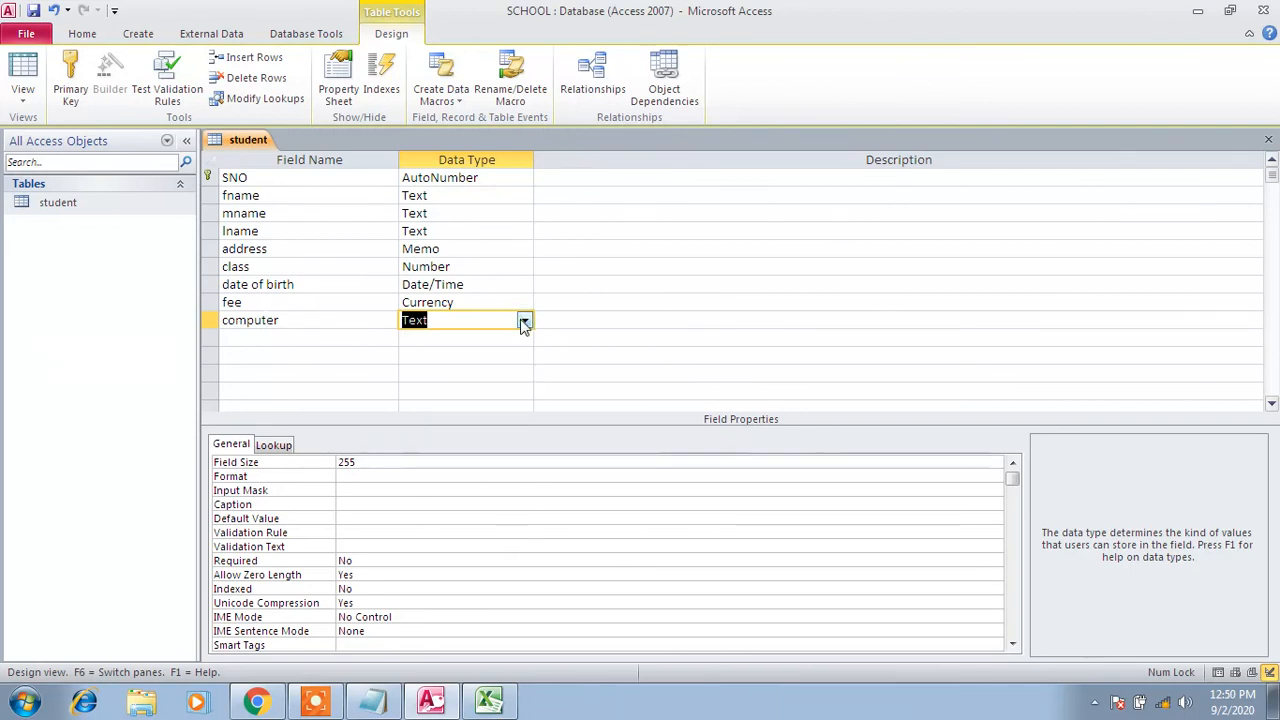
{"action": "left_click", "coordinate": [524, 322]}
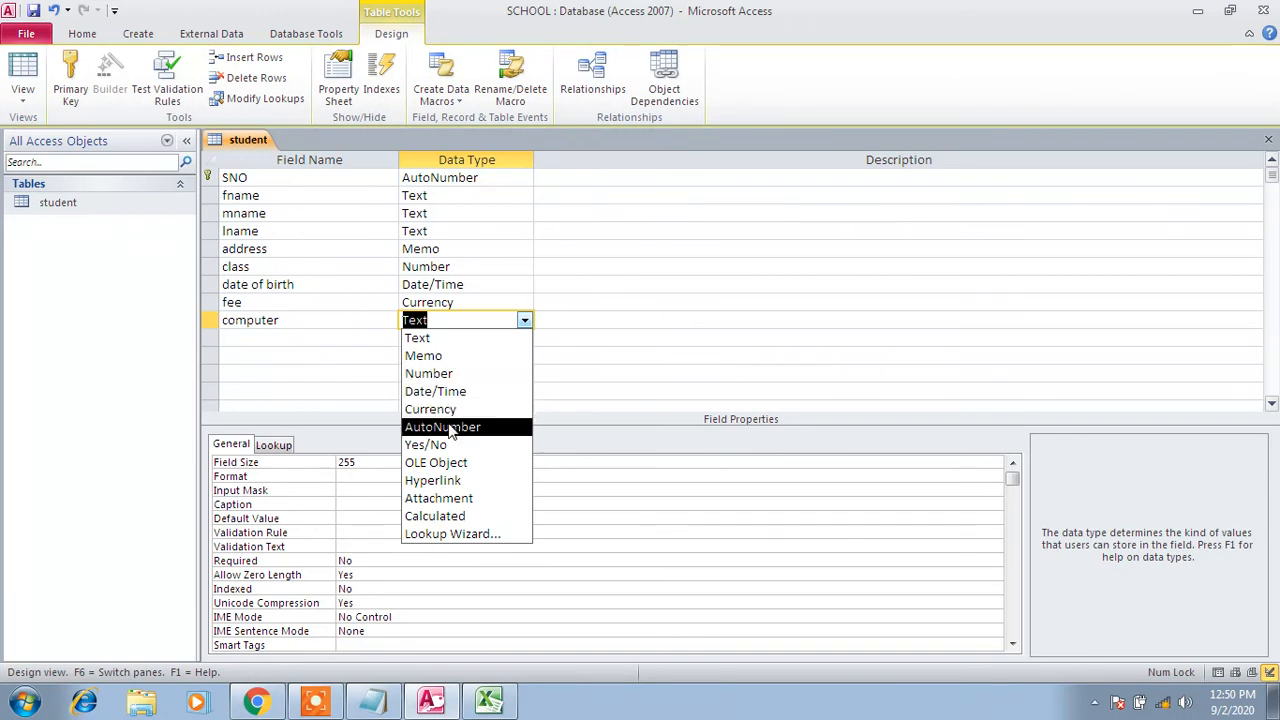
{"action": "left_click", "coordinate": [437, 446]}
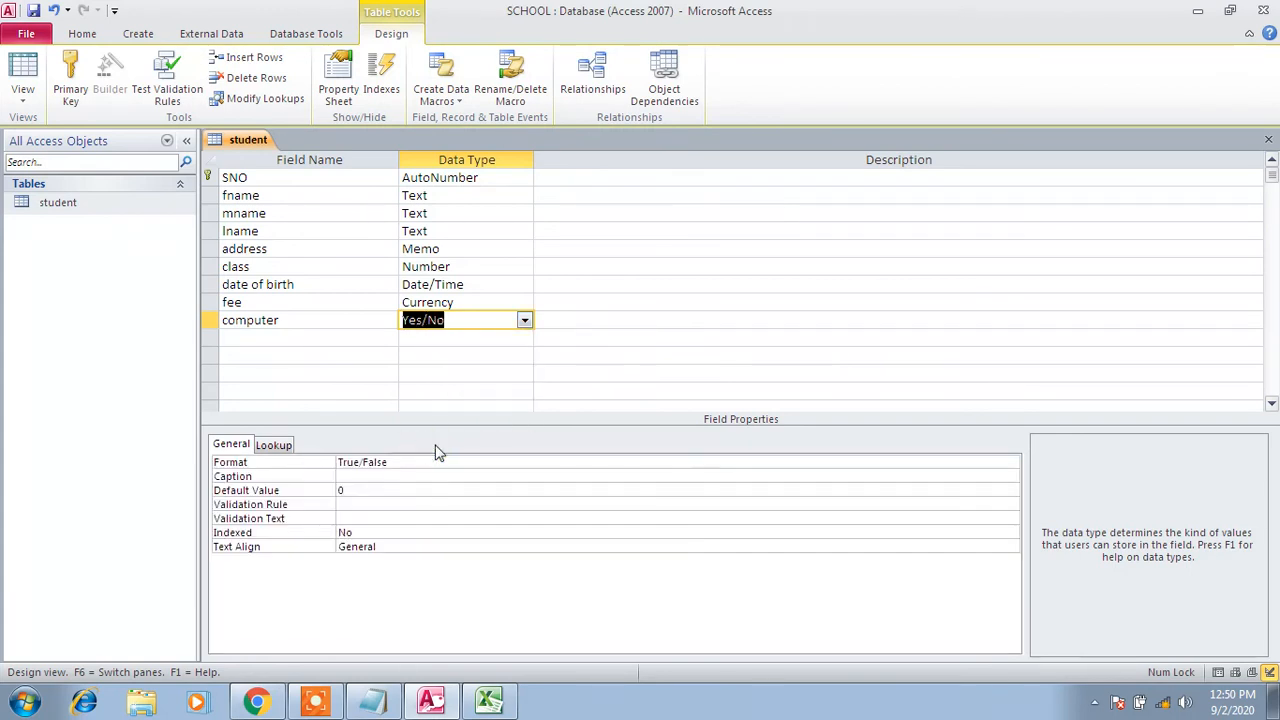
{"action": "left_click", "coordinate": [489, 700]}
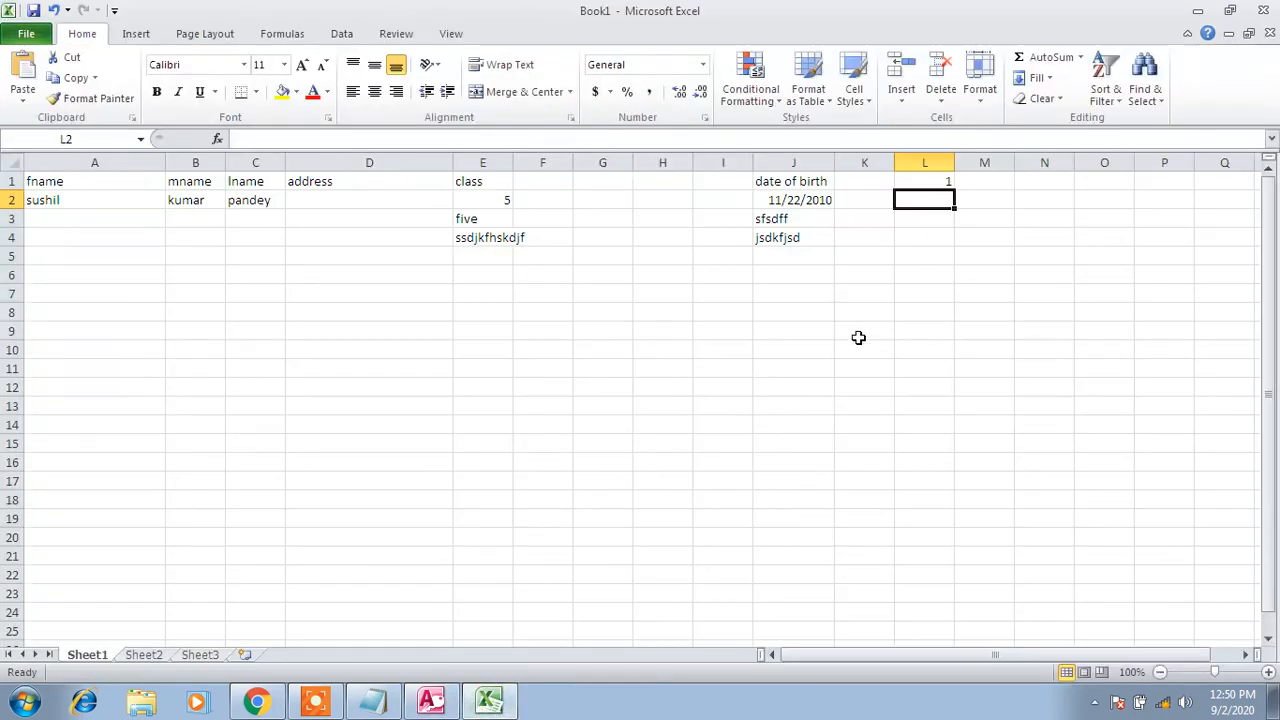
Put the heading computer in M1 with yes in M2 and no in M3
{"action": "left_click", "coordinate": [990, 182]}
{"action": "type", "text": "comp"}
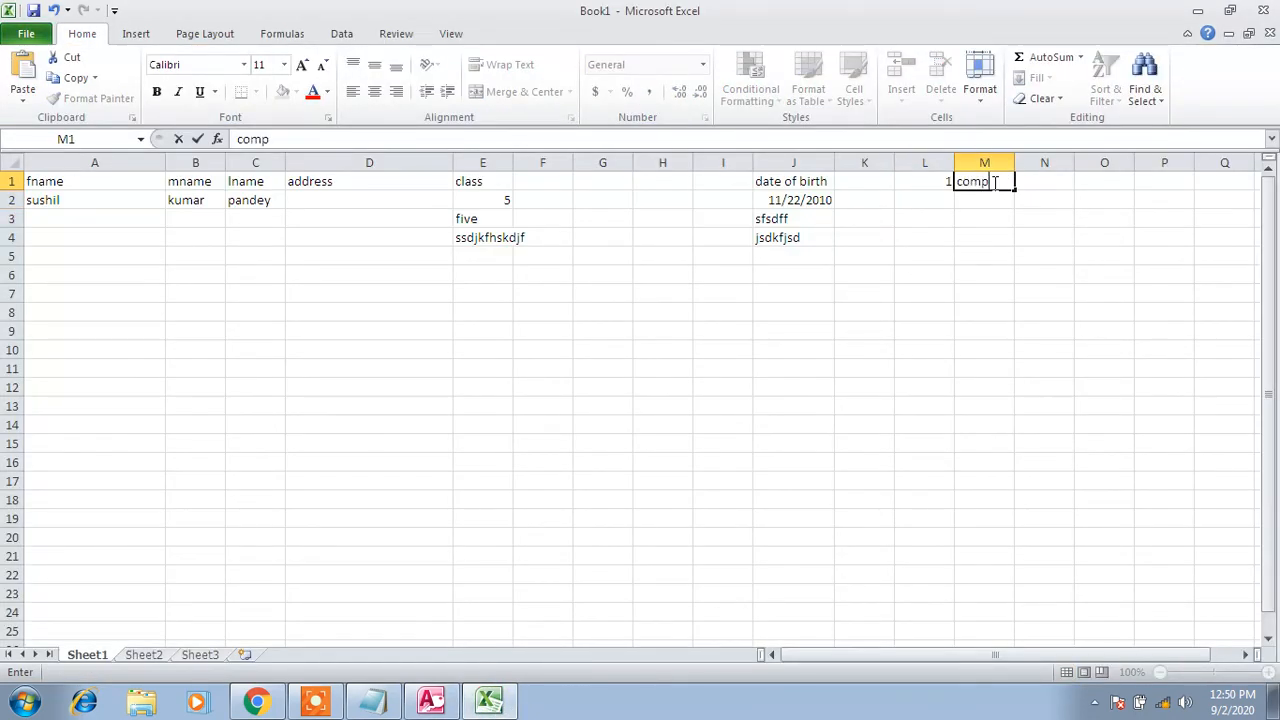
{"action": "type", "text": "uter"}
{"action": "key", "text": "Return"}
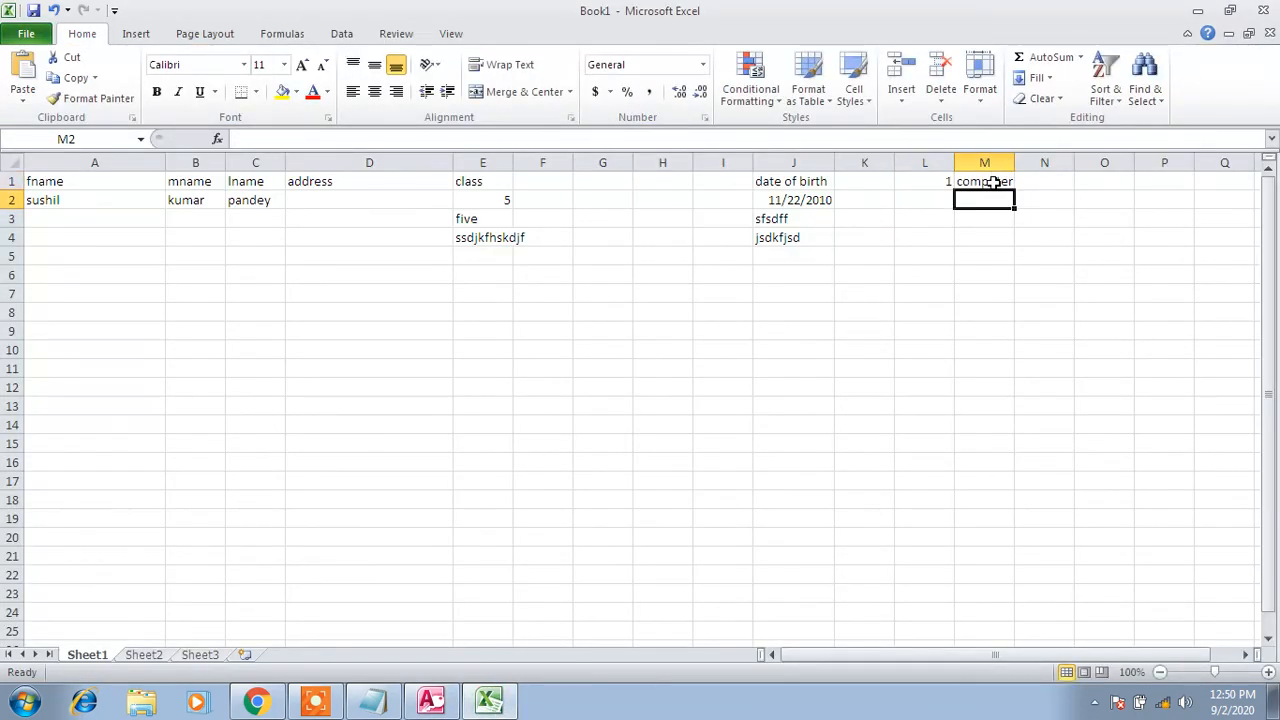
{"action": "type", "text": "yes"}
{"action": "key", "text": "Return"}
{"action": "type", "text": "no"}
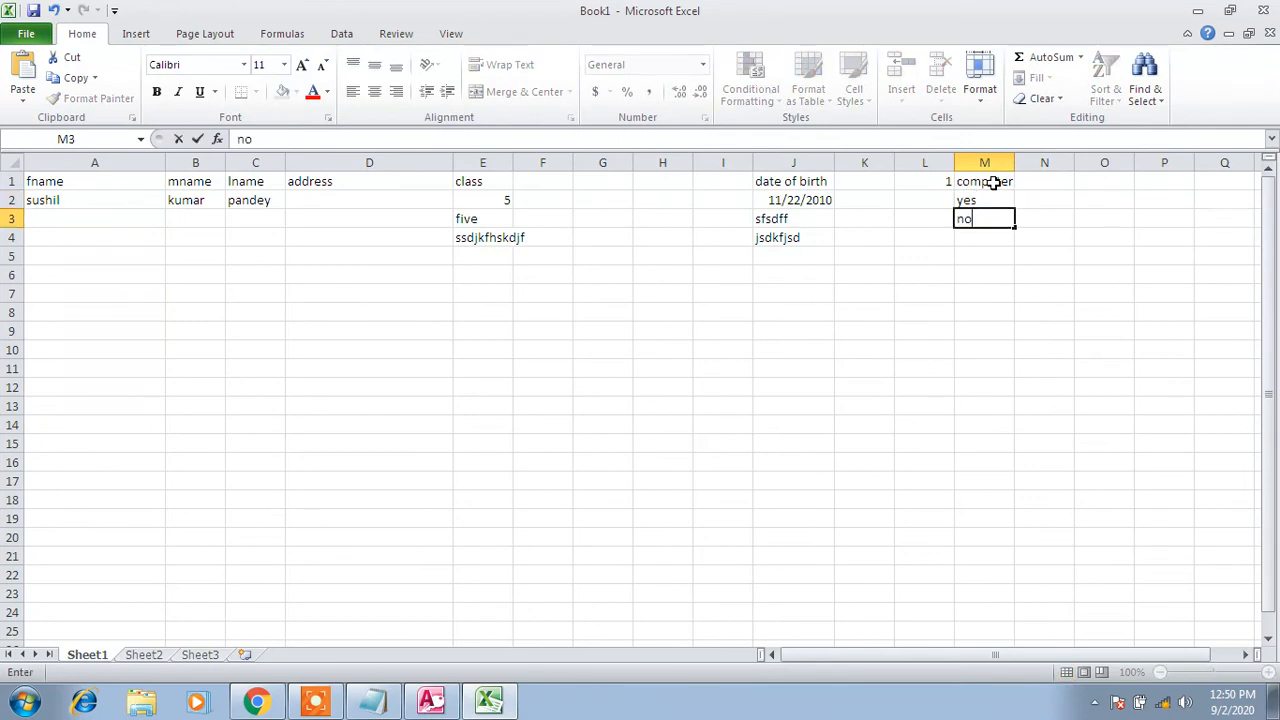
{"action": "left_click", "coordinate": [984, 262]}
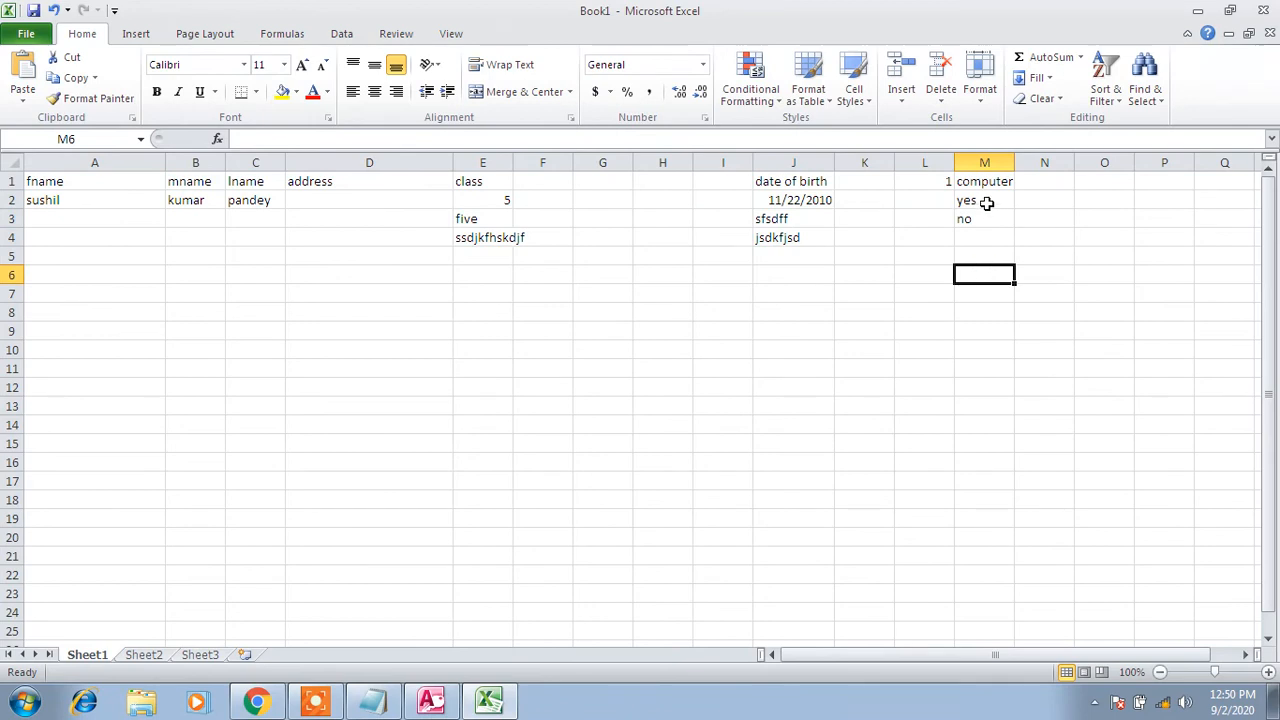
{"action": "left_click_drag", "start_coordinate": [984, 200], "coordinate": [985, 217]}
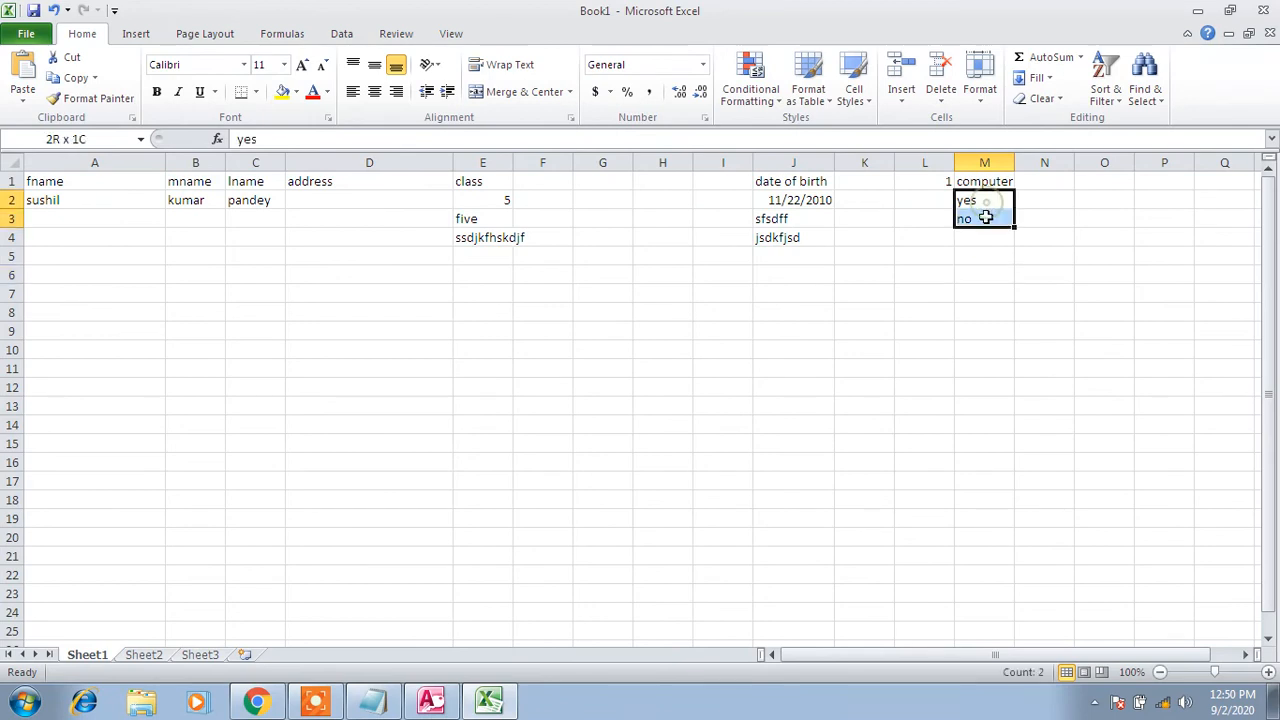
{"action": "left_click", "coordinate": [430, 700]}
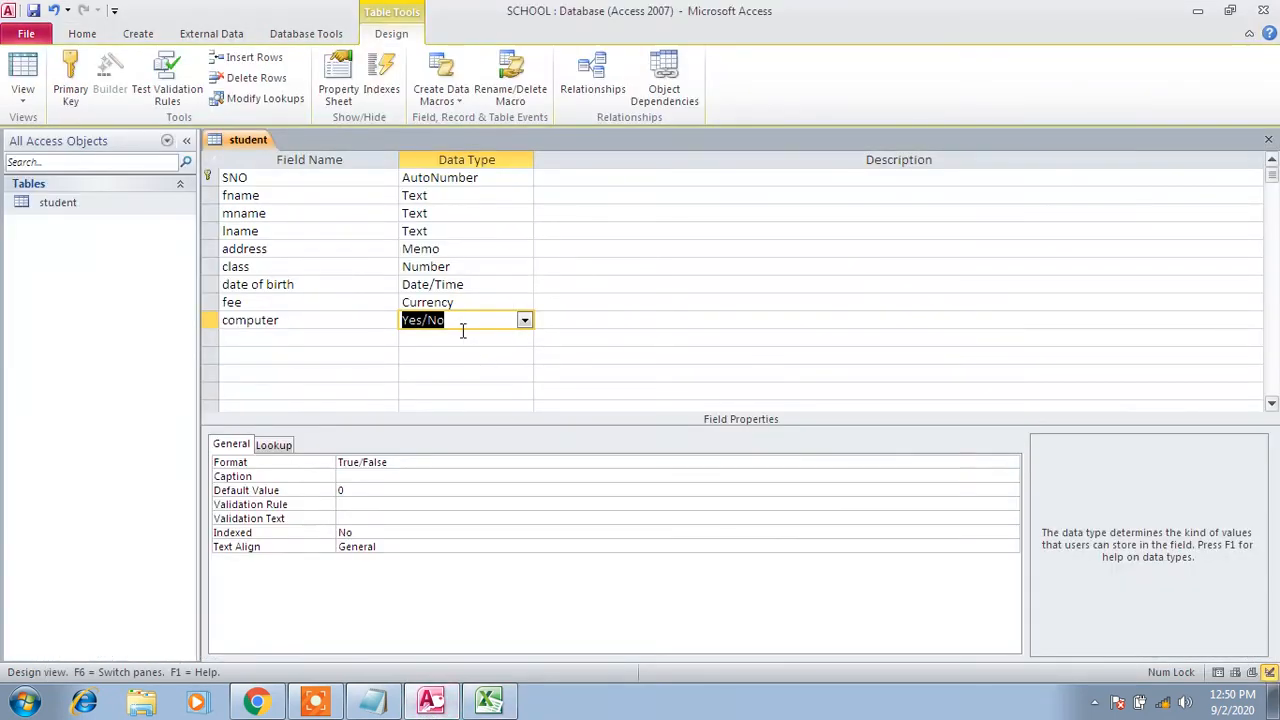
Save the table design changes and open the student table's records
{"action": "left_click", "coordinate": [33, 12]}
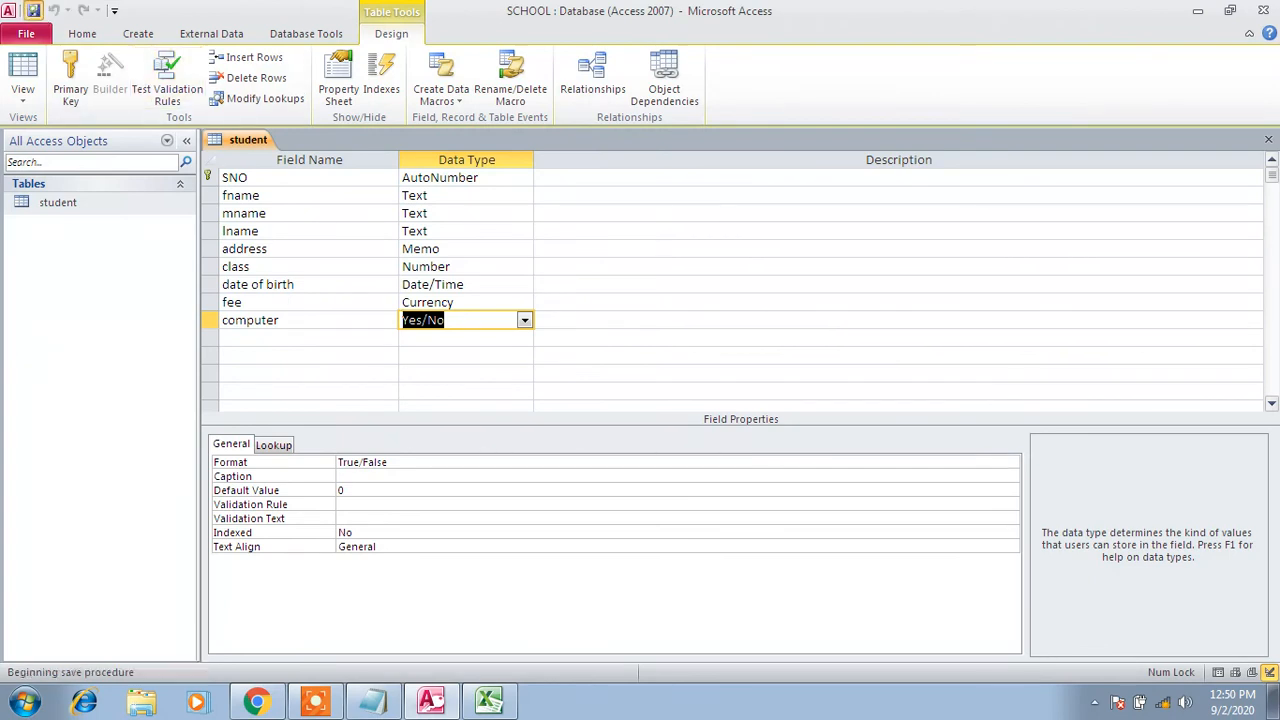
{"action": "right_click", "coordinate": [88, 204]}
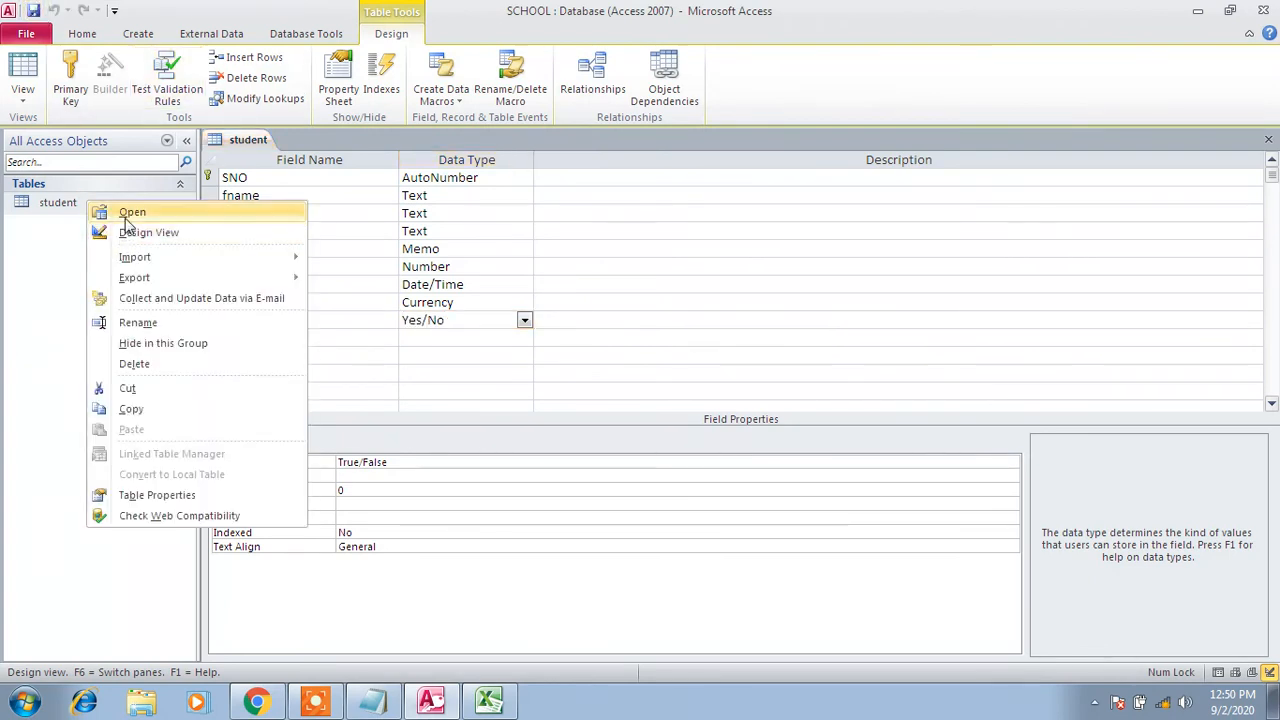
{"action": "double_click", "coordinate": [77, 207]}
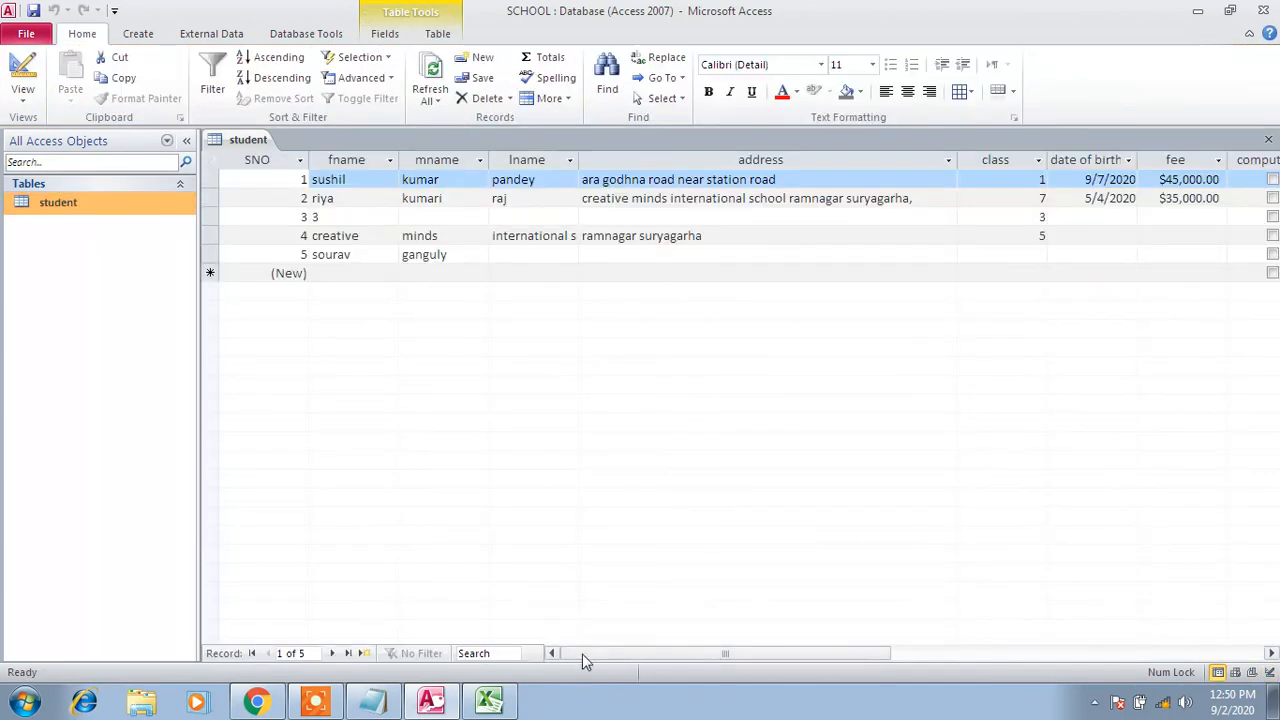
Tick the computer checkbox for records 1 and 4, then switch to Notepad
{"action": "left_click_drag", "start_coordinate": [591, 655], "coordinate": [712, 653]}
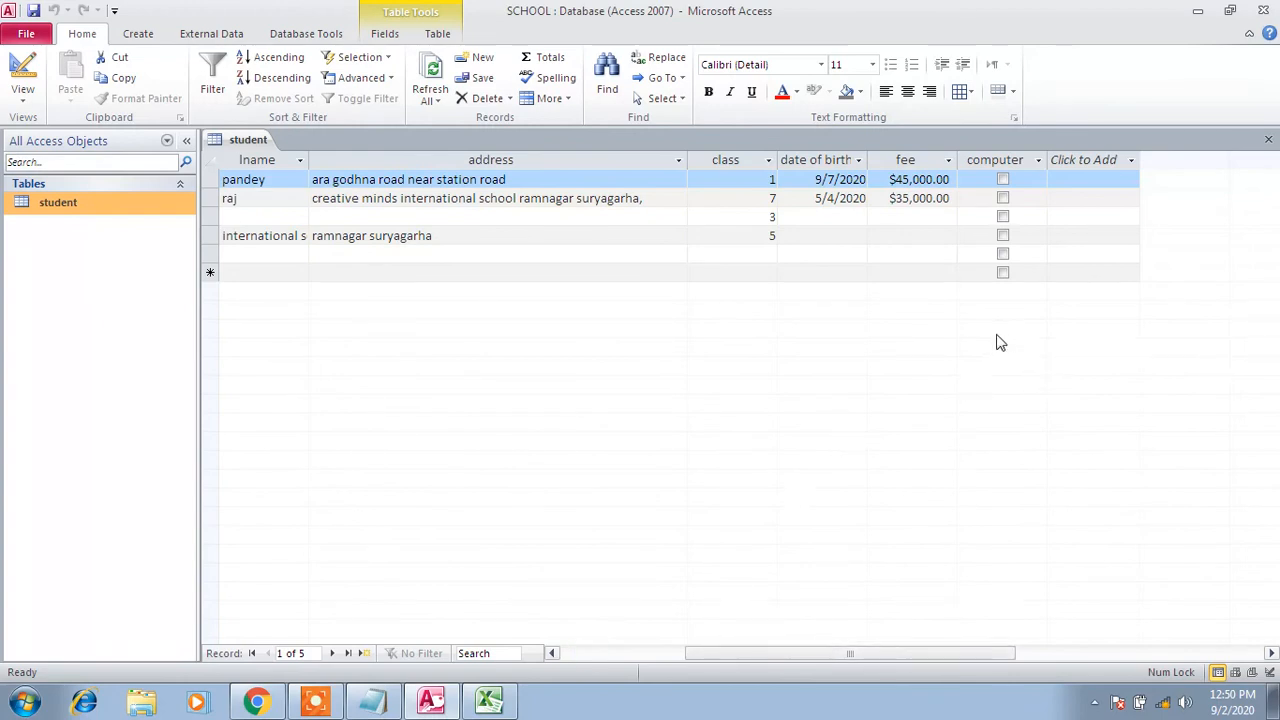
{"action": "left_click", "coordinate": [1003, 180]}
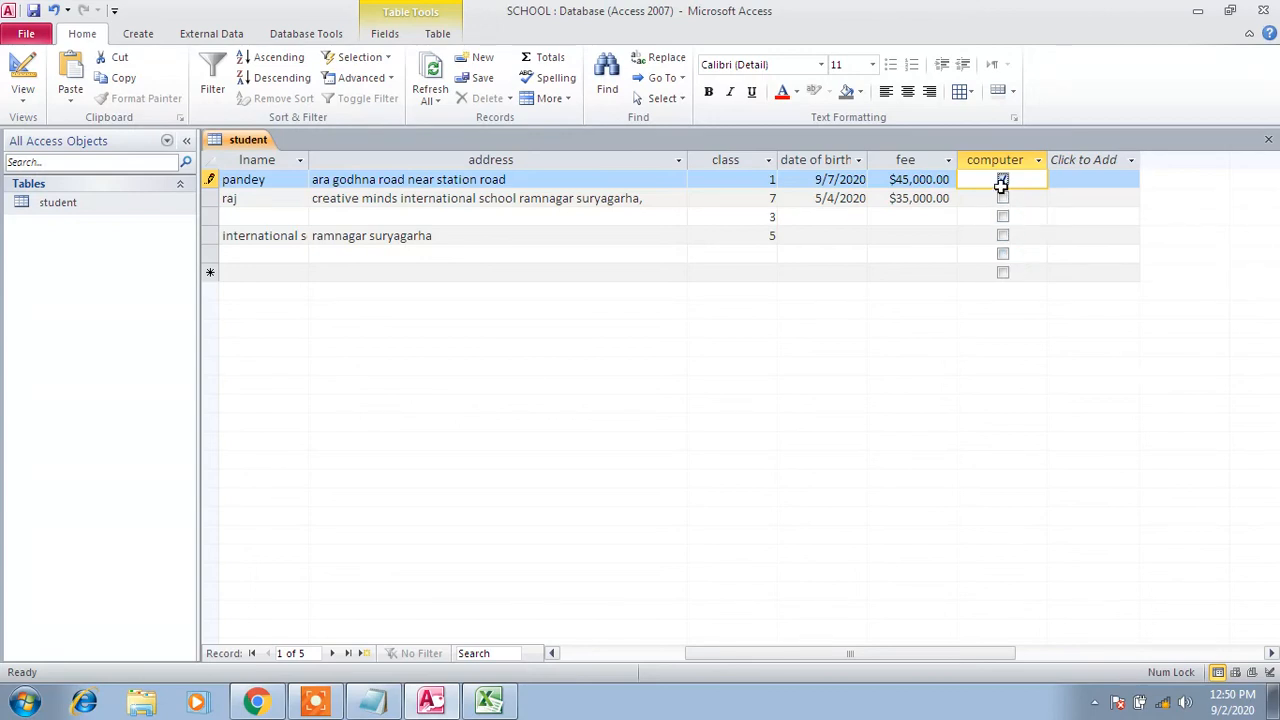
{"action": "left_click", "coordinate": [1003, 236]}
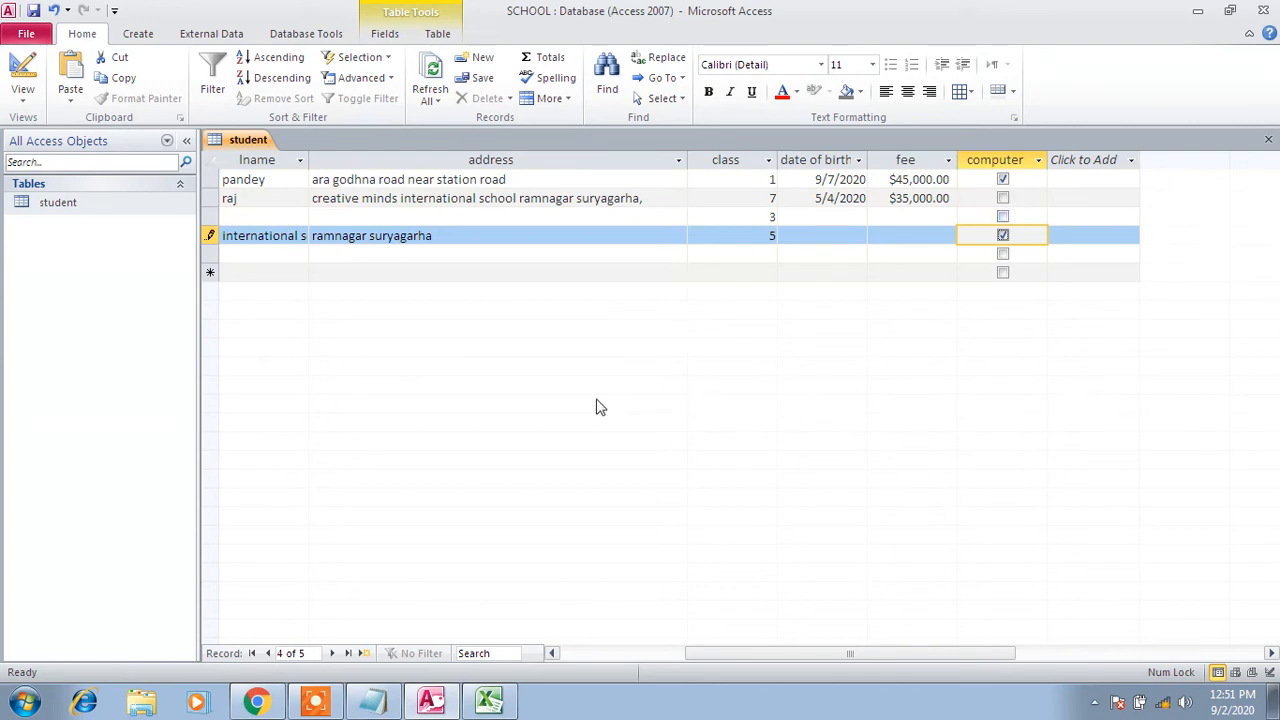
{"action": "left_click", "coordinate": [372, 702]}
Delete the blank lines between the data-type items 8 to 11
{"action": "left_click", "coordinate": [387, 533]}
{"action": "key", "text": "Down"}
{"action": "key", "text": "Down"}
{"action": "key", "text": "Down"}
{"action": "key", "text": "Delete"}
{"action": "key", "text": "Down"}
{"action": "key", "text": "Delete"}
{"action": "key", "text": "Down"}
{"action": "key", "text": "Delete"}
{"action": "key", "text": "Down"}
{"action": "key", "text": "Delete"}
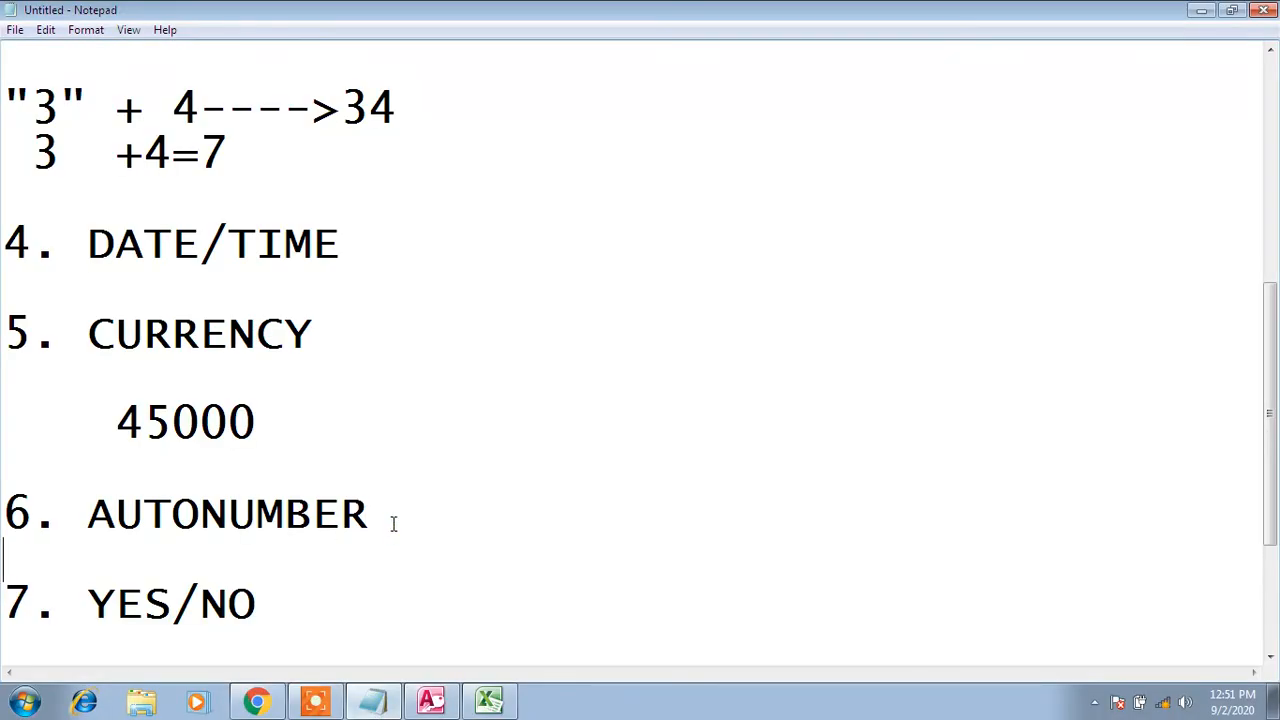
{"action": "key", "text": "Down"}
{"action": "key", "text": "Delete"}
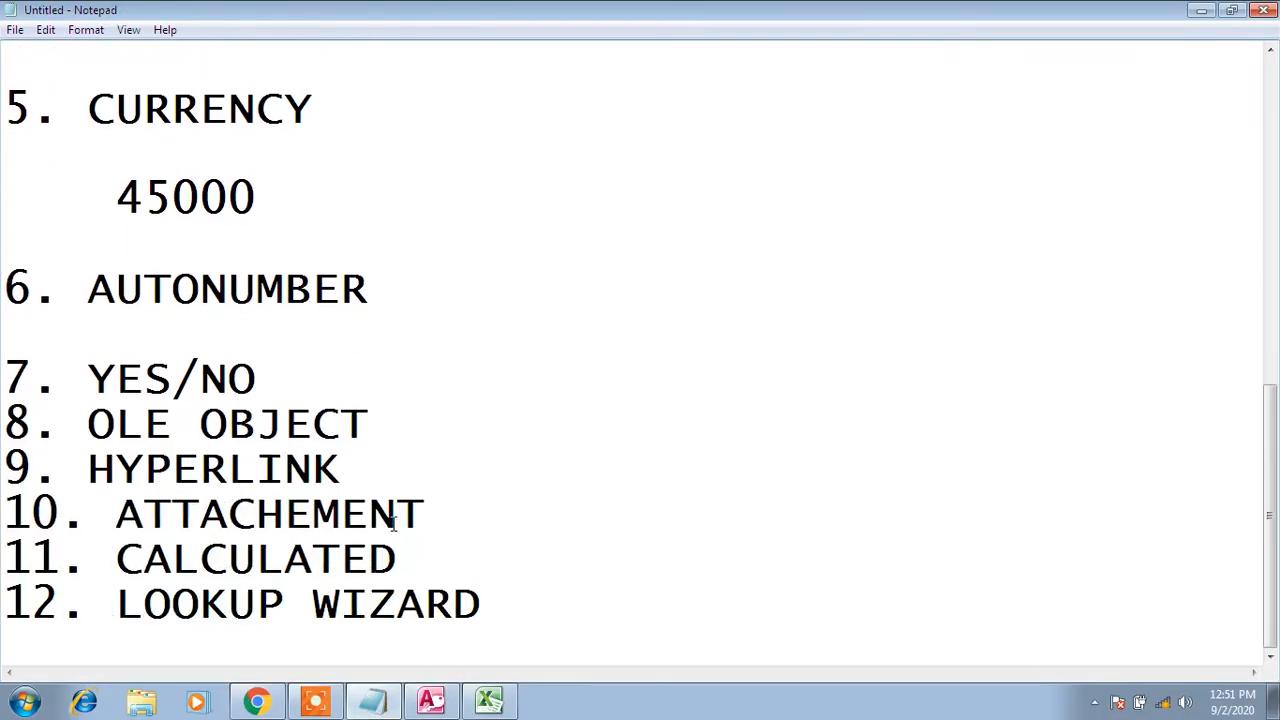
Add a blank line after 7. YES/NO and select items OLE OBJECT through LOOKUP WIZARD
{"action": "left_click", "coordinate": [289, 368]}
{"action": "key", "text": "Return"}
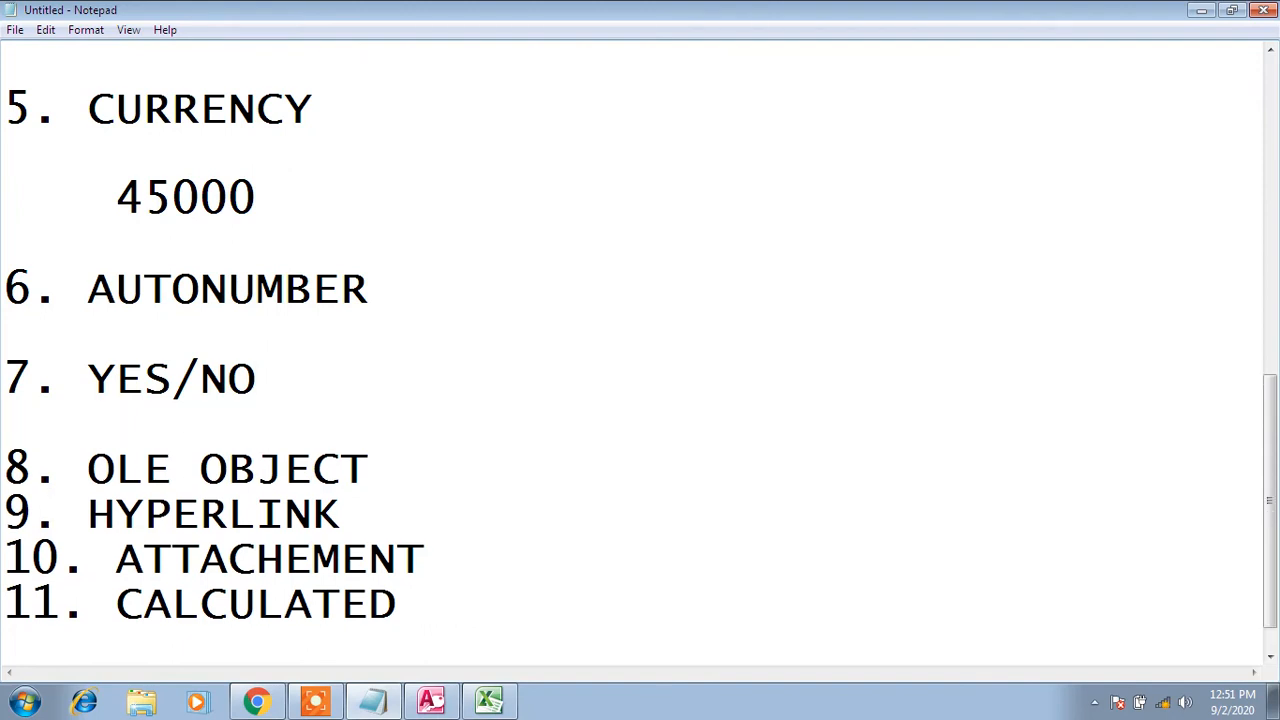
{"action": "key", "text": "Down"}
{"action": "key", "text": "shift+Down"}
{"action": "key", "text": "shift+Down"}
{"action": "key", "text": "shift+Down"}
{"action": "key", "text": "shift+Down"}
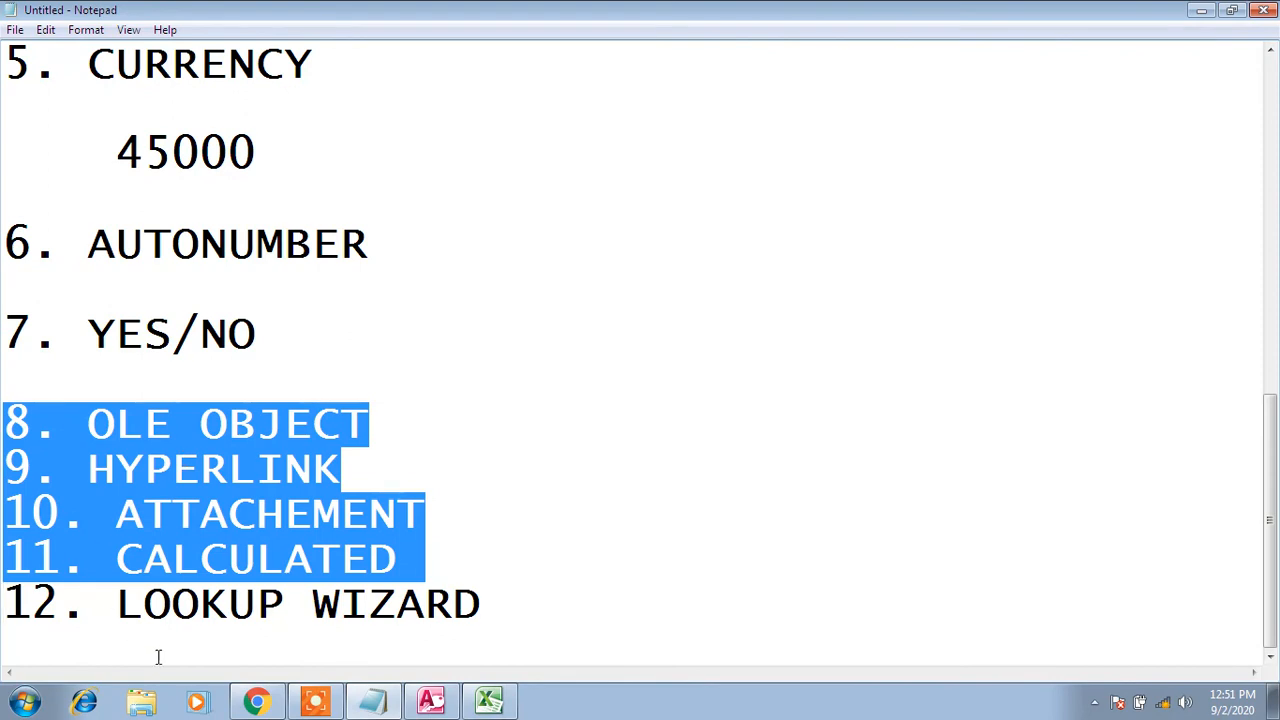
{"action": "left_click", "coordinate": [490, 598]}
{"action": "left_click_drag", "start_coordinate": [490, 598], "coordinate": [6, 420]}
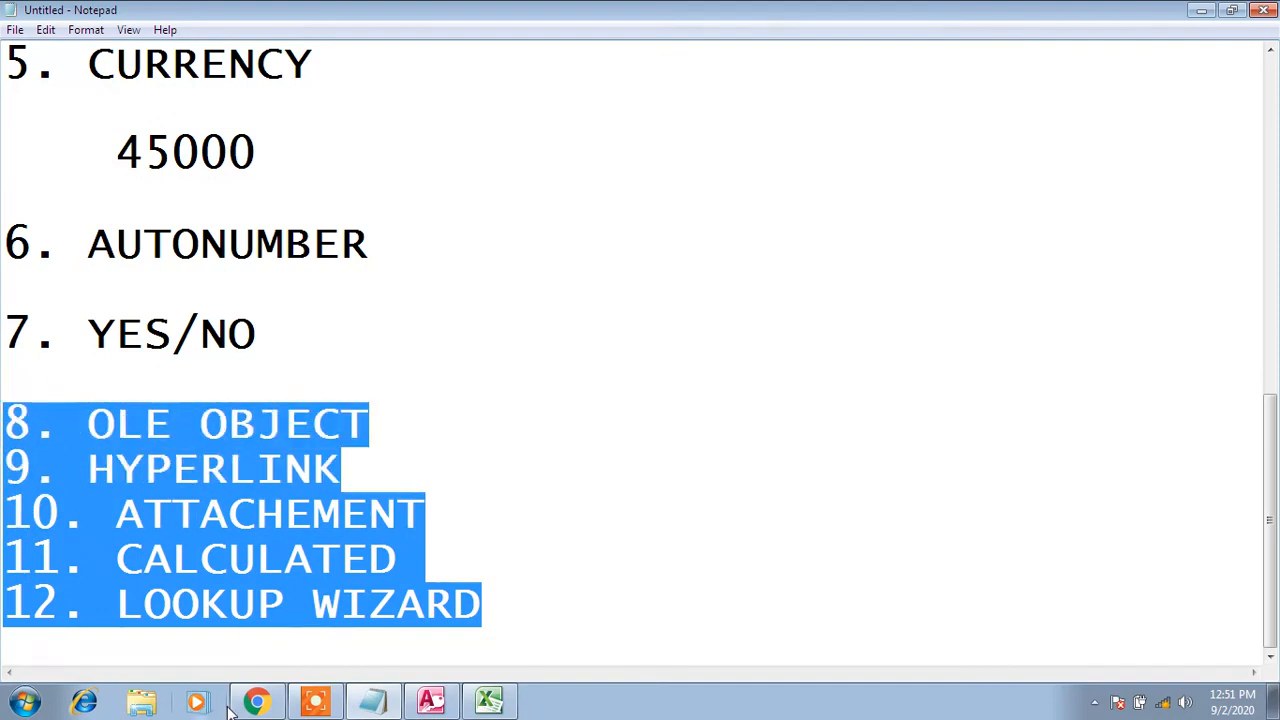